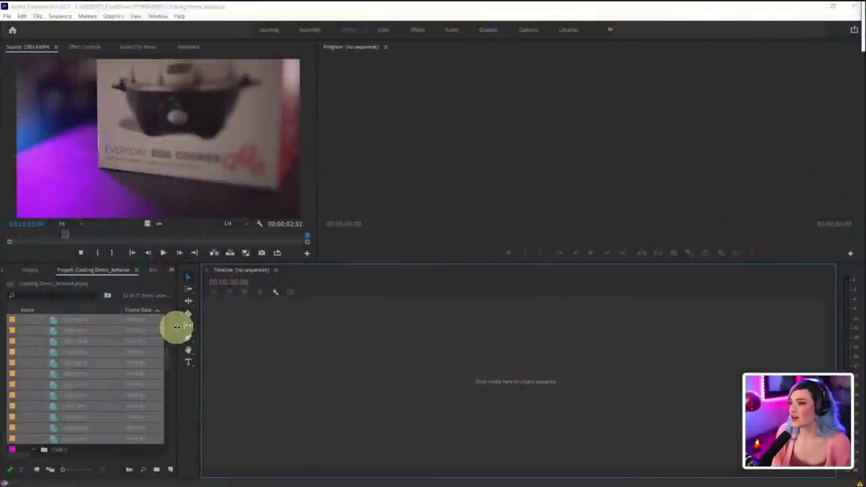
Step: Enlarge the project bin area and collapse the camera, footage, audio and sequence bins down to the top level
left_click_drag(174, 325, 211, 327)
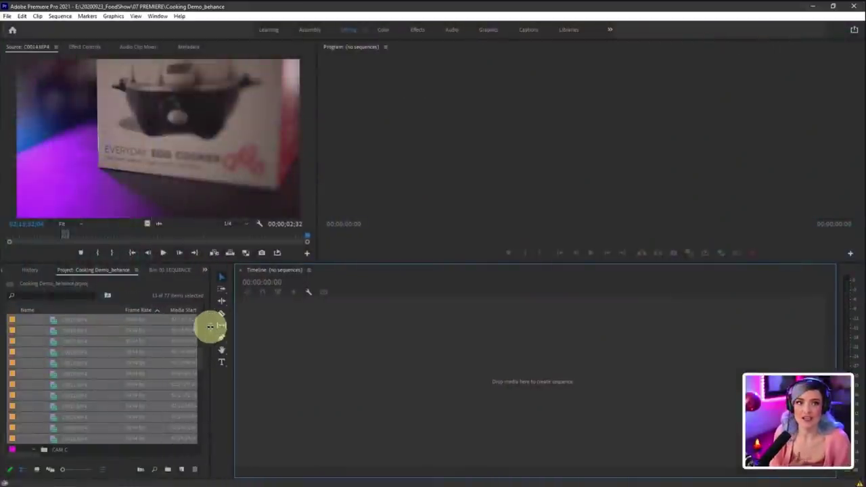
left_click_drag(212, 263, 214, 215)
left_click(34, 401)
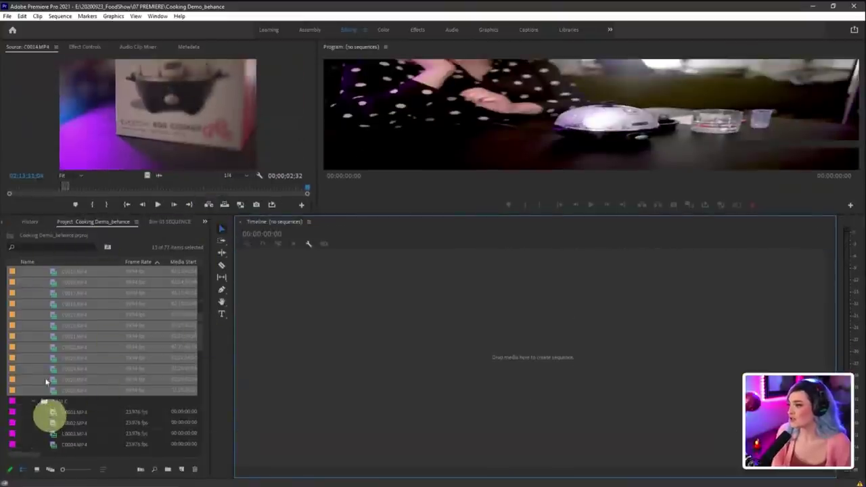
scroll(44, 370, "up", 6)
left_click(35, 303)
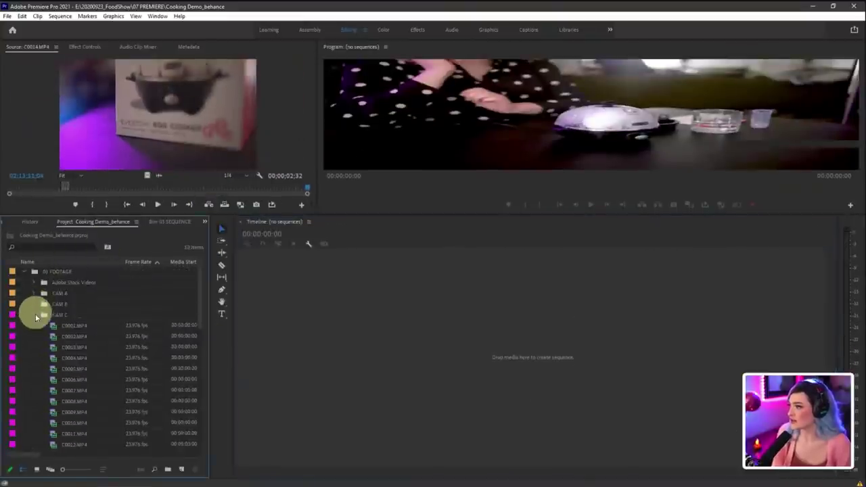
left_click(35, 314)
left_click(23, 326)
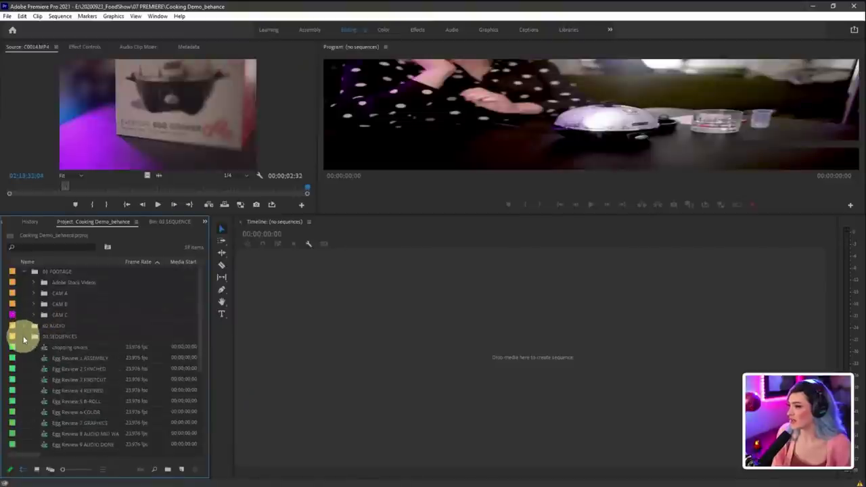
left_click(23, 337)
left_click(23, 272)
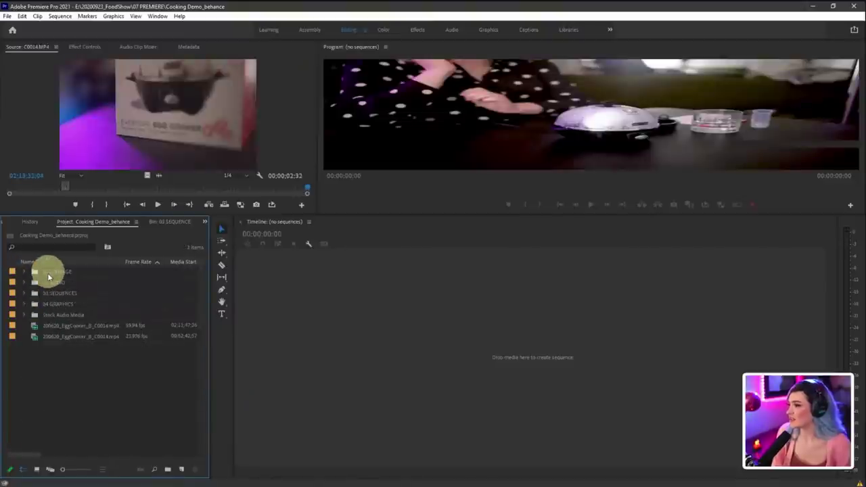
left_click(22, 303)
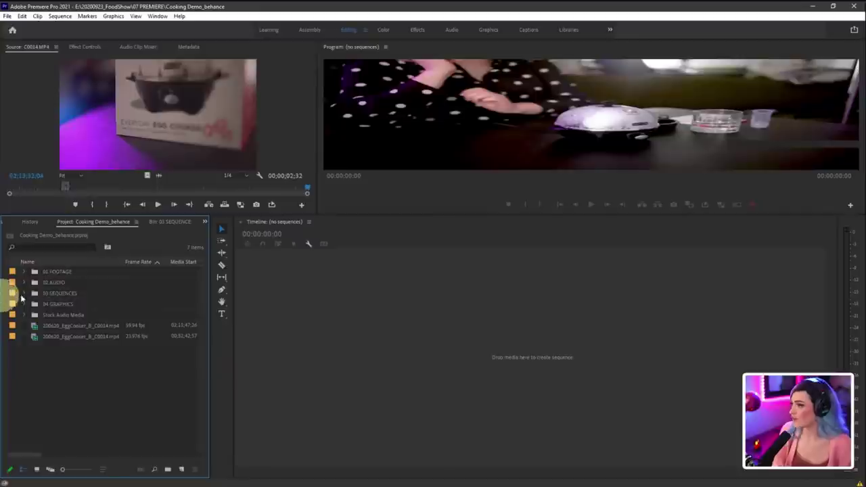
Step: Find and launch AeroZoom through the system search
left_click(139, 479)
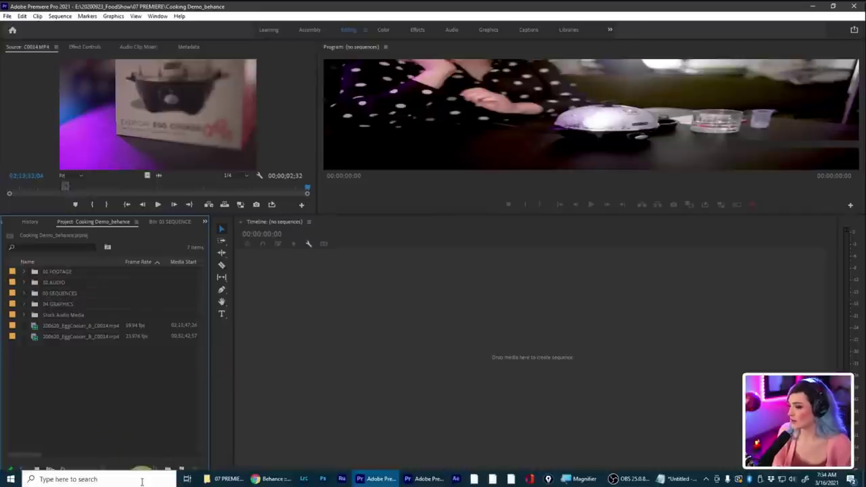
type("aer")
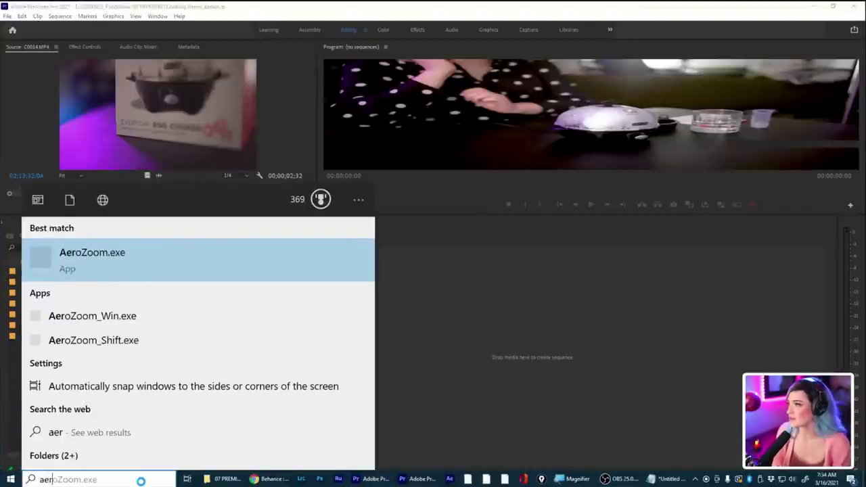
key("Return")
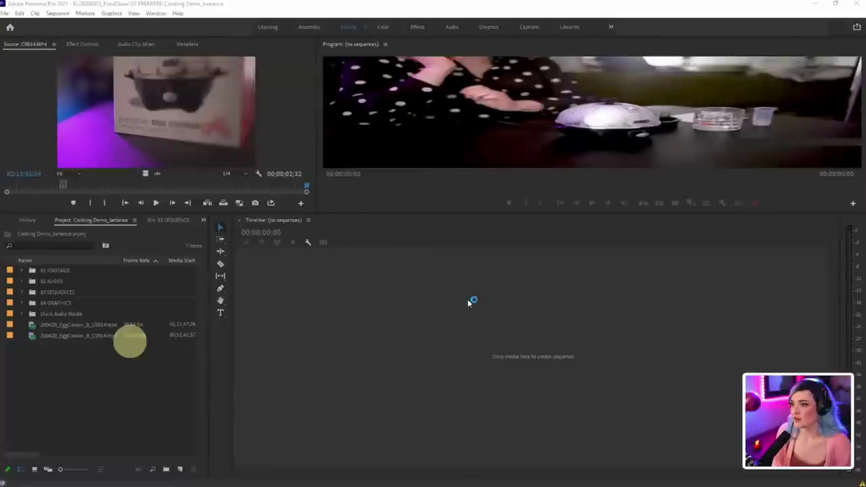
left_click(498, 286)
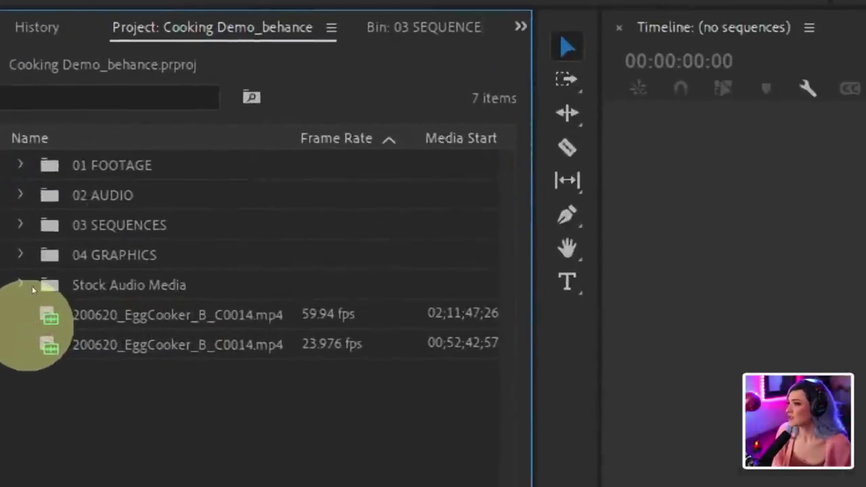
Step: Go through the top-level bins and open the 23.976 fps clip 200620_EggCooker_B_C0014.mp4 for preview
left_click(54, 271)
key("Down")
key("Down")
key("Down")
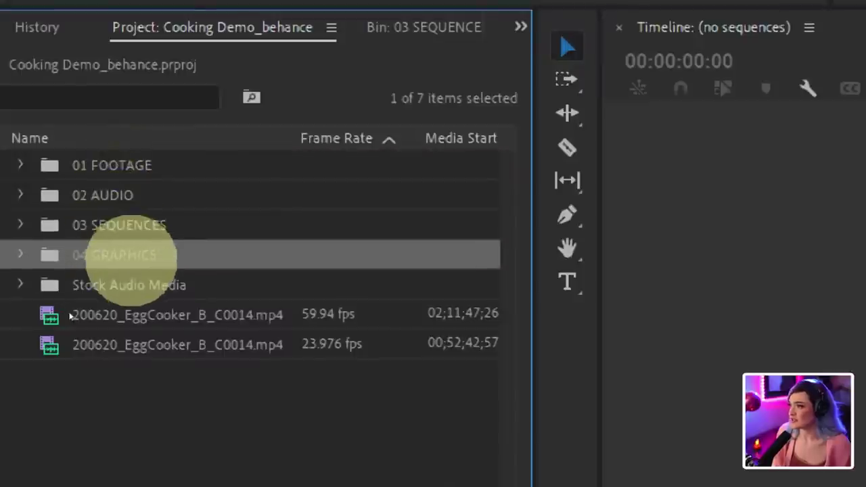
key("Down")
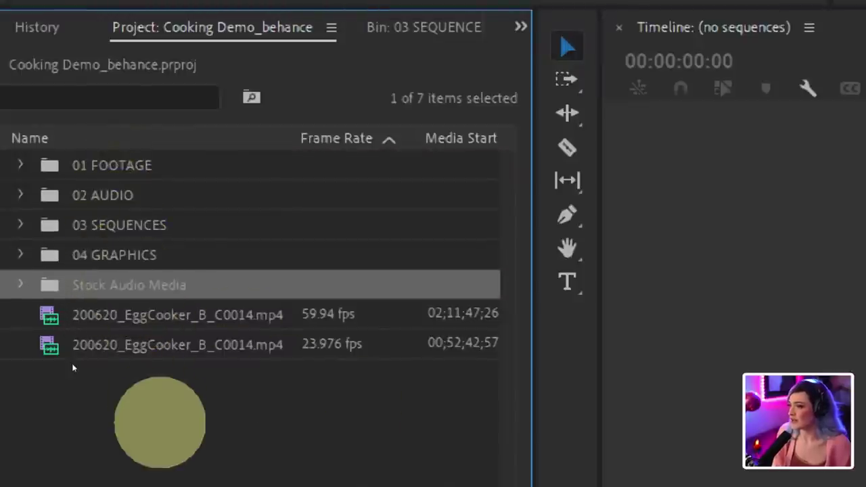
key("Down")
key("Down")
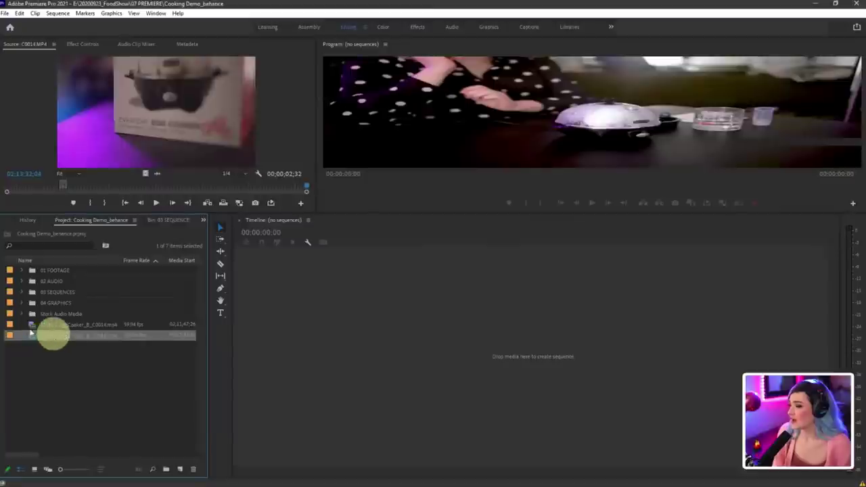
double_click(31, 332)
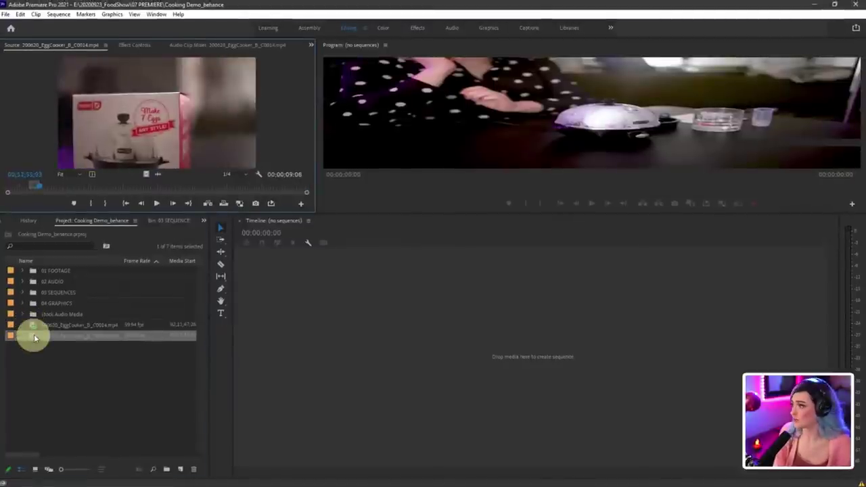
Step: Create a bin named 05 MISC, move both loose 200620_EggCooker_B_C0014.mp4 clips into it and collapse it
left_click(167, 470)
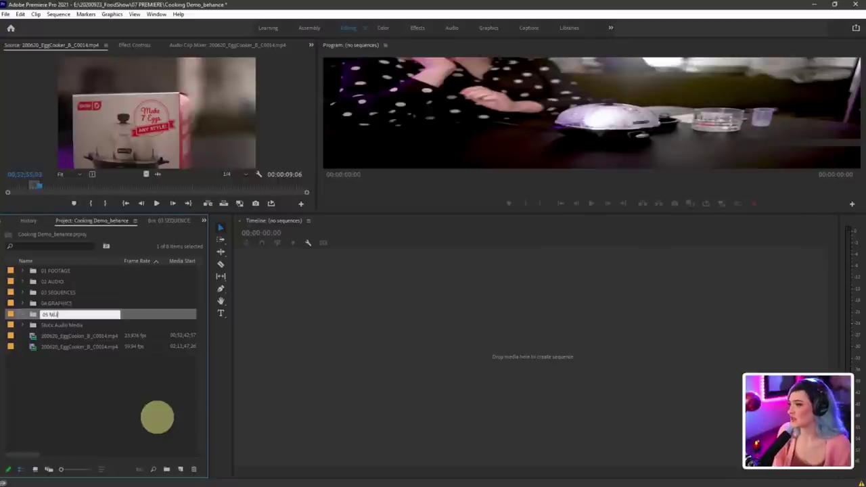
left_click(157, 420)
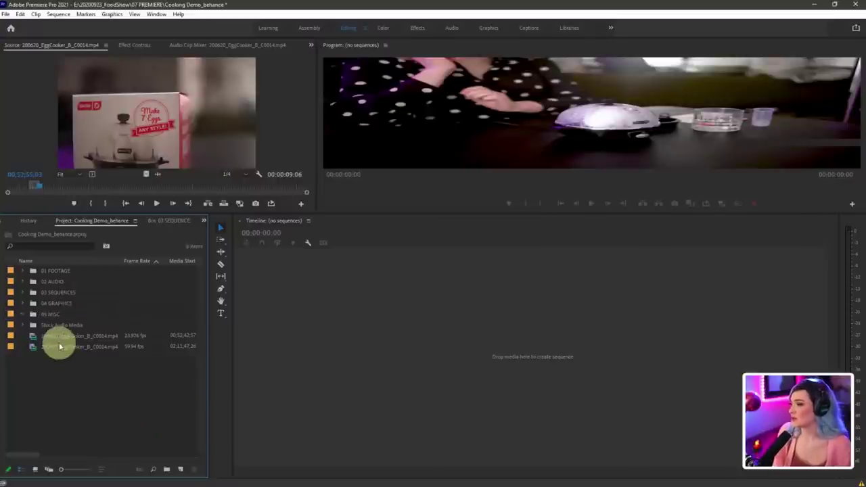
left_click(59, 338)
left_click(58, 345, "shift")
left_click_drag(54, 336, 50, 310)
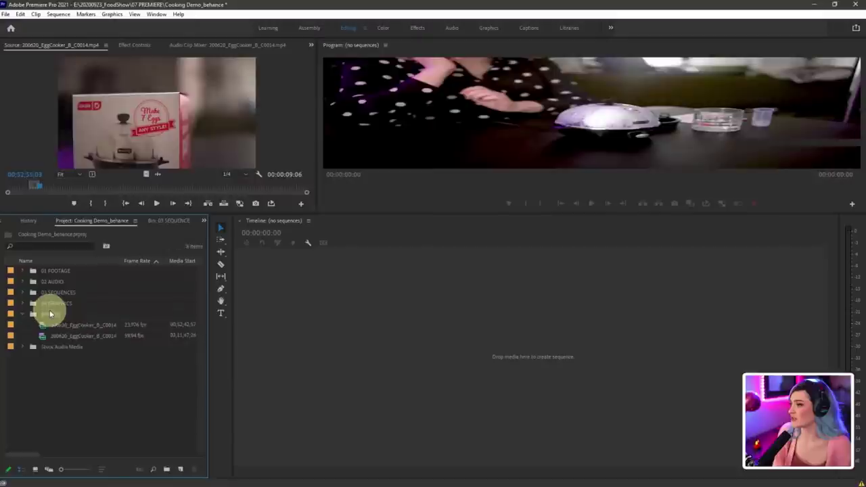
left_click(22, 315)
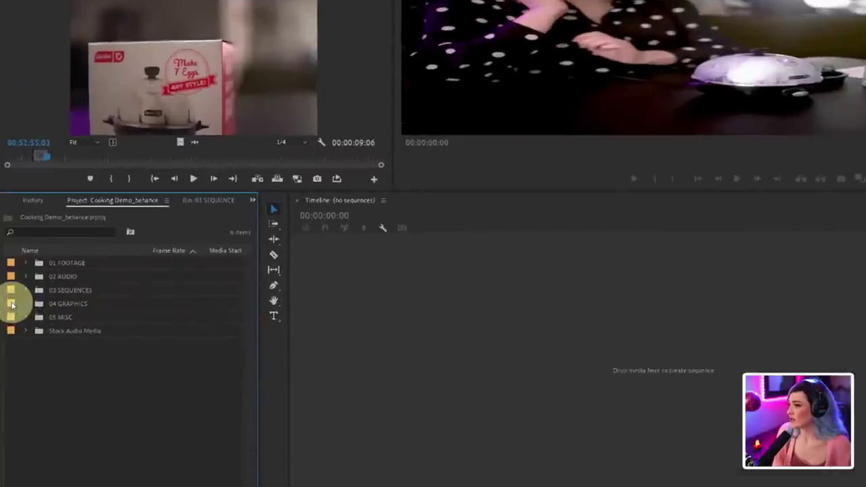
Step: Expand the Adobe Stock Videos bin inside 01 FOOTAGE and go through its stock clips
left_click(23, 268)
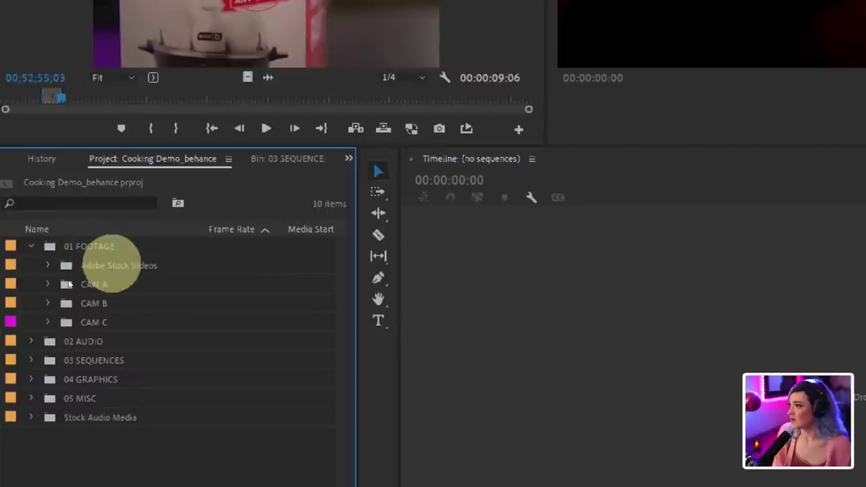
left_click(116, 265)
left_click(47, 265)
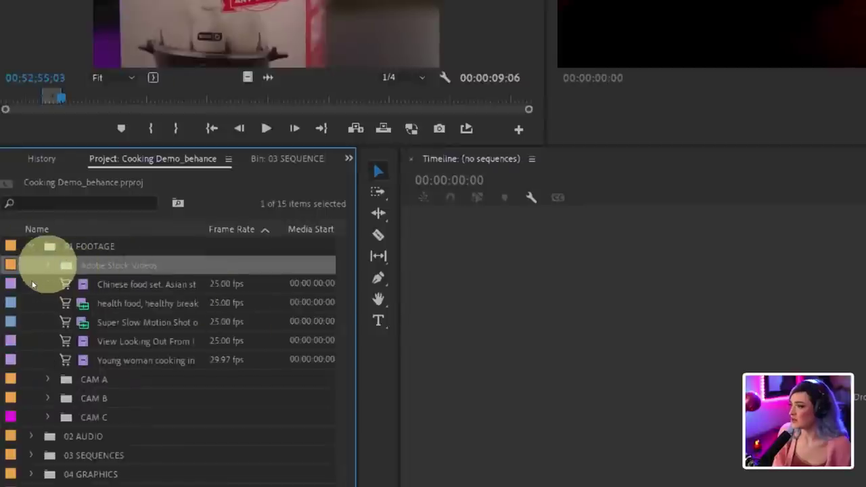
left_click(108, 289)
left_click(102, 305)
left_click(100, 323)
key("Down")
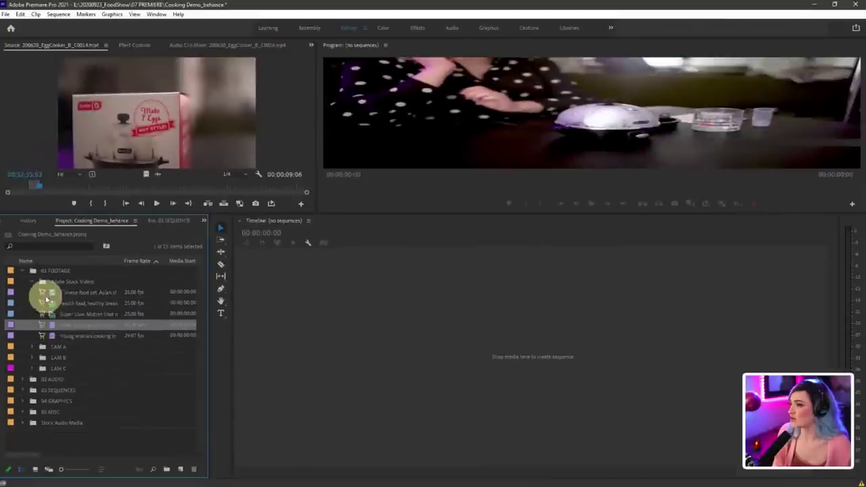
Step: Preview the Chinese food, healthy breakfast, slow-motion vegetables and oven-view stock clips in the Source Monitor
left_click_drag(46, 298, 230, 185)
left_click(73, 296)
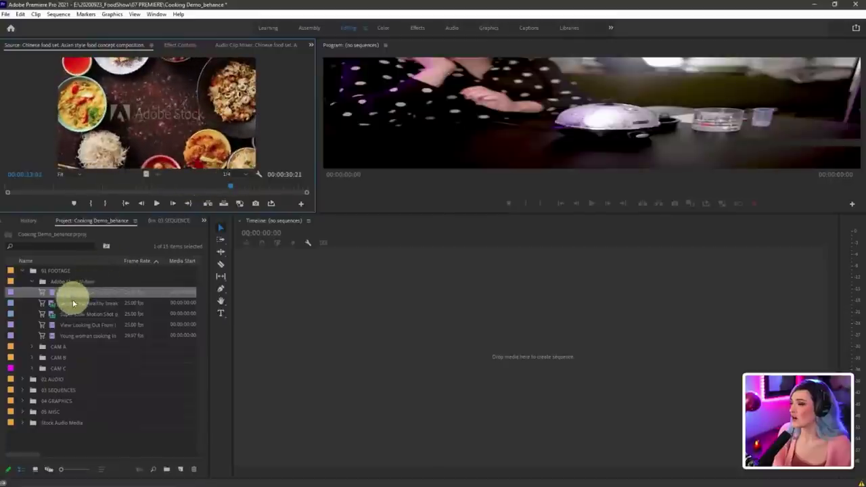
mouse_move(71, 305)
left_mouse_down()
mouse_move(129, 189)
mouse_move(113, 185)
left_mouse_up()
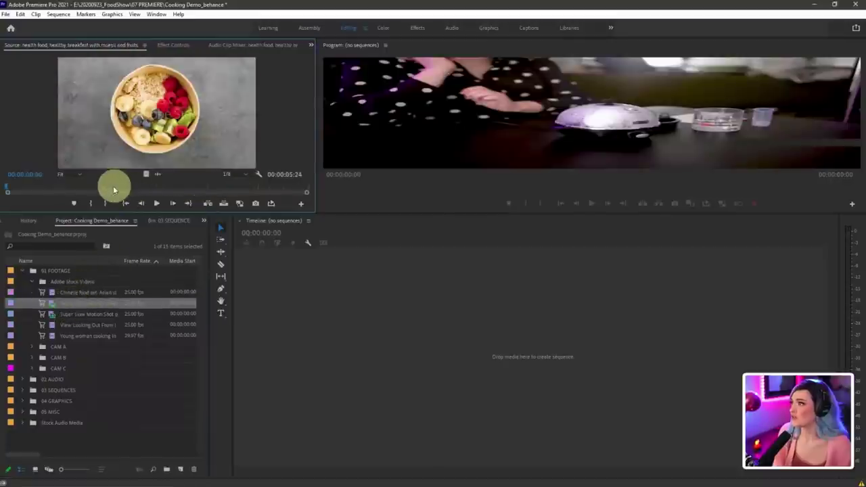
left_click_drag(75, 313, 103, 195)
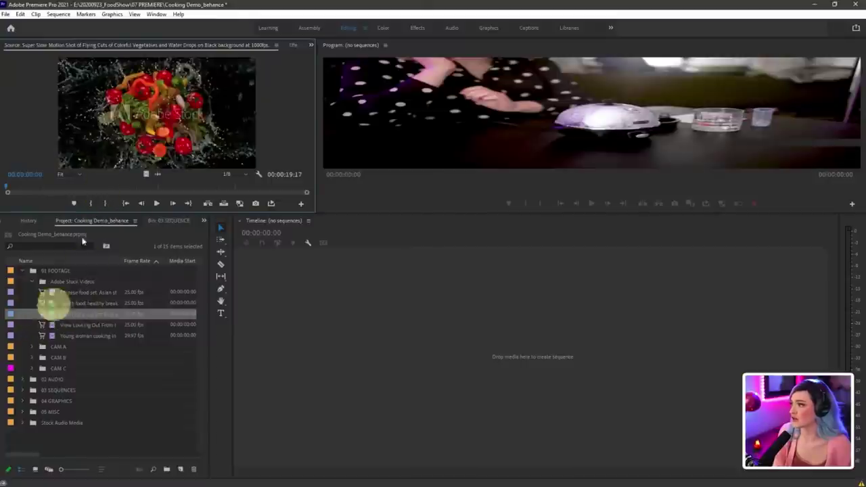
left_click_drag(69, 323, 246, 185)
left_click(90, 187)
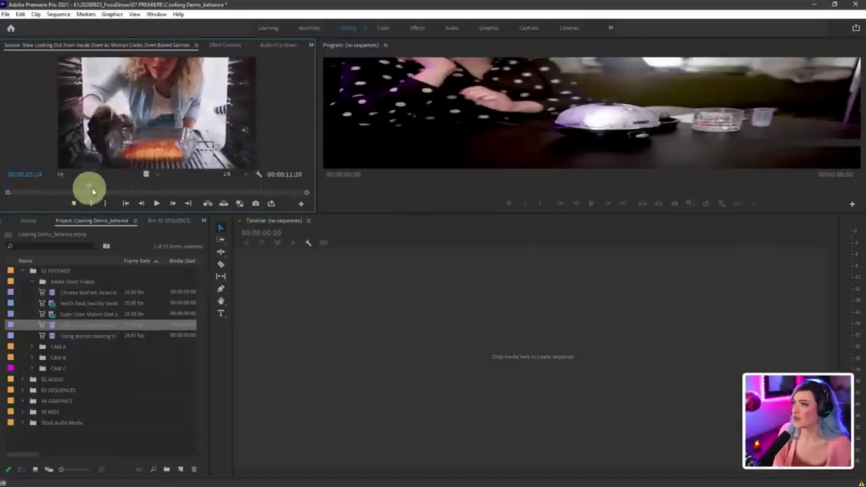
Step: Collapse Adobe Stock Videos, expand CAM A, and preview XT312471.MOV and XT312478.MOV in the Source Monitor
left_click(34, 283)
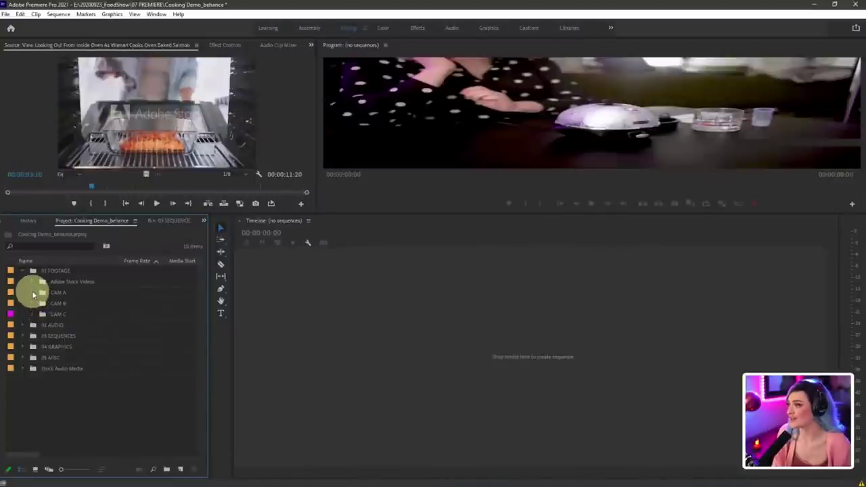
left_click(32, 293)
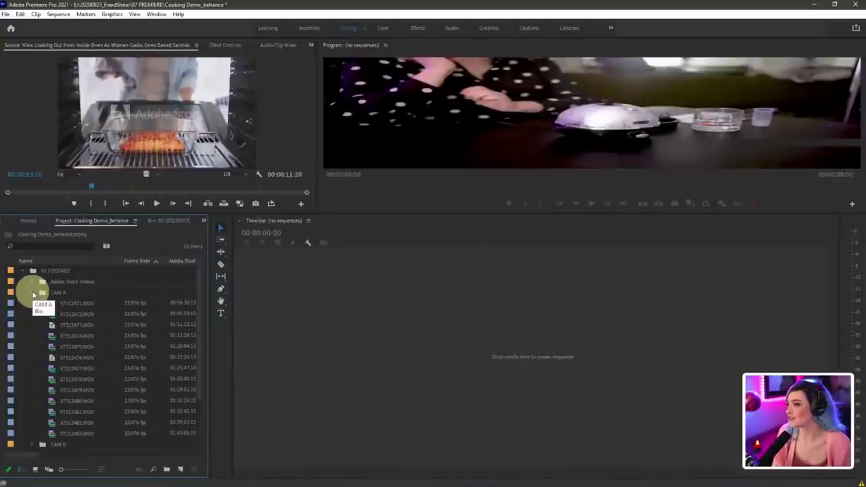
double_click(54, 304)
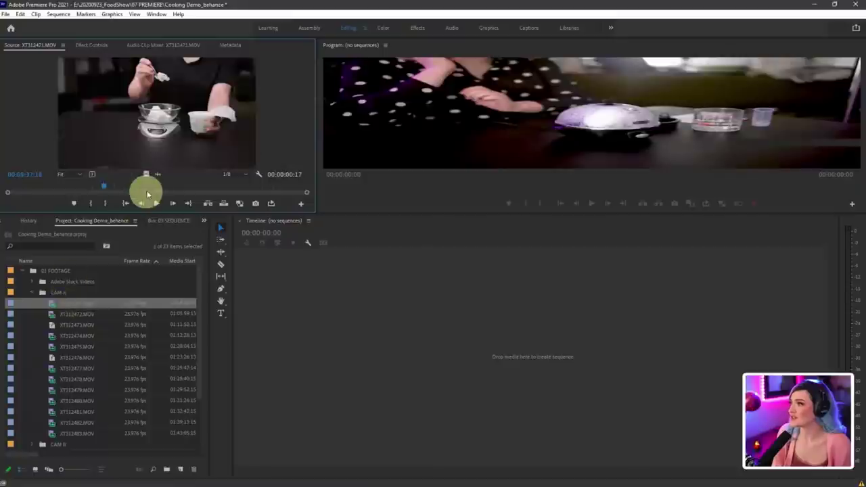
double_click(54, 379)
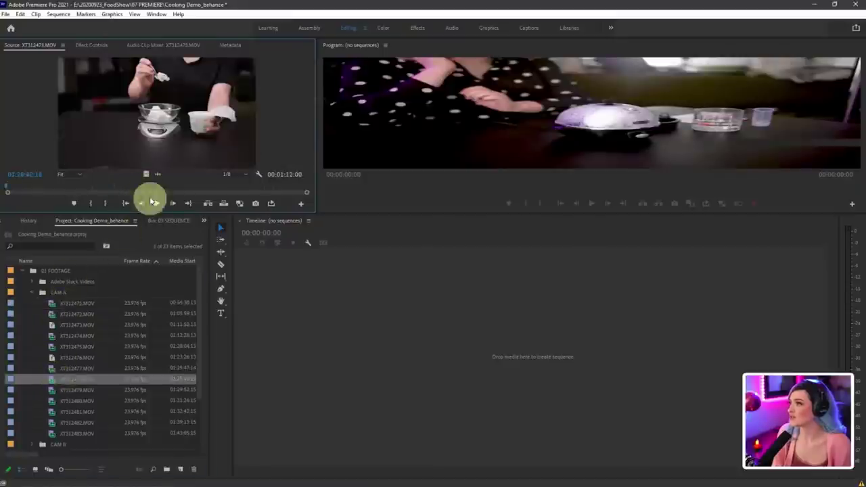
left_click_drag(152, 191, 192, 191)
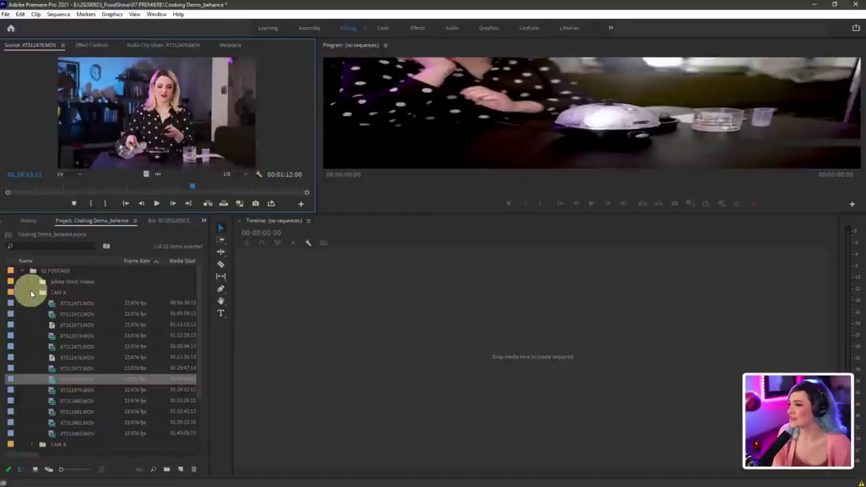
Step: Open XT312480.MOV from the CAM A bin in the Source Monitor and scrub through it
left_click(32, 292)
left_click(30, 293)
scroll(49, 379, "down", 1)
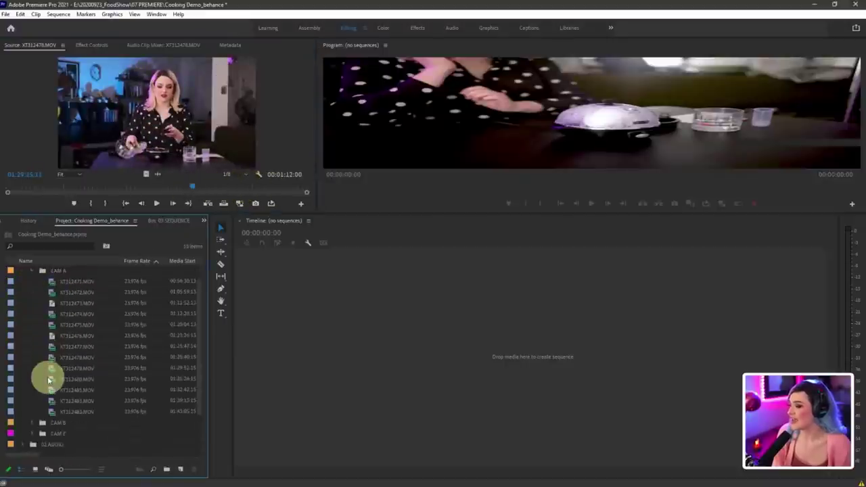
double_click(51, 382)
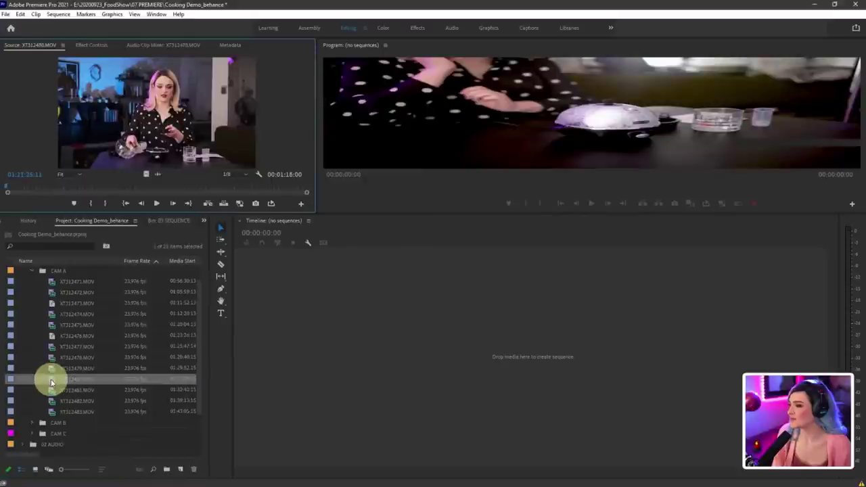
left_click(192, 190)
mouse_move(193, 191)
left_mouse_down()
mouse_move(205, 189)
mouse_move(195, 186)
left_mouse_up()
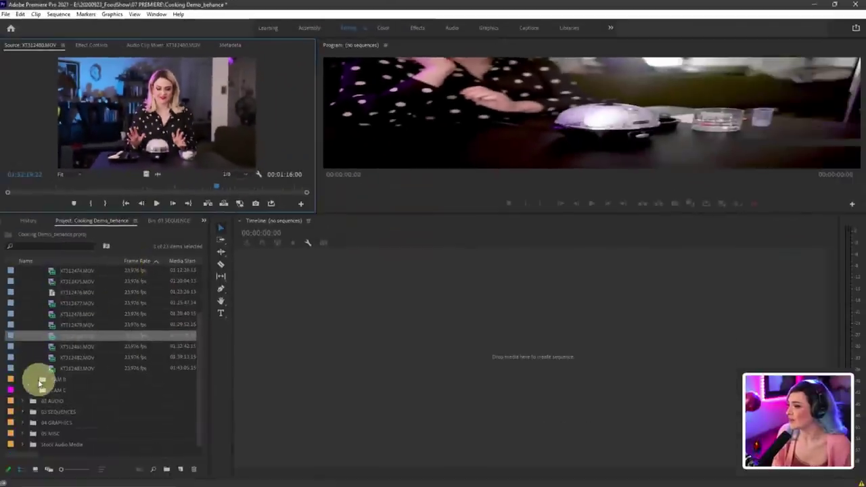
Step: Expand the CAM B bin and open C0007.MP4 in the Source Monitor
left_click(33, 442)
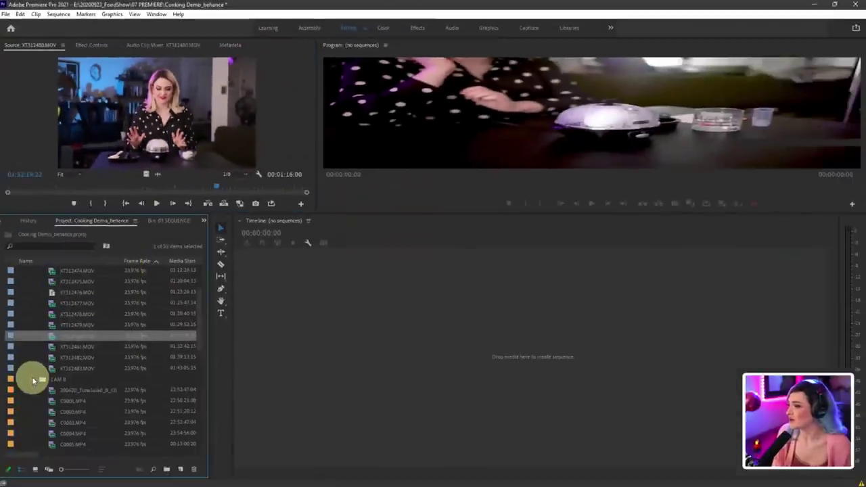
scroll(33, 443, "down", 3)
scroll(37, 372, "down", 3)
double_click(49, 346)
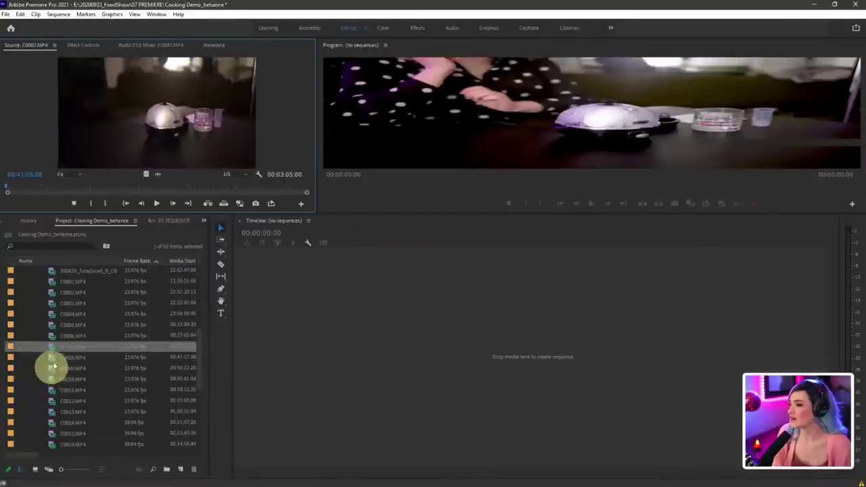
Step: Scrub through C0007.MP4 from CAM B, and preview C0005.MP4 from the CAM C bin in the Source Monitor
left_click_drag(120, 195, 180, 186)
scroll(42, 369, "down", 5)
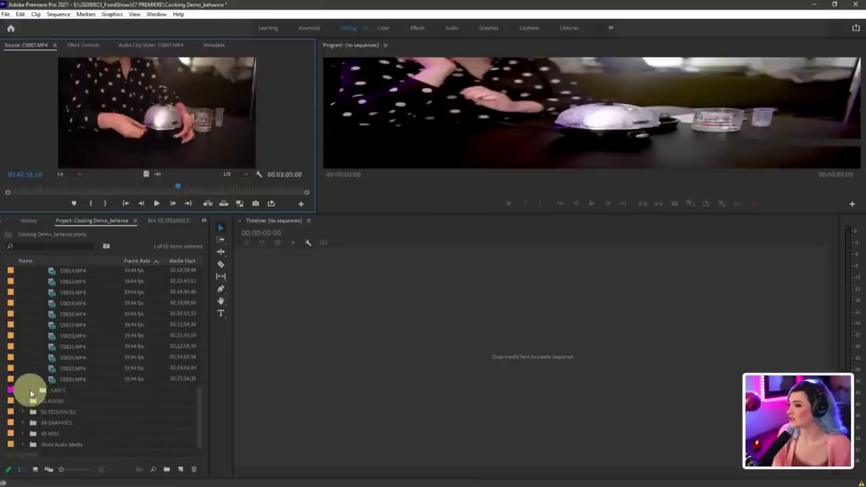
left_click(32, 391)
scroll(41, 379, "down", 3)
double_click(53, 369)
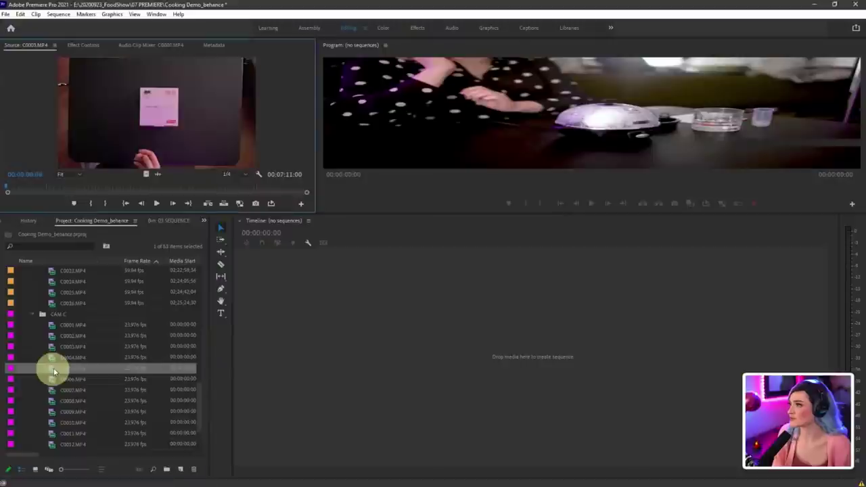
mouse_move(119, 196)
left_mouse_down()
mouse_move(131, 183)
mouse_move(168, 185)
mouse_move(129, 187)
left_mouse_up()
scroll(47, 348, "down", 2)
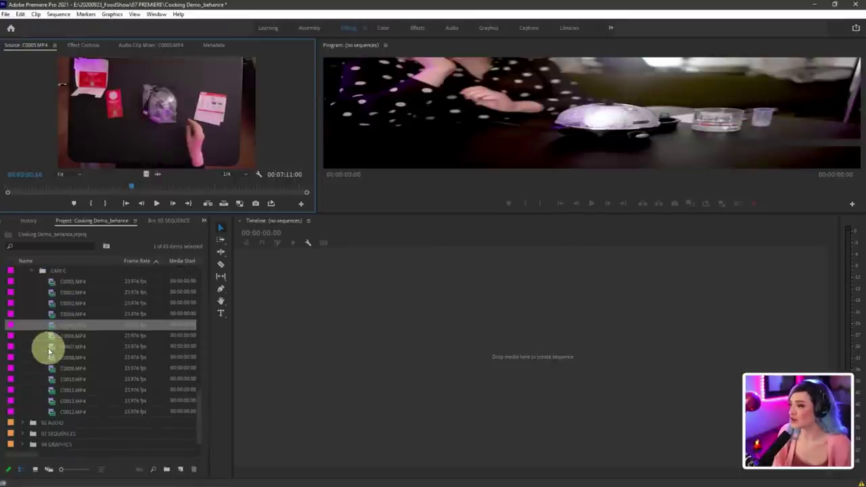
Step: Open the CAM B bin in its own tab, and scrub through C0014.MP4 in the Source Monitor
scroll(49, 351, "up", 10)
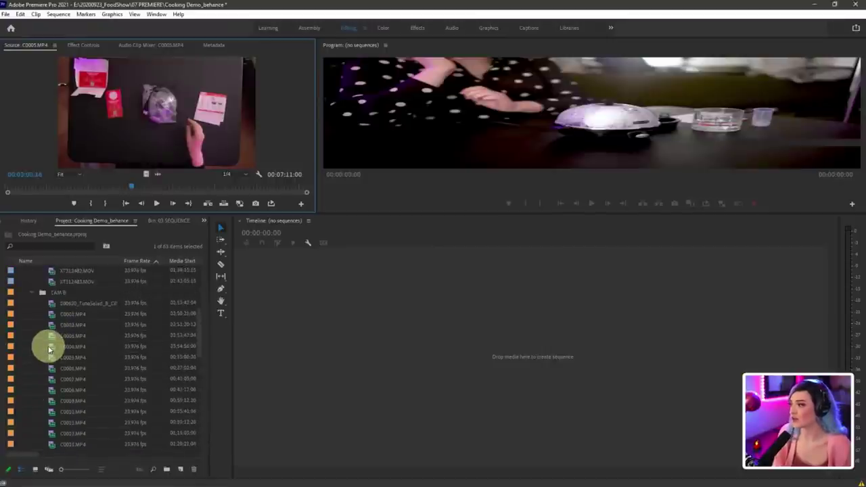
double_click(43, 295)
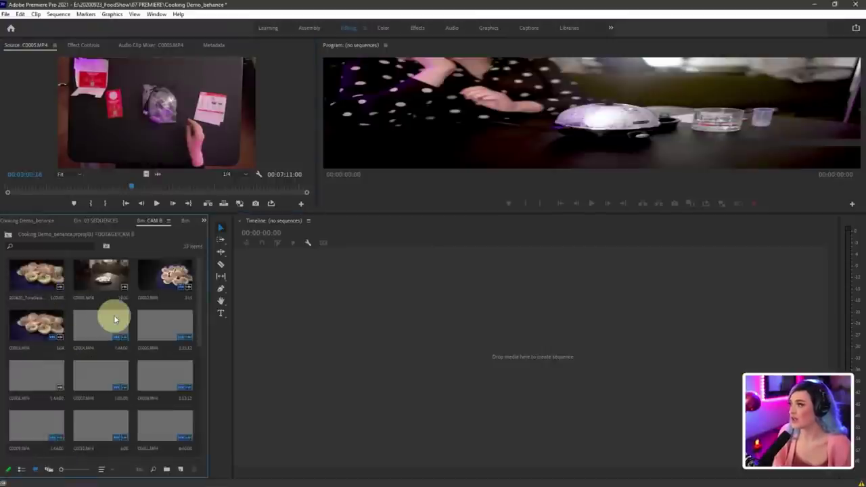
scroll(68, 375, "down", 5)
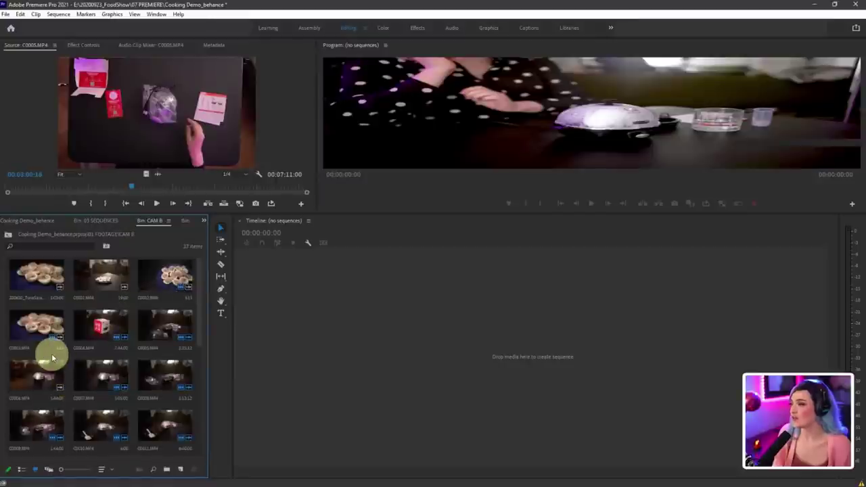
scroll(104, 348, "up", 2)
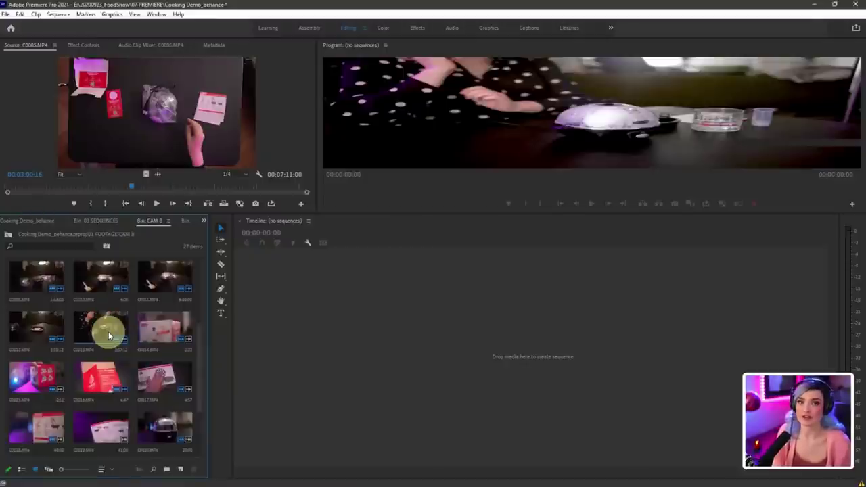
left_click(157, 329)
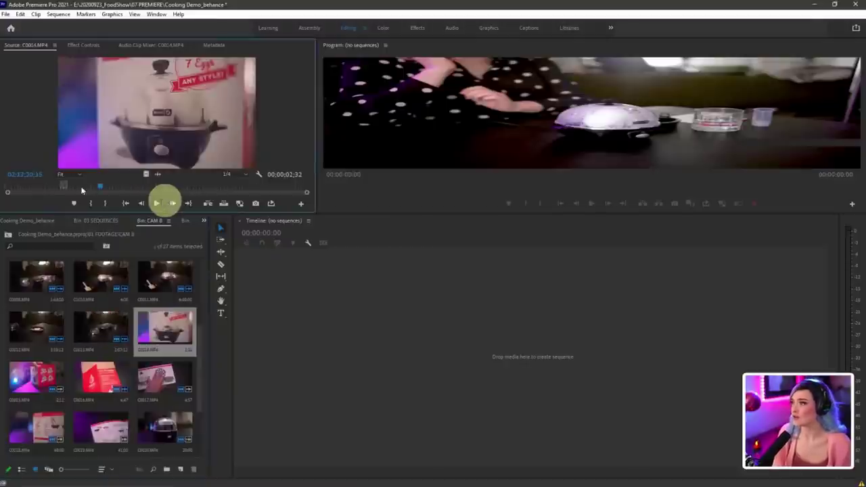
mouse_move(92, 189)
left_mouse_down()
mouse_move(258, 188)
mouse_move(145, 195)
left_mouse_up()
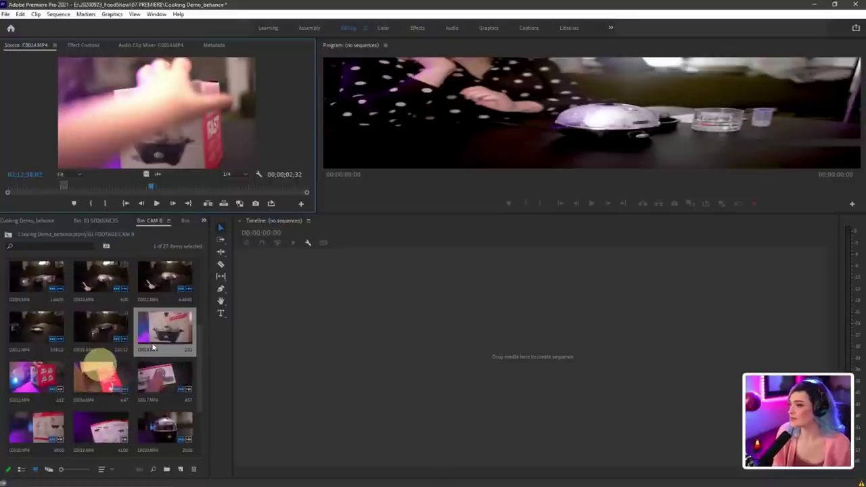
Step: Preview C0016.MP4 in the Source Monitor, enlarging the monitor area for playback and shrinking it again
double_click(95, 376)
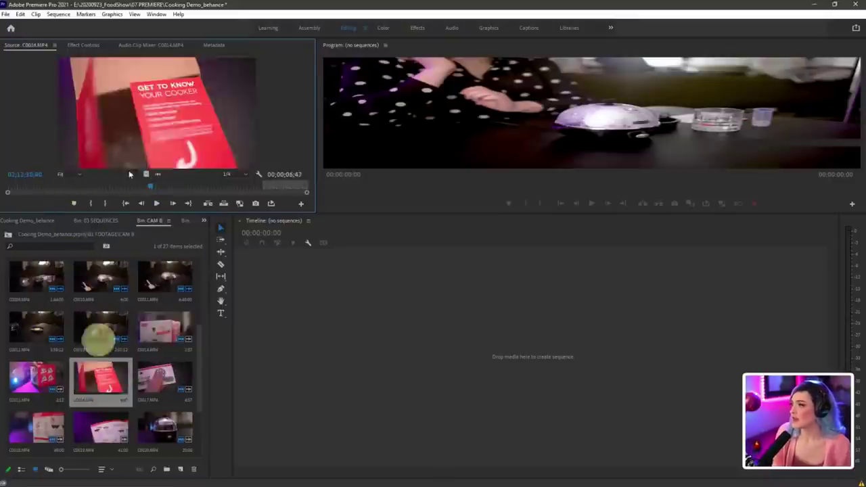
left_click(64, 192)
left_click(170, 198)
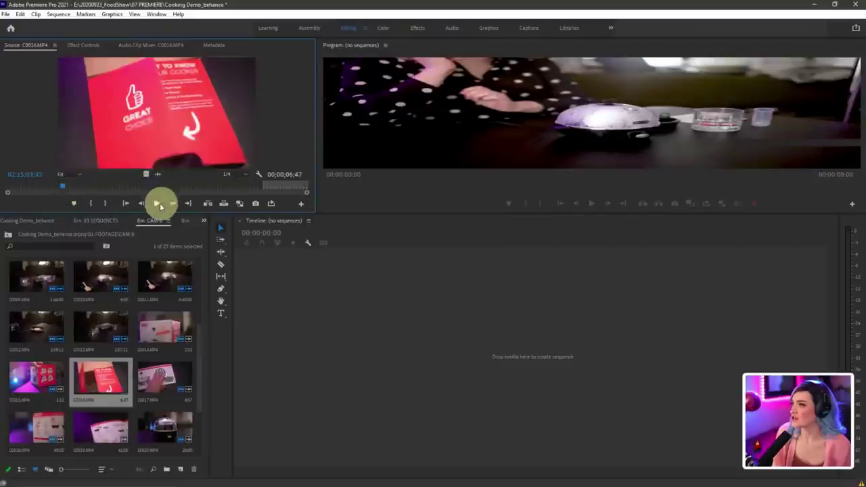
left_click_drag(160, 214, 165, 287)
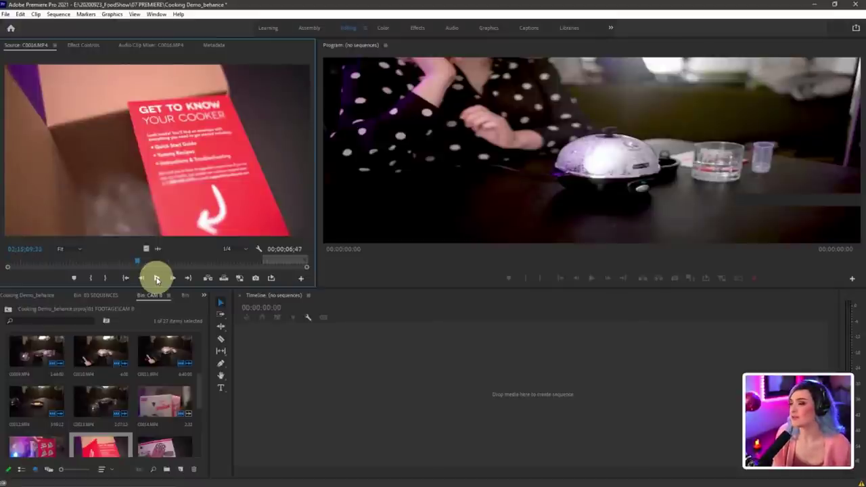
left_click(157, 278)
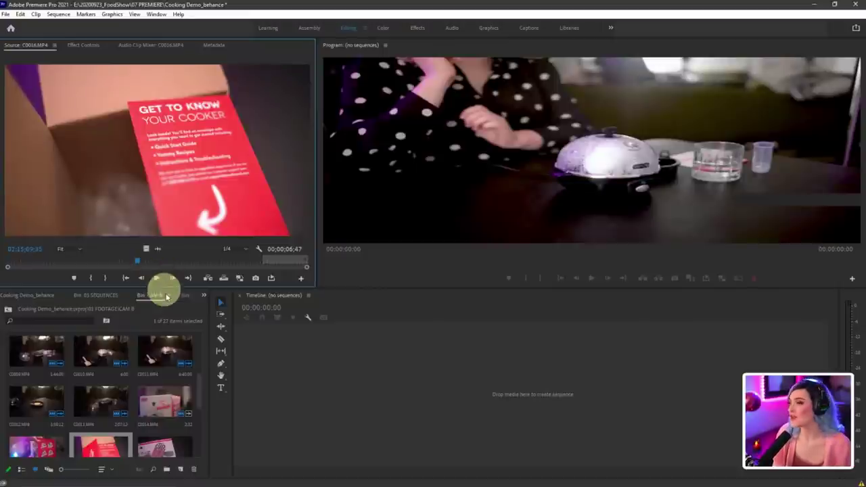
left_click_drag(168, 287, 192, 203)
Step: Look over the CAM B thumbnails, comparing the first clips in the bin, including C0001, C0002, C0003 and C0005
scroll(93, 393, "down", 3)
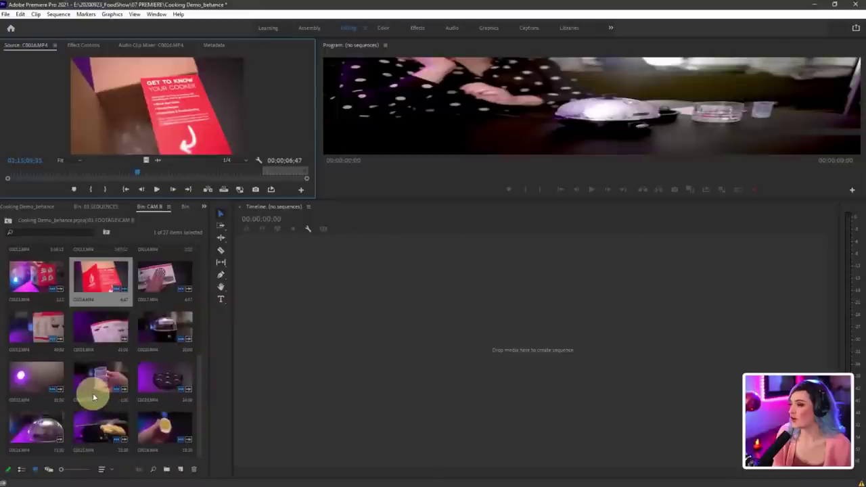
left_click(157, 230)
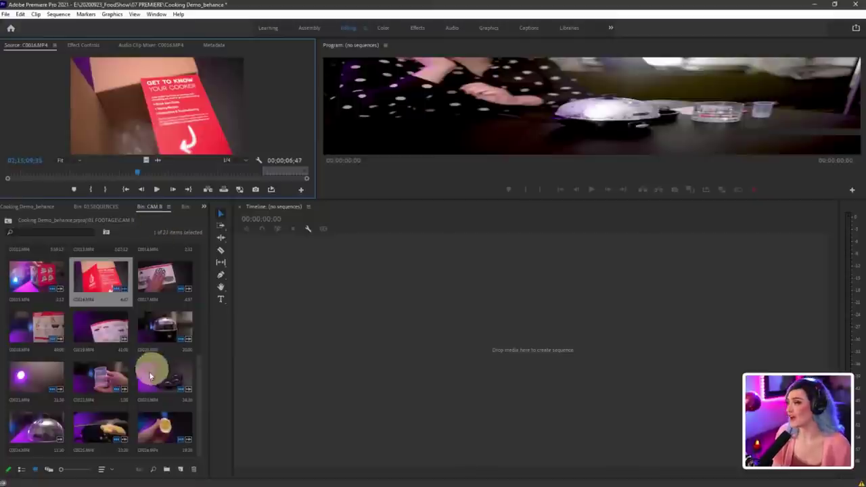
scroll(145, 366, "up", 5)
left_click(161, 308)
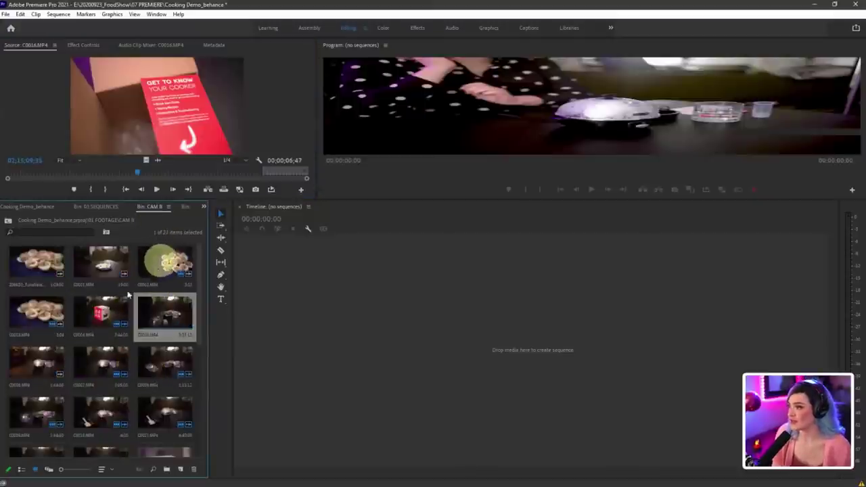
left_click(52, 314)
left_click(43, 270)
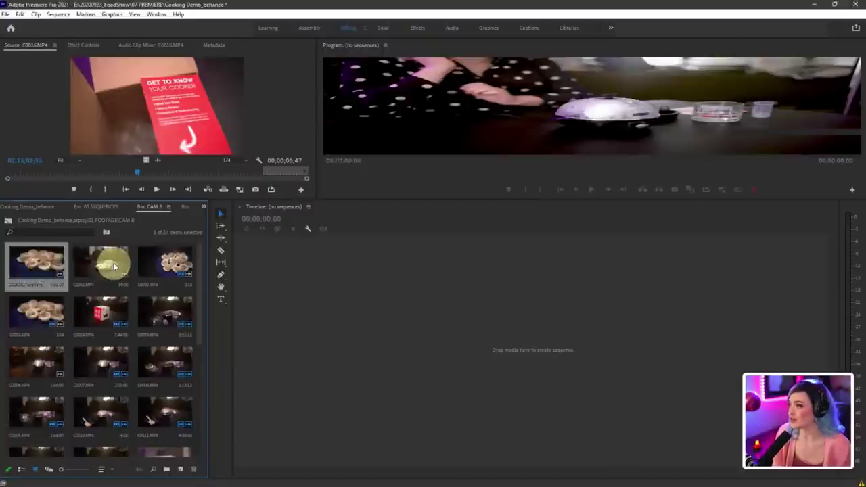
left_click(114, 266)
left_click(175, 261)
left_click(41, 309)
left_click(47, 266)
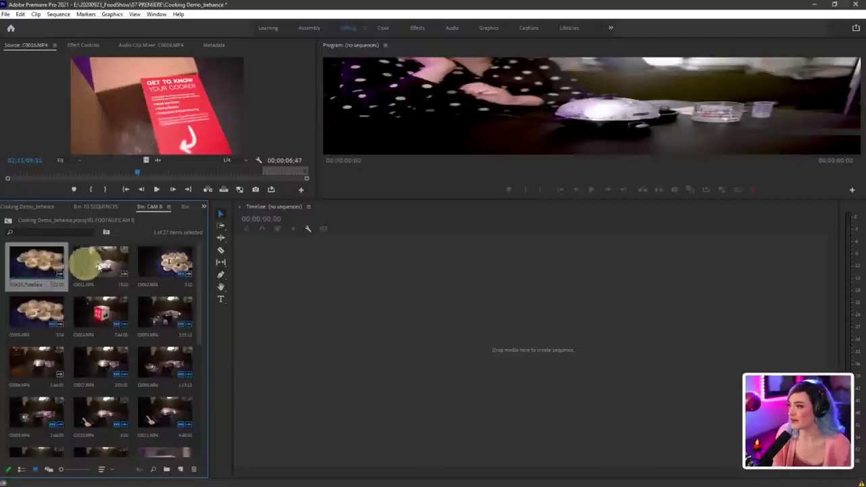
left_click(108, 266)
left_click(199, 264)
left_click(164, 264)
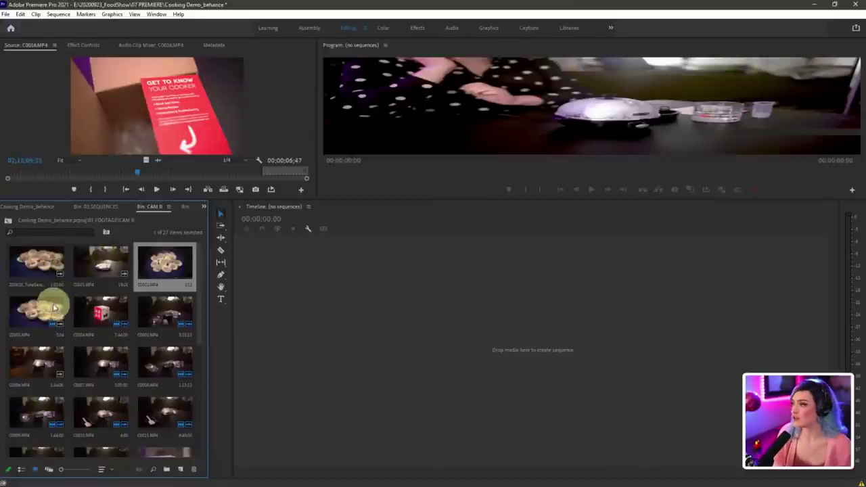
left_click(91, 271)
Step: Select the CAM B clips from the first one in the bin through C0013.MP4
left_click(54, 265)
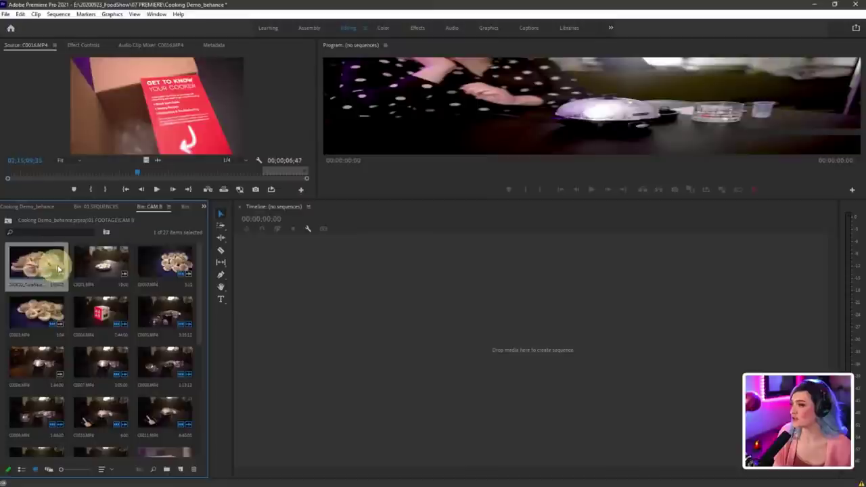
left_click(61, 303, "shift")
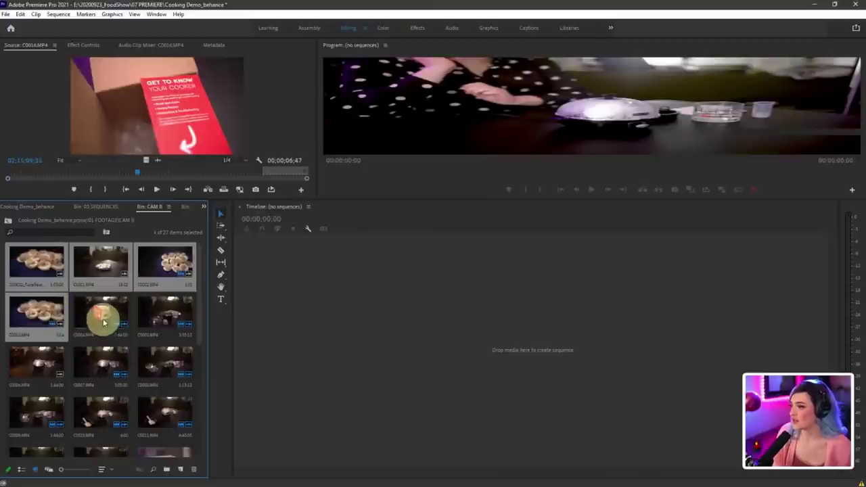
scroll(102, 338, "down", 2)
left_click(105, 357, "shift")
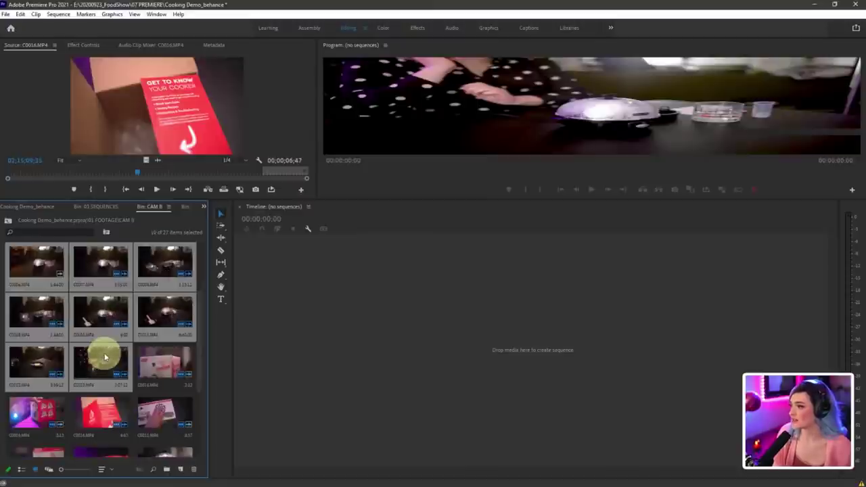
scroll(101, 359, "down", 4)
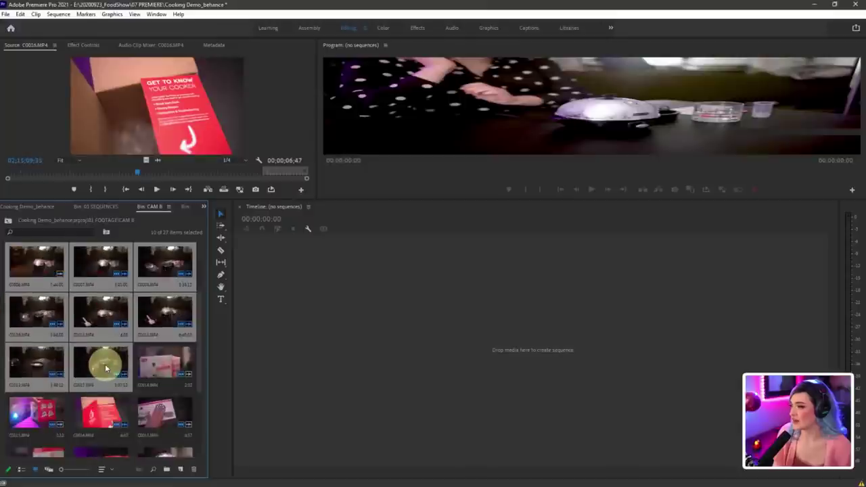
scroll(150, 304, "up", 1)
Step: Select the CAM B close-up clips from C0014.MP4 through C0026.MP4
left_click(155, 296)
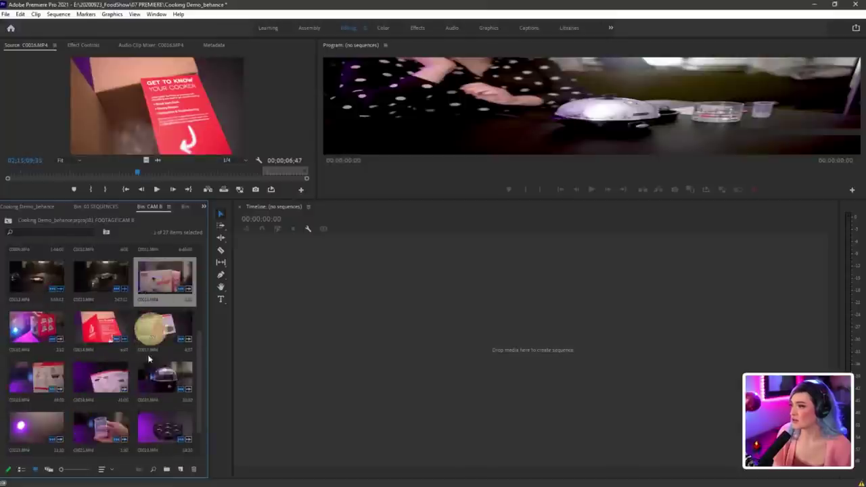
scroll(148, 358, "down", 1)
left_click(157, 428, "shift")
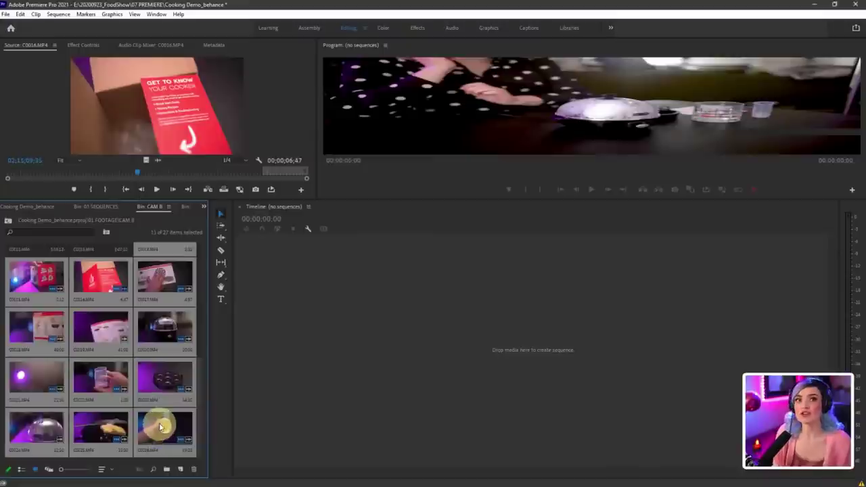
Step: Switch the CAM B bin through List and Icon views to Freeform view, and maximize its panel
left_click(22, 470)
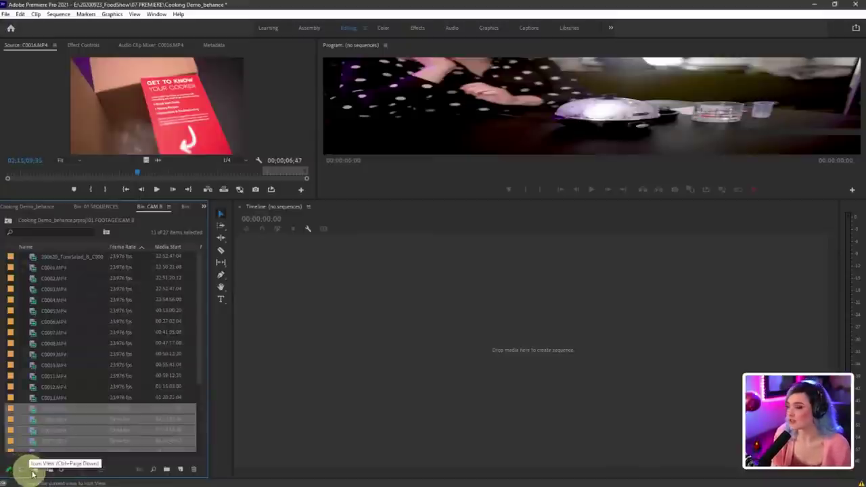
left_click(36, 470)
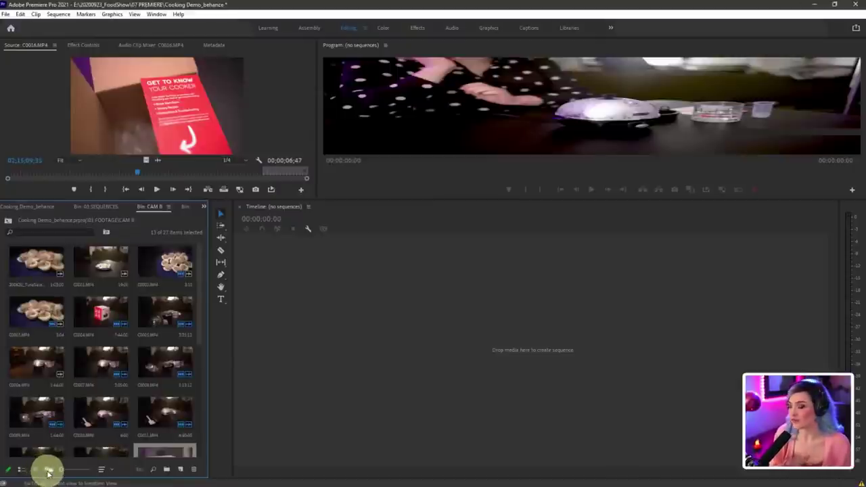
left_click(49, 470)
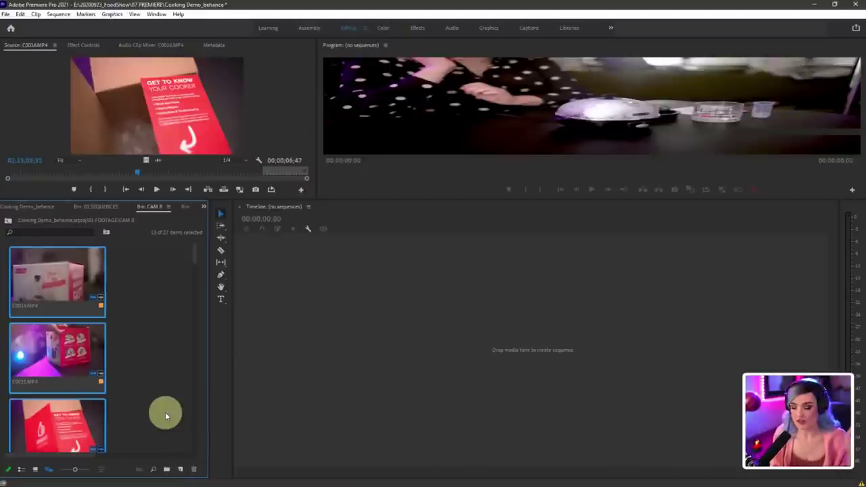
key("grave")
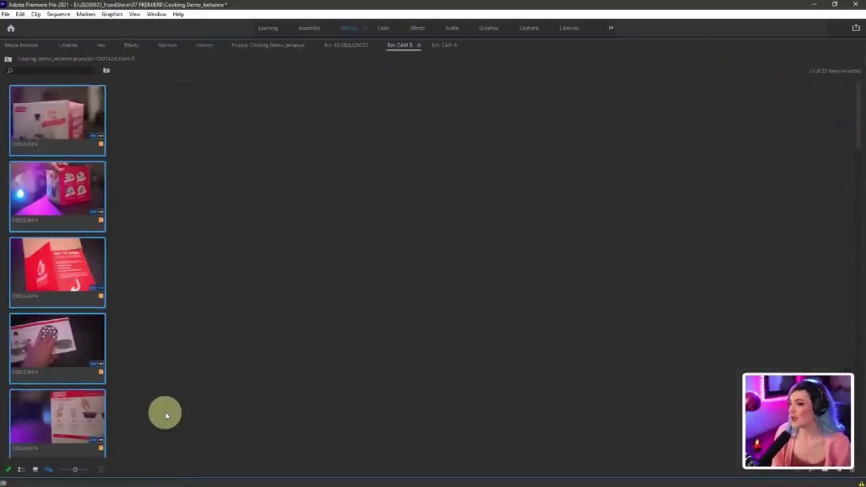
Step: Launch the screen-drawing tool by searching Windows for "epi", and move its toolbar off the screen
left_click(95, 479)
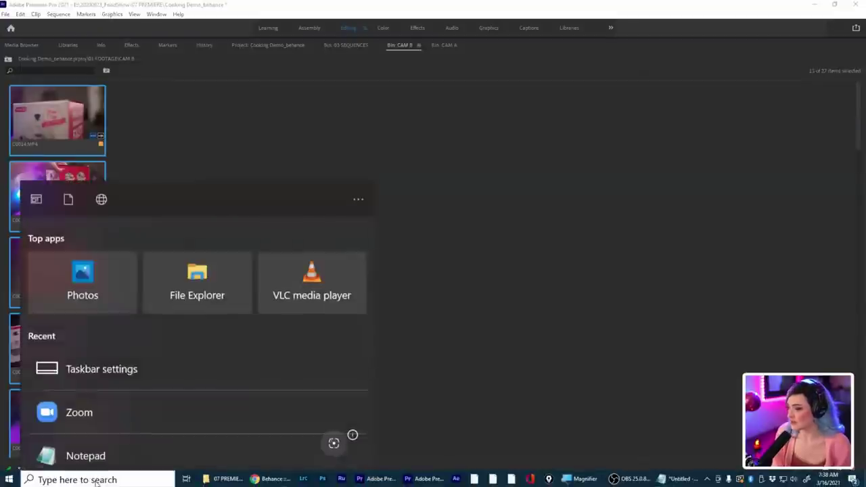
type("epi")
key("Return")
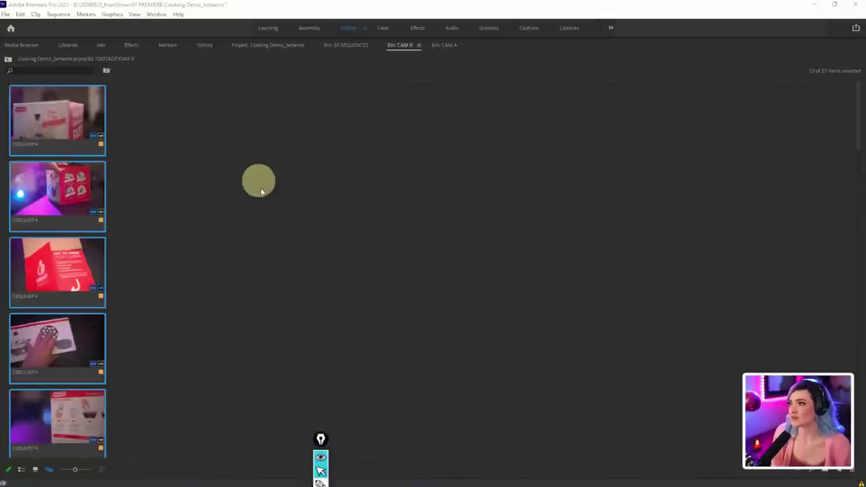
left_click_drag(322, 437, 322, 486)
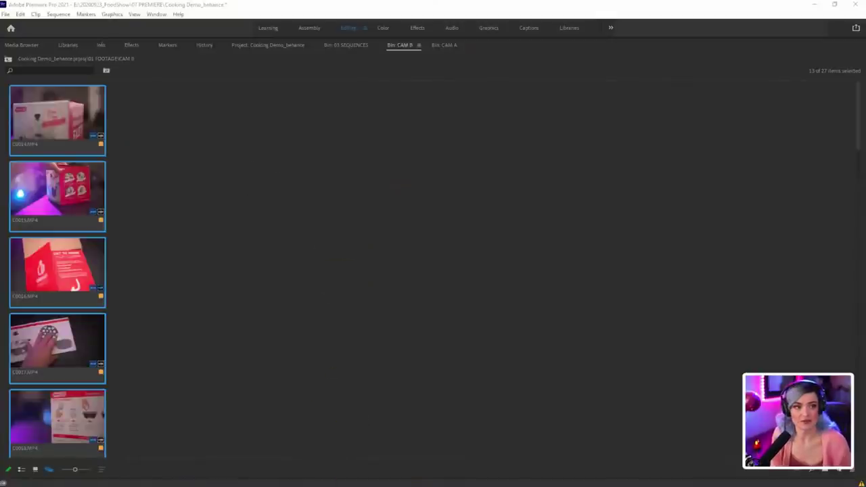
Step: Hide the floating Zoom meeting controls and draw a yellow freehand spiral over the empty area of the bin
left_click(329, 184)
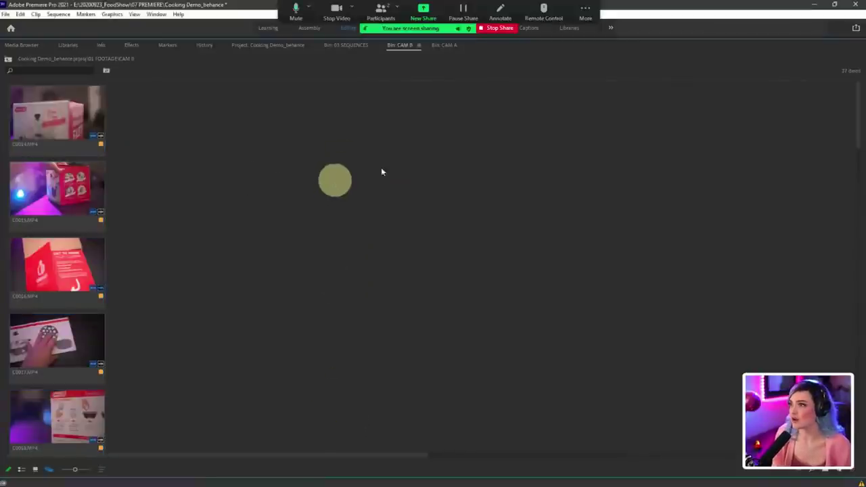
key("ctrl+alt+shift+h")
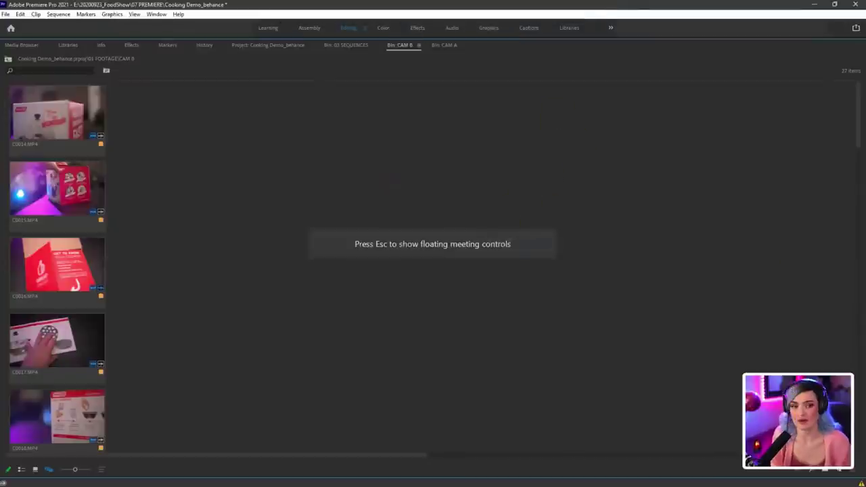
key("ctrl+shift+3")
mouse_move(433, 164)
left_mouse_down()
mouse_move(355, 247)
mouse_move(281, 147)
left_mouse_up()
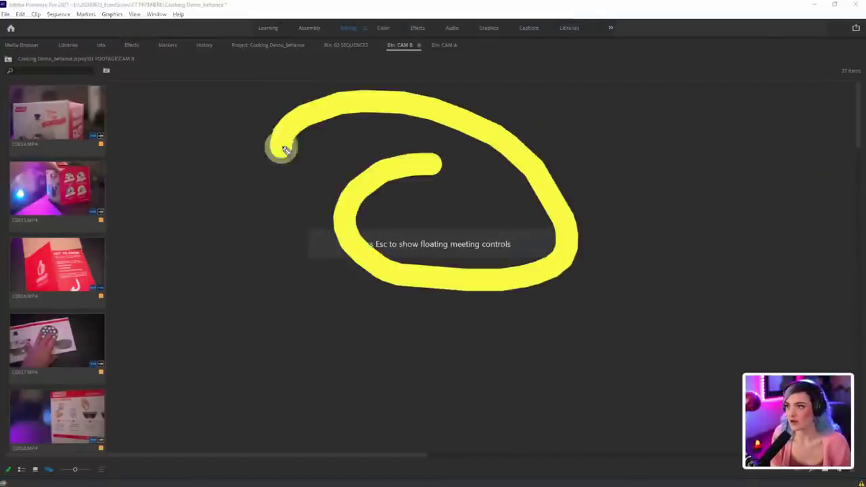
Step: Erase the yellow drawing from the screen and bring back the floating Zoom meeting controls
key("ctrl+shift+6")
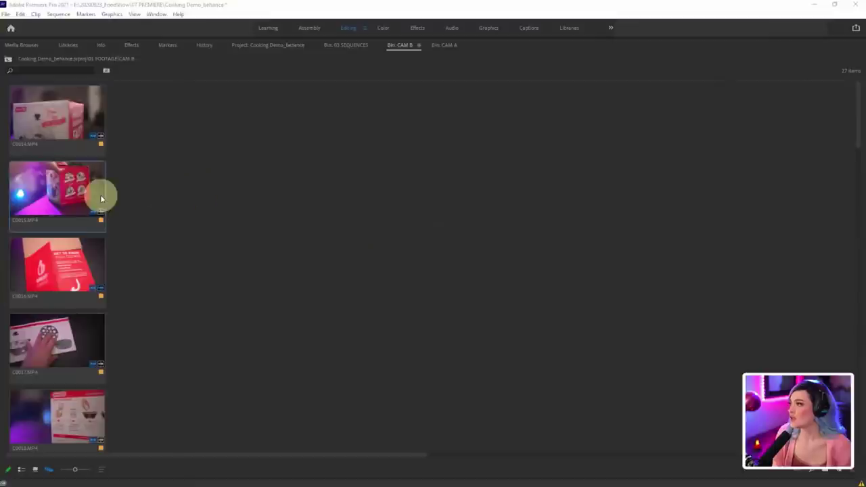
scroll(134, 359, "down", 10)
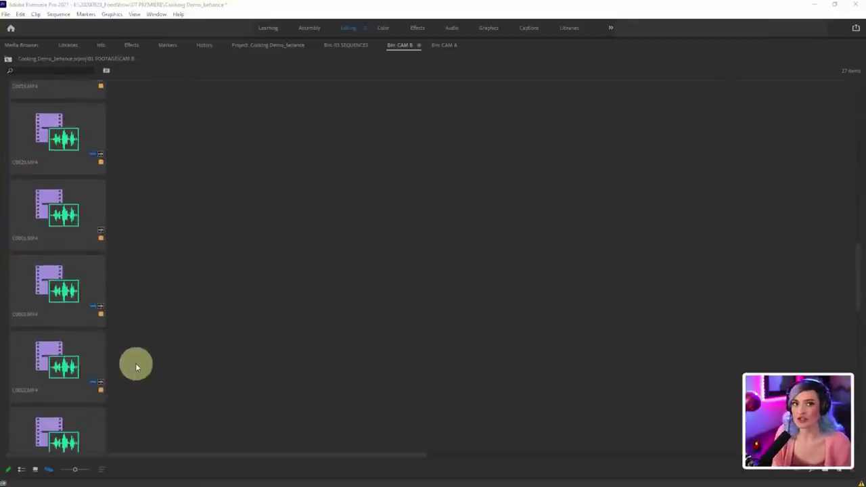
scroll(135, 366, "up", 8)
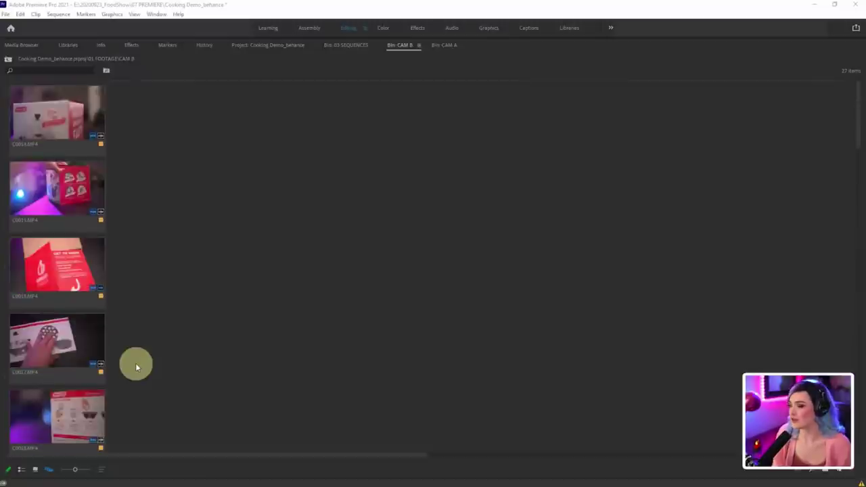
key("Escape")
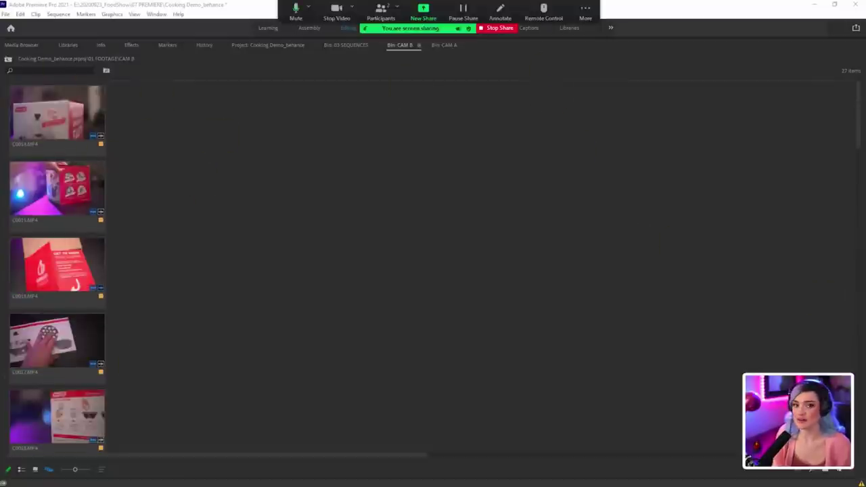
mouse_move(471, 174)
left_mouse_down()
mouse_move(300, 256)
mouse_move(250, 172)
mouse_move(207, 218)
mouse_move(239, 296)
left_mouse_up()
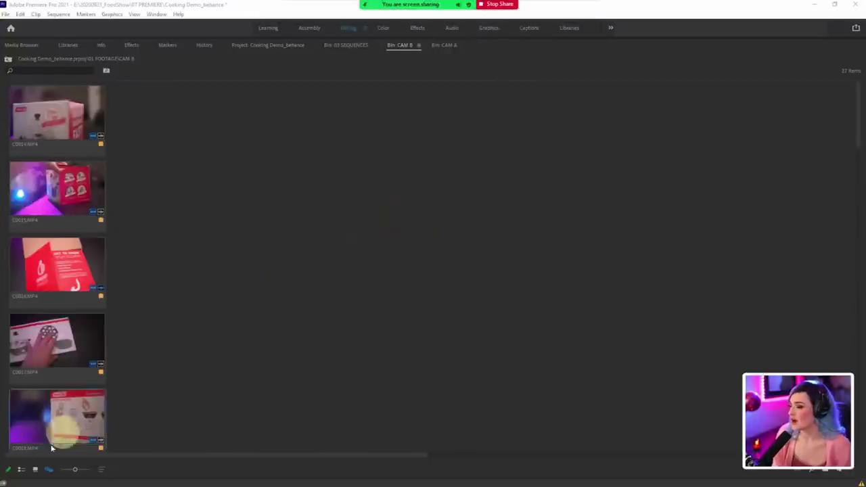
Step: Reset the CAM B Freeform layout to a grid by Name, and reload the thumbnails by switching to Icon view and back
left_click(35, 470)
left_click(49, 472)
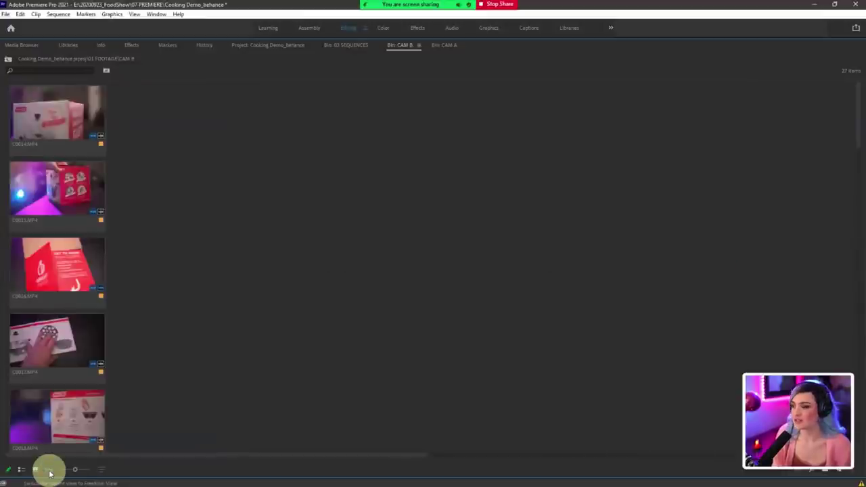
right_click(210, 256)
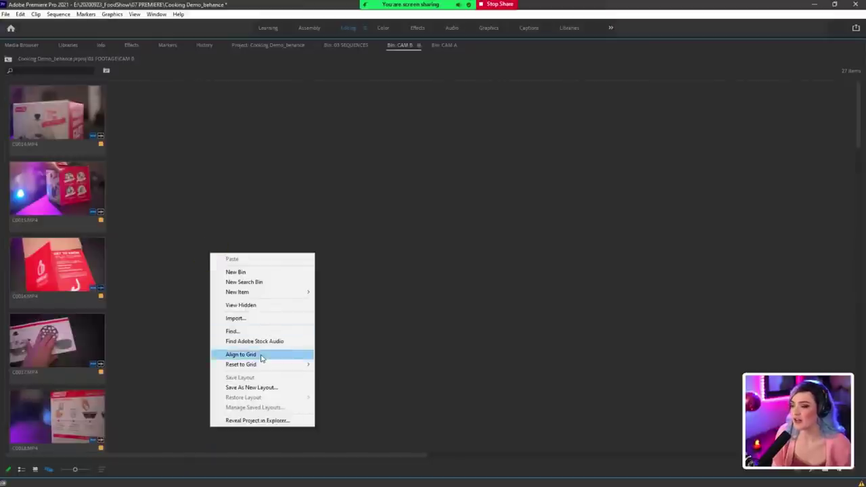
mouse_move(264, 366)
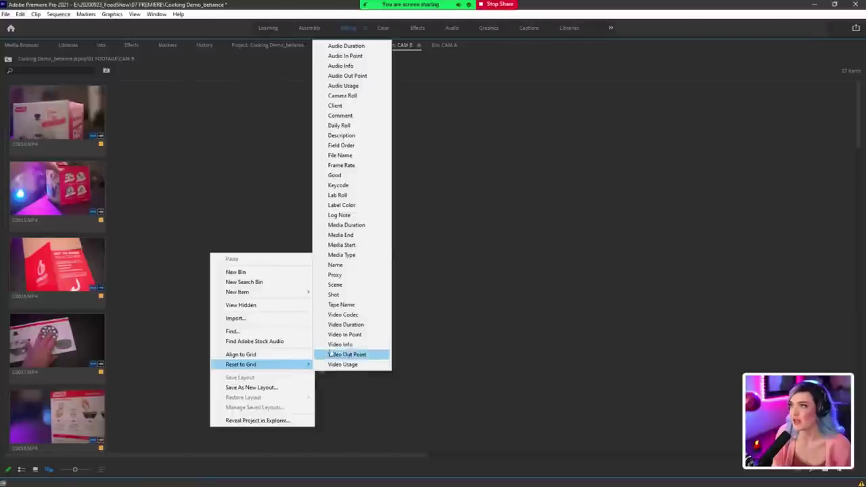
left_click(352, 366)
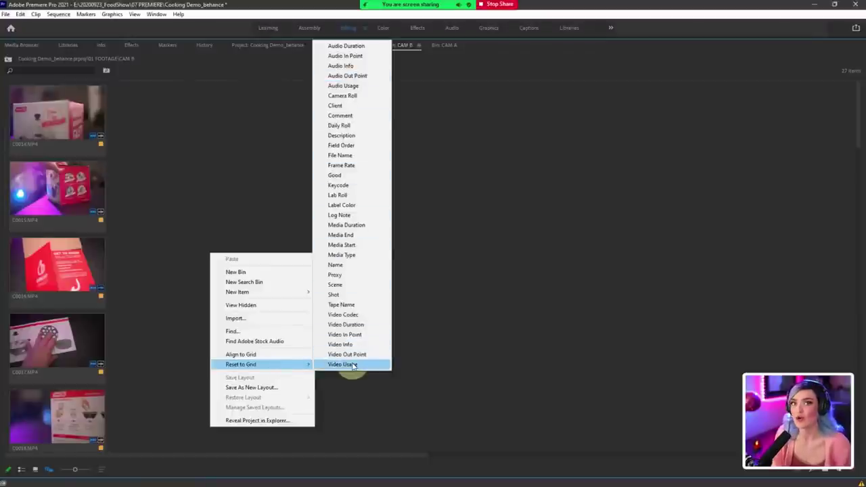
left_click(366, 268)
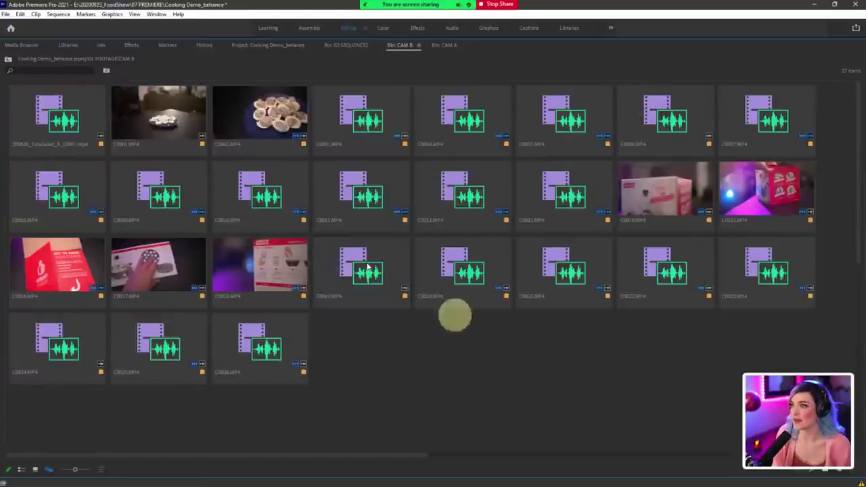
left_click(35, 469)
left_click(49, 469)
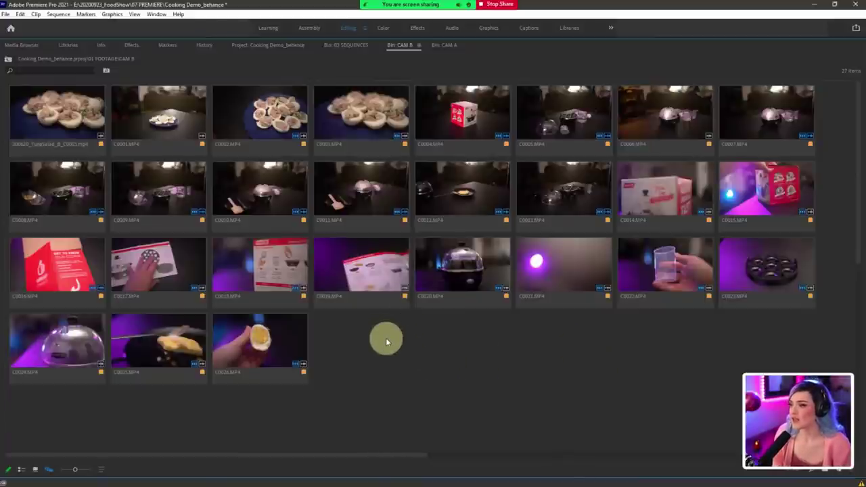
Step: Place C0003.MP4 overlapping the tuna salad clip at the start of the grid, and shift C0001.MP4 and C0002.MP4 closer together
left_click(138, 126)
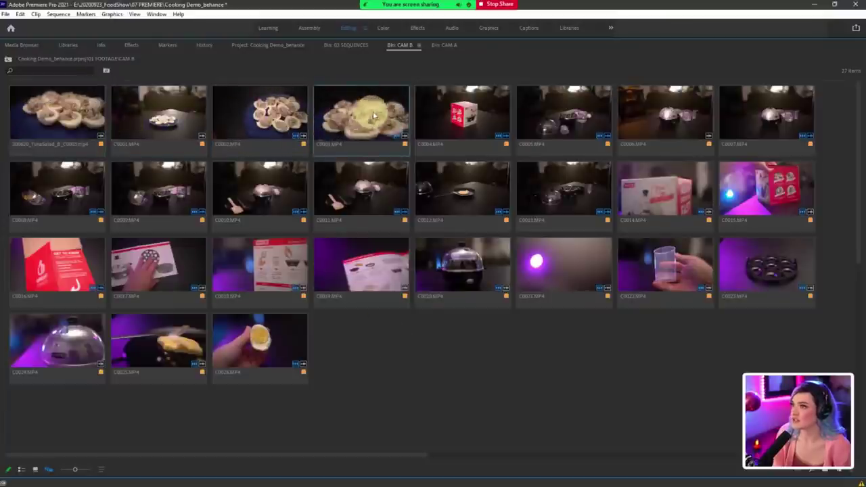
left_click_drag(344, 115, 93, 122)
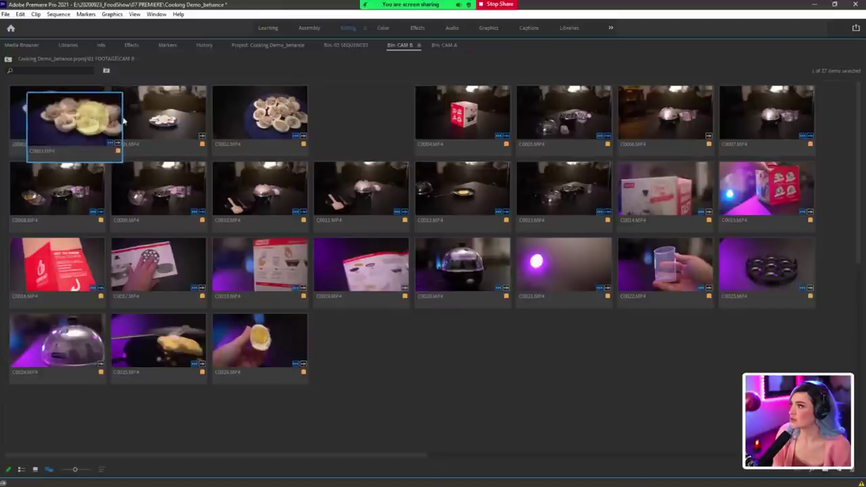
mouse_move(171, 119)
left_mouse_down()
mouse_move(199, 119)
mouse_move(188, 120)
left_mouse_up()
mouse_move(270, 118)
left_mouse_down()
mouse_move(213, 130)
mouse_move(260, 119)
left_mouse_up()
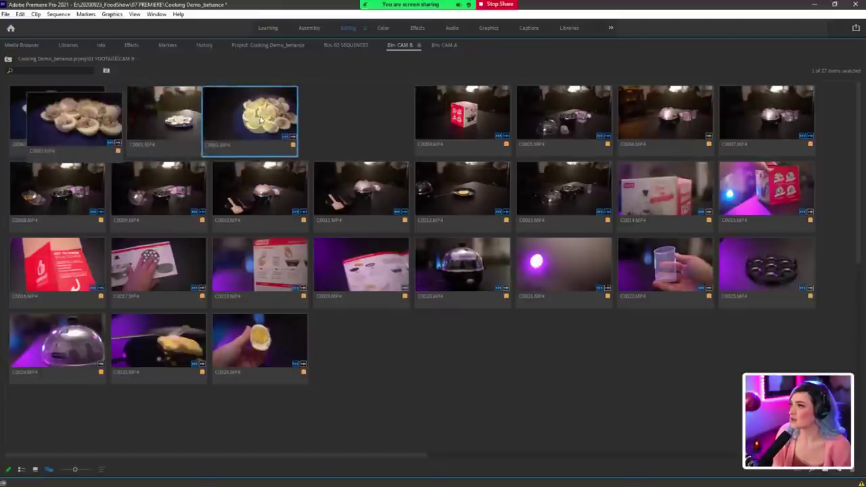
Step: Set C0001.MP4 to the Small clip size and move C0002.MP4 next to it
left_click(196, 124)
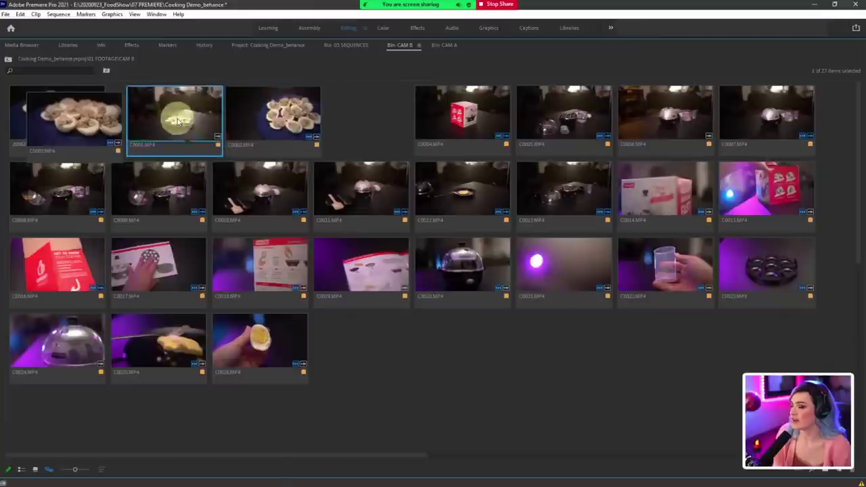
right_click(177, 120)
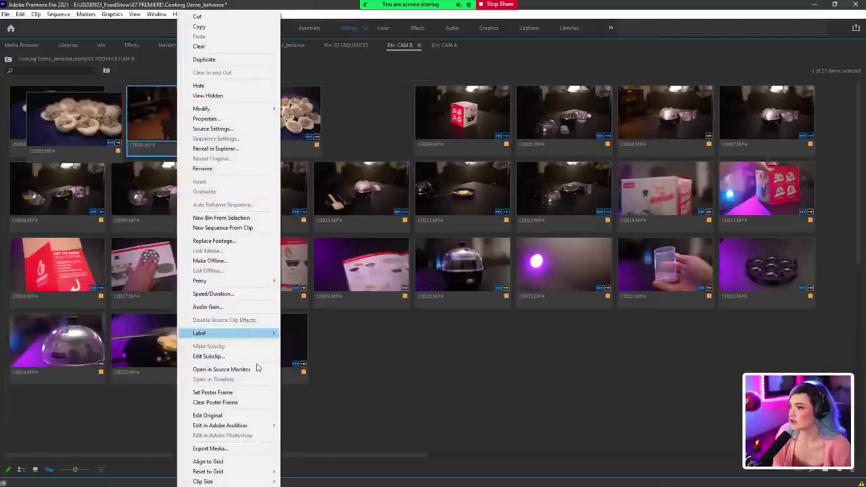
left_click(275, 428)
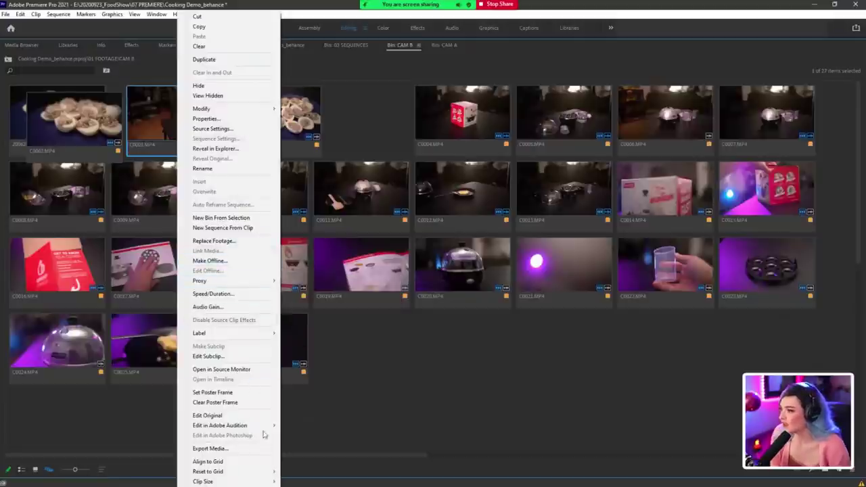
mouse_move(261, 481)
left_click(316, 452)
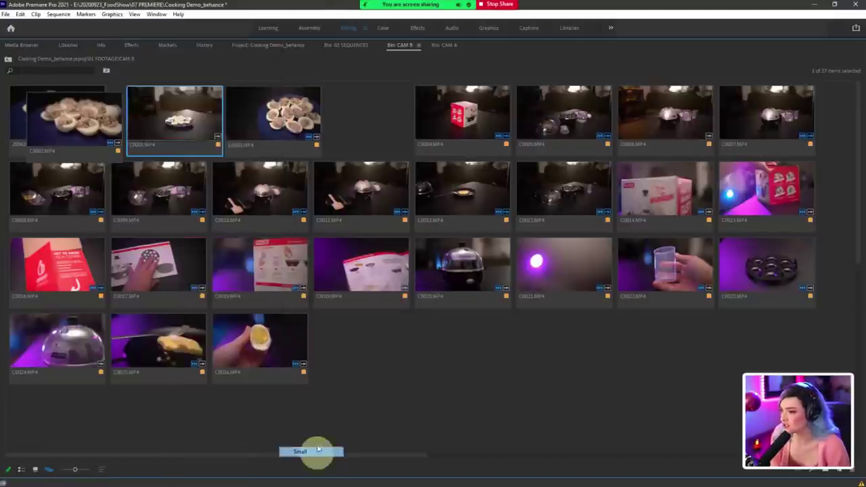
left_click(259, 110)
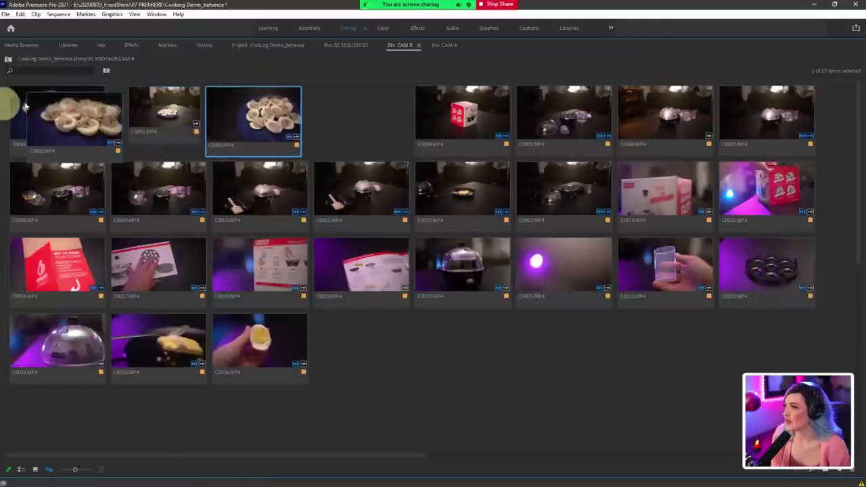
Step: Set the tuna salad clip to the Large clip size and rearrange C0001.MP4, C0002.MP4 and C0003.MP4 around it
left_click(46, 111)
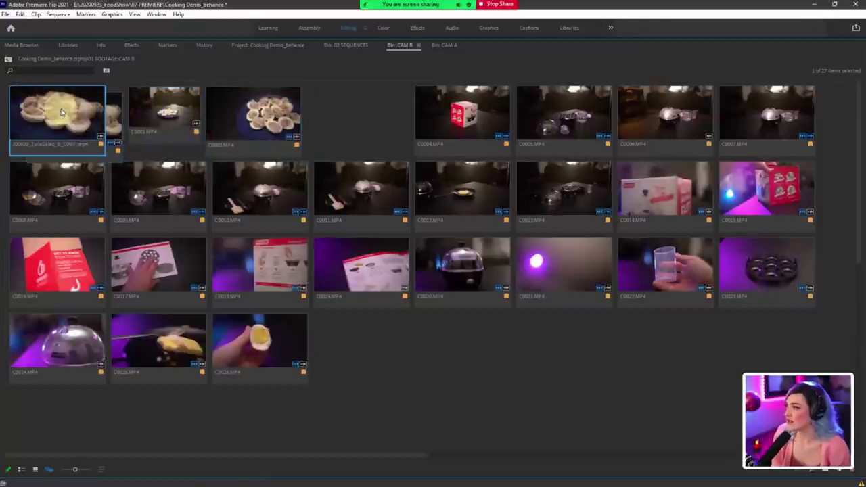
right_click(61, 111)
mouse_move(149, 482)
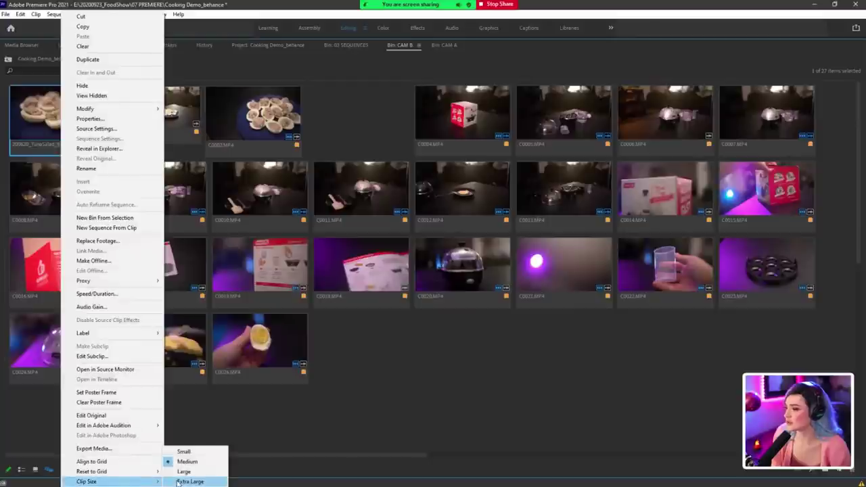
left_click(180, 470)
left_click_drag(130, 135, 45, 101)
left_click_drag(130, 203, 130, 190)
left_click_drag(286, 140, 302, 124)
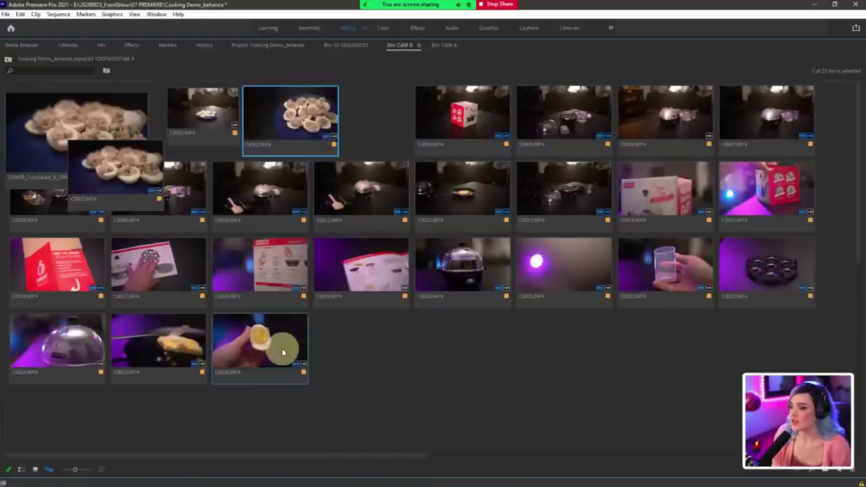
Step: Move C0026.MP4 and C0025.MP4 into one group and C0024.MP4, C0020.MP4 and C0022.MP4 into another in the empty area below the grid
left_click_drag(283, 350, 718, 393)
left_click_drag(177, 365, 660, 419)
left_click_drag(115, 352, 506, 382)
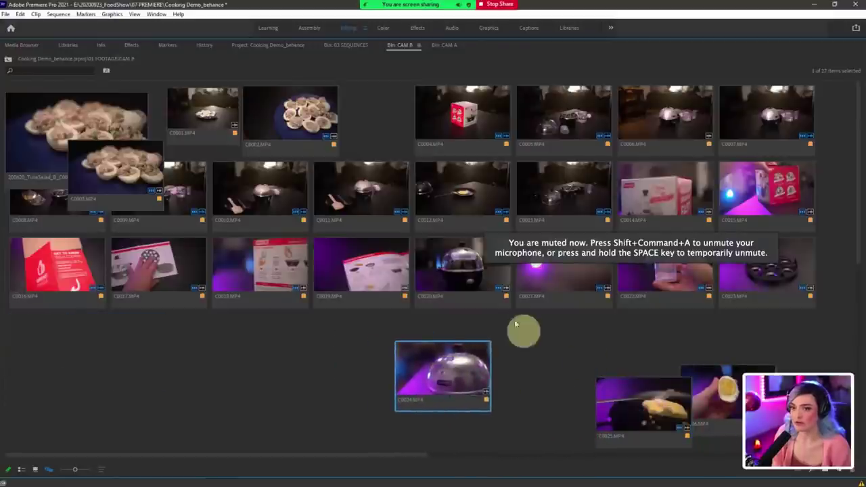
left_click_drag(472, 287, 489, 406)
left_click_drag(652, 290, 377, 426)
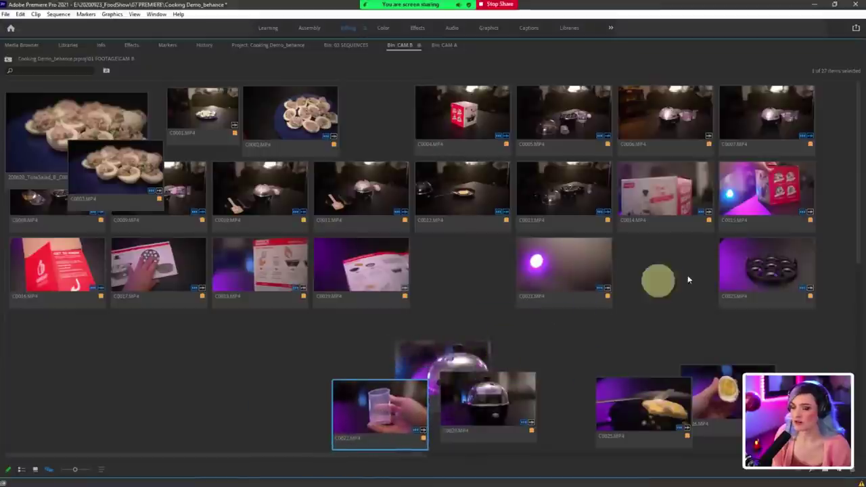
Step: Restack C0020.MP4, C0022.MP4 and C0024.MP4, and add C0021.MP4 and C0023.MP4 to form one overlapping egg cooker group
left_click_drag(456, 368, 428, 376)
left_click(498, 409)
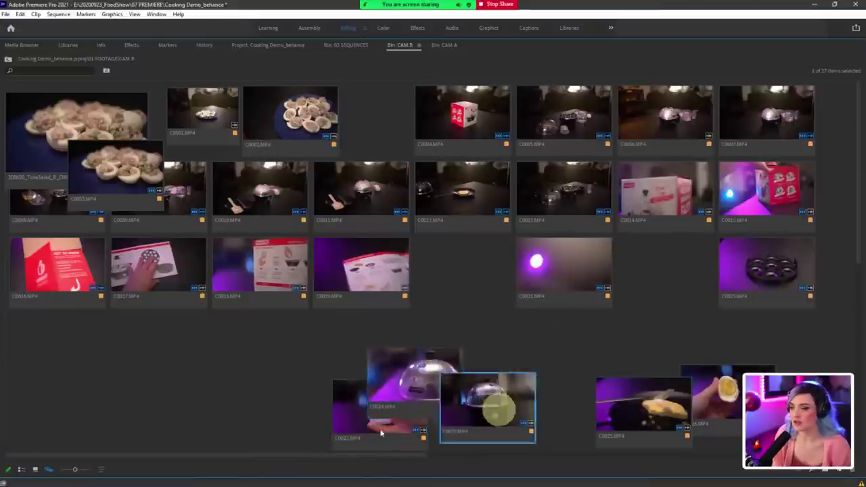
mouse_move(381, 433)
left_mouse_down()
mouse_move(356, 440)
mouse_move(386, 422)
left_mouse_up()
scroll(285, 391, "down", 3)
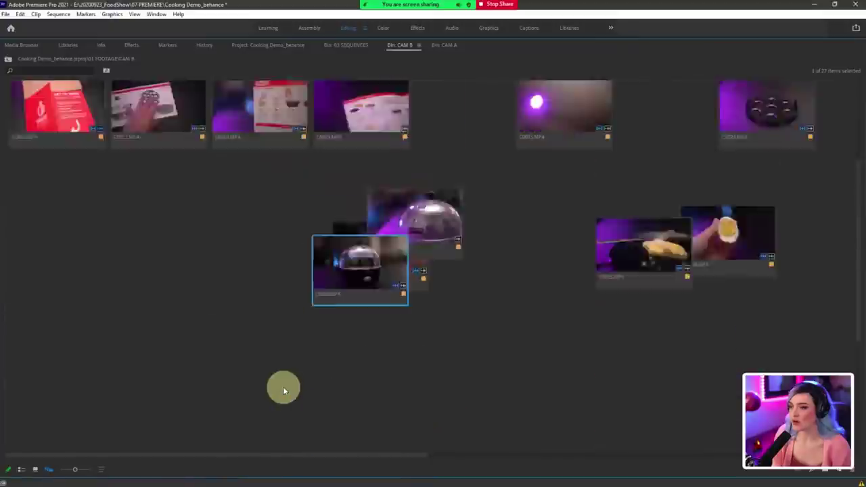
scroll(284, 391, "up", 2)
left_click_drag(349, 341, 354, 331)
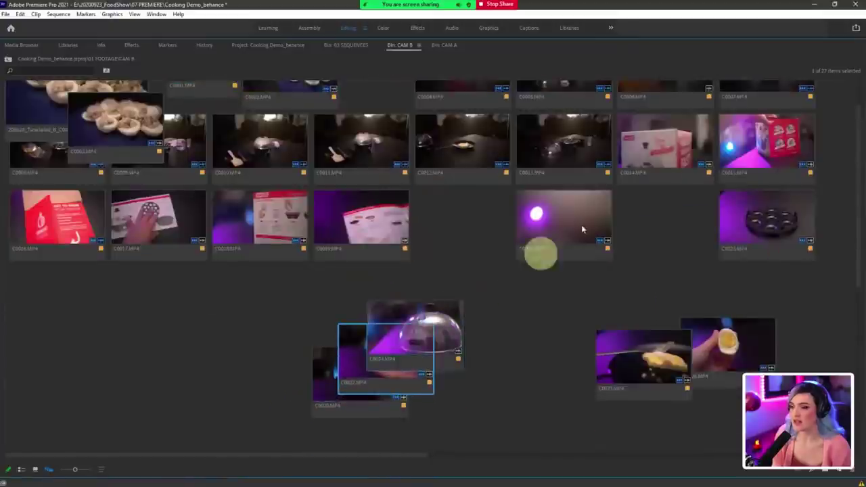
left_click_drag(573, 230, 474, 403)
left_click_drag(394, 368, 457, 388)
left_click_drag(346, 385, 358, 348)
left_click_drag(770, 223, 475, 294)
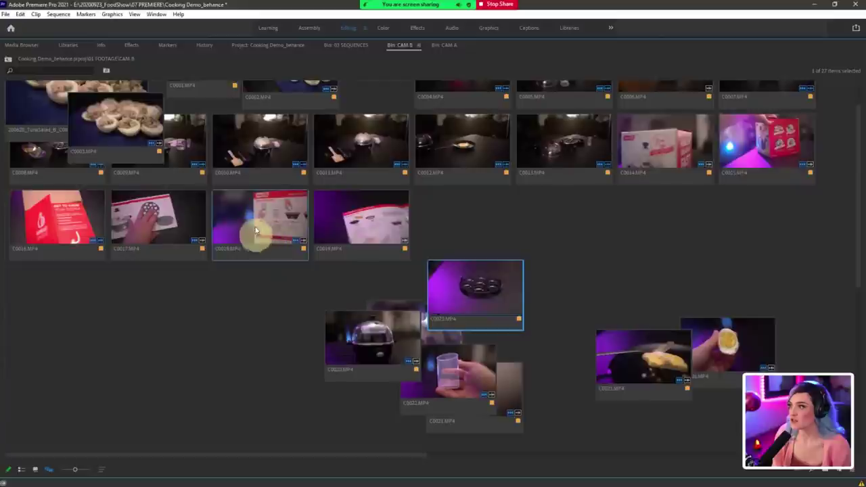
Step: Stack the booklet clips C0017.MP4, C0018.MP4 and C0019.MP4 into an overlapping group beside the egg cooker clips
left_click_drag(142, 221, 204, 379)
left_click_drag(250, 250, 255, 406)
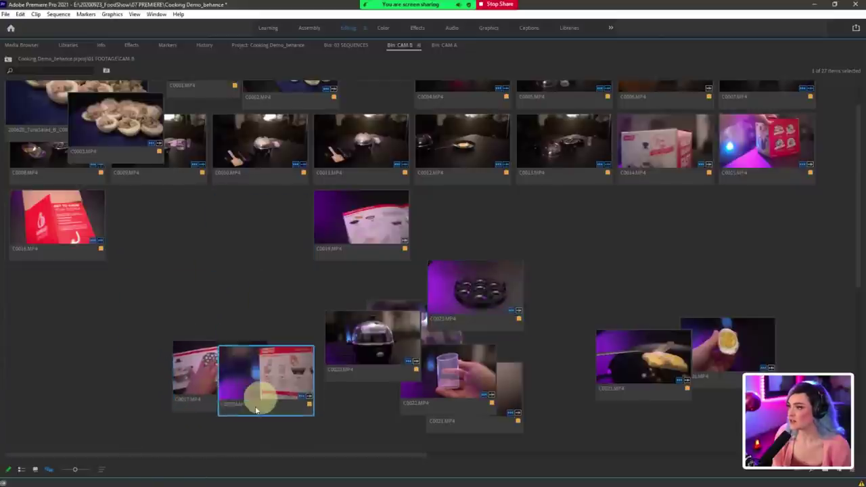
left_click_drag(316, 247, 226, 454)
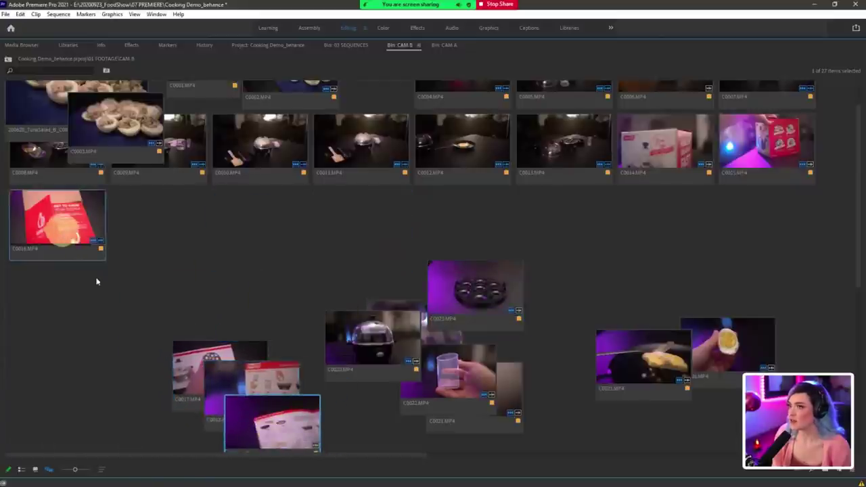
Step: Stack the product box clips C0016.MP4, C0015.MP4 and C0014.MP4 into an overlapping group ahead of the booklet clips
left_click_drag(74, 234, 93, 320)
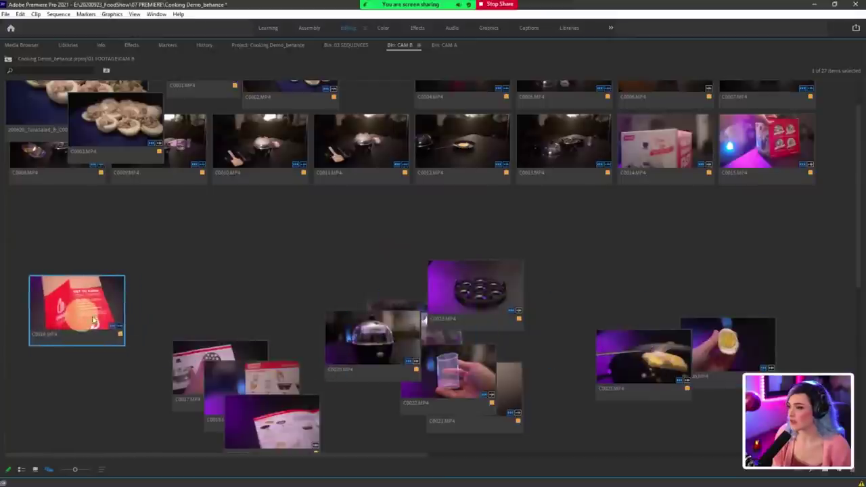
left_click_drag(754, 146, 85, 324)
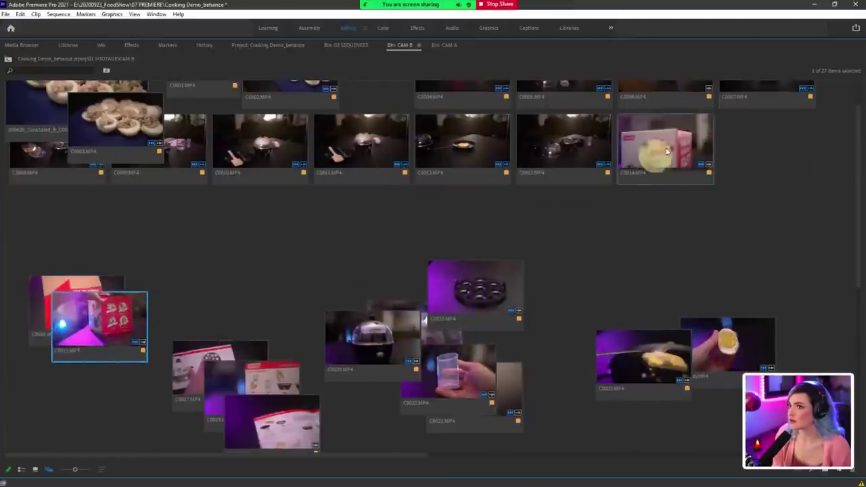
left_click_drag(667, 151, 121, 362)
Step: Reposition the booklet, egg cooker and finished egg groups as whole groups to space them evenly
left_click_drag(192, 304, 304, 409)
left_click_drag(348, 247, 525, 391)
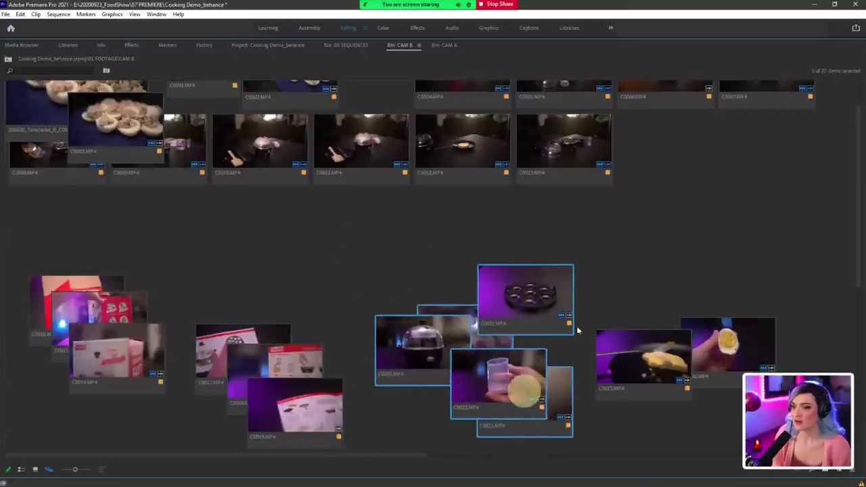
left_click_drag(634, 277, 760, 390)
left_click_drag(711, 345, 729, 375)
Step: Move C0008.MP4 through C0013.MP4 beneath C0004.MP4 to C0007.MP4 to gather all wide table shots in one cluster
scroll(528, 348, "up", 1)
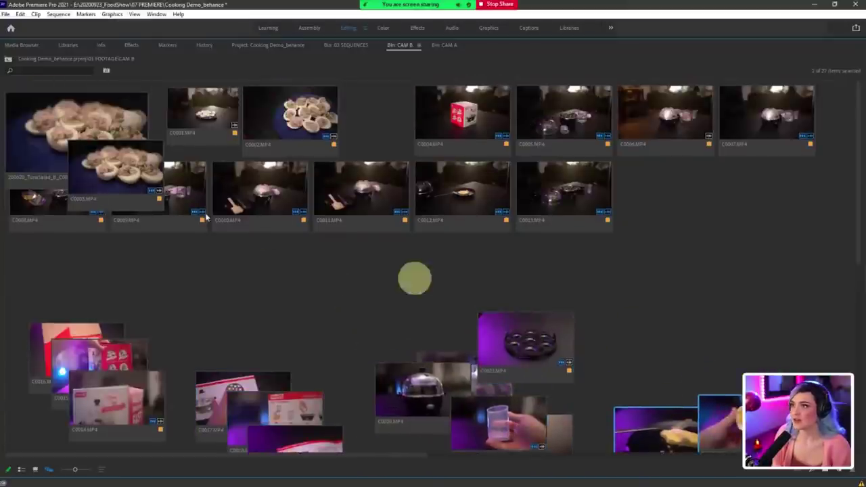
left_click_drag(49, 214, 783, 202)
left_click_drag(590, 208, 690, 208)
left_click_drag(467, 206, 573, 208)
left_click_drag(376, 204, 481, 200)
left_click_drag(252, 216, 768, 295)
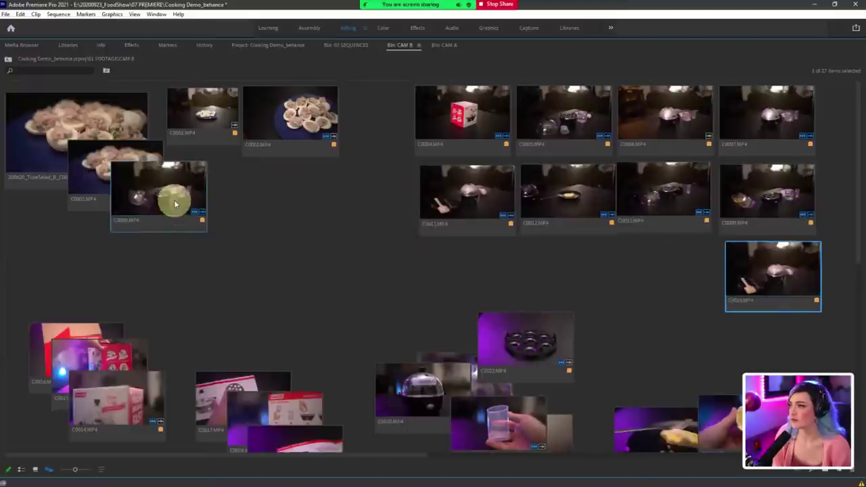
left_click_drag(175, 203, 669, 284)
Step: Shrink the thumbnails to the minimum, and move the egg cooker and finished egg groups beneath the product box and booklet groups
scroll(321, 353, "down", 3)
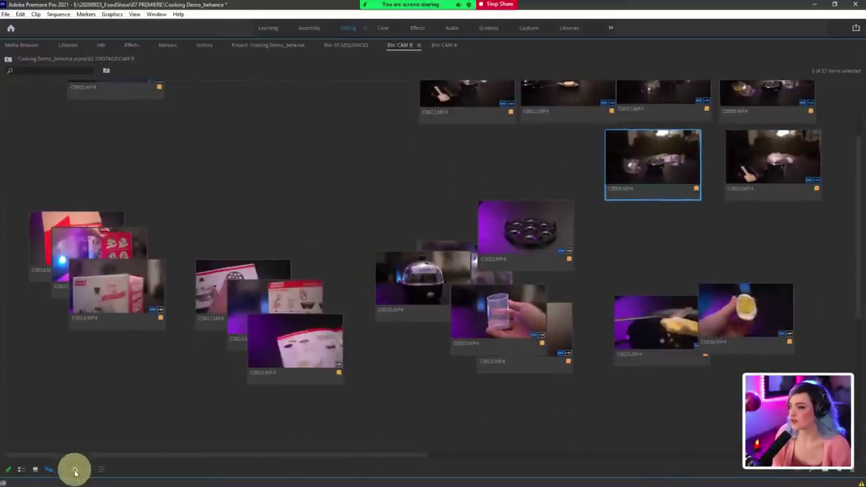
left_click_drag(73, 469, 63, 468)
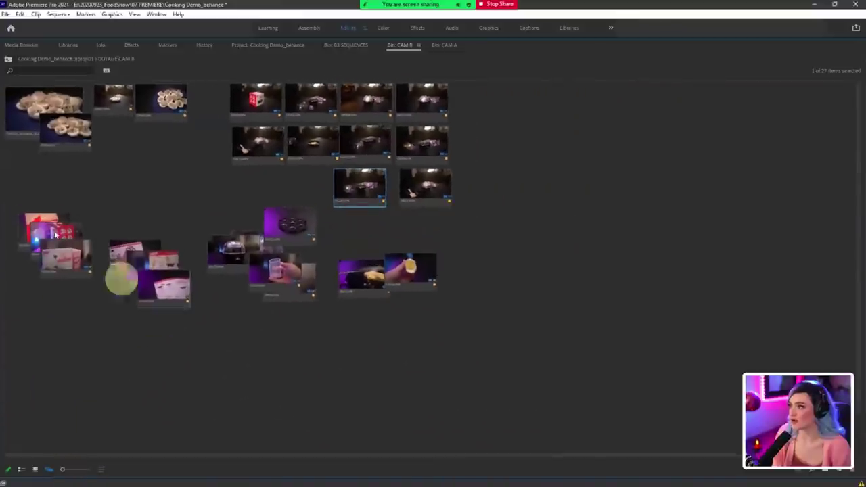
left_click_drag(20, 203, 289, 326)
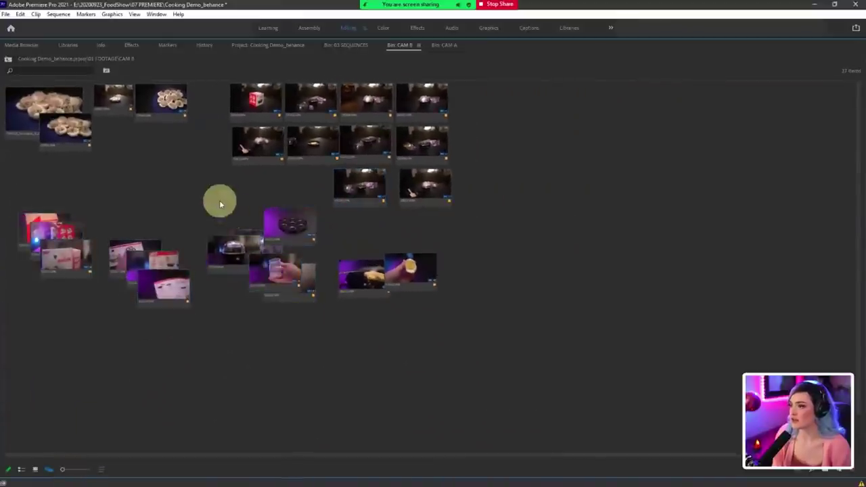
left_click_drag(220, 200, 301, 309)
left_click_drag(278, 281, 83, 394)
left_click_drag(329, 242, 465, 316)
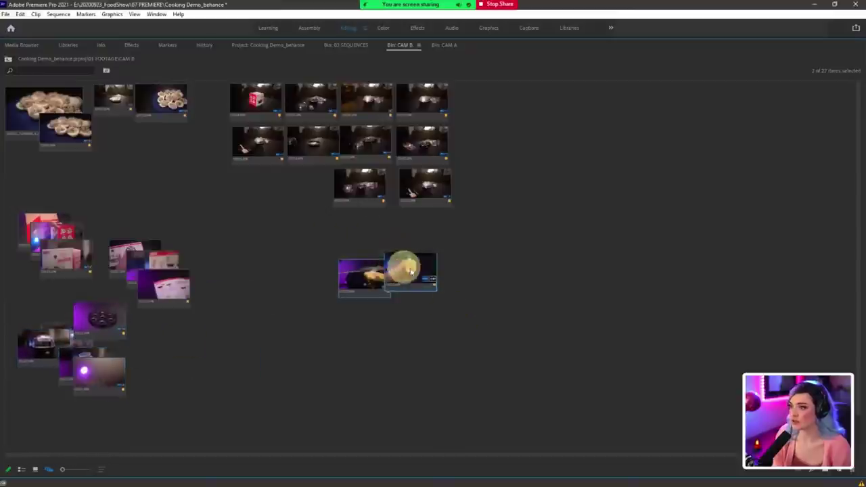
left_click_drag(408, 271, 215, 348)
Step: Compare the bin in Icon view with Freeform view, and reposition the ten wide table shots as one group beside the finished dish clips
left_click_drag(203, 103, 396, 257)
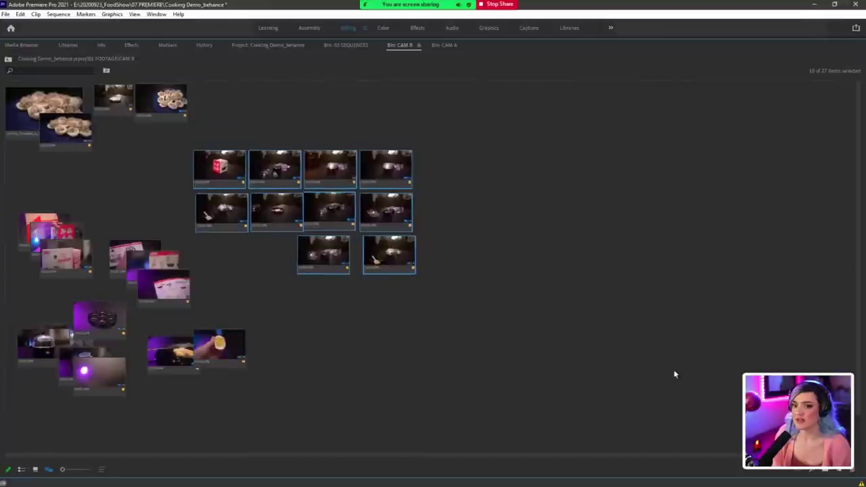
left_click(517, 282)
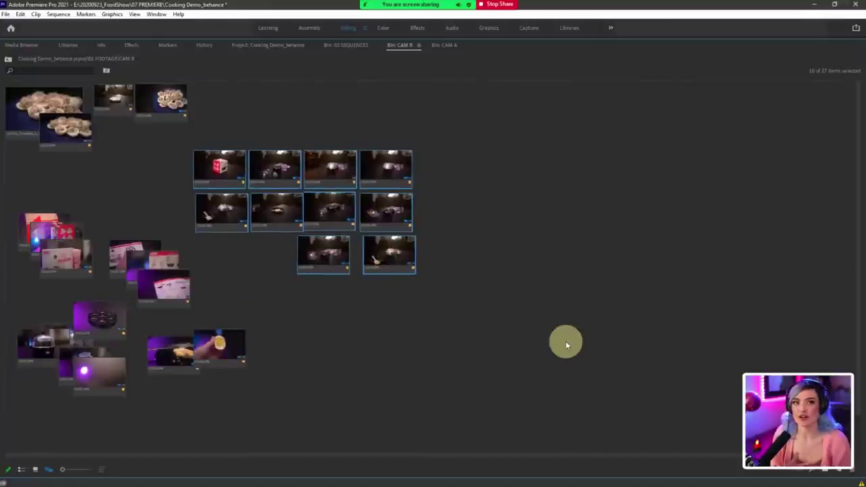
left_click(37, 470)
left_click(312, 305)
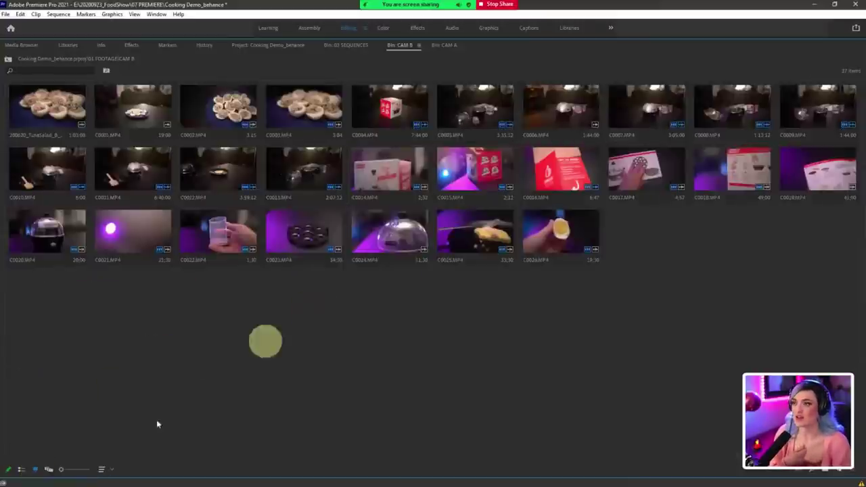
left_click(51, 470)
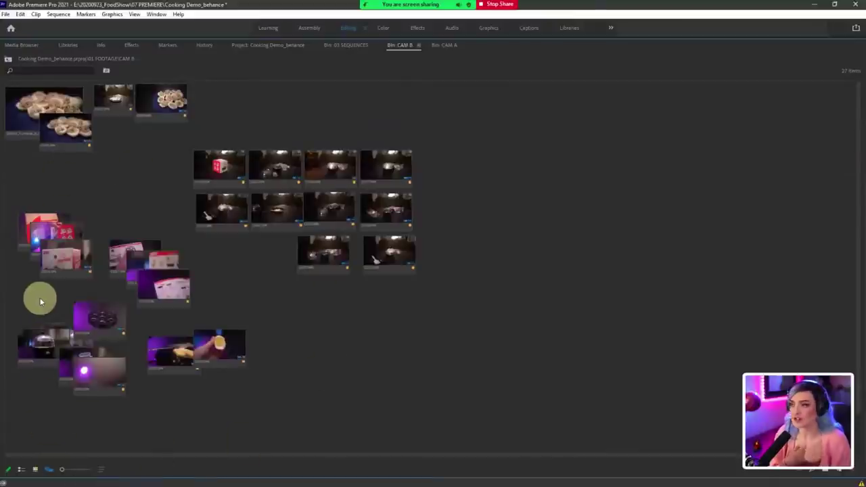
left_click_drag(392, 251, 442, 213)
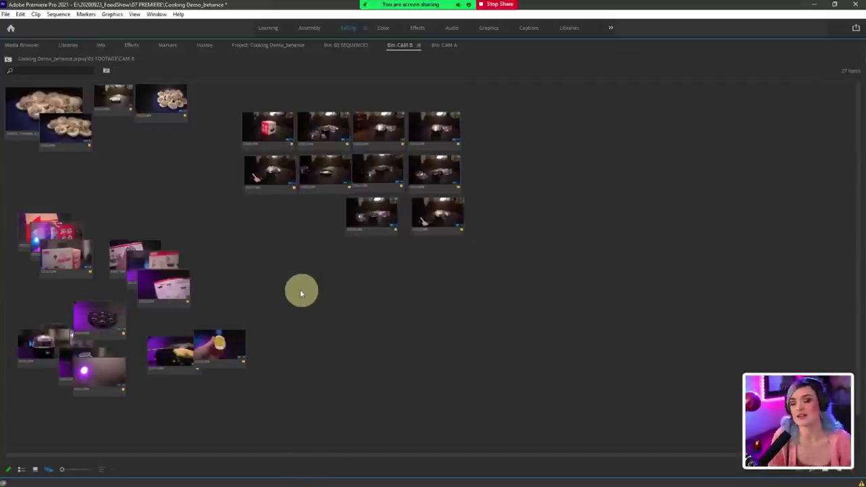
Step: Assign the Purple label to all clips in the product box, booklet, egg cooker and finished egg groups
left_click_drag(30, 196, 236, 426)
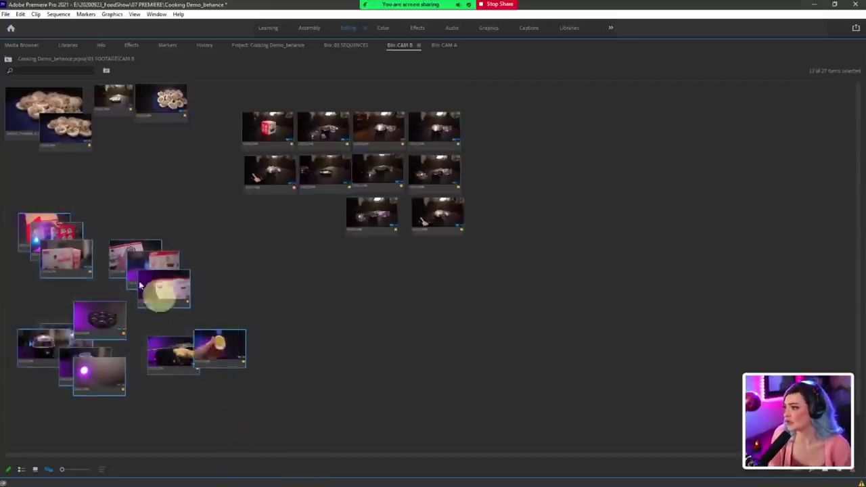
right_click(77, 255)
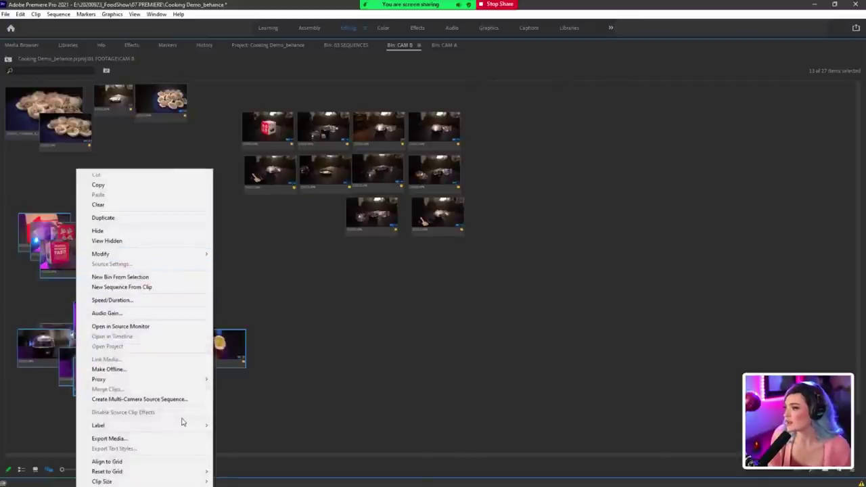
mouse_move(187, 429)
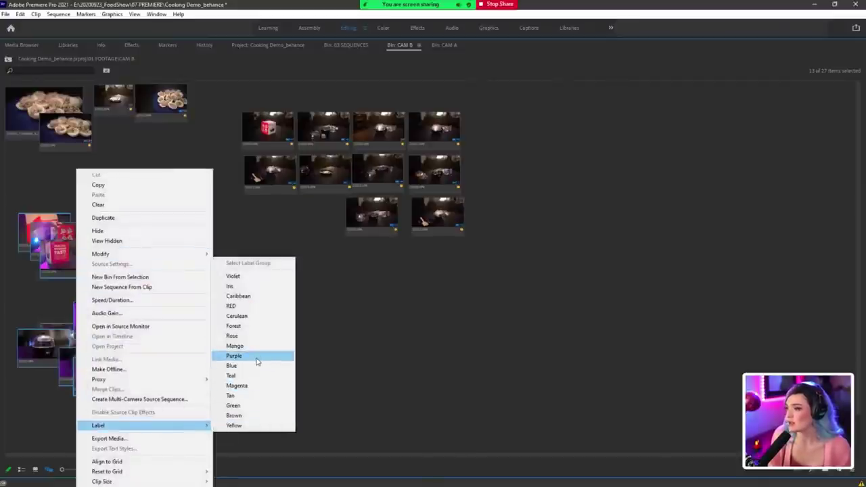
left_click(256, 359)
left_click(338, 391)
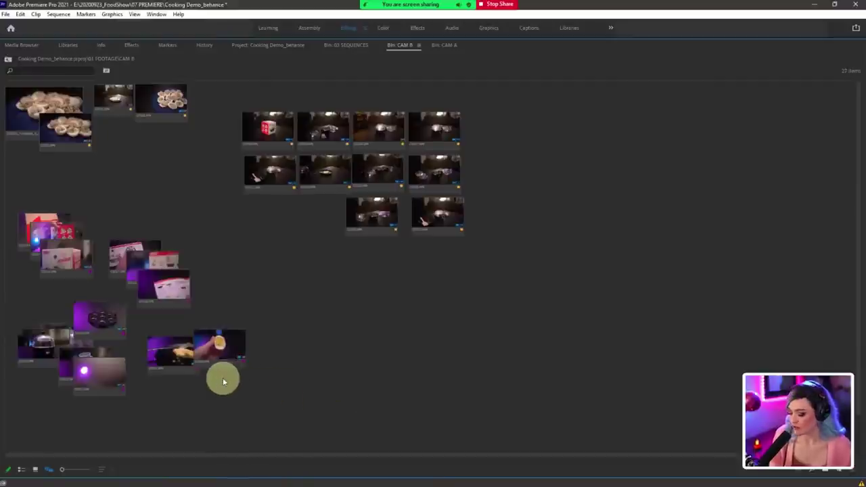
left_click(239, 359)
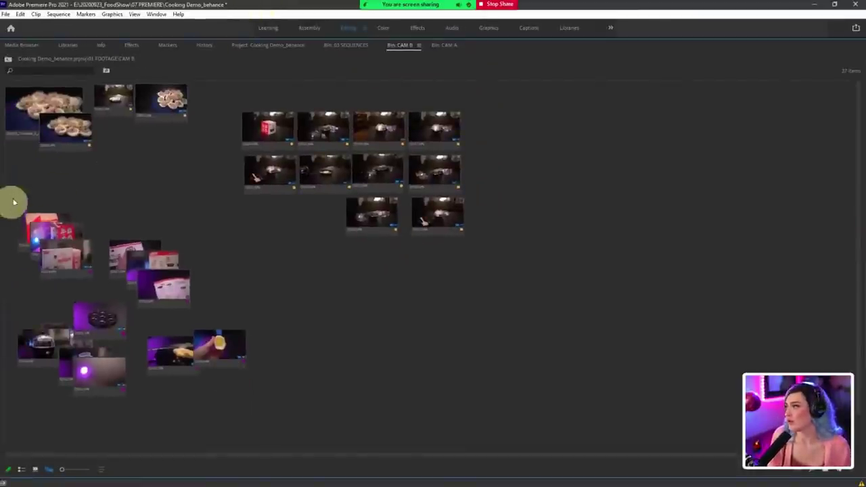
Step: Assign the Yellow label to all clips in the product box, booklet, egg cooker and finished egg groups
left_click_drag(15, 196, 267, 420)
right_click(223, 350)
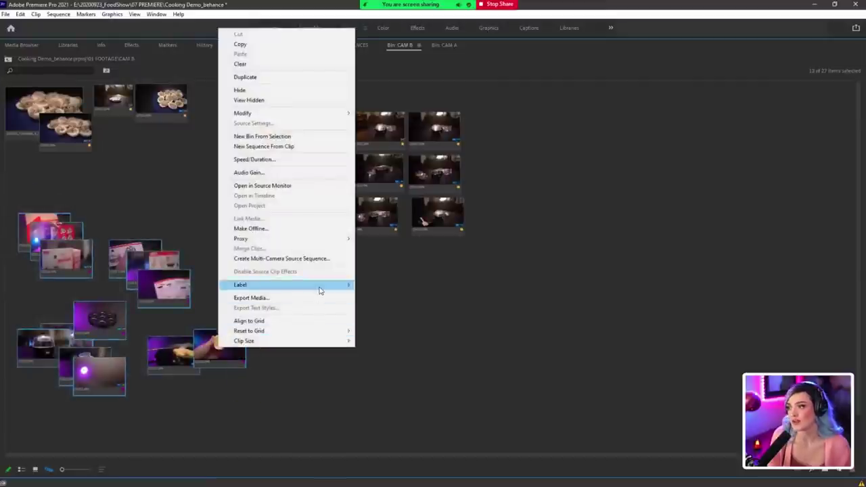
mouse_move(320, 290)
left_click(400, 439)
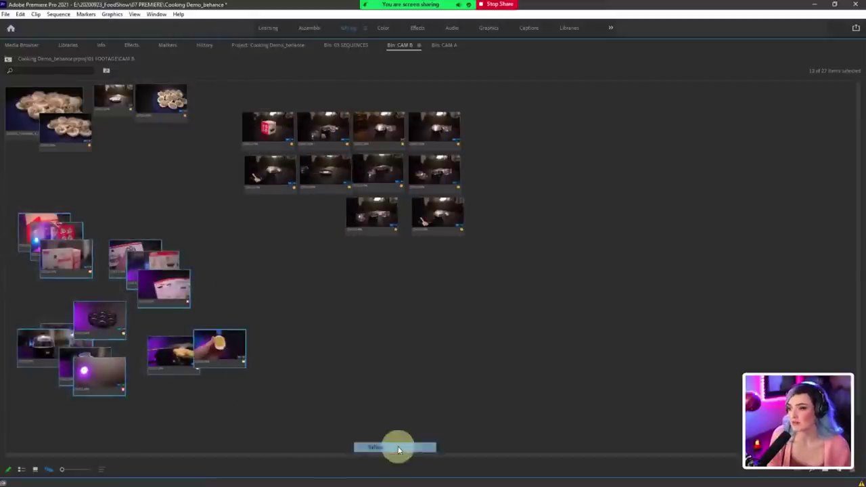
left_click(305, 341)
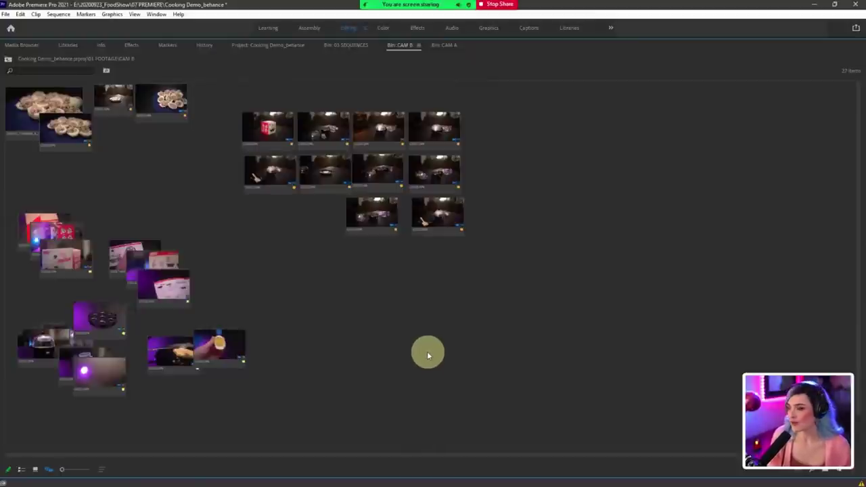
Step: Restore the maximized CAM B bin to its docked size in the Editing workspace
key("grave")
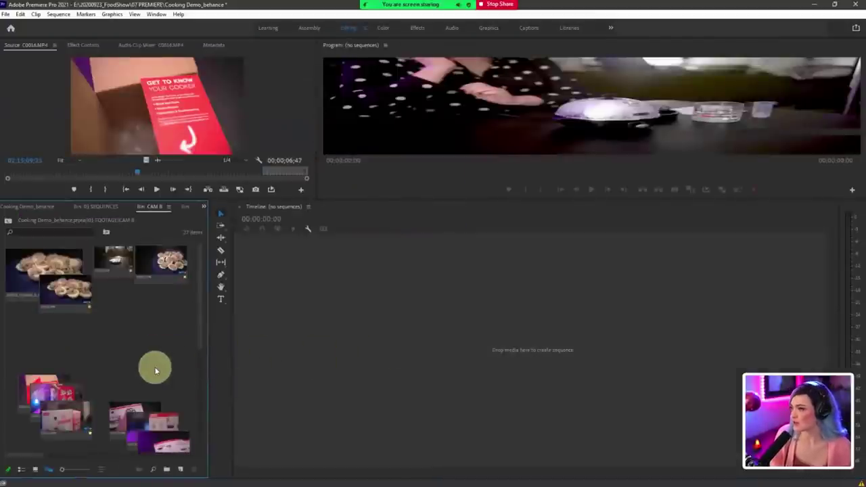
scroll(155, 370, "down", 3)
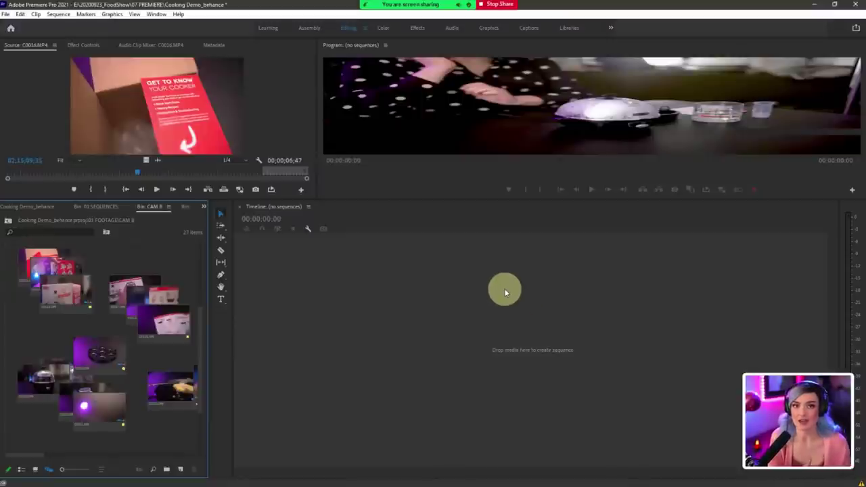
left_click(67, 16)
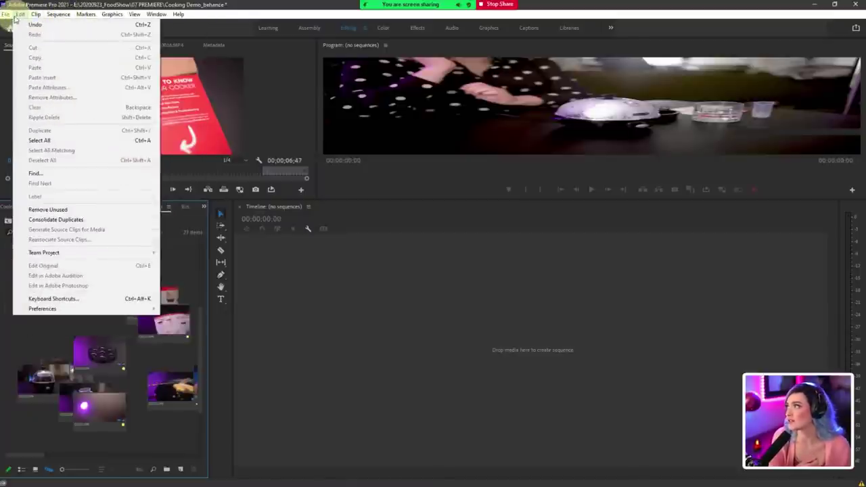
mouse_move(100, 28)
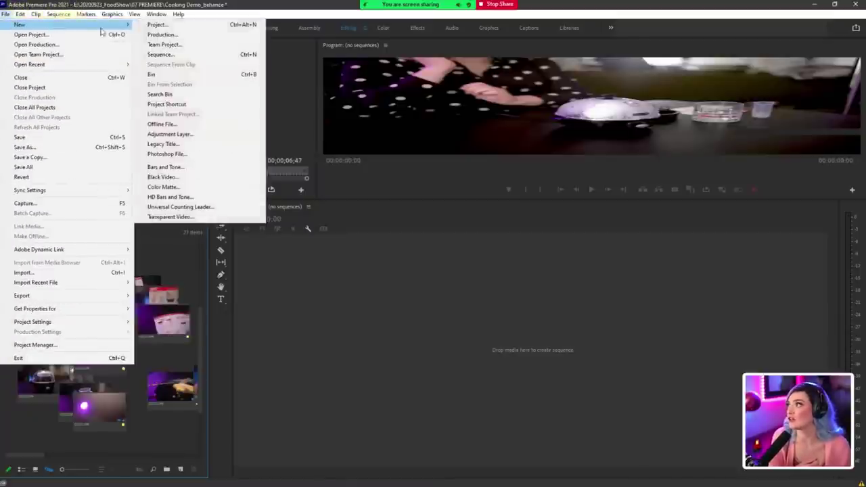
left_click(178, 54)
left_click(338, 100)
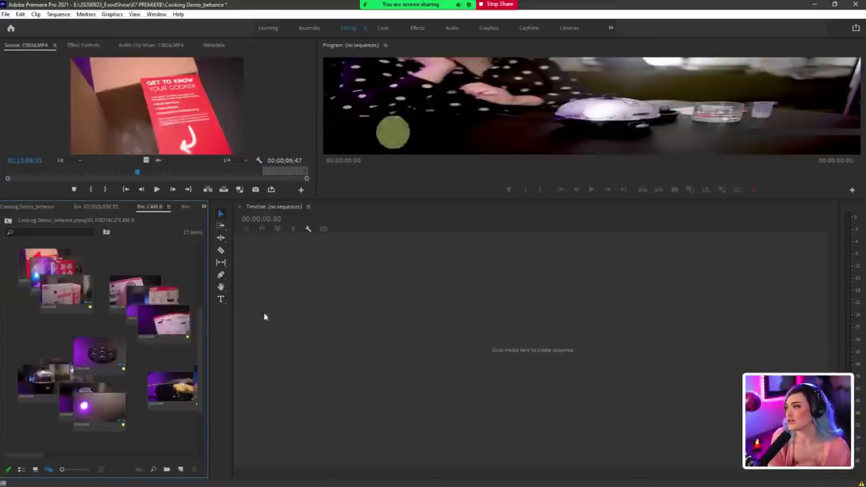
Step: Try to create a new sequence from the C0016.MP4 clip in the product box group
scroll(98, 404, "up", 3)
scroll(175, 378, "down", 5)
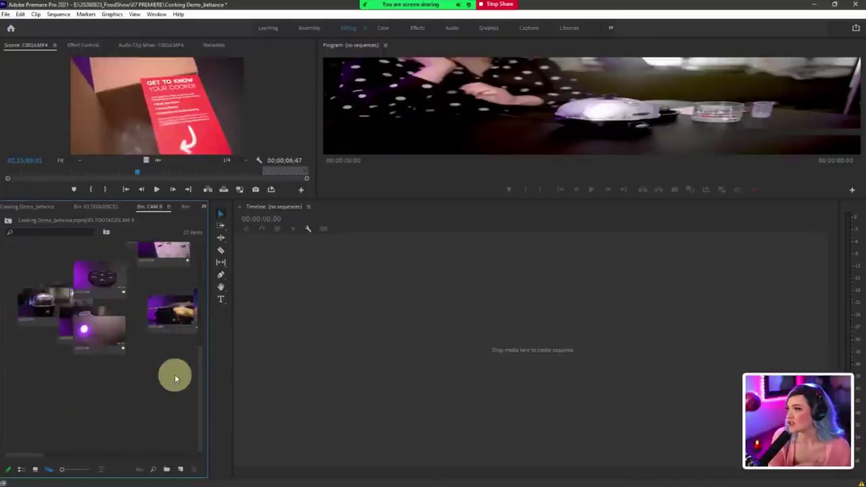
scroll(174, 375, "up", 4)
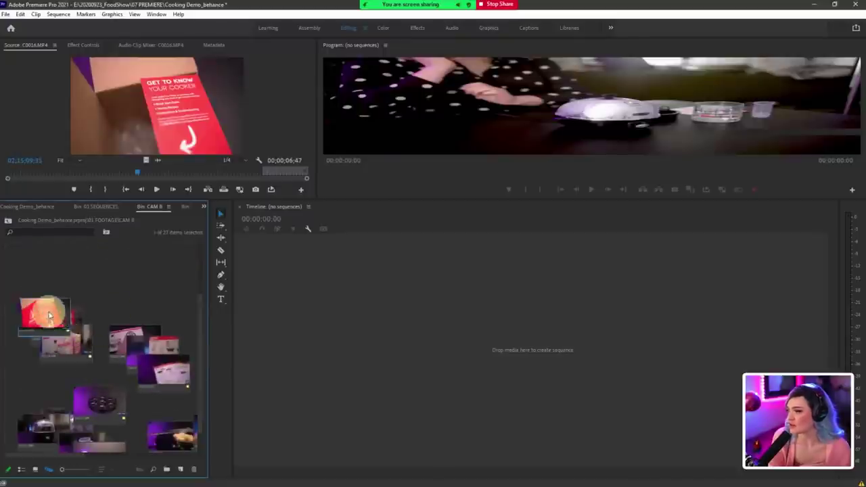
left_click(151, 416)
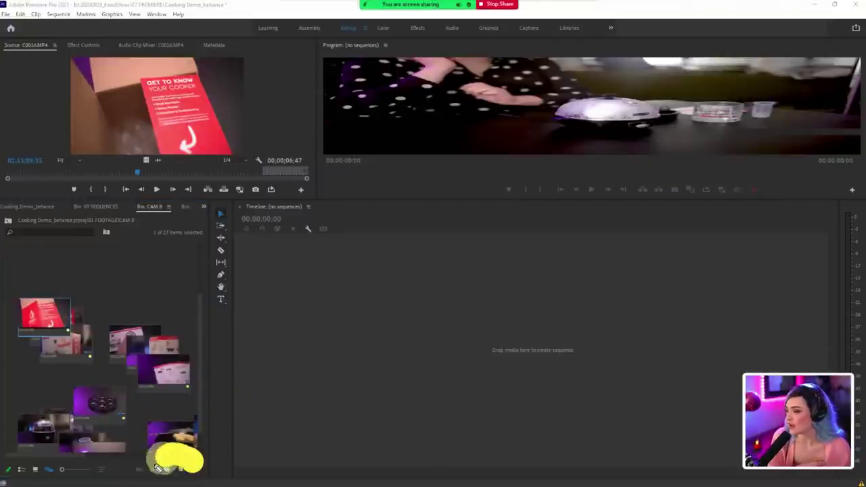
key("Escape")
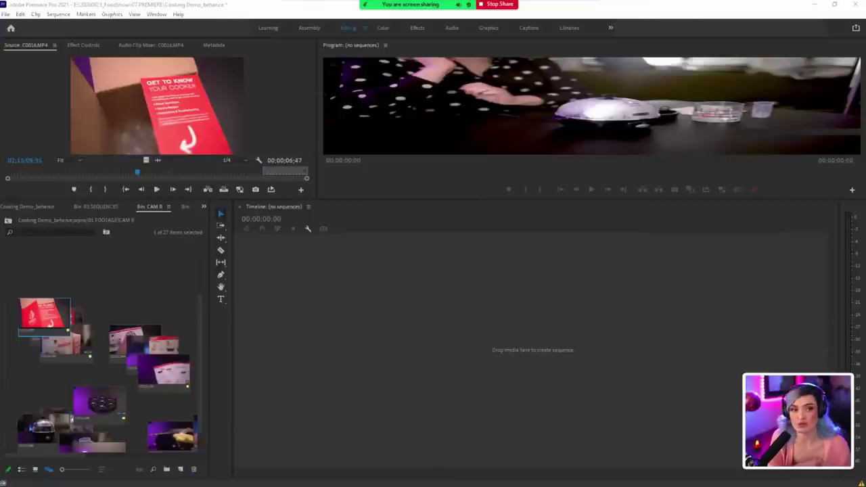
left_click(188, 463)
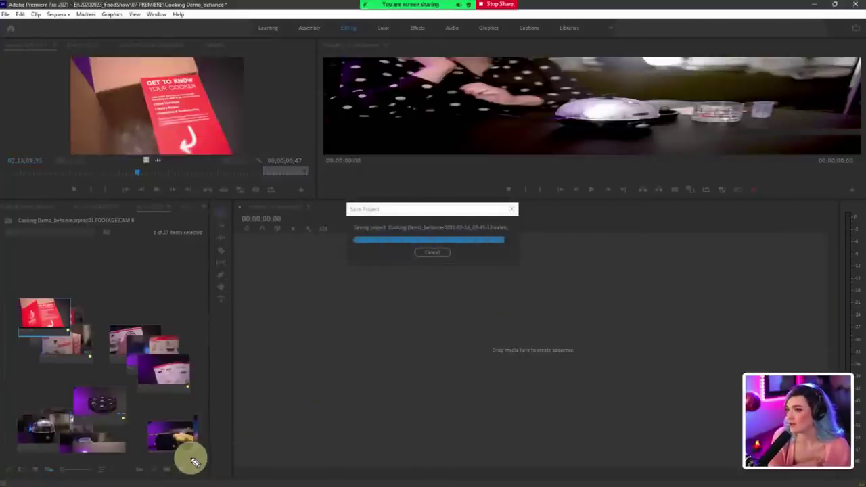
left_click(188, 454)
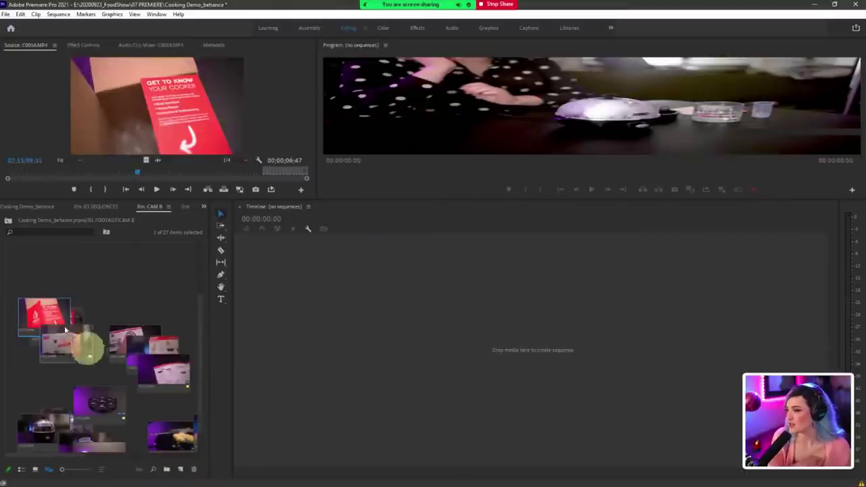
left_click_drag(43, 313, 179, 472)
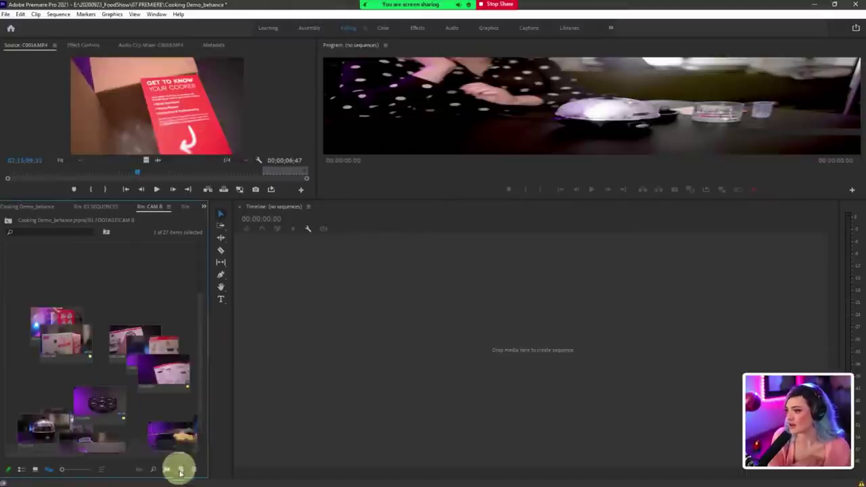
Step: Return C0016.MP4 to the product box group and switch the CAM B bin to List view
scroll(178, 467, "down", 2)
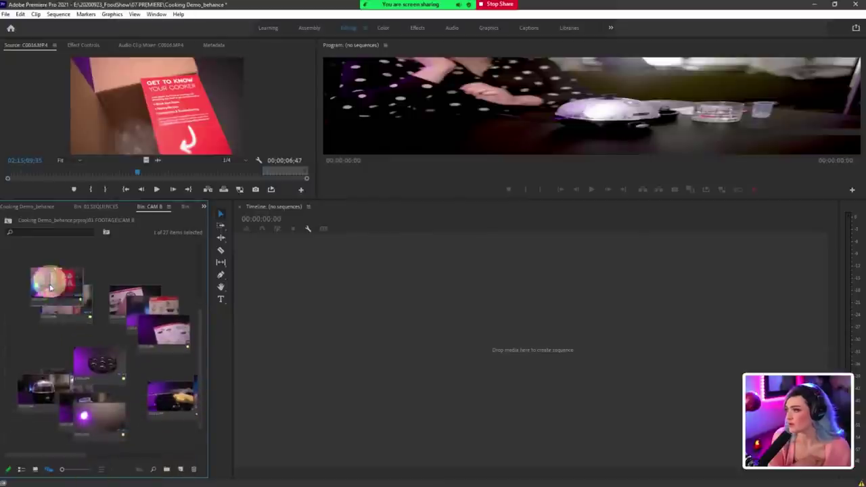
scroll(50, 287, "up", 4)
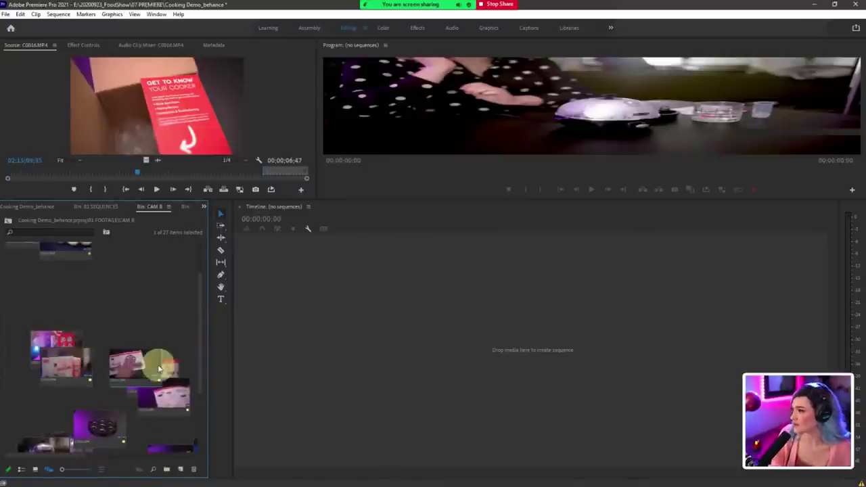
left_click_drag(159, 369, 55, 315)
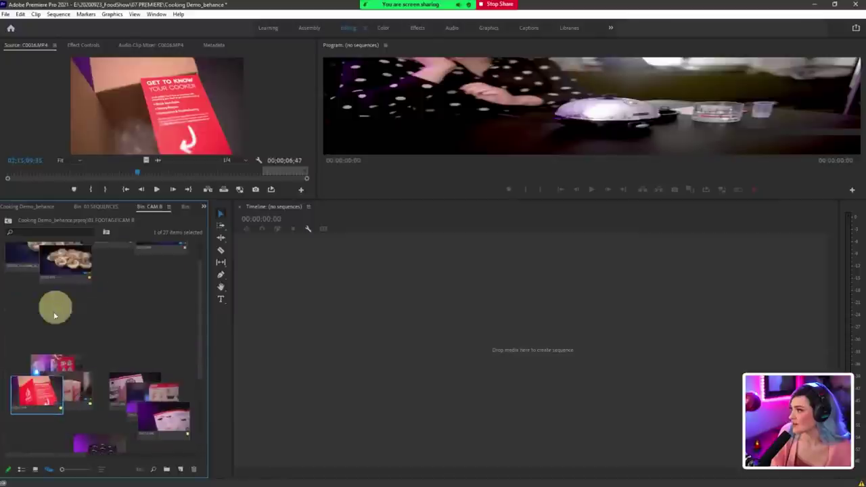
left_click(21, 469)
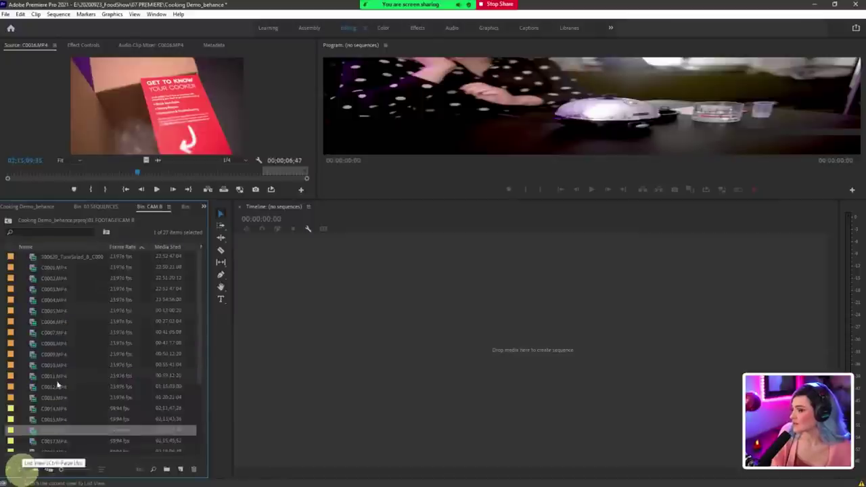
Step: Create a new sequence from the C0016.MP4 clip and delete the clip from its timeline
left_click_drag(54, 430, 180, 469)
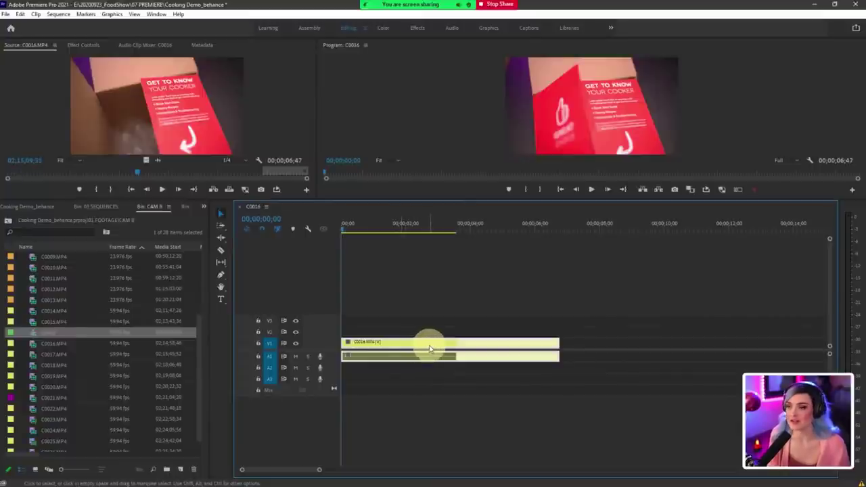
mouse_move(431, 349)
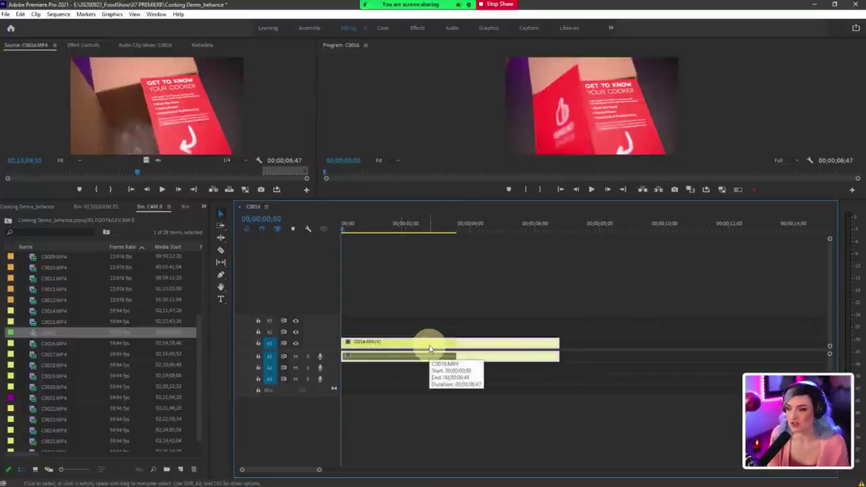
key("Delete")
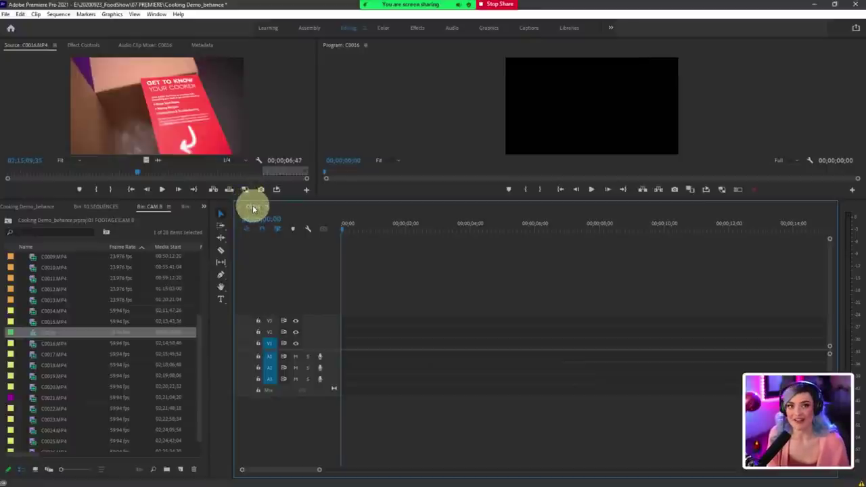
Step: Reveal the open C0016 sequence in the project and rename it B-ROLL STRINGOUT
right_click(253, 208)
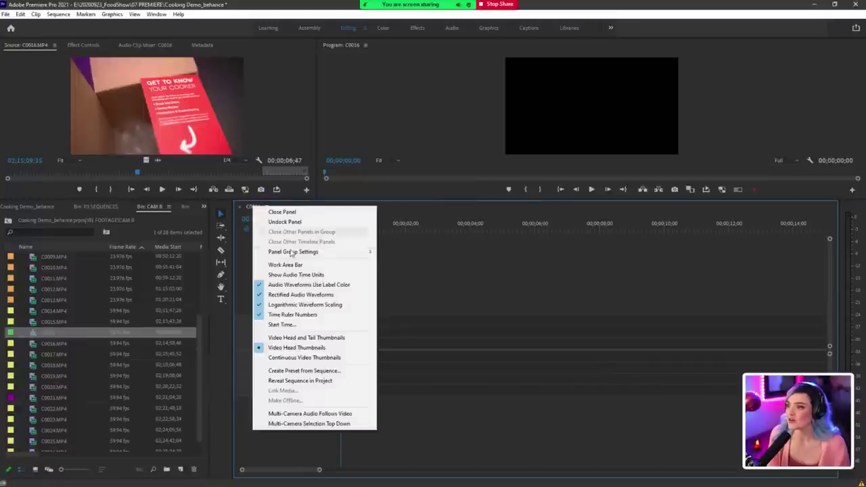
left_click(300, 381)
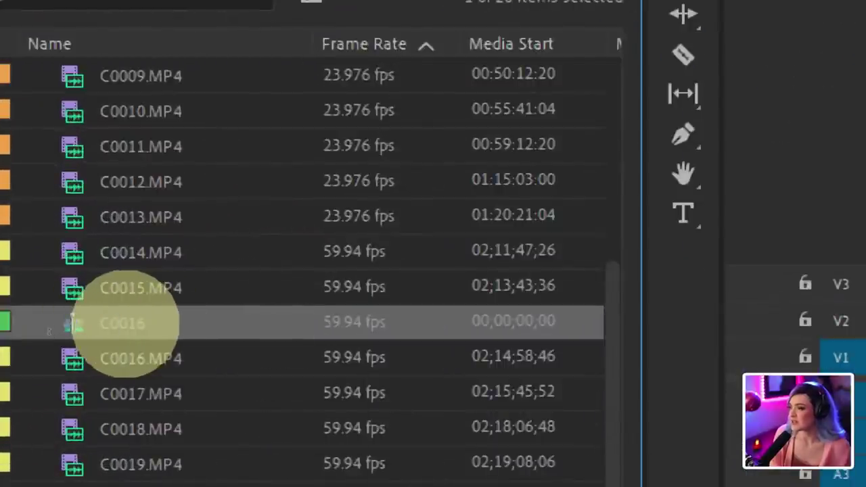
left_click(126, 322)
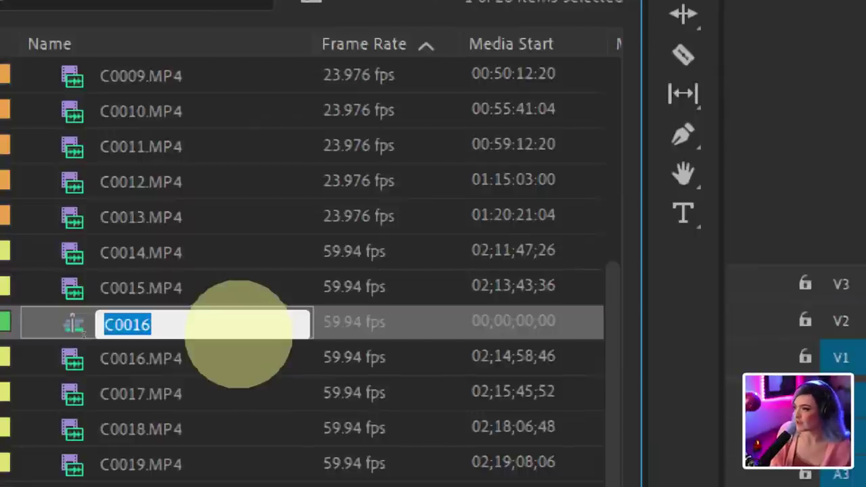
type("STRINGOUT")
key("ctrl+a")
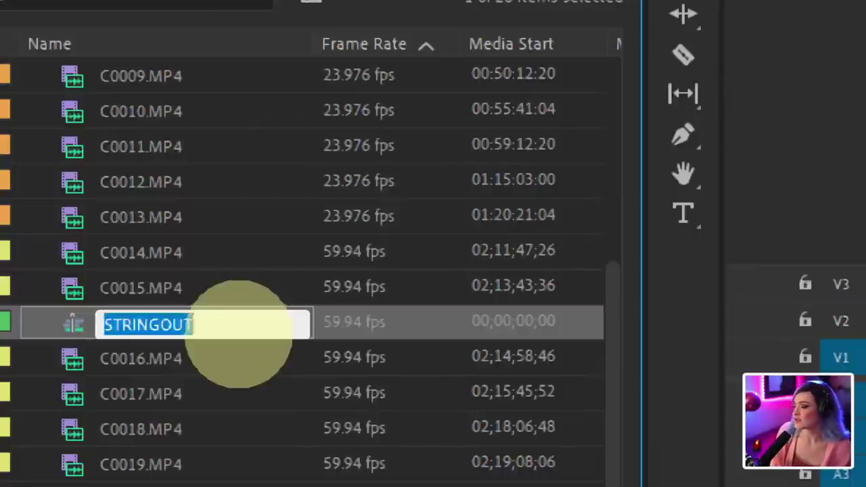
type("B-ROLL STRINGOUT")
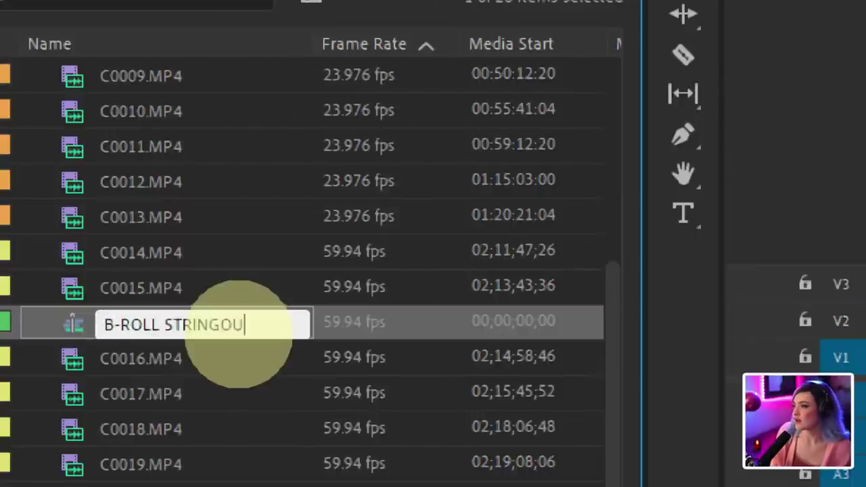
key("Tab")
left_click(59, 329)
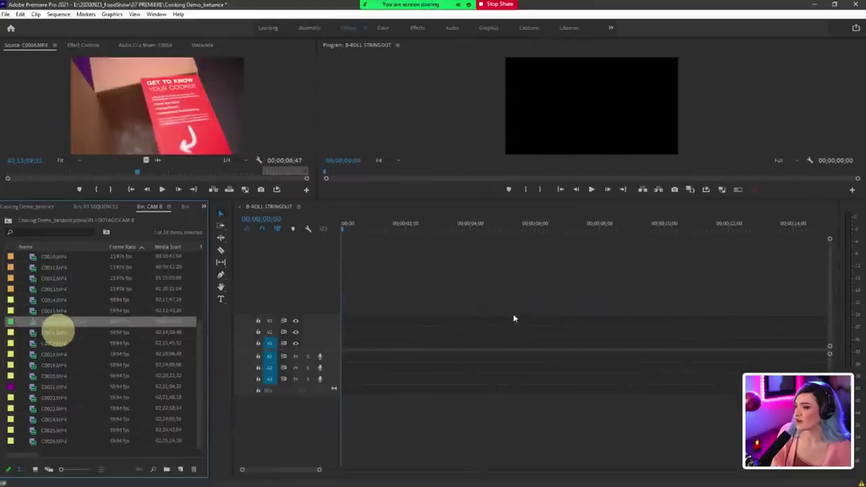
left_click(514, 314)
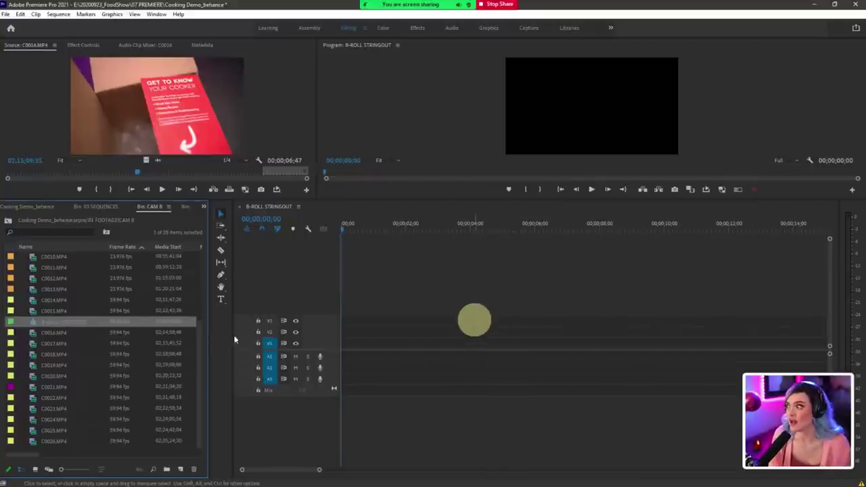
Step: Maximize the CAM B bin, go up to the project's top level and collapse the CAM A, CAM B and CAM C bins
scroll(68, 359, "up", 4)
scroll(70, 358, "down", 2)
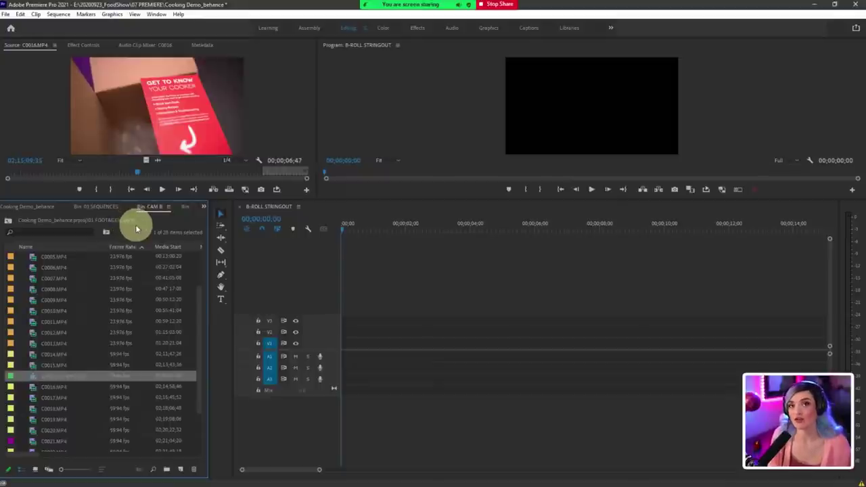
double_click(147, 209)
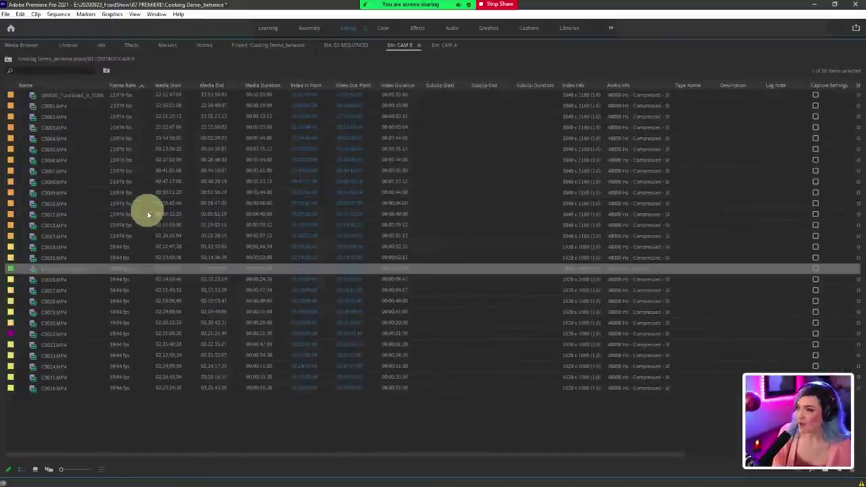
left_click(8, 60)
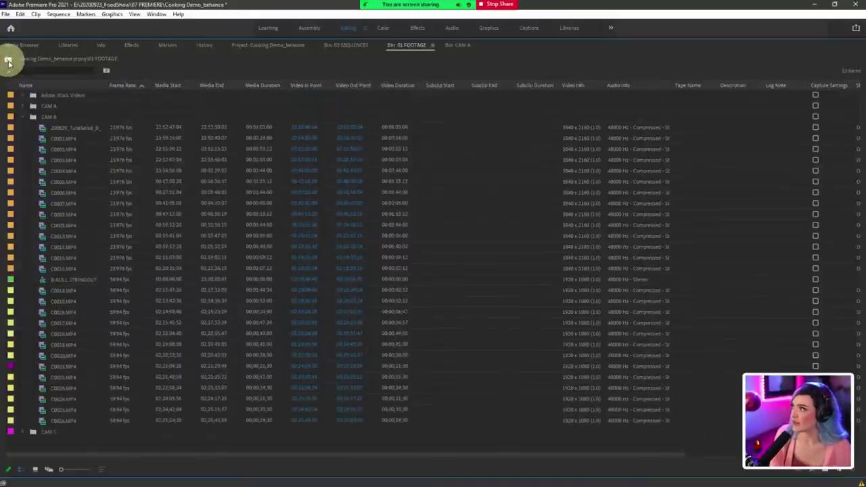
left_click(23, 117)
left_click(11, 61)
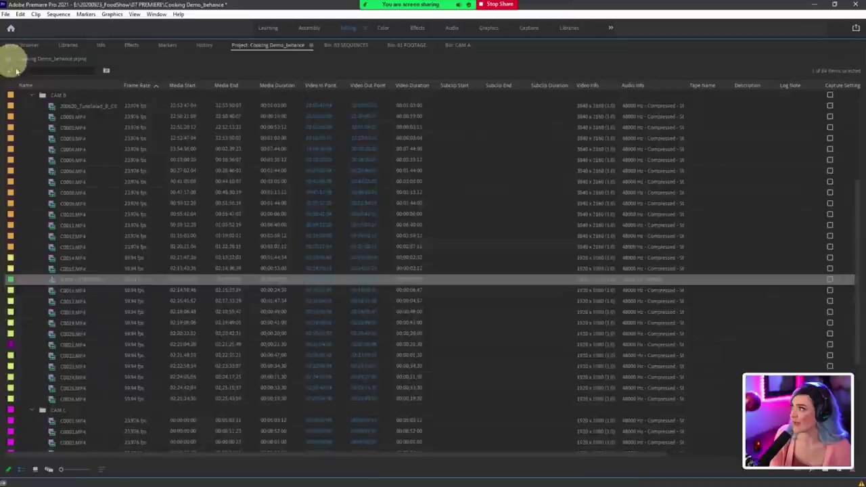
left_click(34, 92)
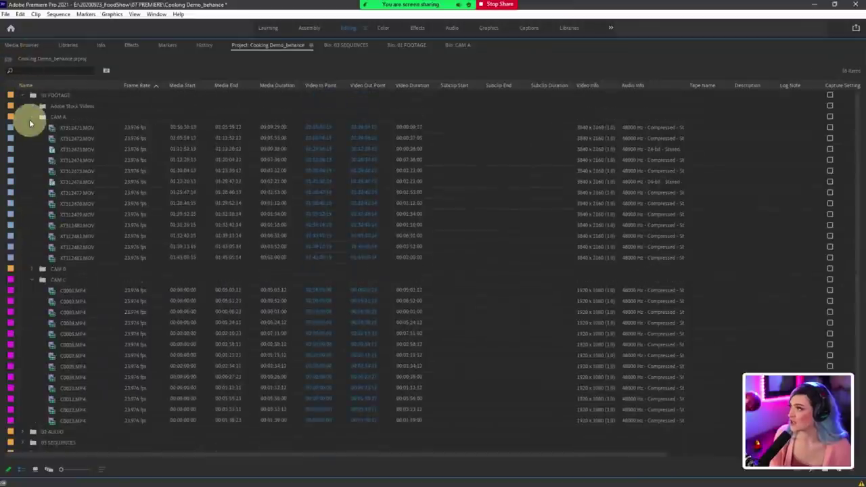
left_click(32, 116)
left_click(32, 142)
left_click(48, 96)
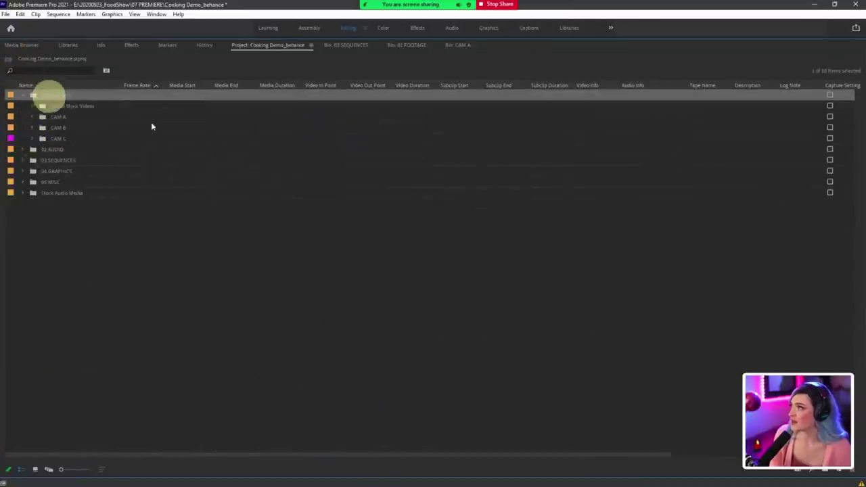
Step: Move the B-ROLL STRINGOUT sequence from the CAM B bin into the 03 SEQUENCES bin and undo the move
left_click(32, 127)
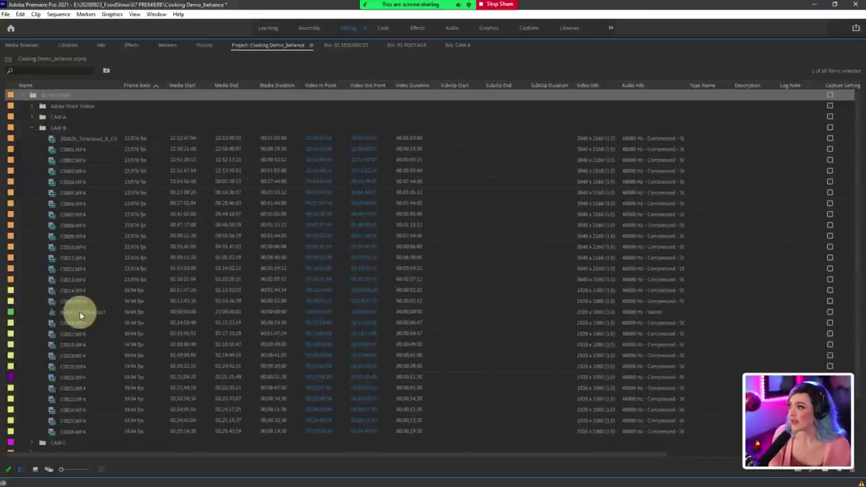
scroll(80, 316, "down", 3)
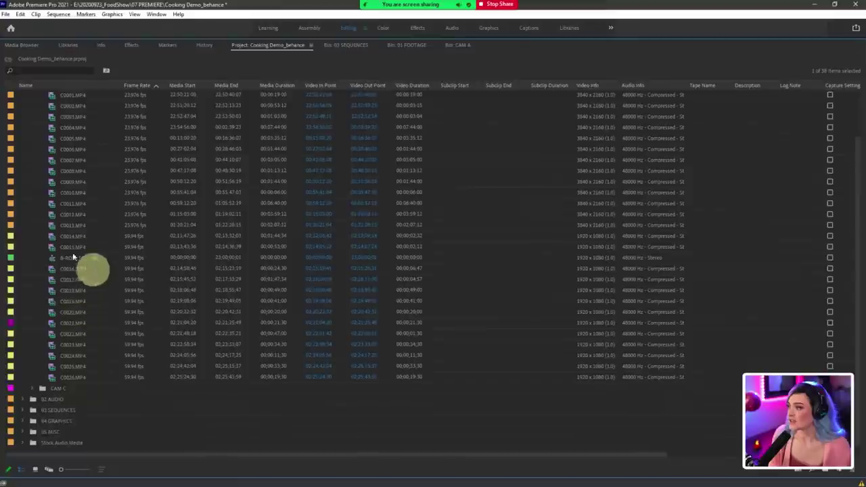
left_click(56, 409)
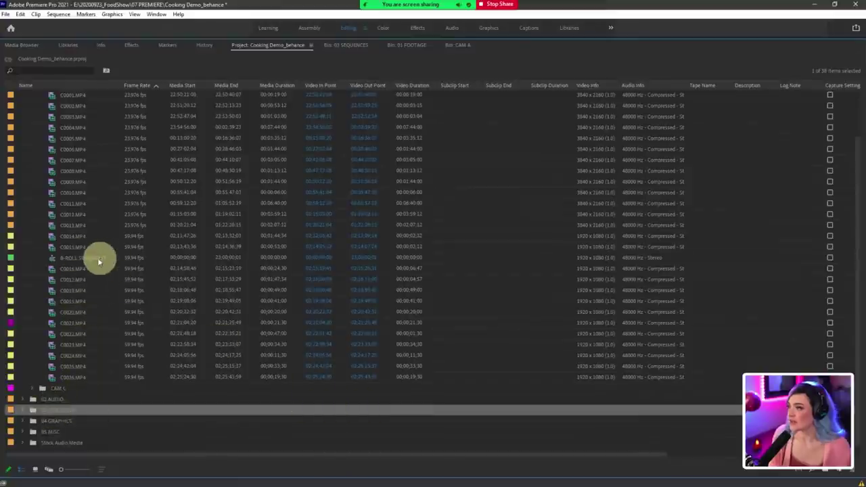
left_click(67, 258)
left_click_drag(67, 258, 64, 410)
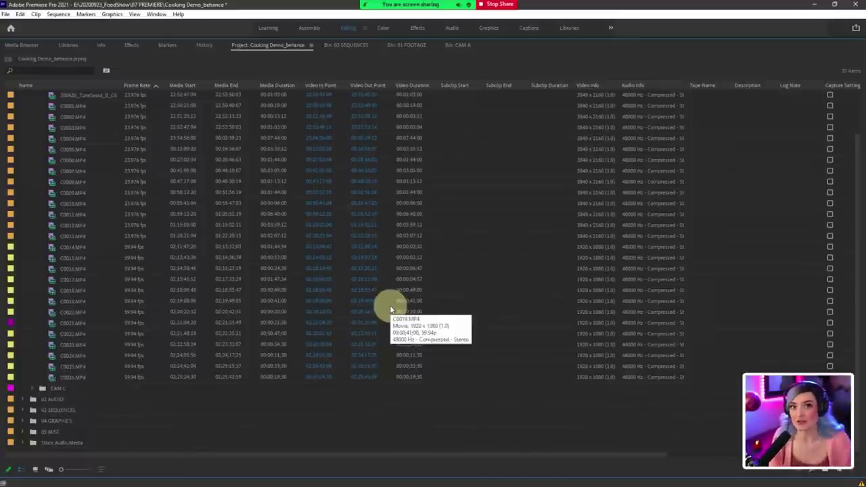
key("ctrl+z")
Step: Expand the CAM A and CAM C bins and restore the maximized project panel to its docked size
scroll(65, 223, "up", 2)
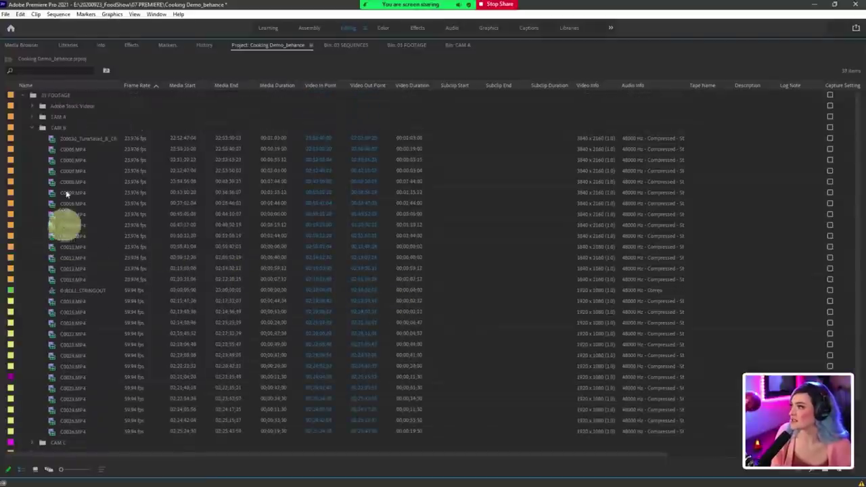
left_click(32, 116)
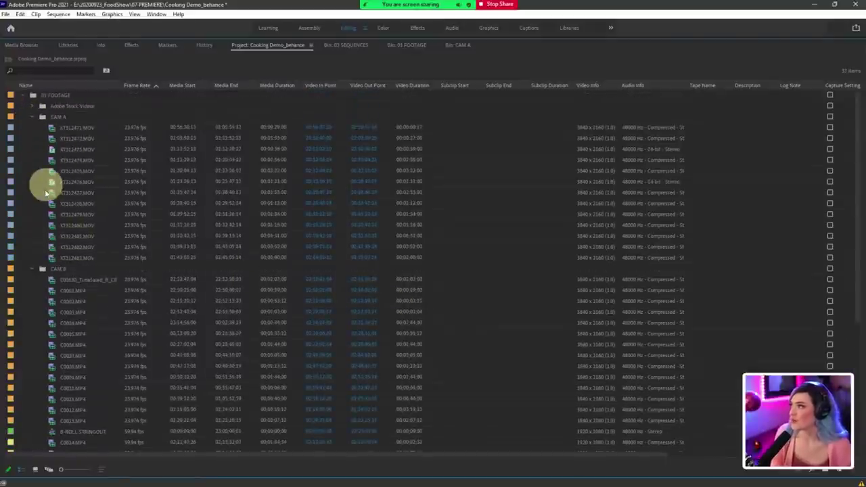
scroll(43, 196, "down", 6)
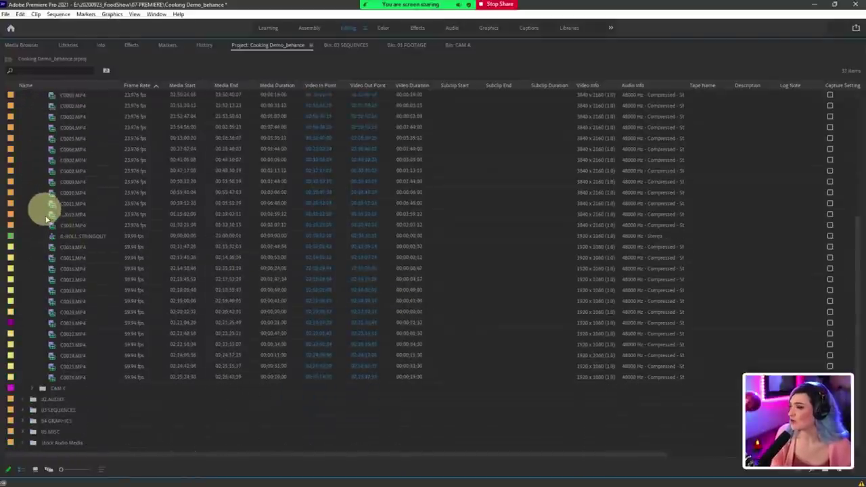
left_click(33, 391)
scroll(117, 357, "down", 3)
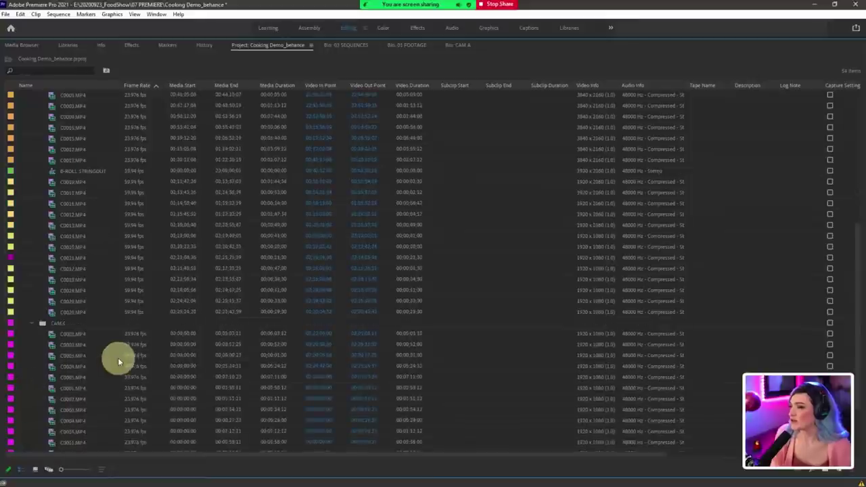
double_click(251, 44)
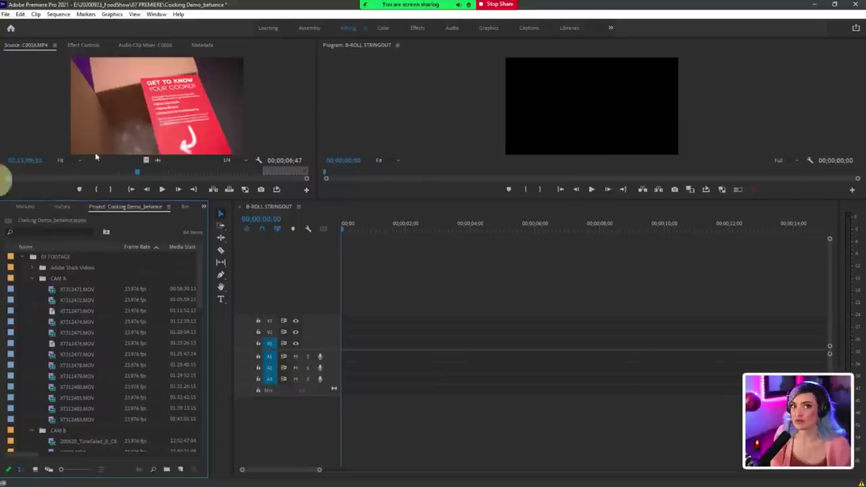
Step: Search the project for "strin" and move the B-ROLL STRINGOUT sequence from CAM B into the 03 SEQUENCES bin
left_click(37, 231)
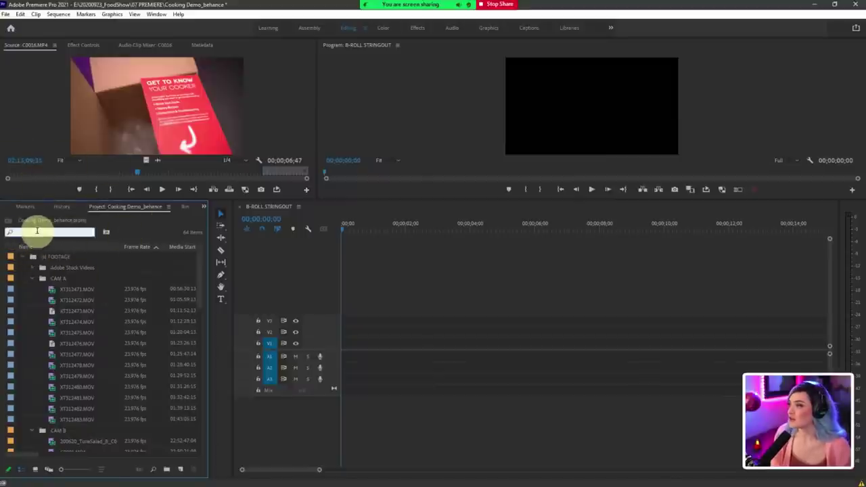
type("stri")
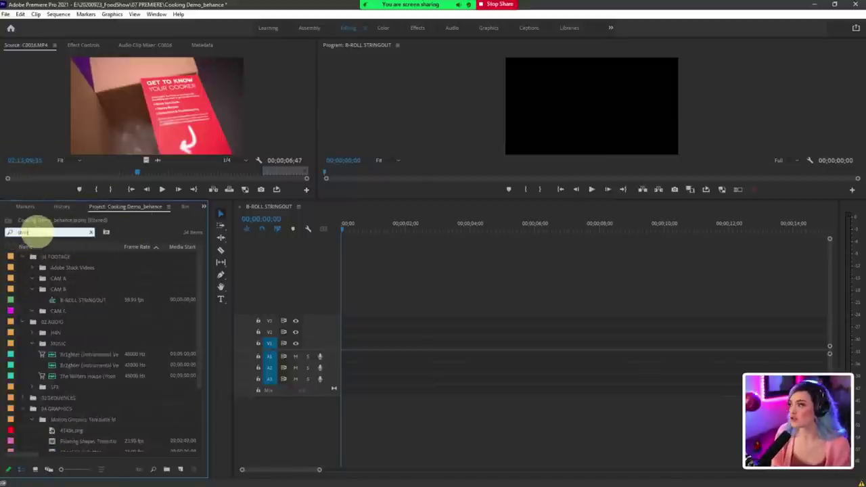
type("n")
left_click(77, 298)
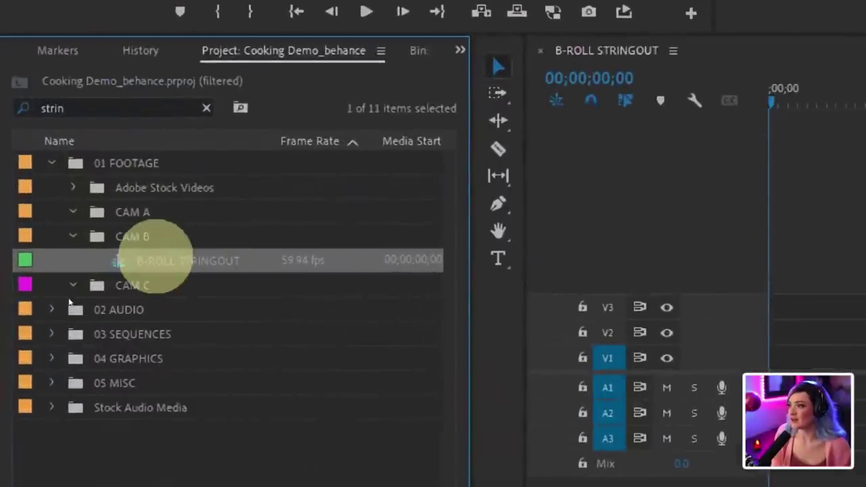
left_click_drag(68, 335, 67, 334)
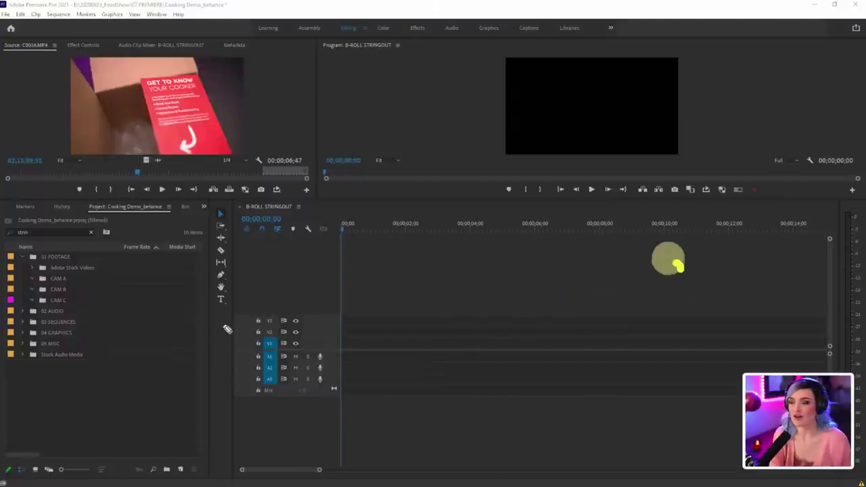
left_click_drag(680, 267, 667, 219)
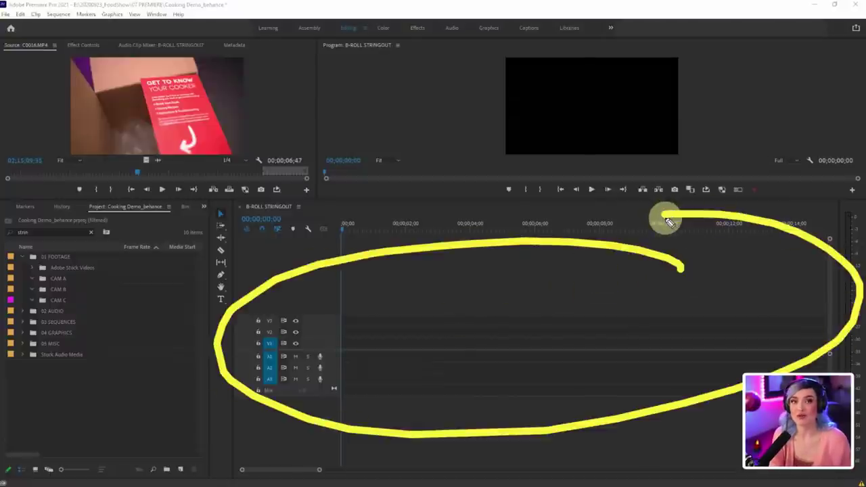
key("ctrl+shift+7")
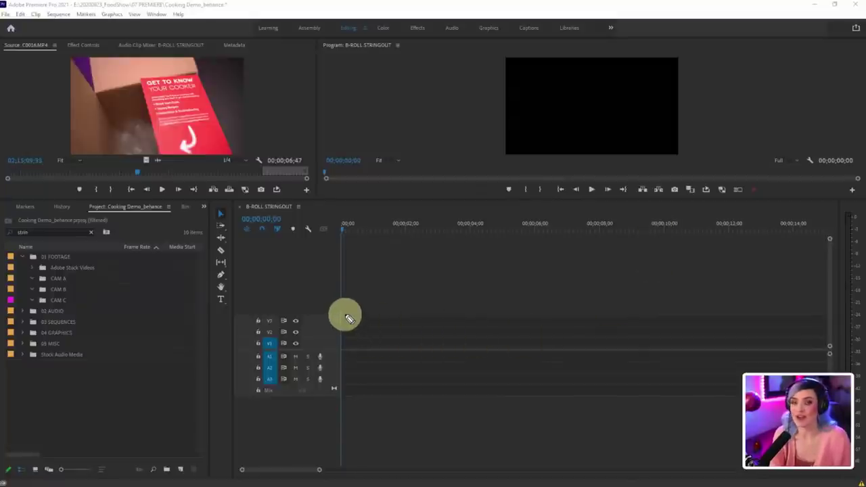
mouse_move(335, 332)
left_mouse_down()
mouse_move(815, 345)
mouse_move(387, 340)
left_mouse_up()
key("Escape")
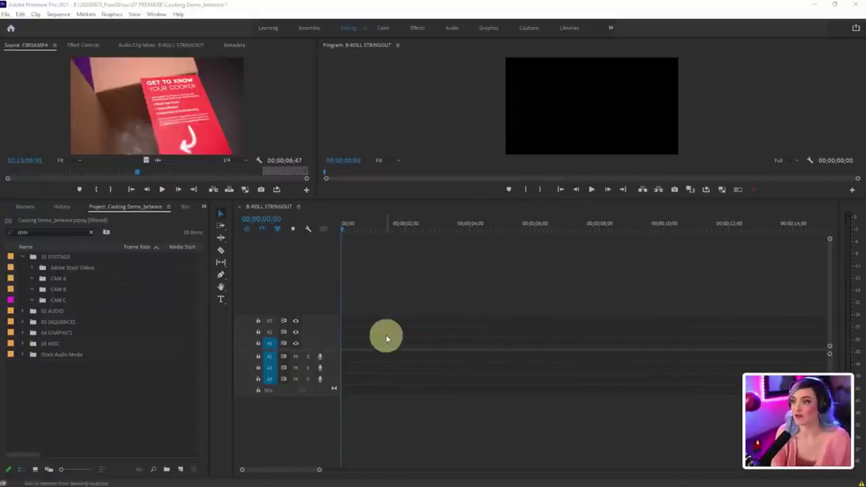
Step: Expand the 03 SEQUENCES bin to list its sequences, with the project search cleared and 01 FOOTAGE collapsed
left_click(57, 322)
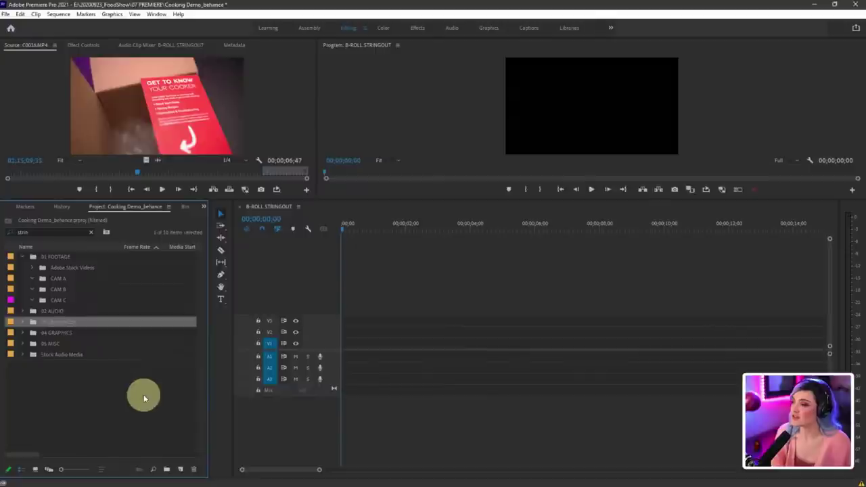
left_click(23, 322)
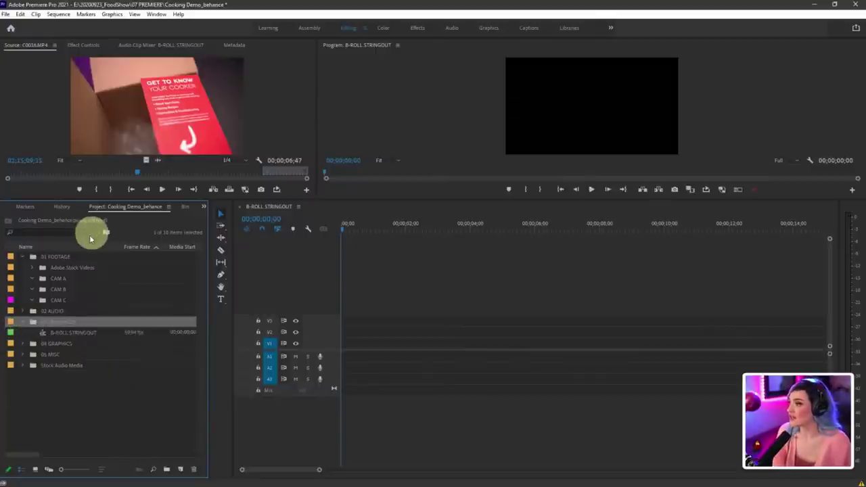
left_click(90, 232)
left_click(23, 257)
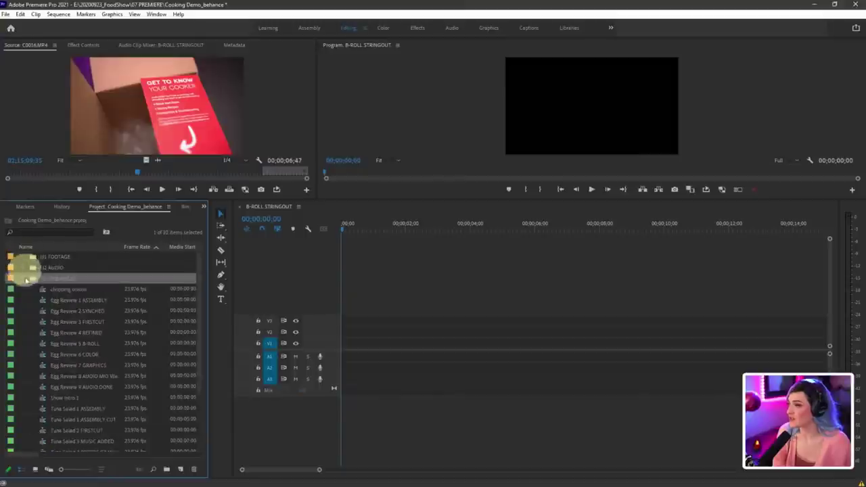
Step: Open the chopping onions sequence, enlarge its Video 1 track and scrub to about 00:00:13:23
scroll(68, 329, "down", 1)
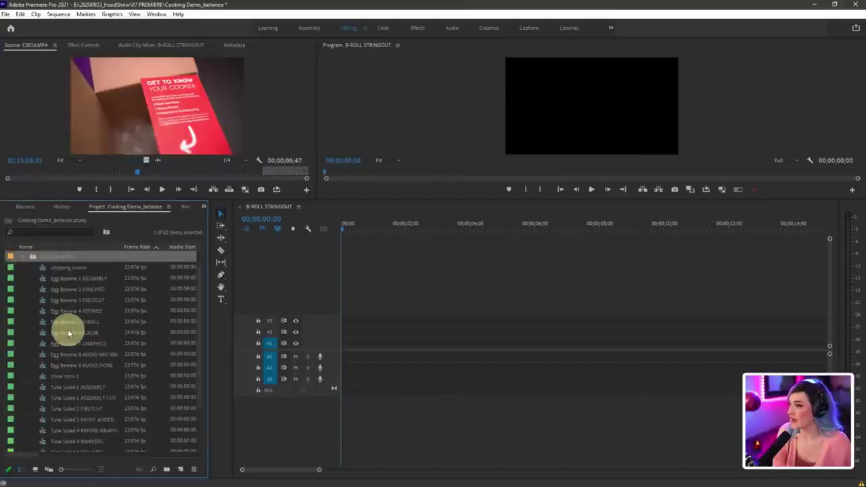
double_click(42, 267)
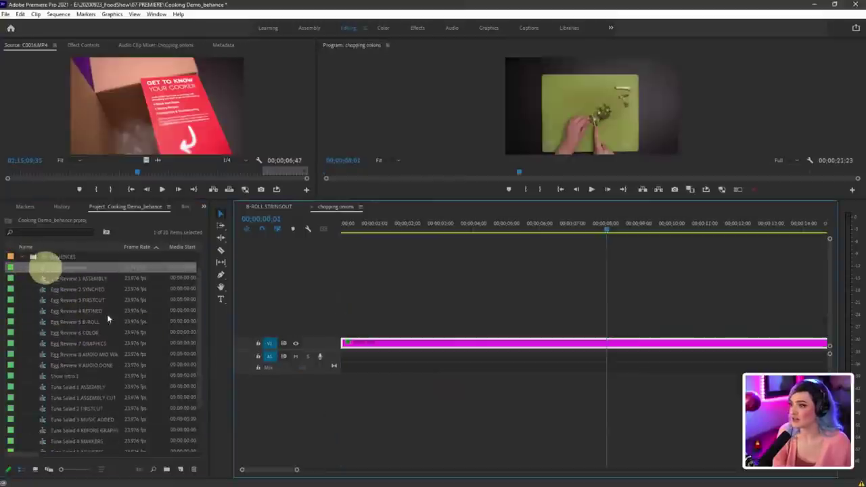
left_click_drag(294, 470, 389, 469)
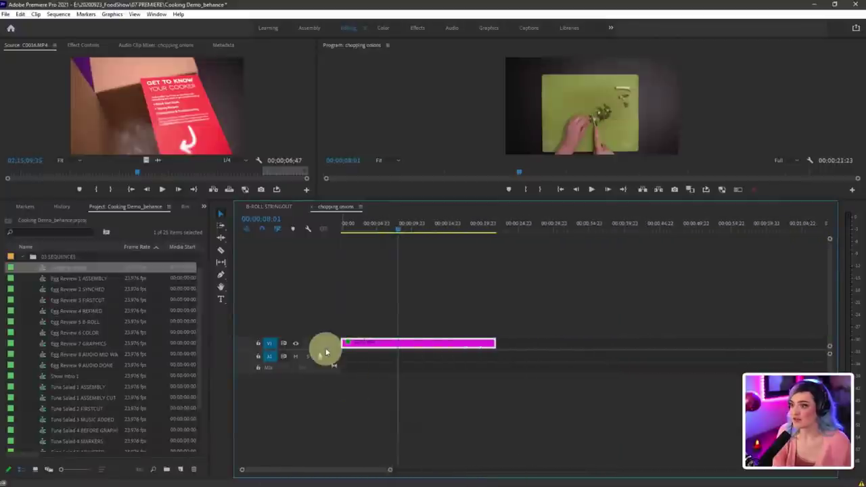
left_click_drag(325, 300, 326, 293)
left_click_drag(381, 233, 440, 230)
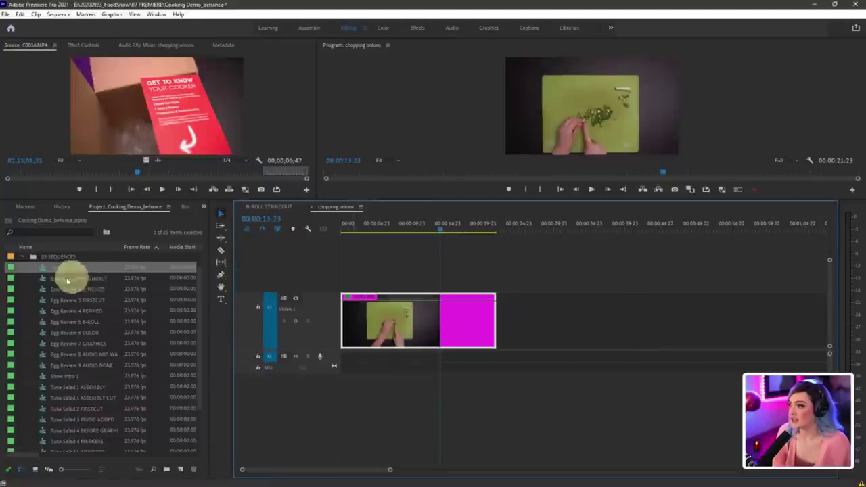
Step: Open the Show Intro 1 sequence and scrub through its title animation to about 00:00:03:09
double_click(42, 377)
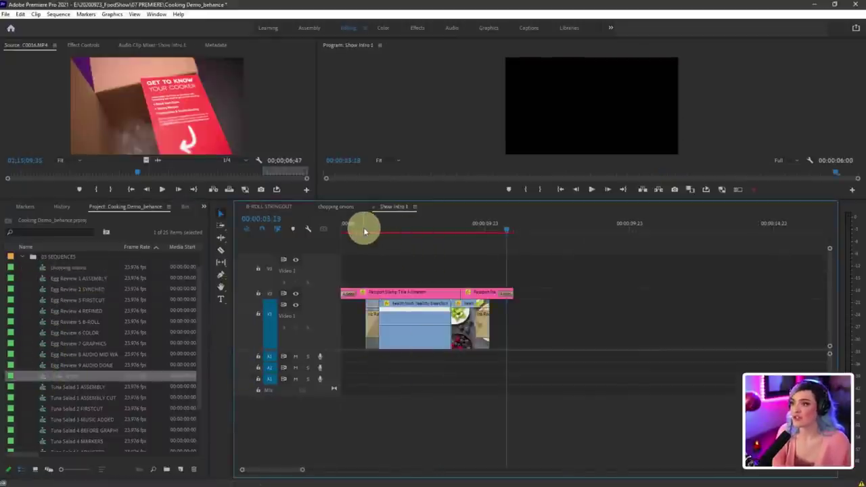
left_click(363, 231)
left_click_drag(363, 232, 439, 226)
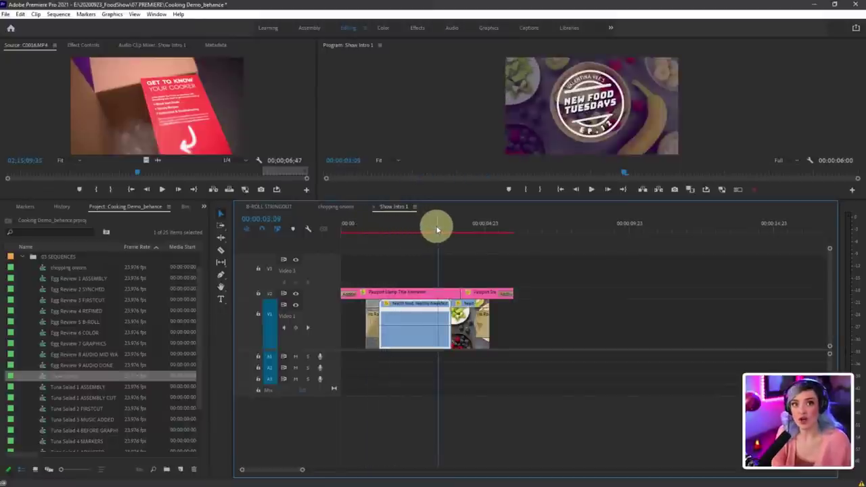
Step: Open the Tuna Salad 2 FIRSTCUT sequence from the 03 SEQUENCES bin to examine its layered clips
scroll(30, 394, "down", 2)
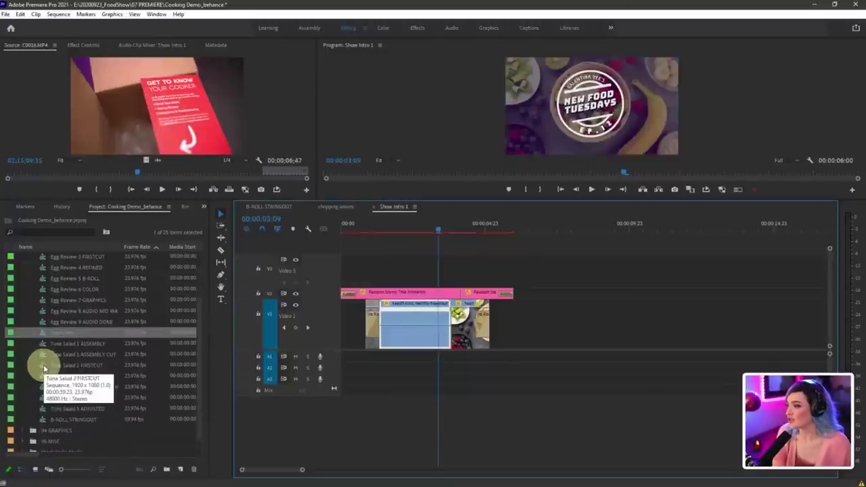
double_click(44, 368)
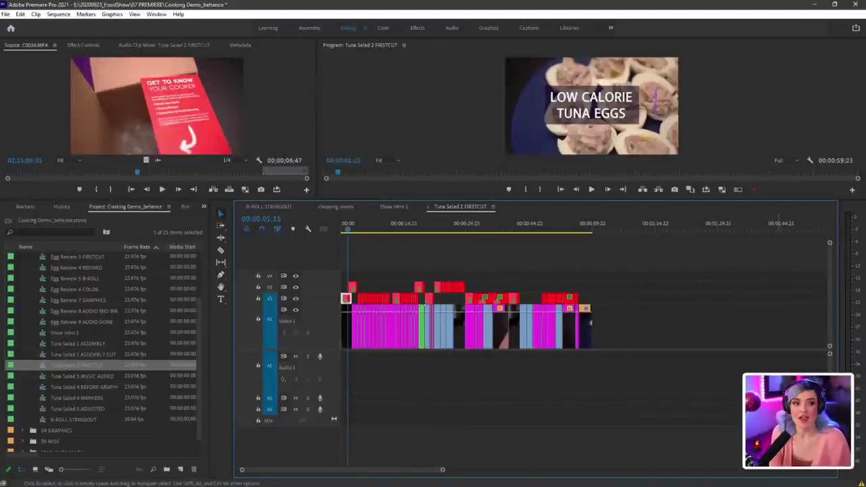
mouse_move(519, 191)
left_mouse_down()
mouse_move(431, 212)
mouse_move(507, 200)
mouse_move(422, 190)
mouse_move(368, 209)
mouse_move(415, 196)
mouse_move(319, 194)
mouse_move(261, 178)
mouse_move(296, 191)
left_mouse_up()
key("Escape")
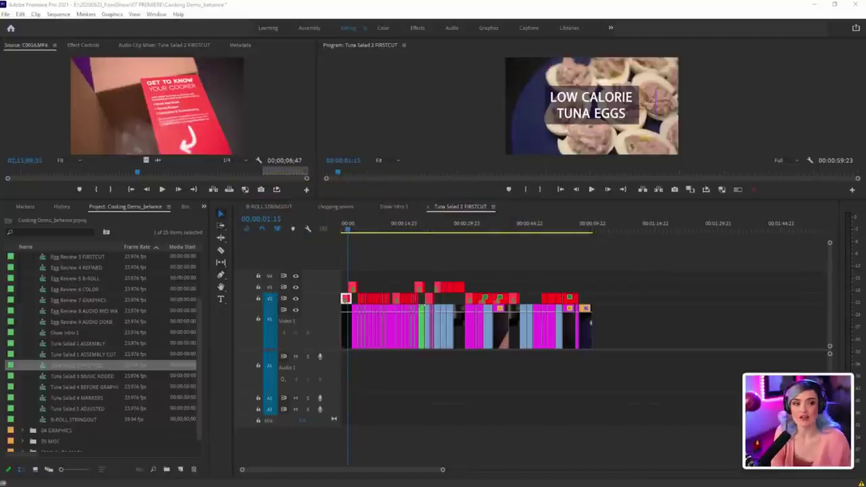
Step: Compare the open Show Intro 1, B-ROLL STRINGOUT and chopping onions sequences in the timeline
left_click(392, 206)
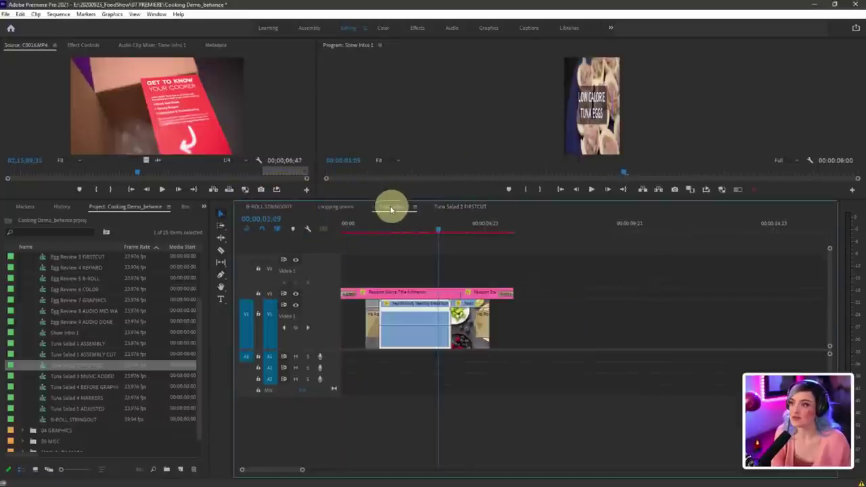
left_click(275, 208)
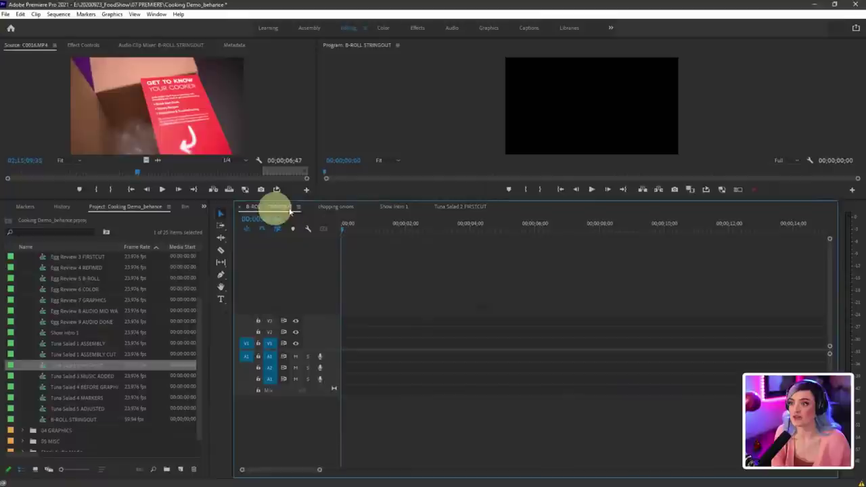
left_click(361, 211)
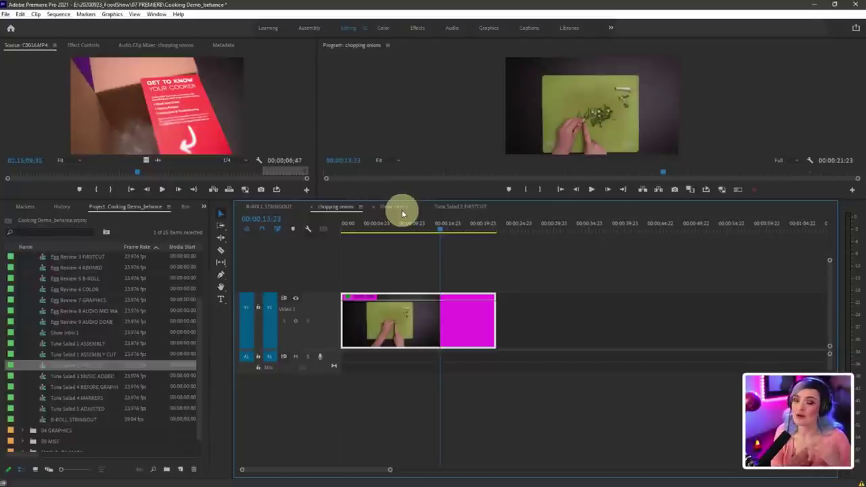
Step: Render the Show Intro 1 sequence with Render In to Out
left_click(399, 208)
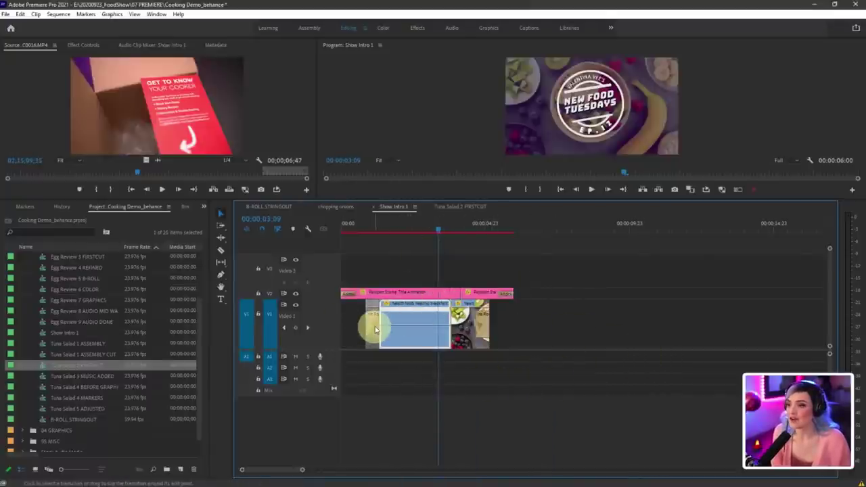
left_click(411, 293)
left_click(479, 294)
left_click(463, 270)
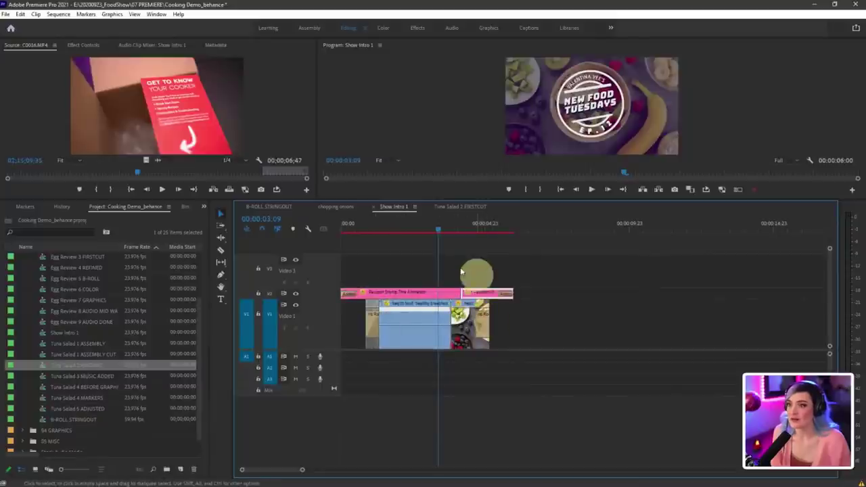
left_click(52, 14)
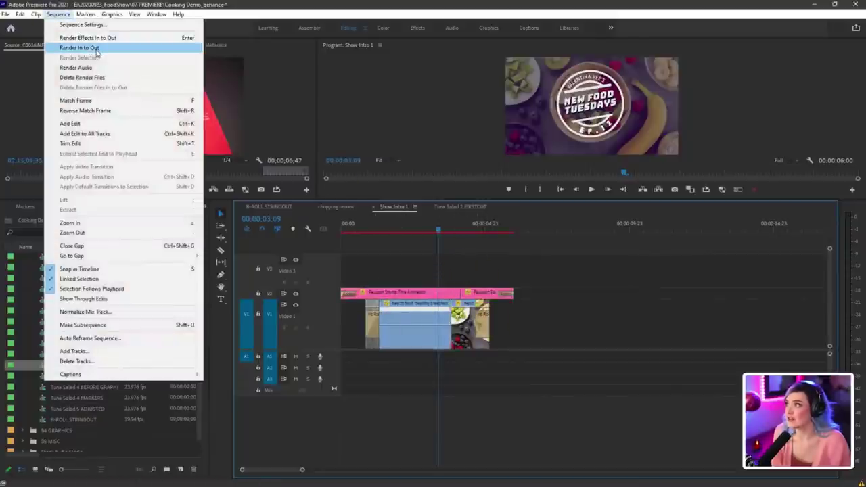
left_click(68, 48)
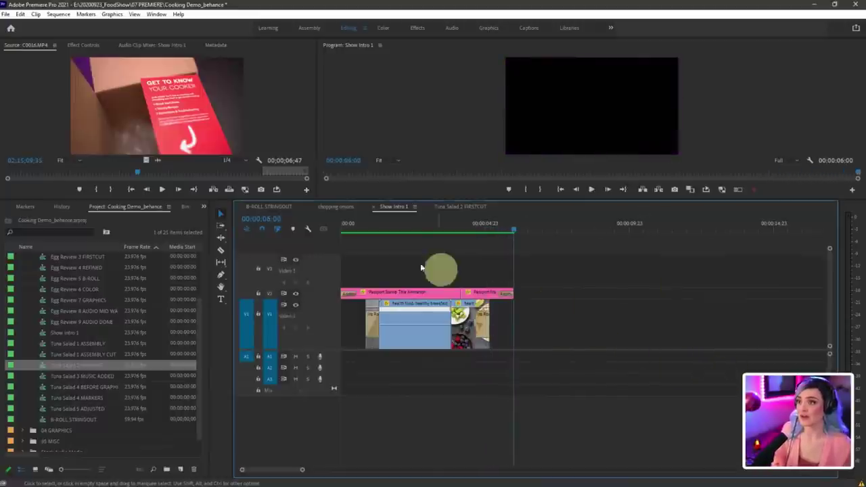
Step: Play Show Intro 1 from its start with the monitors enlarged, and park the playhead at 00:00:00:12
left_click_drag(361, 230, 321, 236)
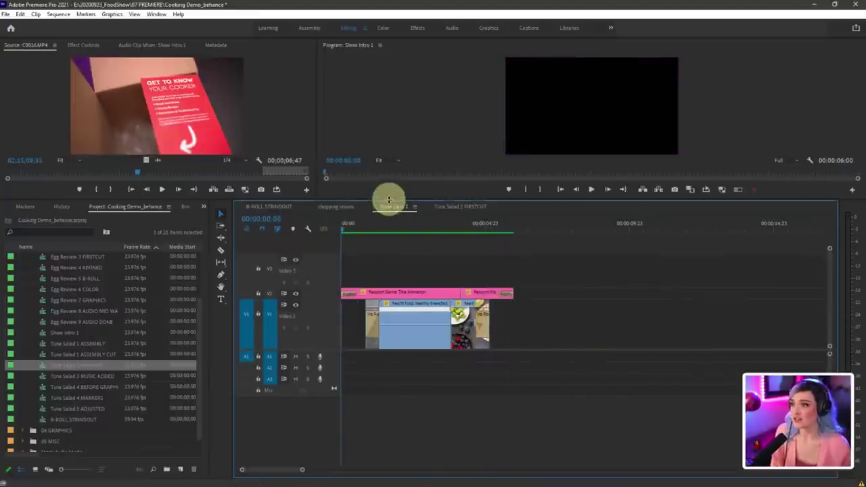
left_click_drag(388, 197, 383, 309)
left_click_drag(329, 408, 326, 442)
key("space")
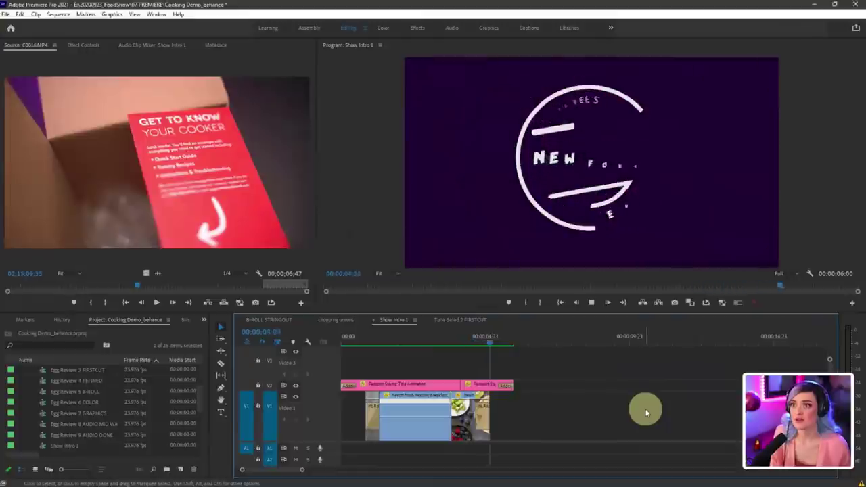
left_click(348, 337)
left_click_drag(348, 337, 356, 340)
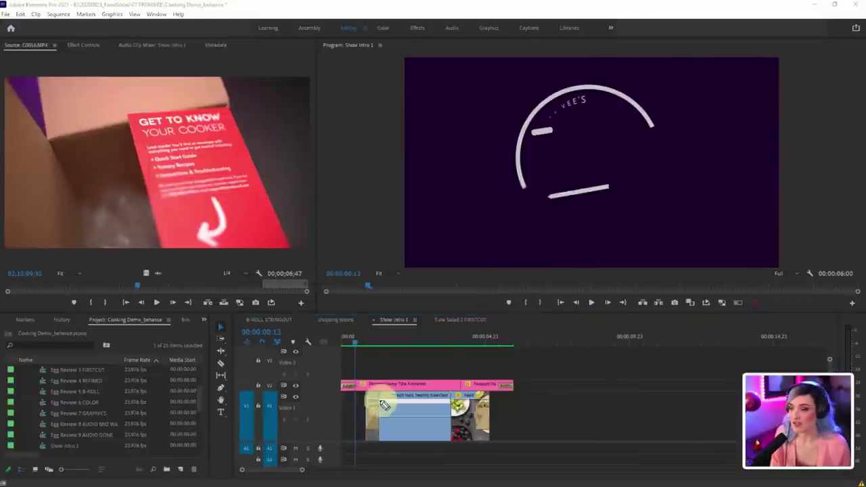
mouse_move(377, 386)
left_mouse_down()
mouse_move(319, 393)
mouse_move(386, 443)
mouse_move(376, 397)
left_mouse_up()
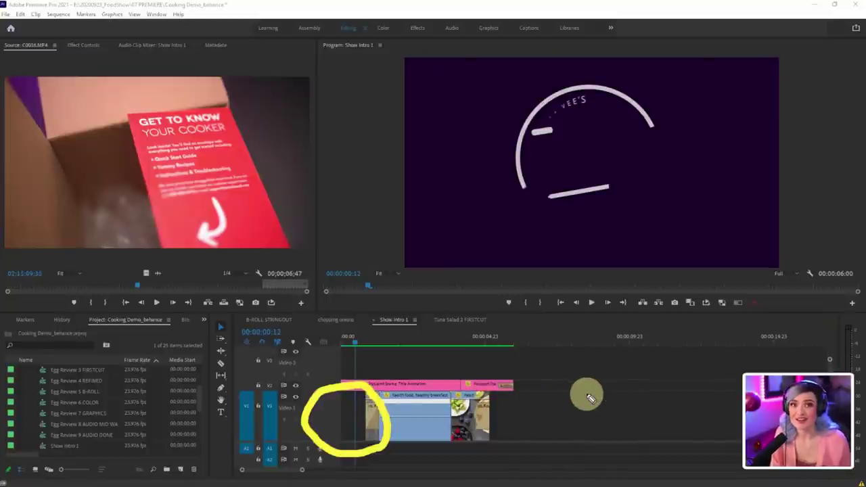
key("Escape")
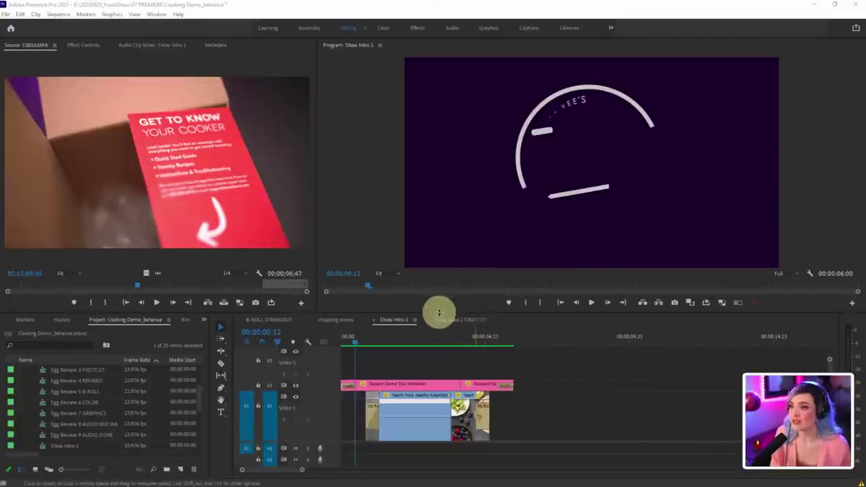
Step: Make the timeline area taller and bring up the Tuna Salad 2 FIRSTCUT sequence
left_click_drag(441, 310, 439, 258)
left_click(465, 265)
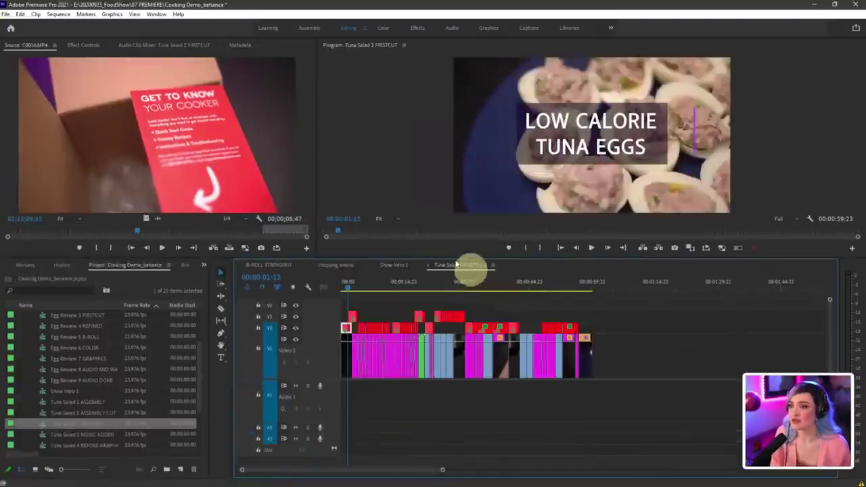
left_click(333, 387)
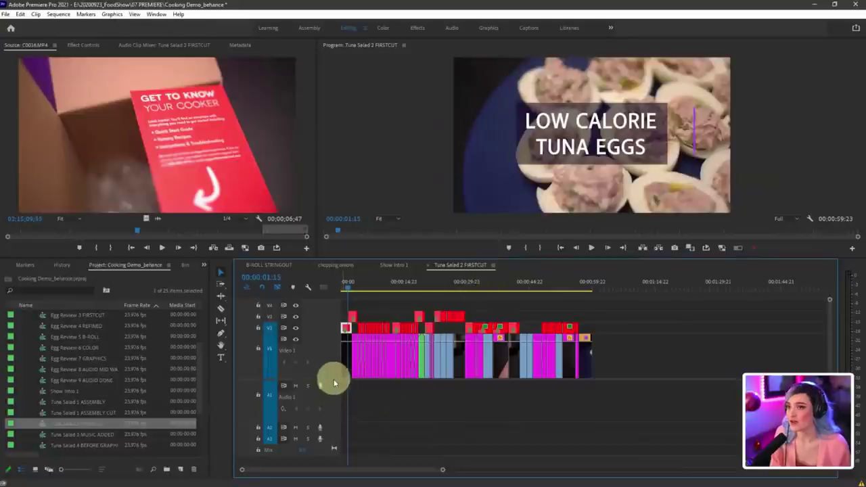
Step: Open the Egg Review 3 FIRSTCUT sequence and examine the stacked tracks at its beginning
scroll(44, 416, "down", 3)
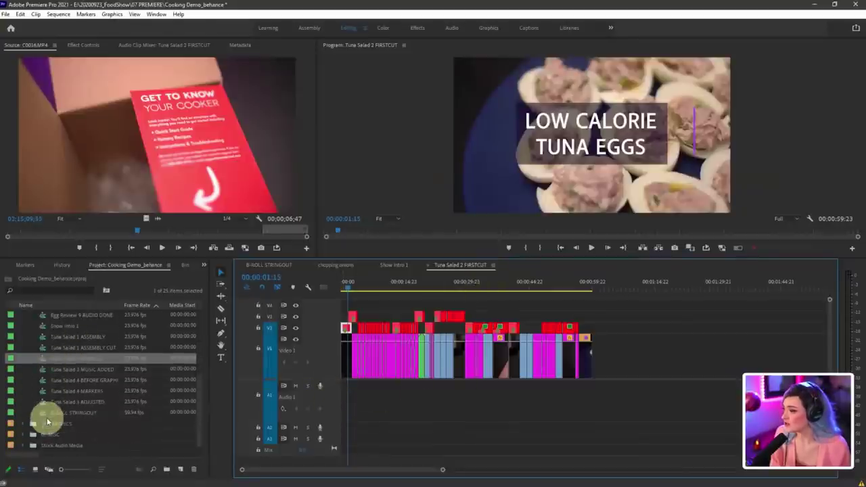
scroll(46, 420, "up", 4)
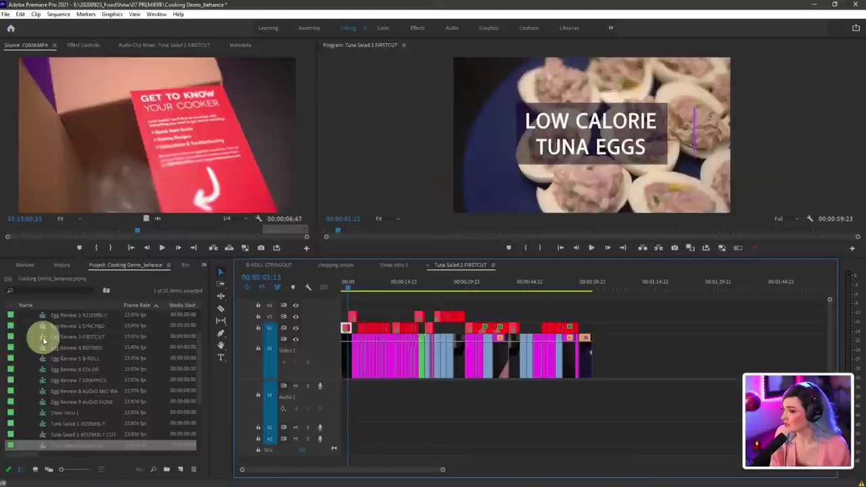
double_click(44, 341)
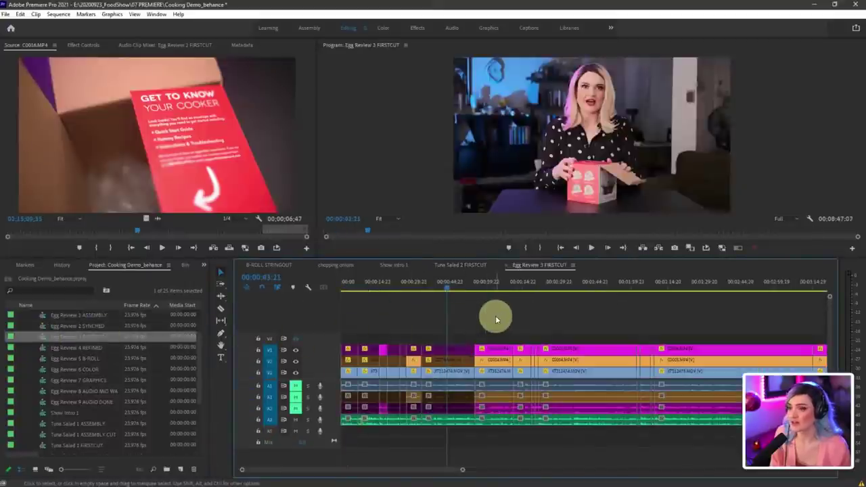
left_click_drag(463, 469, 372, 473)
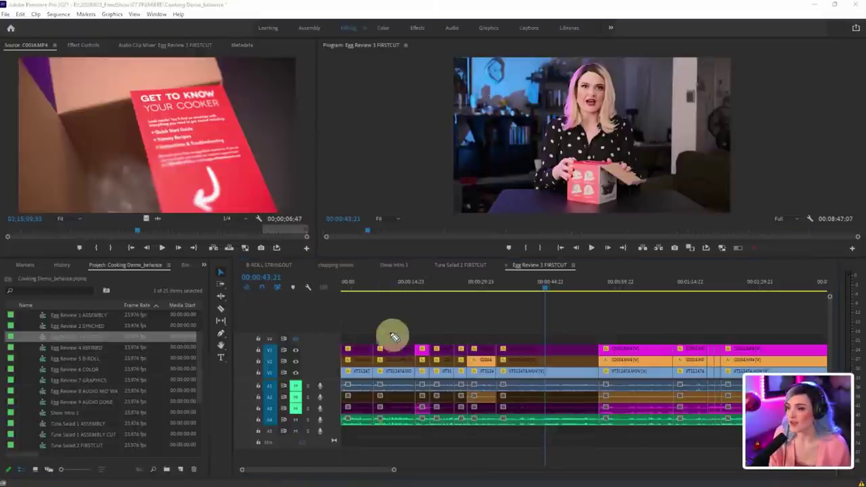
left_click_drag(378, 389, 376, 440)
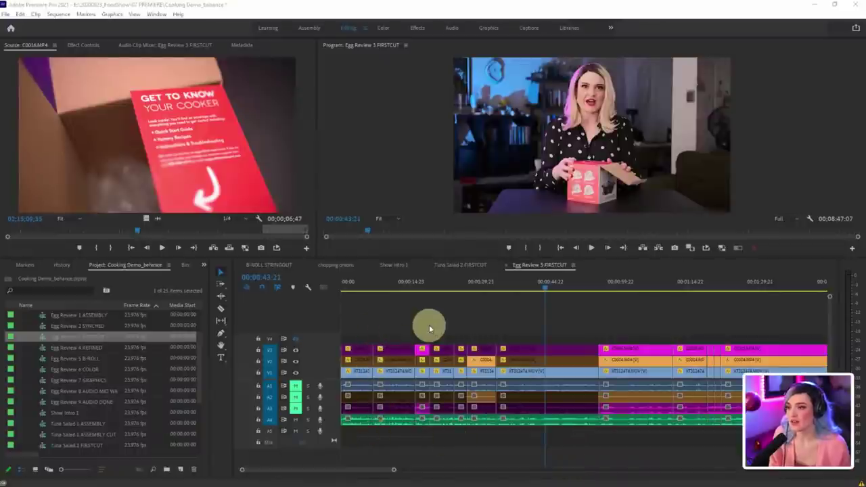
Step: Close the Tuna Salad 2 FIRSTCUT sequence in the timeline
left_click(460, 265)
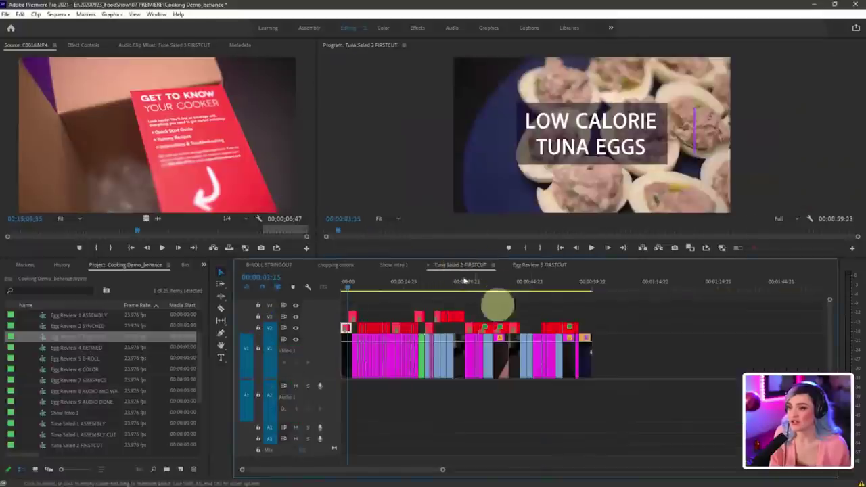
left_click(429, 264)
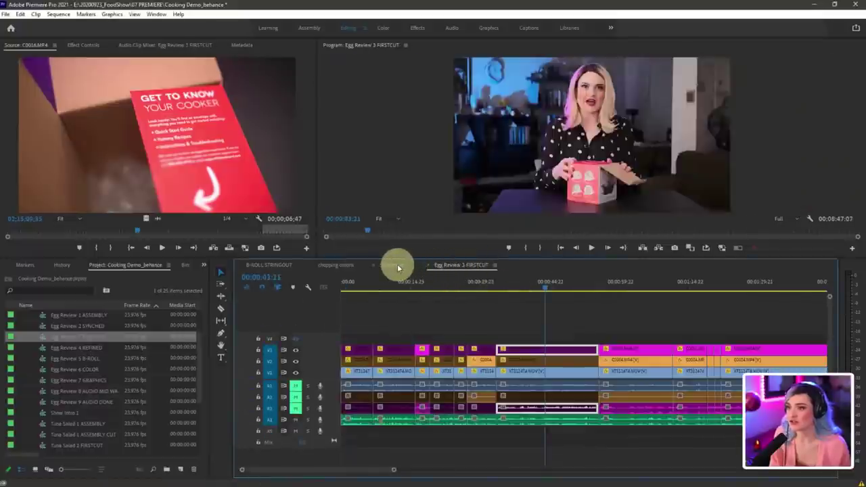
Step: Copy all the clips of Show Intro 1 and paste them into Egg Review 3 FIRSTCUT at 00:00:06:22
left_click(398, 266)
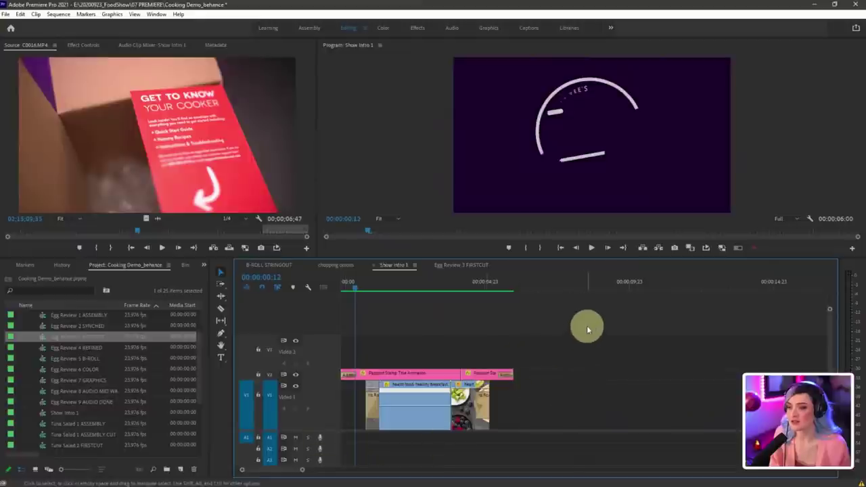
left_click_drag(588, 330, 346, 450)
left_click(412, 422)
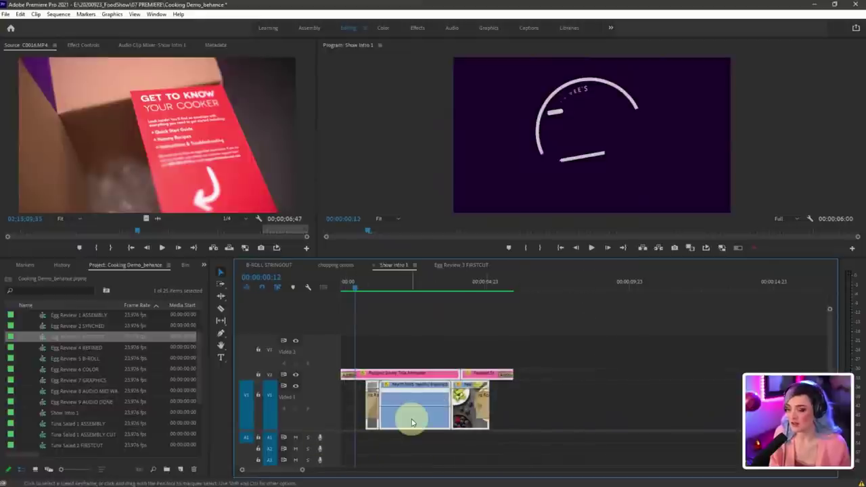
left_click(466, 267)
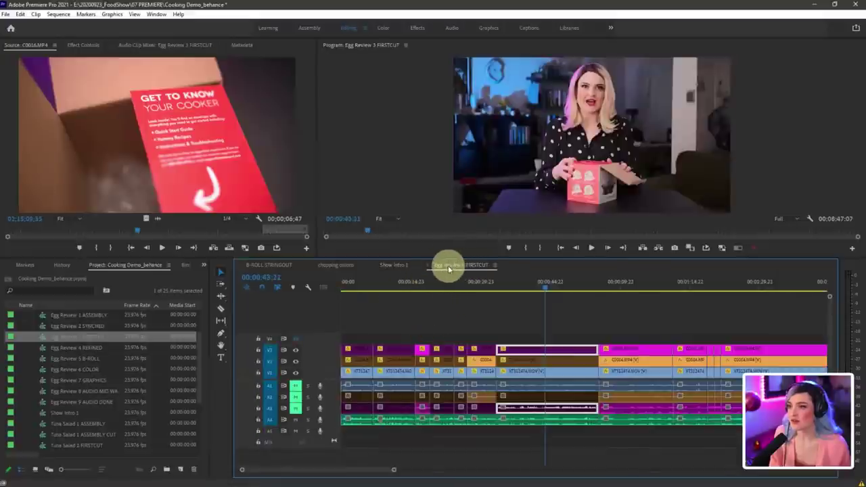
left_click(385, 290)
key("Up")
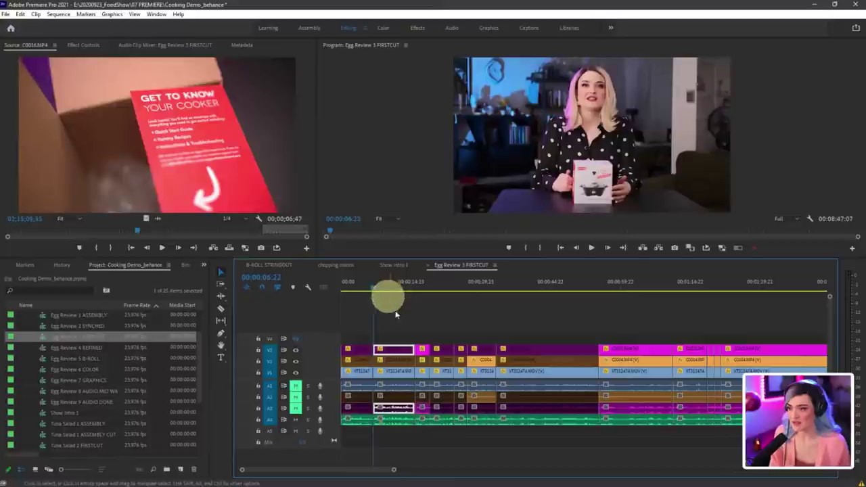
left_click(406, 319)
key("Down")
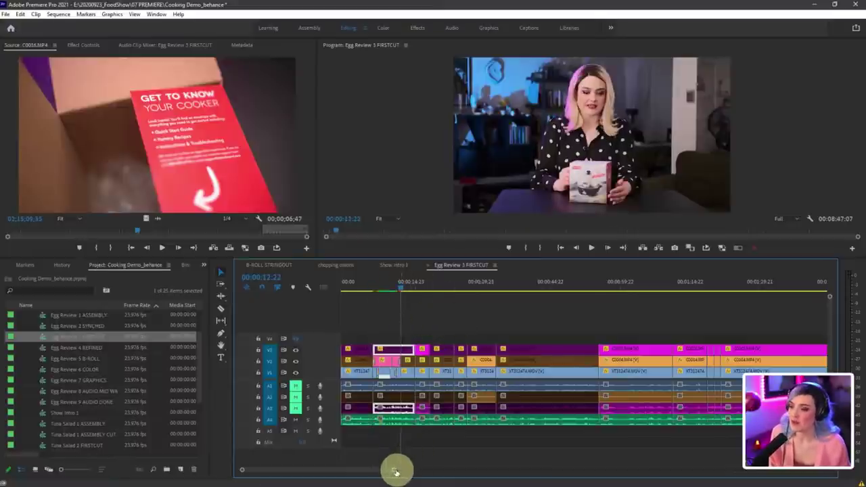
Step: Enlarge the V1 and V2 tracks and examine where the pasted intro clips cover footage after 00:00:06:22
left_click_drag(396, 469, 347, 477)
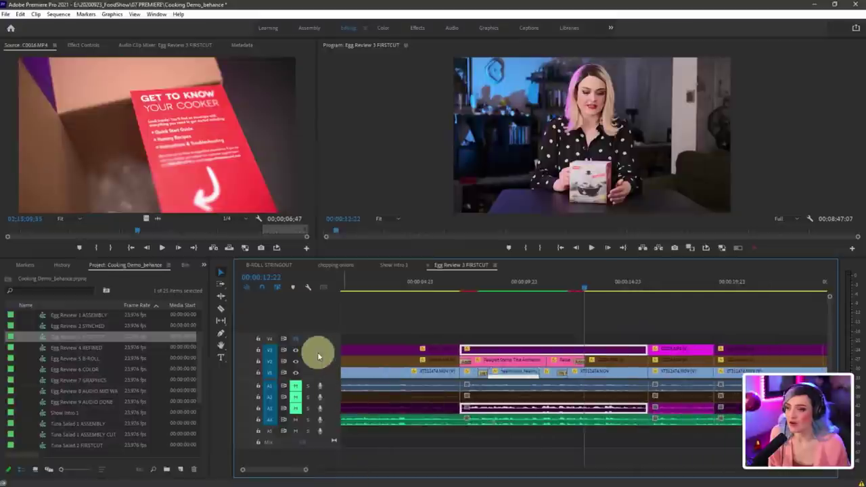
left_click_drag(321, 350, 321, 337)
left_click_drag(324, 368, 325, 349)
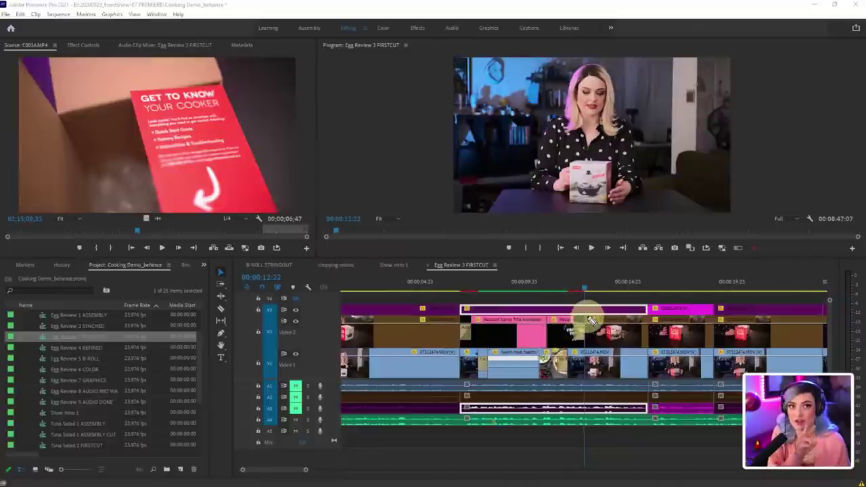
mouse_move(584, 316)
left_mouse_down()
mouse_move(499, 313)
mouse_move(453, 331)
mouse_move(485, 386)
mouse_move(538, 379)
mouse_move(551, 363)
mouse_move(592, 354)
mouse_move(592, 313)
left_mouse_up()
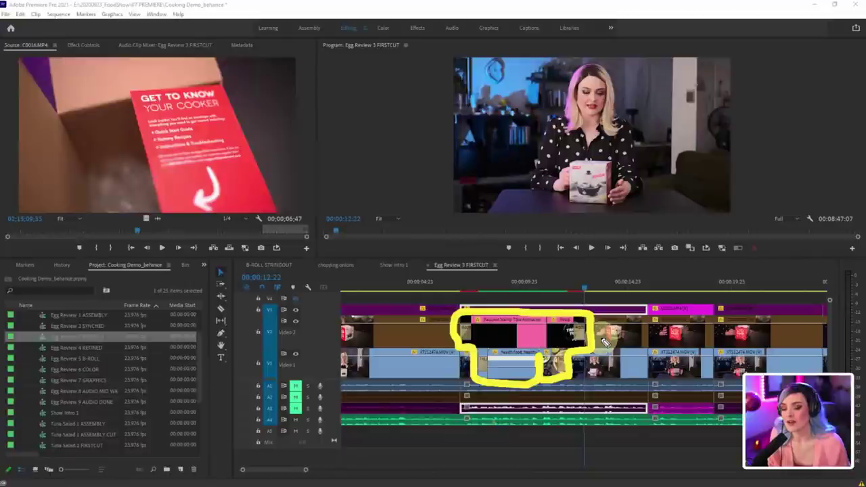
key("Escape")
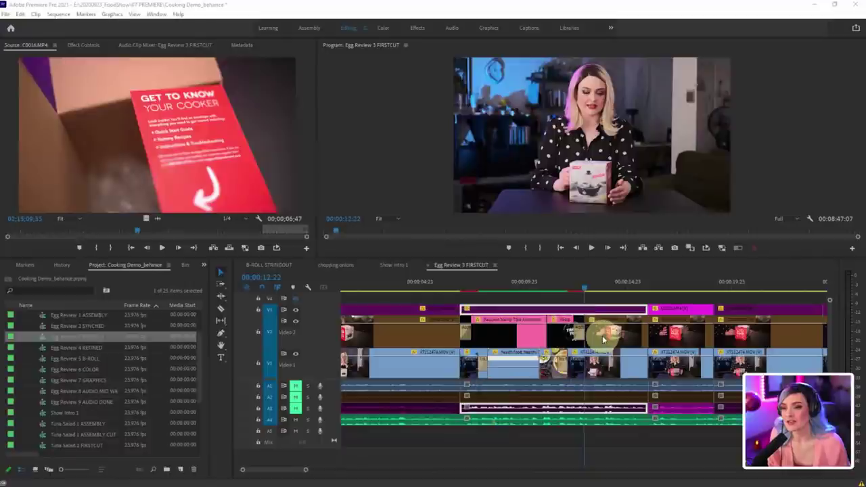
Step: Undo the paste of the Show Intro 1 clips in Egg Review 3 FIRSTCUT
left_click(560, 442)
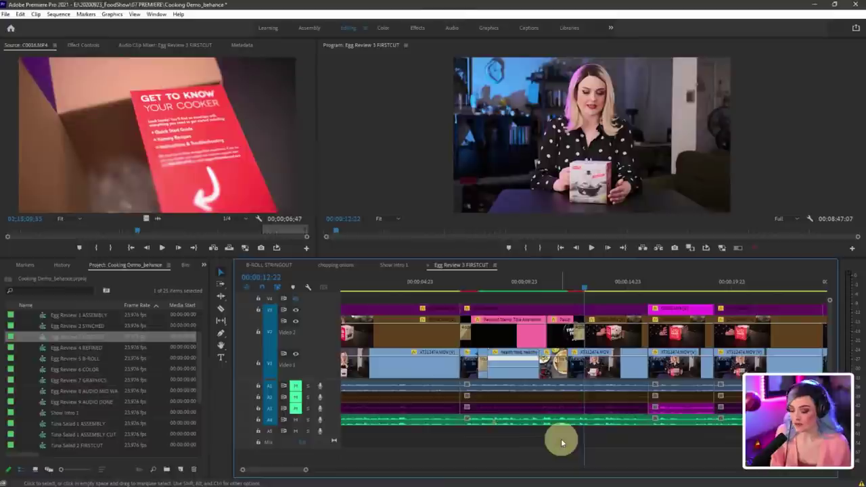
key("ctrl+z")
left_click(550, 437)
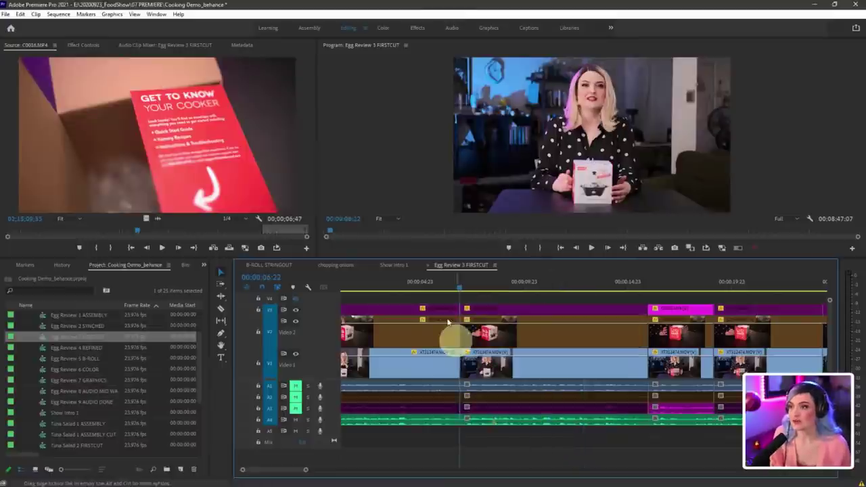
Step: Bring up the Show Intro 1 sequence and reveal it in its project bin
left_click(396, 268)
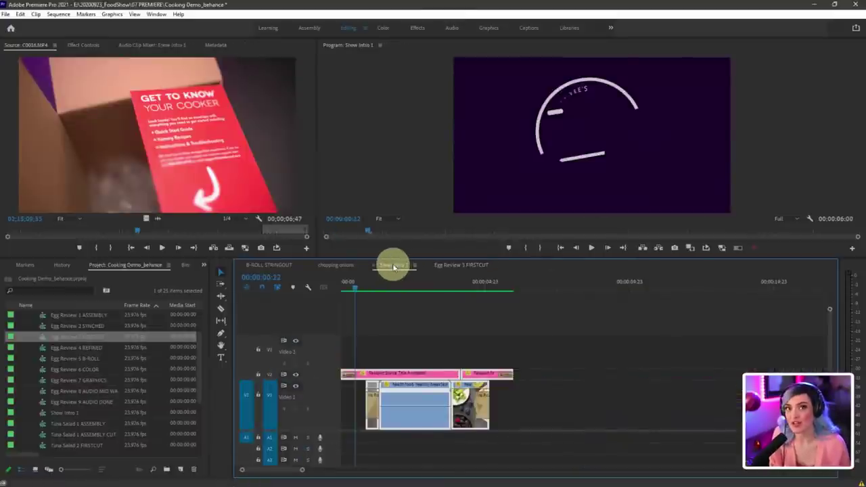
right_click(396, 268)
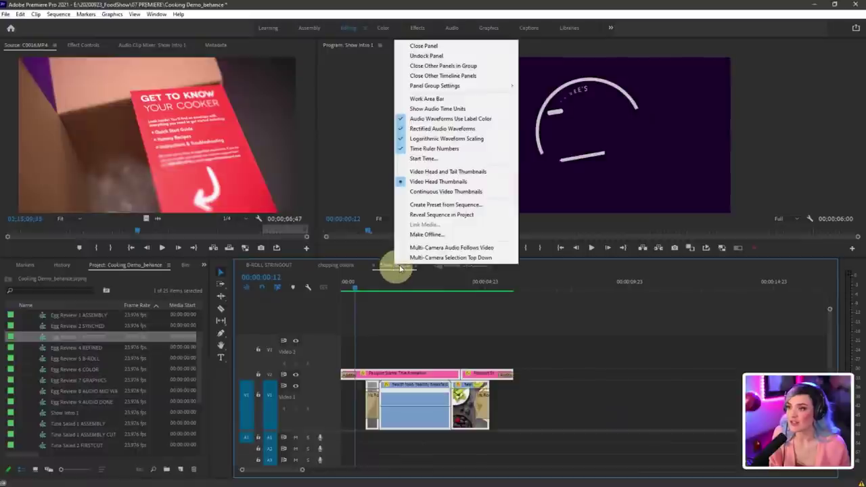
left_click(449, 215)
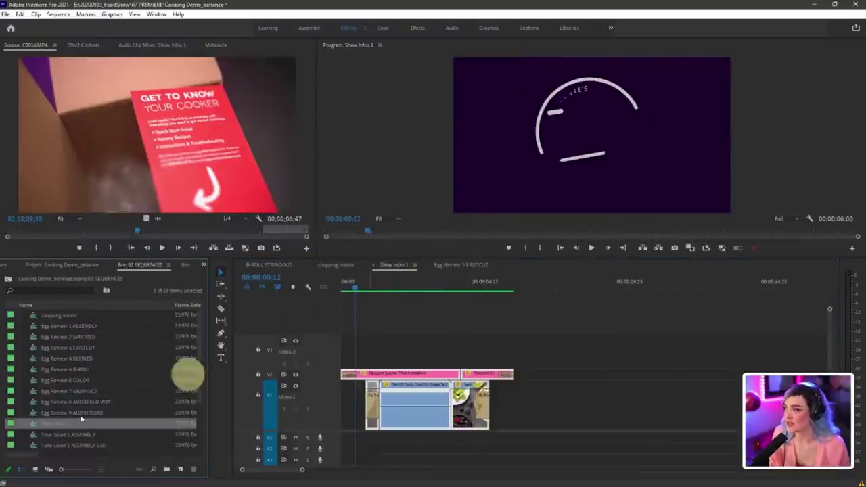
scroll(47, 406, "down", 3)
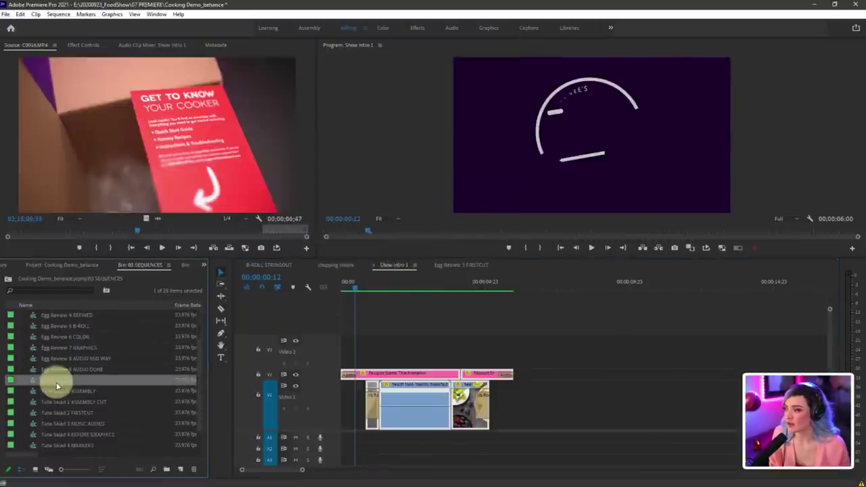
Step: Place the Show Intro 1 sequence as a nested clip on V4 of Egg Review 3 FIRSTCUT at 00:00:06:22
left_click(461, 265)
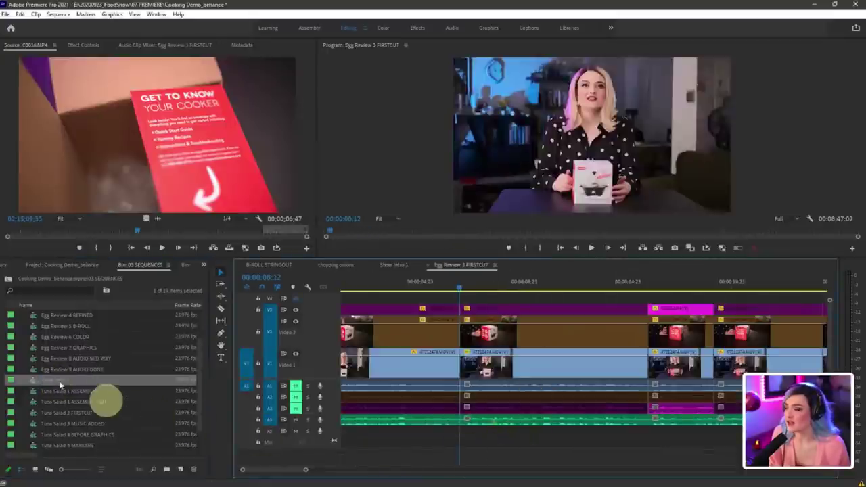
scroll(52, 381, "down", 1)
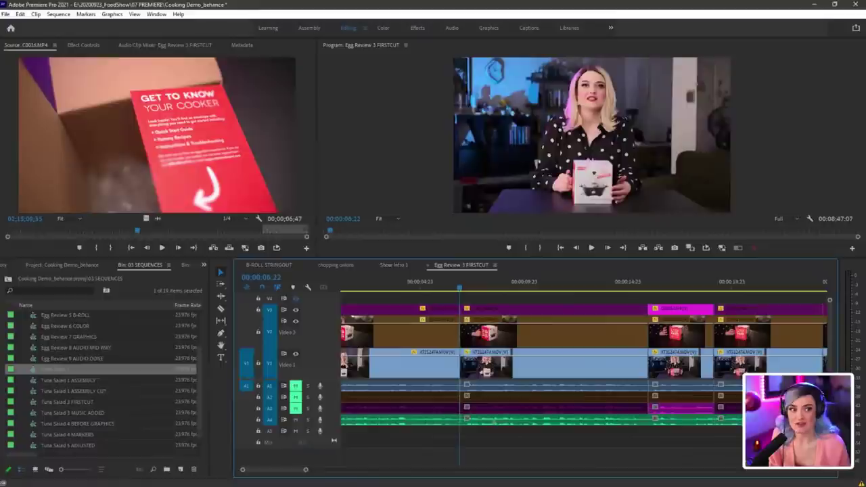
left_click_drag(88, 369, 421, 341)
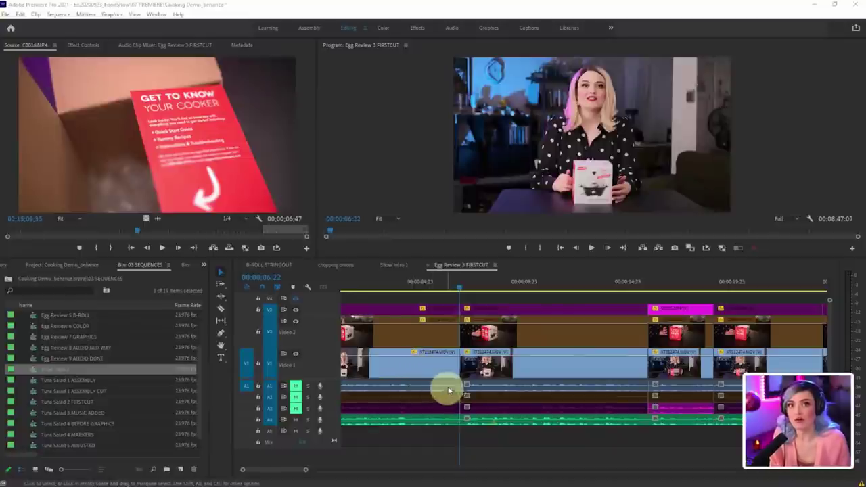
left_click_drag(31, 369, 462, 294)
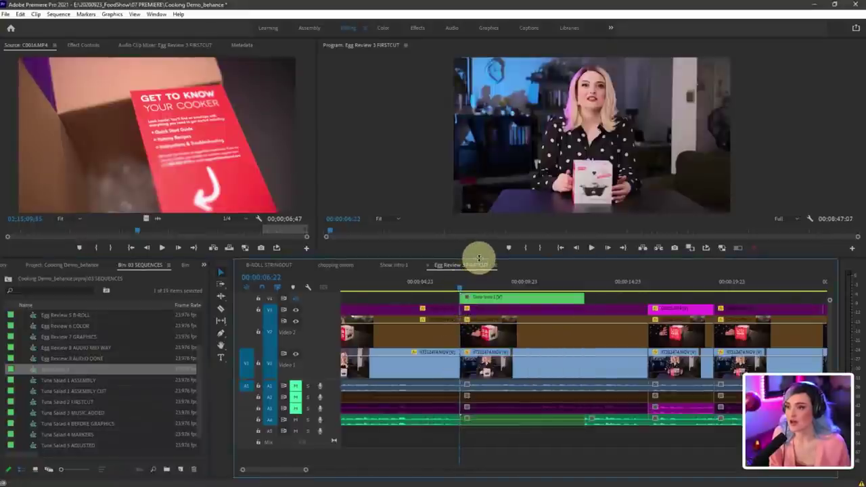
Step: Make the timeline area taller and select the nested Show Intro 1 clip to examine its audio on A4
left_click_drag(479, 258, 487, 202)
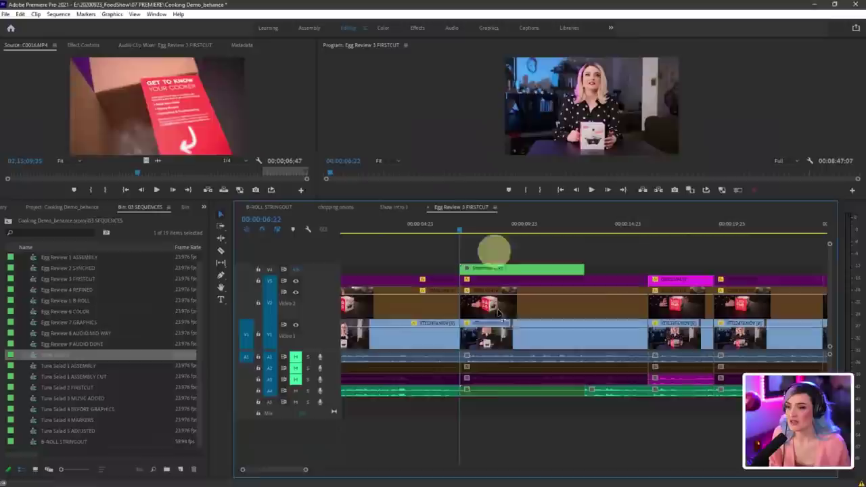
left_click(480, 387)
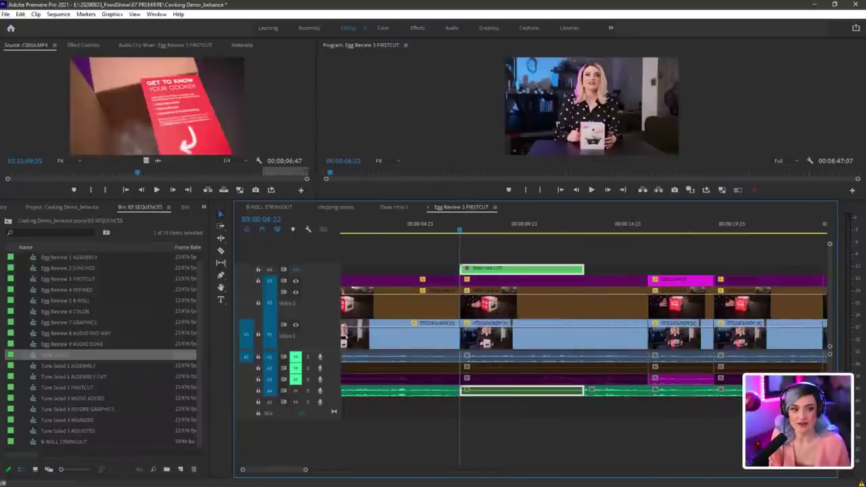
mouse_move(592, 386)
left_mouse_down()
mouse_move(437, 381)
mouse_move(609, 398)
left_mouse_up()
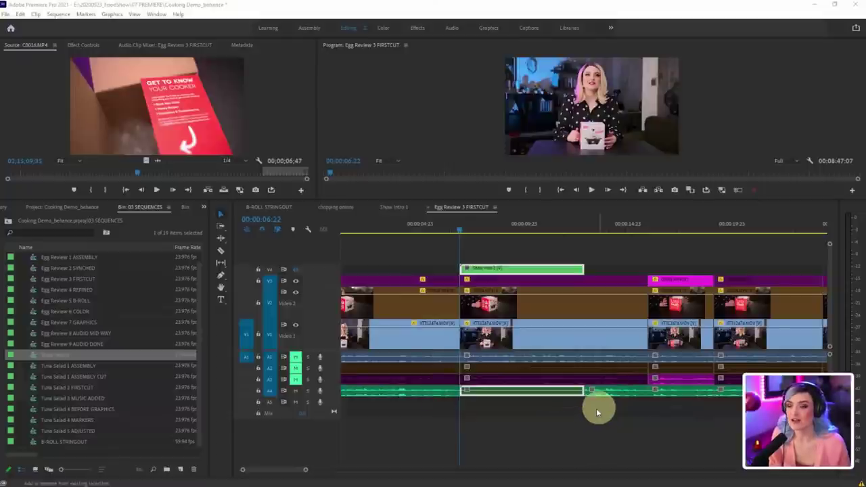
Step: Open the Show Intro 1 sequence and examine its audio tracks
left_click(392, 205)
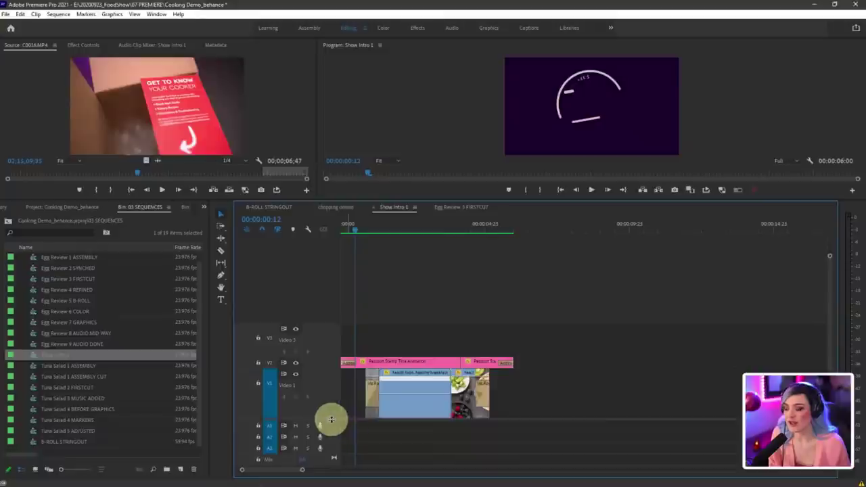
left_click_drag(332, 420, 332, 350)
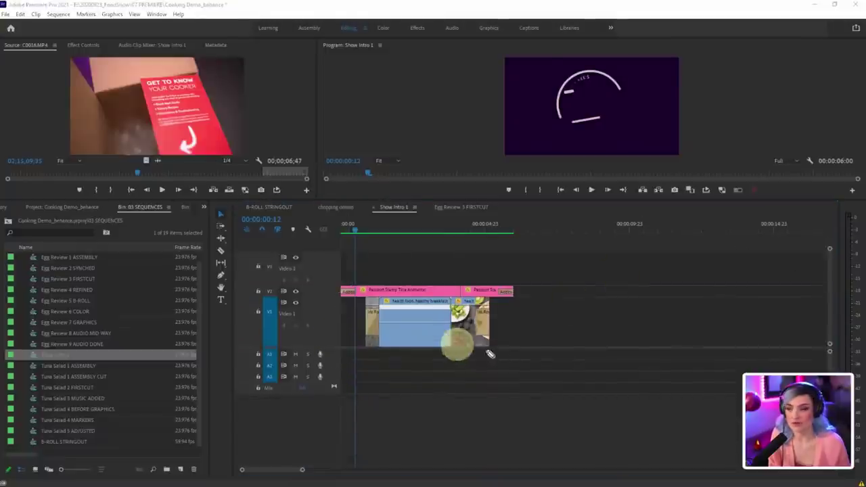
mouse_move(520, 348)
left_mouse_down()
mouse_move(434, 340)
mouse_move(262, 358)
mouse_move(526, 356)
left_mouse_up()
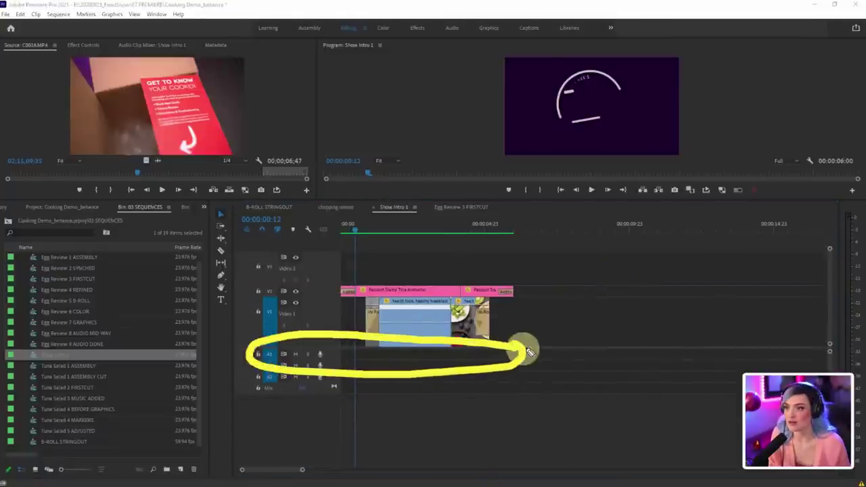
Step: Return to Egg Review 3 FIRSTCUT and undo the placement of the nested Show Intro 1 clip
left_click(460, 207)
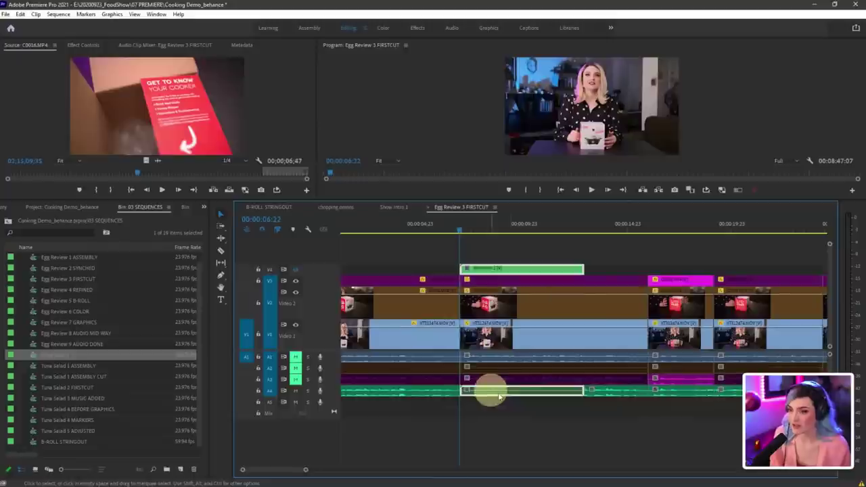
key("Delete")
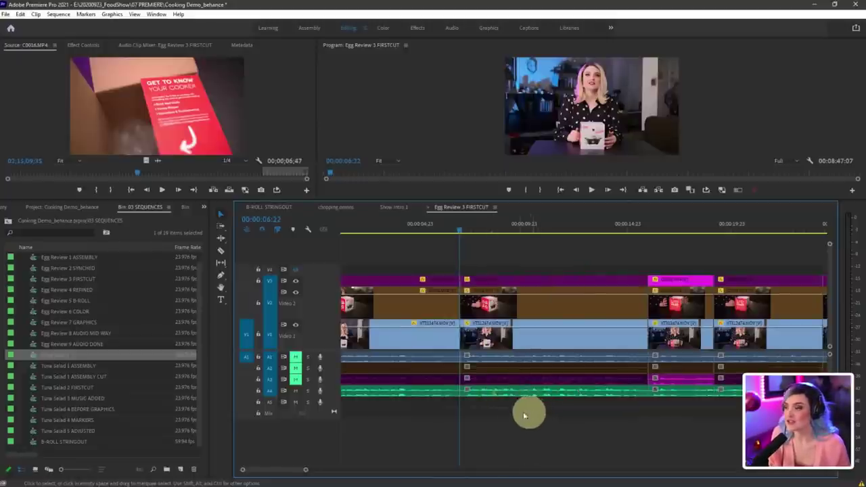
Step: Lock audio tracks A1 to A4 and place Show Intro 1 on V4 and A5 at 00:00:06:22
left_click(259, 362)
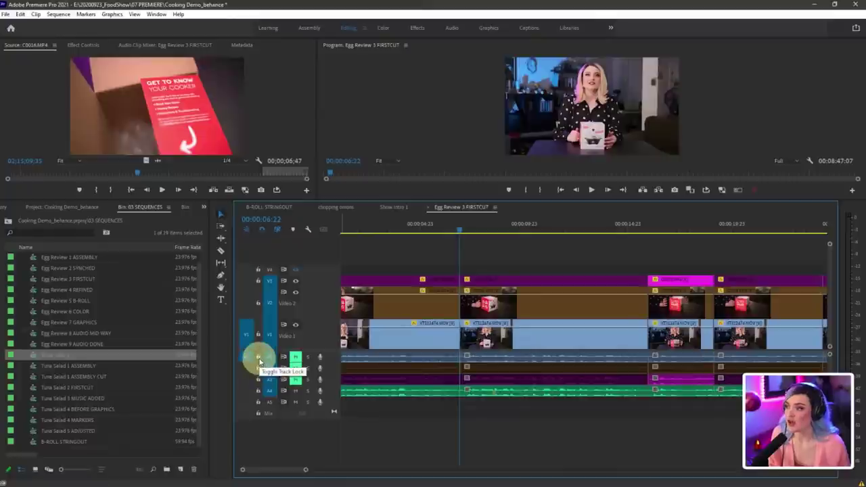
left_click(259, 358)
left_click(260, 369)
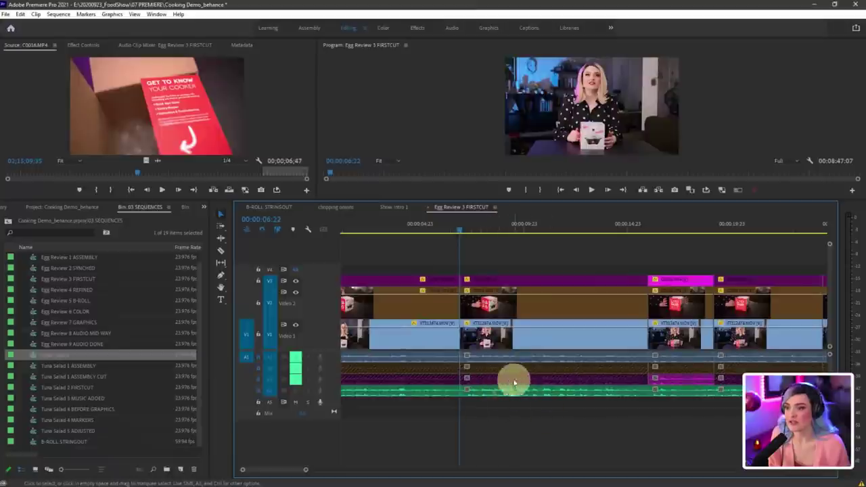
left_click_drag(34, 353, 460, 268)
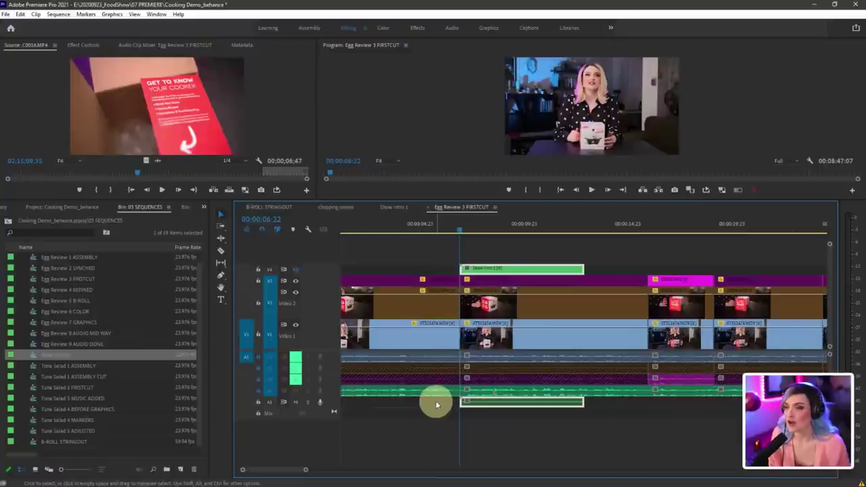
Step: Remove the Show Intro 1 clip just placed and unlock audio tracks A1 to A4
key("Delete")
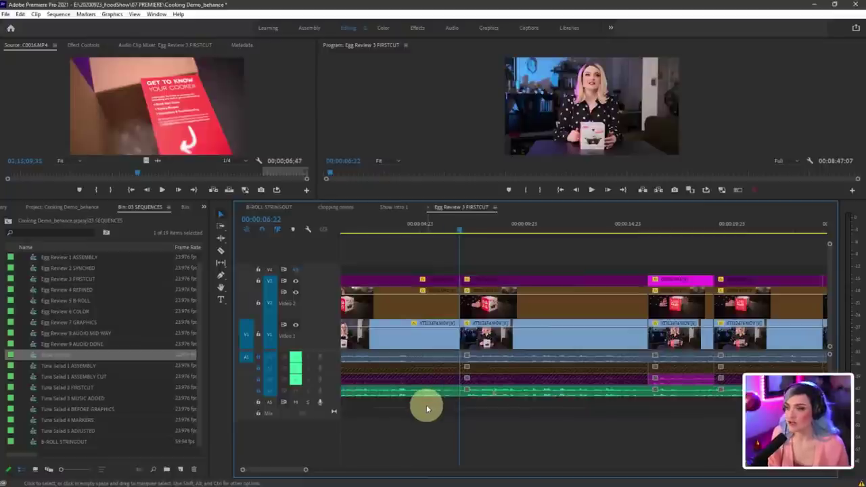
left_click(259, 358)
left_click(259, 368)
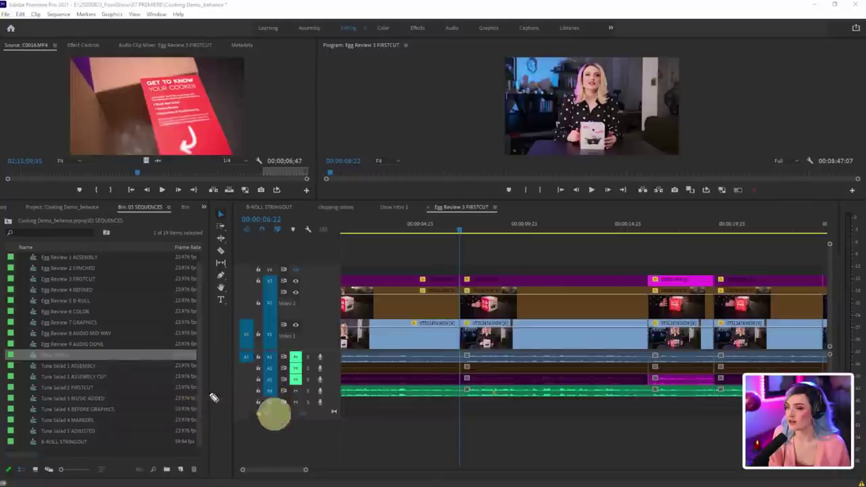
mouse_move(210, 387)
left_mouse_down()
mouse_move(236, 395)
mouse_move(243, 387)
mouse_move(253, 401)
mouse_move(243, 416)
left_mouse_up()
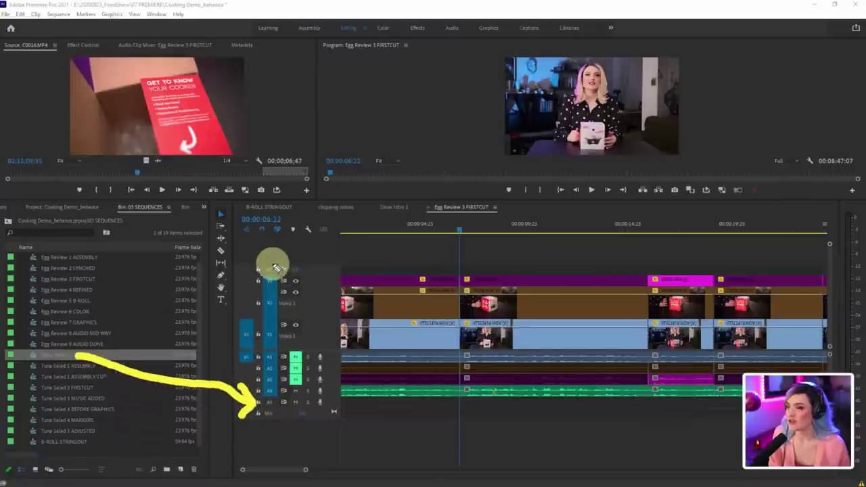
mouse_move(276, 258)
left_mouse_down()
mouse_move(269, 254)
mouse_move(256, 276)
mouse_move(284, 282)
mouse_move(274, 254)
left_mouse_up()
left_click_drag(73, 350, 236, 255)
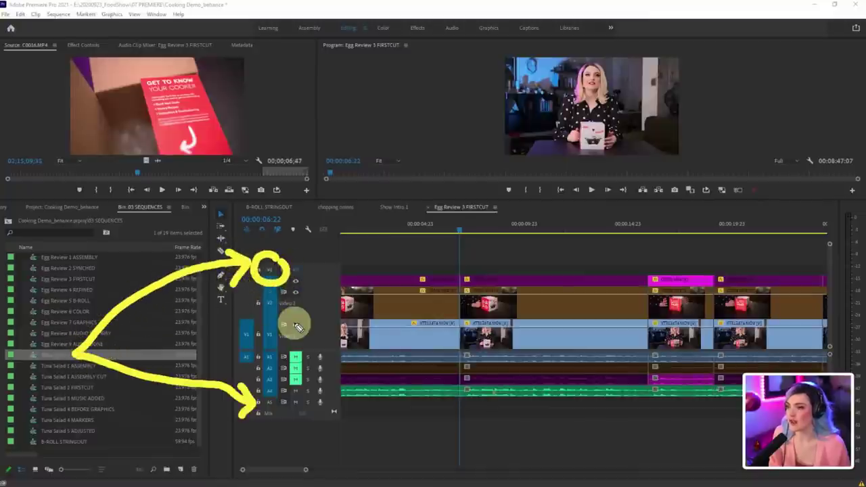
key("Escape")
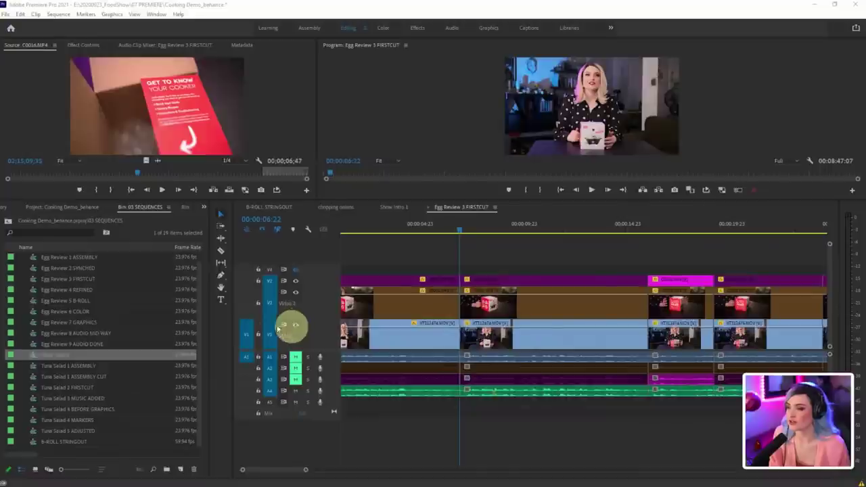
Step: Patch the source audio A1 to track A5 and the source video V1 to track V4
left_click(246, 402)
left_click(246, 271)
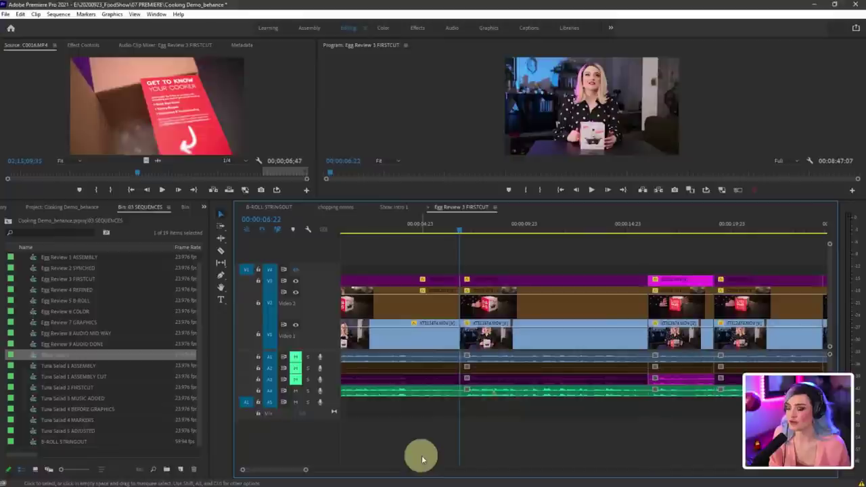
Step: Lock audio tracks A1 to A4 and unlock them again
left_click(258, 368)
left_click(258, 380)
left_click(259, 391)
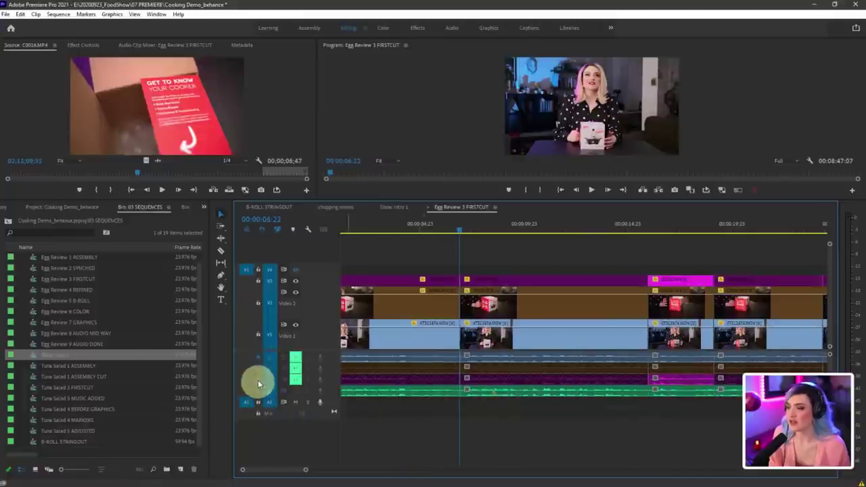
left_click(258, 390)
left_click(258, 380)
left_click(259, 368)
left_click(258, 357)
Step: Place the Show Intro 1 sequence from the bin on V4 and A5 at 00:00:06:22
left_click(33, 355)
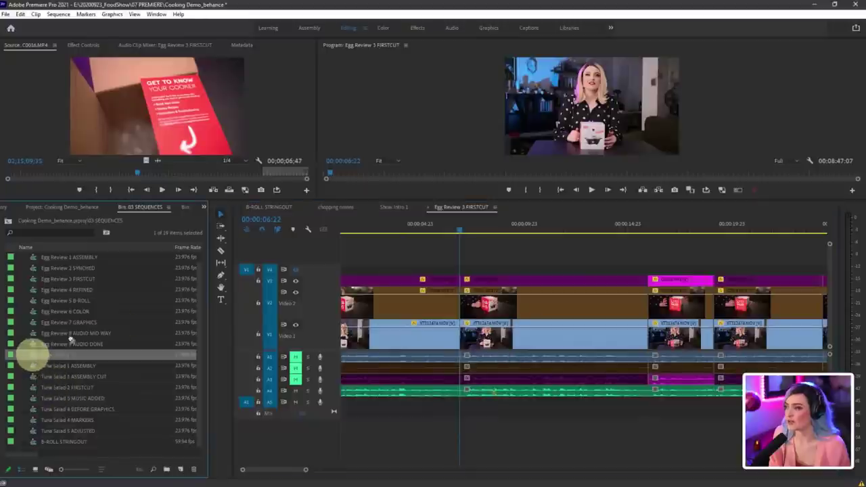
left_click_drag(32, 355, 463, 264)
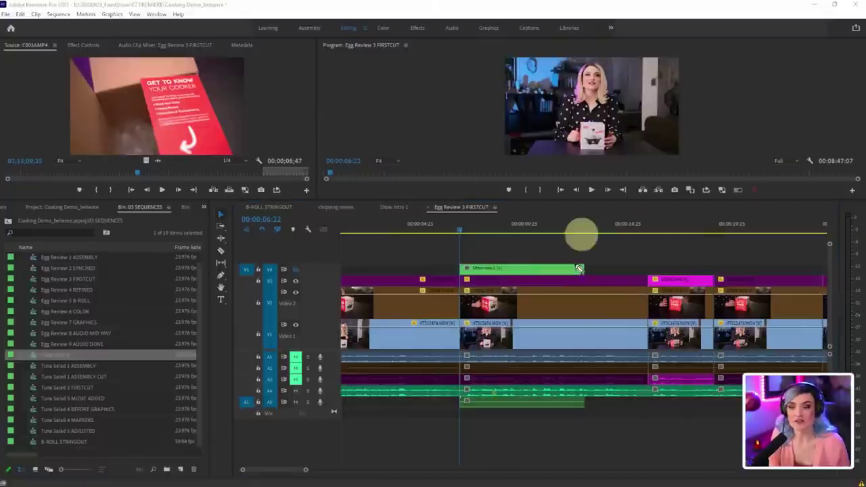
mouse_move(587, 257)
left_mouse_down()
mouse_move(457, 258)
mouse_move(452, 283)
left_mouse_up()
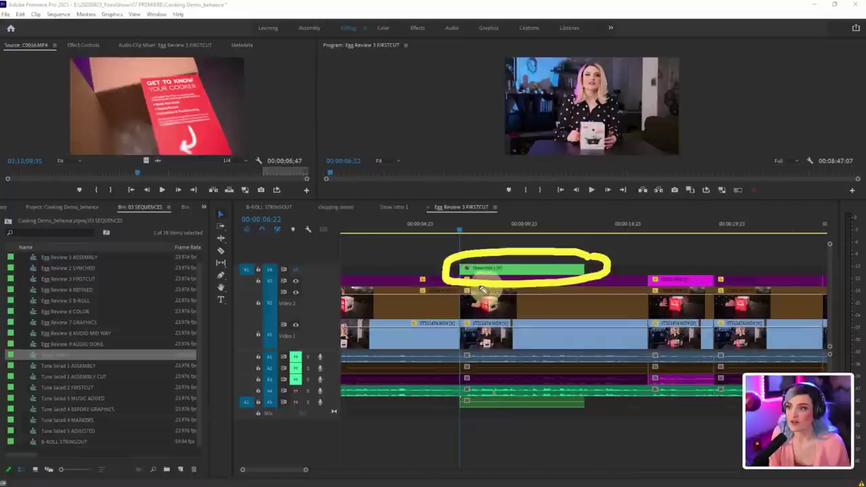
key("e")
left_click_drag(459, 274, 462, 357)
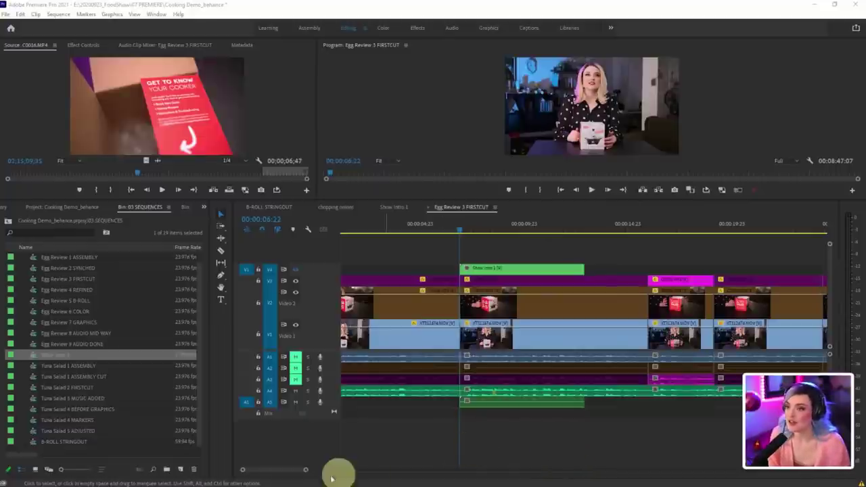
Step: Select every clip from 00:00:06:22 onward except Show Intro 1 and shift them to start at the end of the intro
left_click_drag(304, 472, 467, 468)
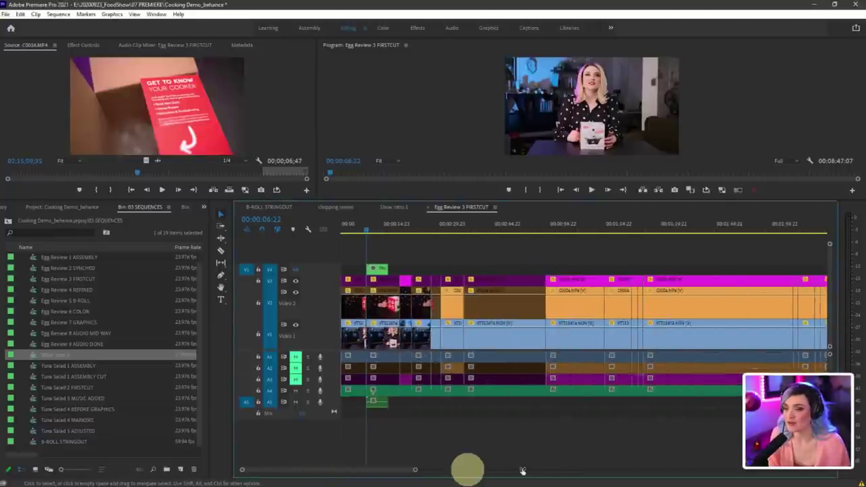
left_click_drag(549, 472, 705, 474)
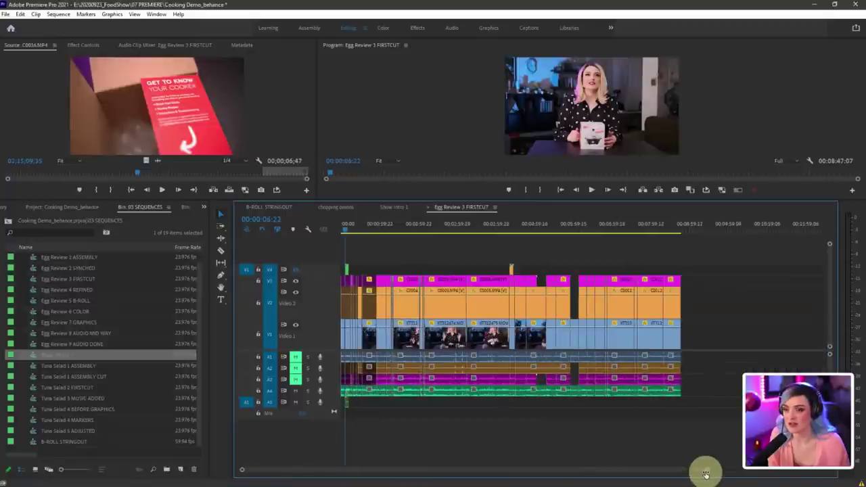
left_click(756, 246)
left_click_drag(753, 252, 349, 402)
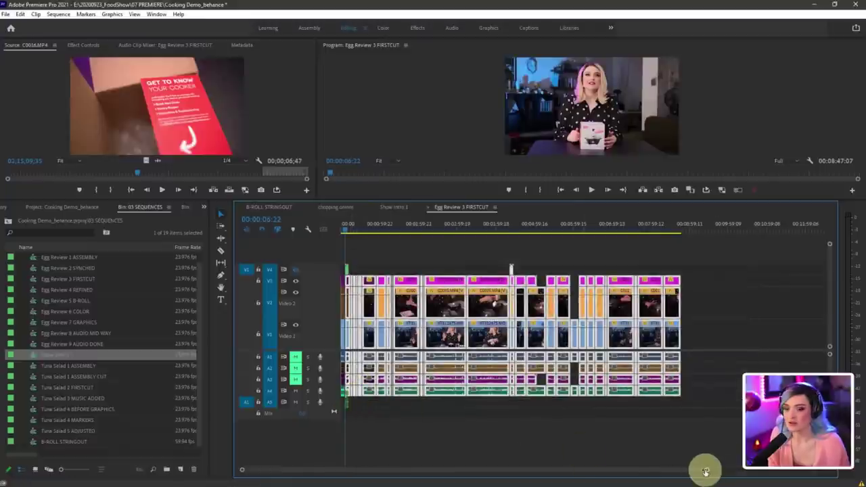
left_click_drag(705, 471, 522, 470)
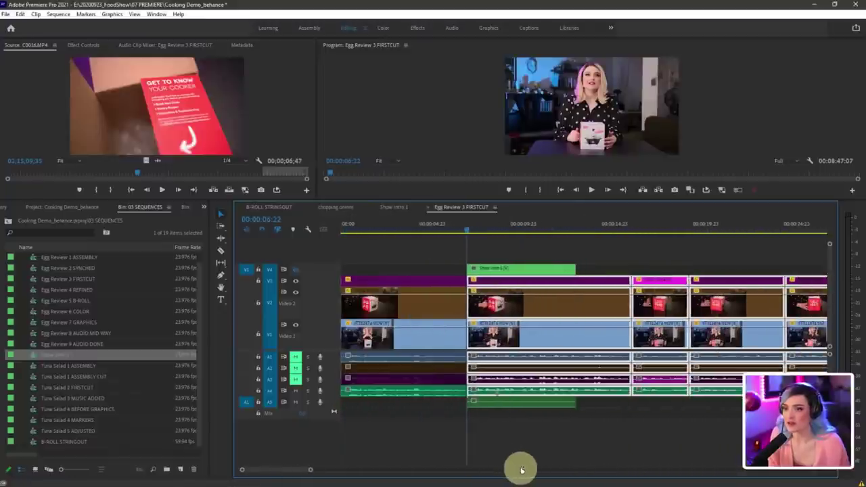
left_click_drag(481, 283, 594, 290)
Step: Try moving Show Intro 1 down to V1 and A1 in the gap, and undo this along with the clip shift
left_click(523, 271)
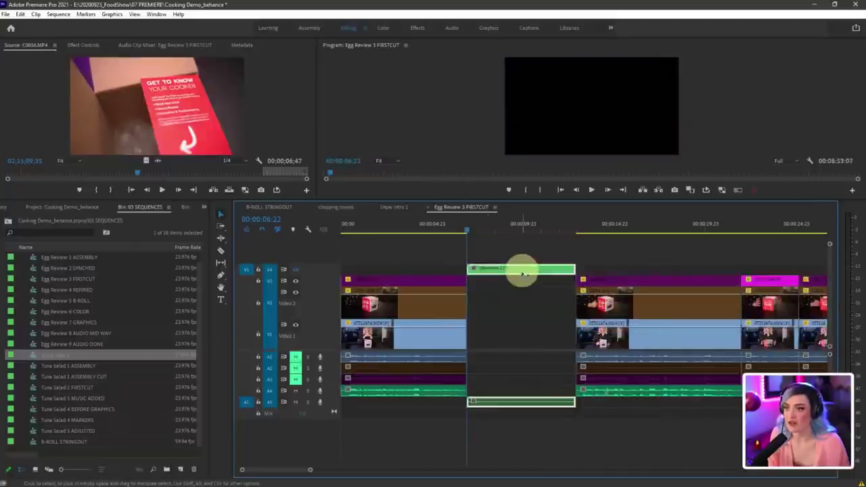
left_click_drag(522, 272, 529, 365)
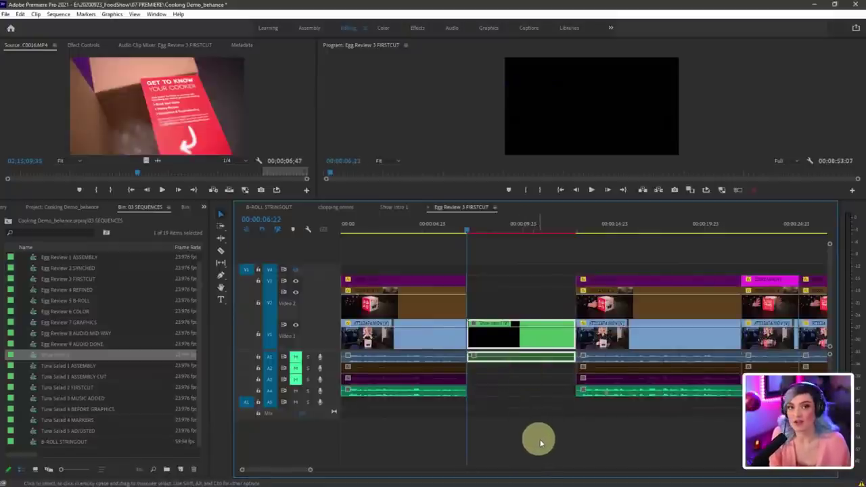
key("ctrl+z")
key("ctrl+z")
key("ctrl+z")
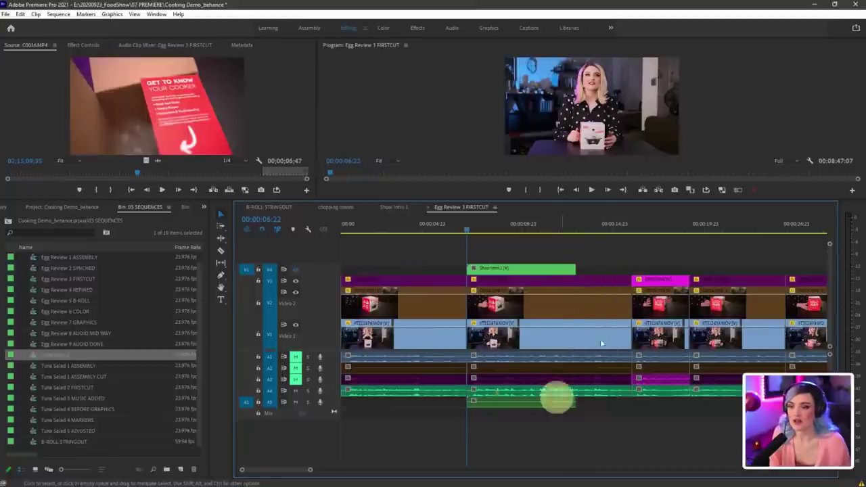
Step: Select all clips from 00:00:06:22 onward except Show Intro 1 with the Track Select Forward tool and return to the Selection tool
key("a")
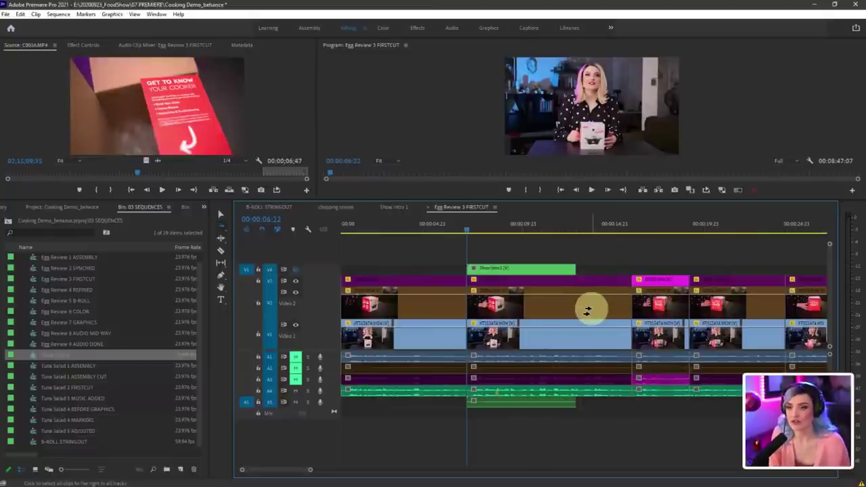
left_click(598, 306)
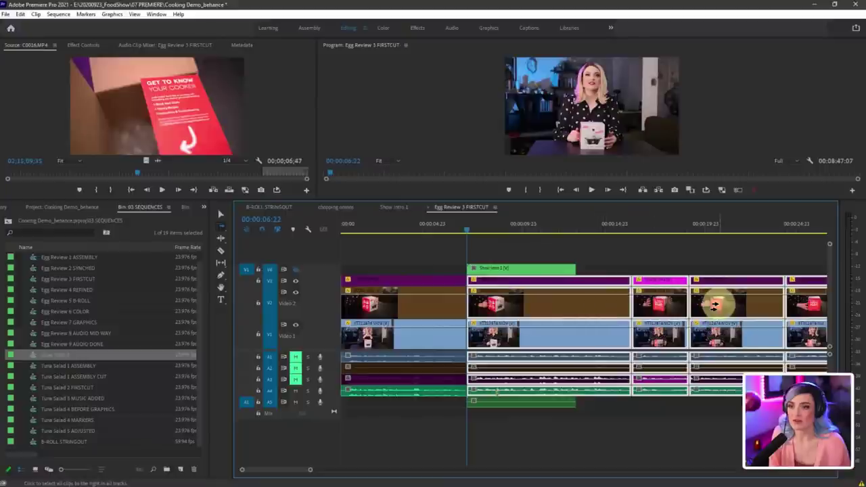
left_click(714, 305)
left_click(416, 309)
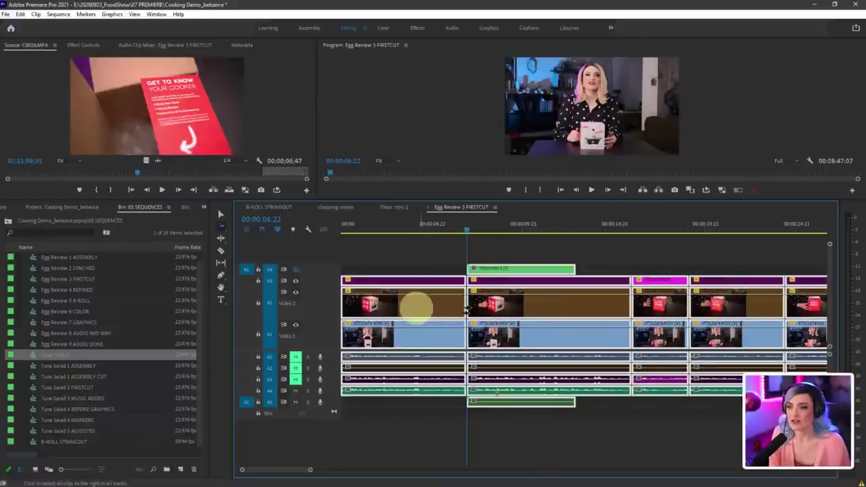
left_click(551, 309)
left_click(644, 305)
left_click(735, 306)
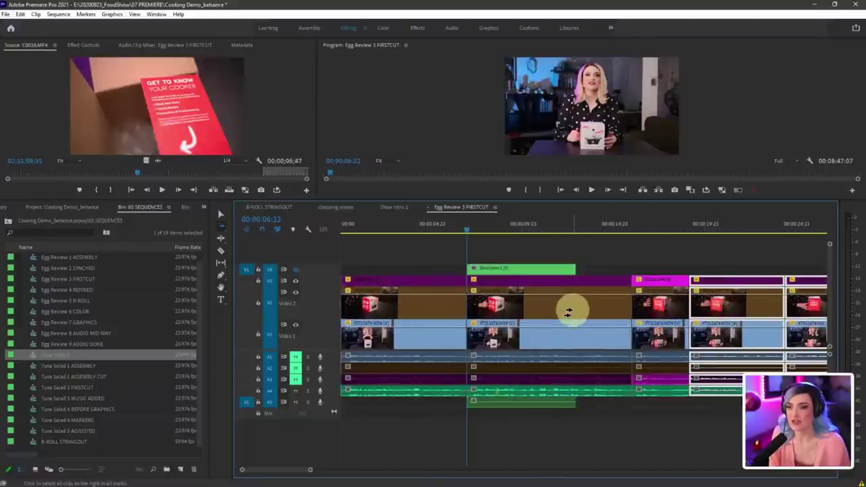
left_click(588, 309)
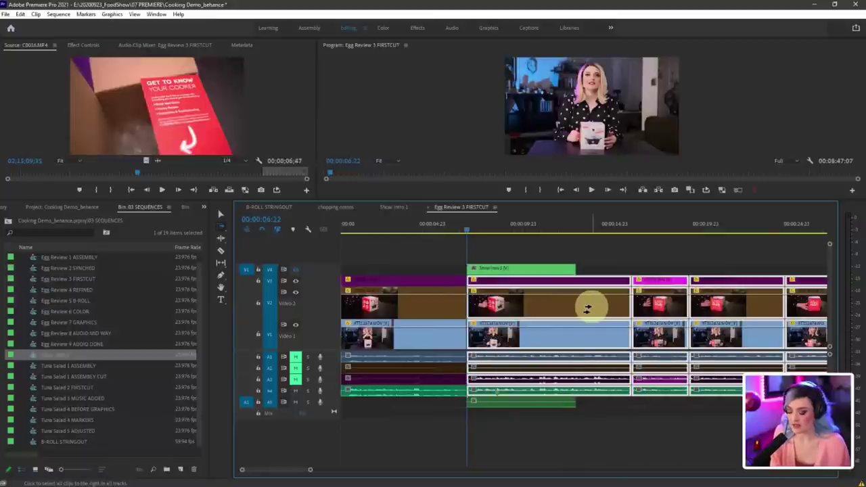
key("v")
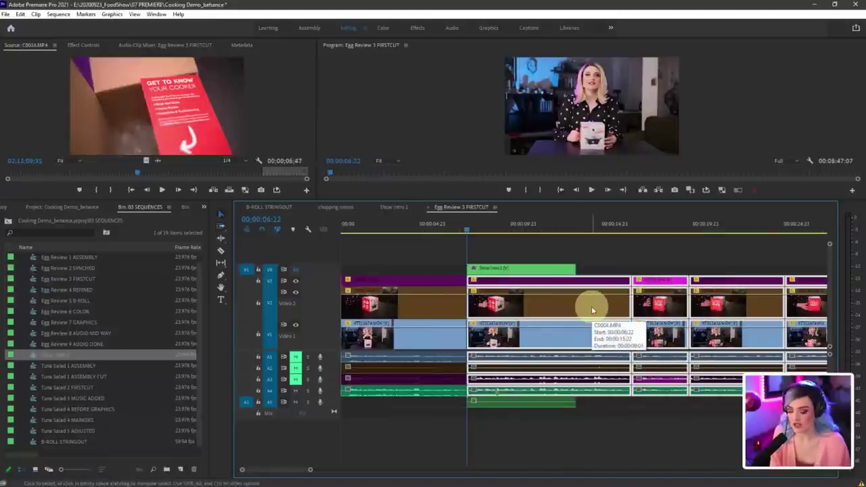
Step: Try shifting the selected clips to the end of Show Intro 1 and moving the intro to V1 and A1, and undo both moves
left_click_drag(499, 305, 589, 301)
left_click_drag(521, 269, 524, 358)
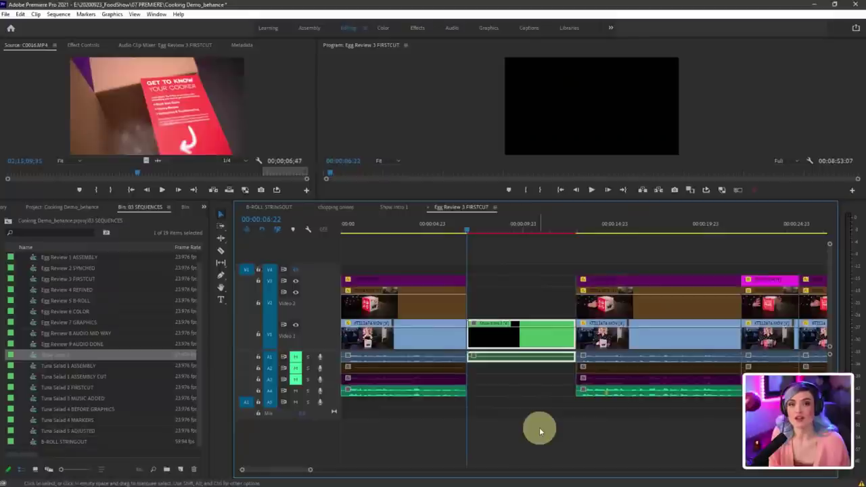
key("ctrl+z")
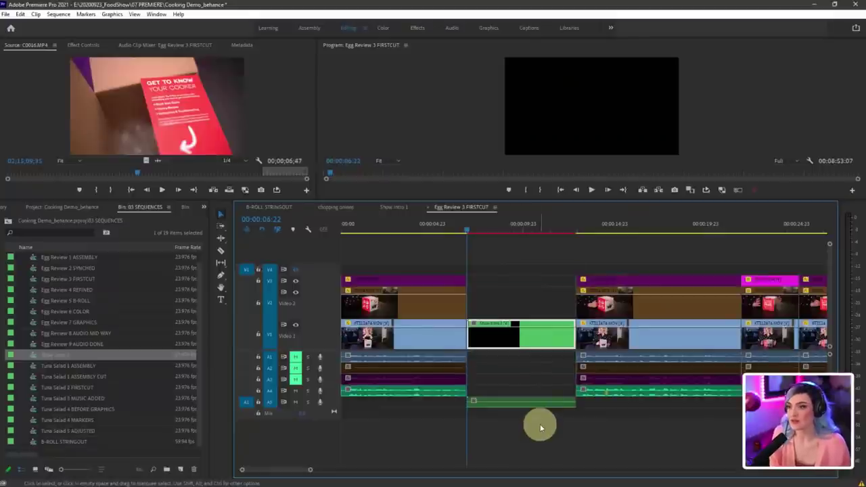
key("ctrl+z")
Step: Remove Show Intro 1 from V4 and A5, and try both inserting and overwriting it on V2 and A3 at 00:00:06:22, undoing each attempt
left_click(519, 270)
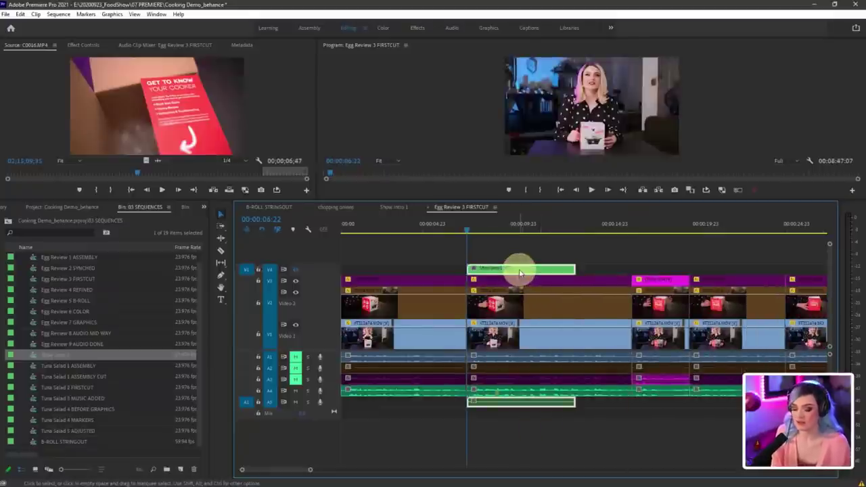
key("Delete")
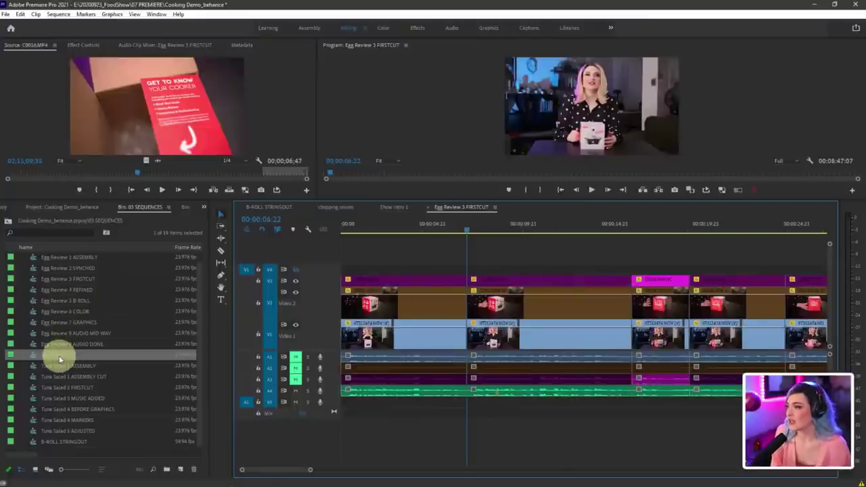
left_click_drag(59, 359, 474, 320)
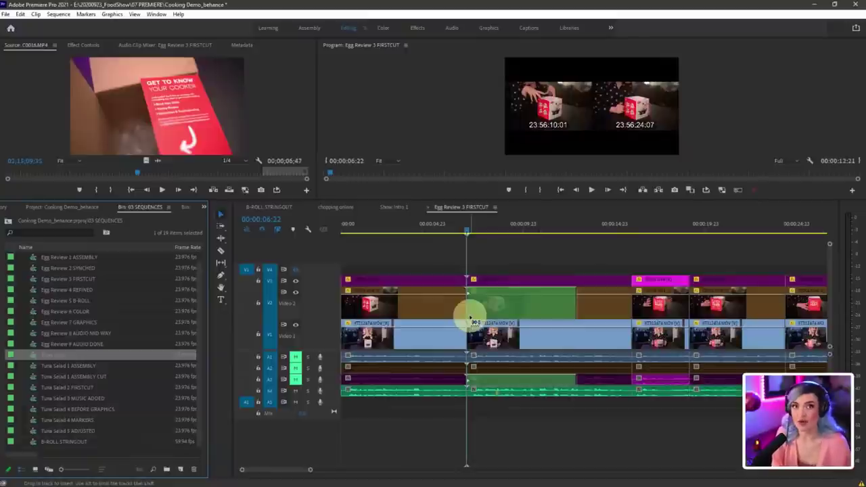
left_click_drag(474, 321, 469, 313)
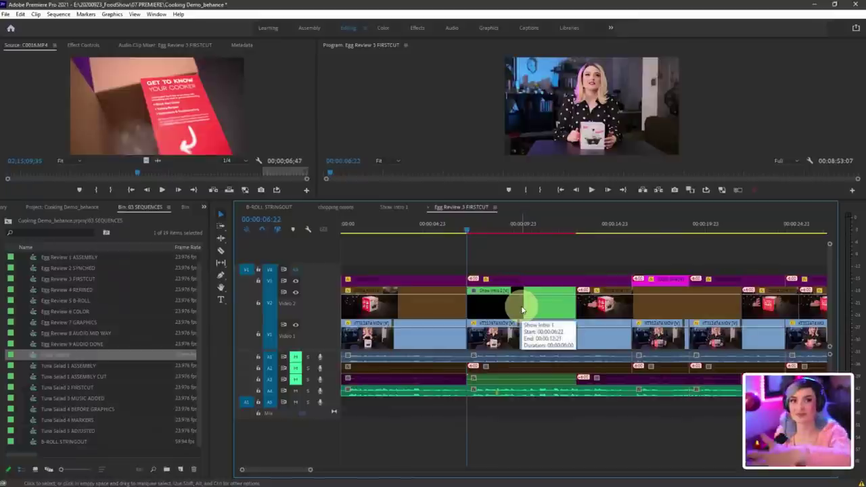
key("ctrl+z")
left_click_drag(40, 356, 470, 306)
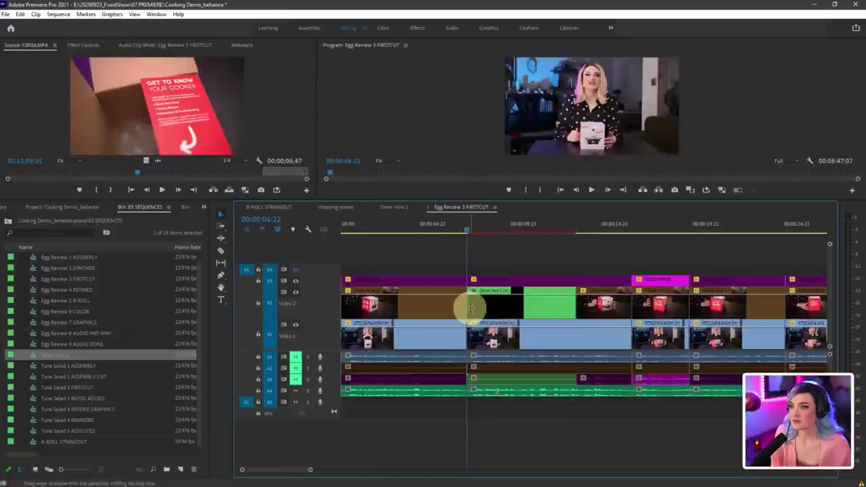
key("ctrl+z")
Step: Place Show Intro 1 on V4 and A5 at 00:00:06:22 and shift all clips beneath and after it to start at its end
left_click_drag(40, 353, 473, 266)
key("a")
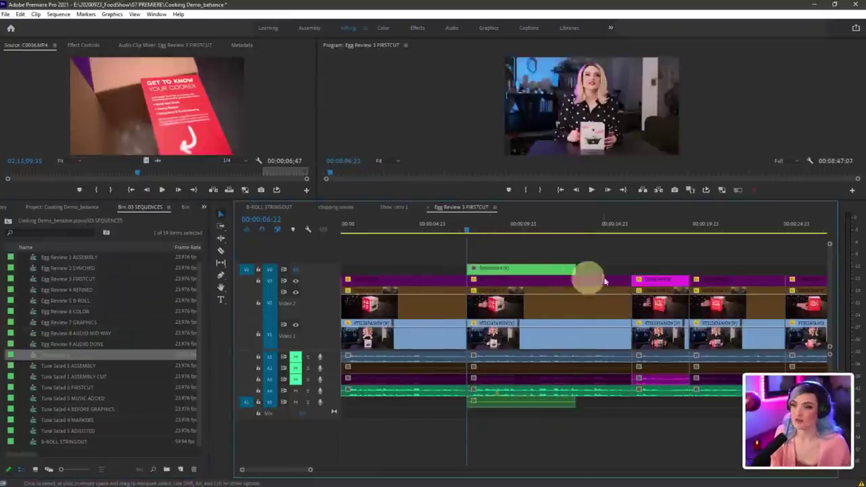
left_click(596, 284)
left_click_drag(596, 284, 624, 284)
Step: Move Show Intro 1 down to V1 and A1 so that it fills the gap between the clips
left_click_drag(470, 271, 504, 360)
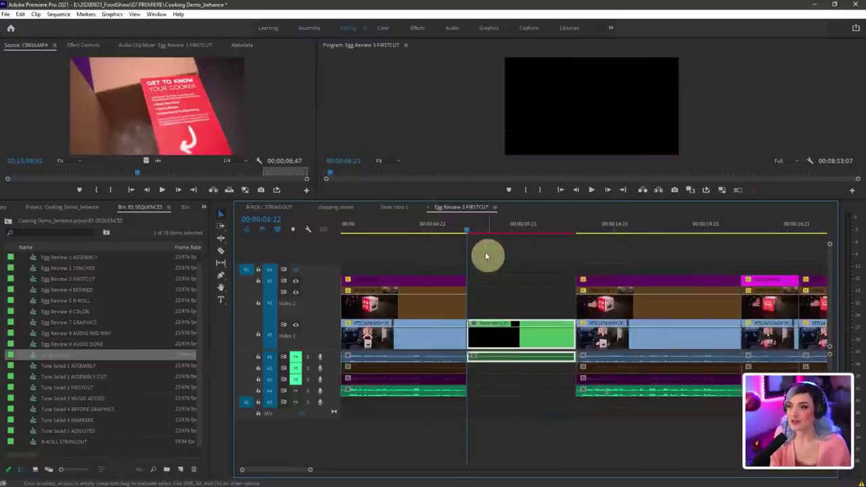
left_click(496, 280)
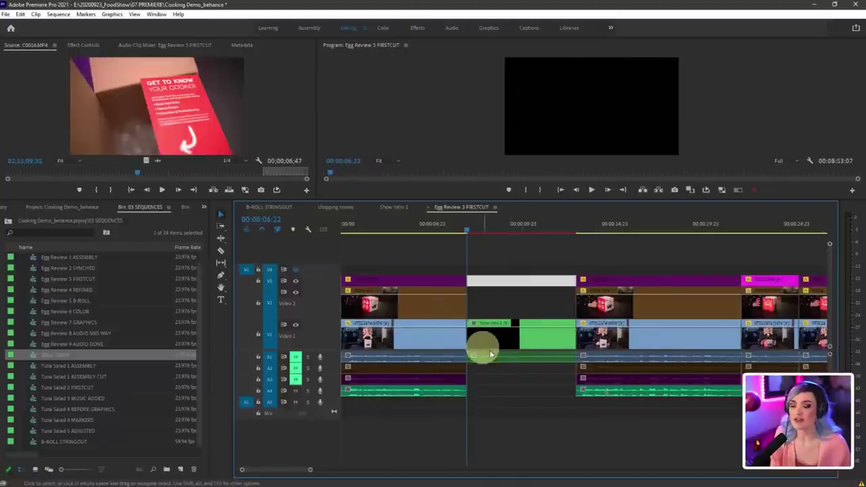
Step: Preview the nested intro at 00:00:08:03 and enlarge the program monitor to examine its framing
left_click_drag(476, 233, 478, 235)
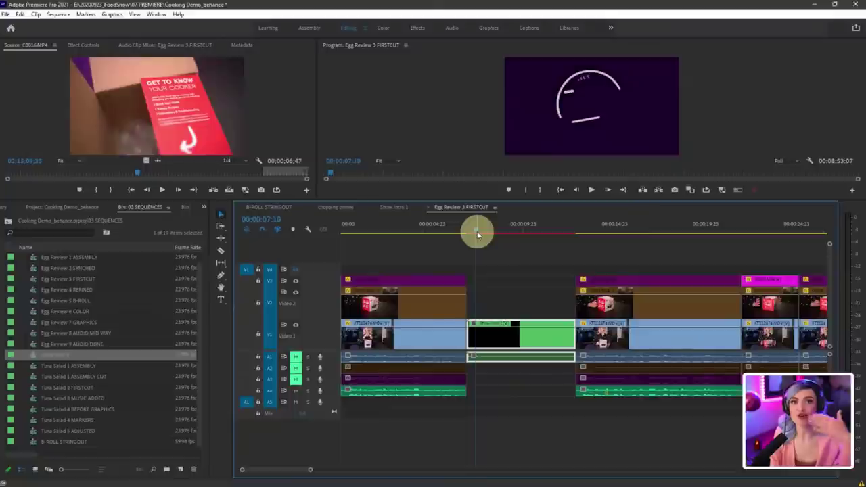
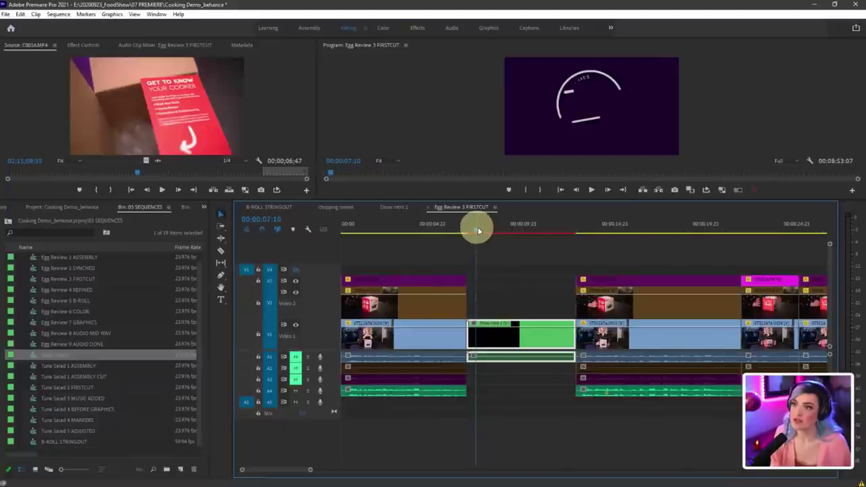
left_click_drag(478, 228, 490, 229)
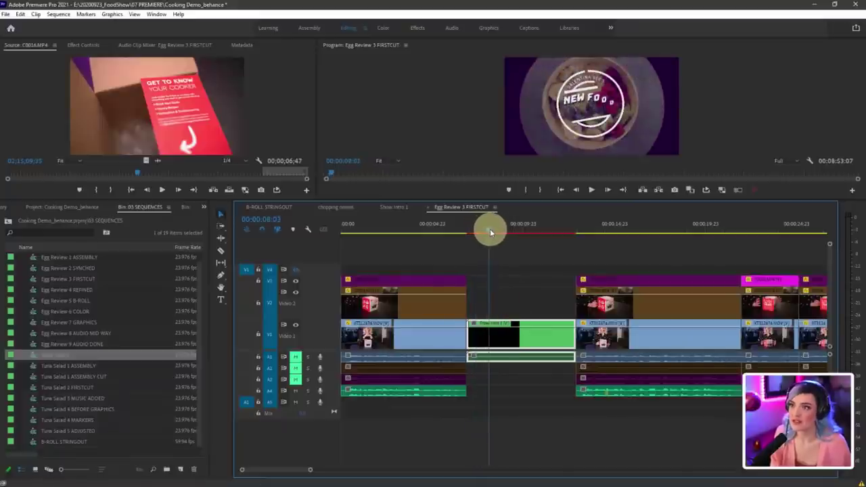
left_click_drag(420, 202, 396, 277)
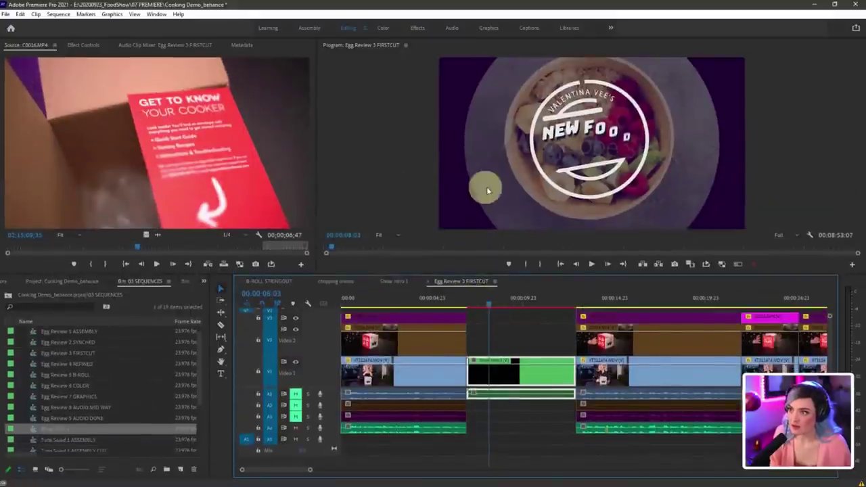
mouse_move(504, 56)
left_mouse_down()
mouse_move(464, 118)
mouse_move(536, 239)
left_mouse_up()
mouse_move(672, 51)
left_mouse_down()
mouse_move(719, 178)
mouse_move(695, 238)
left_mouse_up()
mouse_move(717, 85)
left_mouse_down()
mouse_move(734, 82)
mouse_move(725, 91)
left_mouse_up()
left_click_drag(747, 54, 746, 241)
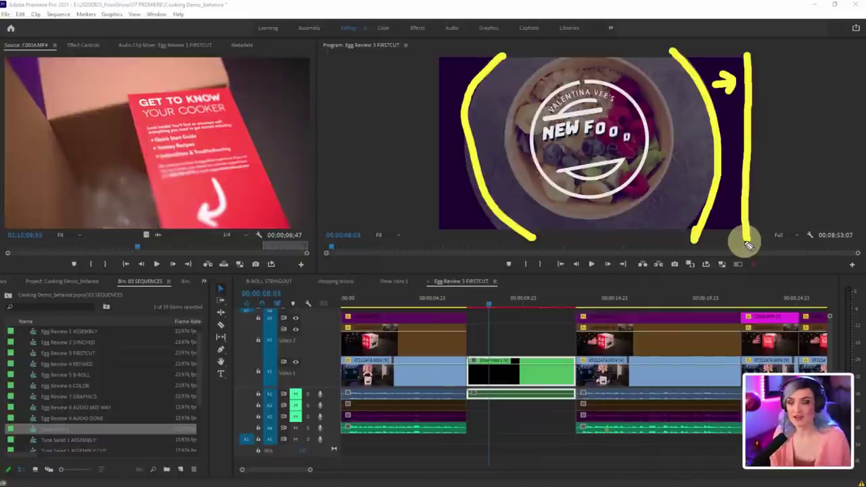
left_click_drag(510, 325, 524, 432)
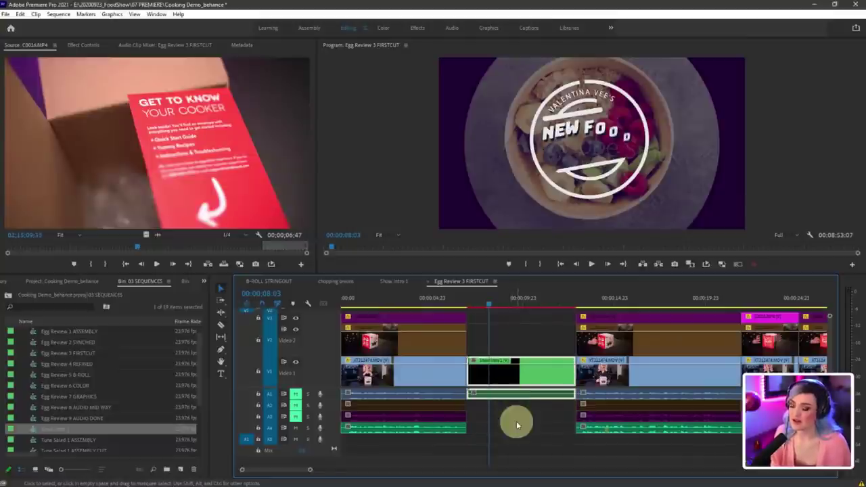
Step: Increase the height of audio track A1 and delete only the audio portion of the nested Show Intro 1 clip
left_click_drag(329, 399, 329, 425)
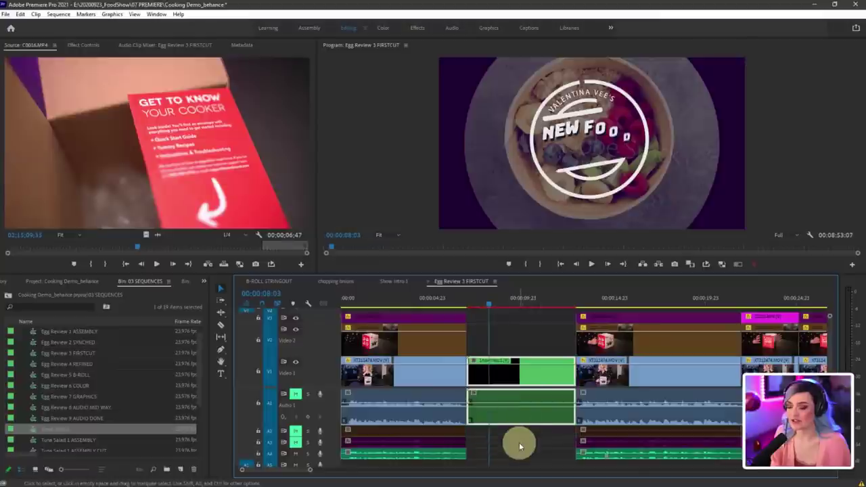
left_click(519, 443)
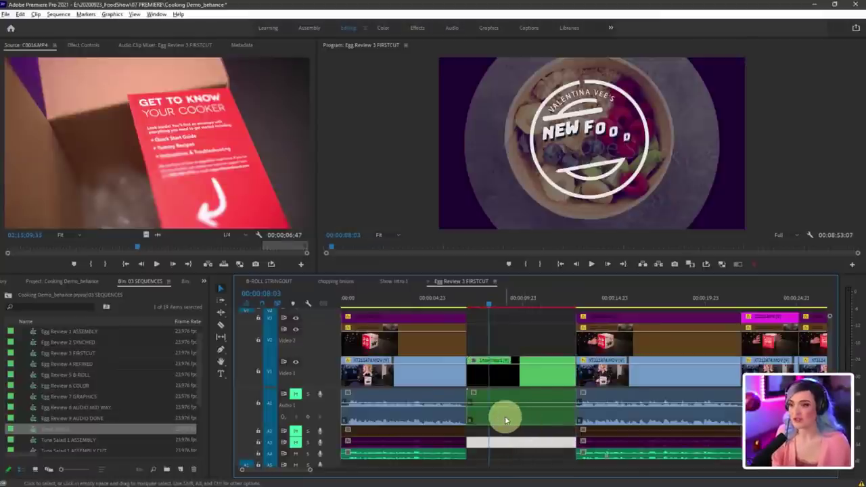
left_click(505, 421)
left_click(527, 453)
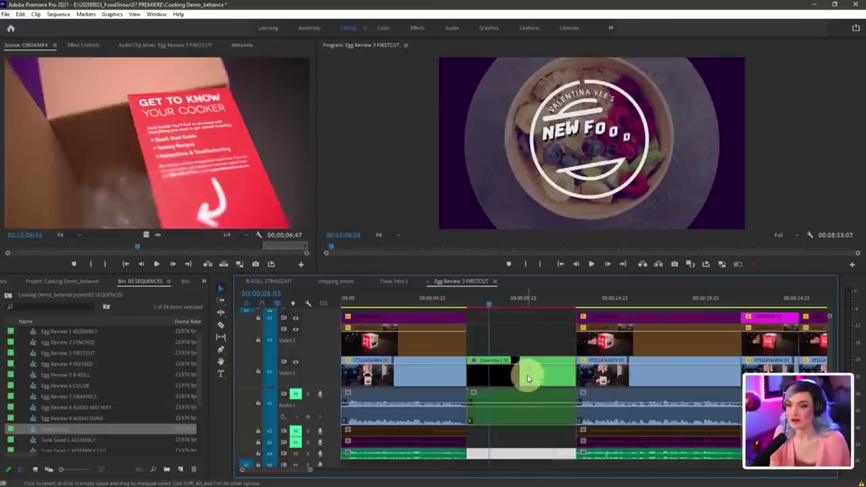
left_click(528, 377)
left_click(528, 445)
left_click(526, 381)
left_click(523, 440)
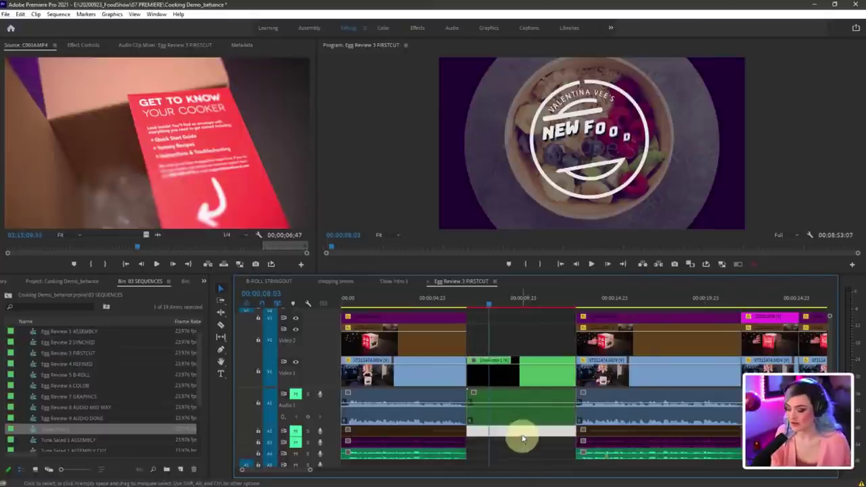
left_click(508, 400, "alt")
key("Delete")
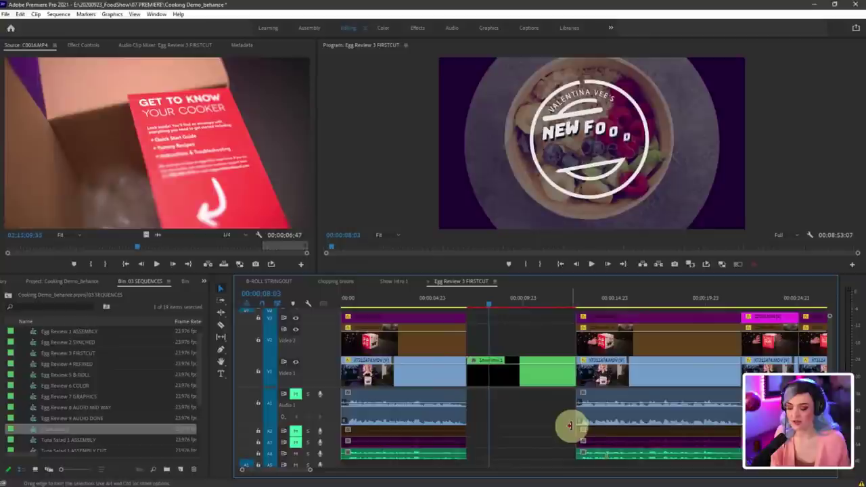
Step: Move the nested Show Intro 1 clip from V1 up to V4 above the gap, adjusting the video track heights
scroll(417, 315, "up", 1)
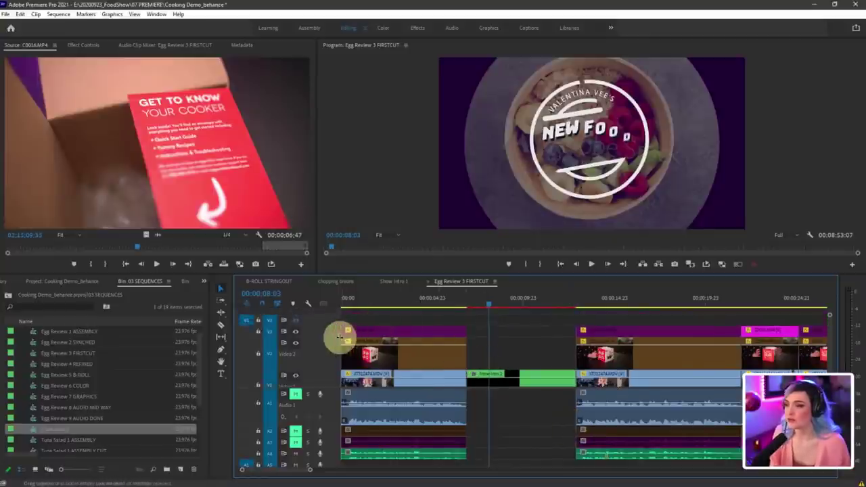
left_click_drag(332, 337, 332, 355)
left_click_drag(510, 366, 487, 320)
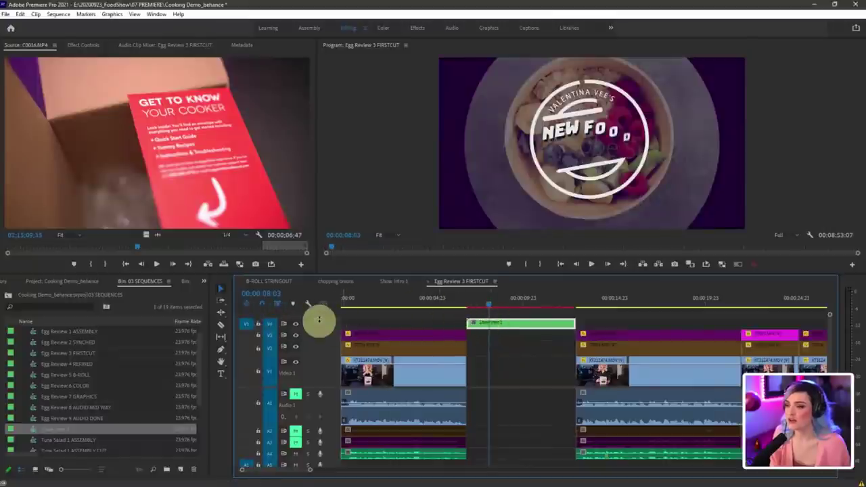
left_click_drag(319, 319, 320, 309)
scroll(458, 337, "up", 1)
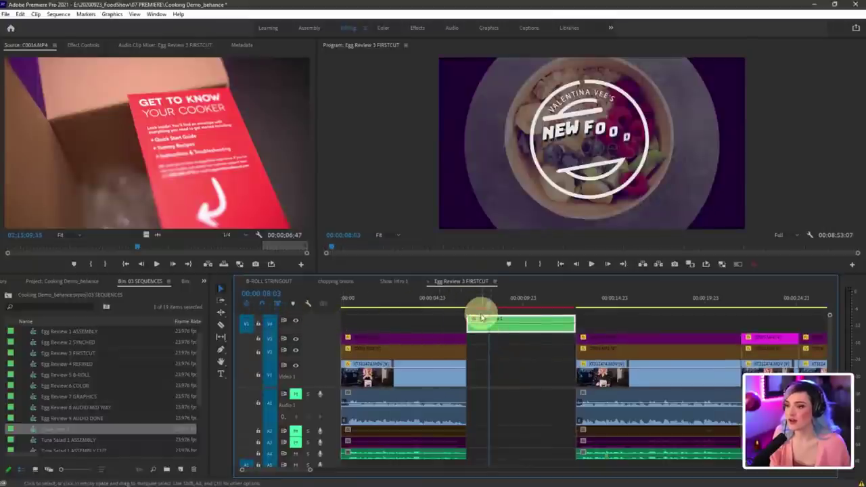
Step: Shift Show Intro 1 earlier on V4 to overlap the end of the preceding clips, and preview the overlap at 00:00:06:20 and 00:00:07:01
left_click_drag(474, 321, 511, 330)
left_click_drag(468, 303, 465, 305)
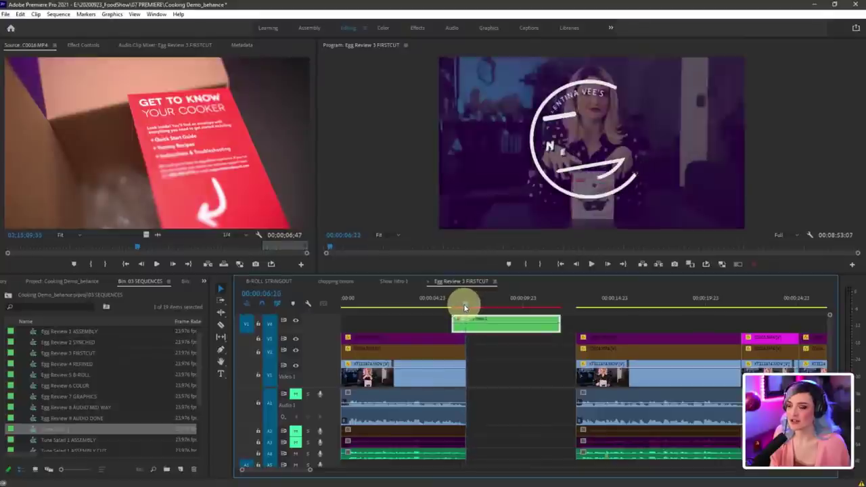
left_click(497, 354)
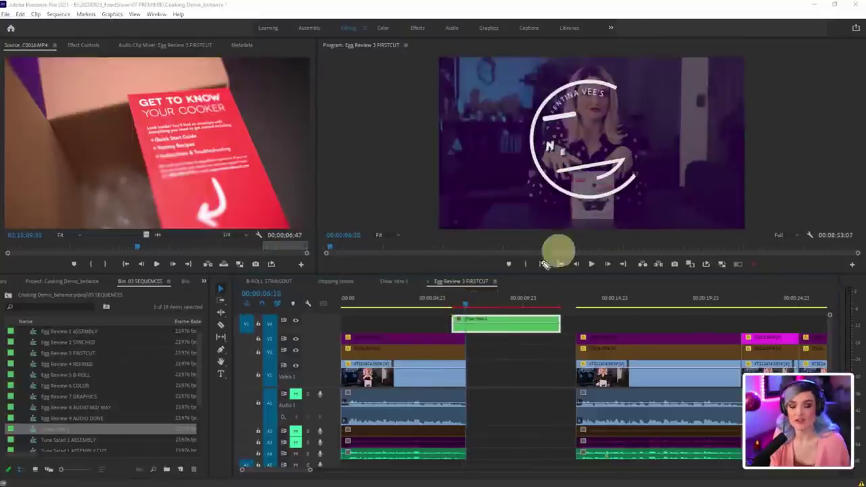
mouse_move(475, 332)
left_mouse_down()
mouse_move(455, 333)
mouse_move(477, 367)
mouse_move(476, 333)
mouse_move(484, 332)
left_mouse_up()
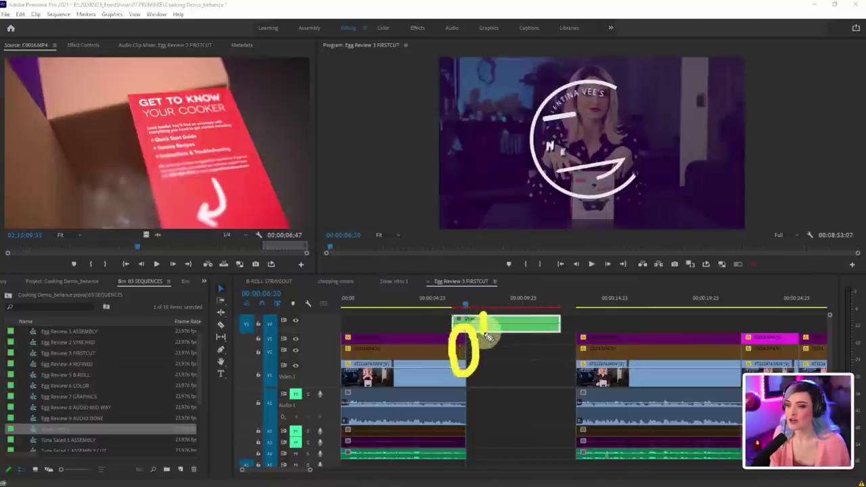
key("Escape")
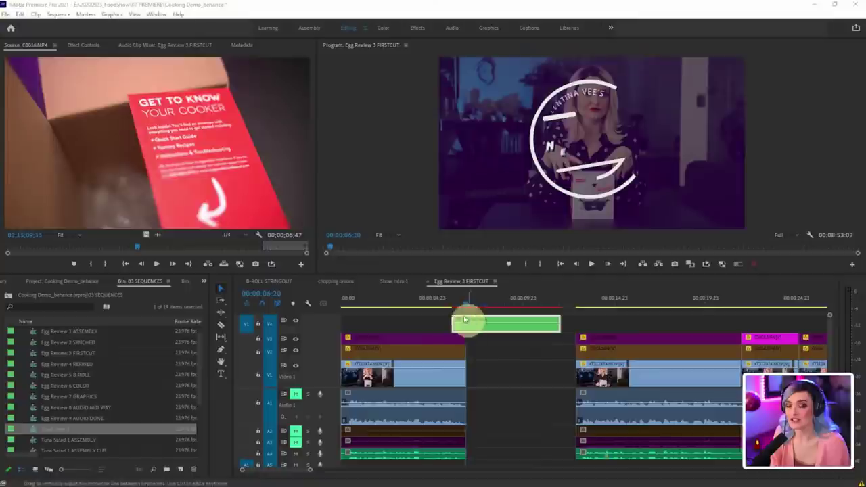
left_click(465, 304)
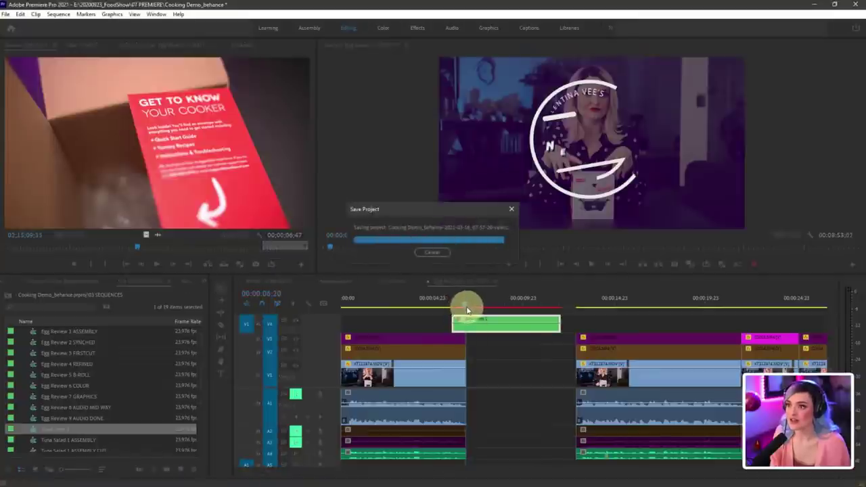
left_click(471, 306)
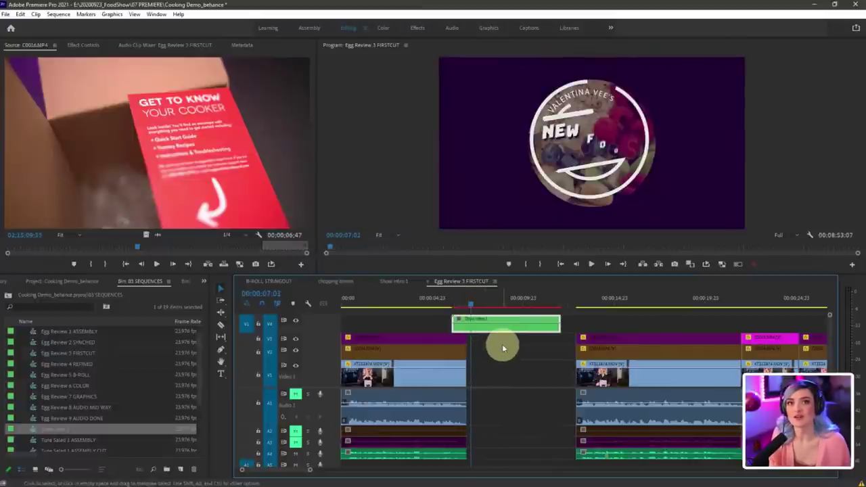
Step: Collapse V1, expand V4, and add a marker to the Show Intro 1 clip at 00:00:07:10
double_click(322, 366)
double_click(335, 323)
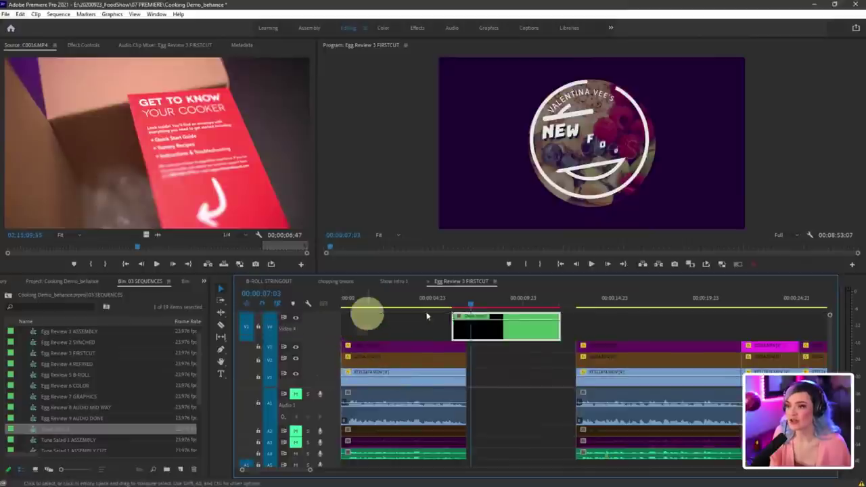
left_click_drag(473, 305, 476, 307)
left_click(532, 379)
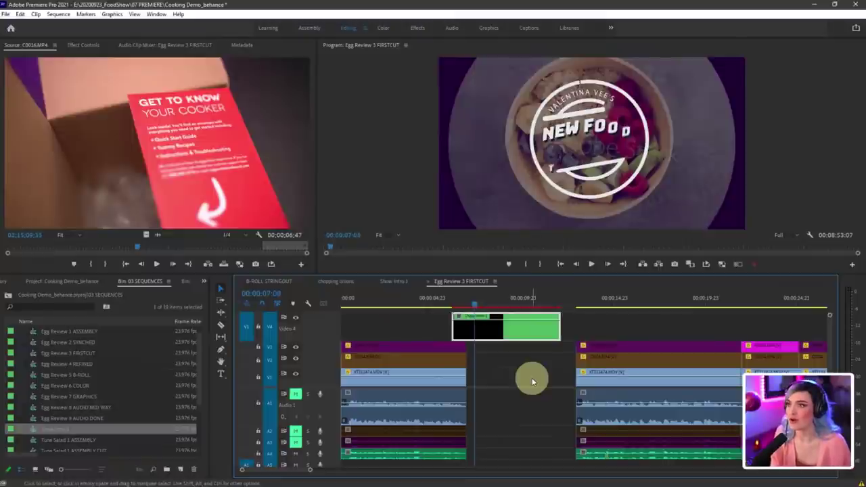
key("Right")
key("Right")
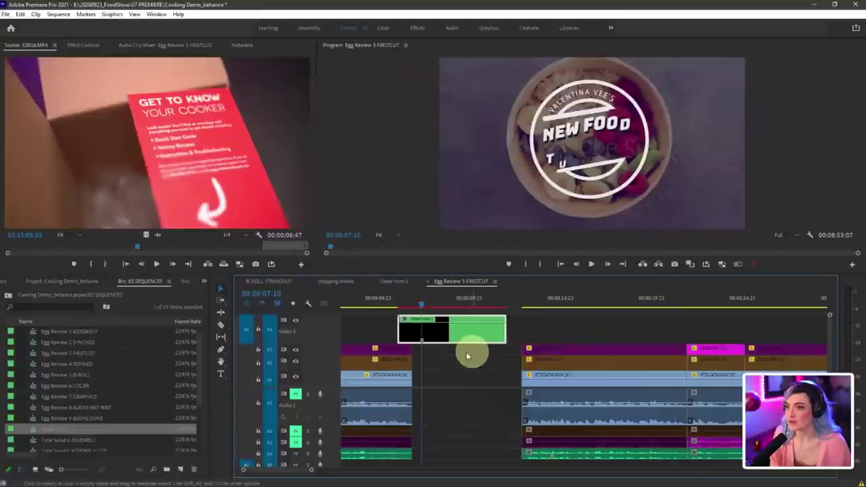
Step: Step back from 00:00:11:04 through the intro's closing animation and add a second marker to Show Intro 1 at 00:00:10:18
left_click_drag(471, 305, 491, 306)
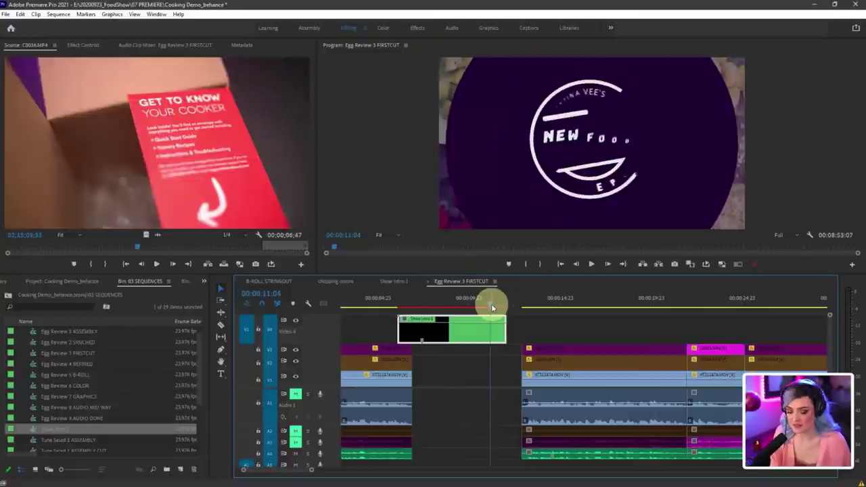
key("Left")
key("Left")
key("Left")
key("Left")
key("Left")
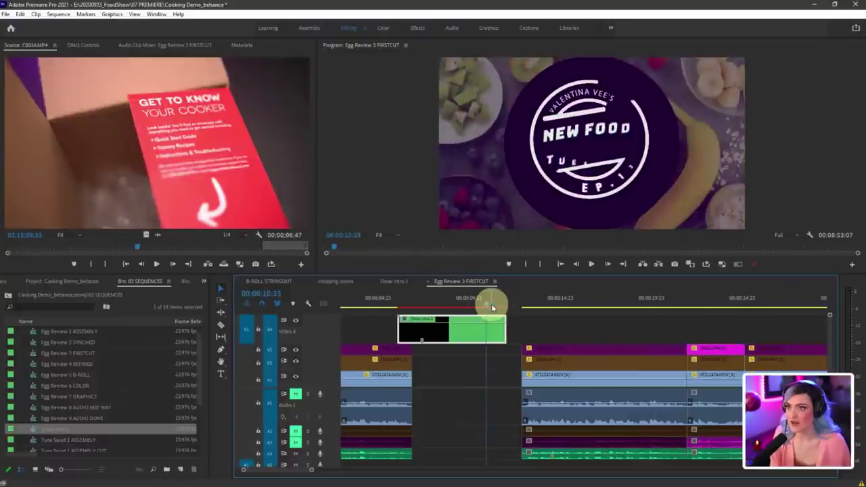
key("Left")
key("Left")
key("Left")
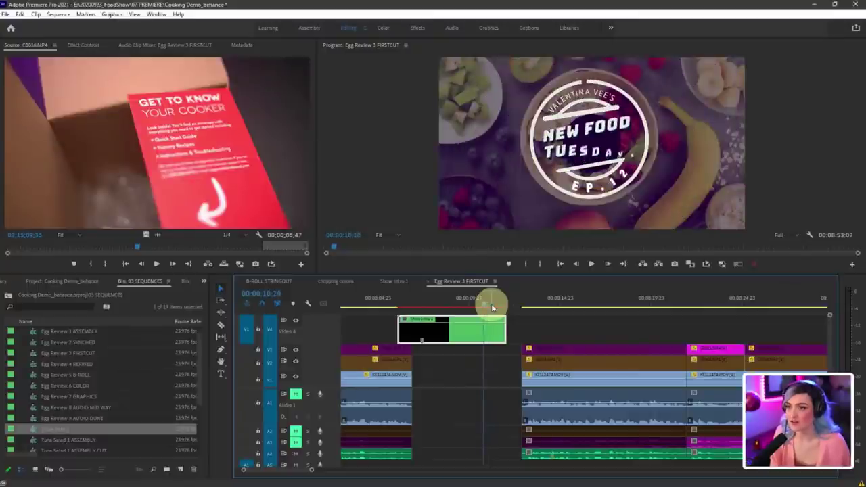
key("Left")
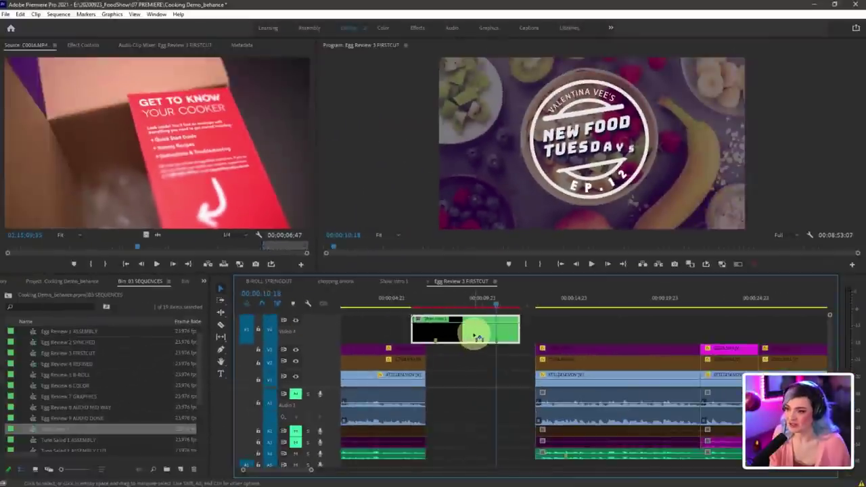
Step: Align Show Intro 1's first marker with the end of the preceding clips and move all following clips to start at its second marker
left_click_drag(478, 337, 468, 334)
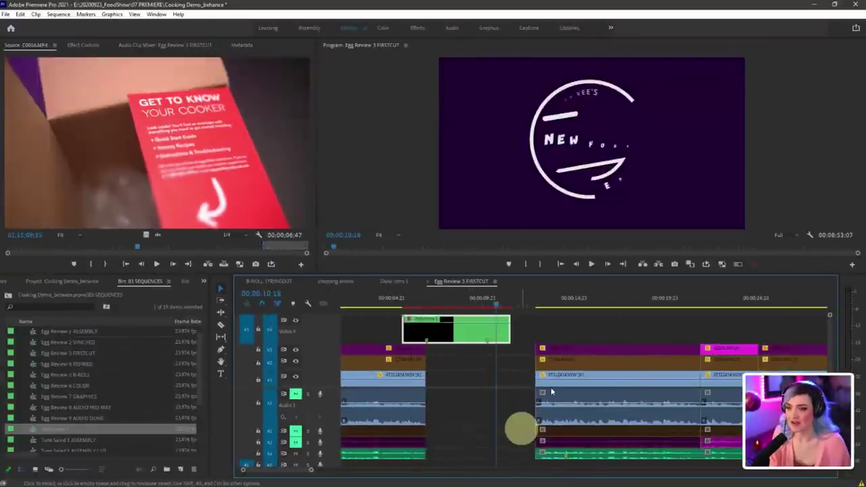
key("a")
left_click(578, 351)
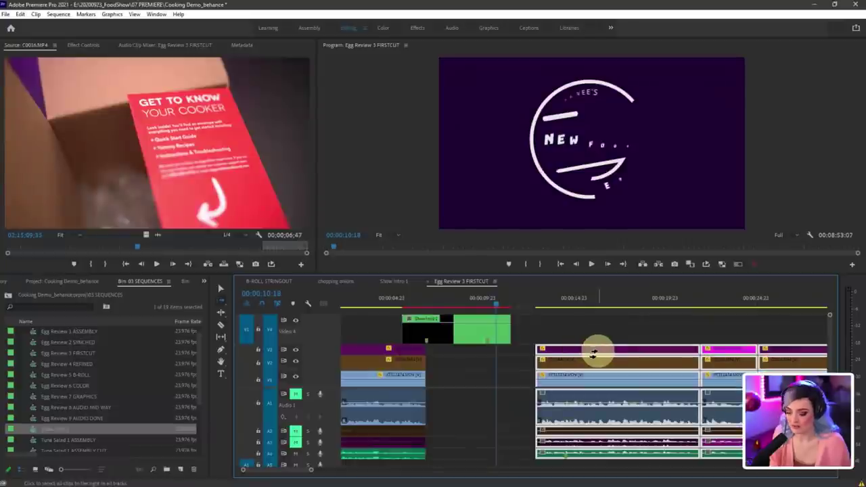
left_click_drag(593, 353, 546, 357)
left_click(582, 328)
Step: Play back the overlaps into and out of Show Intro 1, examining the cut near 00:00:06:22 and the return to the following clips
left_click_drag(496, 305, 391, 306)
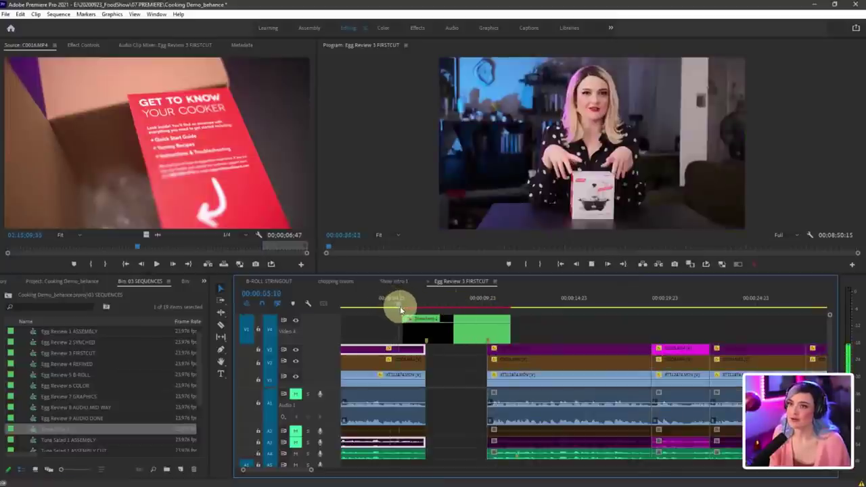
left_click(452, 383)
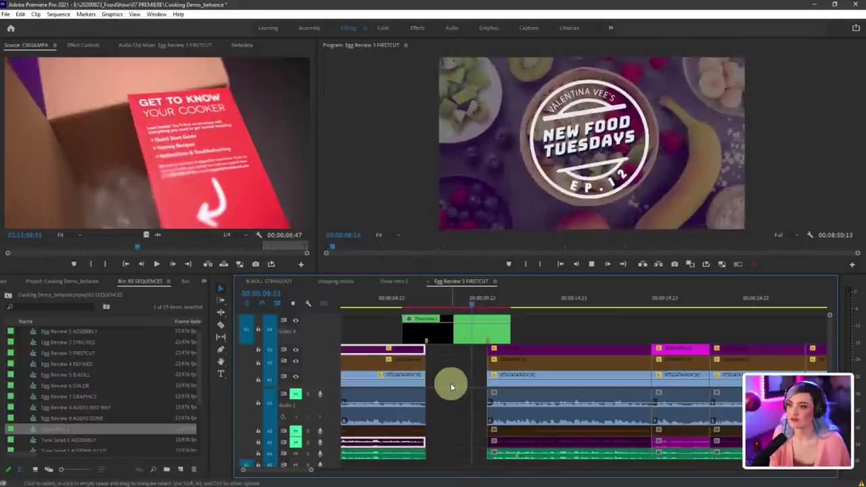
left_click(445, 330)
scroll(432, 361, "up", 8)
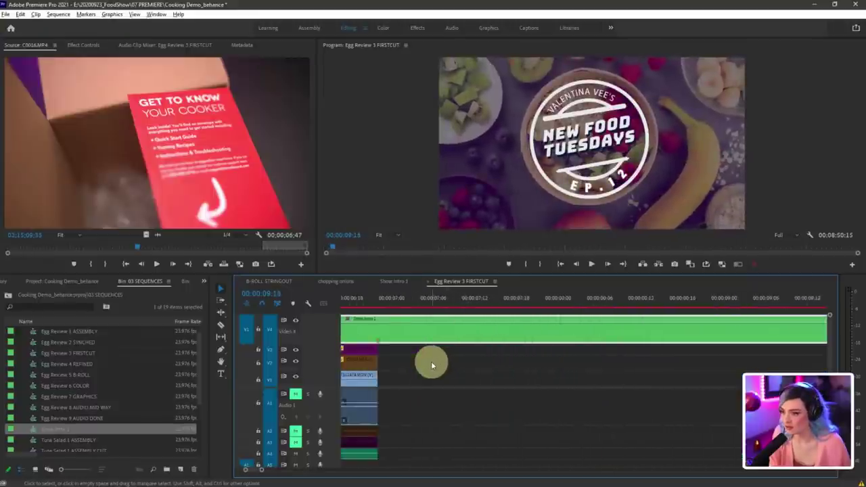
left_click(379, 302)
key("Left")
key("Left")
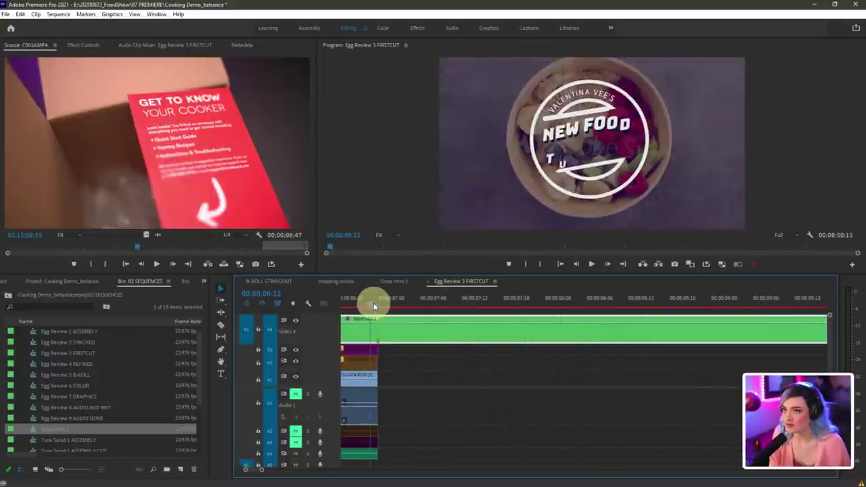
key("space")
scroll(433, 375, "down", 6)
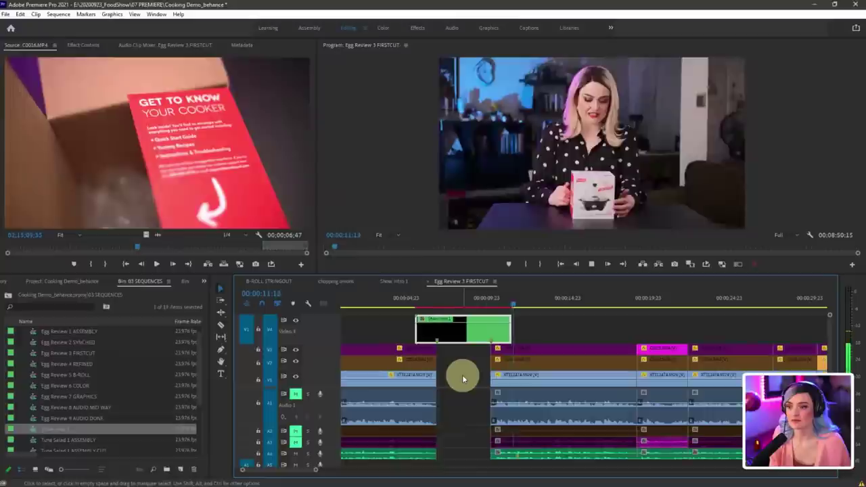
key("space")
key("d")
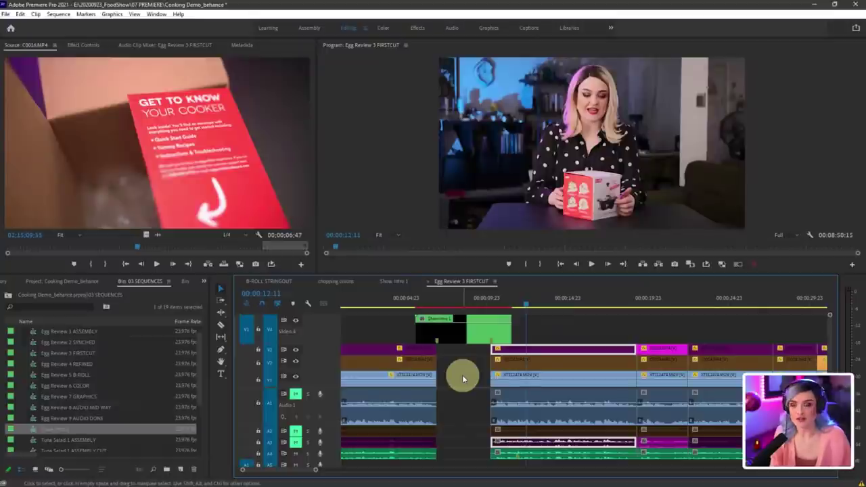
Step: Open the B-ROLL STRINGOUT sequence in the timeline
left_click(281, 282)
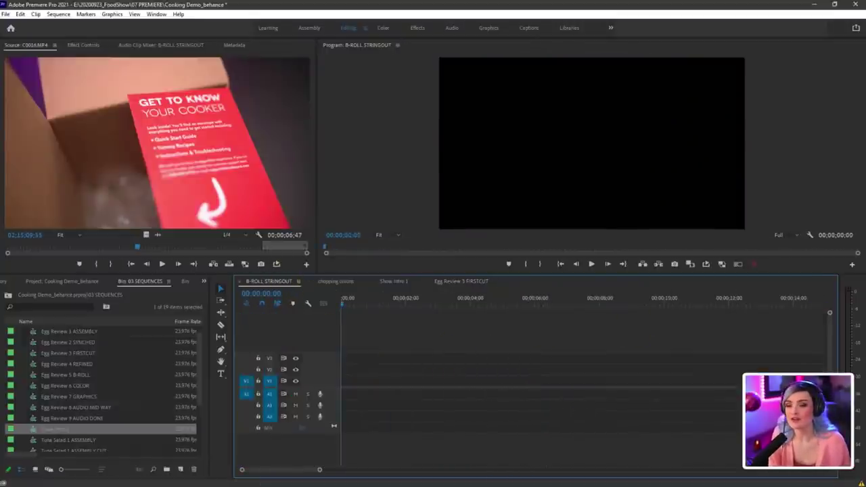
key("ctrl+2")
mouse_move(552, 330)
left_mouse_down()
mouse_move(258, 383)
mouse_move(556, 317)
left_mouse_up()
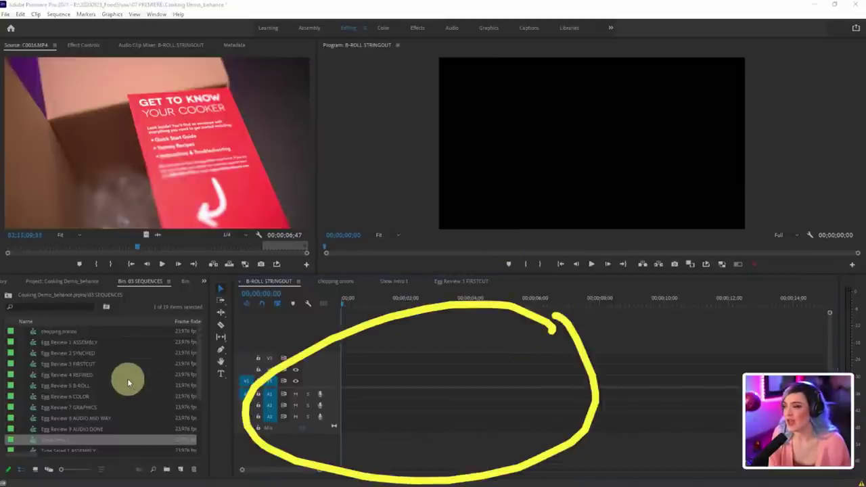
Step: Open the CAM B bin inside 01 FOOTAGE, switch it to Freeform view and browse its clips
left_click(8, 296)
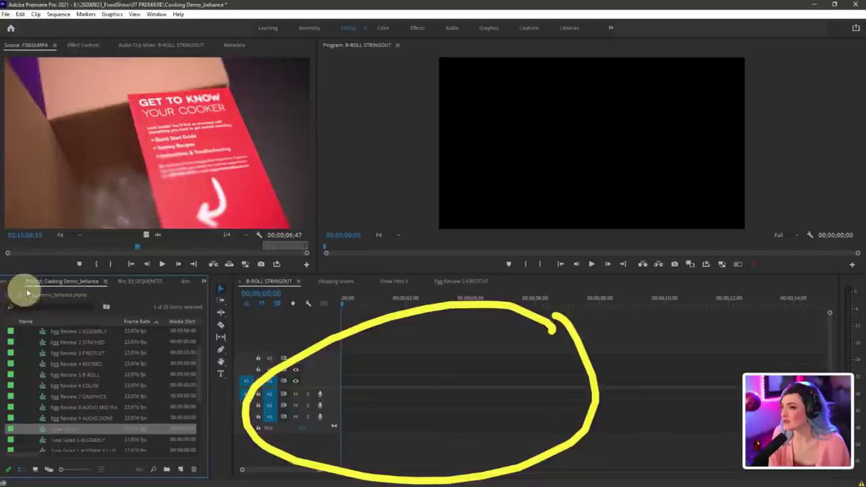
left_click(151, 281)
left_click(202, 282)
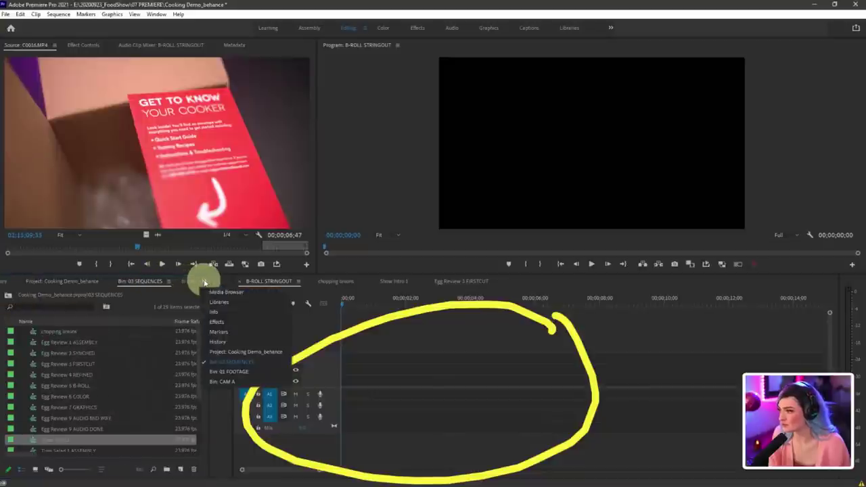
left_click(240, 372)
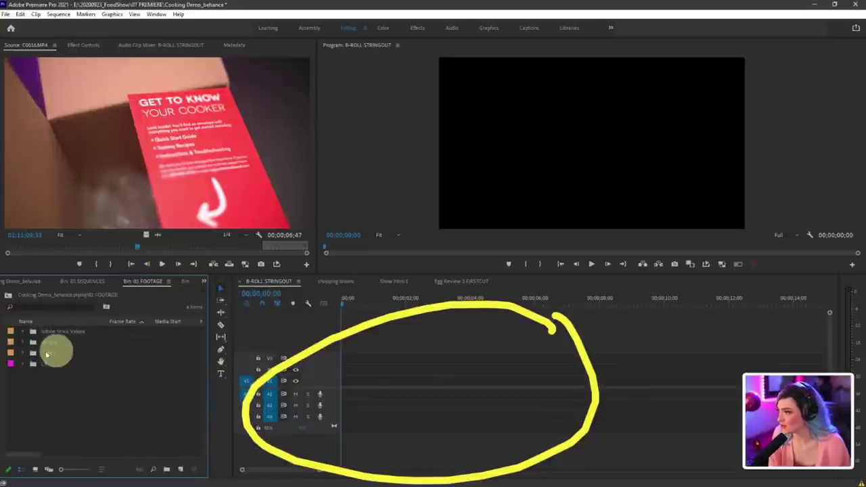
double_click(33, 353)
left_click(45, 474)
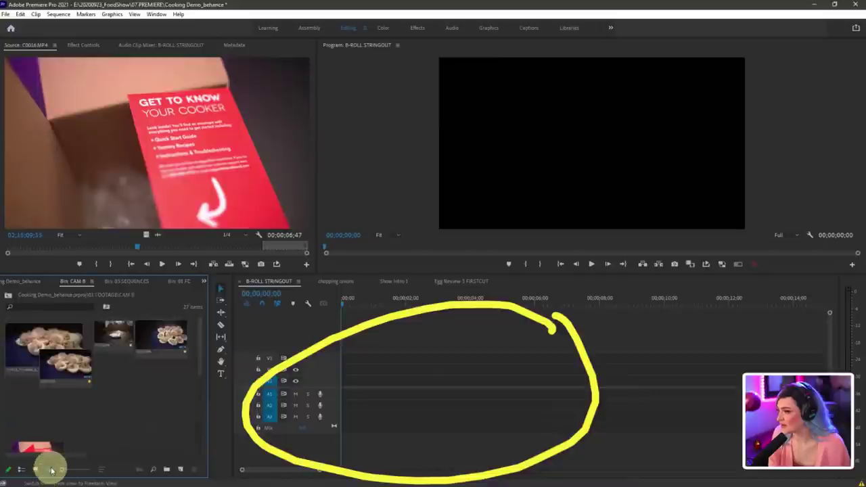
scroll(95, 427, "down", 3)
scroll(98, 429, "up", 2)
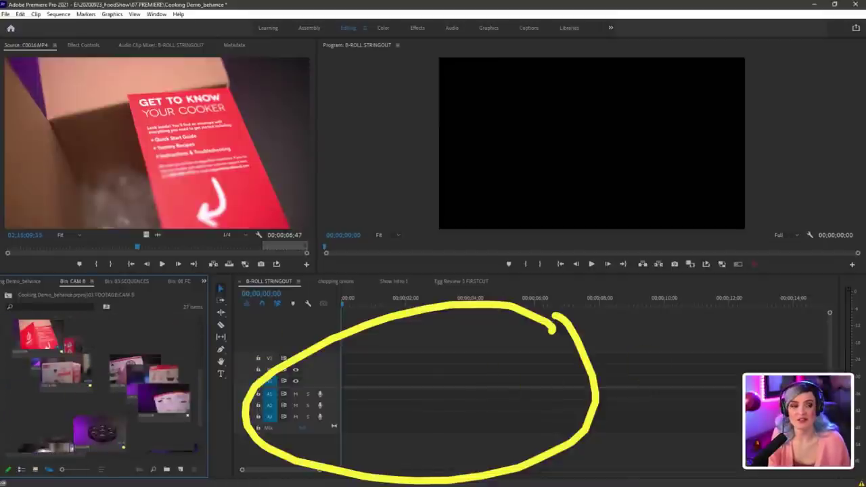
key("ctrl+shift+3")
mouse_move(97, 337)
left_mouse_down()
mouse_move(278, 327)
mouse_move(269, 344)
left_mouse_up()
key("Escape")
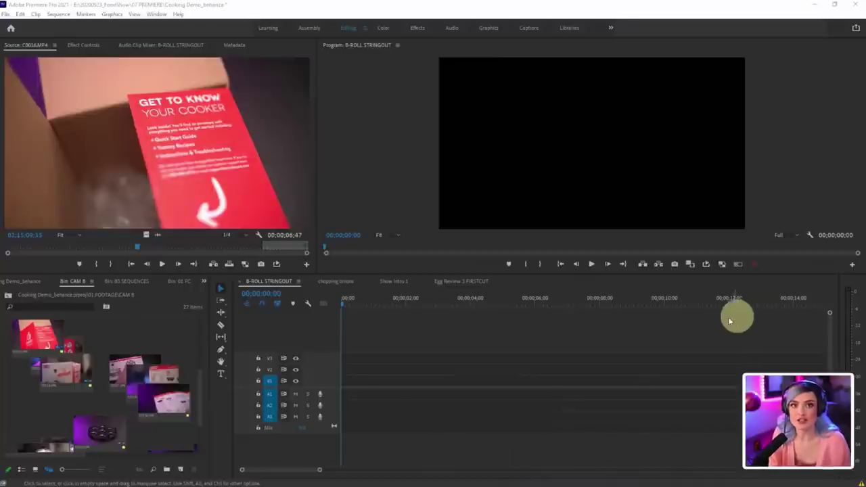
Step: Set the timebase of the B-ROLL STRINGOUT sequence to 23.976 frames/second in its sequence settings
left_click(57, 15)
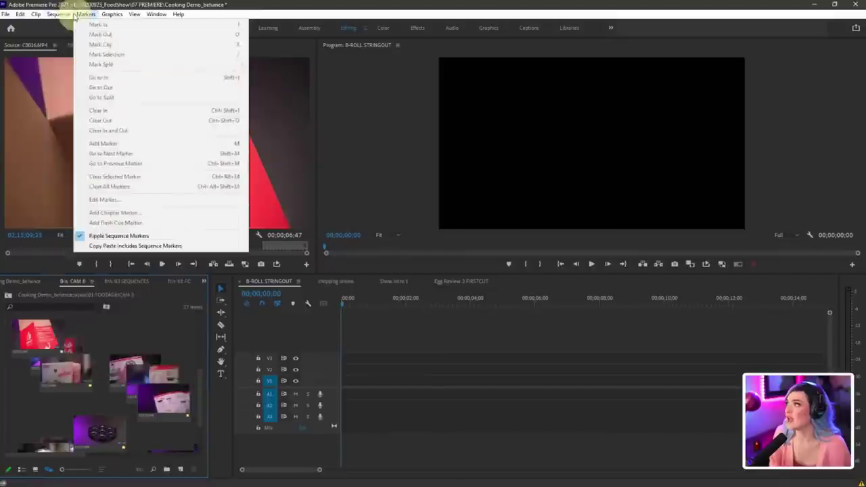
left_click(426, 316)
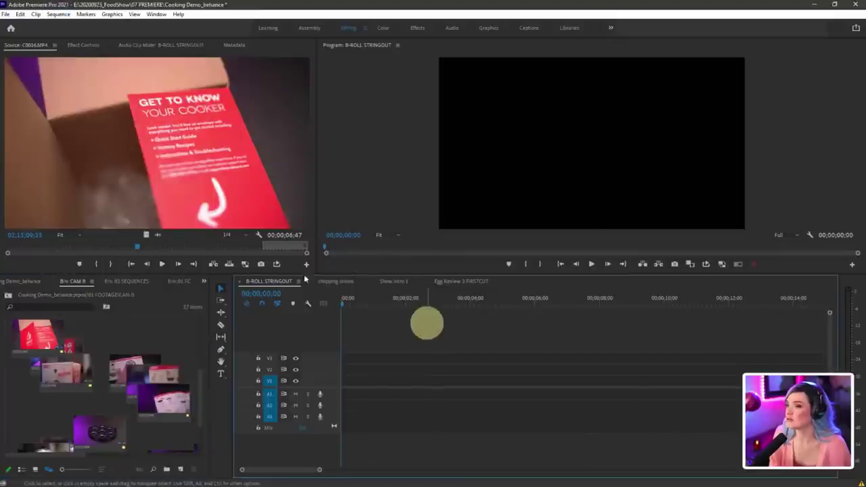
left_click(57, 15)
left_click(80, 24)
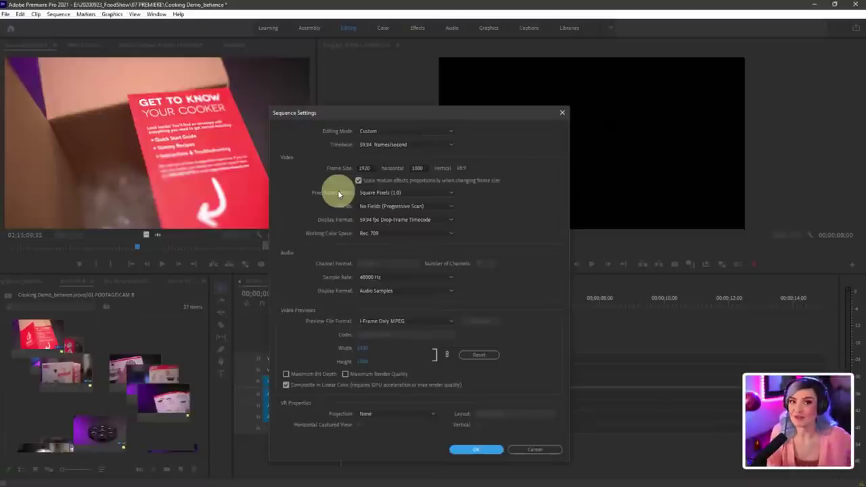
left_click(393, 144)
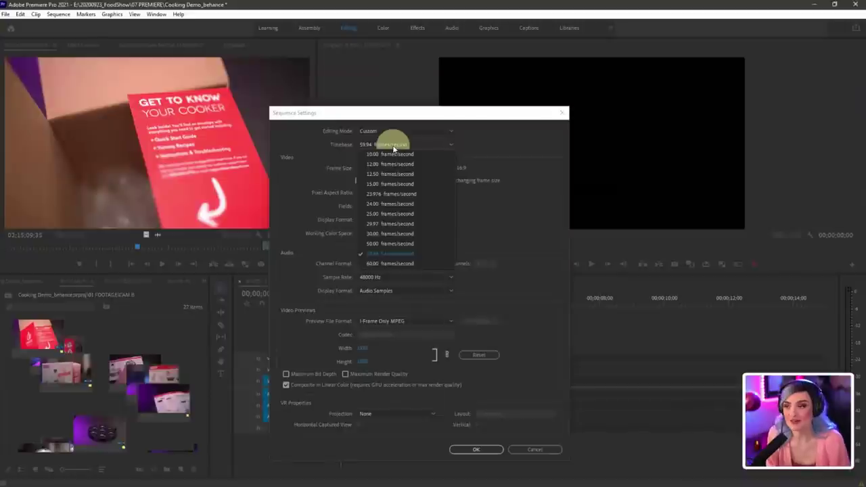
left_click(414, 194)
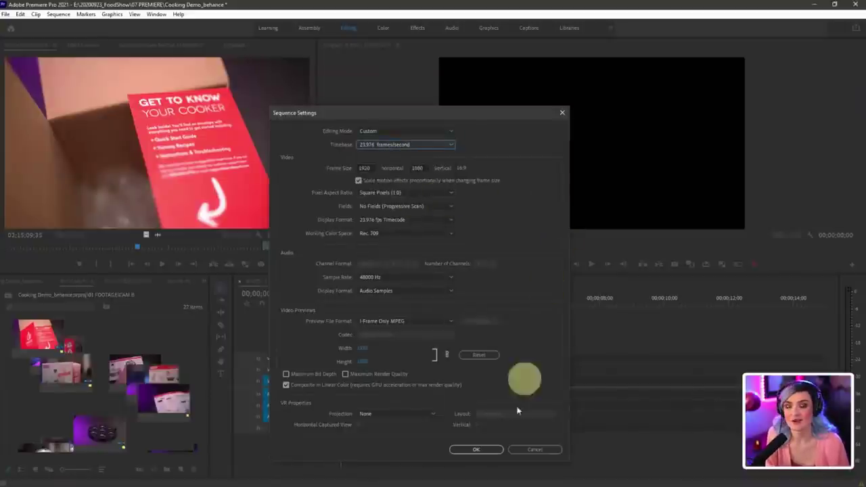
Step: Apply the custom 1920 × 1080 sequence settings with a 23.976 frames/second timebase
left_click(482, 452)
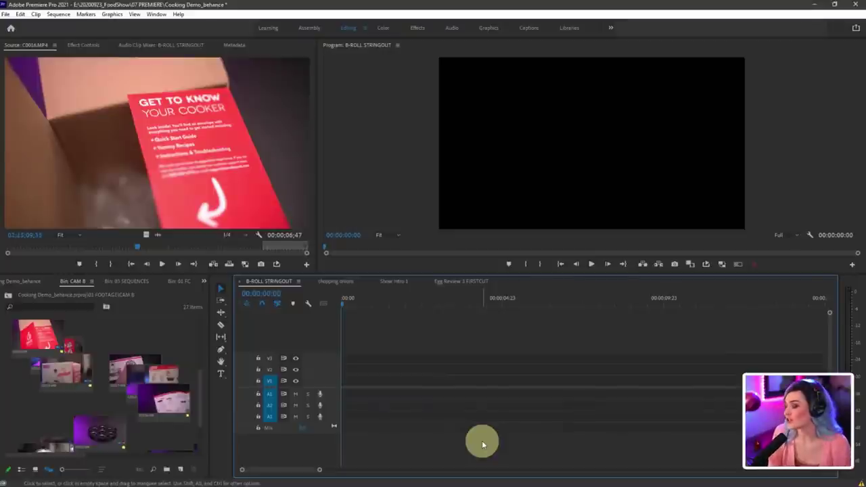
left_click(38, 331)
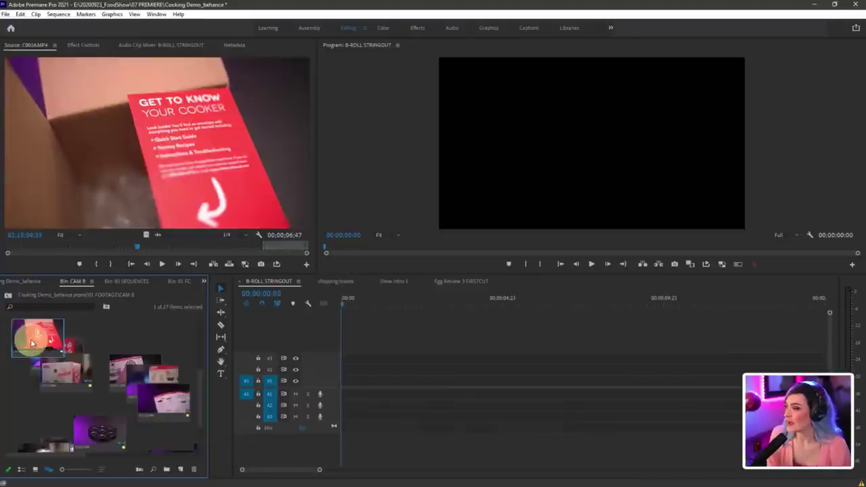
left_click_drag(38, 331, 344, 387)
left_click(470, 448)
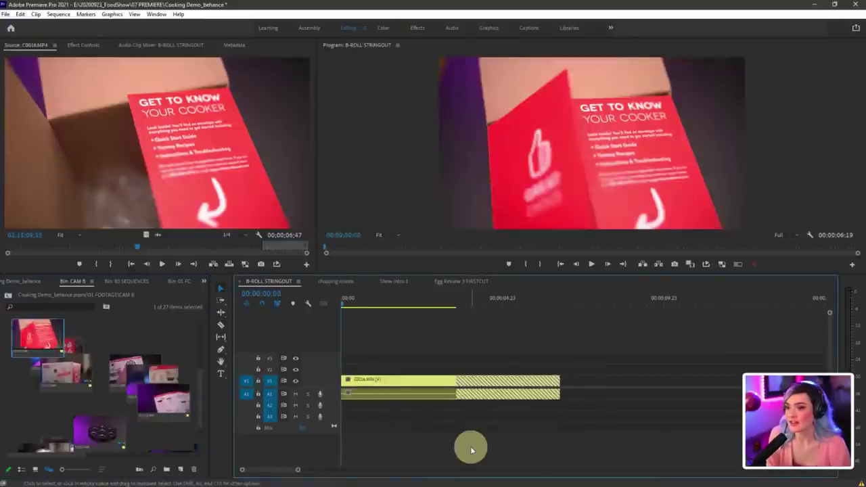
left_click(413, 363)
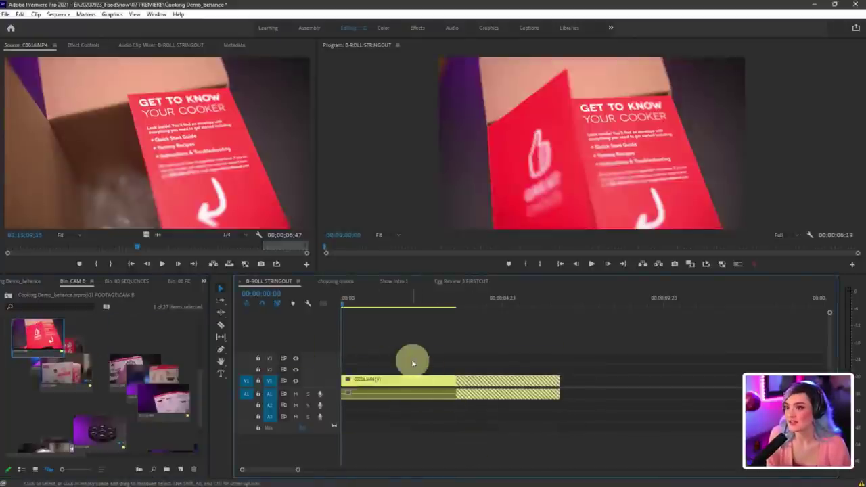
left_click(591, 266)
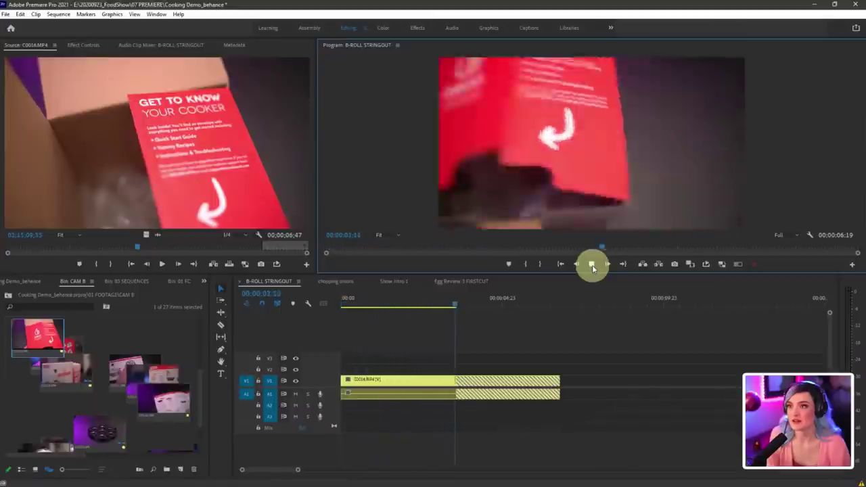
left_click(591, 264)
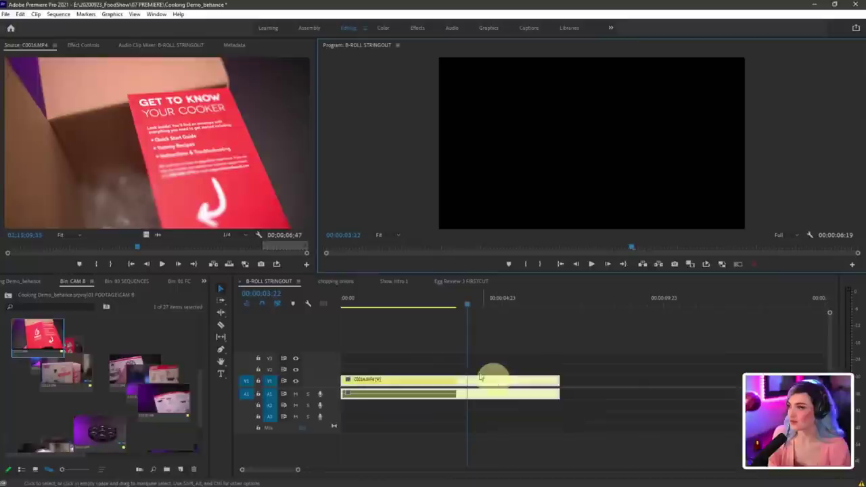
key("Delete")
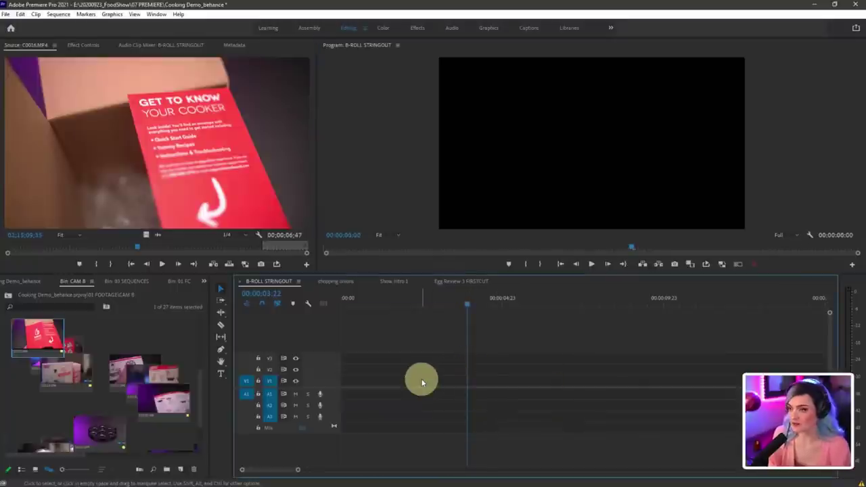
Step: Clear the In and Out points of source clip C0016.MP4 and place the full clip at the start of V1 and A1
right_click(226, 255)
left_click(293, 331)
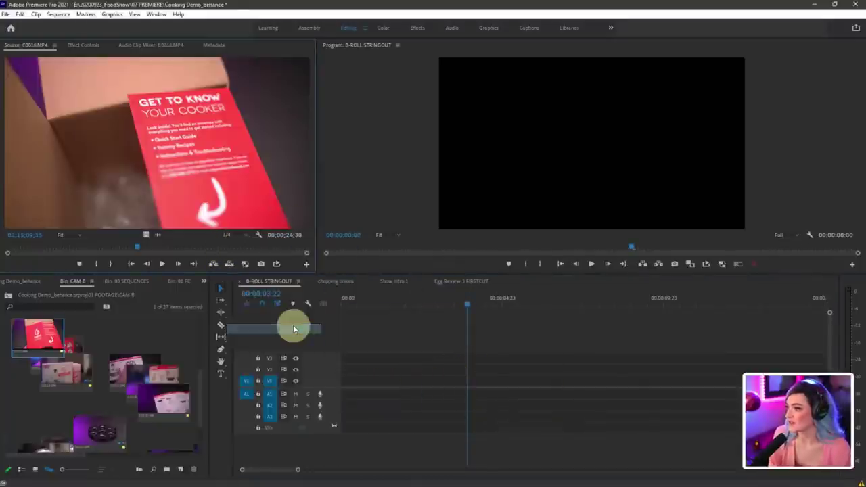
left_click_drag(17, 343, 338, 389)
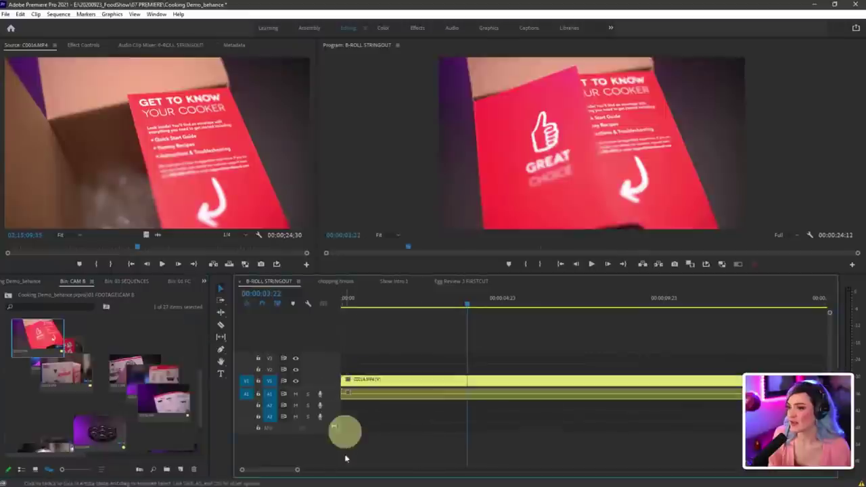
Step: Fit the whole clip in the timeline view, make video track V1 taller, and play part of the clip
left_click_drag(297, 471, 392, 470)
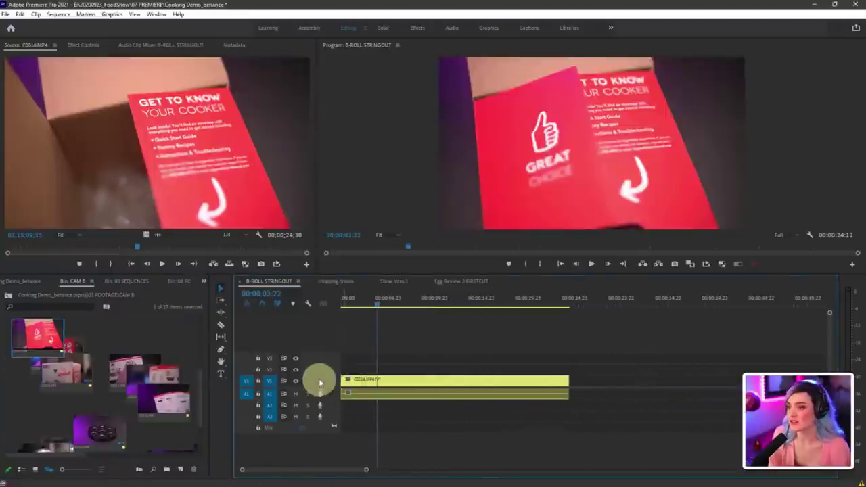
left_click_drag(322, 363, 322, 350)
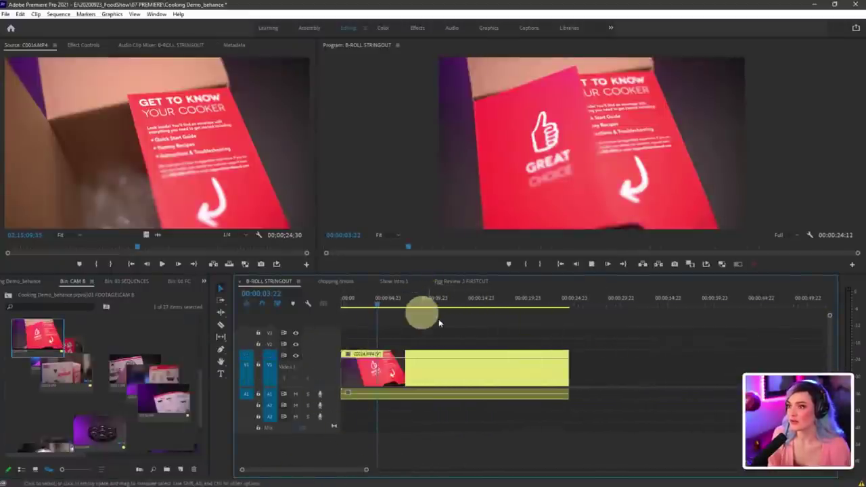
key("space")
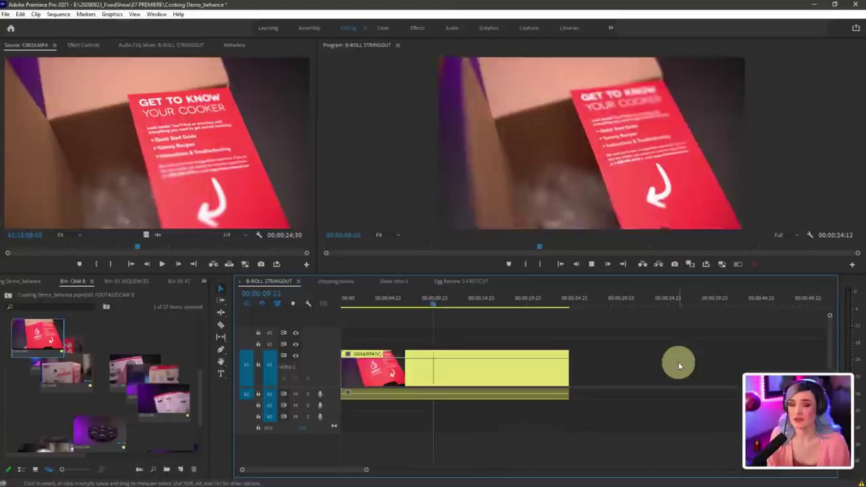
key("space")
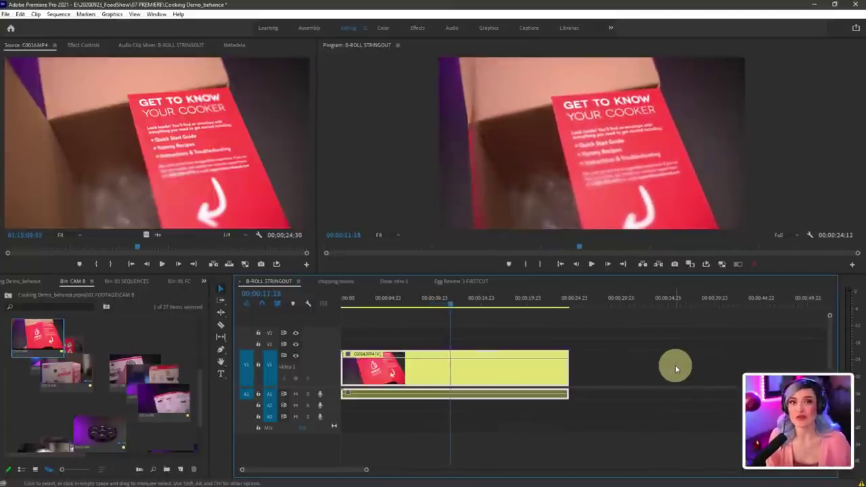
left_click(675, 369)
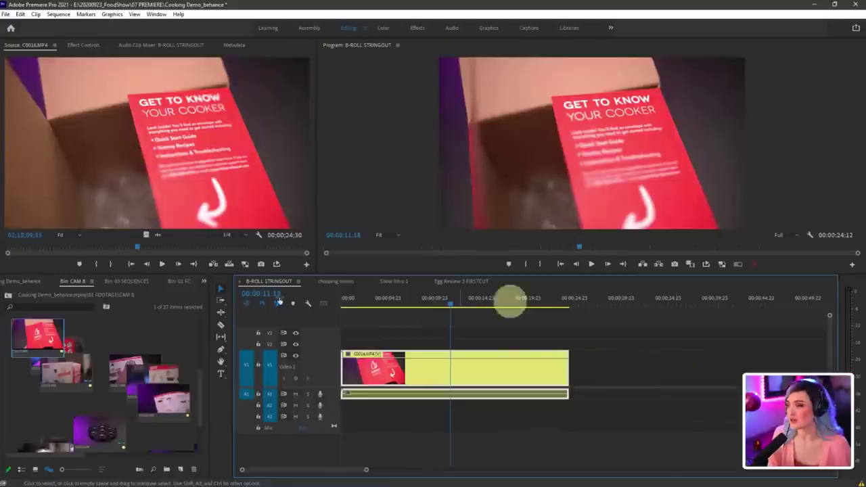
Step: Clear the In and Out points of the two product box clips, C0015.MP4 and C0014.MP4
double_click(68, 343)
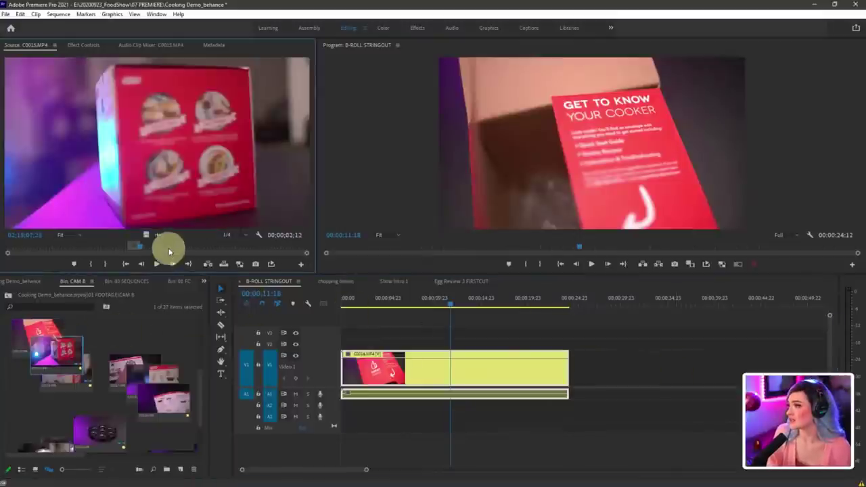
right_click(170, 245)
left_click(215, 328)
left_click(70, 385)
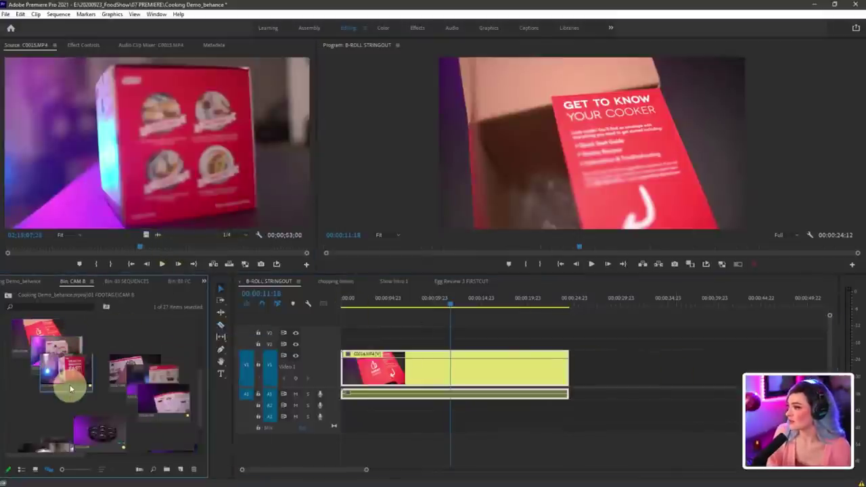
double_click(71, 376)
right_click(148, 245)
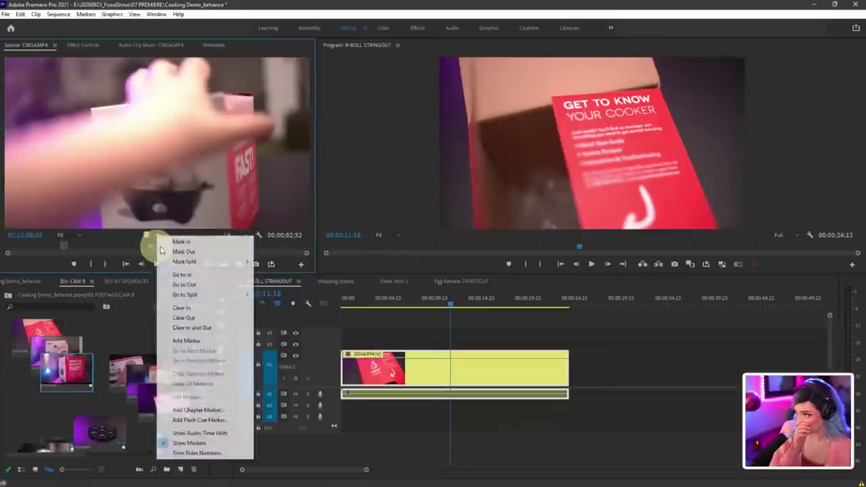
left_click(214, 330)
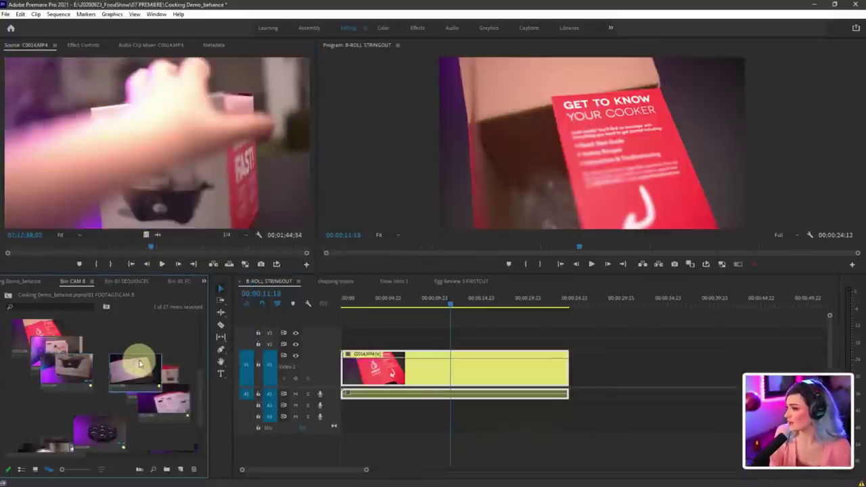
Step: Clear the In and Out points of C0017.MP4 and load the next two clips of that group into the source monitor
right_click(123, 365)
left_click(184, 369)
right_click(170, 246)
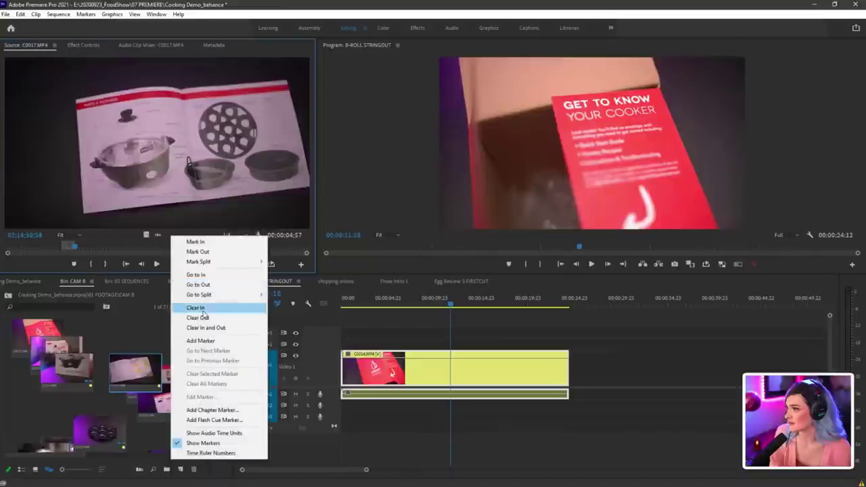
left_click(206, 328)
double_click(169, 373)
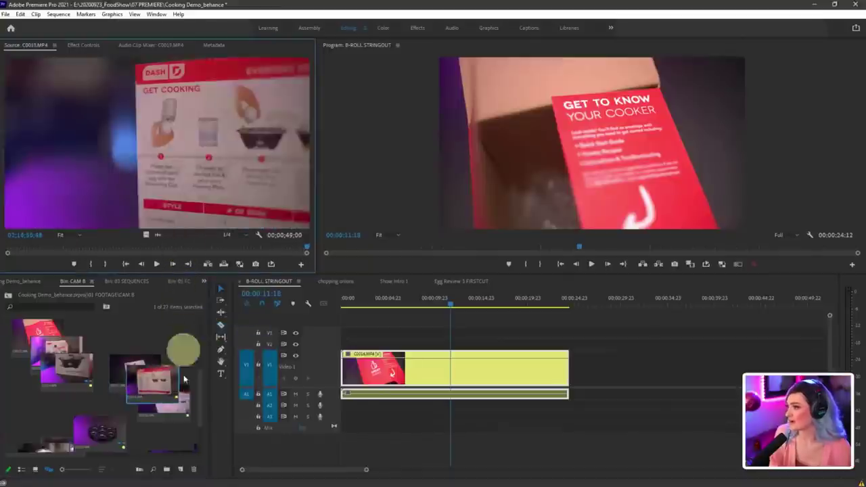
left_click(179, 408)
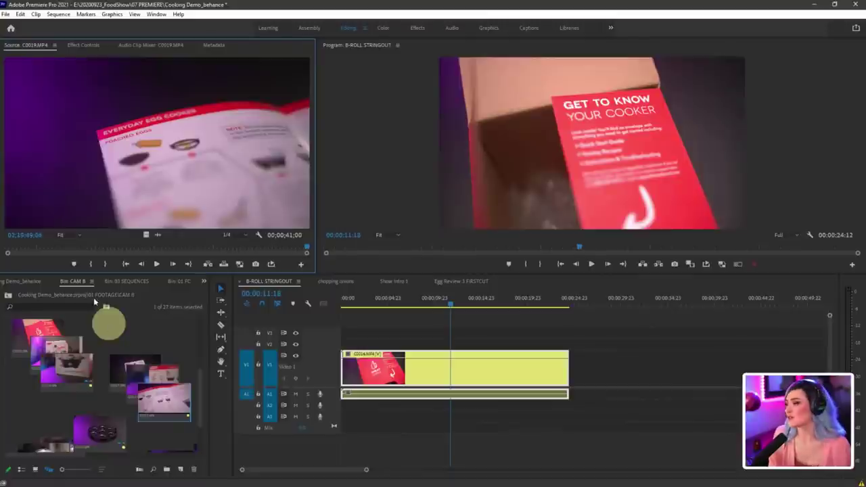
left_click(74, 344)
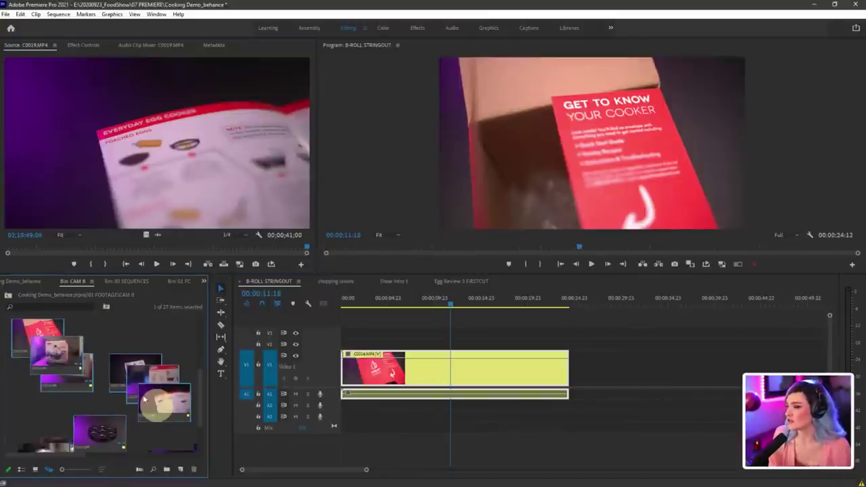
left_click(39, 329)
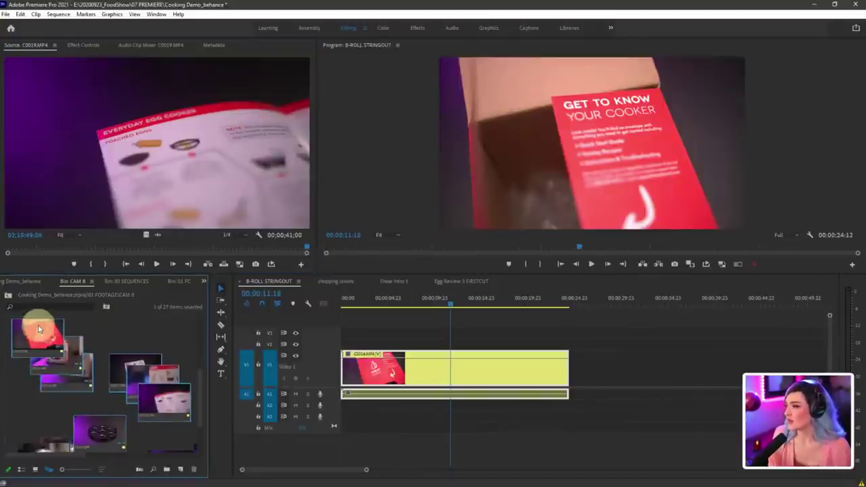
left_click(134, 340)
Step: Show the CAM B bin as a thumbnail grid and append the 12 clips from C0015.MP4 through the last one after the first timeline clip
left_click(36, 473)
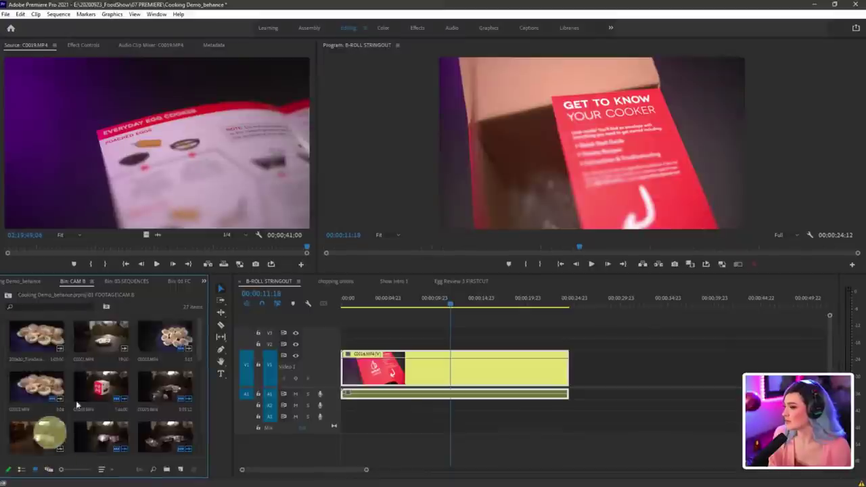
left_click(85, 398)
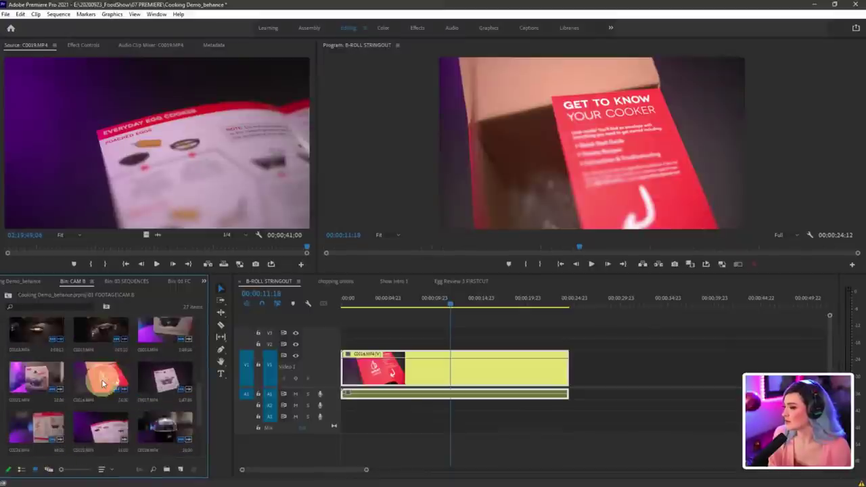
left_click(37, 380)
scroll(121, 399, "down", 2)
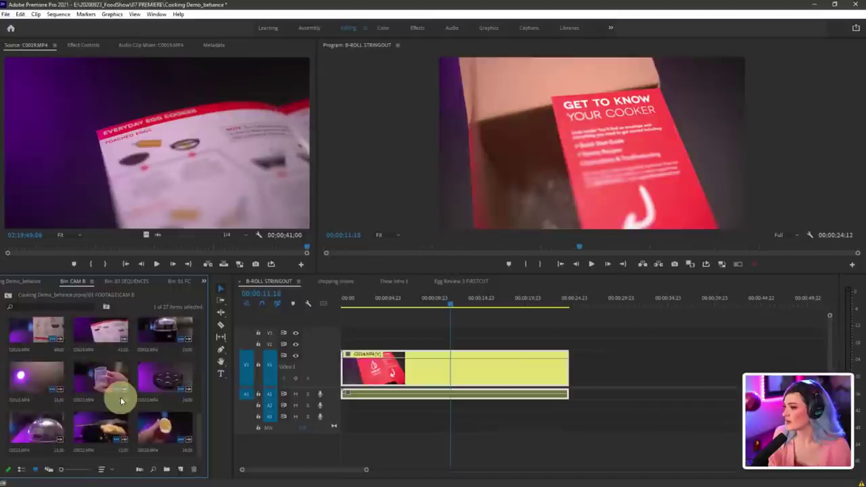
left_click(188, 431, "shift")
left_click_drag(29, 353, 575, 363)
left_click_drag(389, 467, 491, 464)
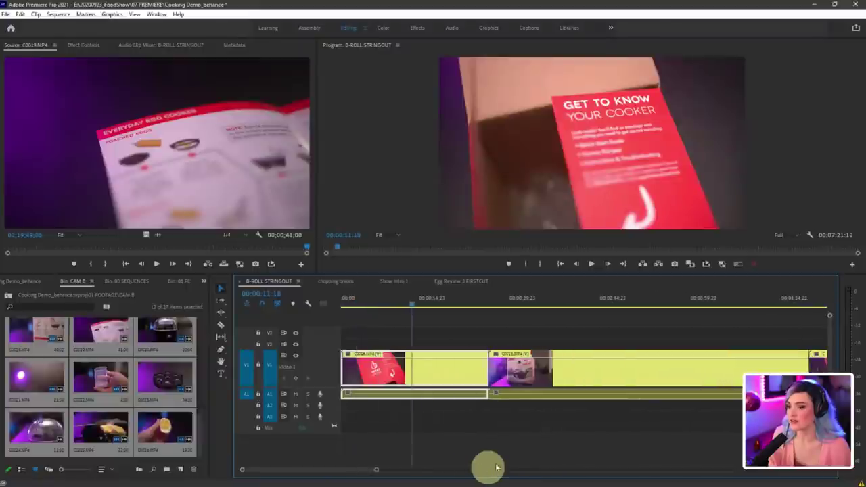
left_click(480, 410)
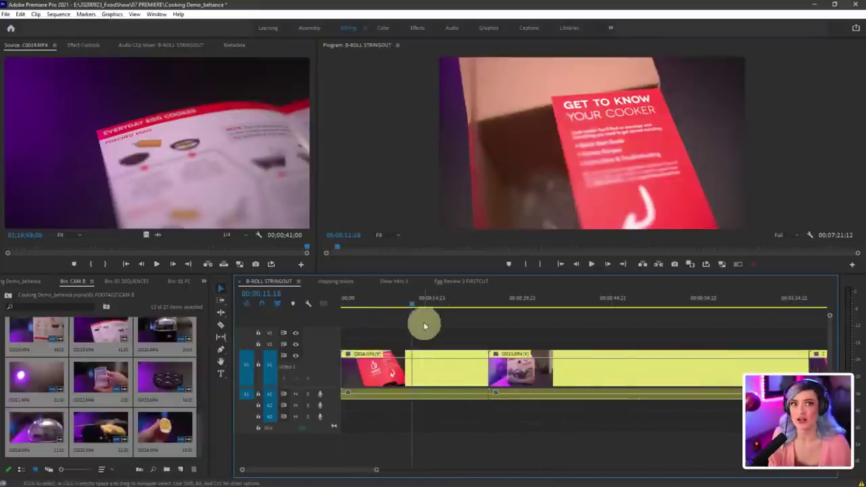
Step: Cut the first timeline clip at 00:00:08:16 with the Razor tool
left_click(349, 307)
left_click_drag(349, 307, 394, 305)
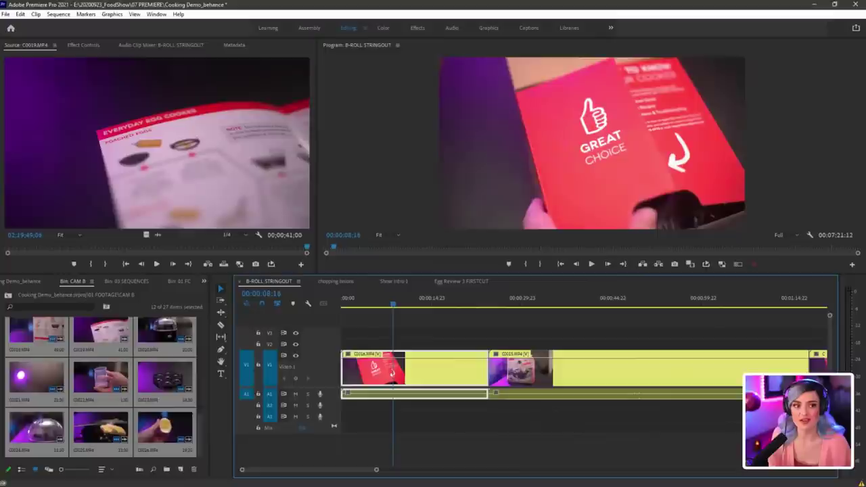
key("ctrl+shift+3")
left_click_drag(396, 318, 398, 439)
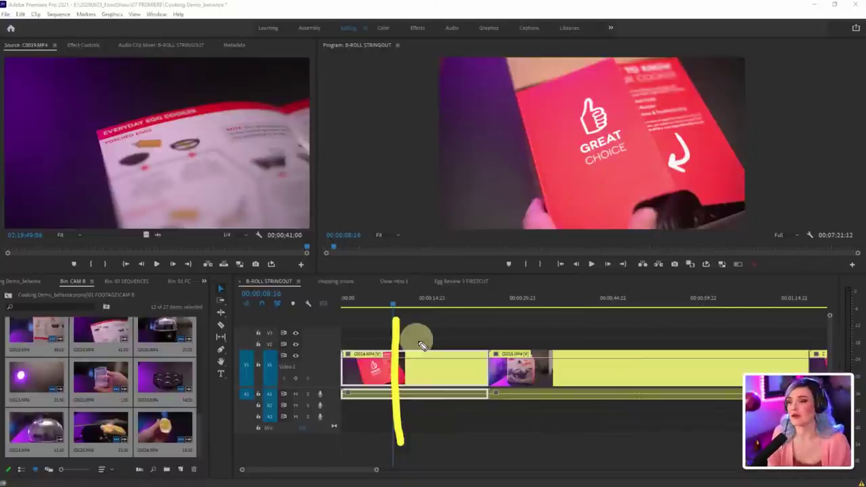
key("e")
left_click(221, 325)
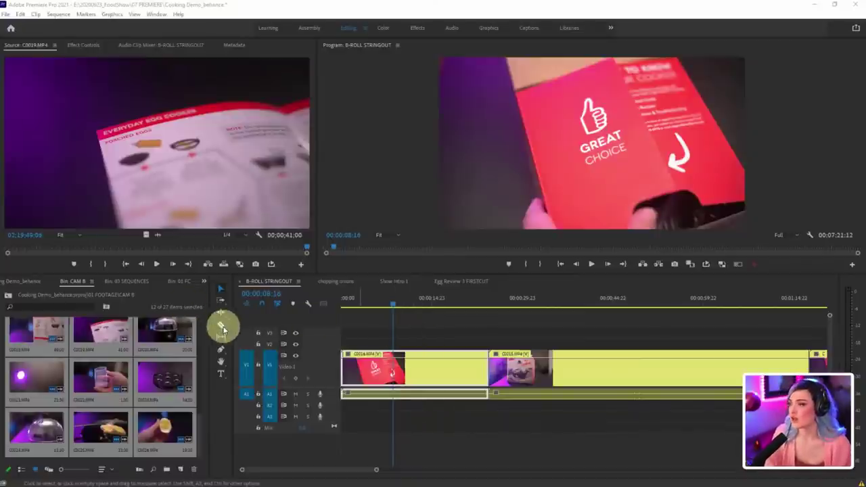
left_click(396, 379)
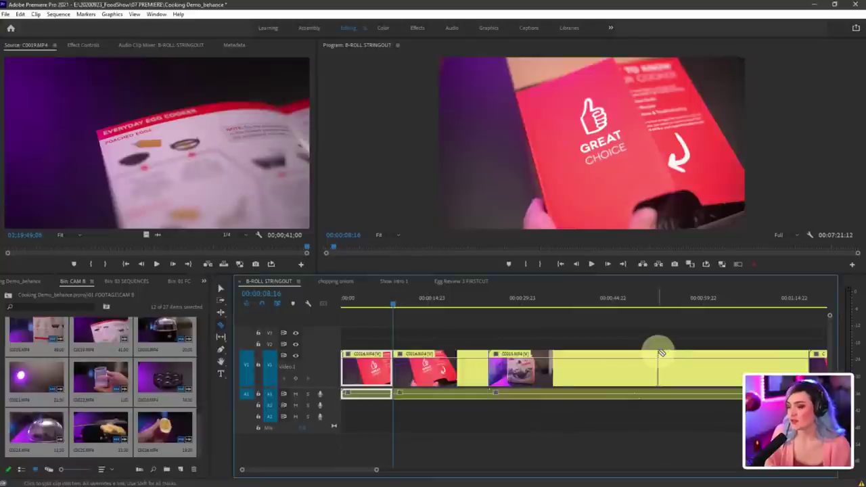
Step: Delete the piece before the cut and move the remaining part of the clip to the start of the sequence
key("v")
left_click(370, 374)
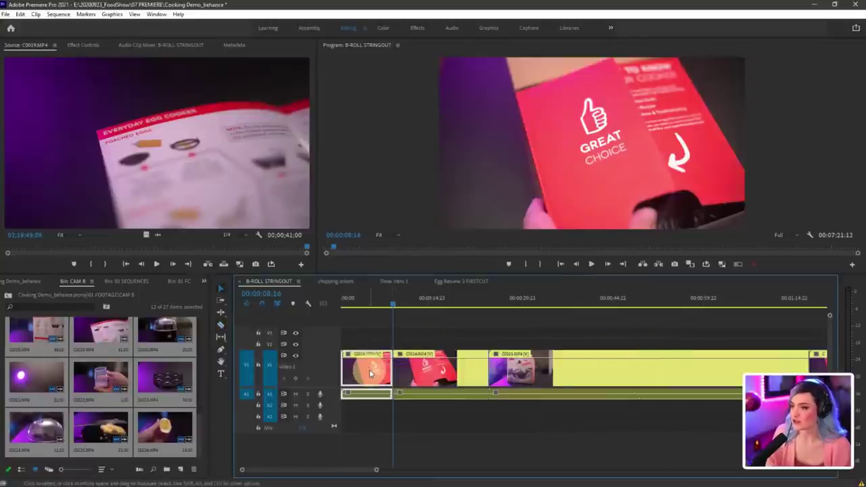
key("Delete")
left_click_drag(430, 377, 378, 371)
Step: Cut the first timeline clip at 00:00:05:13 with the Razor tool and select the piece after the cut
left_click_drag(350, 300, 375, 304)
left_click(220, 325)
left_click(375, 369)
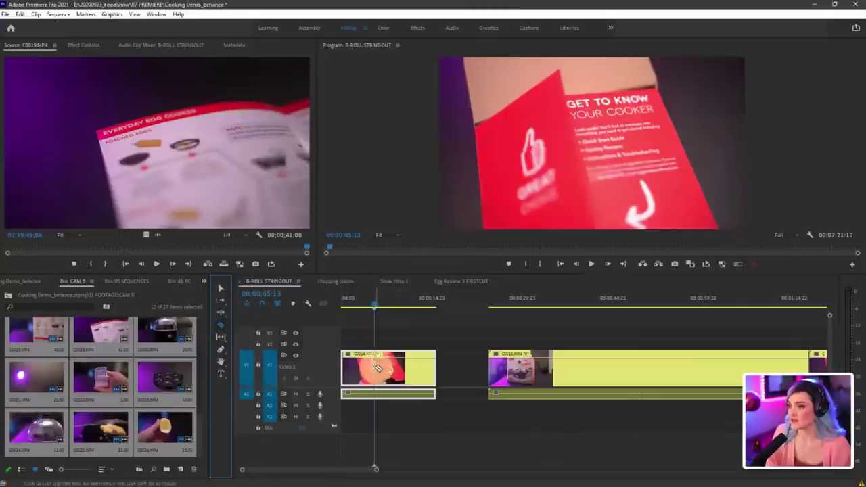
left_click(221, 288)
left_click(386, 365)
left_click(387, 306)
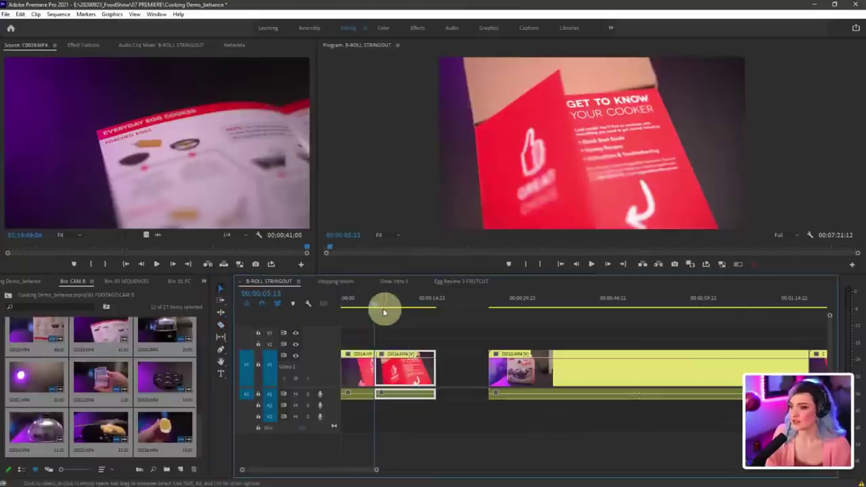
Step: Delete the piece after the cut from the first timeline clip
left_click_drag(397, 307, 415, 312)
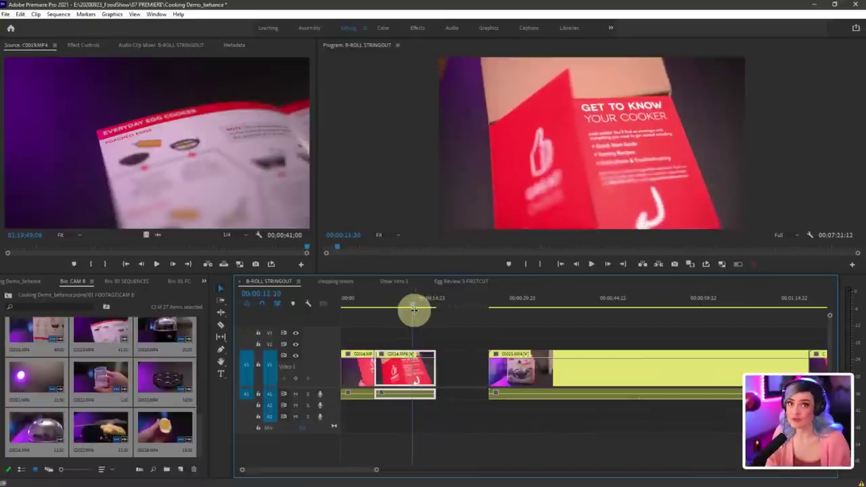
key("Delete")
Step: Cut C0015.MP4 at 00:00:52:16 with the Razor tool and delete the piece before the cut
left_click_drag(414, 310, 662, 312)
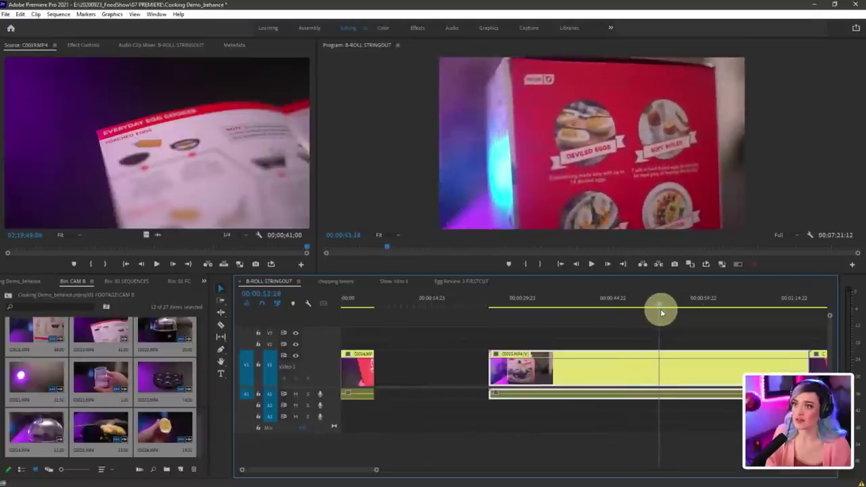
left_click(220, 325)
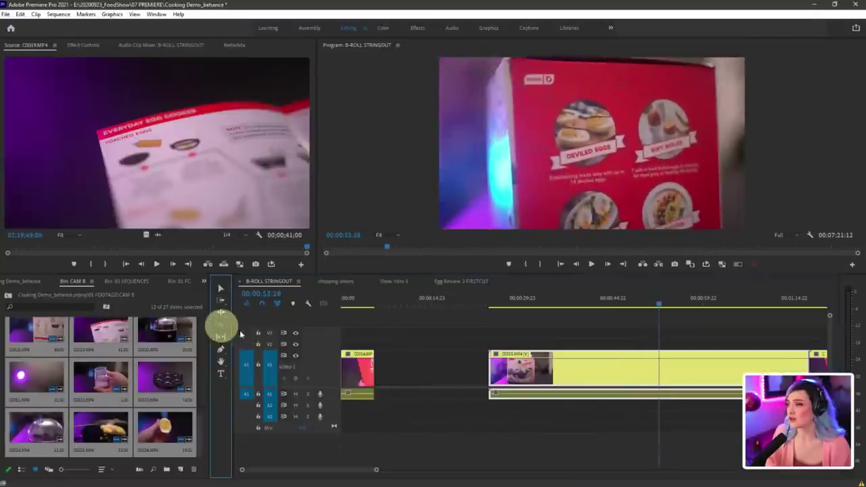
left_click(663, 369)
key("v")
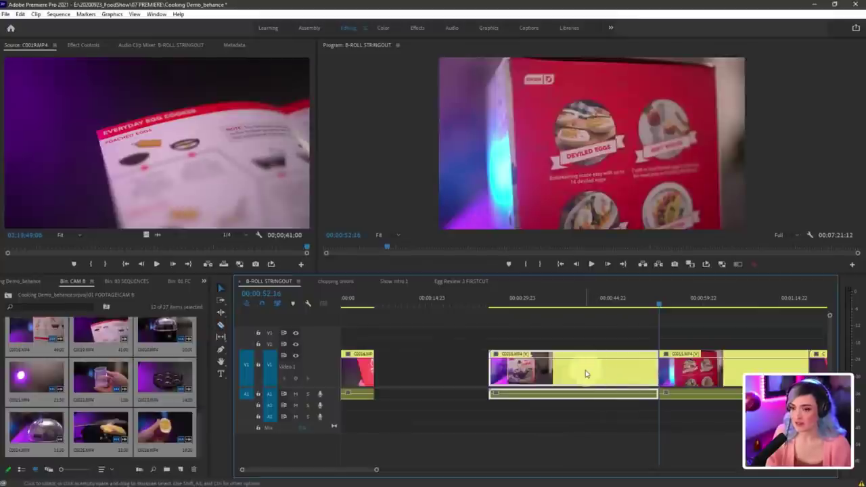
left_click(586, 374)
key("Delete")
Step: Cut the remaining part of C0015.MP4 at 00:01:01:09 with the Razor tool and delete the piece after the cut
left_click_drag(657, 304, 711, 304)
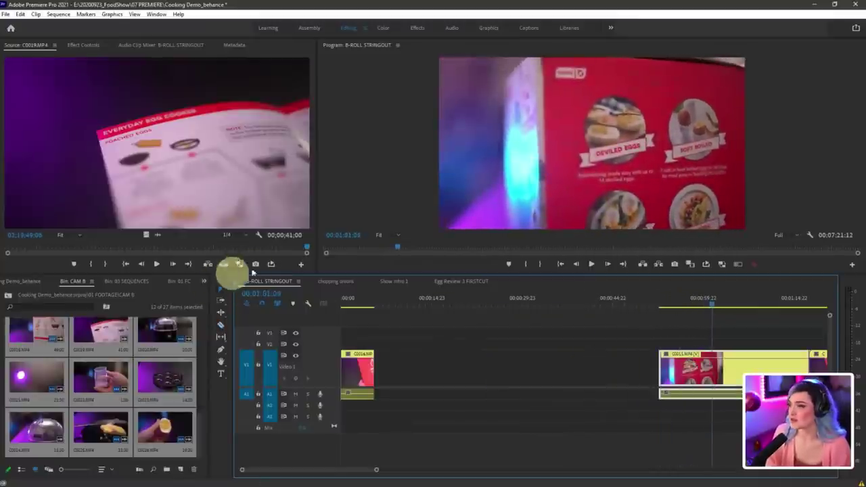
left_click(221, 324)
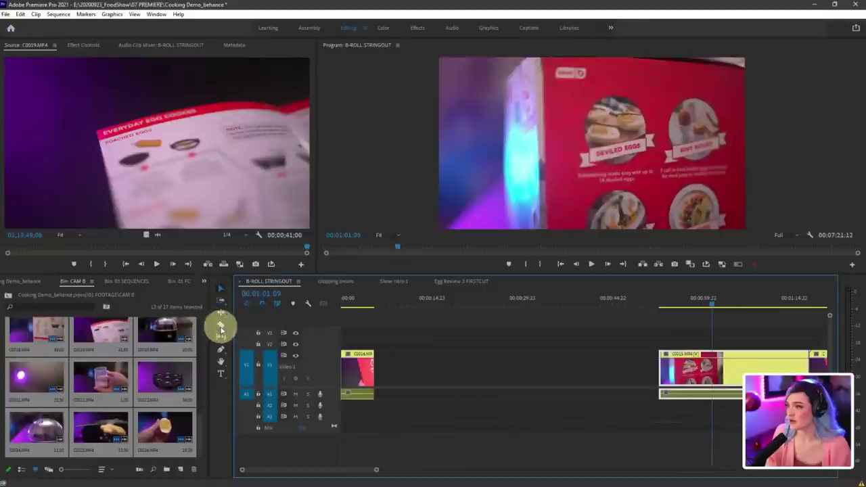
left_click(715, 366)
key("Delete")
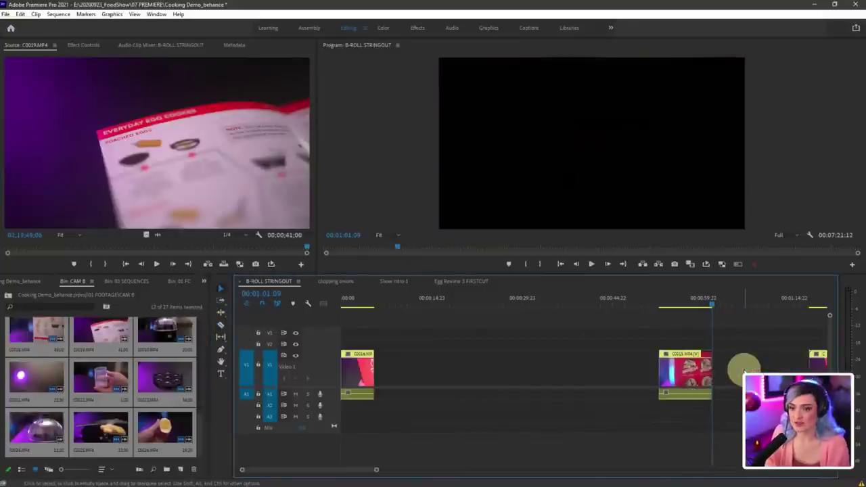
Step: Move the trimmed C0015.MP4 piece directly against the end of the first timeline clip
left_click_drag(693, 379, 411, 383)
scroll(625, 390, "down", 2)
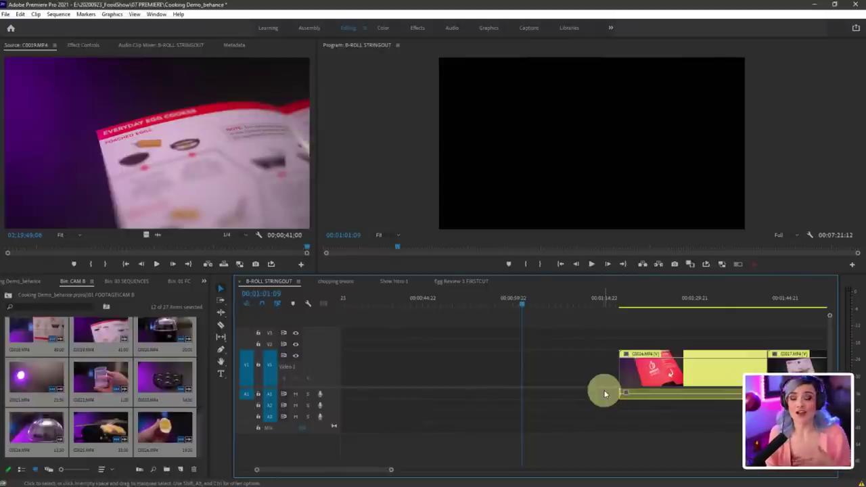
scroll(606, 386, "up", 4)
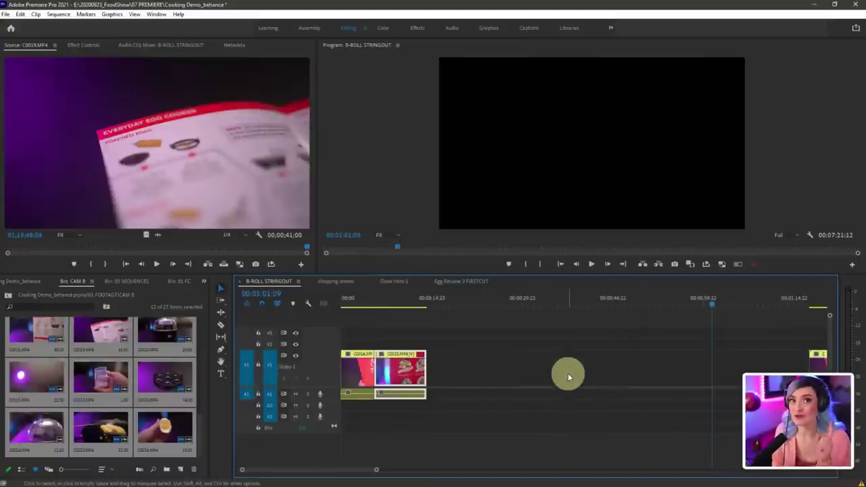
Step: Undo the razor cuts, deletions and clip moves back to the full-length first clip and C0015.MP4
key("ctrl+z")
key("ctrl+z")
key("ctrl+z")
key("ctrl+z")
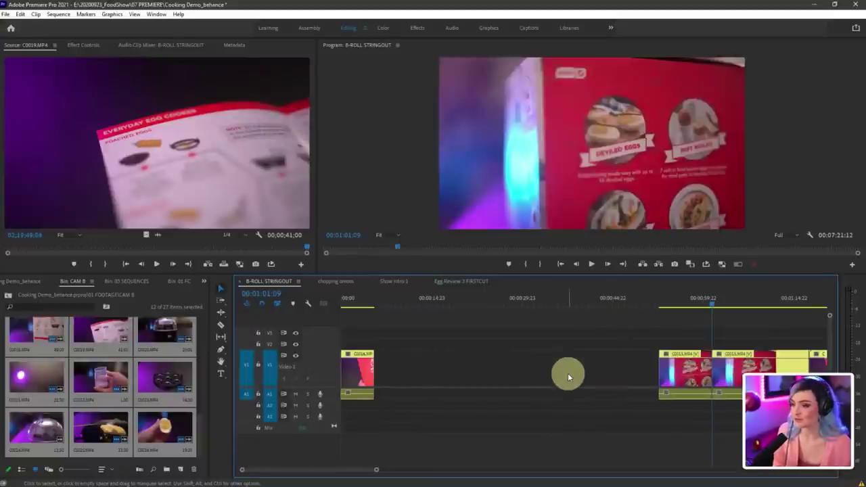
key("ctrl+z")
key("ctrl+z")
key("ctrl+z")
key("ctrl+z")
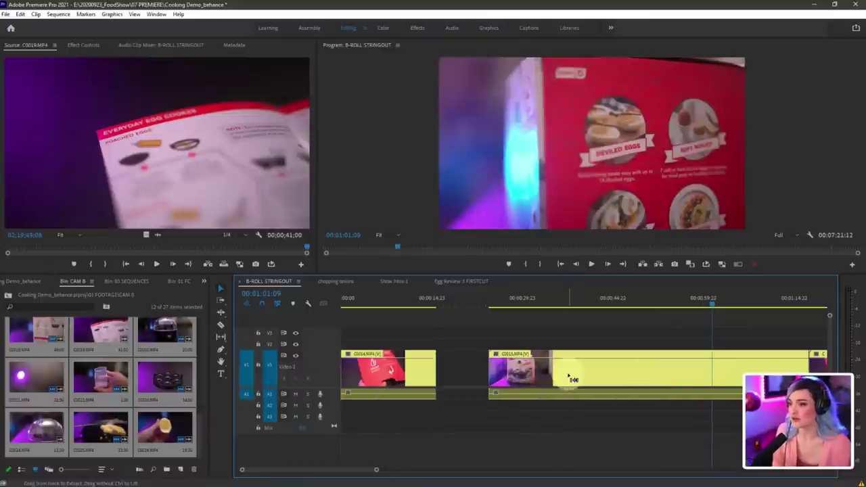
key("ctrl+z")
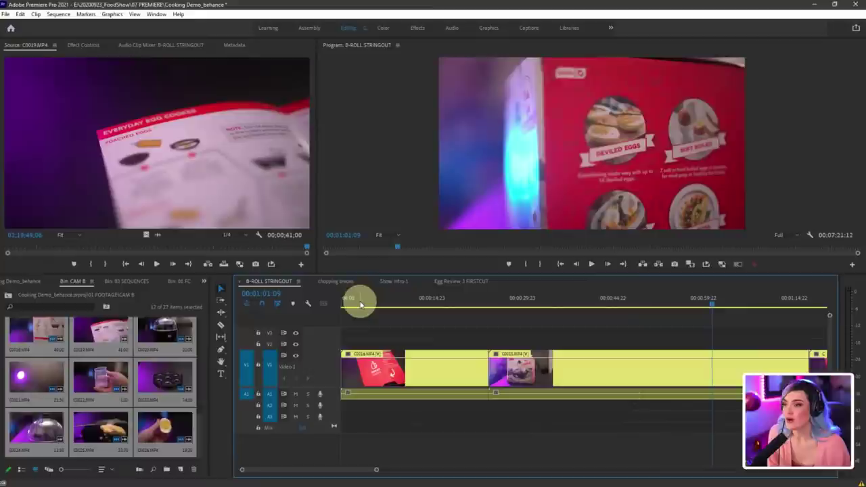
Step: Place the playhead at 00:00:08:09 in the first timeline clip
left_click_drag(360, 302, 391, 304)
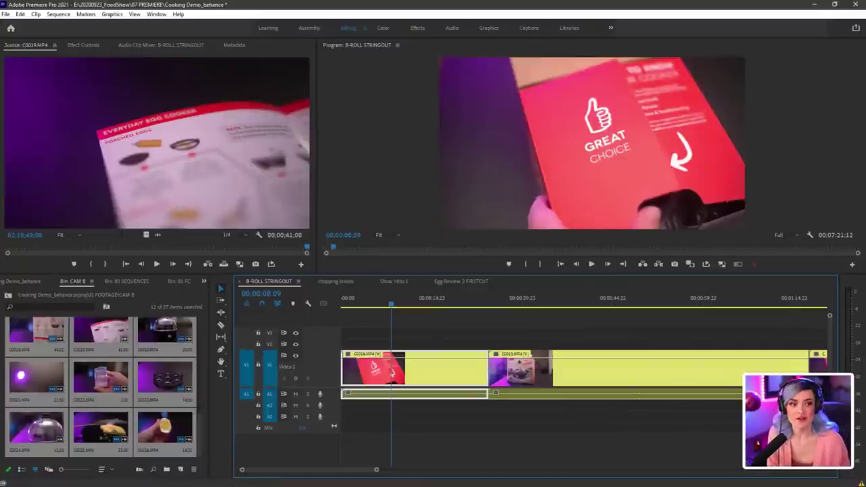
left_click_drag(392, 280, 392, 467)
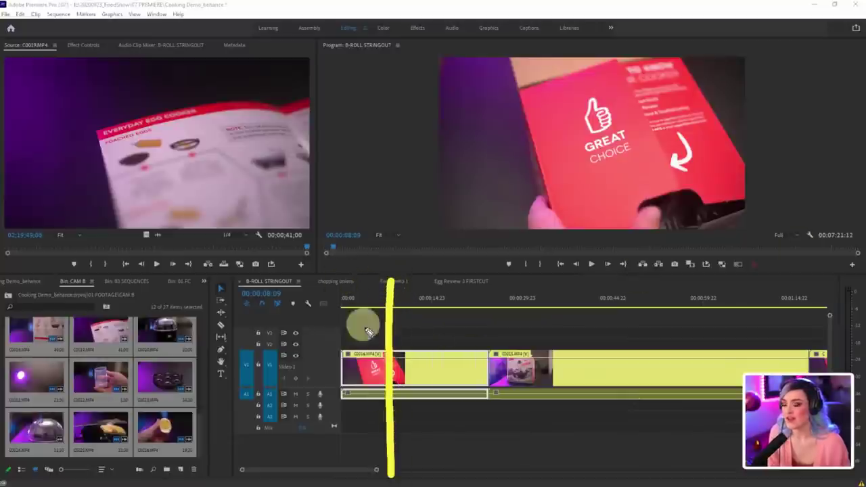
mouse_move(366, 272)
left_mouse_down()
mouse_move(309, 421)
mouse_move(381, 410)
mouse_move(369, 269)
left_mouse_up()
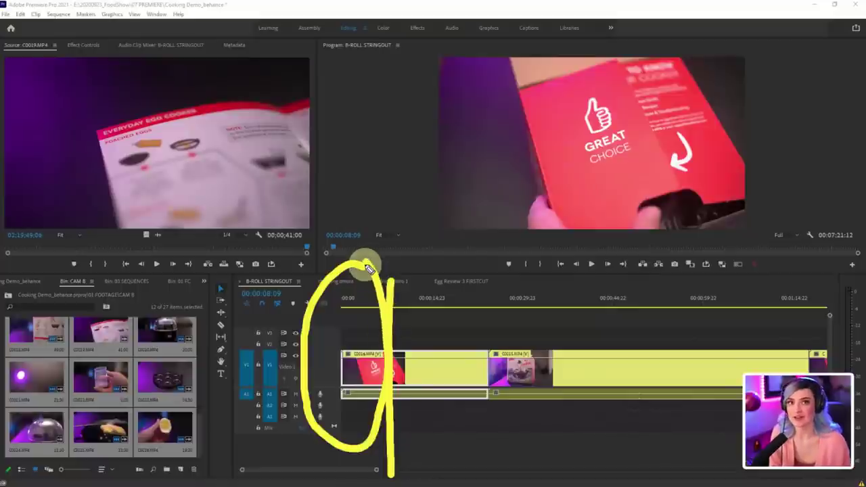
mouse_move(511, 154)
left_mouse_down()
mouse_move(173, 216)
mouse_move(434, 165)
left_mouse_up()
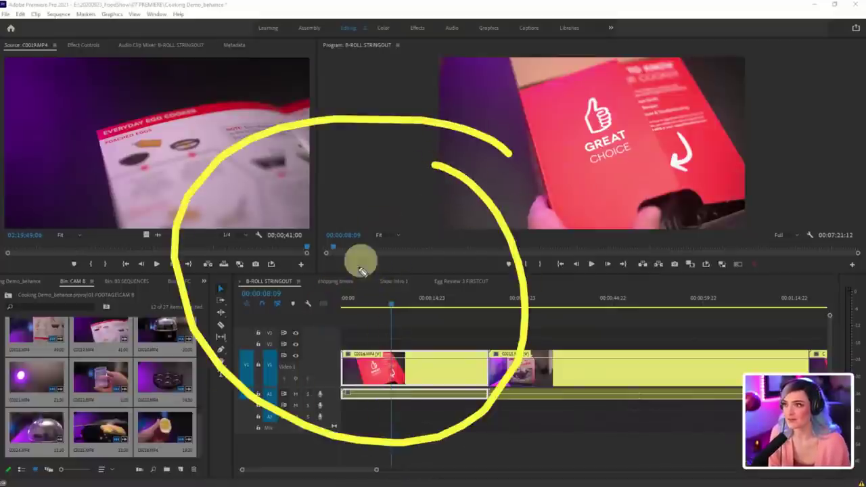
mouse_move(363, 271)
left_mouse_down()
mouse_move(677, 400)
mouse_move(706, 325)
left_mouse_up()
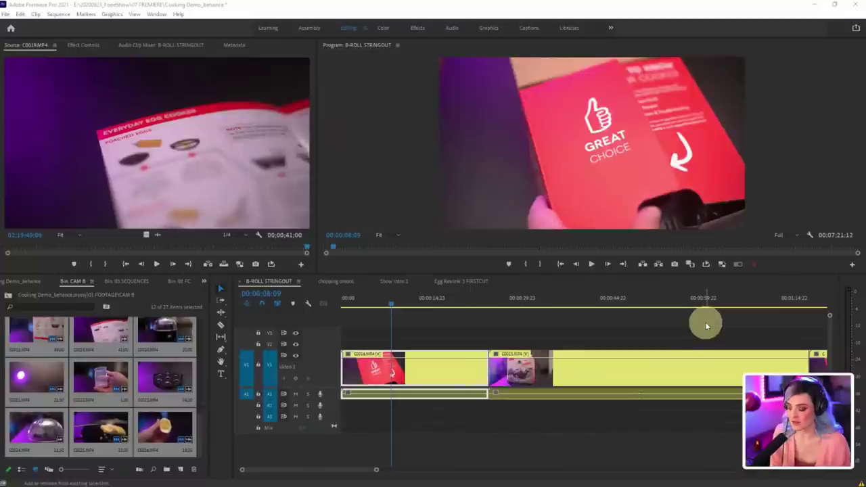
Step: Ripple trim the first timeline clip's start to the playhead, and place the playhead at 00:00:06:01 in the shortened clip
left_click(418, 330)
key("q")
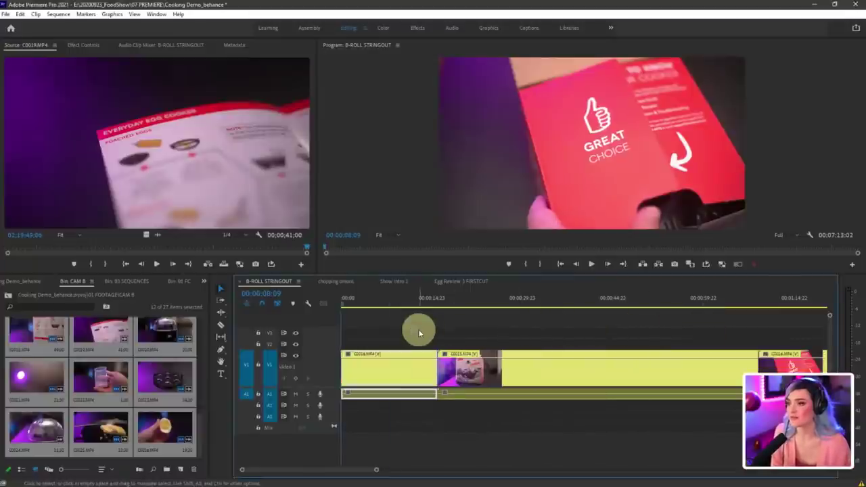
key("Home")
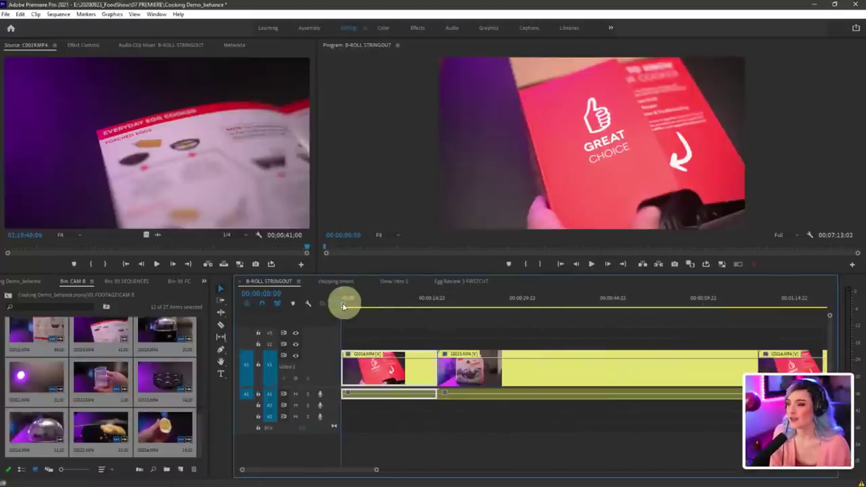
left_click_drag(342, 307, 381, 305)
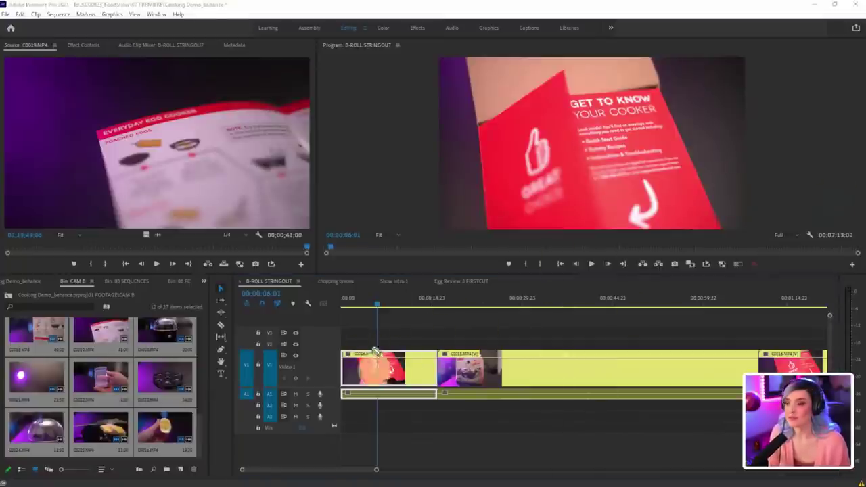
left_click_drag(375, 316, 379, 441)
mouse_move(386, 331)
left_mouse_down()
mouse_move(427, 328)
mouse_move(417, 342)
mouse_move(437, 438)
left_mouse_up()
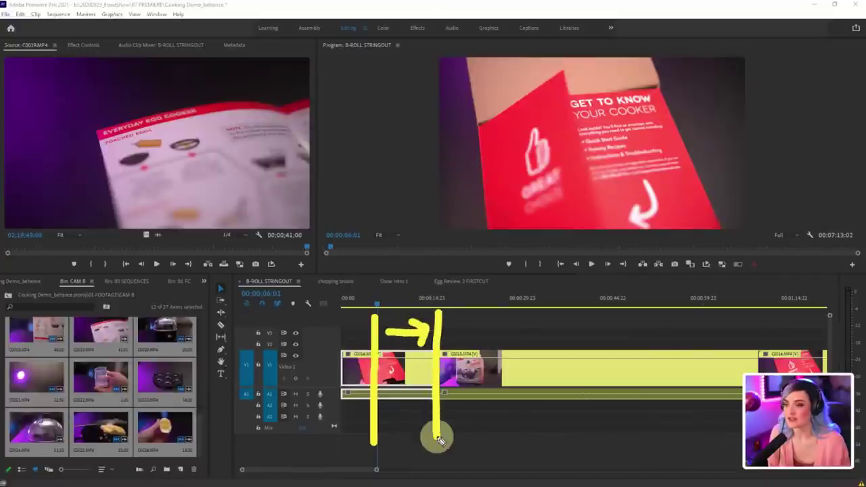
key("Escape")
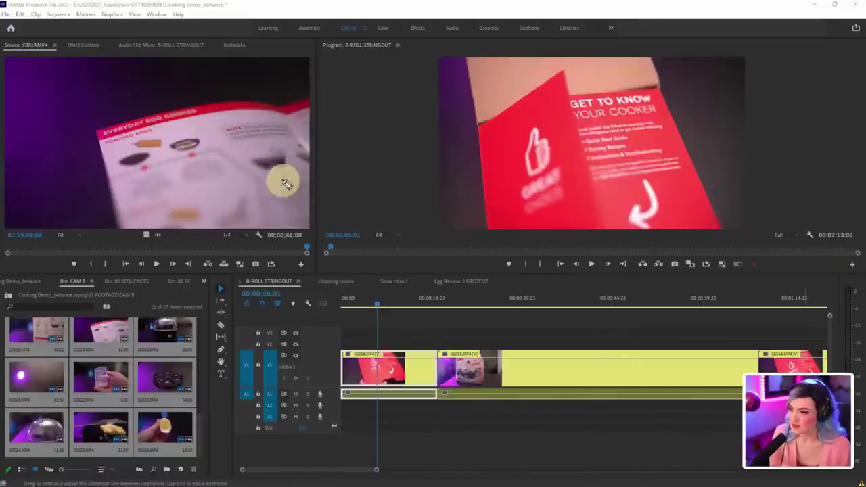
mouse_move(282, 179)
left_mouse_down()
mouse_move(413, 280)
mouse_move(509, 98)
left_mouse_up()
key("Escape")
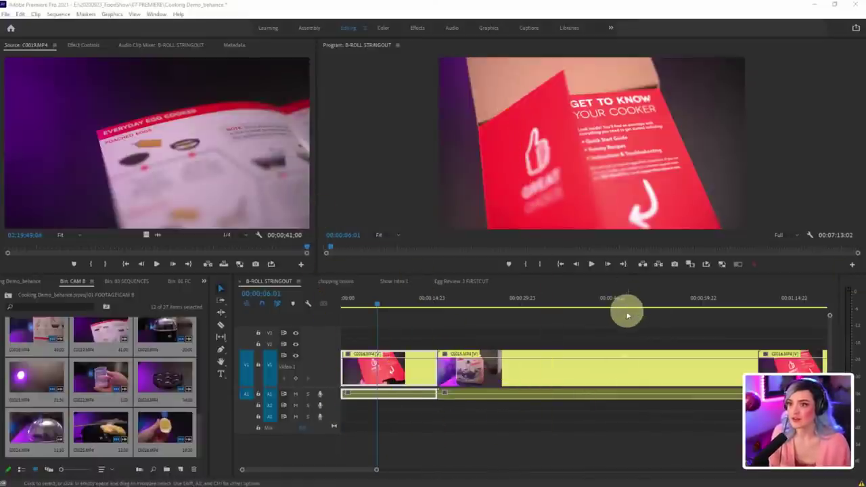
Step: Ripple trim the end of the first timeline clip to the playhead at 00:00:06:01
left_click(461, 326)
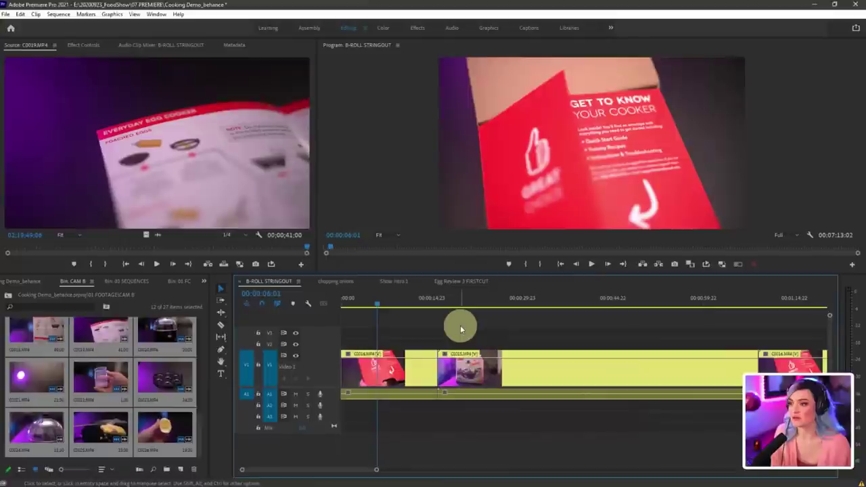
key("w")
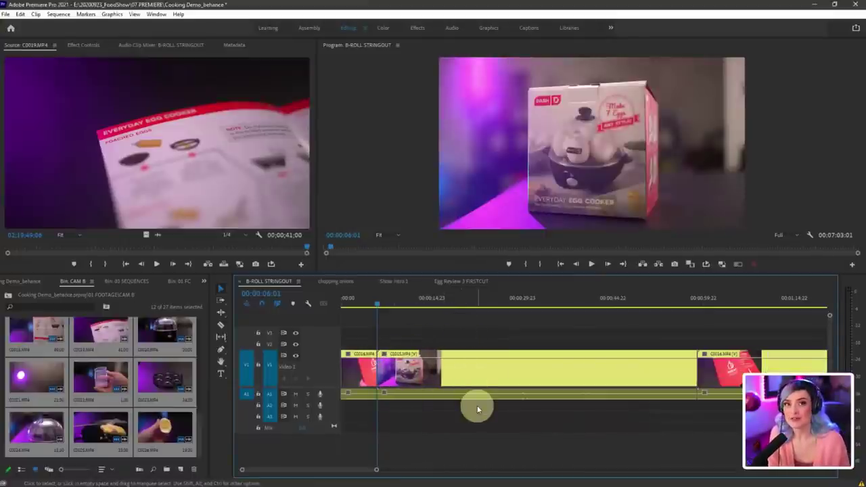
Step: Ripple trim the start of C0015.MP4 at 00:00:31:22 and the end of the shortened clip at 00:00:18:12
left_click_drag(380, 300, 532, 308)
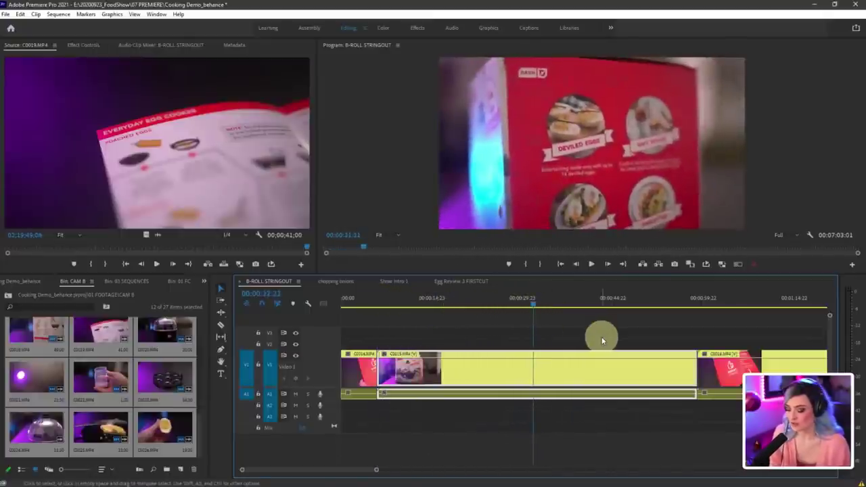
key("w")
left_click(380, 306)
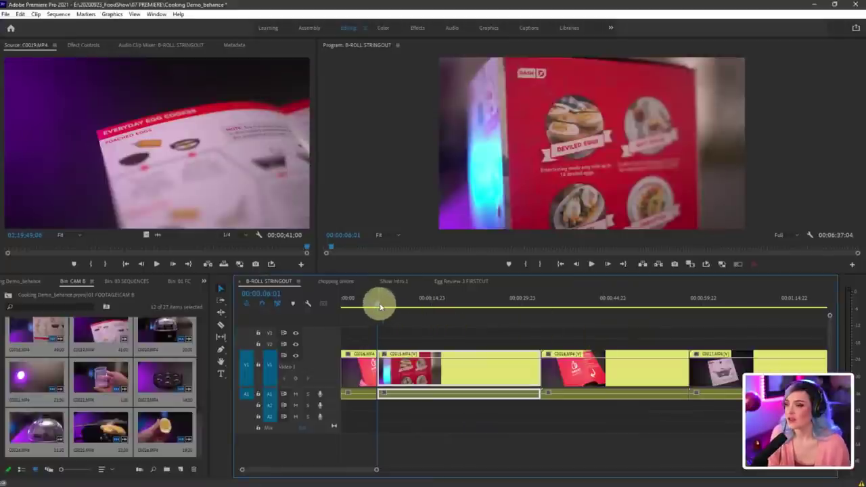
left_click_drag(380, 307, 456, 313)
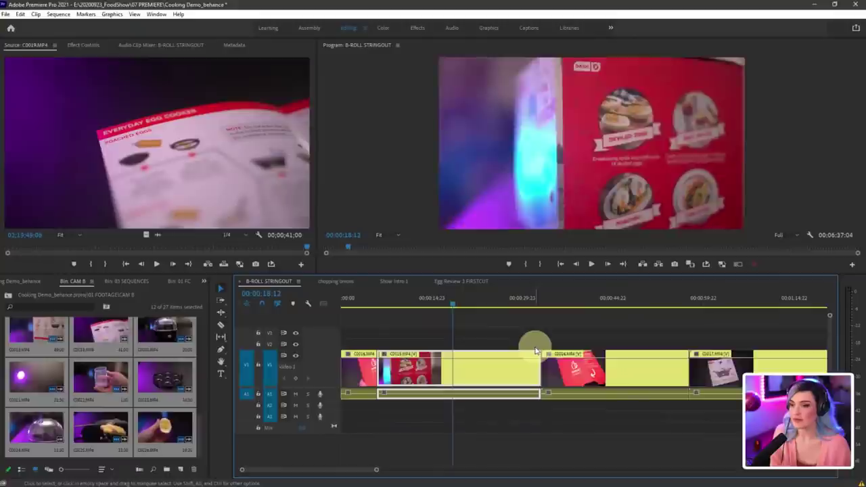
key("w")
Step: Ripple trim the start of C0016.MP4, and ripple delete that whole clip from the sequence
left_click_drag(456, 305, 504, 307)
key("q")
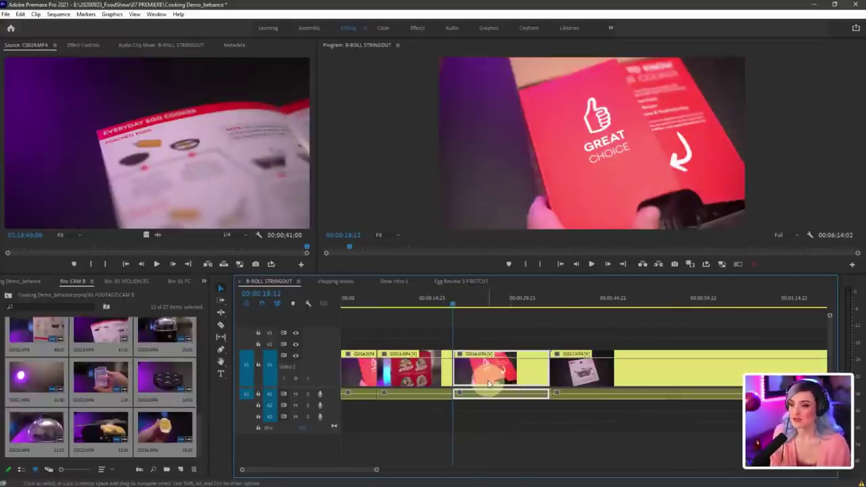
left_click_drag(489, 383, 521, 365)
key("ctrl+z")
key("ctrl+z")
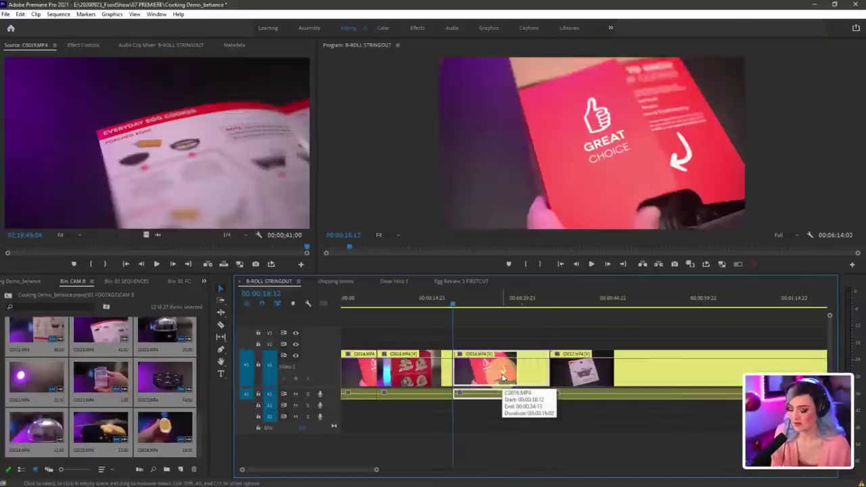
key("shift+Delete")
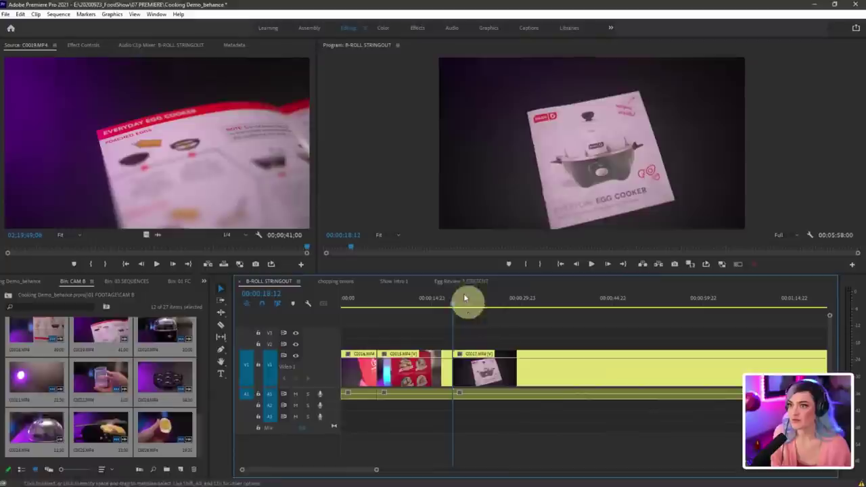
Step: Skim the opening of C0017.MP4 and glance at the Show Intro 1 and Egg Review 3 FIRSTCUT sequences
left_click_drag(459, 304, 492, 308)
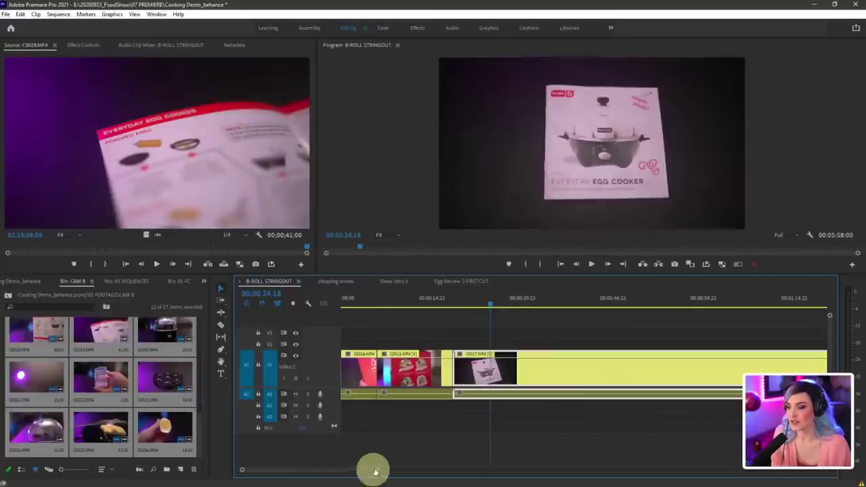
left_click_drag(373, 470, 416, 474)
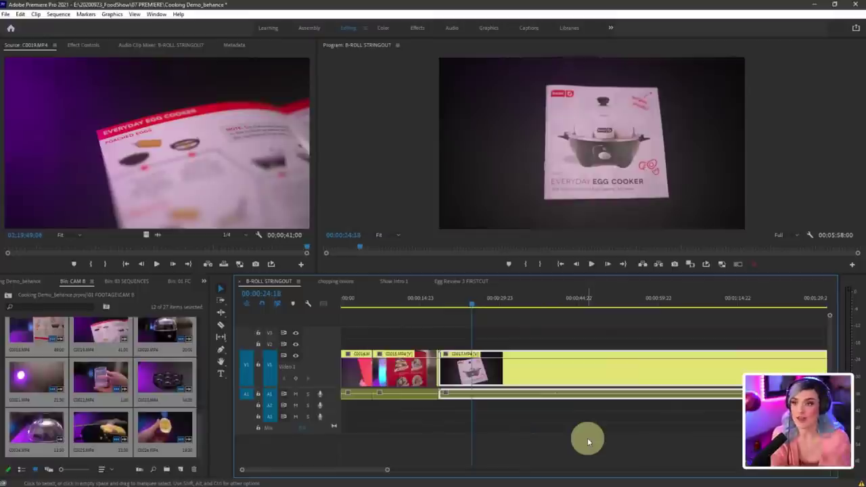
left_click_drag(389, 470, 464, 470)
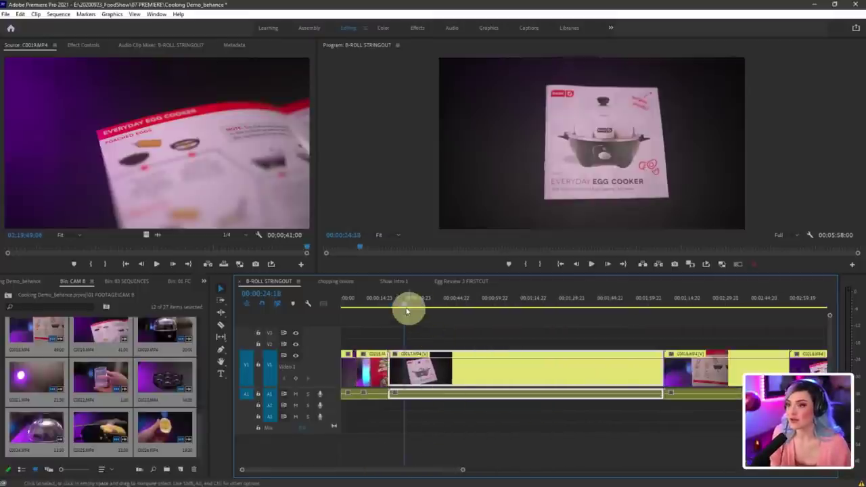
left_click_drag(406, 304, 411, 304)
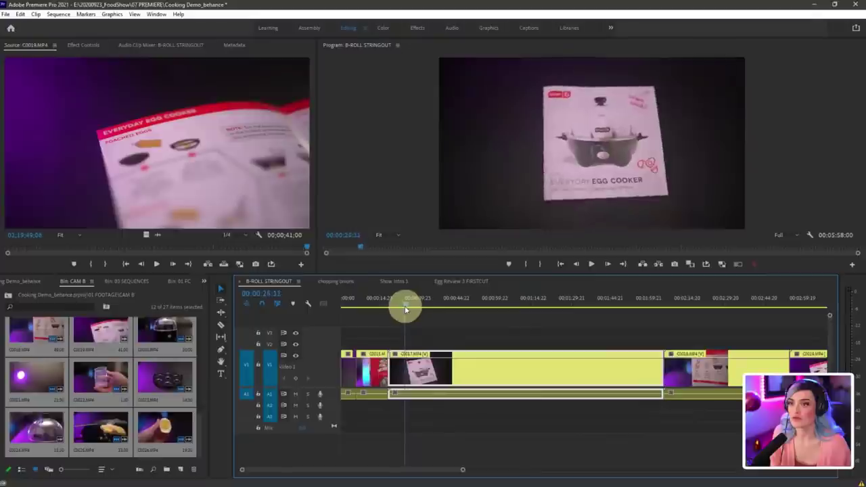
left_click(396, 279)
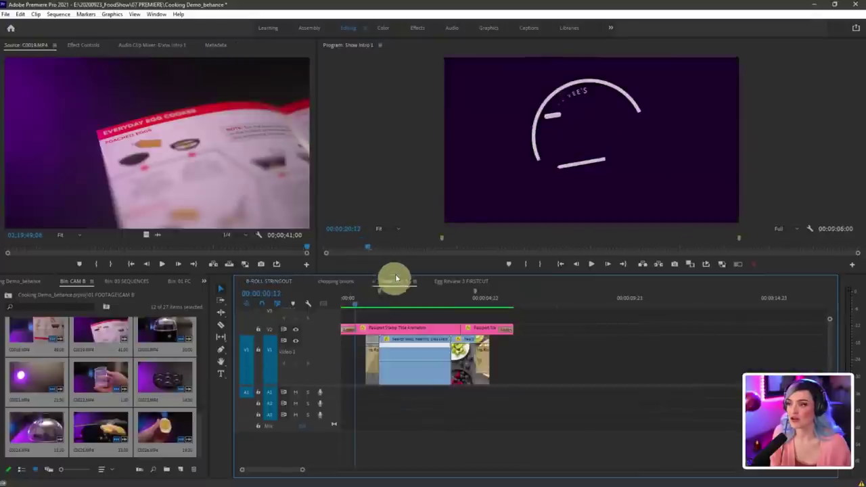
left_click(474, 283)
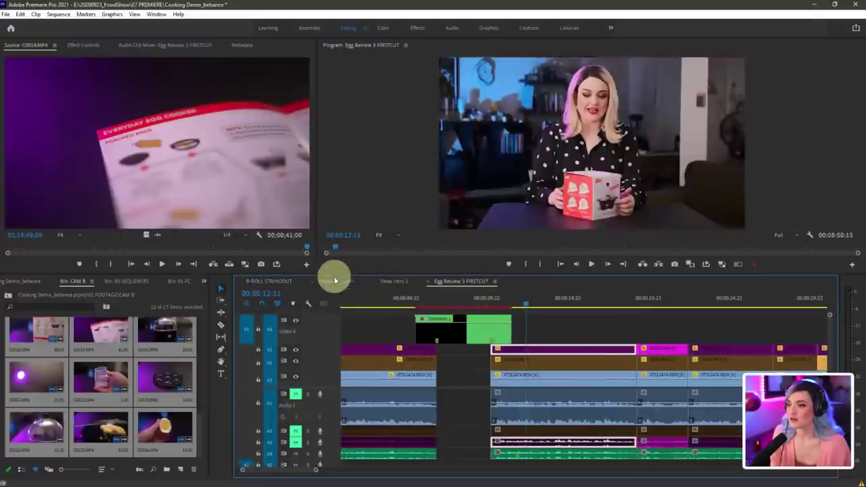
left_click(278, 281)
Step: Place the playhead at 00:00:25:19 in C0017.MP4 in the B-ROLL STRINGOUT sequence
left_click_drag(454, 304, 426, 305)
left_click(389, 354)
scroll(389, 358, "up", 2)
left_click(413, 359)
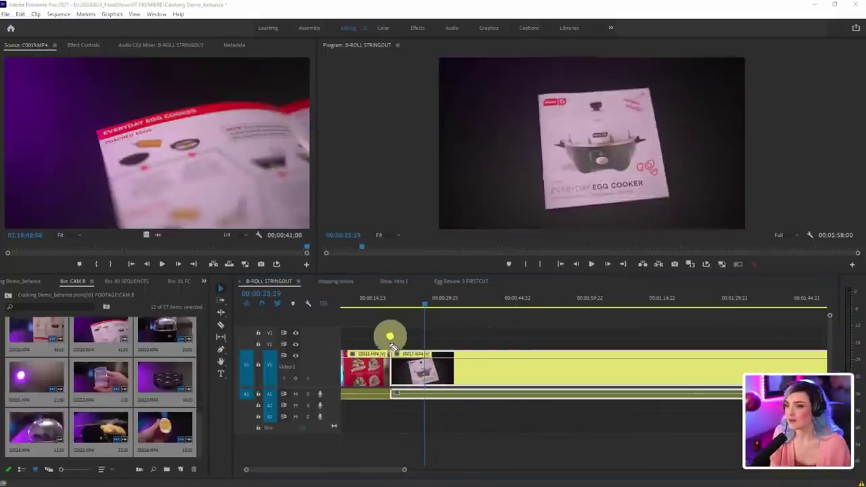
left_click_drag(420, 332, 423, 436)
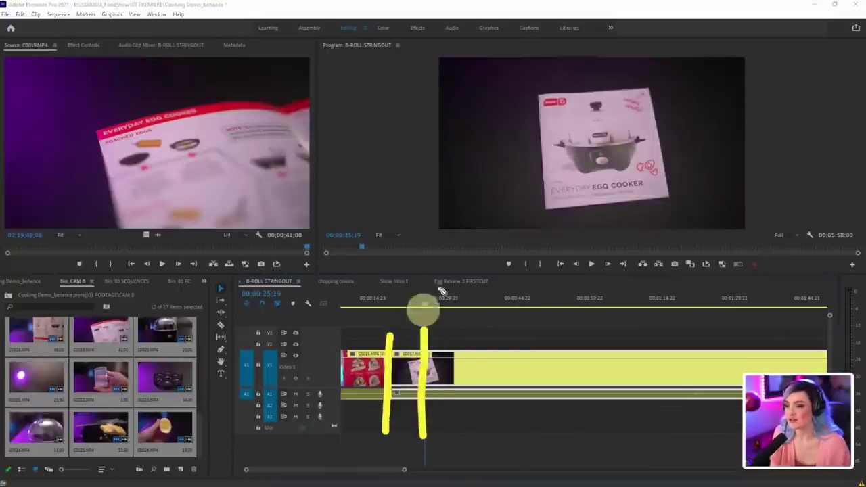
left_click_drag(423, 161, 449, 166)
left_click_drag(411, 216, 550, 278)
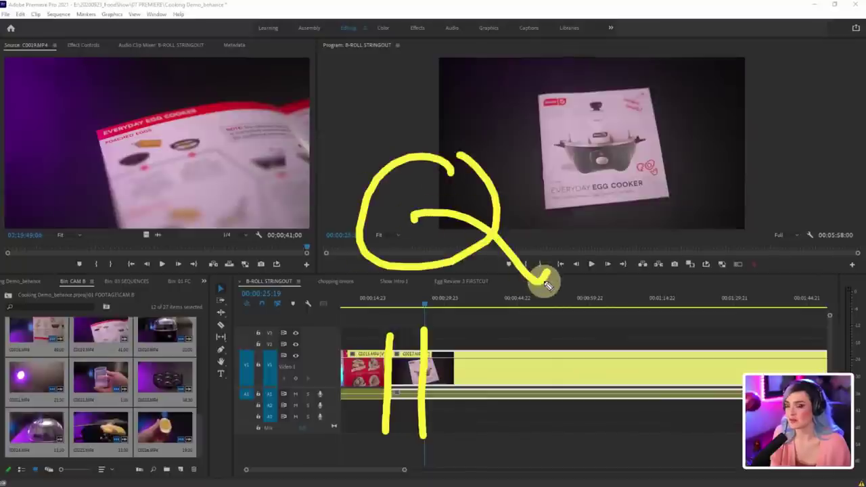
key("Escape")
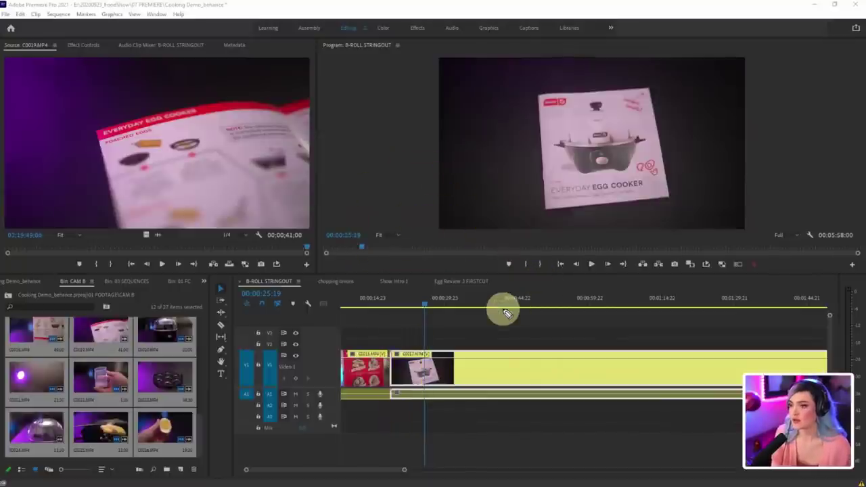
Step: Ripple trim the start of C0017.MP4 at 00:00:25:19 and place the playhead at 00:00:22:01 in the shortened clip
left_click(474, 332)
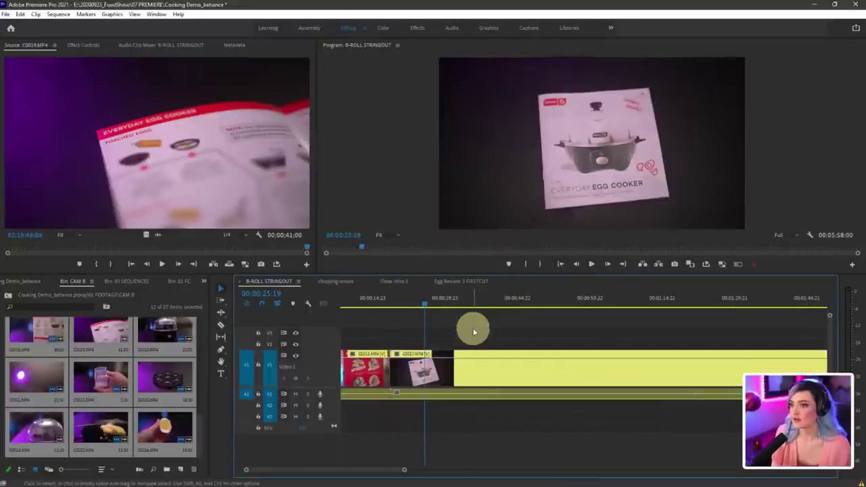
left_click(403, 308)
mouse_move(403, 308)
left_mouse_down()
mouse_move(423, 308)
mouse_move(407, 306)
left_mouse_up()
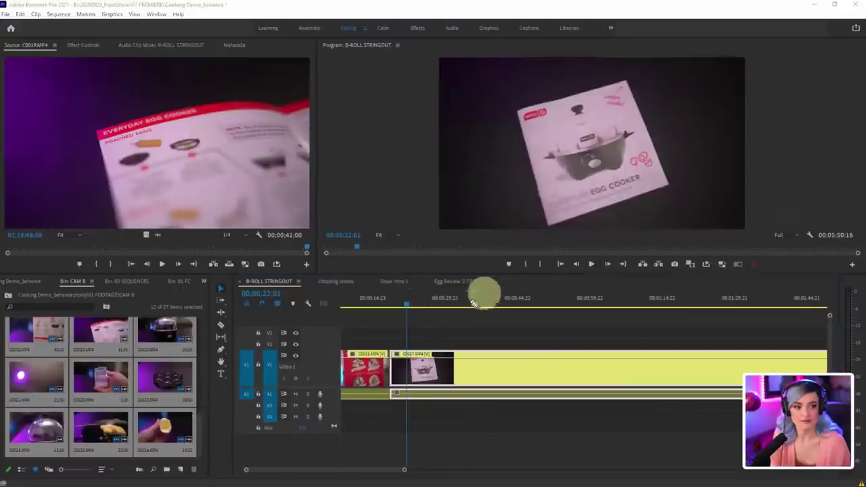
Step: Ripple trim the end of C0017.MP4 to the playhead at 00:00:22:01, and undo that trim
mouse_move(414, 336)
left_mouse_down()
mouse_move(605, 325)
mouse_move(572, 358)
left_mouse_up()
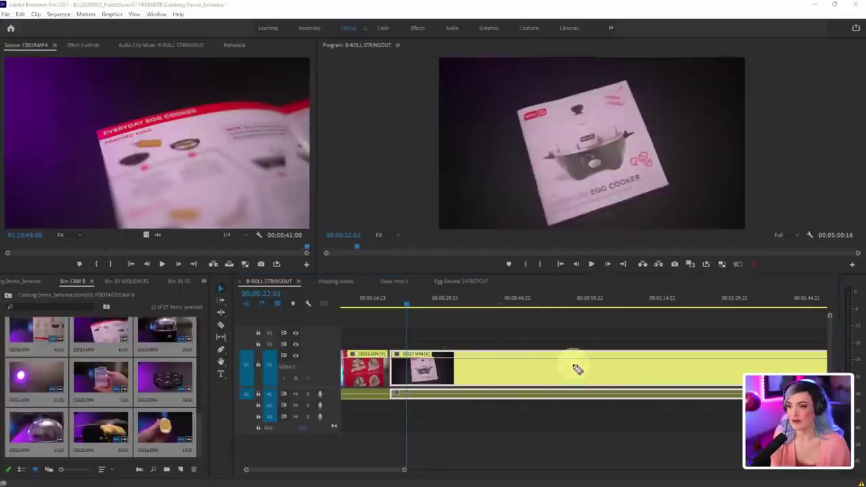
left_click(533, 434)
key("w")
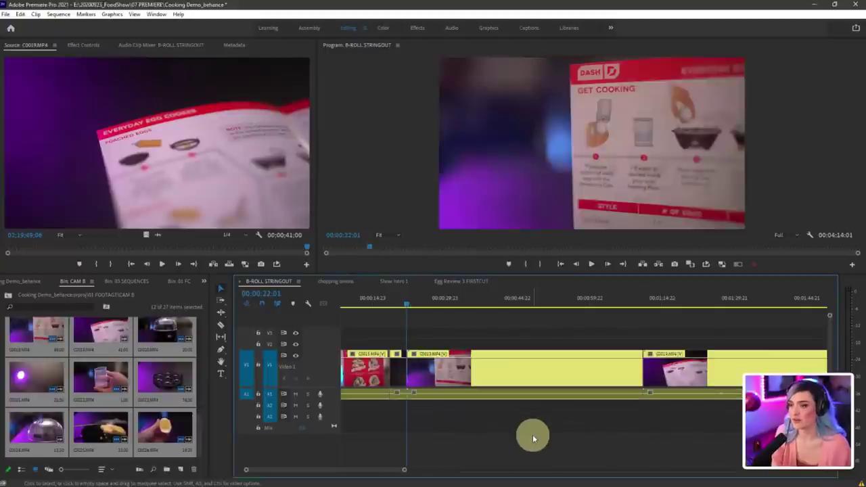
key("ctrl+shift+z")
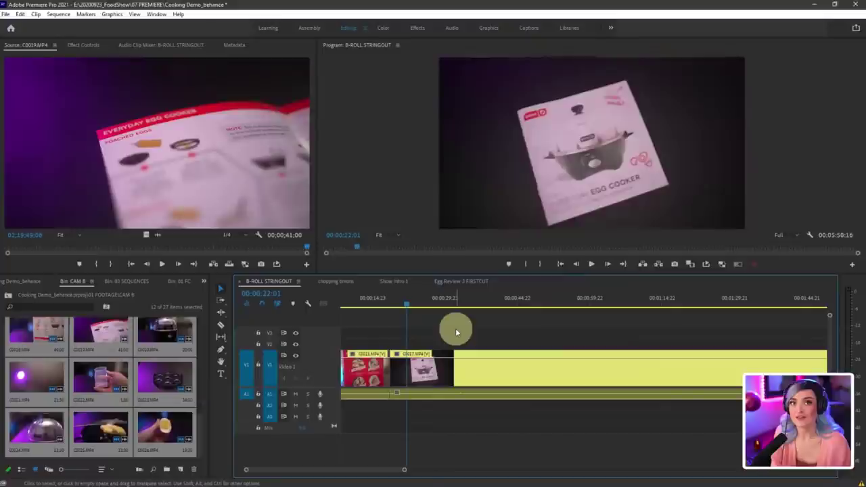
Step: Split C0017.MP4 at 00:00:22:01 and ripple trim the start of the following piece at 00:00:32:03
key("ctrl+k")
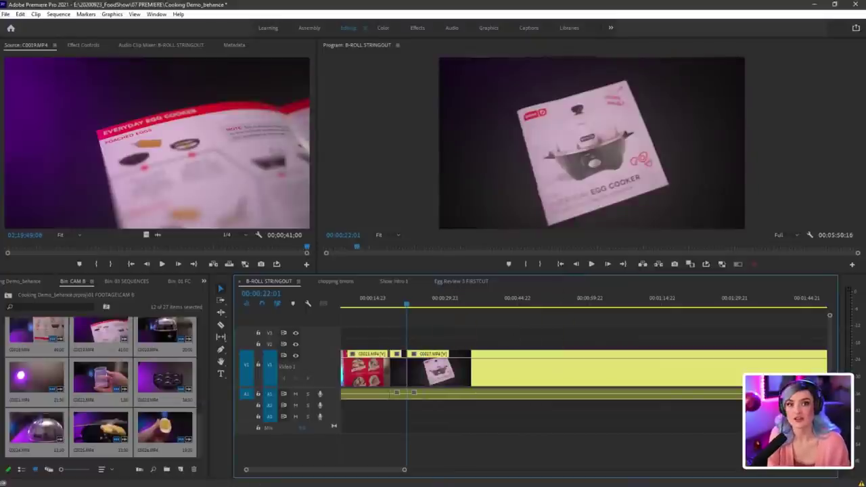
left_click_drag(409, 330, 403, 447)
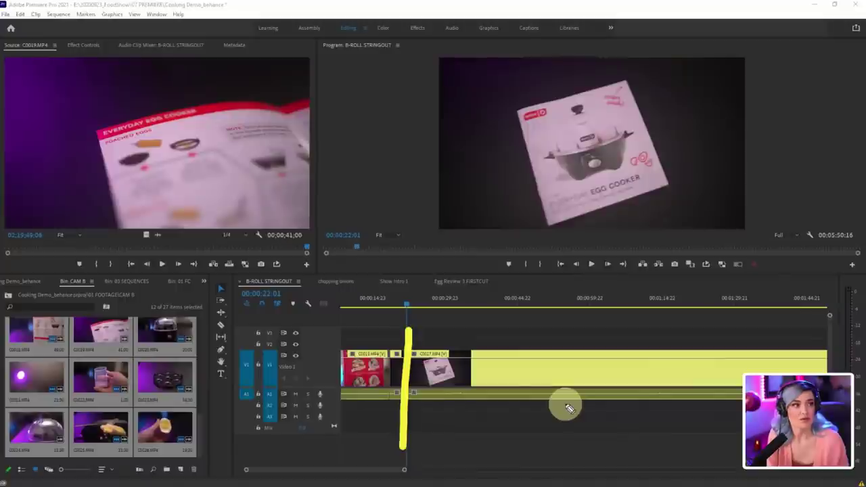
key("Escape")
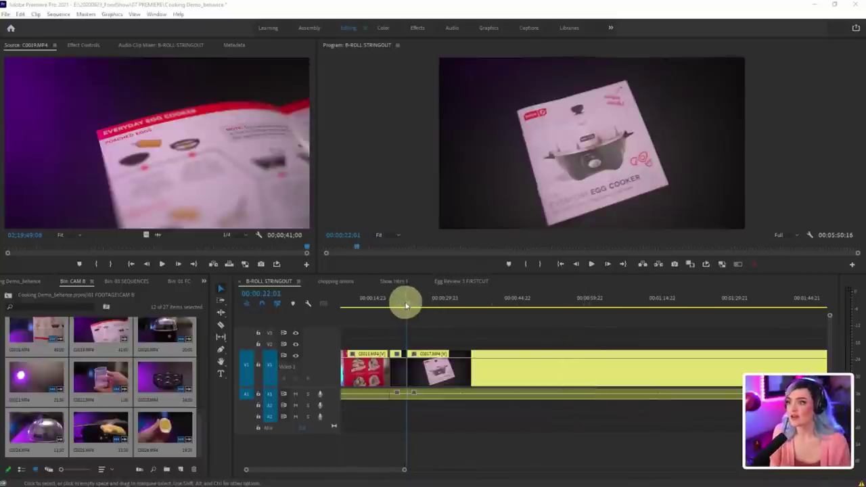
left_click_drag(406, 306, 466, 305)
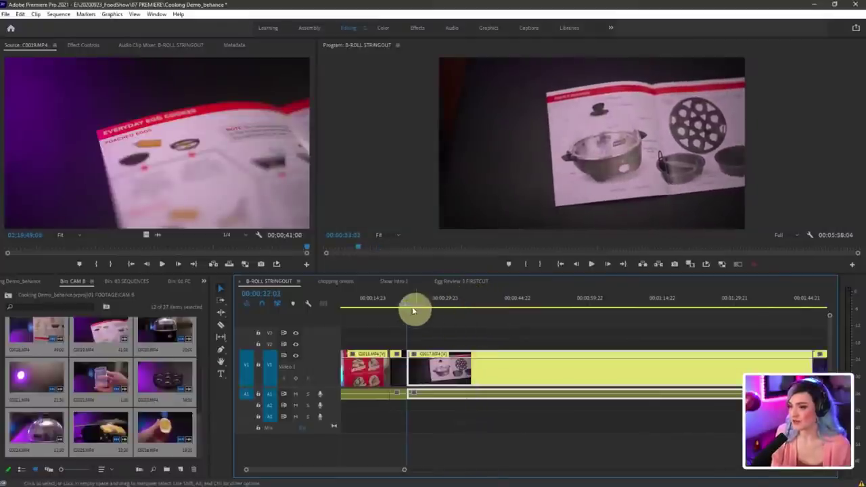
Step: Split the remaining C0017.MP4 footage into short booklet shots and ripple trim the last piece's start at 00:00:44:19
left_click_drag(402, 305, 496, 310)
key("ctrl+k")
mouse_move(506, 310)
left_mouse_down()
mouse_move(442, 308)
mouse_move(514, 308)
left_mouse_up()
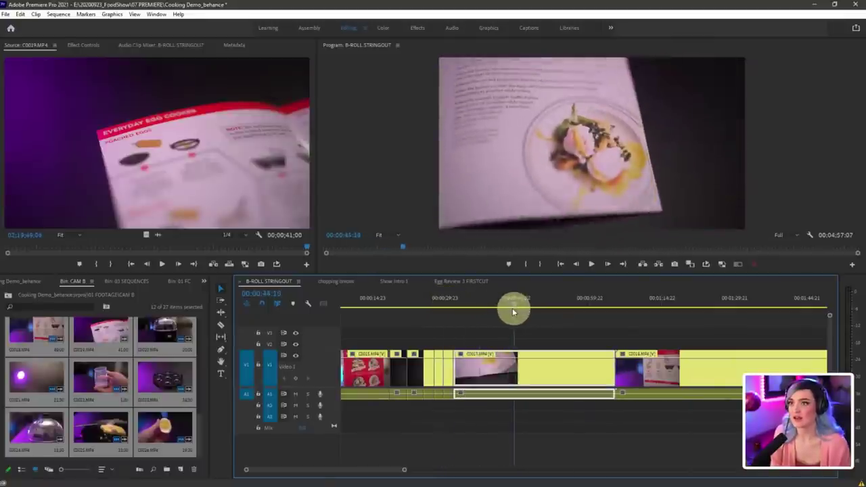
key("q")
Step: Cut a final short shot from C0017.MP4 and ripple delete the clip's leftover footage after 00:00:36:09
left_click_drag(453, 308, 475, 305)
key("q")
key("q")
key("ctrl+k")
key("ctrl+z")
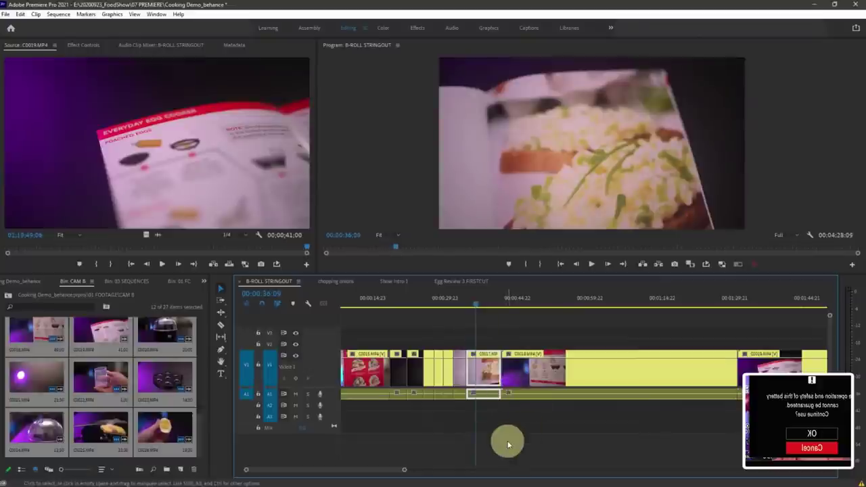
key("shift+Delete")
Step: Play and scrub through the C0017.MP4 pieces to review the cuts between the booklet shots
left_click_drag(404, 470, 358, 470)
mouse_move(443, 303)
left_mouse_down()
mouse_move(593, 304)
mouse_move(452, 315)
left_mouse_up()
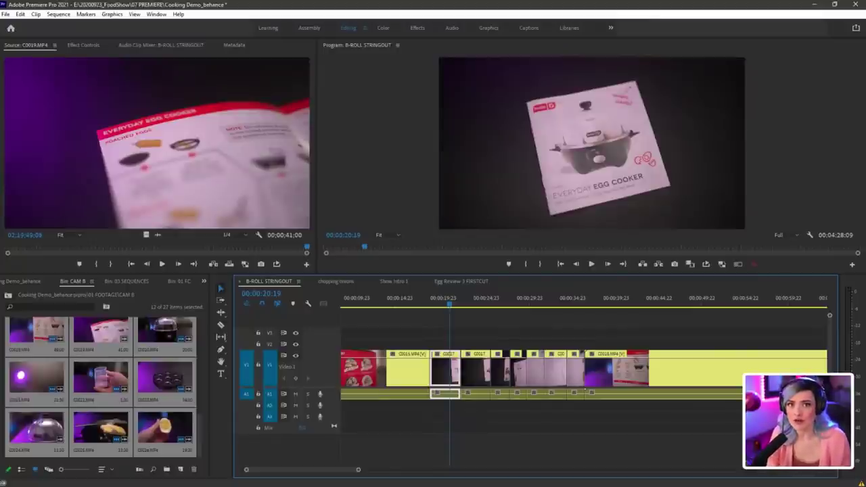
left_click(482, 321)
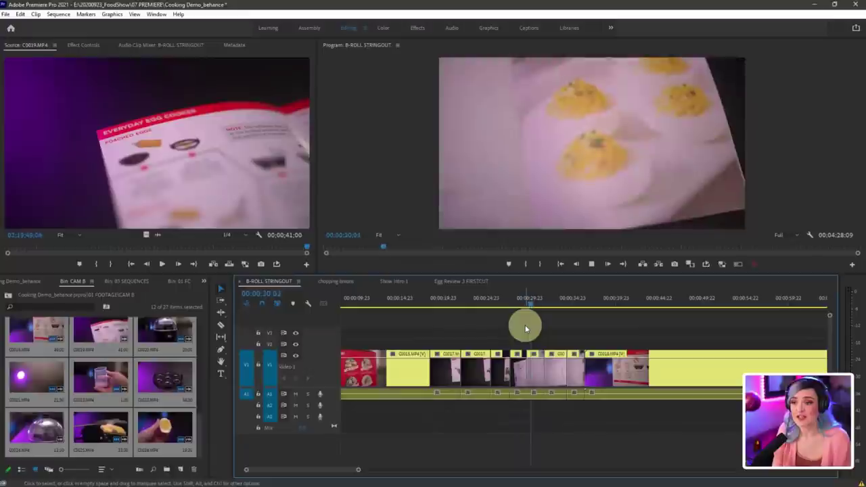
key("space")
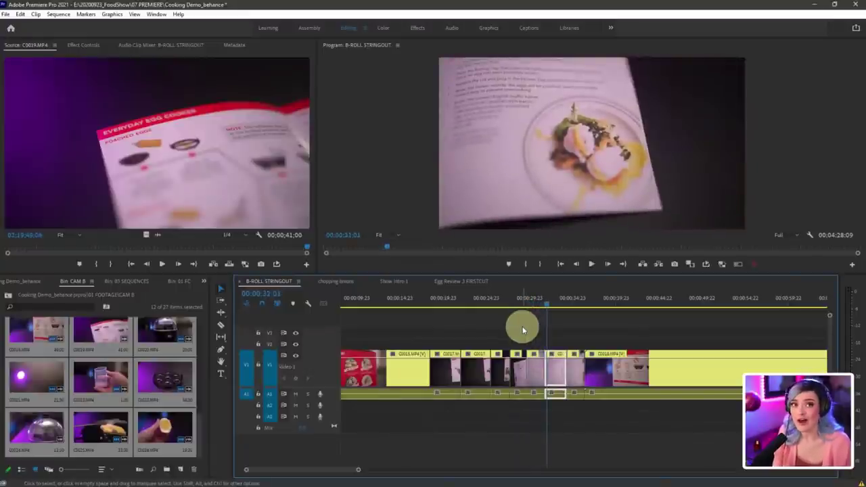
scroll(541, 331, "down", 2)
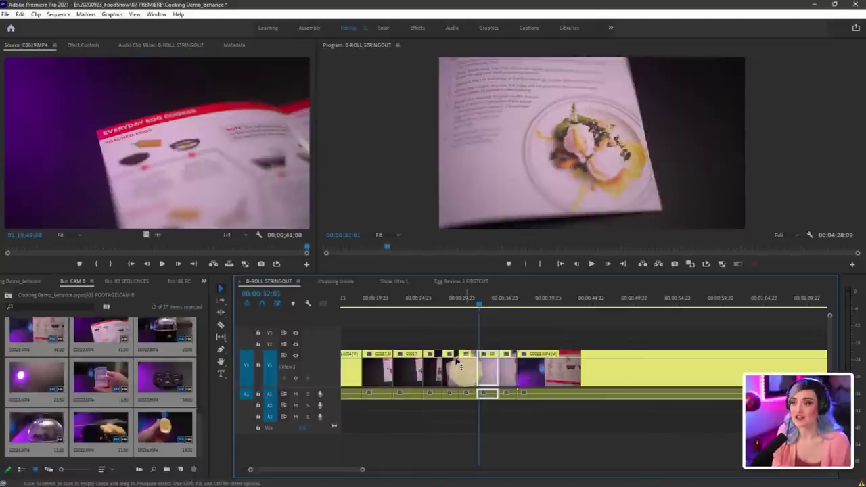
left_click_drag(437, 297, 461, 304)
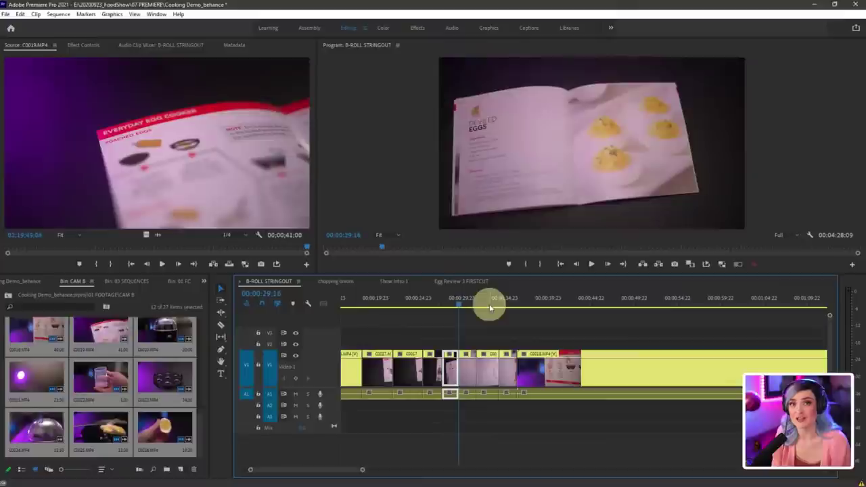
Step: Shift C0018.MP4 and the clips after it about 23 seconds later, and play the last C0017.MP4 piece
left_click(533, 378)
left_click_drag(533, 377, 730, 376)
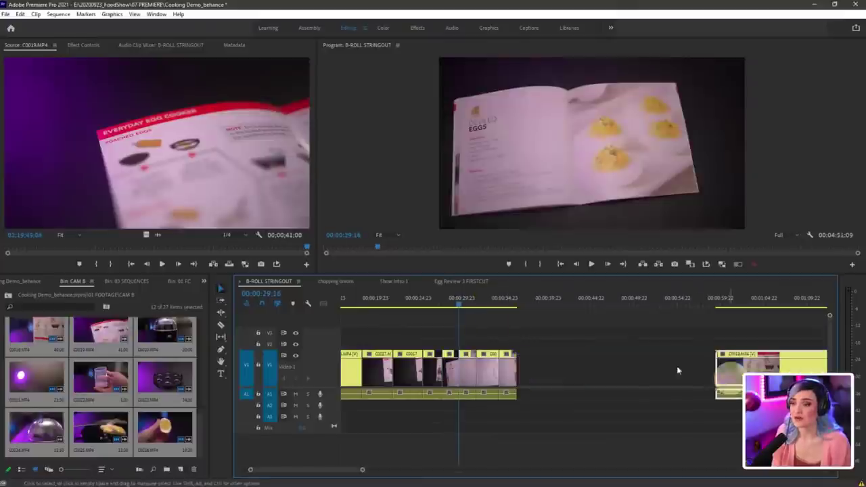
left_click(499, 300)
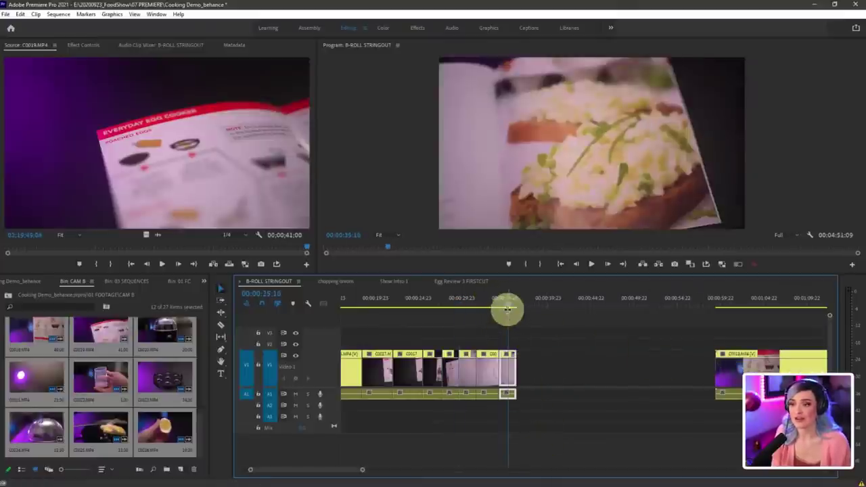
key("space")
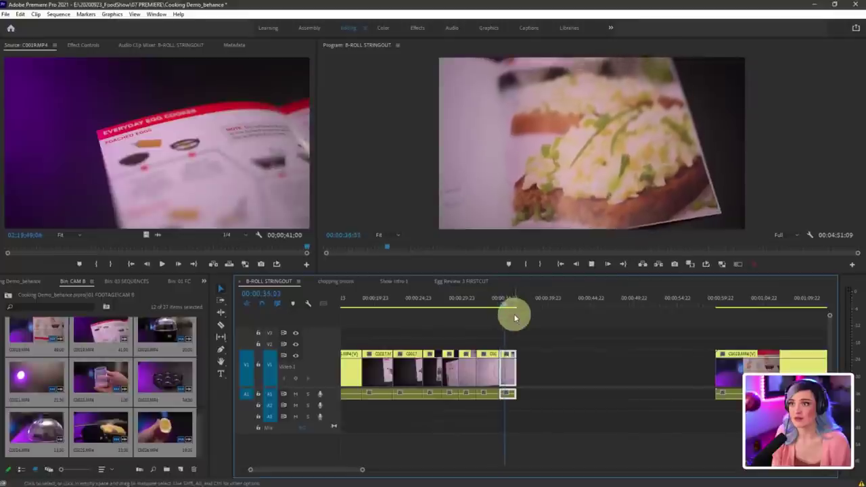
key("space")
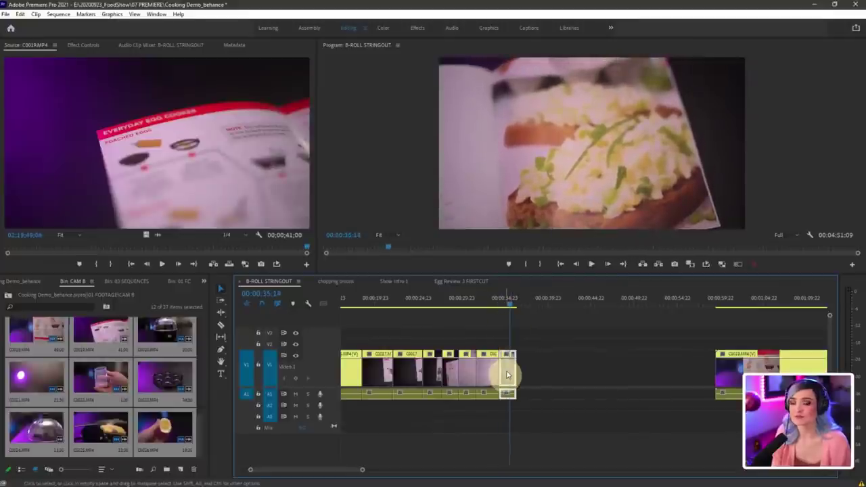
Step: Slow down the last C0017.MP4 piece to a duration of about 4 seconds and play it back
right_click(507, 374)
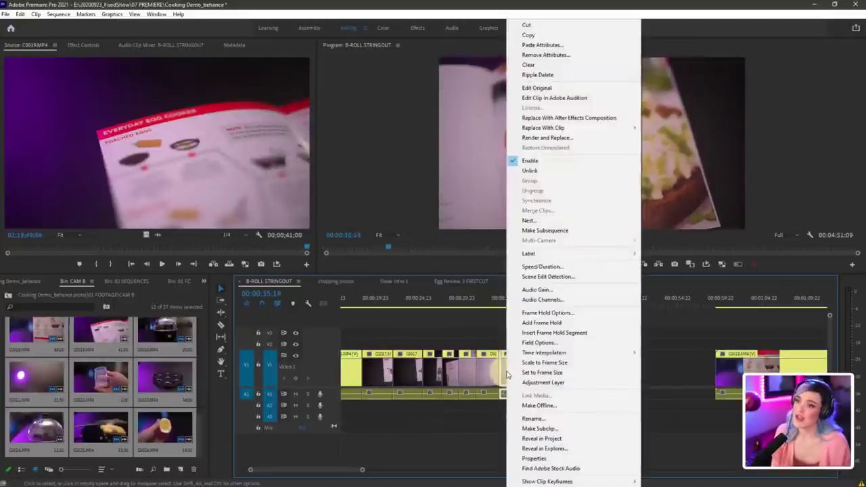
left_click(541, 267)
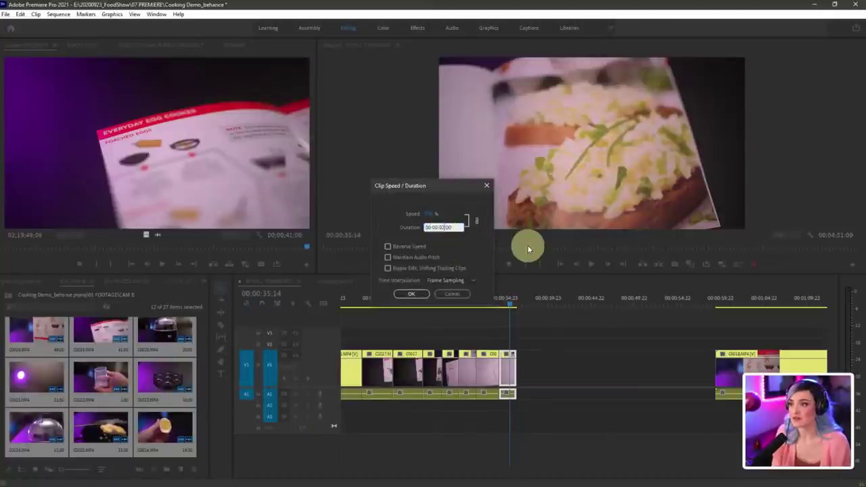
left_click(473, 249)
left_click(421, 296)
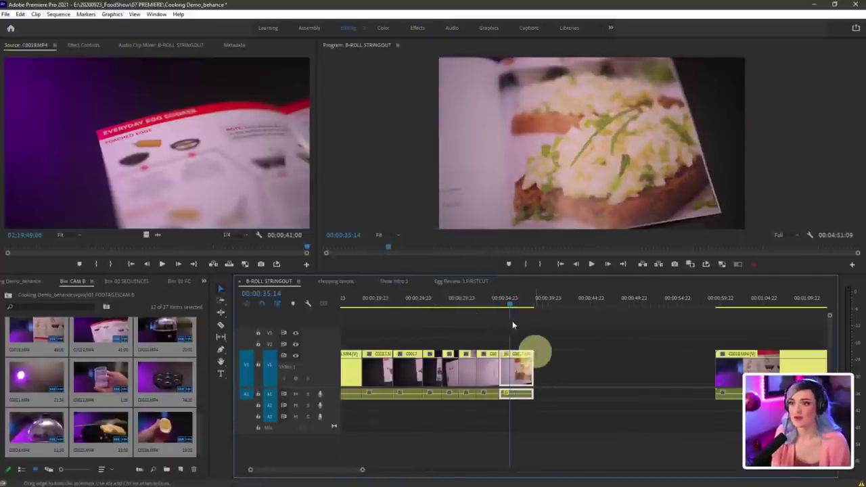
left_click(509, 306)
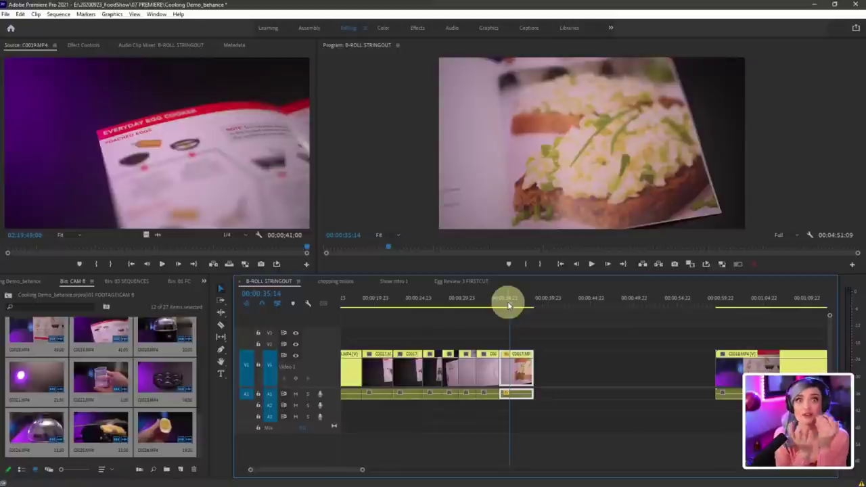
key("space")
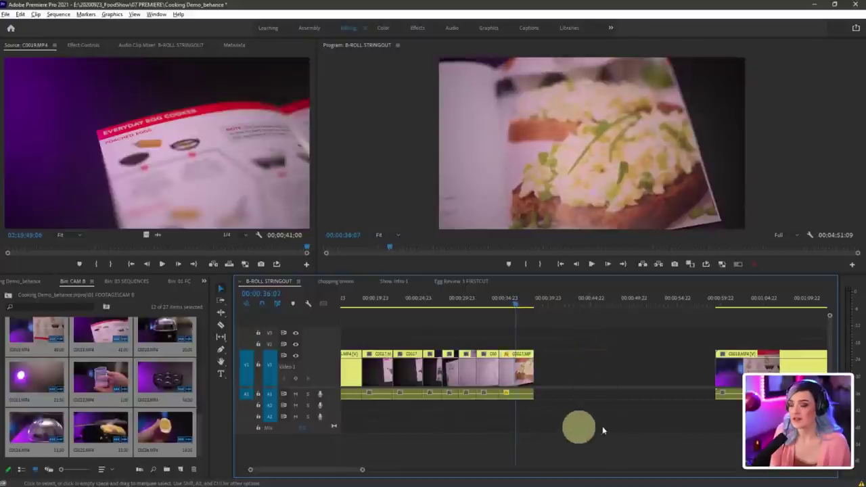
Step: Delete the A1 audio of all the trimmed clips before C0018.MP4, and play the last C0017.MP4 piece
left_click_drag(603, 429, 236, 396)
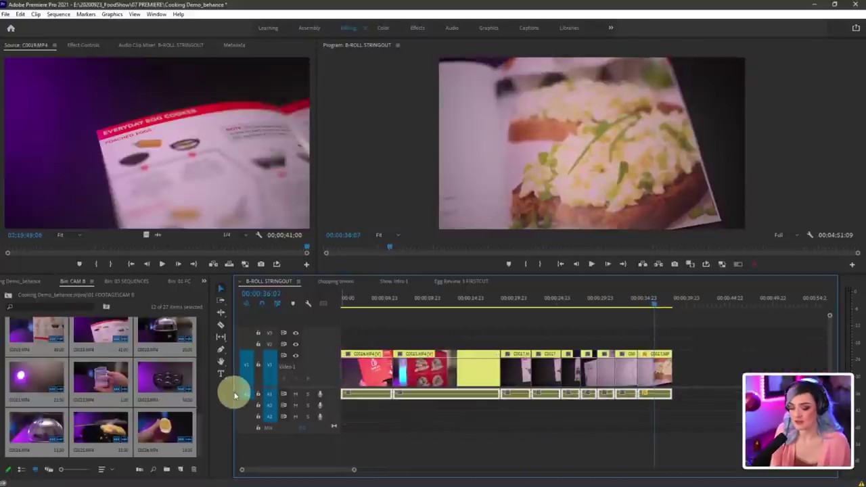
key("Delete")
left_click(643, 305)
key("space")
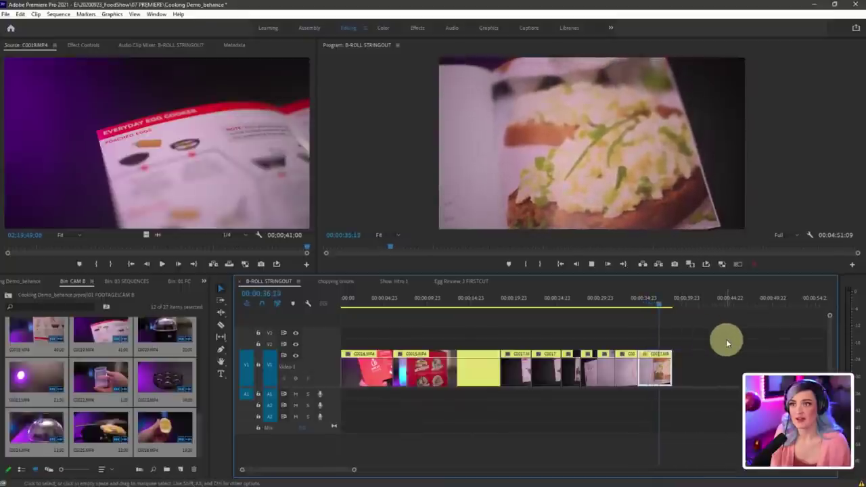
key("space")
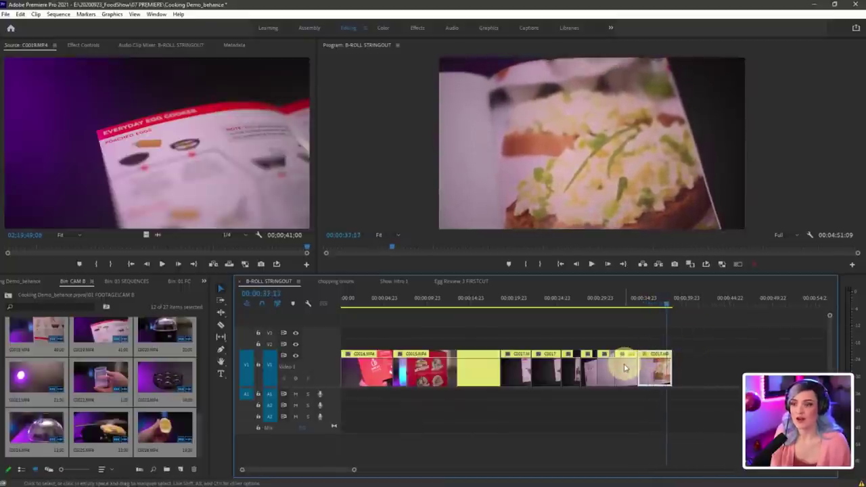
Step: Try to slow down the plated-eggs C0017.MP4 piece in place, directly against the last piece
scroll(643, 383, "up", 2)
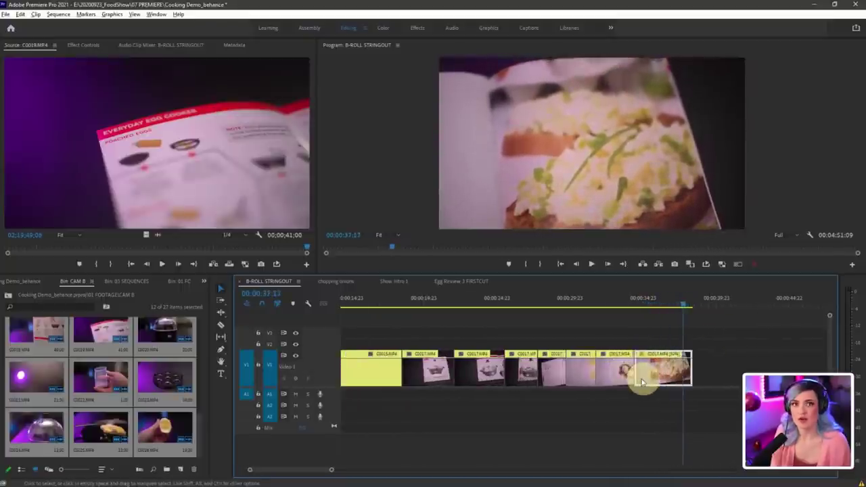
left_click(615, 303)
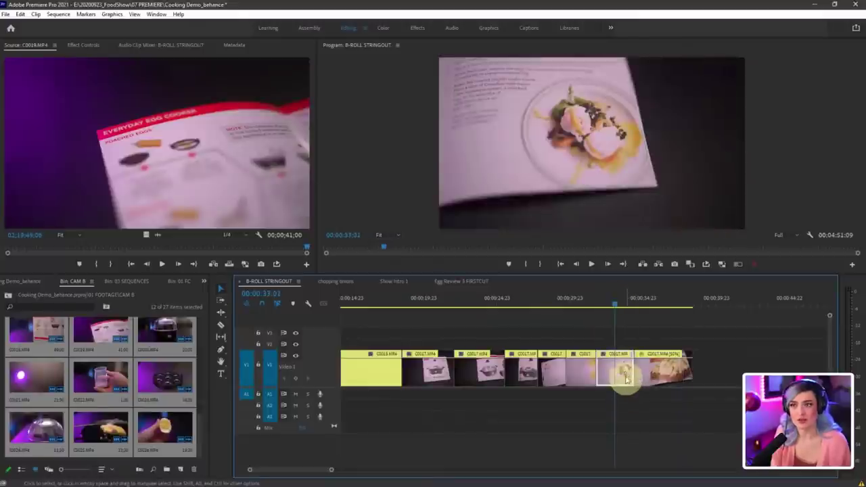
mouse_move(609, 302)
left_mouse_down()
mouse_move(602, 302)
mouse_move(623, 302)
mouse_move(607, 304)
left_mouse_up()
right_click(613, 369)
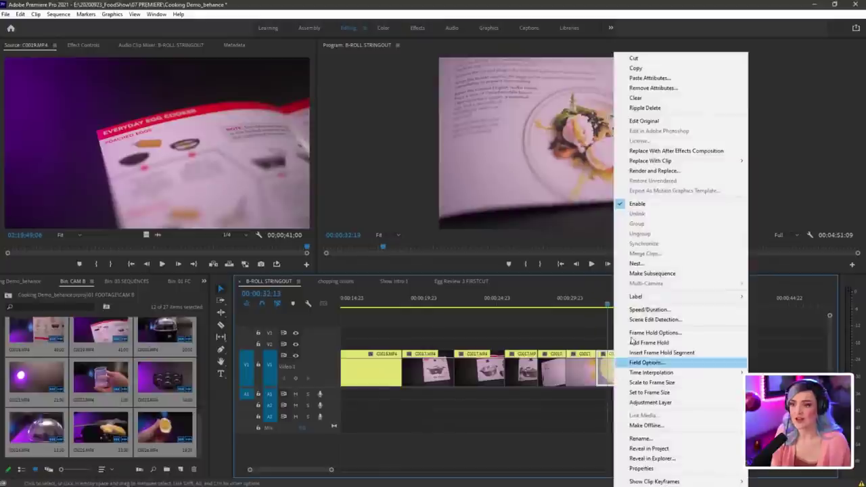
left_click(659, 309)
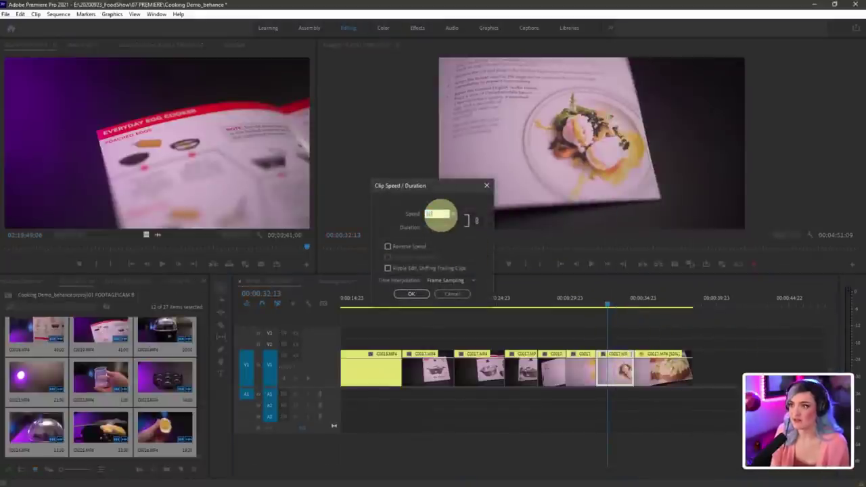
left_click(419, 295)
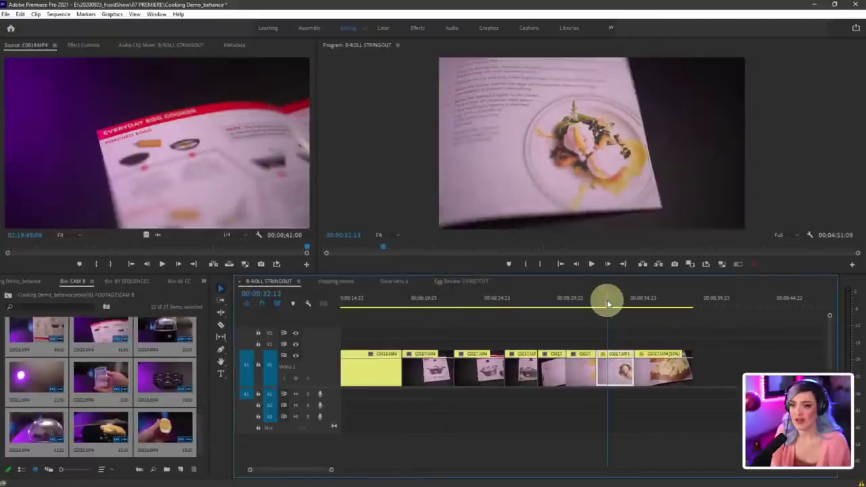
mouse_move(607, 300)
left_mouse_down()
mouse_move(634, 300)
mouse_move(611, 300)
mouse_move(620, 304)
left_mouse_up()
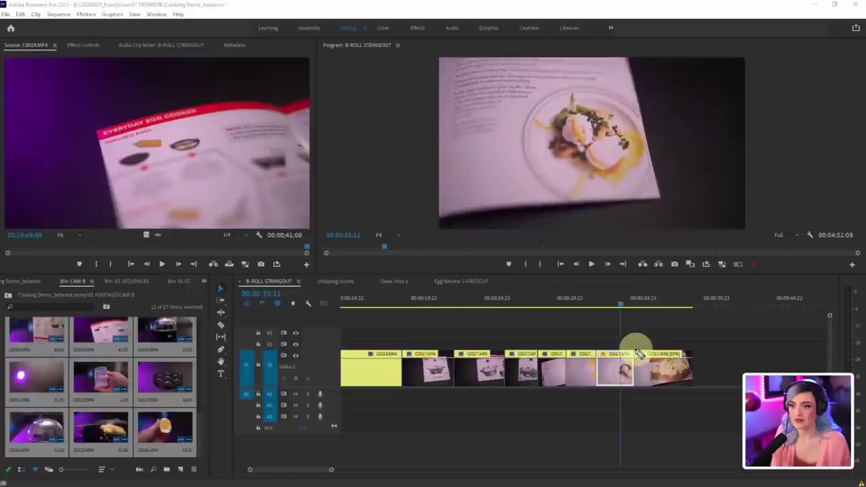
mouse_move(636, 351)
left_mouse_down()
mouse_move(670, 354)
mouse_move(636, 392)
left_mouse_up()
key("Escape")
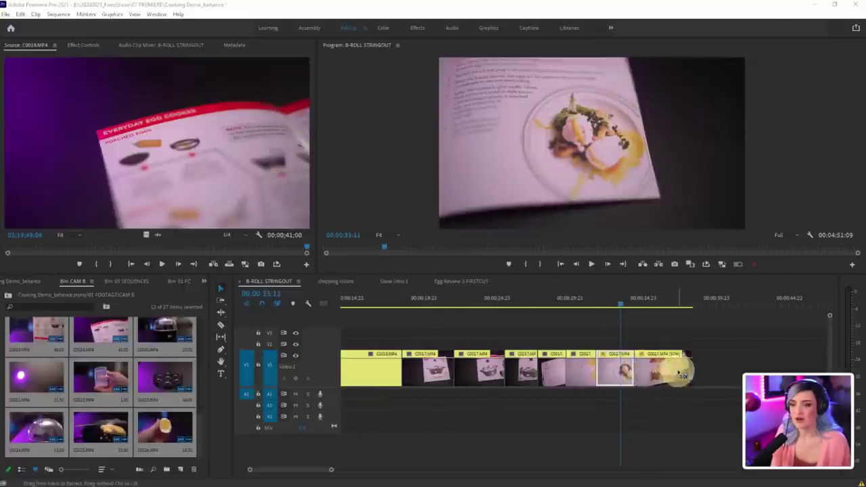
left_click(660, 329)
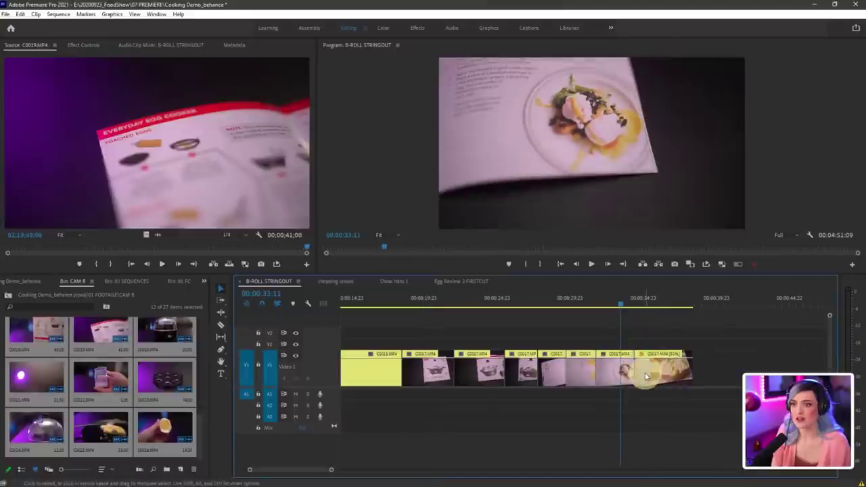
Step: Spread the later C0017.MP4 pieces apart on V1, leaving empty space after each for longer durations
left_click_drag(650, 370, 779, 371)
scroll(647, 387, "down", 3)
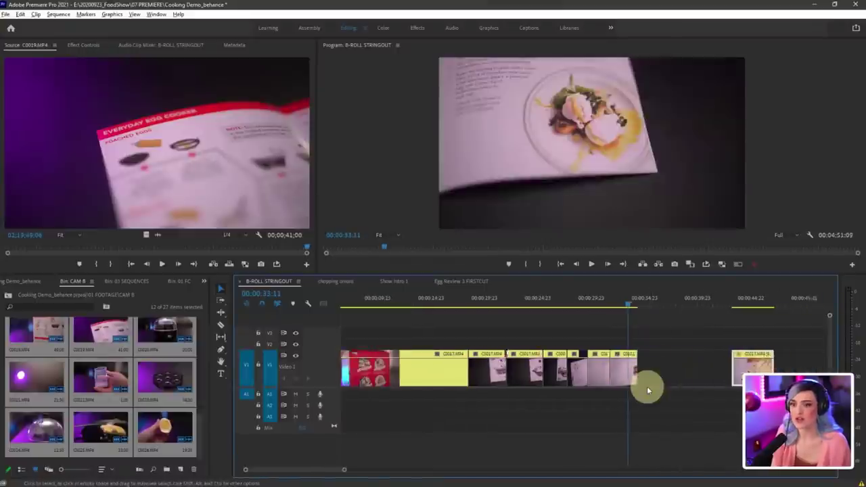
scroll(647, 386, "down", 1)
left_click_drag(626, 373, 642, 374)
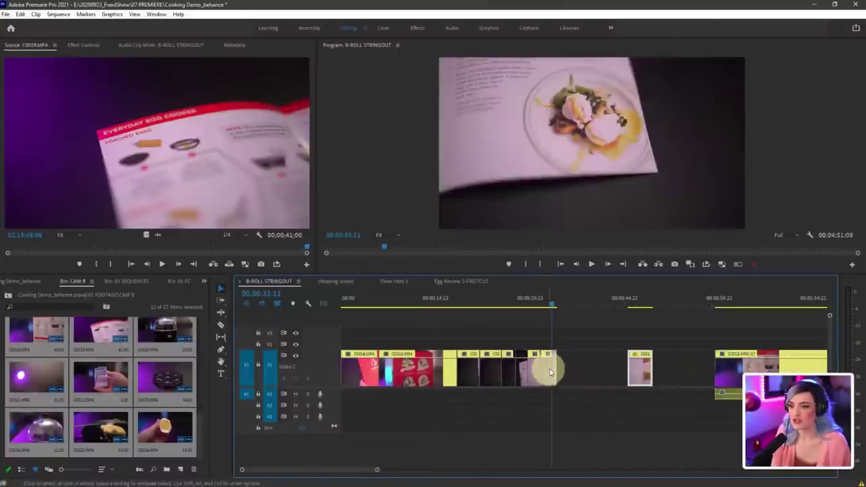
mouse_move(548, 367)
left_mouse_down()
mouse_move(599, 367)
mouse_move(508, 369)
mouse_move(644, 369)
mouse_move(550, 368)
left_mouse_up()
Step: Set the speed of the five spread-out C0017.MP4 pieces to 50% in one Speed/Duration change
left_click_drag(509, 331, 656, 386)
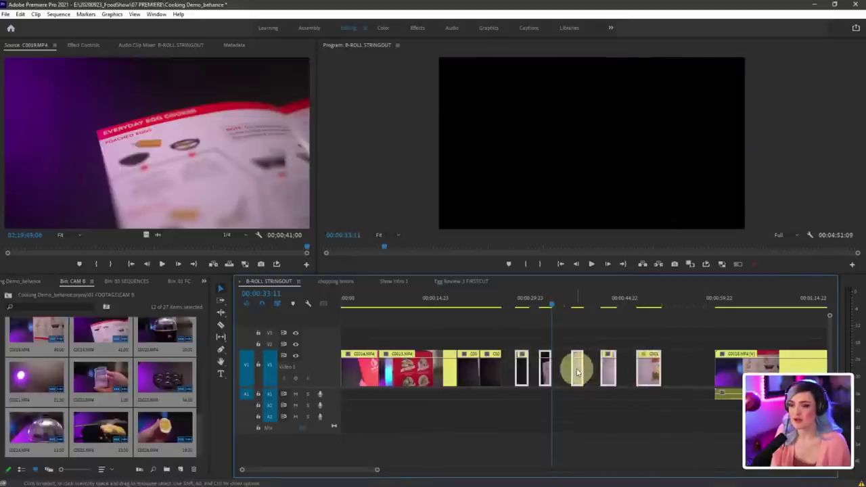
right_click(578, 371)
left_click(618, 321)
left_click(436, 217)
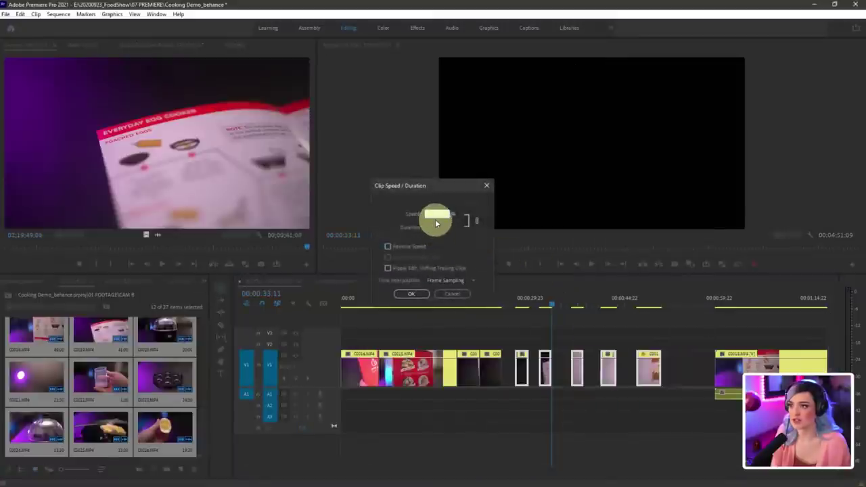
type("50")
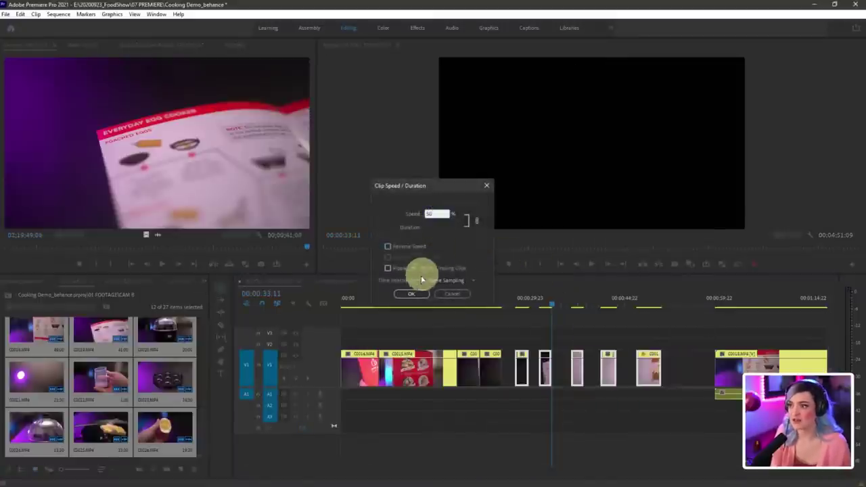
left_click(412, 294)
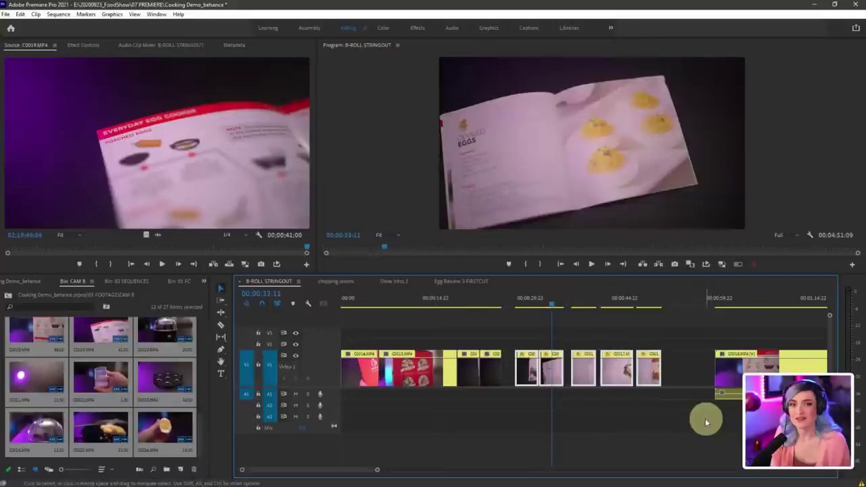
left_click(682, 330)
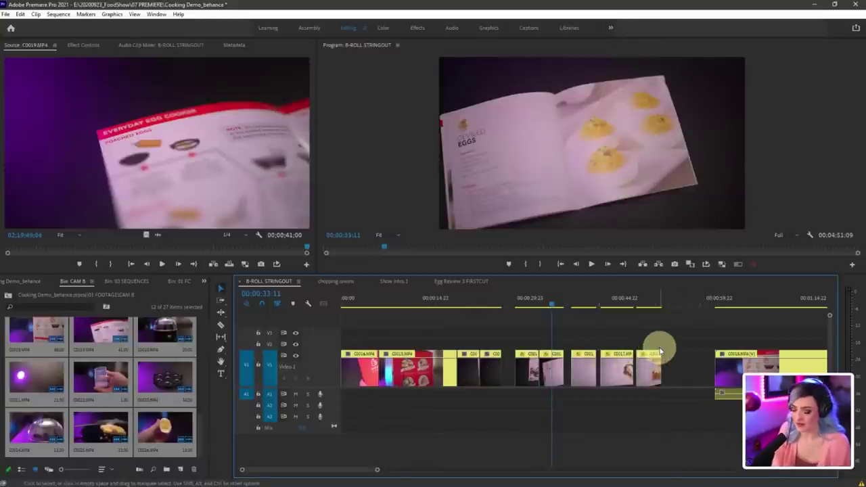
Step: Shift the deviled-eggs C0017.MP4 piece and all clips after it about 2 seconds later to open a gap
key("ctrl+shift+z")
key("ctrl+z")
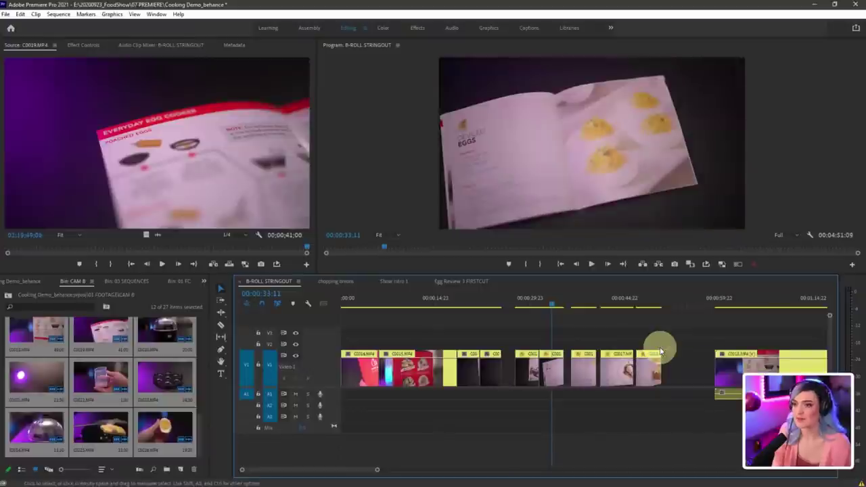
key("a")
left_click_drag(548, 368, 565, 368)
key("v")
left_click(669, 345)
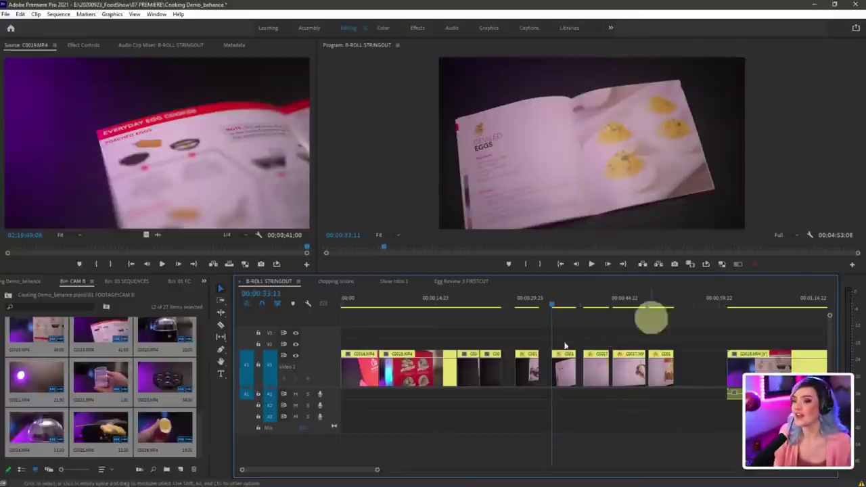
Step: Try closing the gaps by moving the deviled-eggs C0017.MP4 piece and the one after it earlier, and undo both moves
scroll(600, 378, "up", 2)
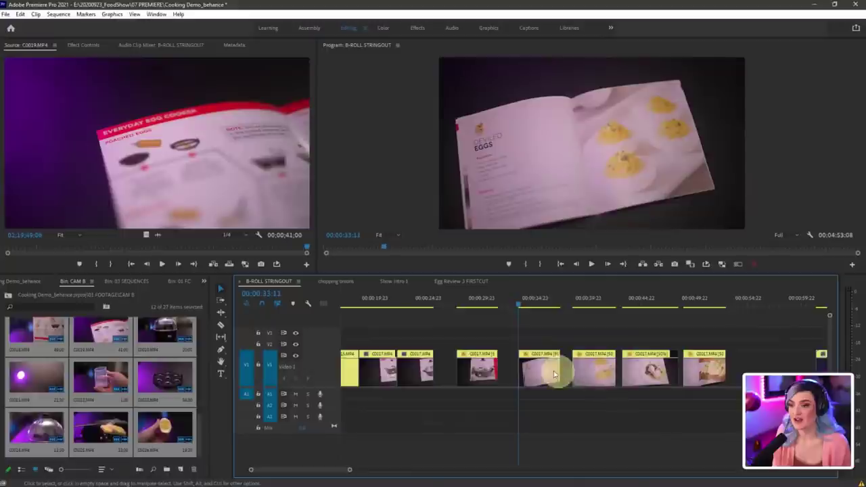
left_click_drag(555, 370, 532, 371)
left_click_drag(599, 367, 565, 366)
key("ctrl+z")
key("ctrl+z")
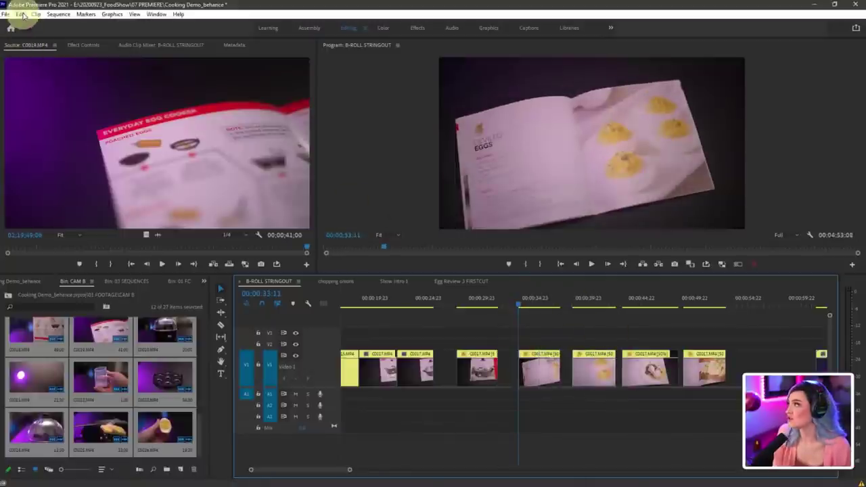
Step: Look up the keyboard shortcuts for gap commands by searching for "gap"
left_click(21, 14)
left_click(142, 298)
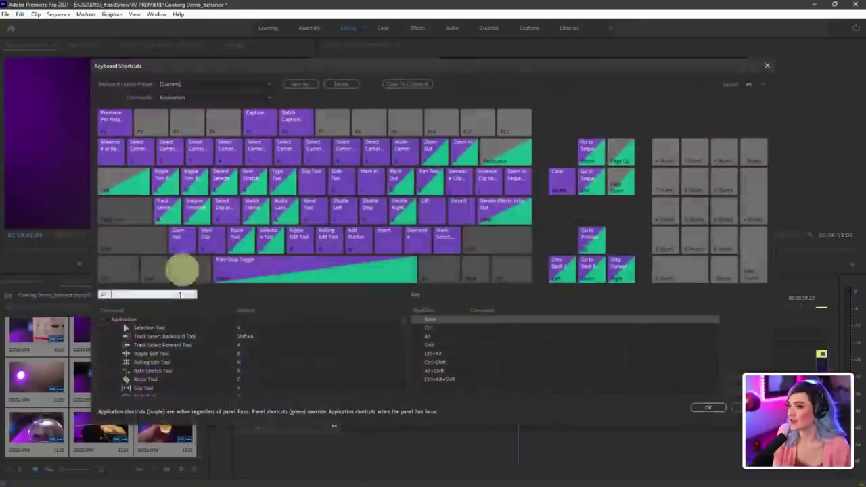
type("gap")
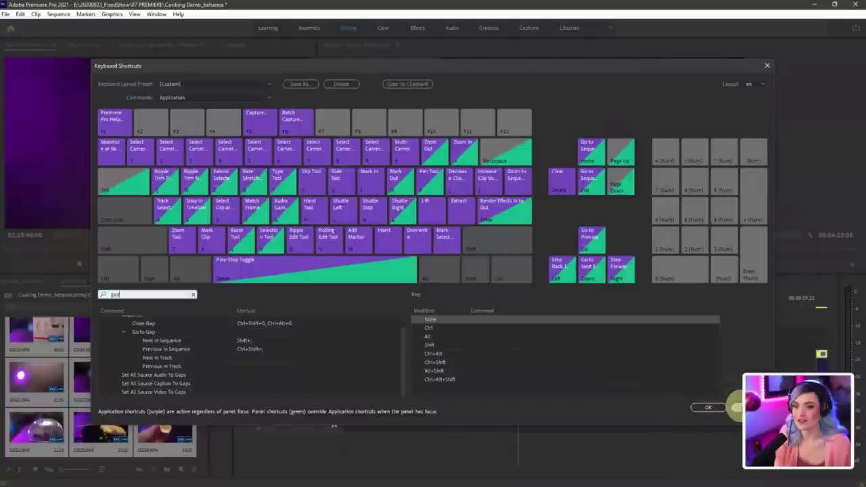
left_click(707, 407)
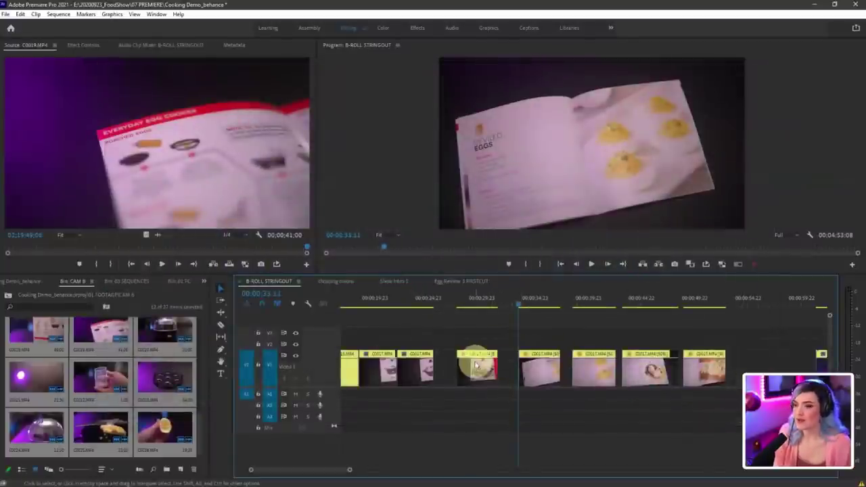
Step: Shift the first C0017.MP4 pieces and everything after them later on V1, leaving a gap before each piece
scroll(474, 361, "down", 3)
key("a")
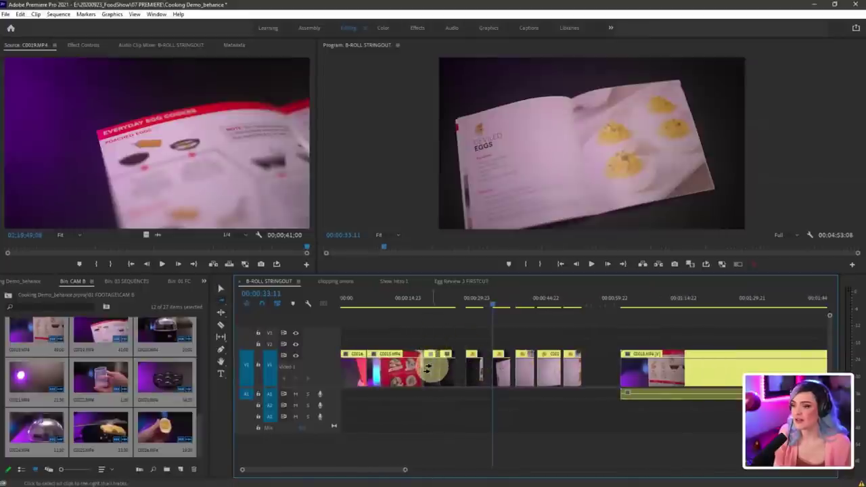
left_click_drag(433, 364, 503, 368)
key("v")
left_click(465, 335)
key("a")
key("v")
left_click(516, 327)
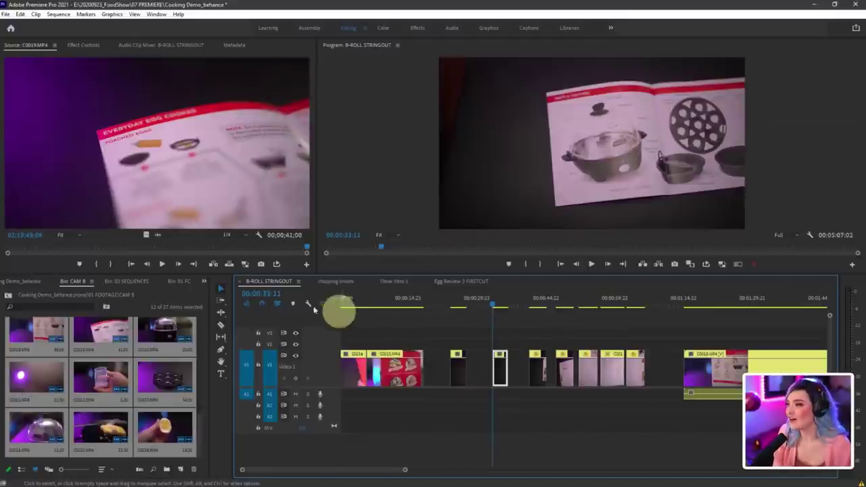
Step: Reveal the B-ROLL STRINGOUT sequence in the project and duplicate it in the 03 SEQUENCES bin
right_click(276, 285)
left_click(287, 232)
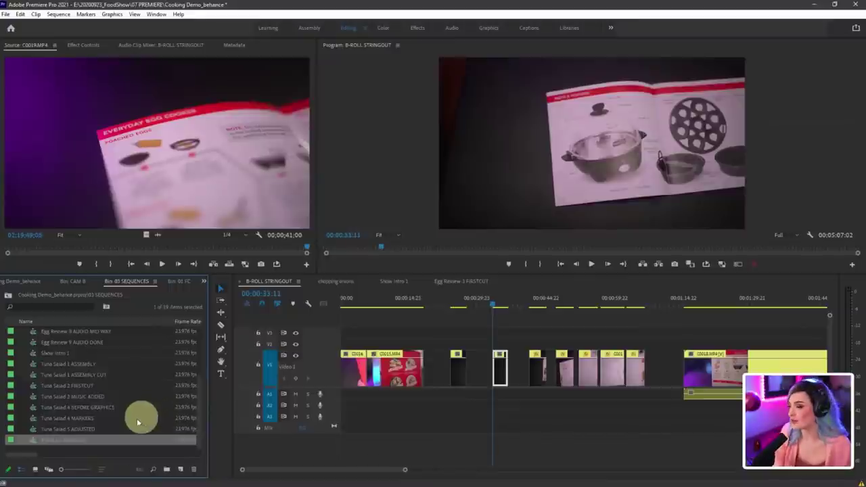
right_click(70, 440)
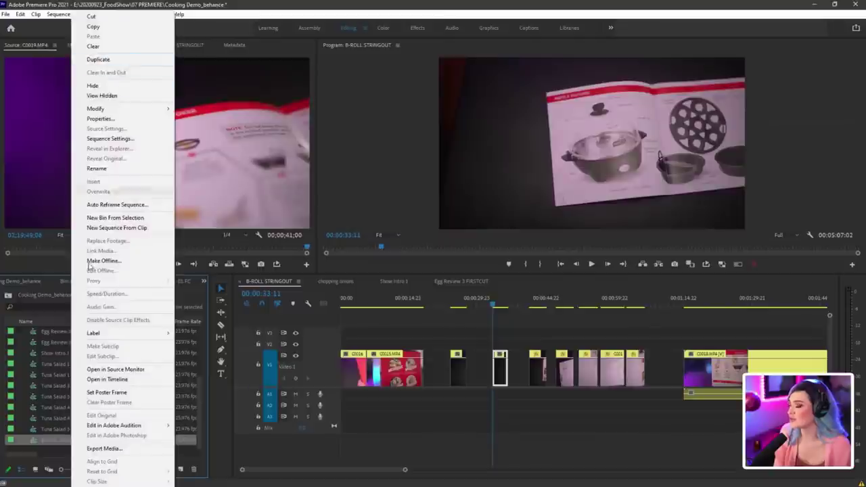
left_click(96, 59)
scroll(74, 384, "down", 1)
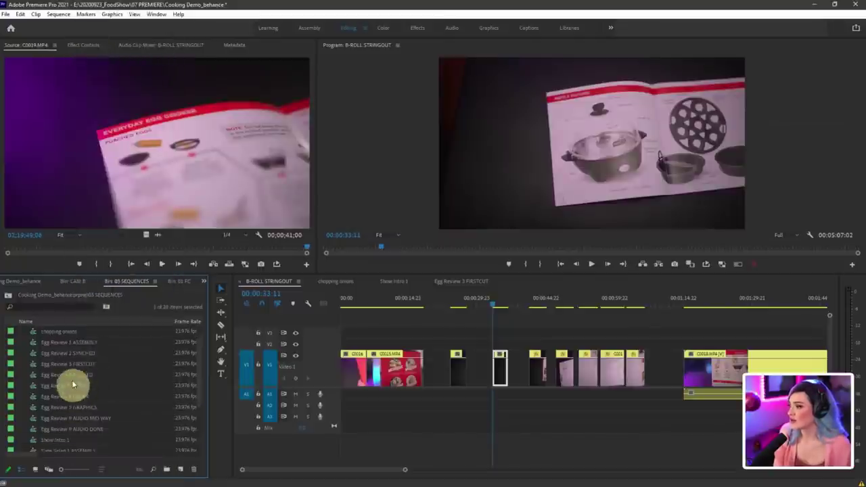
scroll(72, 389, "up", 2)
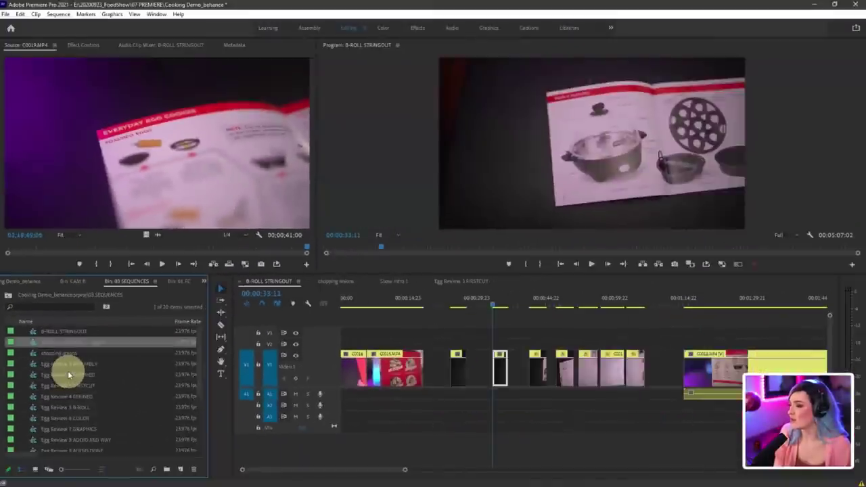
Step: Undo the deletion of the duplicated B-ROLL STRINGOUT sequence and append CLOSE to its name
key("Delete")
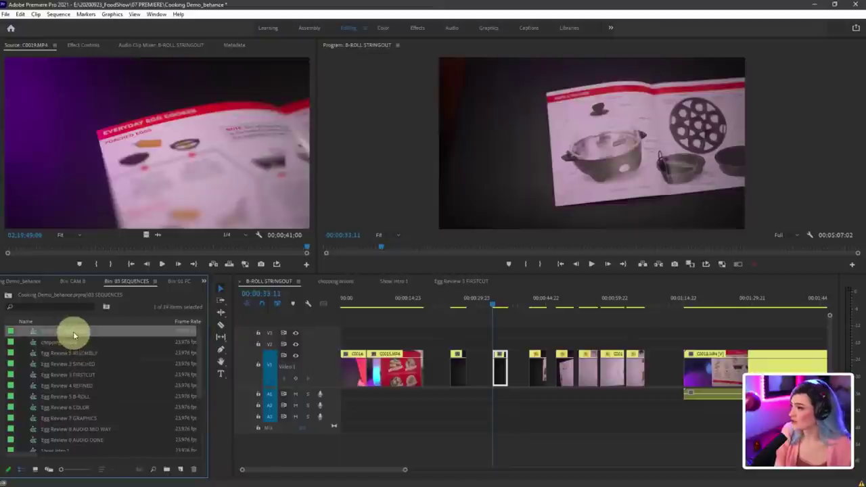
key("ctrl+z")
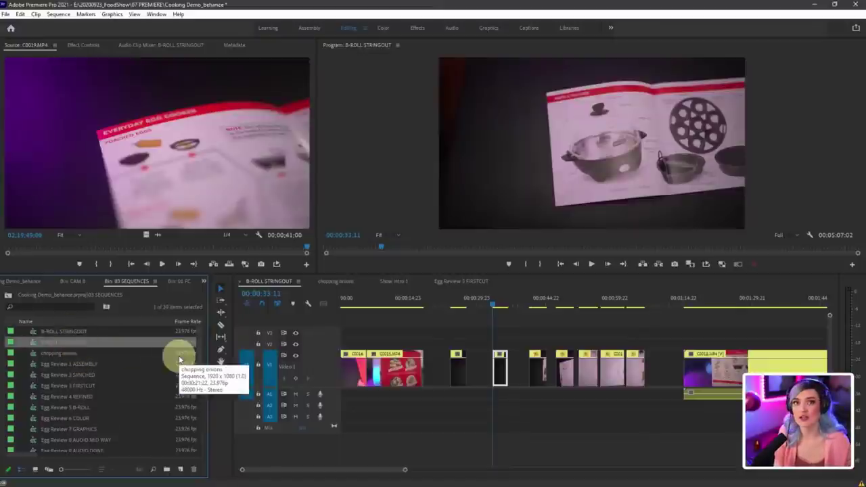
left_click(55, 343)
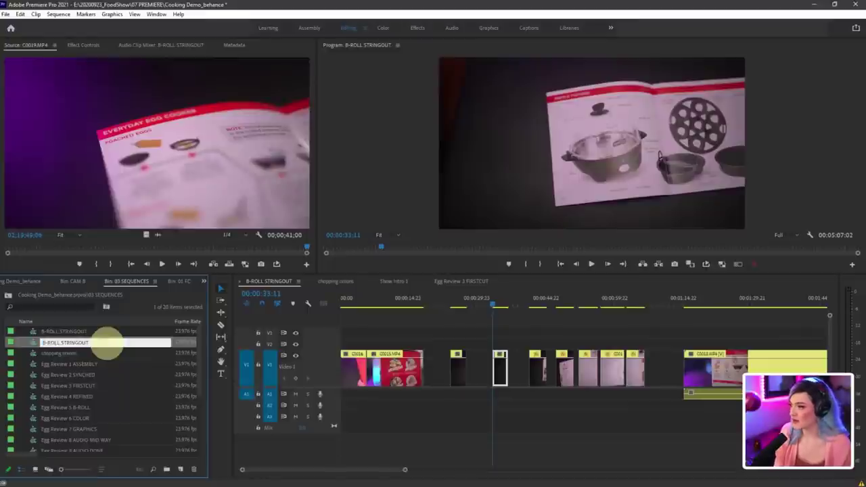
type("CLOSE")
key("Tab")
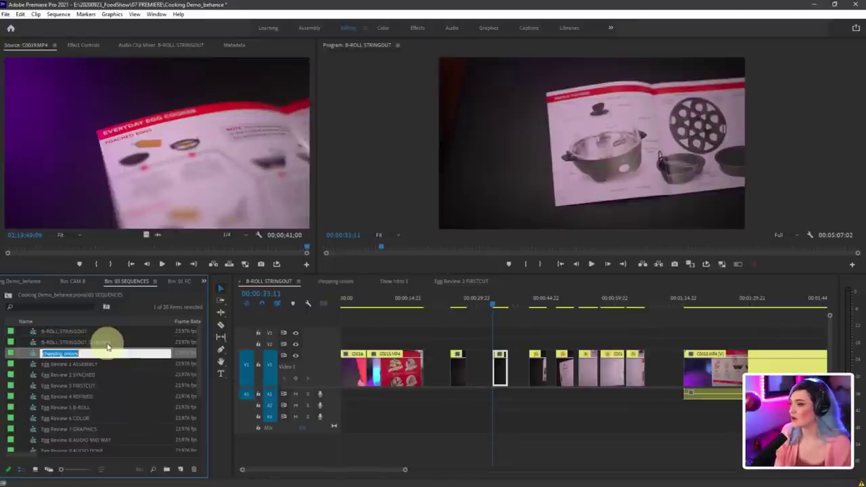
Step: Open the B-ROLL STRINGOUT SLOWMO sequence and compare it with the original B-ROLL STRINGOUT sequence
double_click(104, 343)
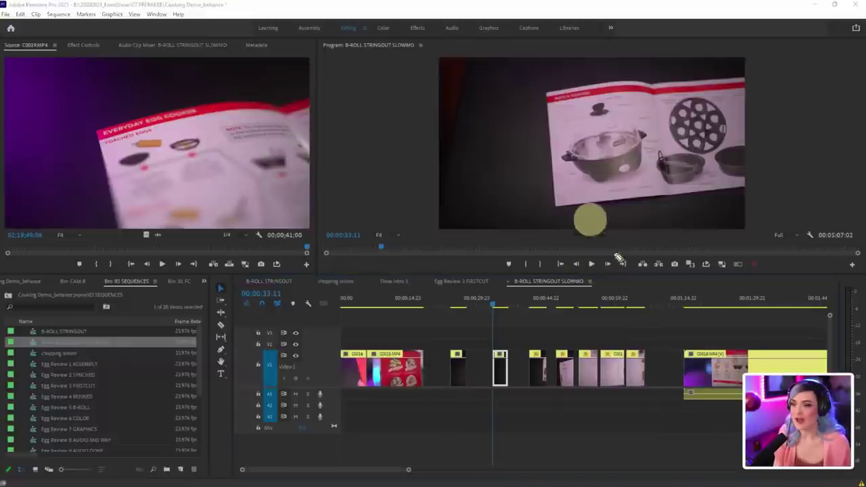
mouse_move(612, 273)
left_mouse_down()
mouse_move(566, 267)
mouse_move(541, 304)
mouse_move(604, 280)
left_mouse_up()
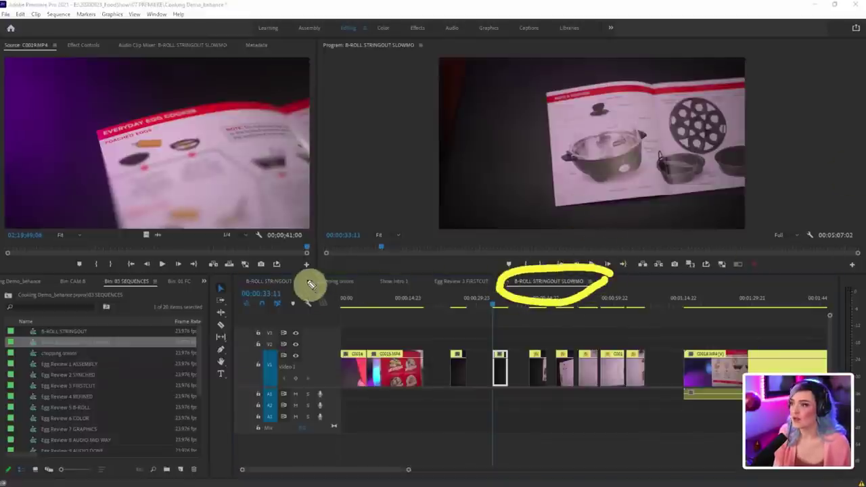
mouse_move(309, 284)
left_mouse_down()
mouse_move(228, 290)
mouse_move(306, 279)
left_mouse_up()
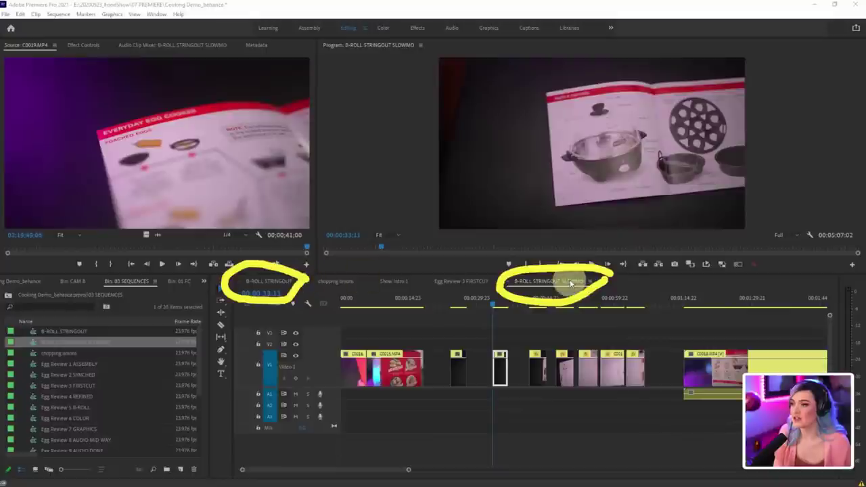
left_click(270, 281)
left_click(530, 285)
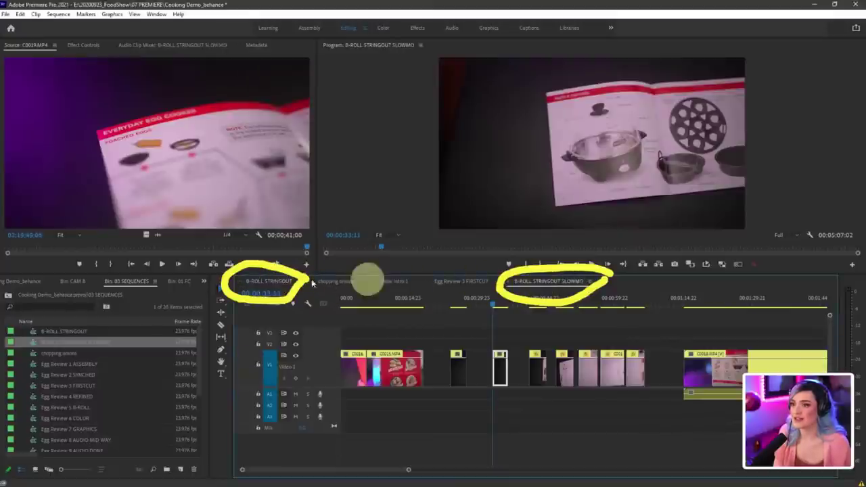
left_click(268, 282)
left_click(545, 281)
Step: Delete all clips from the B-ROLL STRINGOUT SLOWMO sequence
left_click(476, 339)
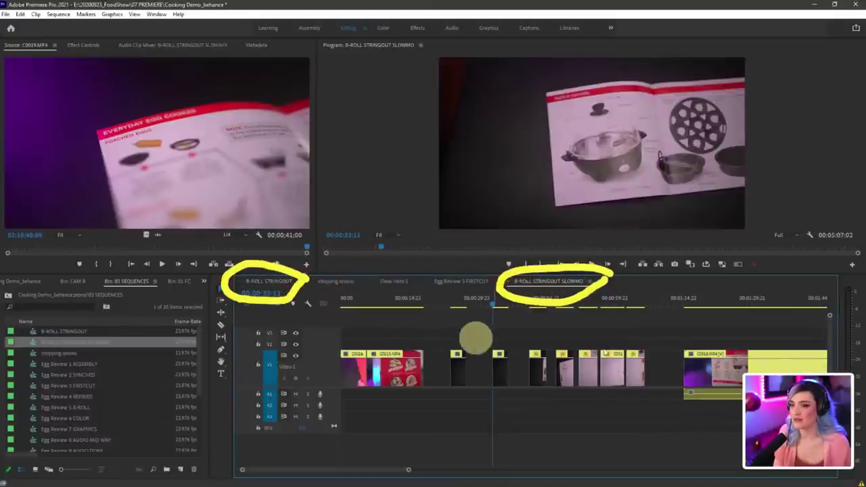
key("Escape")
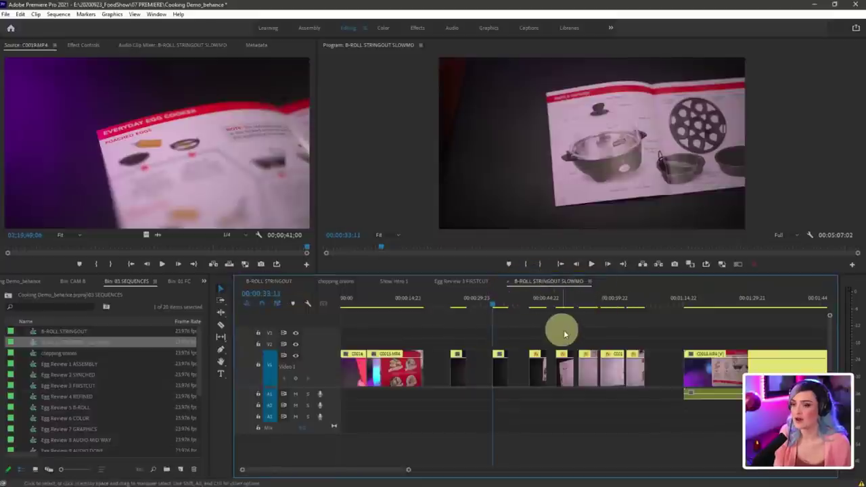
key("ctrl+a")
key("ctrl+a")
key("Delete")
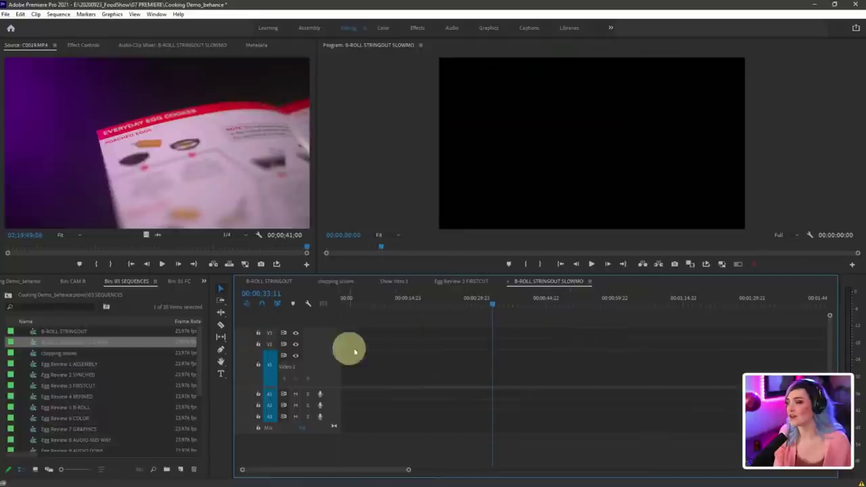
Step: Show the CAM B bin as a list and bring the frame rates of the clips from C0014.MP4 onward into view
left_click(73, 281)
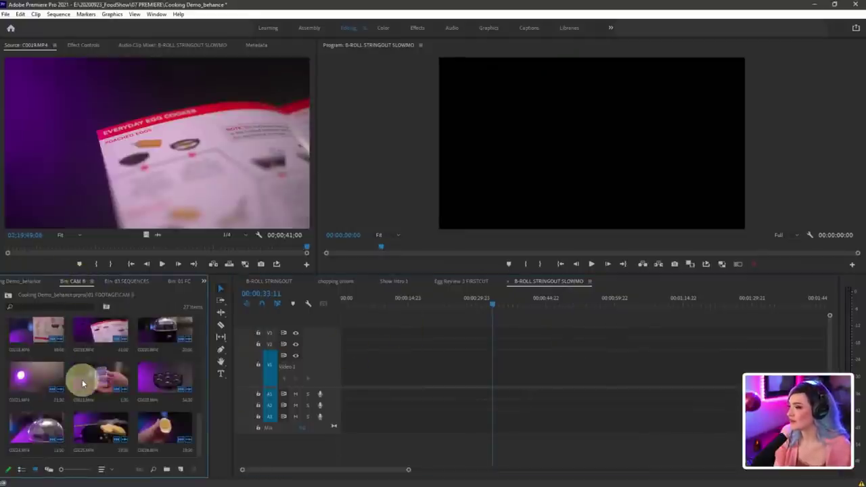
scroll(82, 380, "up", 2)
left_click(169, 333)
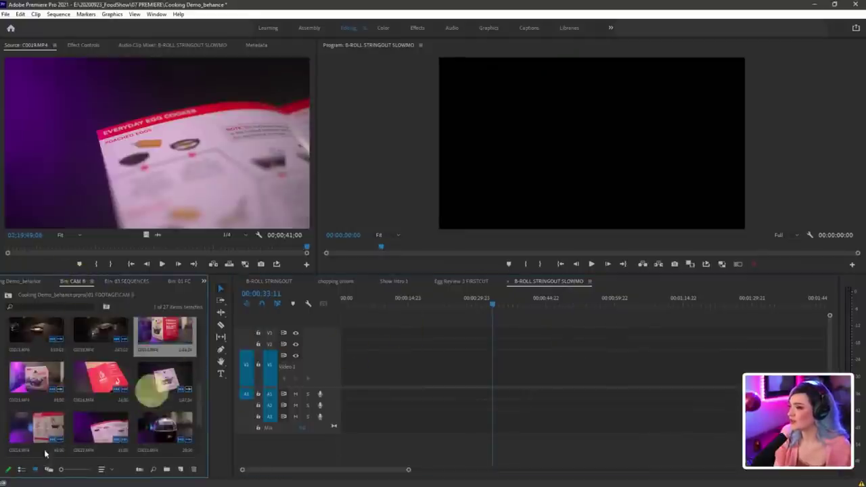
left_click(21, 469)
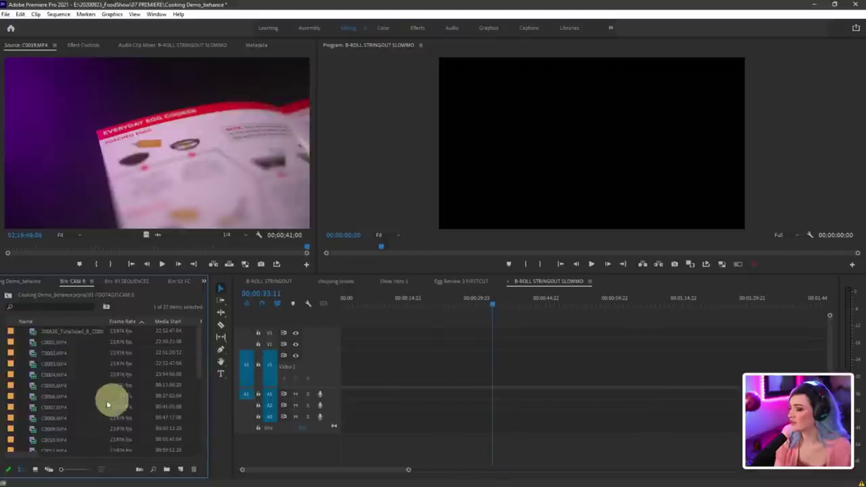
scroll(87, 400, "down", 2)
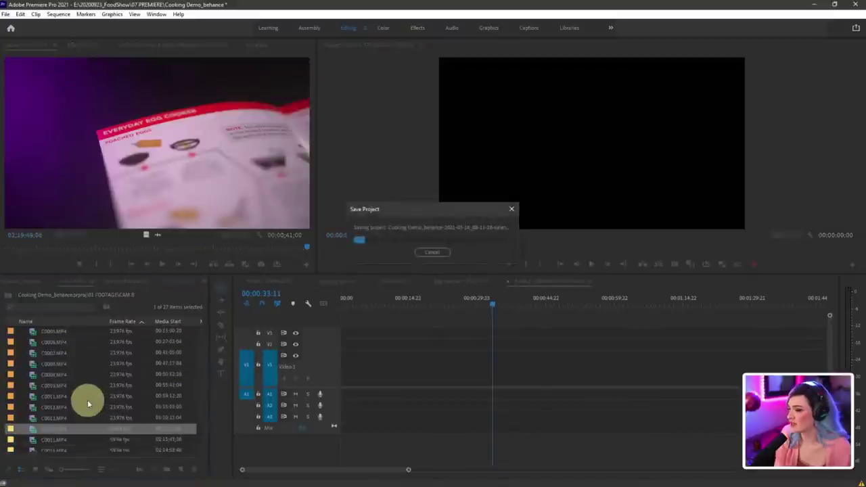
scroll(88, 400, "down", 4)
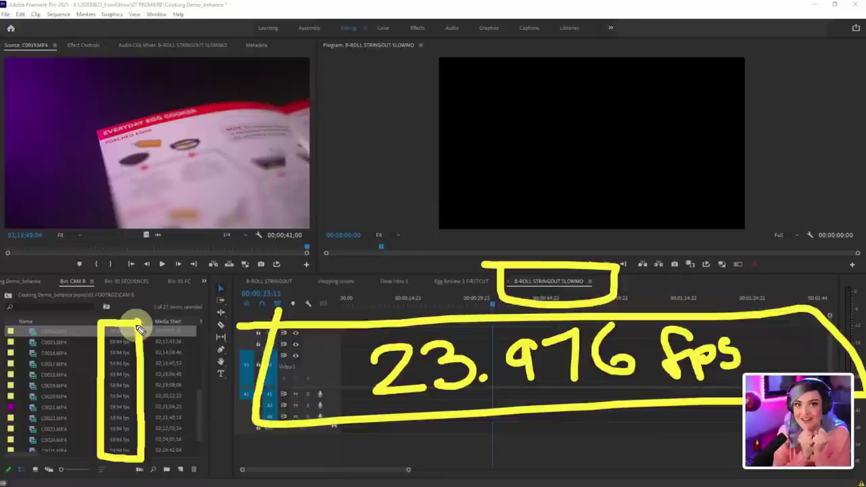
Step: Examine the frame rates of the CAM B clips against the 23.976 fps sequence frame rate
mouse_move(147, 276)
left_mouse_down()
mouse_move(330, 248)
mouse_move(349, 278)
left_mouse_up()
mouse_move(311, 254)
left_mouse_down()
mouse_move(352, 288)
mouse_move(367, 222)
left_mouse_up()
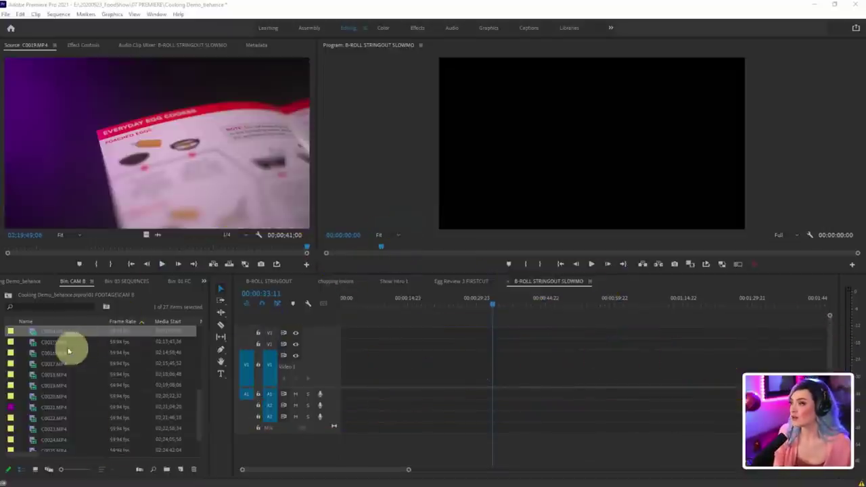
scroll(39, 363, "up", 1)
scroll(39, 364, "up", 1)
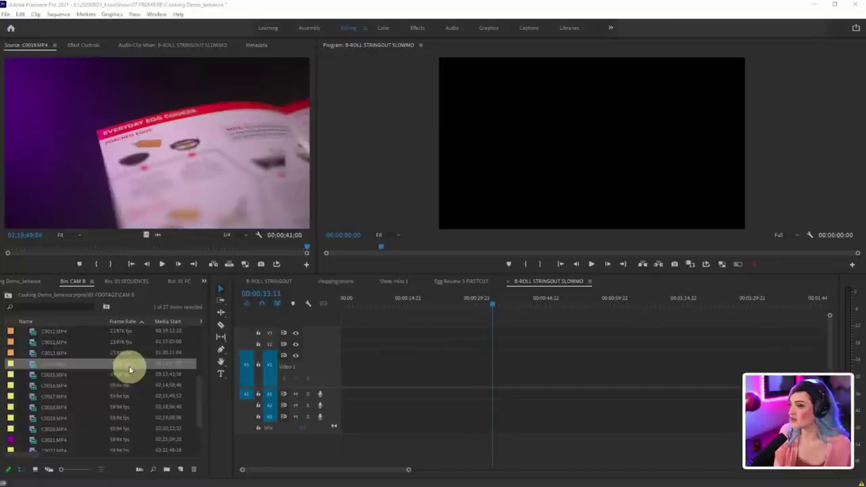
scroll(90, 370, "down", 2)
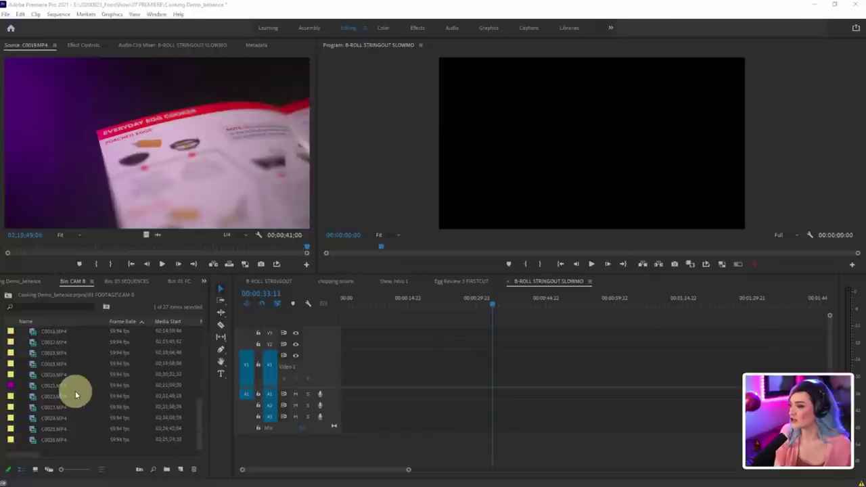
scroll(75, 391, "up", 2)
scroll(75, 391, "up", 3)
scroll(102, 392, "down", 3)
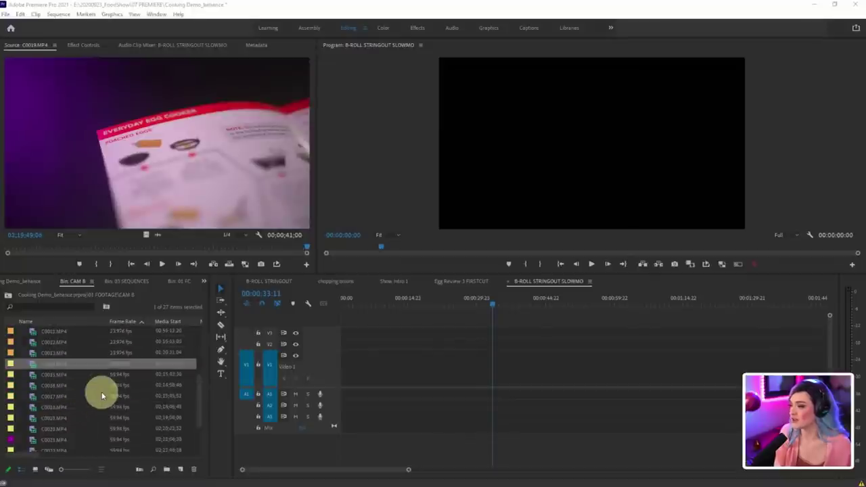
scroll(86, 413, "up", 4)
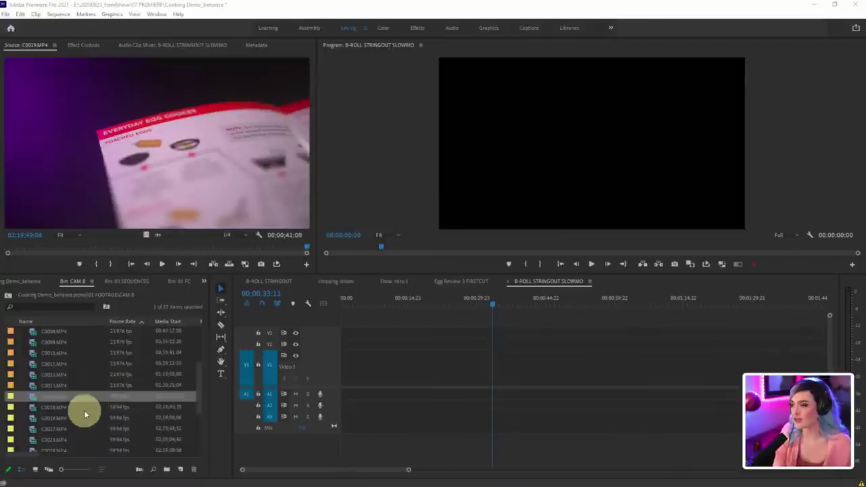
scroll(88, 414, "down", 4)
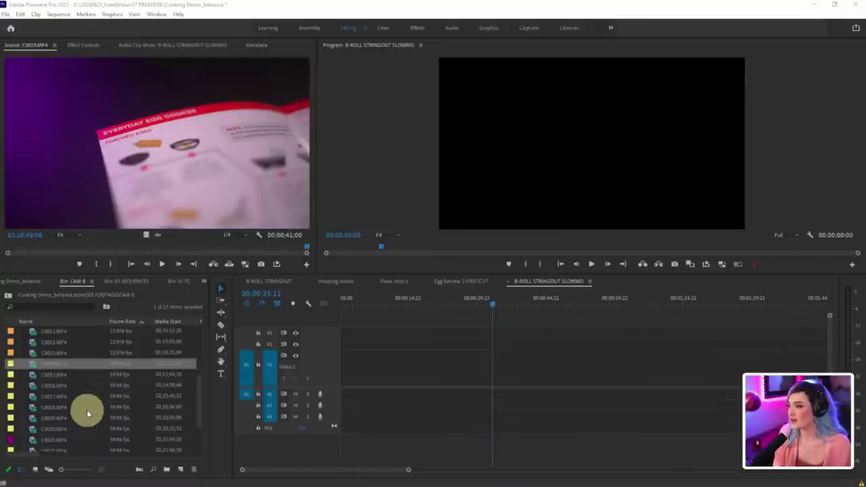
left_click(586, 12)
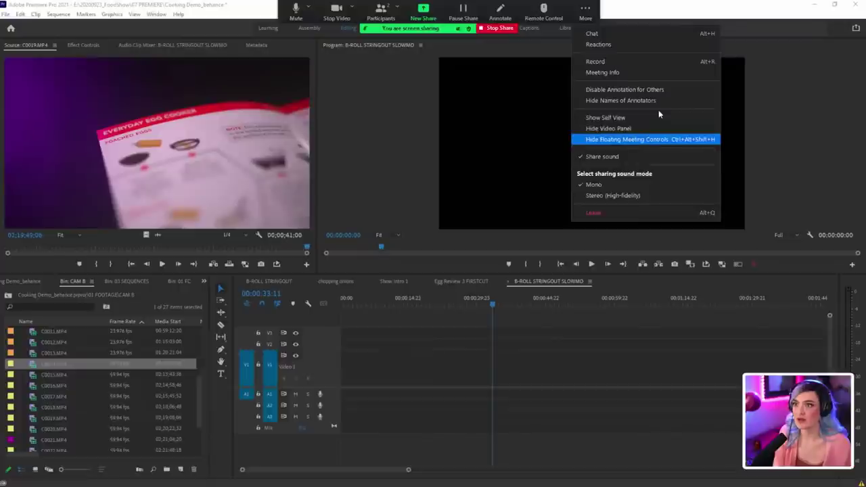
left_click(627, 139)
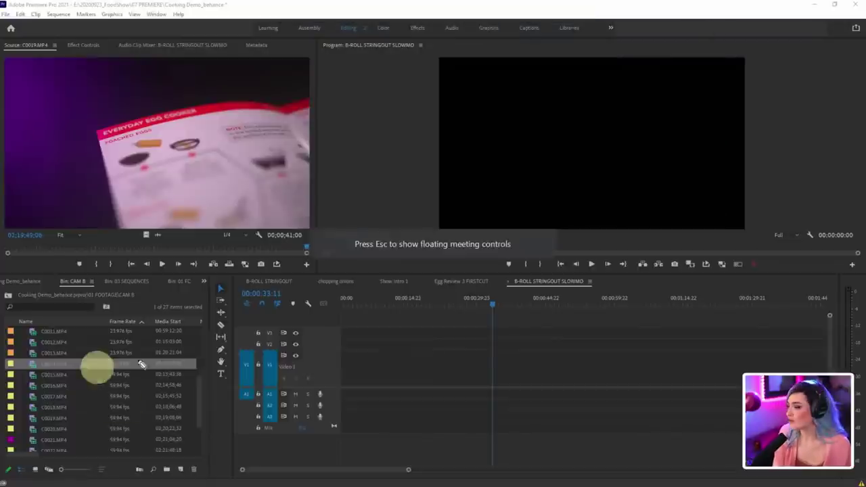
mouse_move(147, 396)
left_mouse_down()
mouse_move(166, 392)
mouse_move(165, 400)
left_mouse_up()
mouse_move(150, 419)
left_mouse_down()
mouse_move(162, 417)
mouse_move(157, 438)
left_mouse_up()
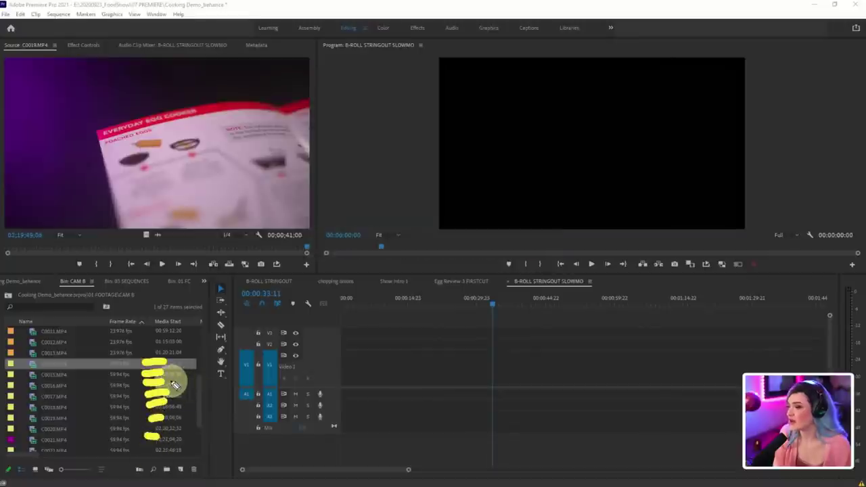
scroll(200, 386, "up", 2)
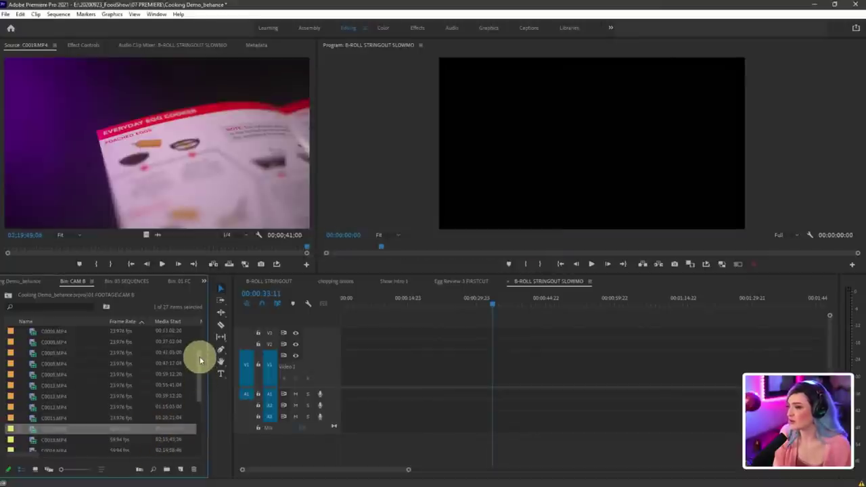
key("ctrl+2")
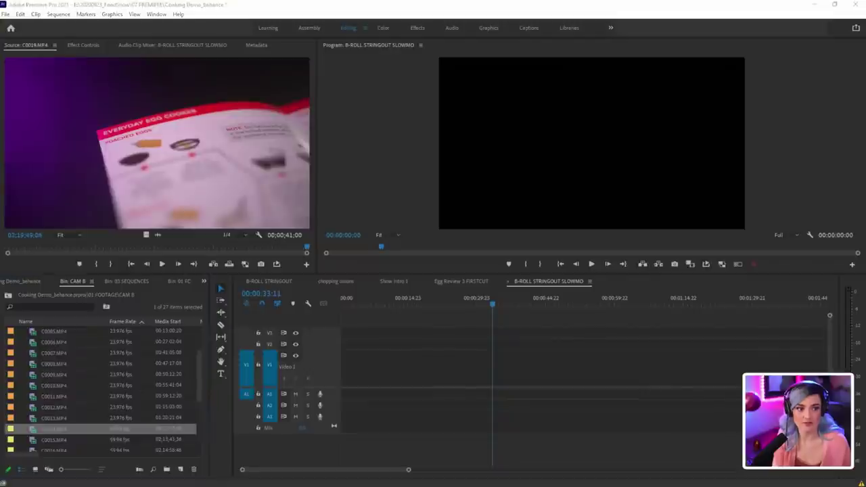
left_click_drag(135, 338, 154, 338)
left_click_drag(136, 407, 153, 407)
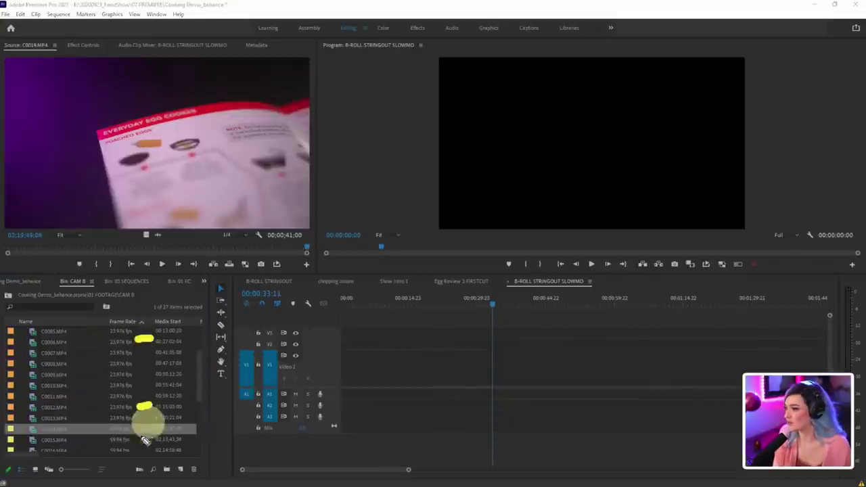
left_click_drag(136, 451, 157, 450)
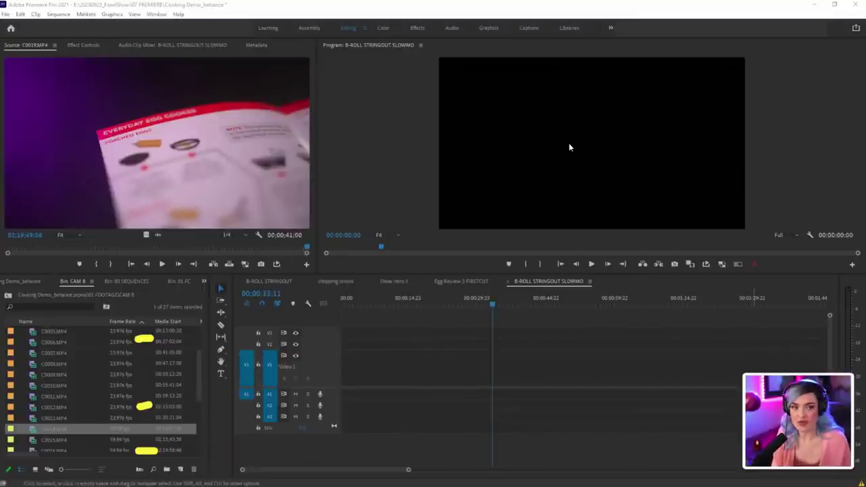
key("Escape")
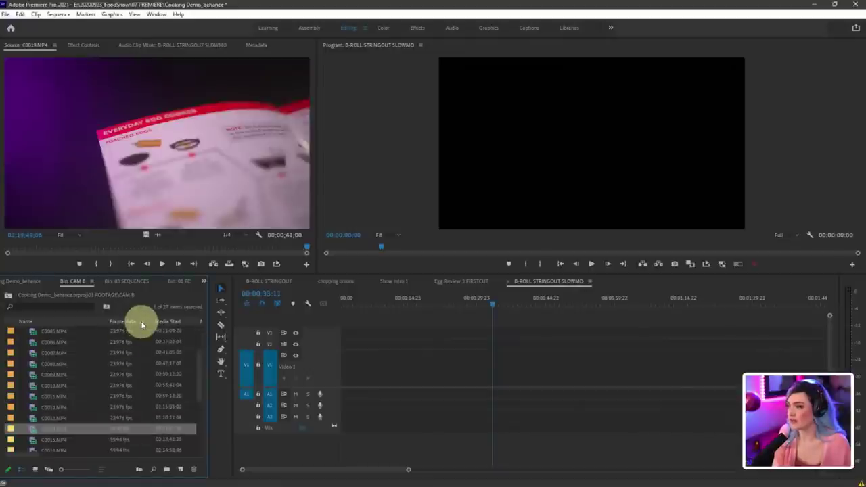
Step: Sort the CAM B clips by frame rate with the highest first
left_click(142, 323)
left_click(141, 323)
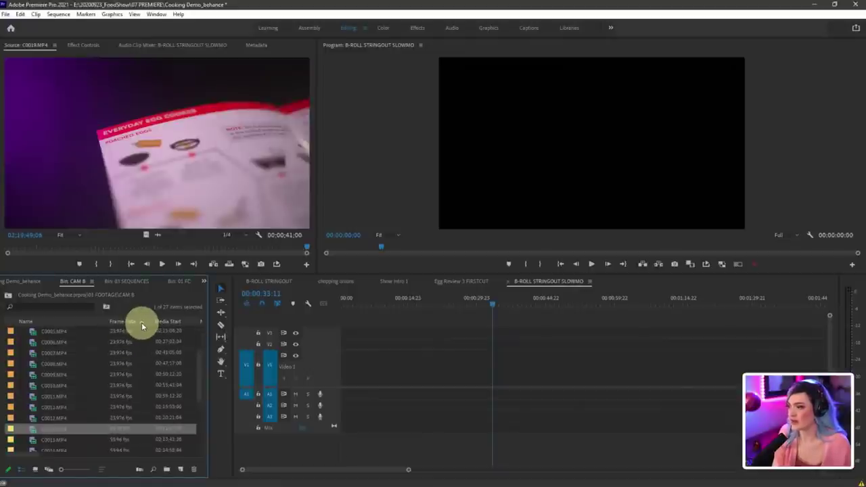
left_click(141, 322)
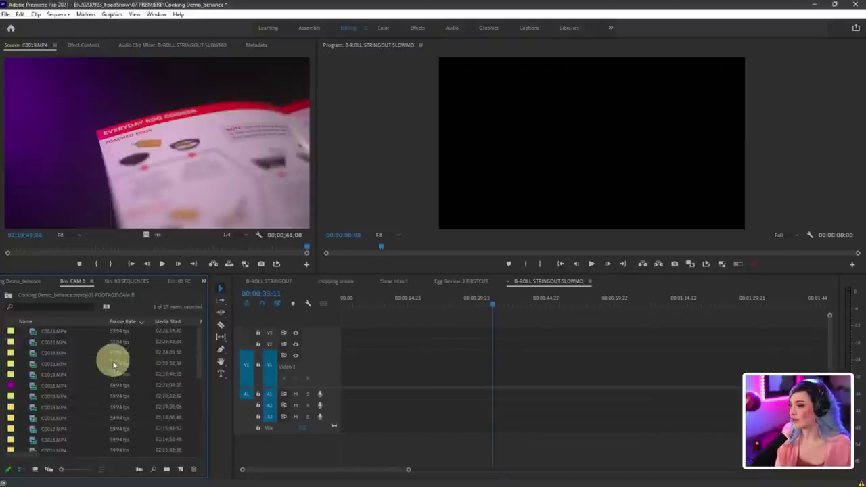
Step: Select all 59.94 fps clips in the CAM B bin and interpret their footage at an assumed frame rate of 23.976 fps
left_click(118, 335)
scroll(108, 373, "down", 1)
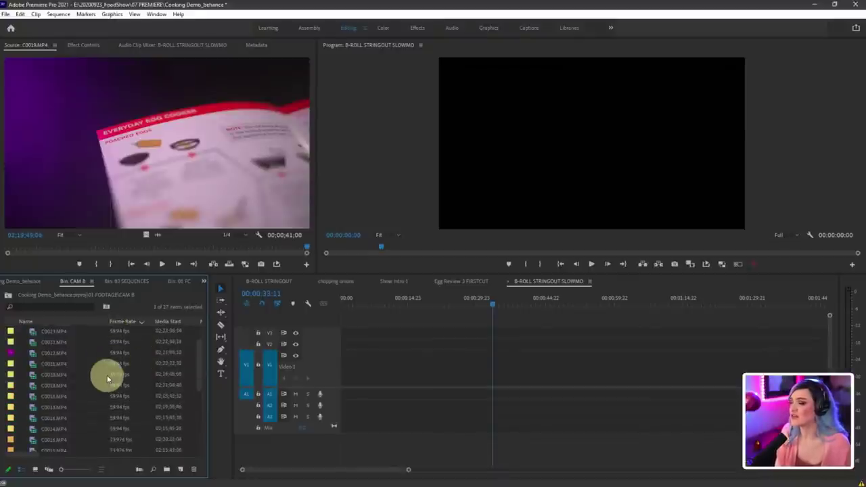
scroll(107, 377, "down", 2)
scroll(93, 361, "up", 3)
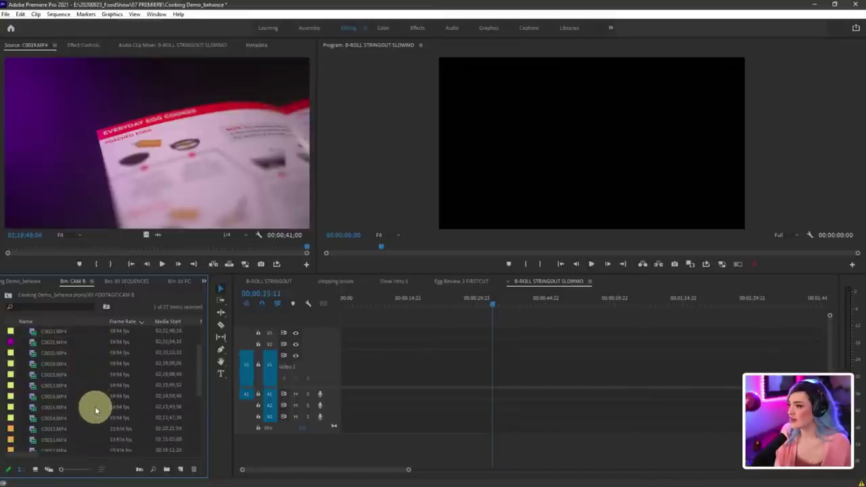
scroll(79, 385, "up", 3)
scroll(79, 380, "down", 3)
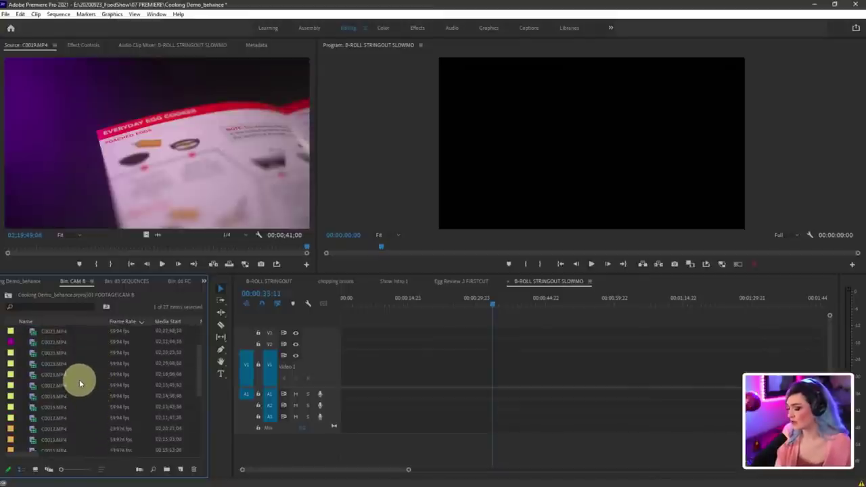
left_click(96, 405, "shift")
scroll(94, 399, "up", 3)
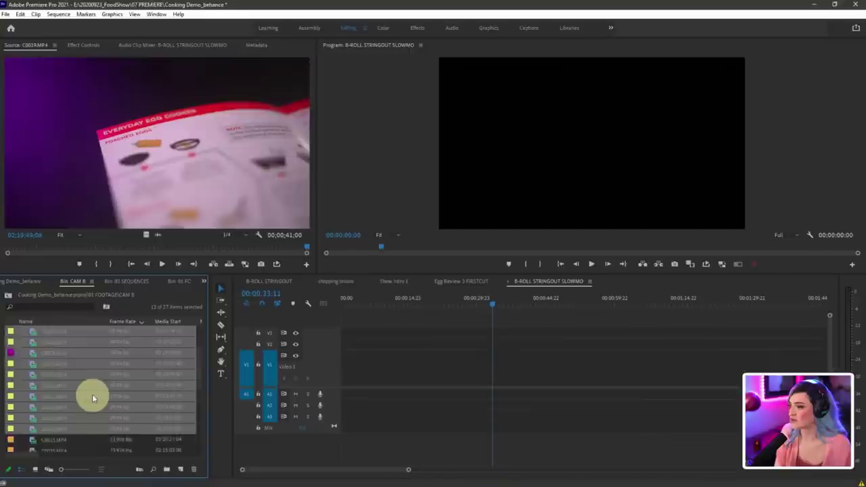
right_click(79, 366)
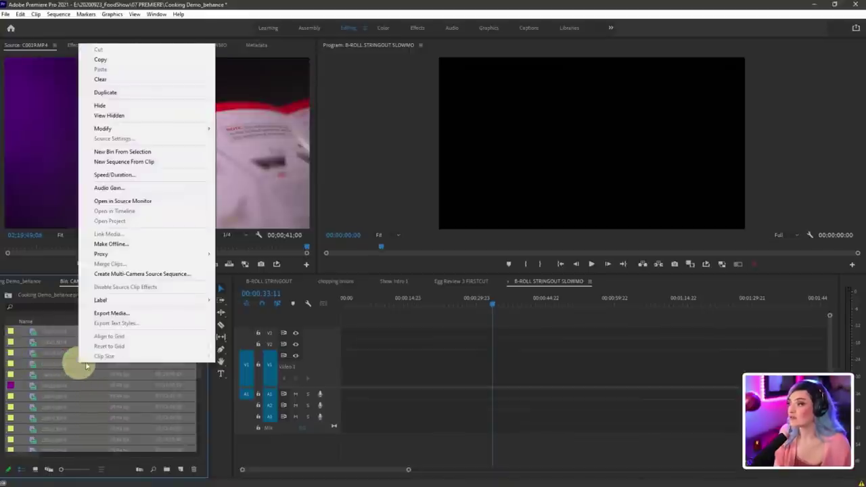
mouse_move(195, 129)
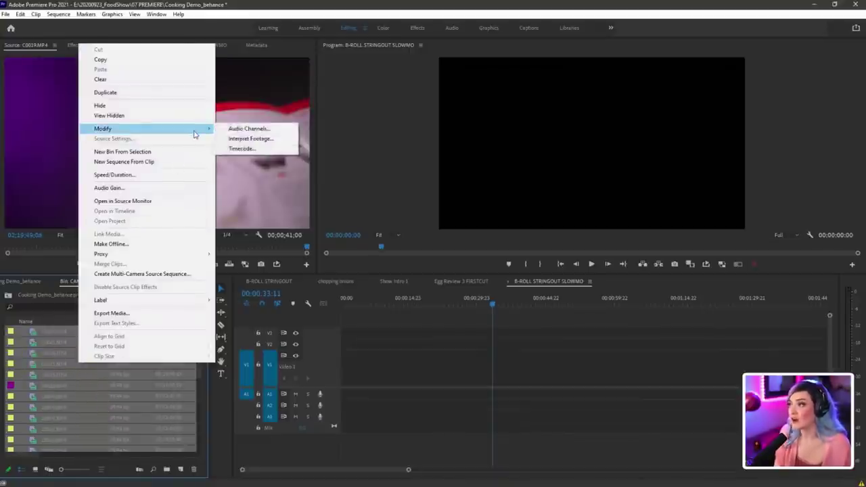
left_click(250, 139)
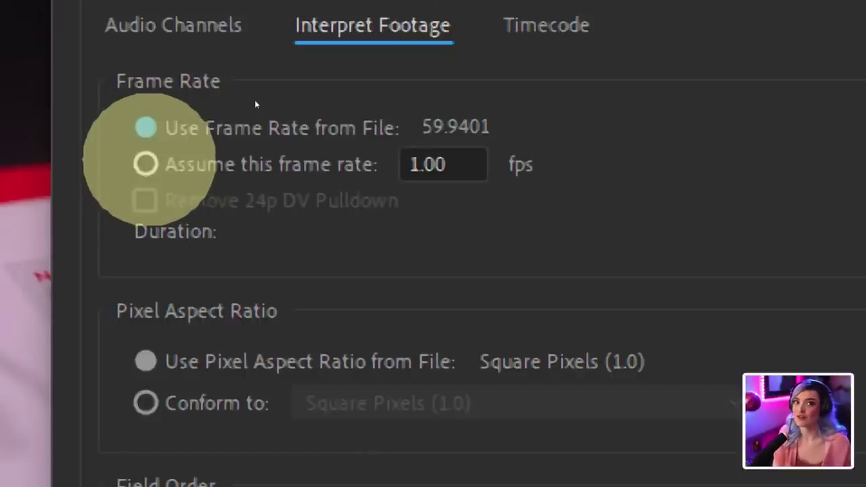
left_click(146, 165)
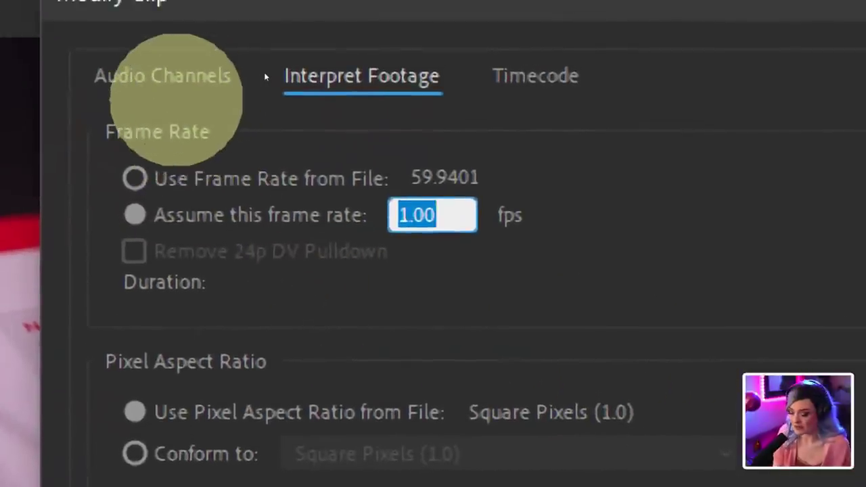
type("23")
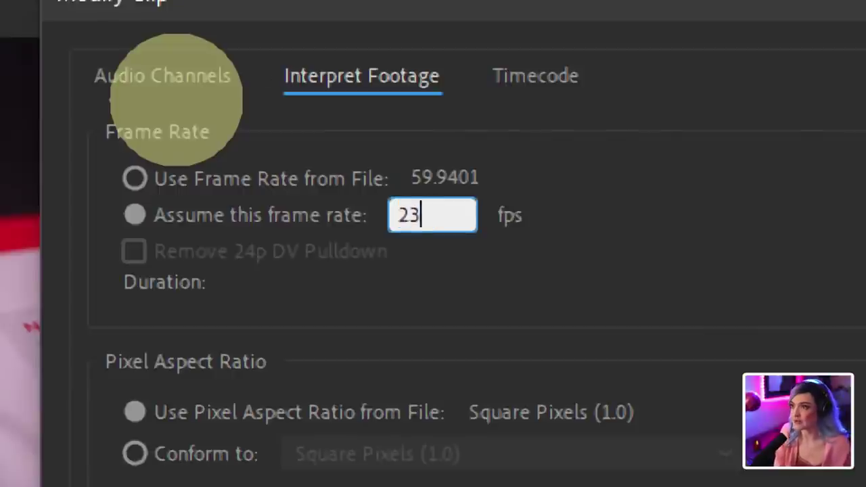
type(".976")
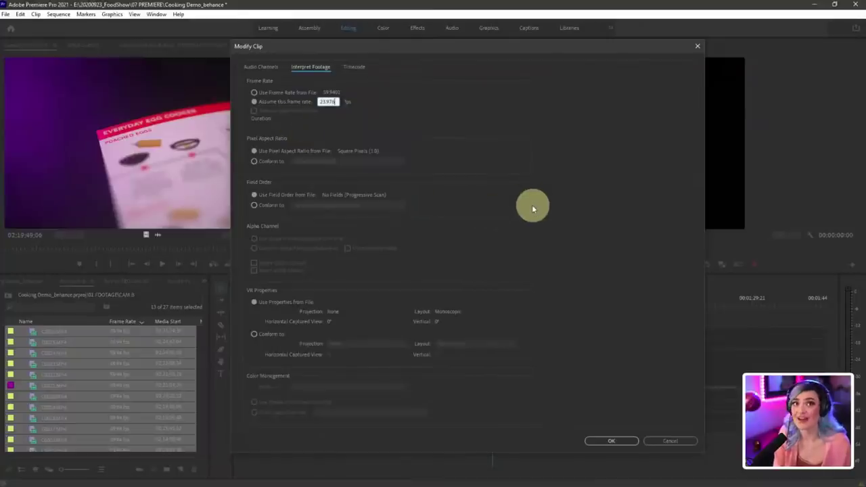
left_click(611, 440)
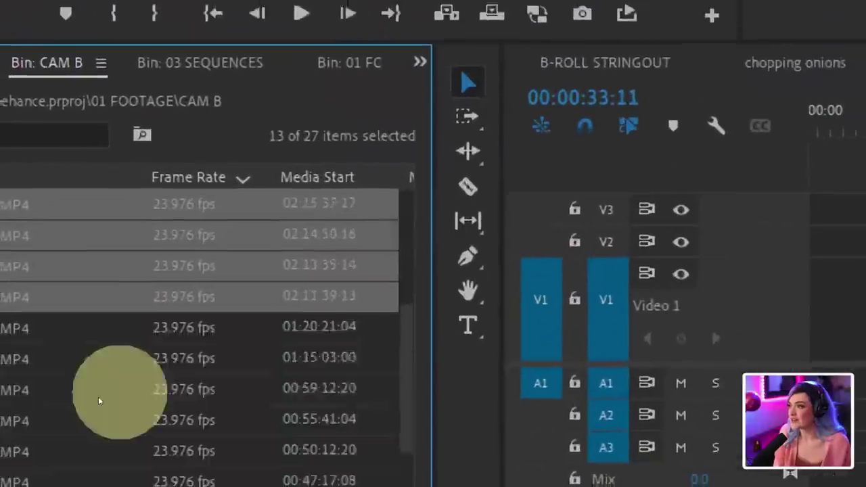
right_click(98, 397)
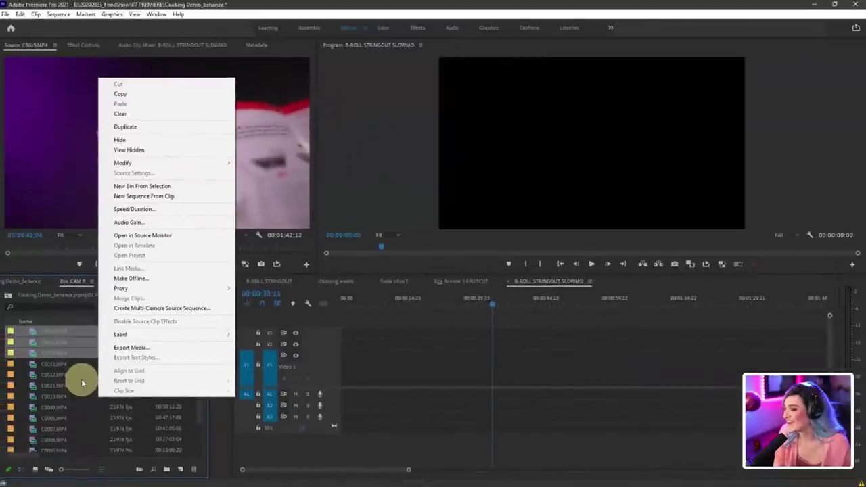
left_click(78, 358)
scroll(79, 383, "up", 3)
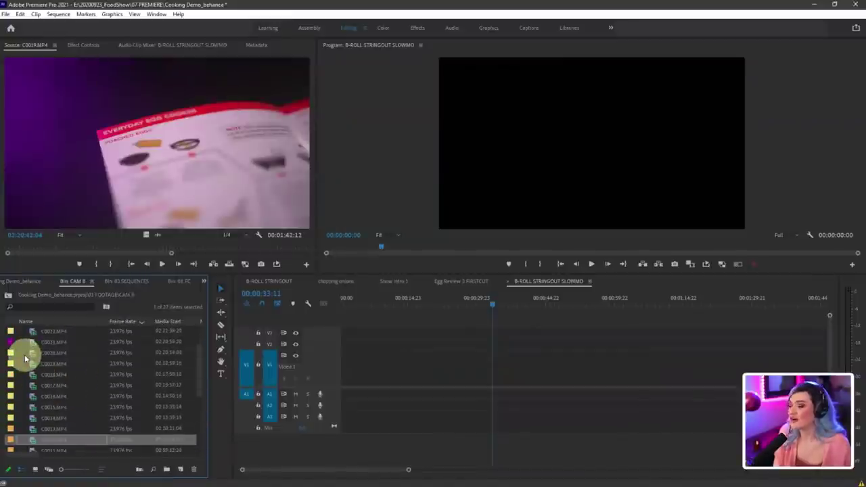
left_click(12, 355)
left_click(11, 375)
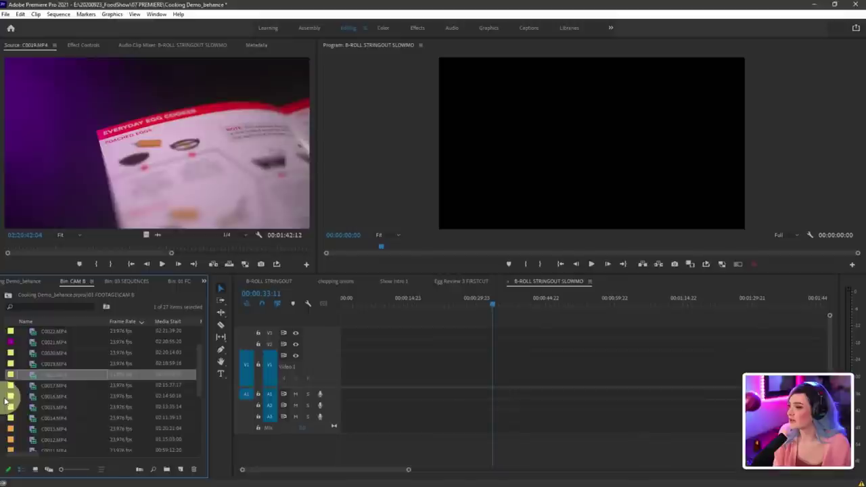
left_click(10, 395)
Step: Play several sections of C0019.MP4 in the Source Monitor to check its slow-motion playback
left_click(12, 366)
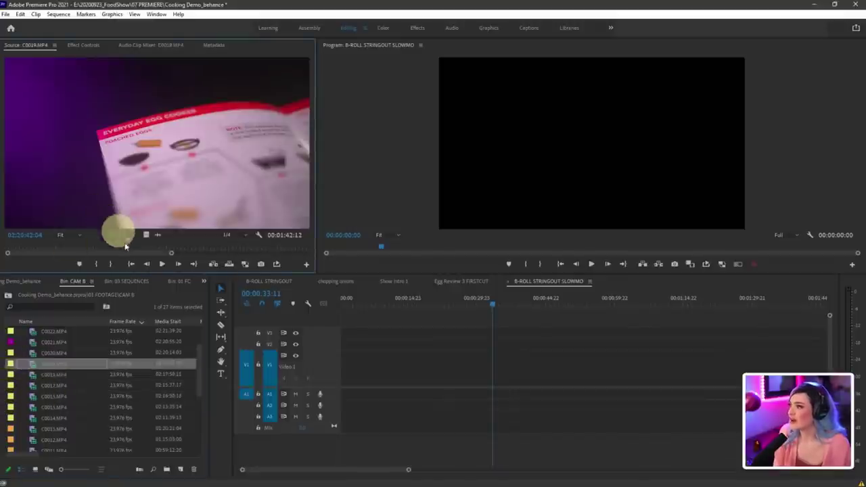
left_click(85, 251)
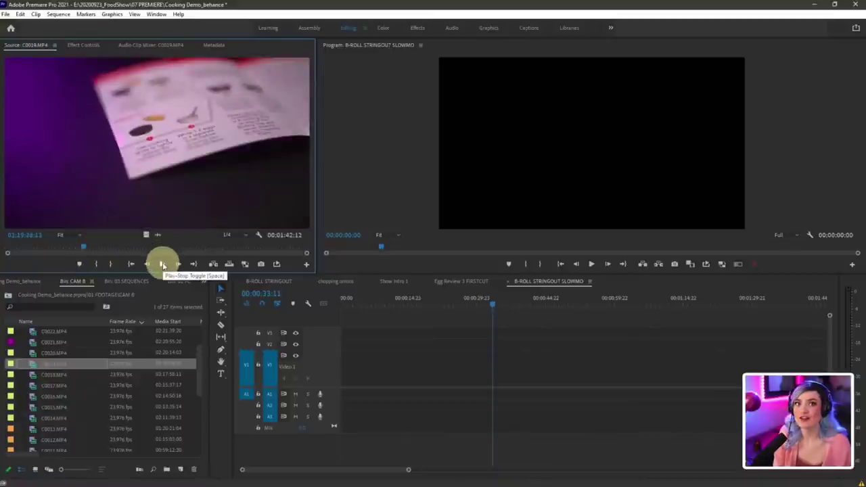
left_click(163, 264)
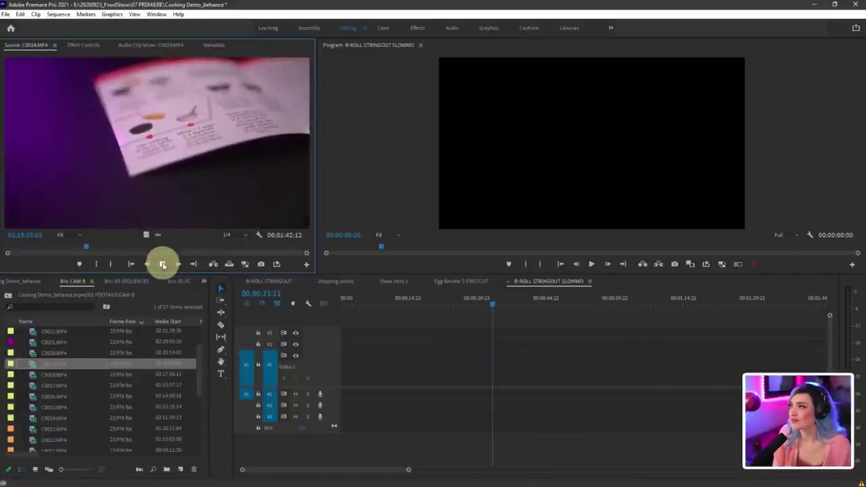
left_click(99, 251)
left_click_drag(90, 246, 99, 246)
left_click(163, 264)
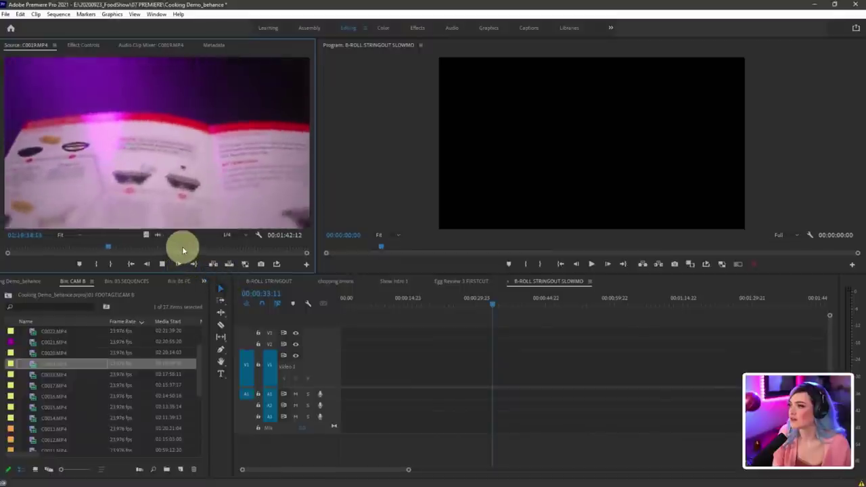
key("XF86AudioLowerVolume")
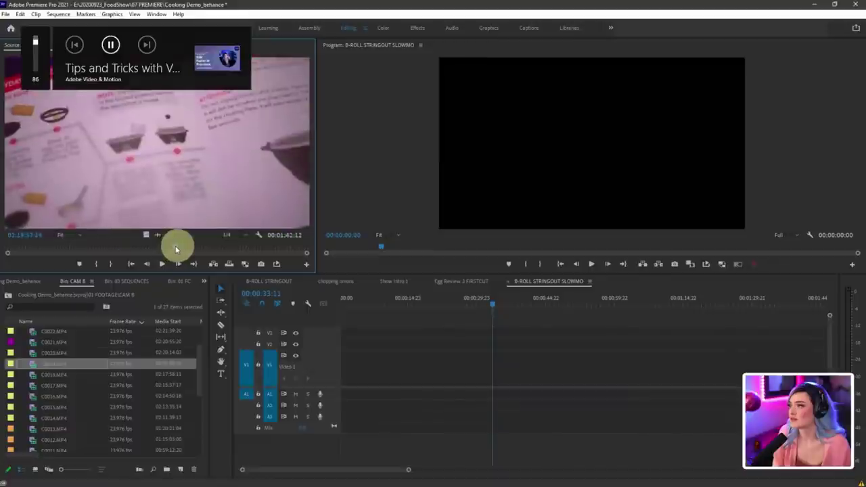
left_click(163, 265)
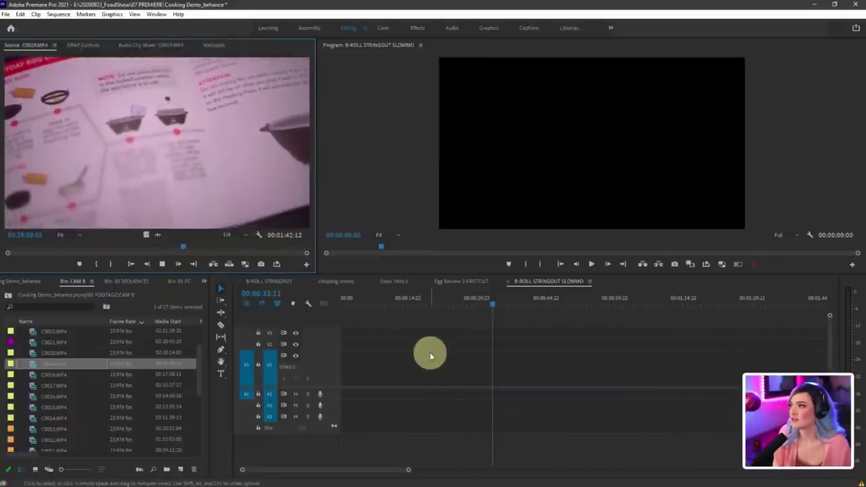
key("space")
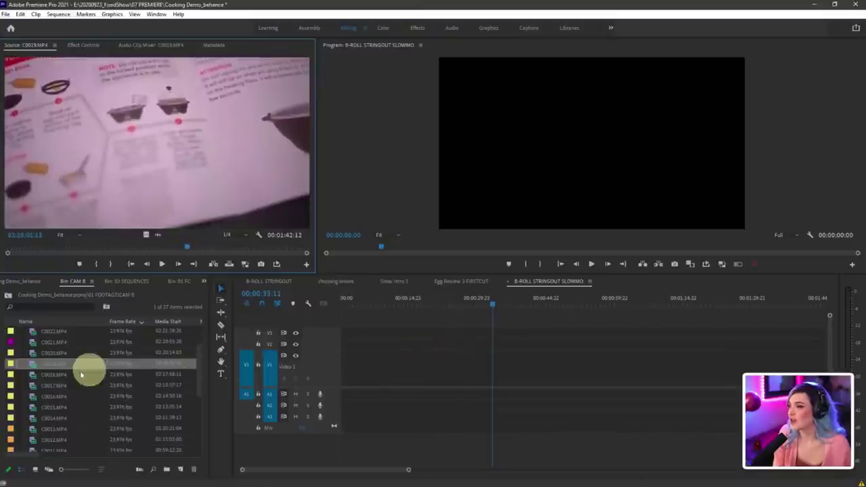
Step: Sort the CAM B clips by name in ascending order
scroll(53, 376, "up", 2)
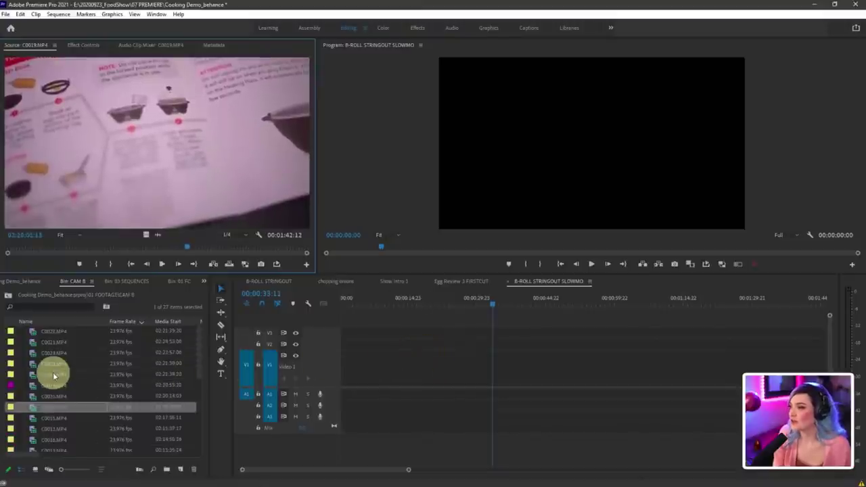
left_click(39, 323)
left_click(40, 320)
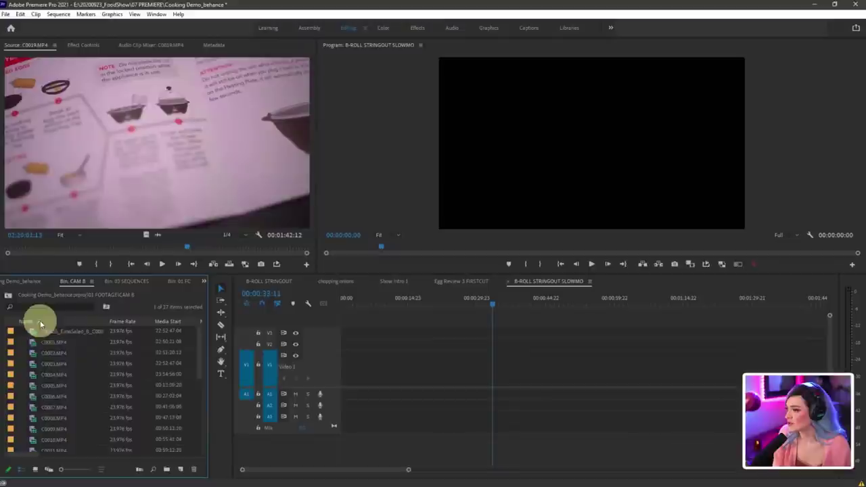
Step: Place clips C0014.MP4 through C0017.MP4 at the start of the B-ROLL STRINGOUT SLOWMO sequence
scroll(42, 389, "down", 3)
left_click(43, 377)
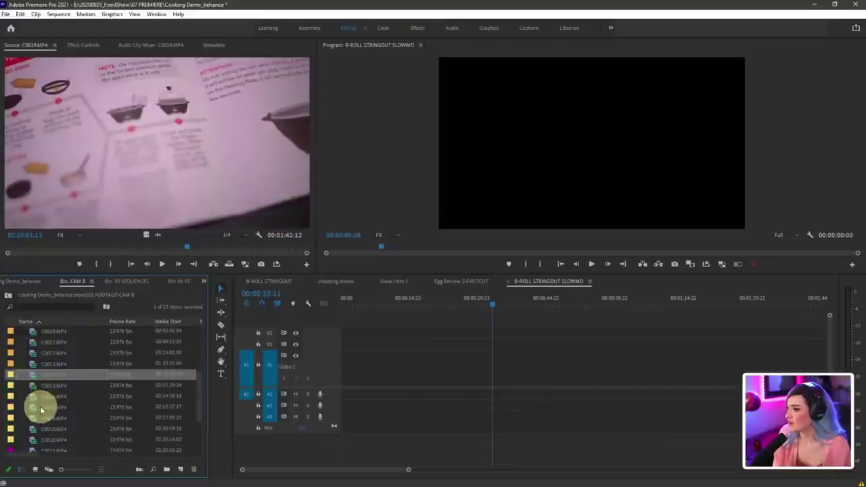
left_click(40, 406, "shift")
left_click_drag(183, 367, 386, 433)
left_click_drag(387, 472, 709, 463)
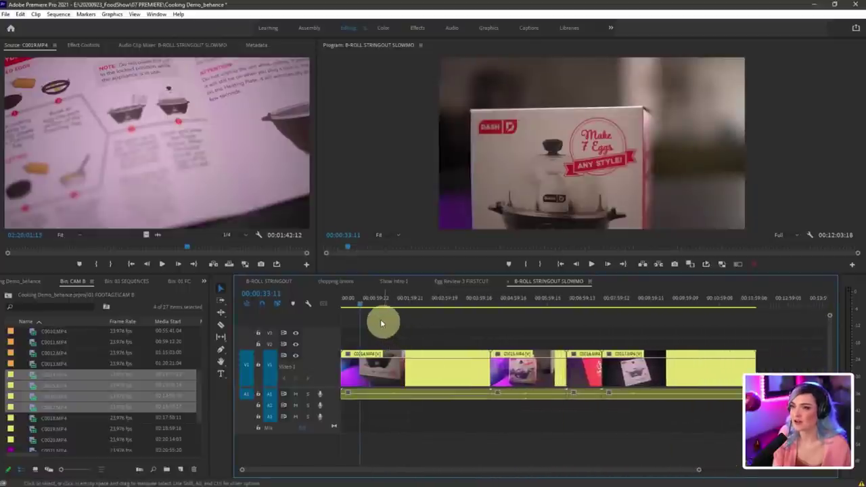
Step: Preview the start of the B-ROLL STRINGOUT SLOWMO sequence and clear all clips from its timeline
mouse_move(358, 306)
left_mouse_down()
mouse_move(383, 304)
mouse_move(344, 300)
mouse_move(362, 306)
mouse_move(348, 300)
mouse_move(344, 310)
left_mouse_up()
key("space")
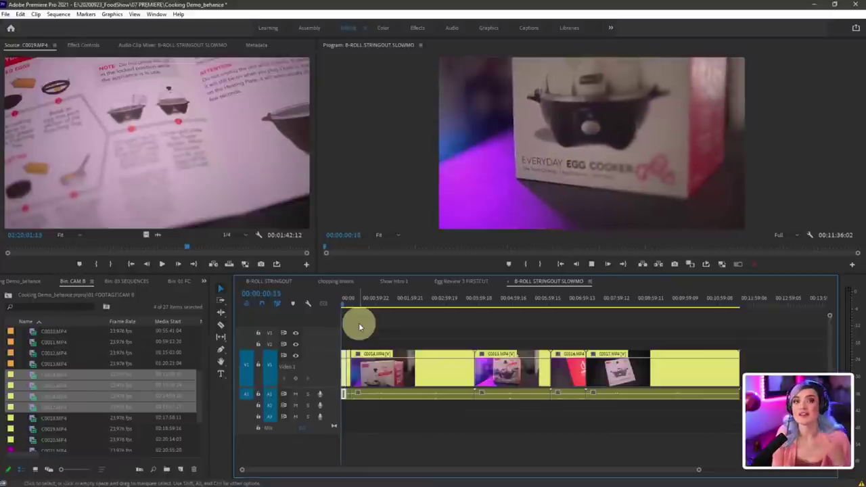
key("space")
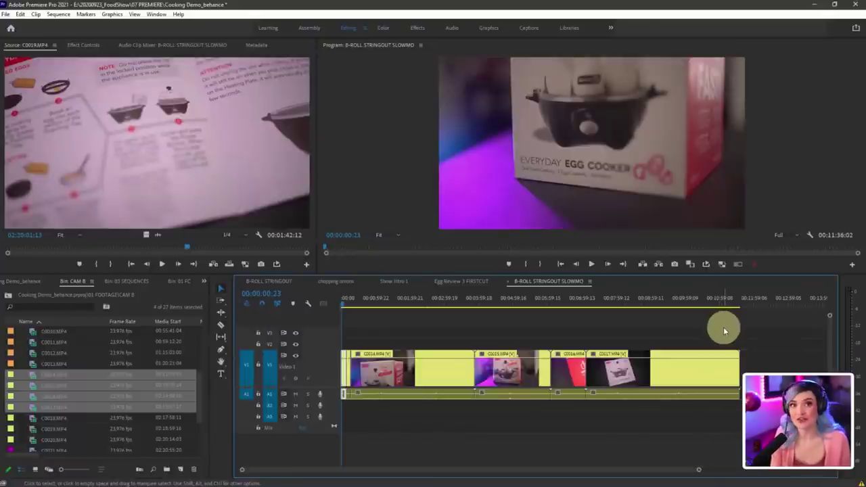
left_click_drag(751, 324, 307, 441)
key("Delete")
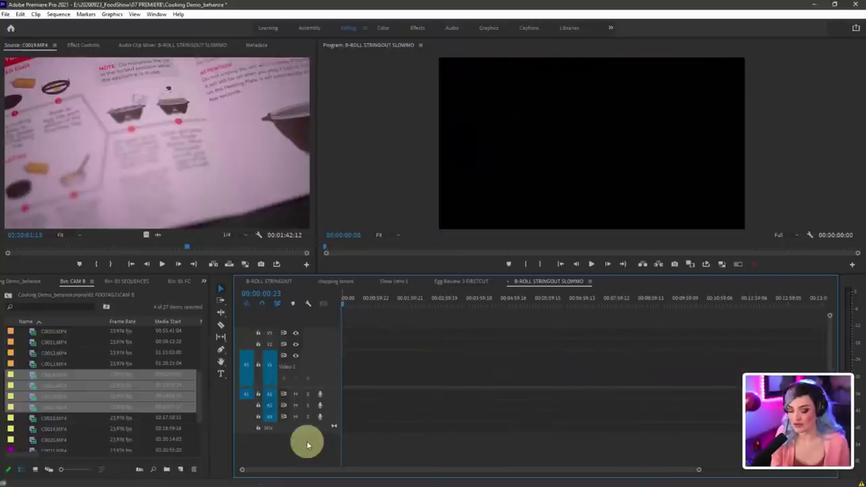
Step: Open C0014.MP4 in the Source Monitor and scrub through its footage
left_click(132, 248)
left_click(43, 364)
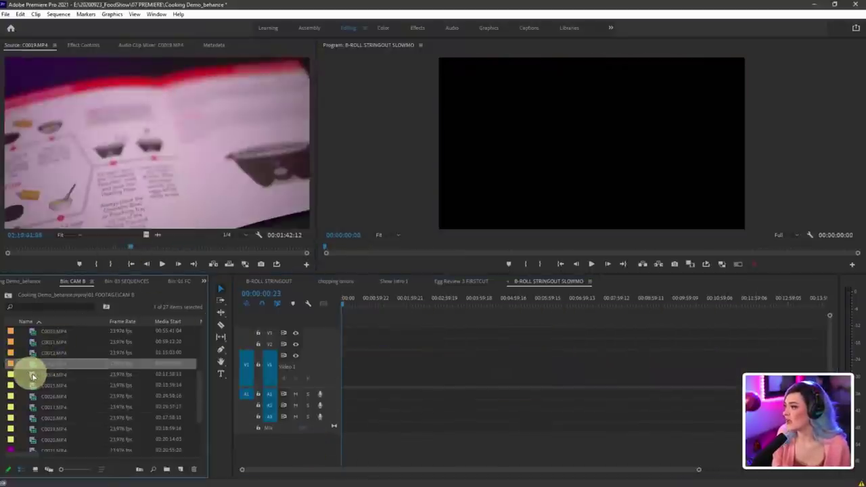
double_click(33, 376)
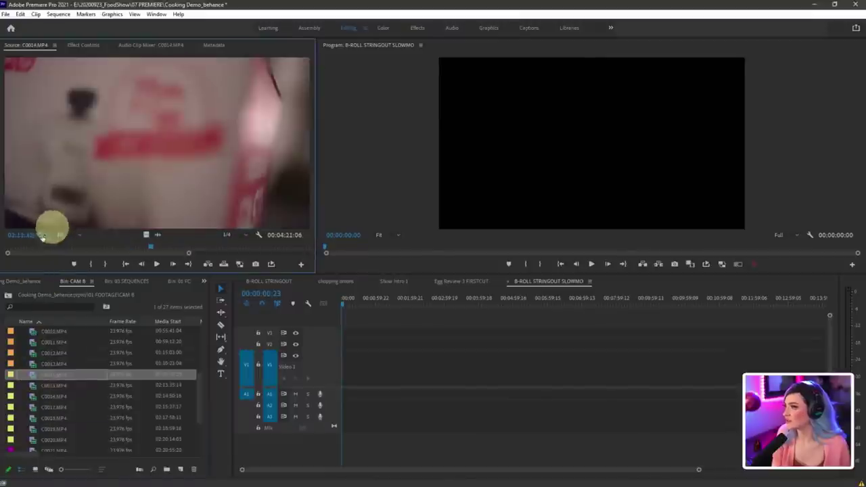
mouse_move(18, 250)
left_mouse_down()
mouse_move(187, 243)
mouse_move(140, 250)
mouse_move(213, 251)
mouse_move(141, 251)
mouse_move(202, 248)
left_mouse_up()
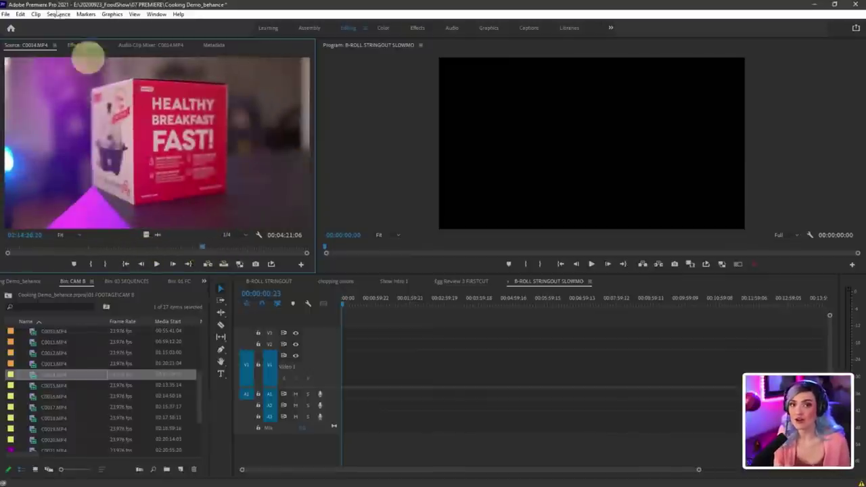
Step: Enable the "Play audio while scrubbing" option in the Audio preferences and apply it
left_click(6, 15)
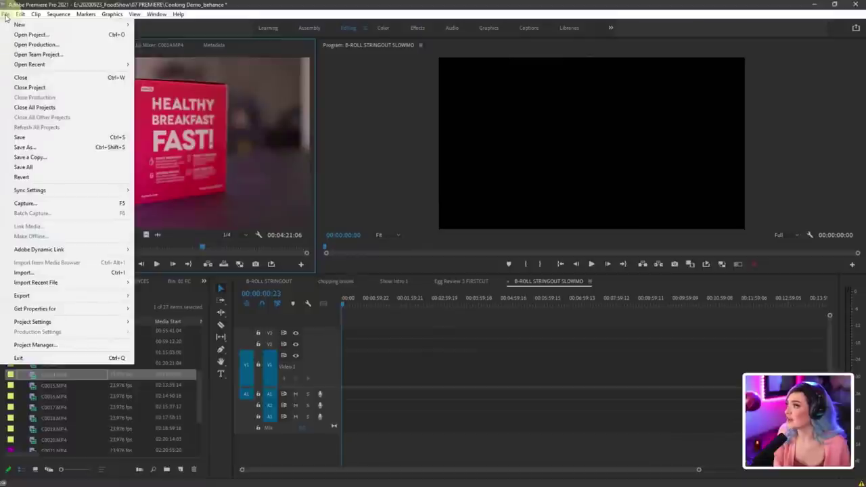
mouse_move(21, 14)
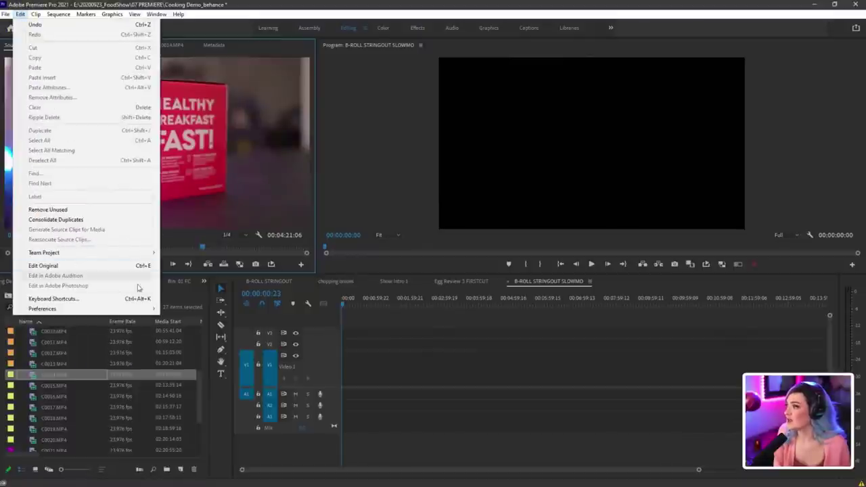
mouse_move(137, 311)
left_click(213, 330)
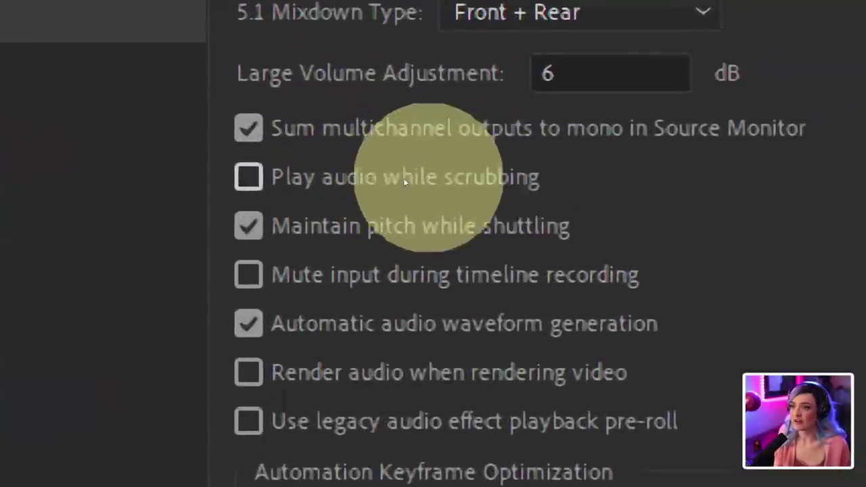
left_click(248, 176)
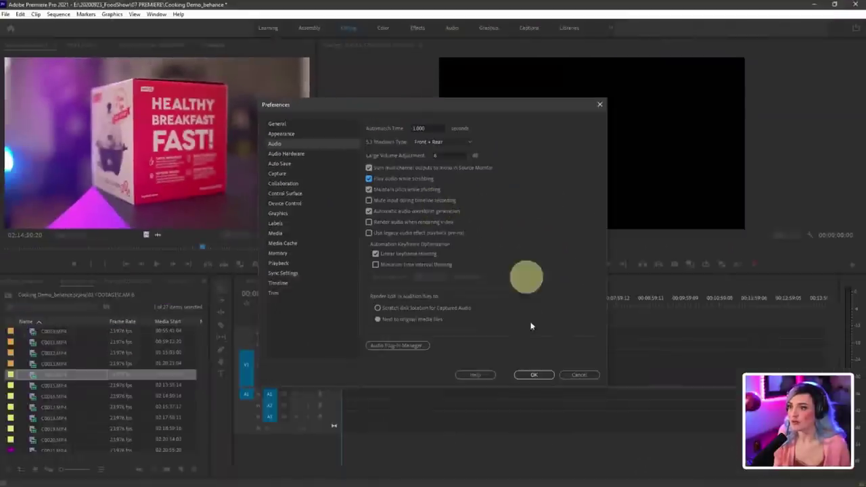
left_click(534, 375)
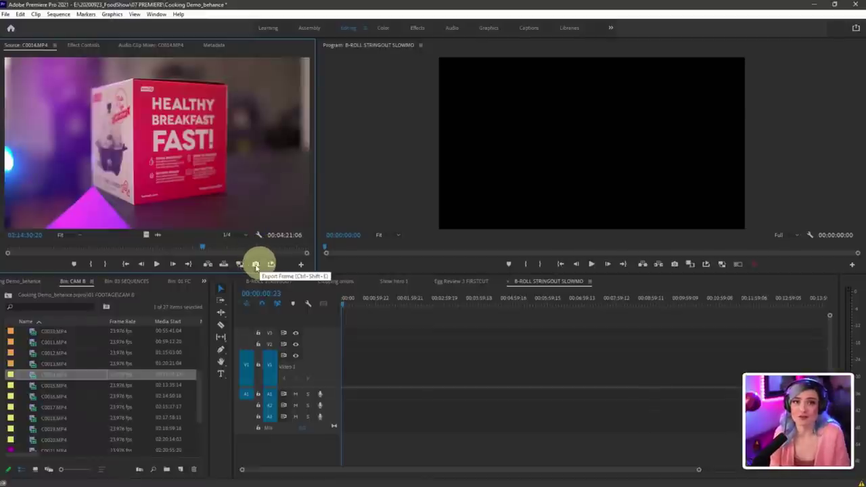
Step: Scrub through C0014.MP4 in the Source Monitor, and open C0016.MP4 there and scrub through its footage
left_click(95, 251)
mouse_move(95, 250)
left_mouse_down()
mouse_move(251, 251)
mouse_move(33, 249)
mouse_move(236, 248)
left_mouse_up()
double_click(33, 396)
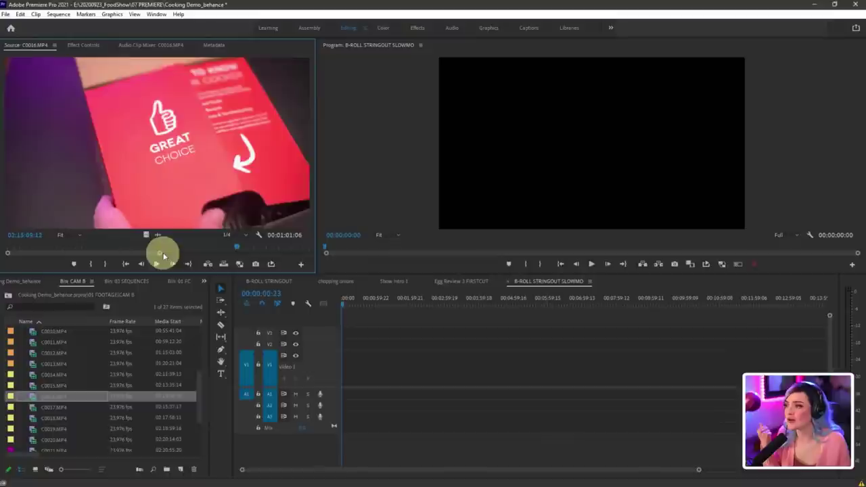
left_click_drag(163, 256, 270, 251)
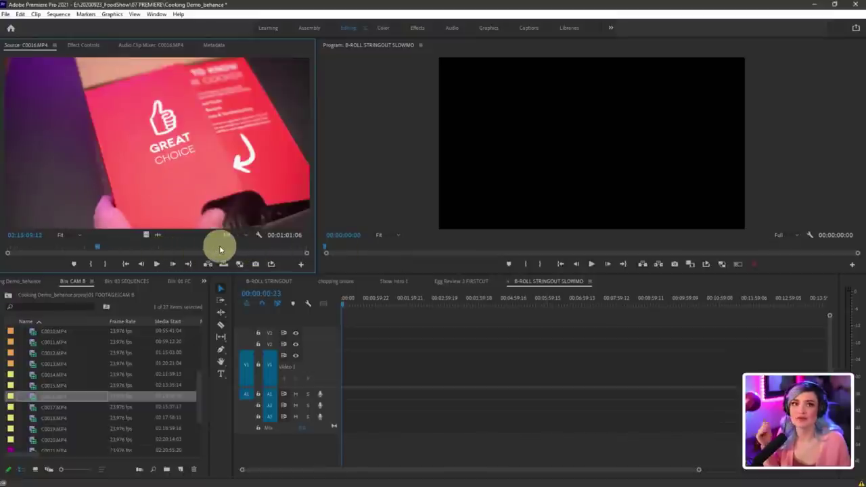
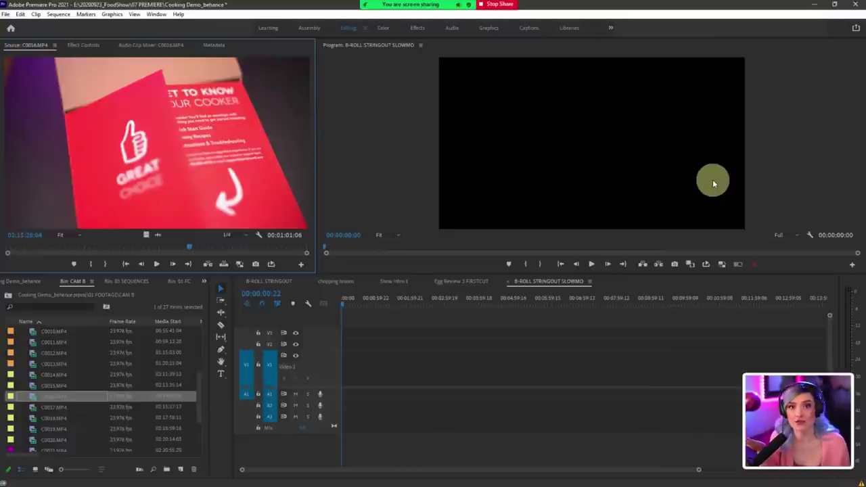
left_click_drag(61, 247, 206, 246)
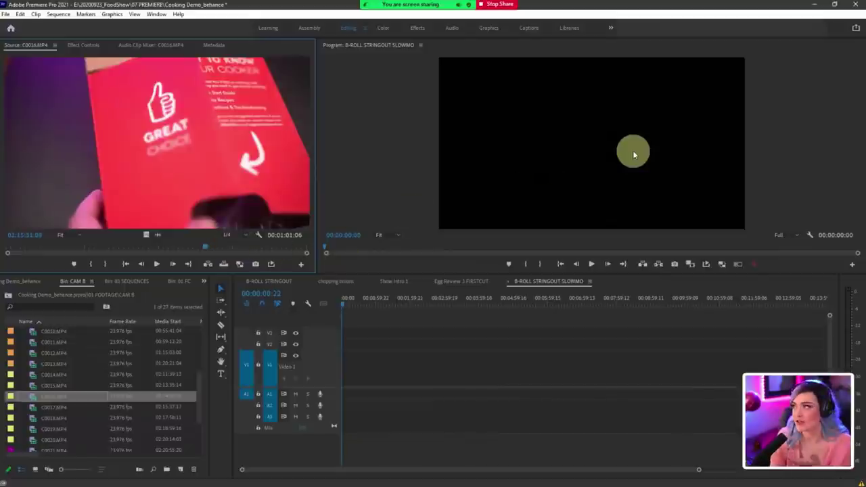
Step: Disable the "Play audio while scrubbing" option in the Audio preferences and apply it
left_click(6, 14)
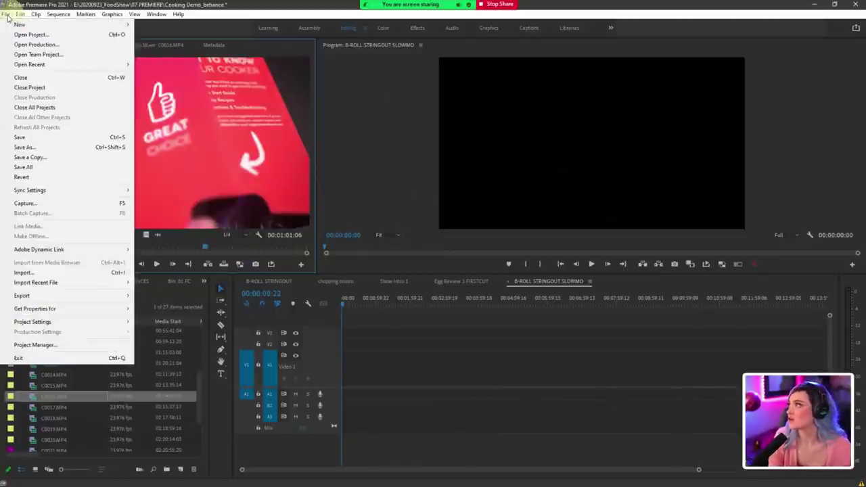
mouse_move(20, 14)
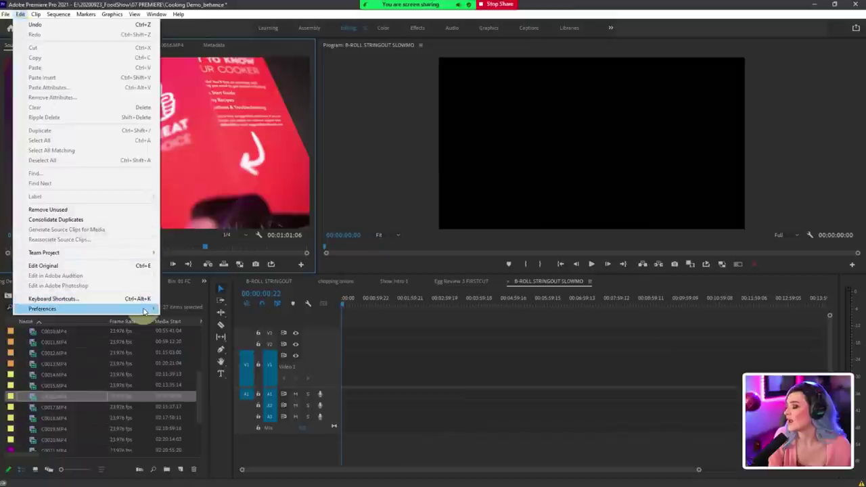
mouse_move(145, 310)
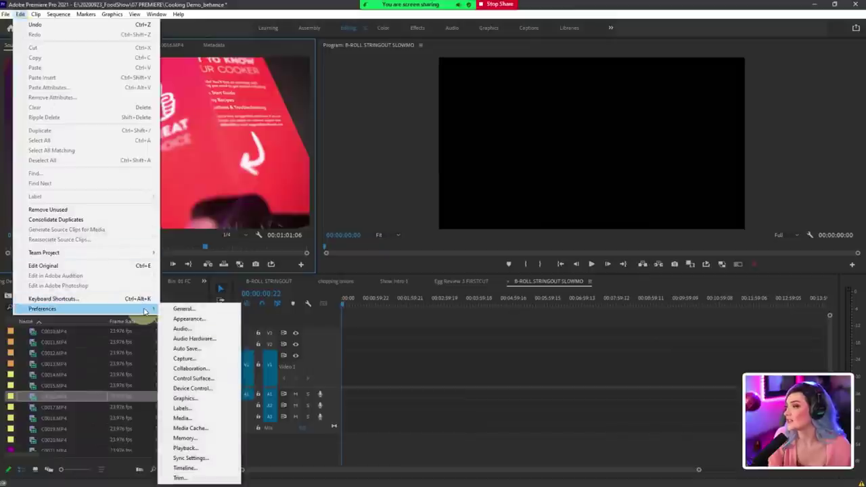
left_click(207, 330)
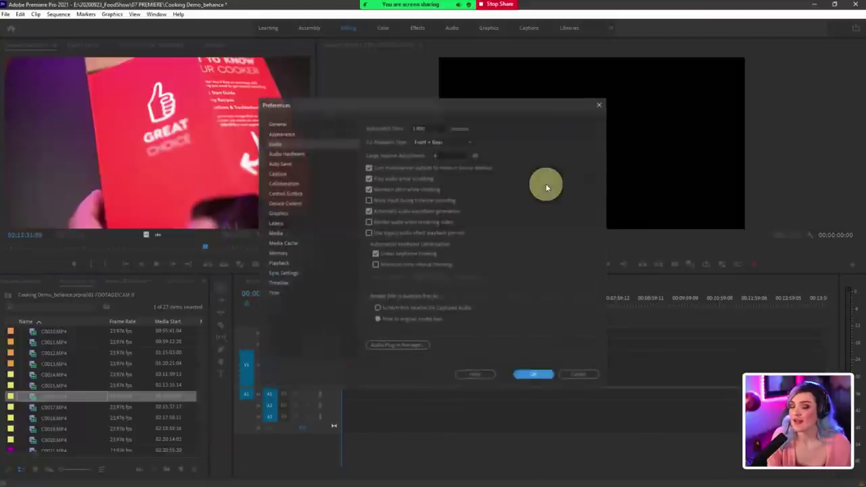
left_click(426, 180)
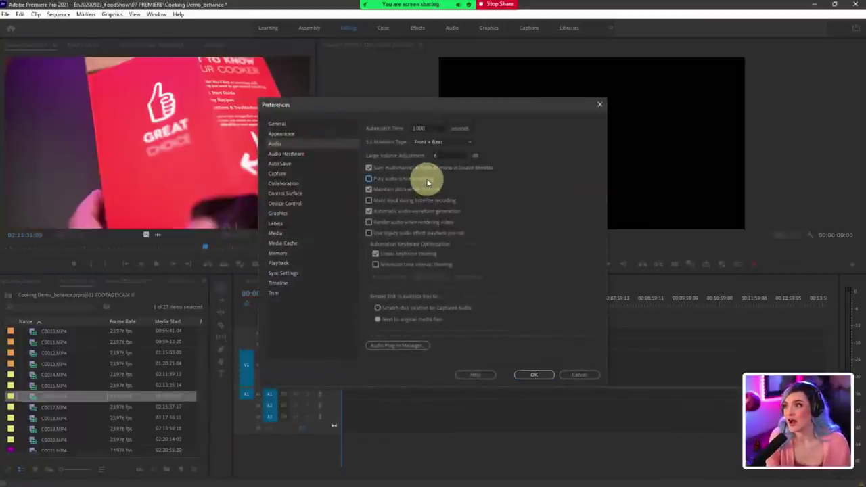
left_click(525, 376)
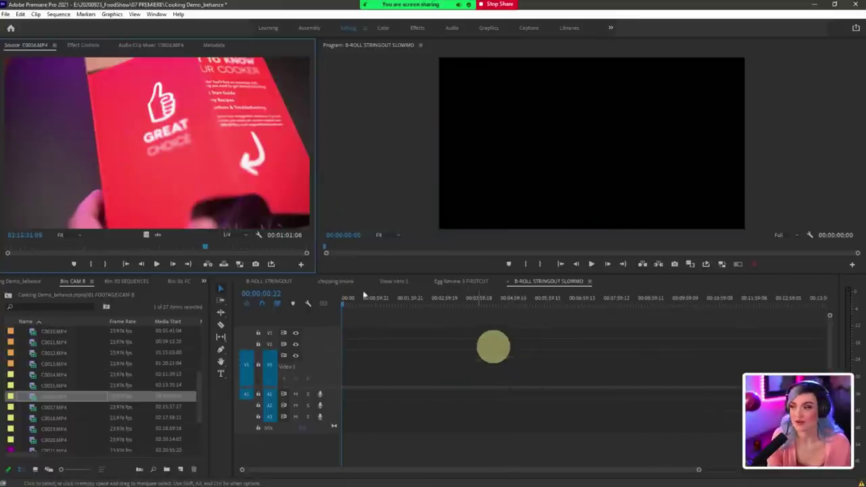
Step: Open C0014.MP4 in the Source Monitor again
double_click(35, 374)
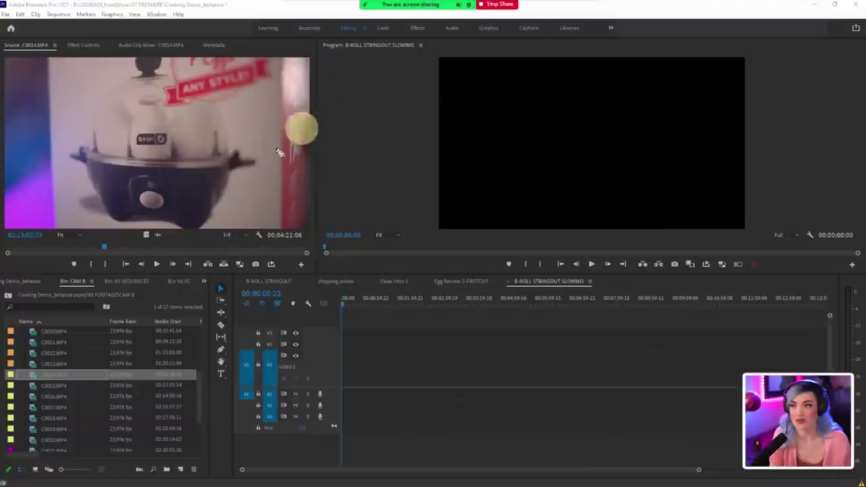
left_click_drag(169, 197, 316, 179)
left_click_drag(264, 189, 268, 263)
left_click_drag(212, 266, 342, 263)
mouse_move(499, 168)
left_mouse_down()
mouse_move(413, 187)
mouse_move(494, 170)
left_mouse_up()
left_click(666, 174)
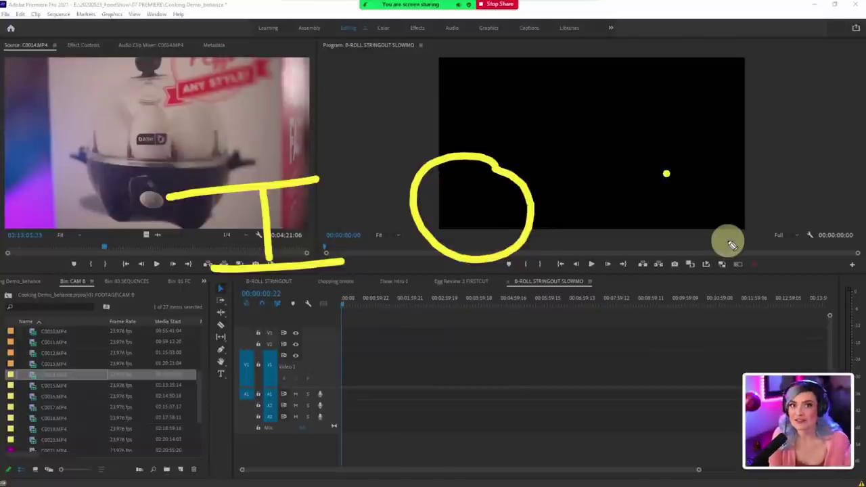
key("XF86AudioLowerVolume")
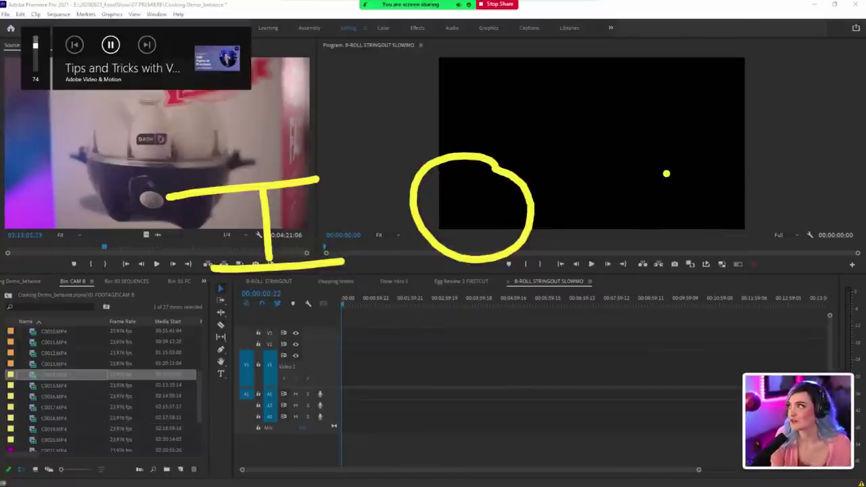
key("Escape")
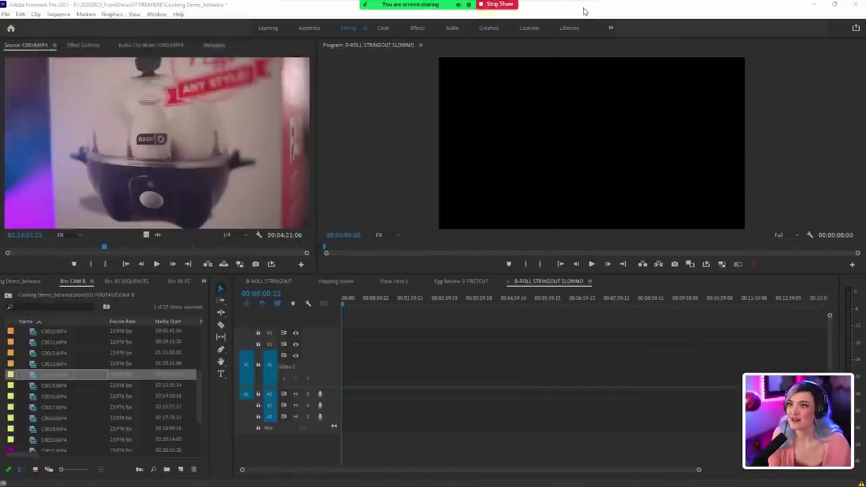
Step: Hide the floating meeting controls of the screen-sharing session
left_click(585, 11)
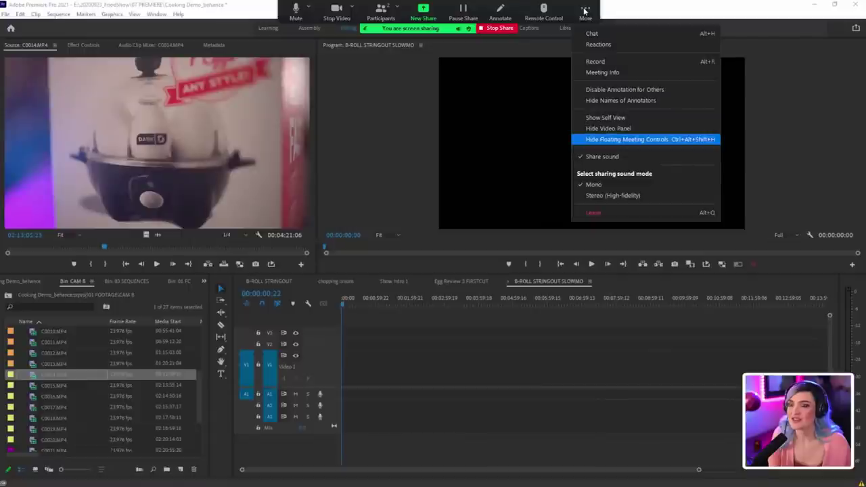
left_click(645, 139)
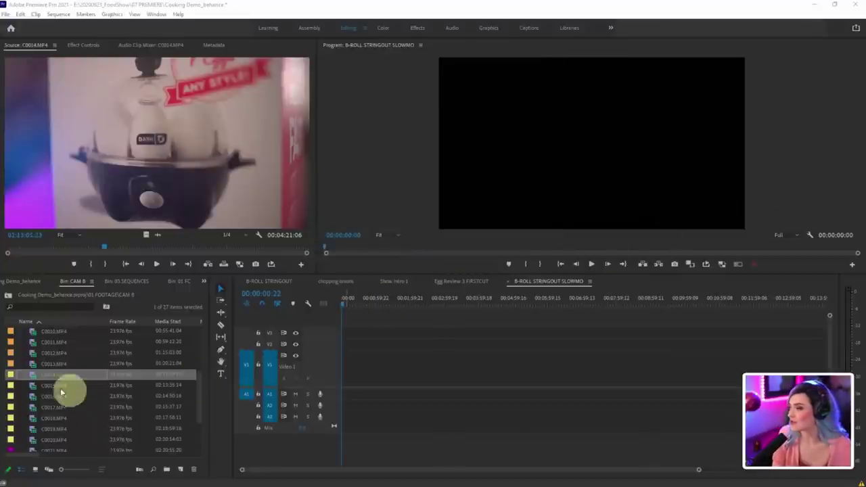
left_click(31, 379)
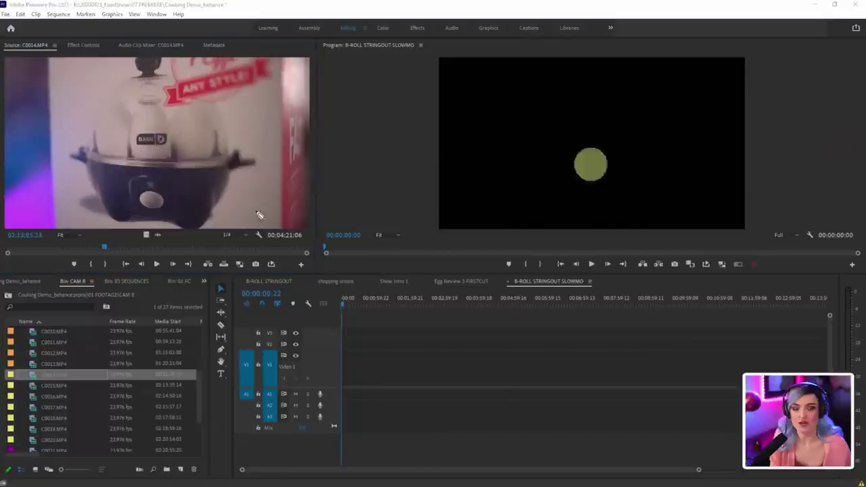
mouse_move(111, 236)
left_mouse_down()
mouse_move(149, 265)
mouse_move(109, 235)
left_mouse_up()
left_click(387, 222)
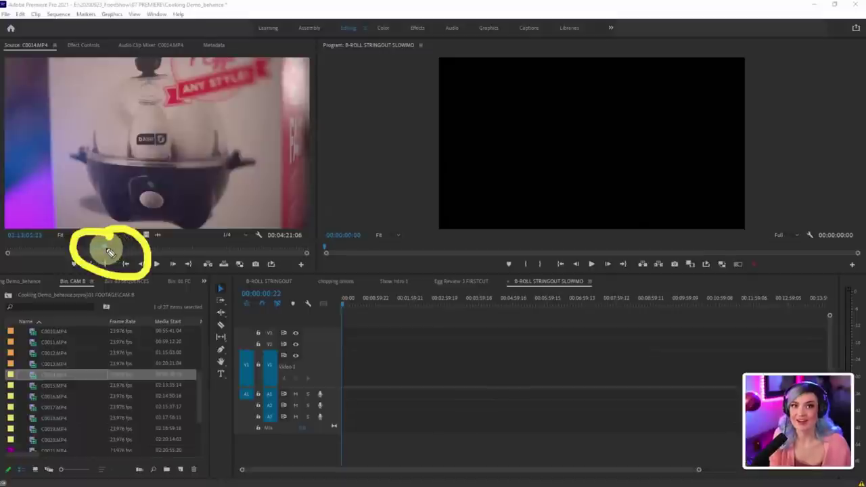
key("Escape")
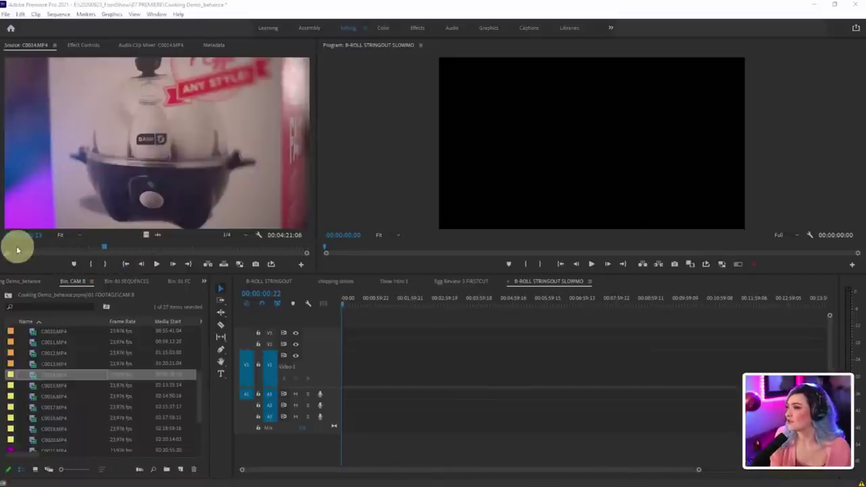
Step: Mark an in-to-out range about 00:00:03:22 long near the beginning of C0014.MP4, on the shot of the egg cooker box
left_click_drag(15, 247, 31, 249)
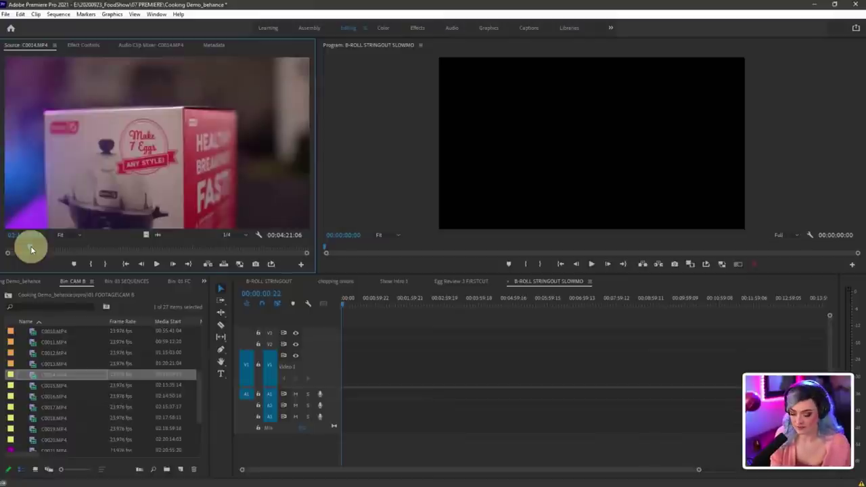
key("i")
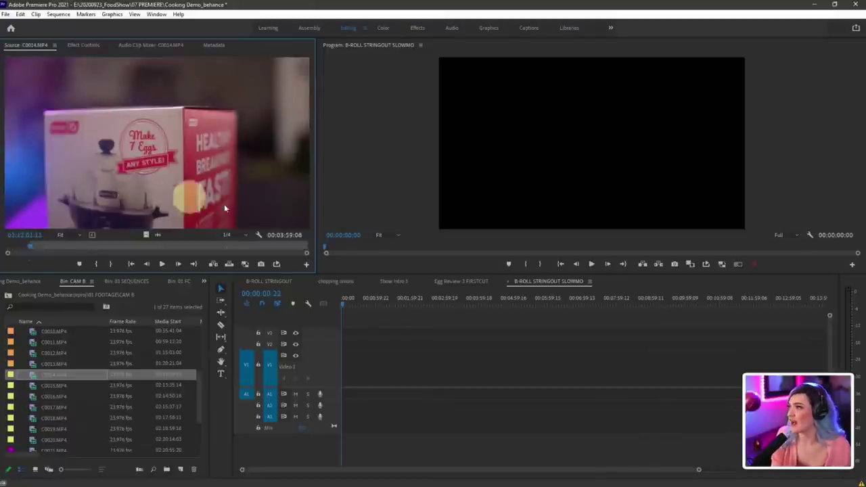
left_click(39, 252)
left_click_drag(33, 252, 36, 251)
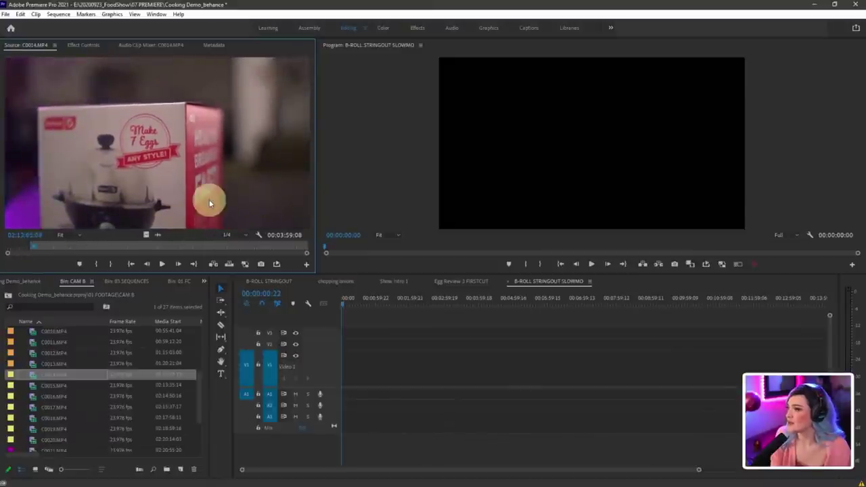
key("o")
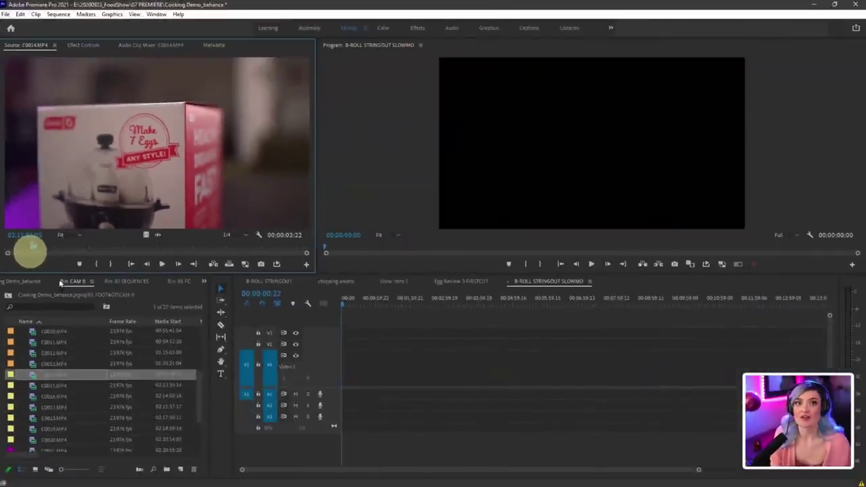
Step: Place the marked C0014.MP4 range at the start of the B-ROLL STRINGOUT SLOWMO sequence on V1 and A1
left_click(37, 374)
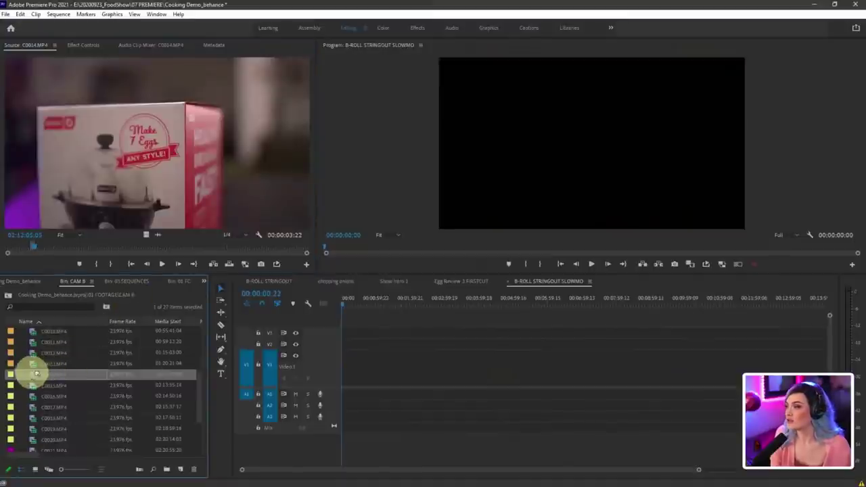
left_click_drag(37, 375, 318, 373)
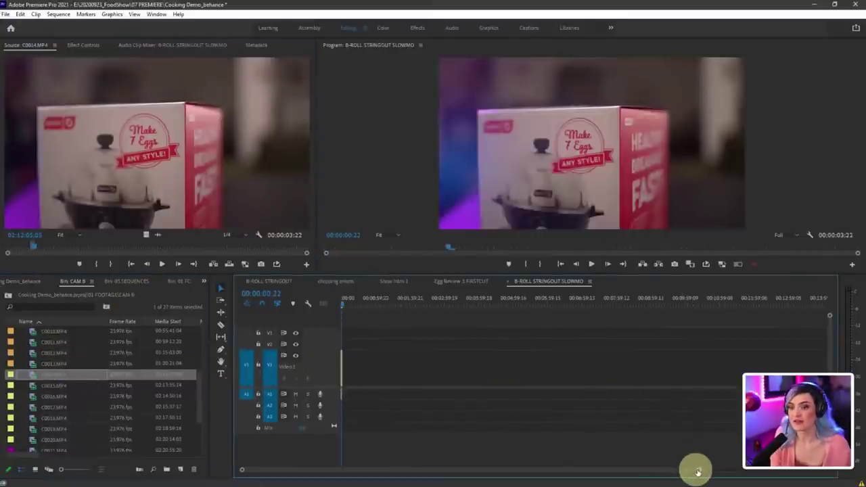
left_click_drag(698, 472, 503, 460)
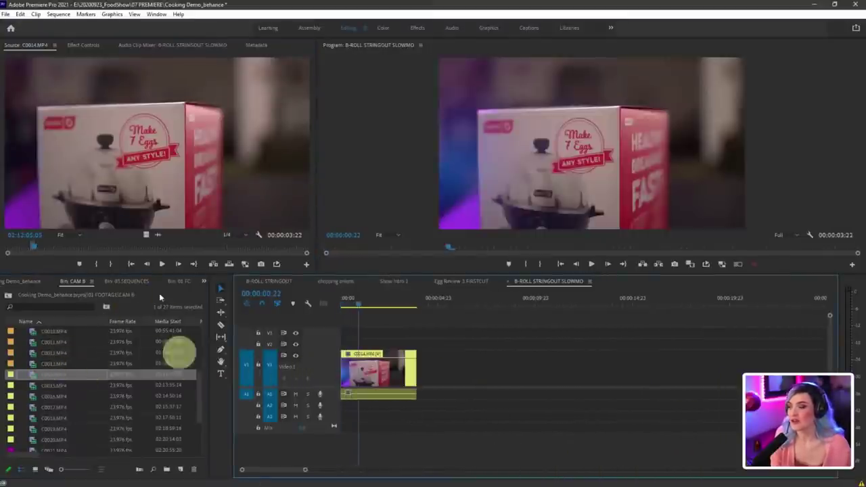
Step: Mark a range of C0014.MP4 about 00:00:02:02 long on the egg cooker close-up and place it directly after the first clip in the sequence
left_click(37, 251)
left_click_drag(37, 251, 102, 248)
key("i")
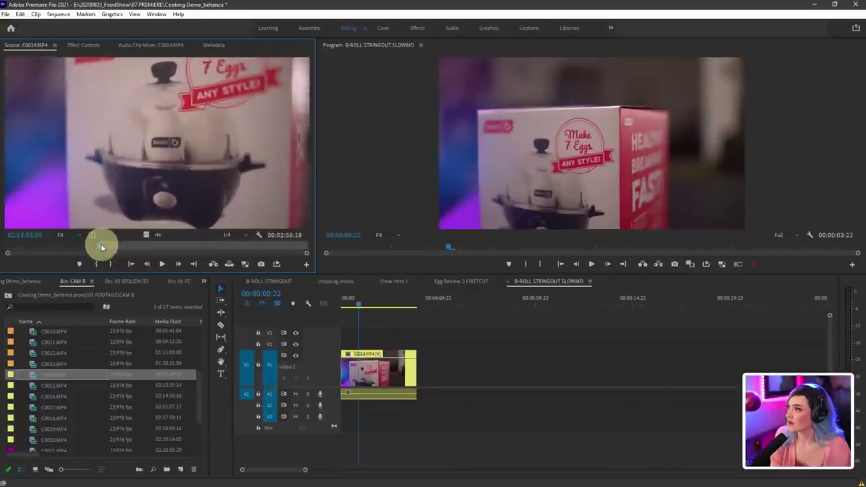
key("space")
key("i")
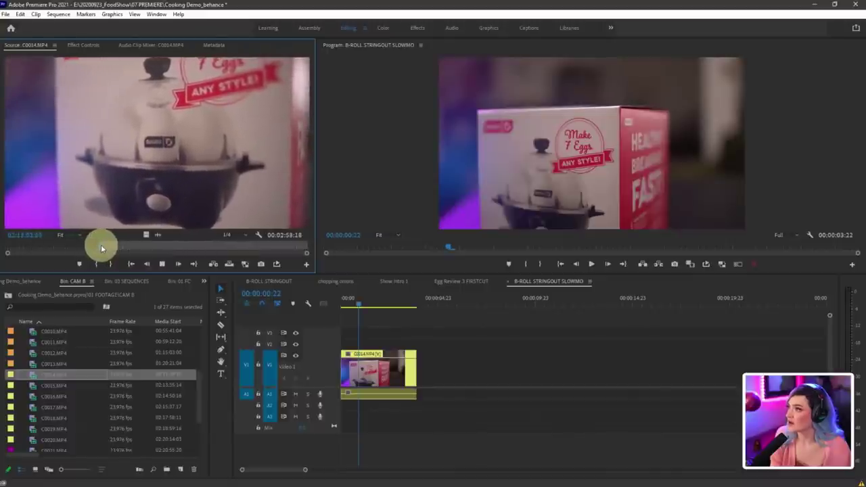
key("o")
key("space")
left_click(24, 384)
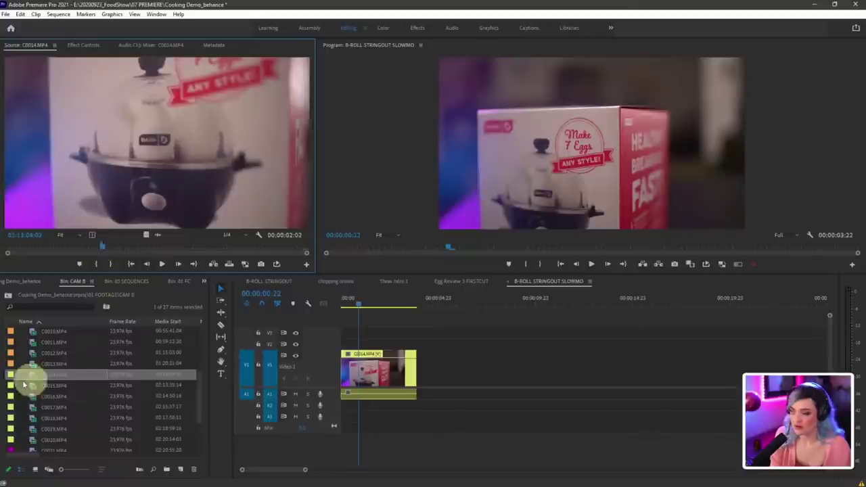
left_click_drag(34, 377, 425, 363)
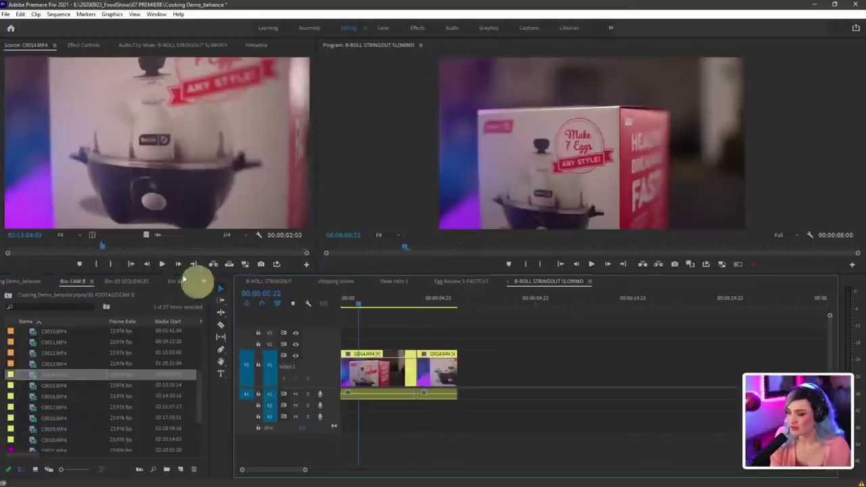
Step: Mark a C0014.MP4 range about 00:00:02:10 long on the "Healthy Breakfast Fast!" box view and place it as the sequence's third clip
left_click_drag(113, 250, 170, 247)
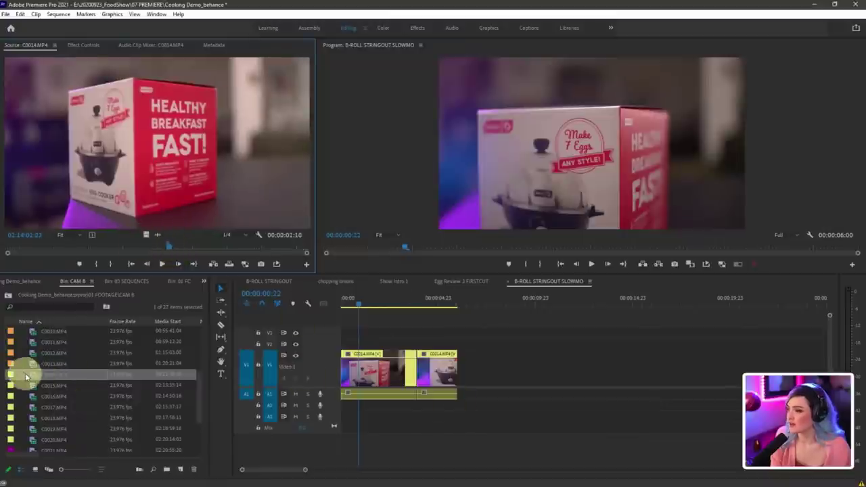
left_click_drag(29, 374, 519, 387)
left_click_drag(31, 375, 467, 371)
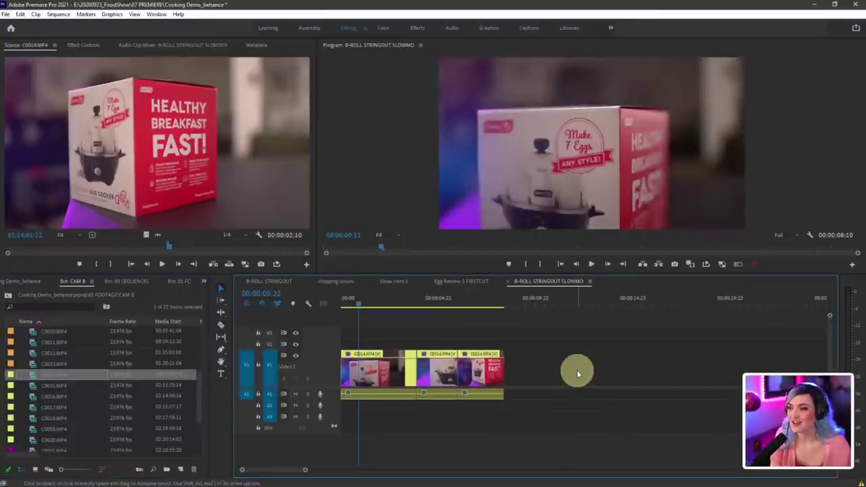
Step: Append a C0014.MP4 range about 00:00:08:06 long, on the close-up of the red box side, at the end of the sequence
key("Down")
key("Down")
key("Down")
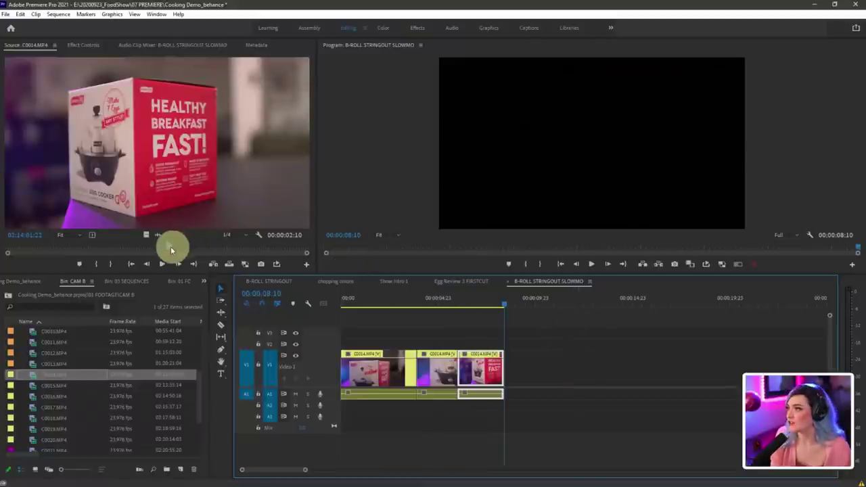
left_click_drag(171, 250, 270, 249)
key("i")
key("o")
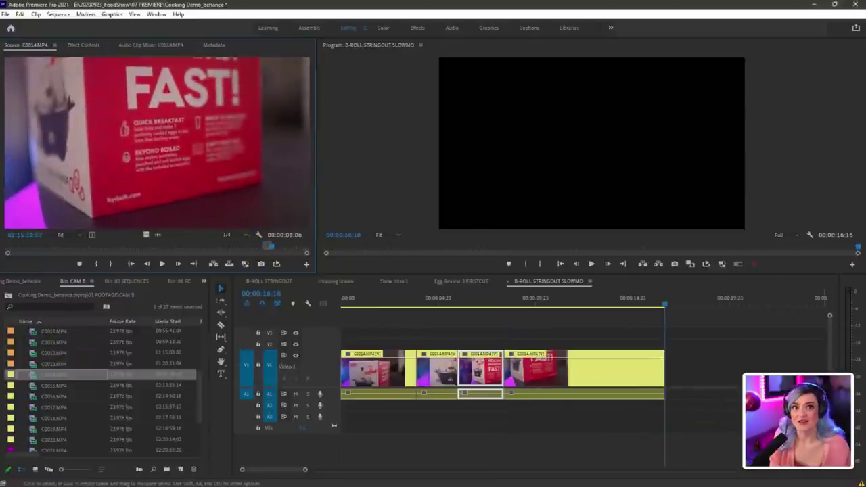
key("ctrl+shift+3")
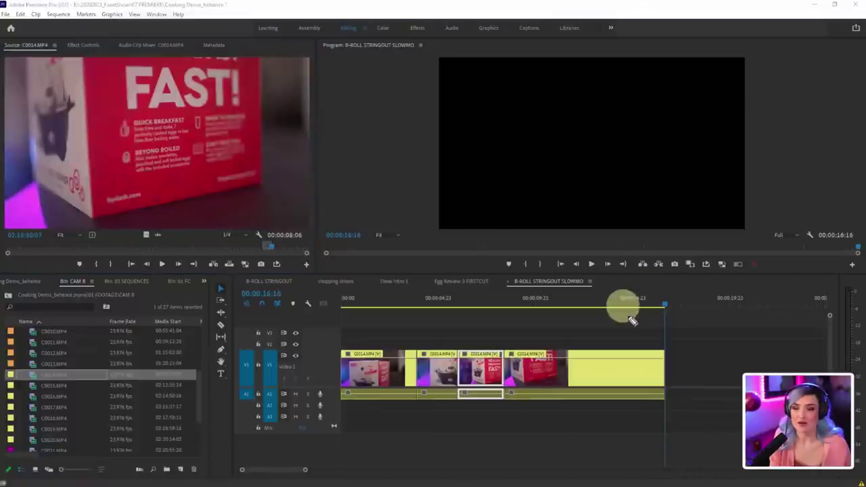
left_click_drag(665, 326, 671, 390)
left_click_drag(667, 349, 667, 448)
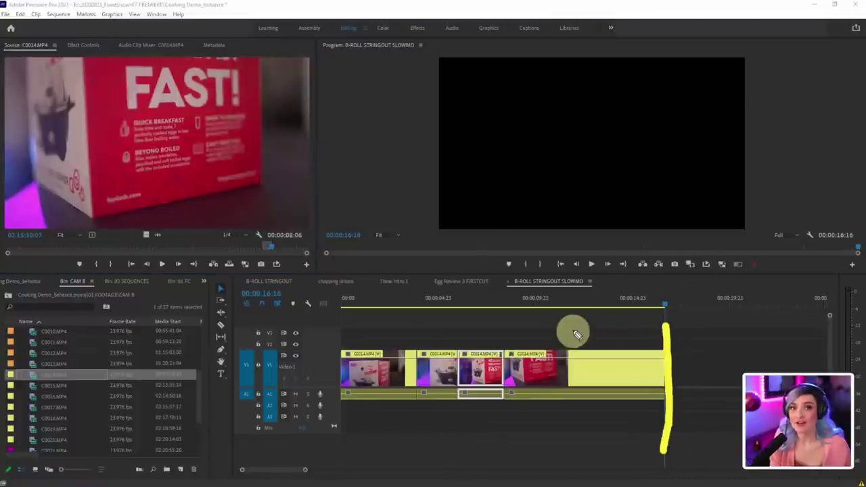
left_click_drag(519, 285, 663, 331)
mouse_move(636, 290)
left_mouse_down()
mouse_move(666, 337)
mouse_move(627, 340)
left_mouse_up()
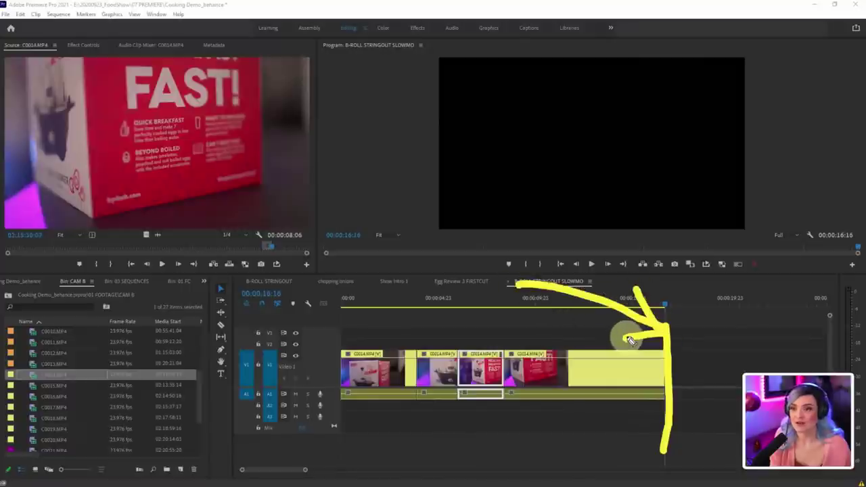
key("Escape")
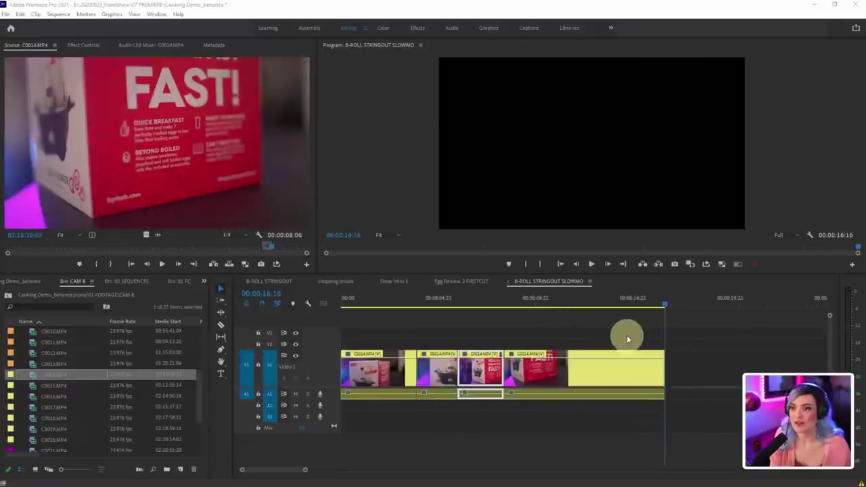
Step: Load C0015.MP4 and append three marked ranges of the egg cooker box to the sequence, the last about 00:00:05:10 long
double_click(33, 386)
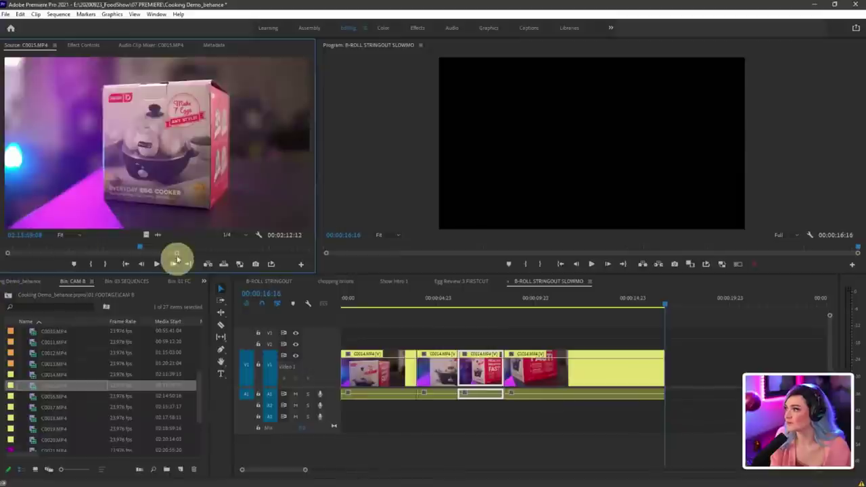
left_click_drag(29, 250, 134, 246)
key("o")
left_click_drag(151, 248, 264, 255)
key("i")
key("o")
key(".")
key("o")
key("period")
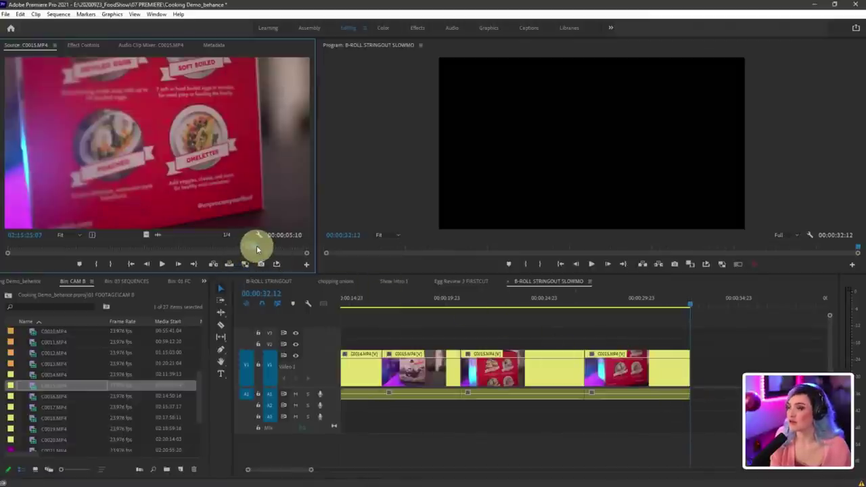
Step: Append a further C0015.MP4 range about 00:00:05:10 long, from near the end of the clip, to the stringout sequence
left_click_drag(257, 250, 298, 252)
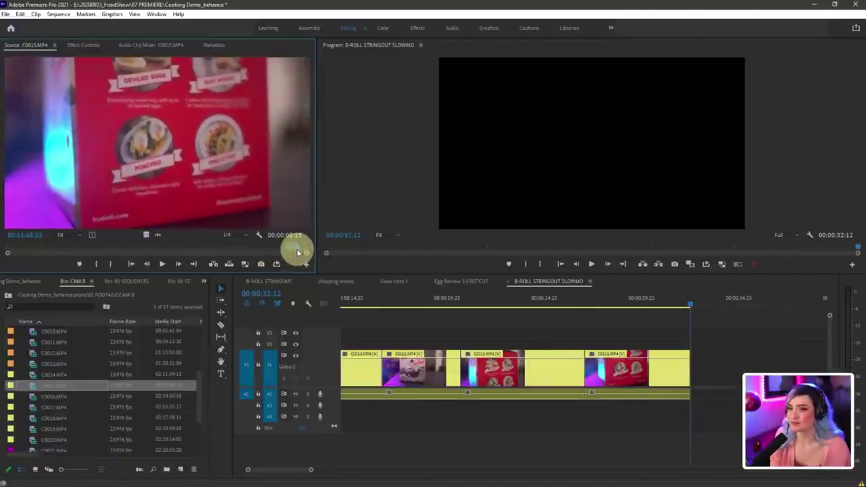
key(".")
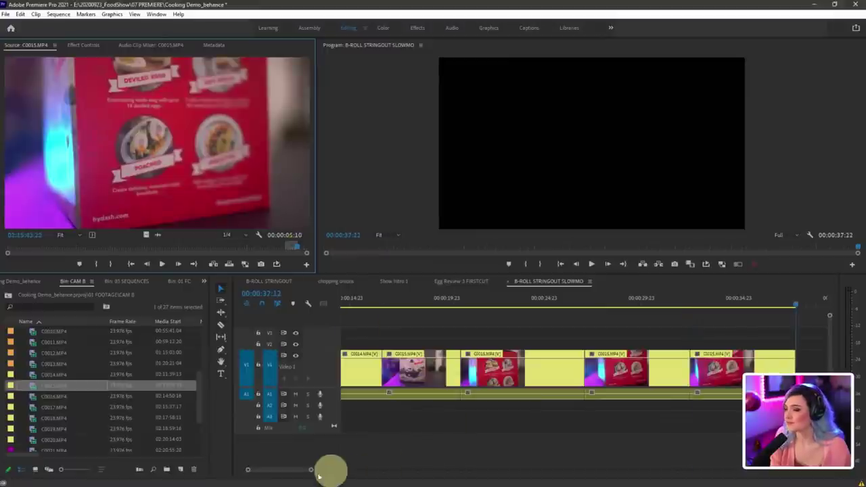
left_click_drag(309, 470, 365, 470)
Step: Load C0016.MP4 and append a range about 00:00:07:07 long, on the "Get to know your cooker" card, to the sequence
left_click(40, 397)
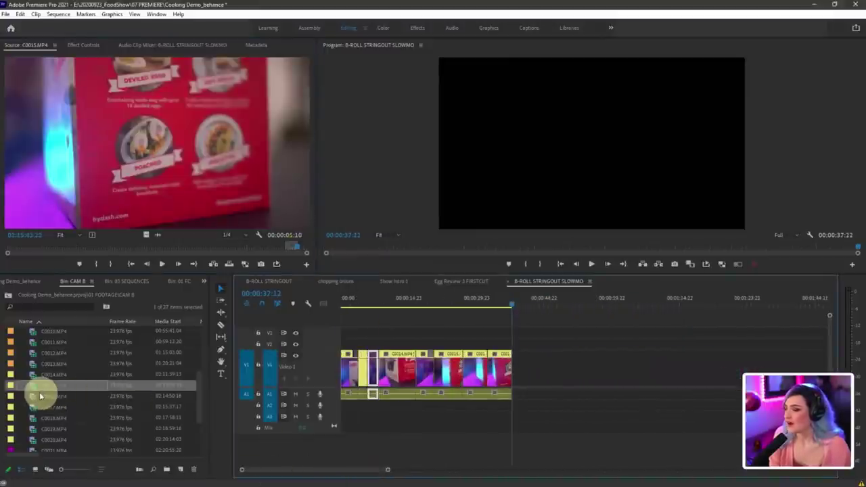
double_click(34, 400)
left_click_drag(8, 250, 146, 250)
key("o")
key("period")
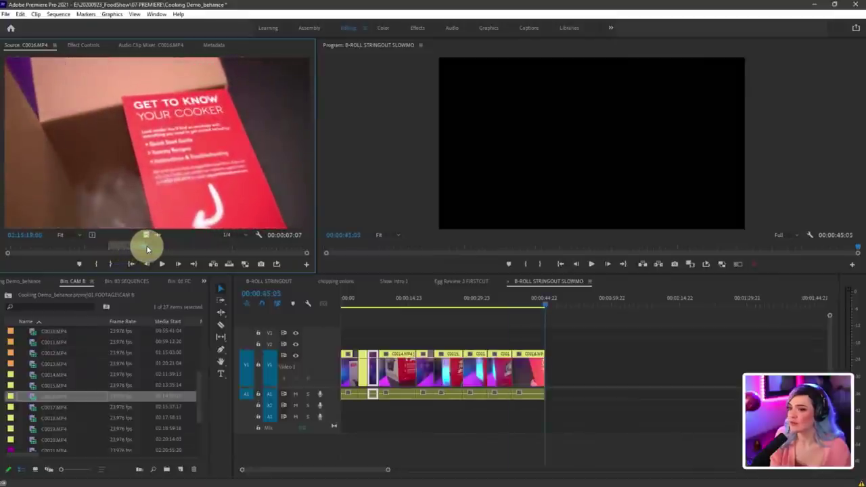
Step: Load C0017.MP4 and append several marked ranges of the egg cooker recipe book to the sequence, the last about 00:00:02:11 long
double_click(34, 406)
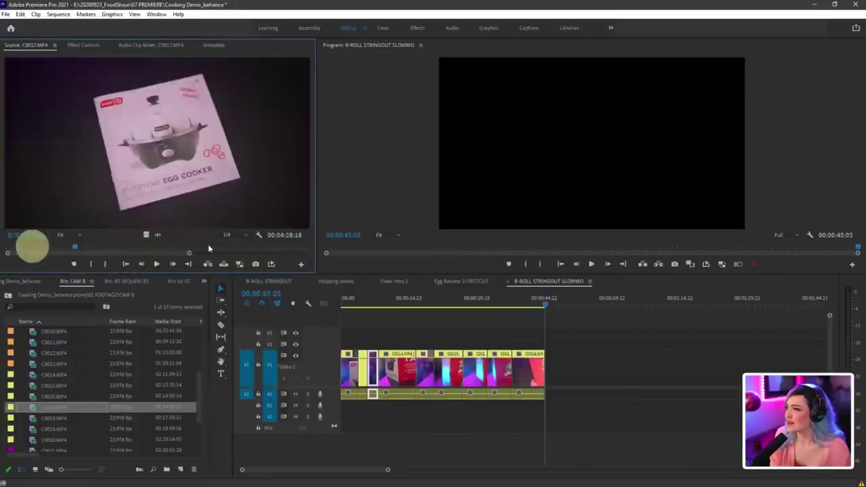
left_click_drag(215, 255, 392, 252)
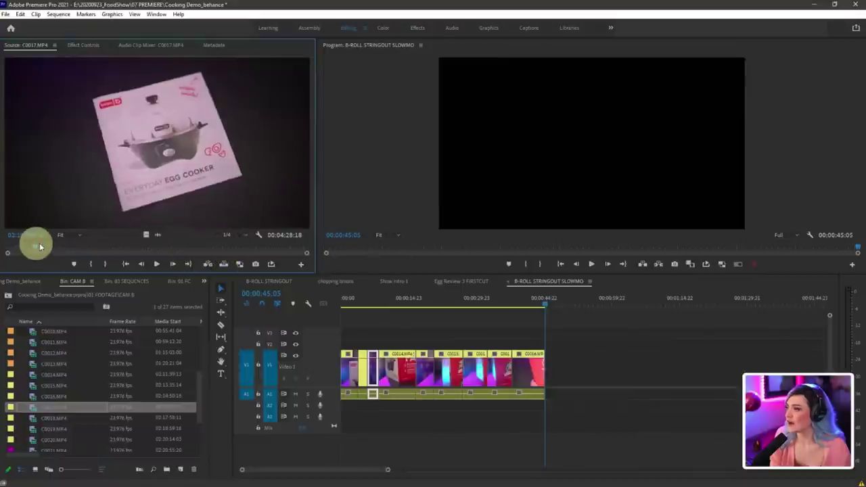
left_click_drag(39, 247, 281, 252)
key("o")
key("i")
key("o")
key("period")
key("o")
key(".")
key(".")
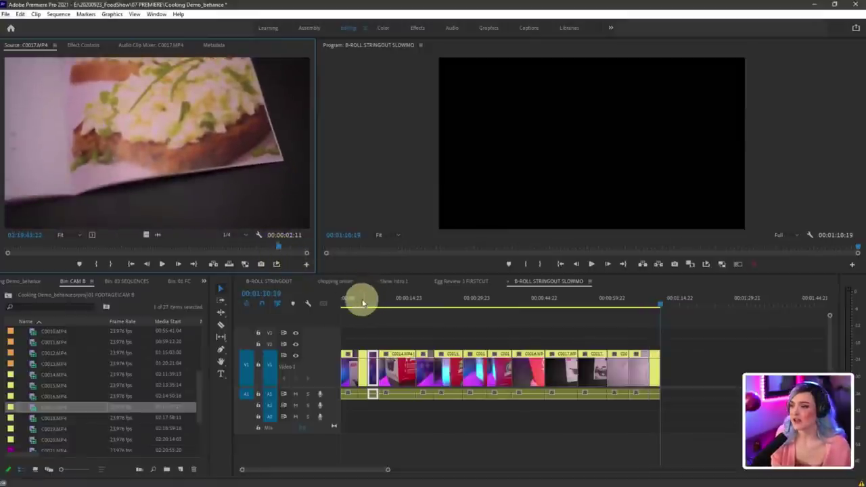
Step: Delete all the audio clips on A1 of the B-ROLL STRINGOUT SLOWMO sequence, keeping the video clips
left_click_drag(363, 303, 602, 305)
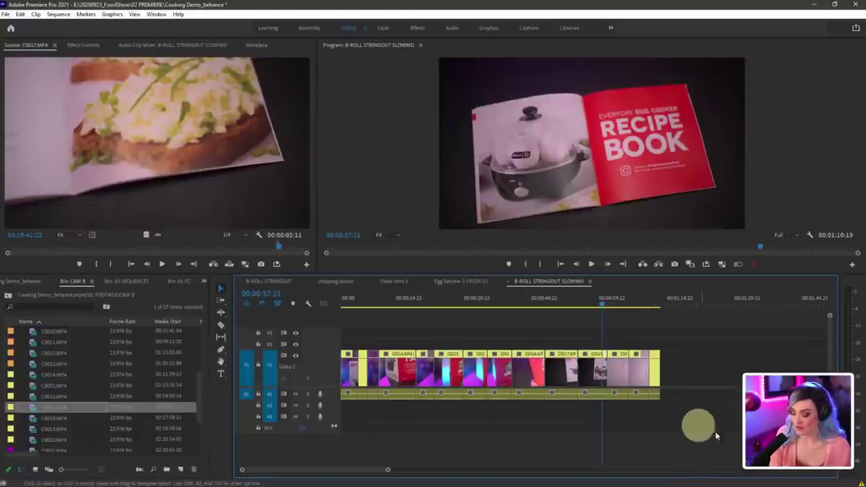
left_click_drag(724, 453, 325, 399)
left_click_drag(751, 440, 313, 394)
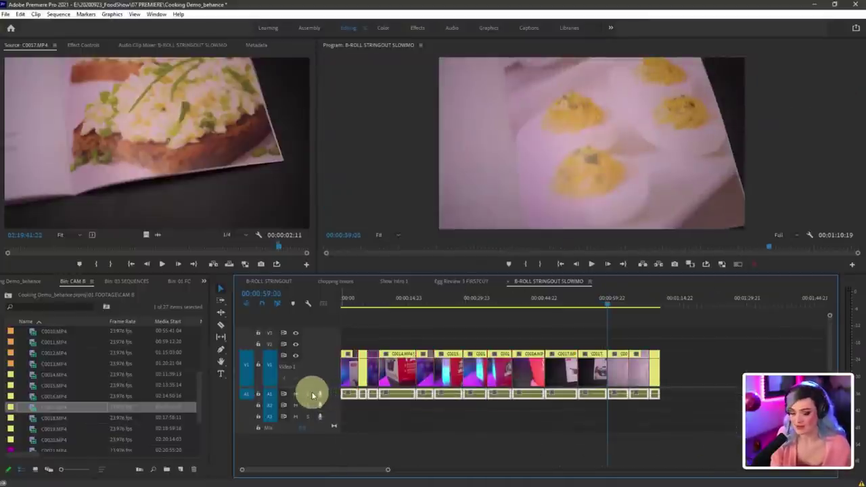
key("Delete")
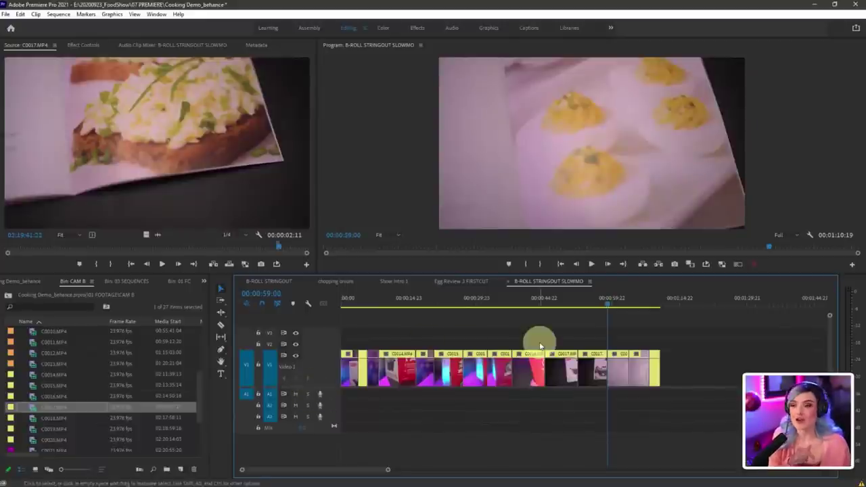
Step: Switch to the Egg Review 3 FIRSTCUT sequence and show a longer stretch of it with its upper video tracks
left_click(459, 281)
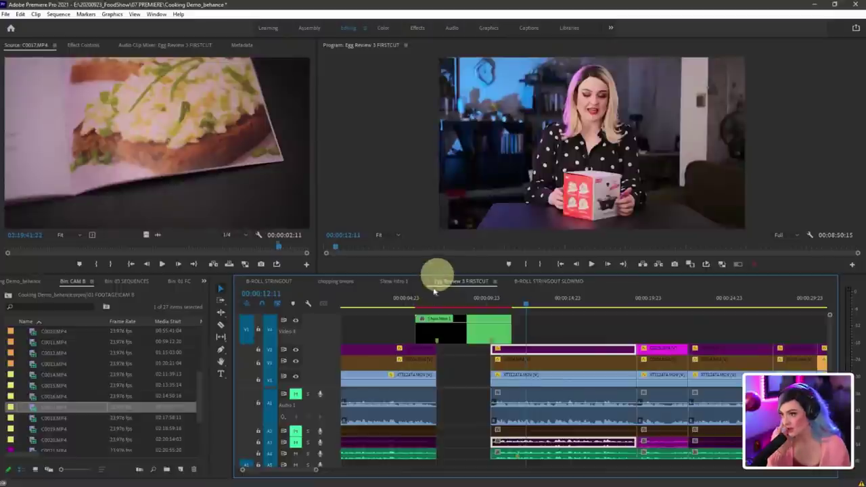
left_click_drag(325, 387, 324, 413)
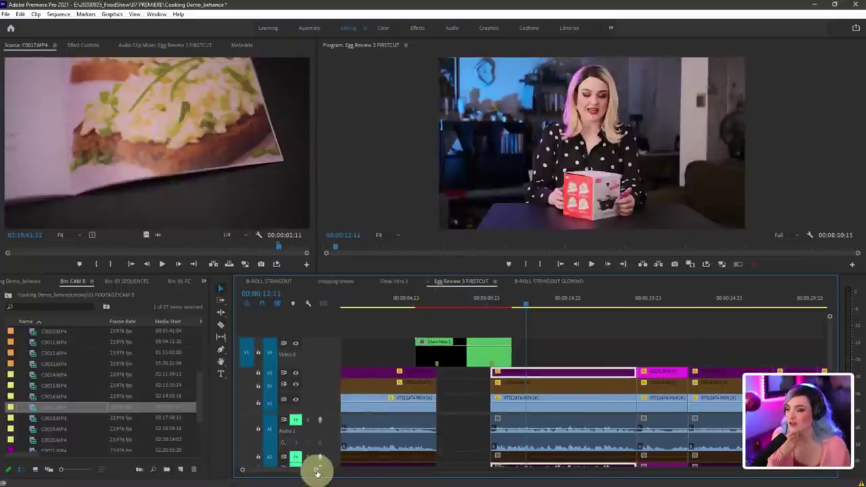
left_click_drag(316, 472, 364, 469)
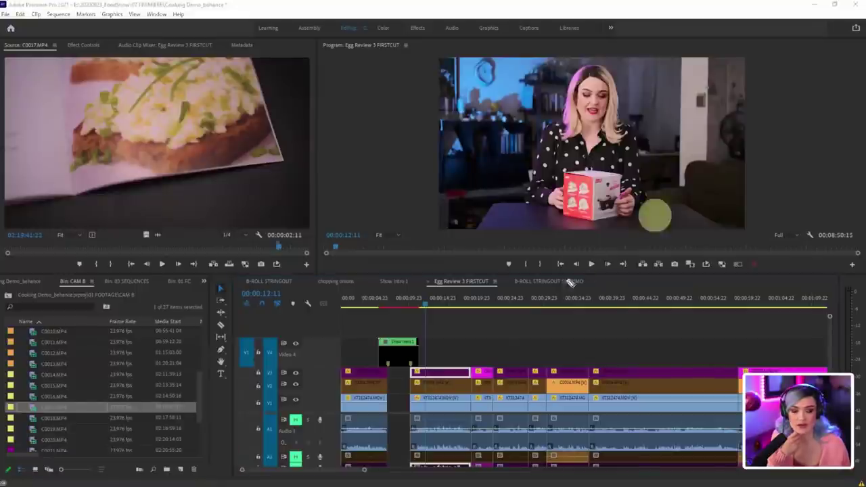
mouse_move(448, 339)
left_mouse_down()
mouse_move(449, 359)
mouse_move(675, 361)
mouse_move(701, 347)
mouse_move(447, 336)
mouse_move(474, 363)
mouse_move(464, 339)
left_mouse_up()
key("e")
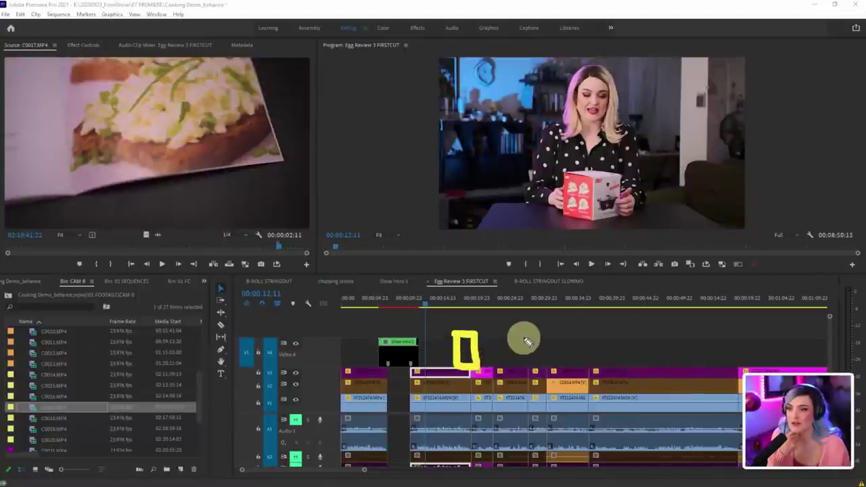
mouse_move(523, 337)
left_mouse_down()
mouse_move(526, 364)
mouse_move(552, 352)
mouse_move(522, 340)
left_mouse_up()
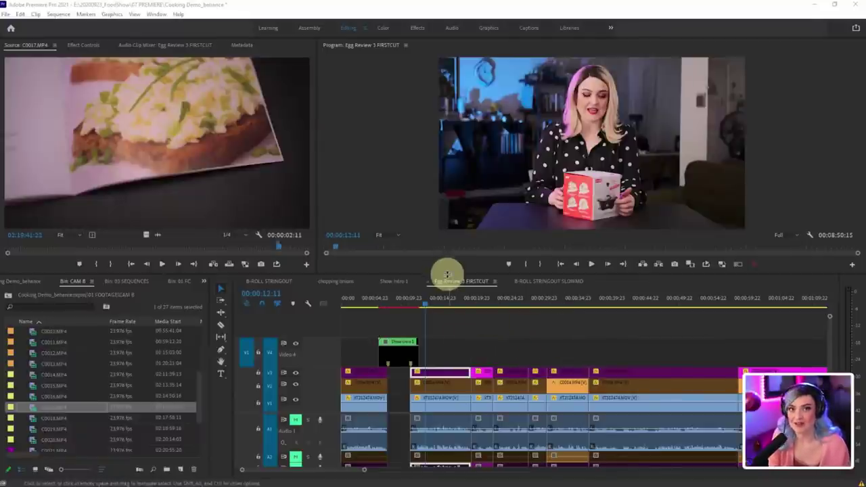
Step: Enlarge the timeline area by raising its boundary with the source and program monitors
left_click_drag(446, 274, 446, 252)
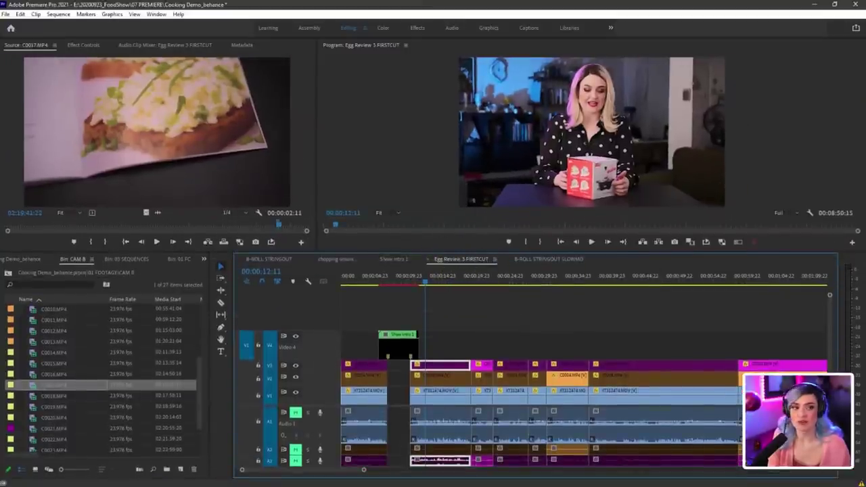
mouse_move(492, 266)
left_mouse_down()
mouse_move(484, 248)
mouse_move(422, 261)
mouse_move(496, 264)
mouse_move(479, 277)
left_mouse_up()
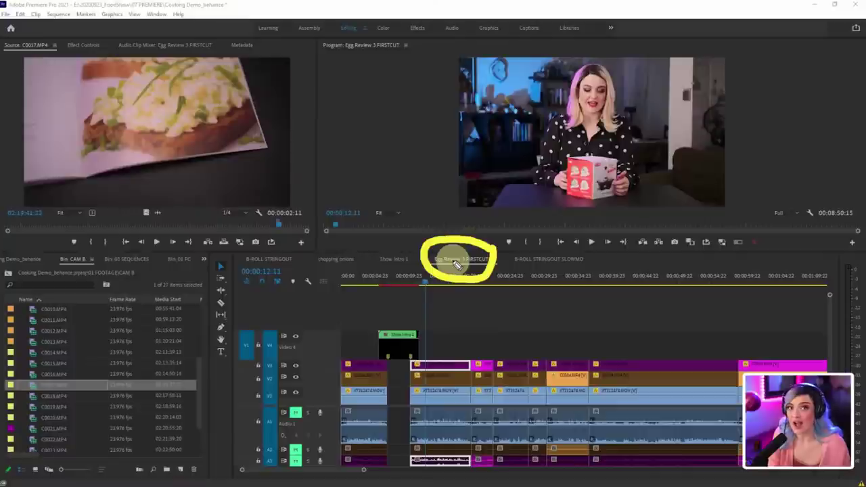
mouse_move(465, 282)
left_mouse_down()
mouse_move(480, 412)
mouse_move(472, 473)
mouse_move(508, 463)
left_mouse_up()
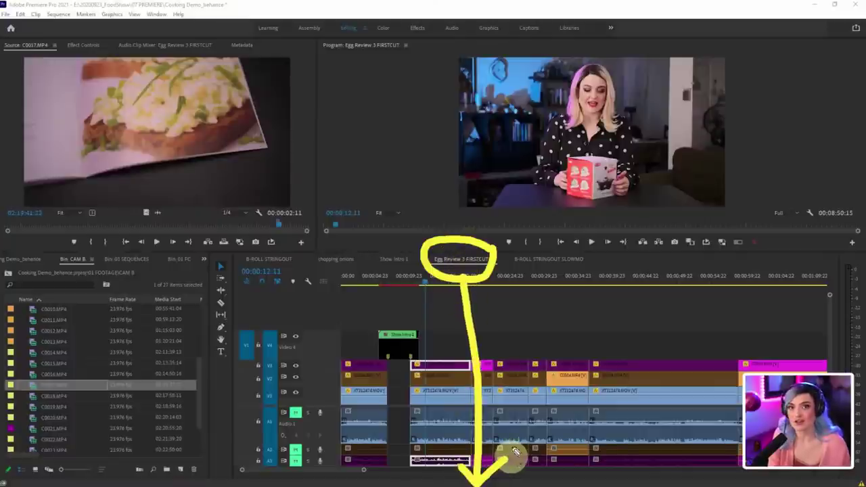
key("e")
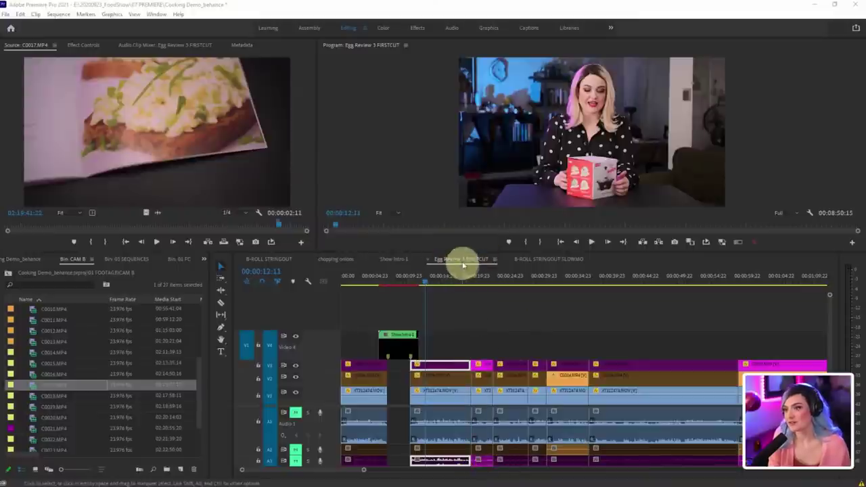
Step: Dock the Egg Review 3 FIRSTCUT timeline beneath the B-ROLL STRINGOUT SLOWMO timeline and bring the video tracks of both into view
left_click(465, 288)
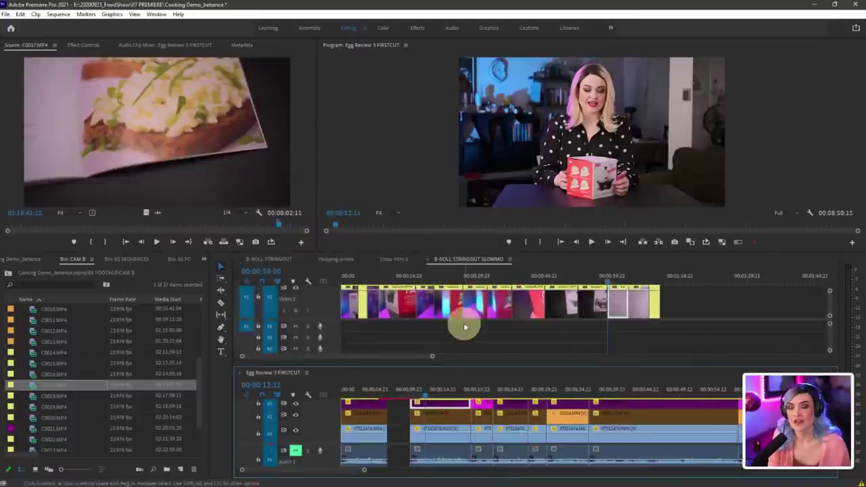
left_click_drag(328, 320, 329, 333)
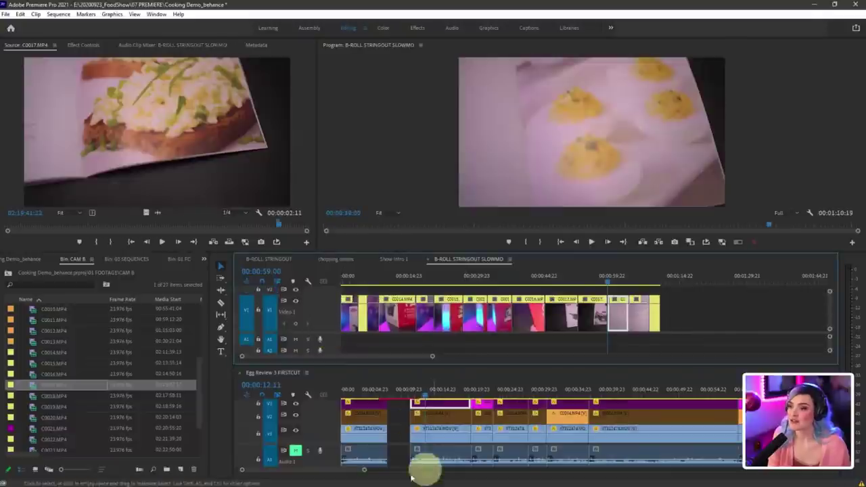
left_click(336, 446)
scroll(339, 464, "up", 1)
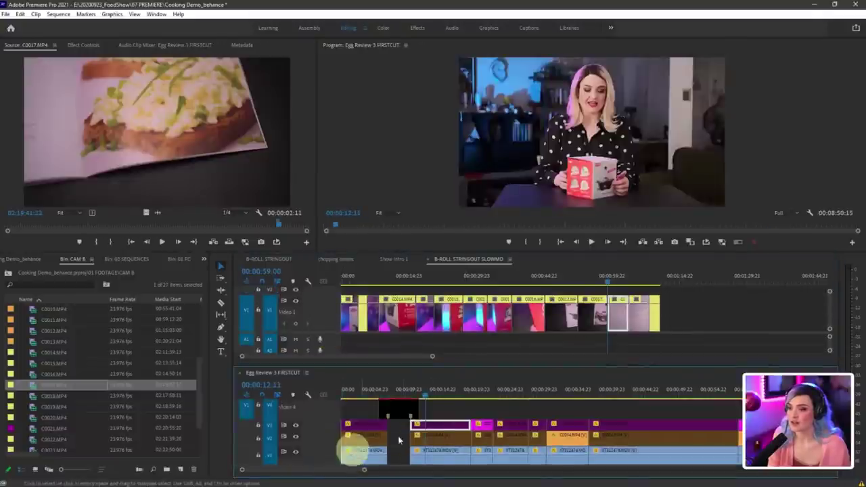
left_click_drag(325, 422, 327, 449)
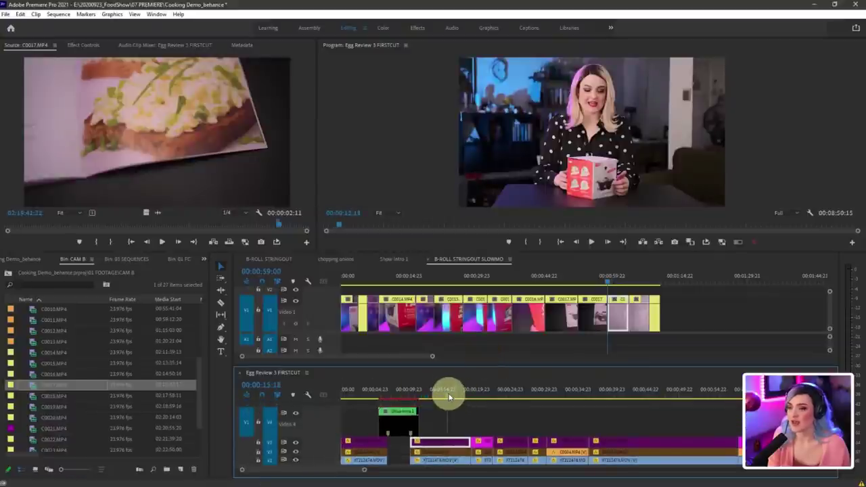
Step: Place the C0014.MP4 red box side shot from the slow-motion stringout on V4 of Egg Review 3 FIRSTCUT, over the presenter's box shot
left_click_drag(449, 397, 505, 392)
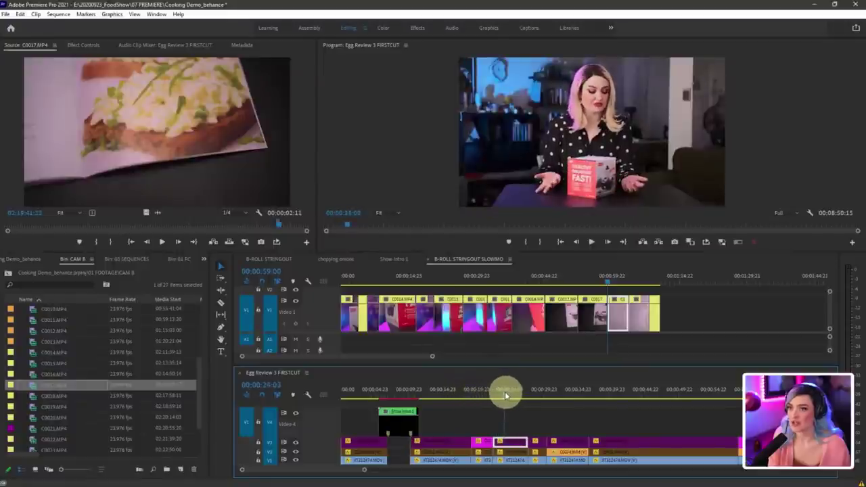
left_click(397, 314)
mouse_move(398, 314)
left_mouse_down()
mouse_move(535, 412)
mouse_move(526, 412)
mouse_move(506, 398)
mouse_move(545, 396)
mouse_move(534, 424)
left_mouse_up()
left_click_drag(464, 271, 376, 285)
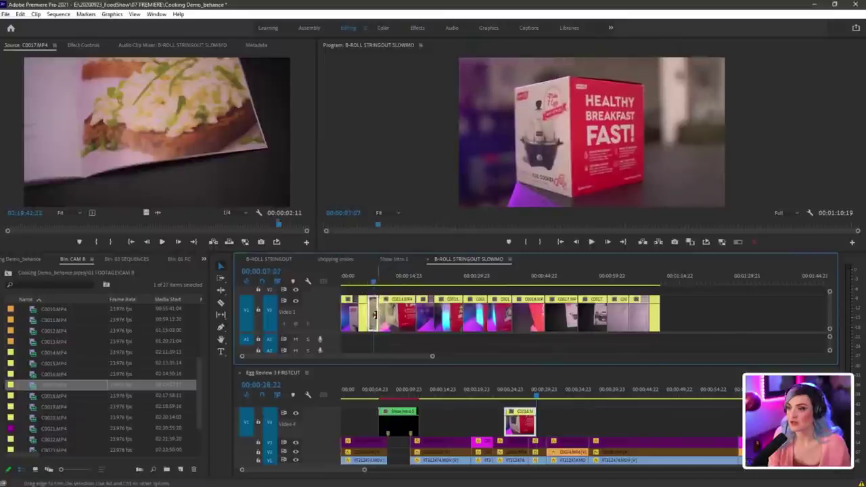
Step: Lay three more shots from the slow-motion stringout on V4 of Egg Review 3 FIRSTCUT, spaced out over the presenter's footage
left_click_drag(376, 315, 538, 430)
left_click(348, 277)
left_click(349, 317)
left_click_drag(351, 314, 589, 425)
left_click(486, 276)
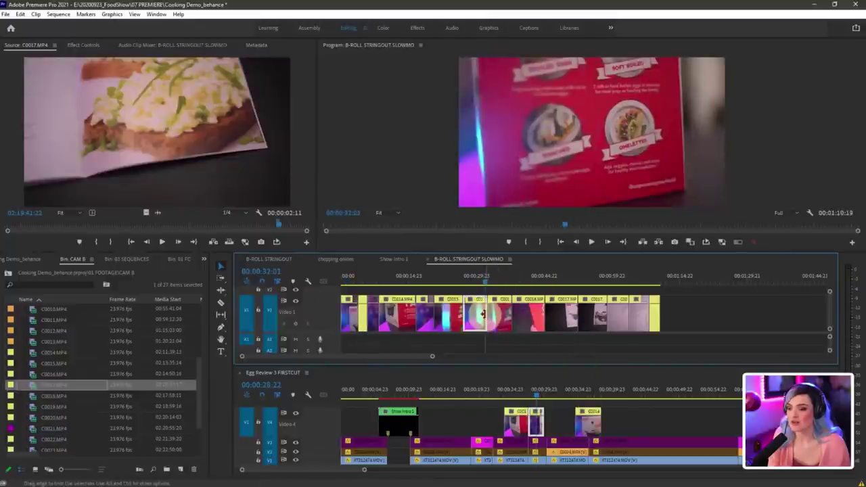
left_click_drag(507, 315, 651, 422)
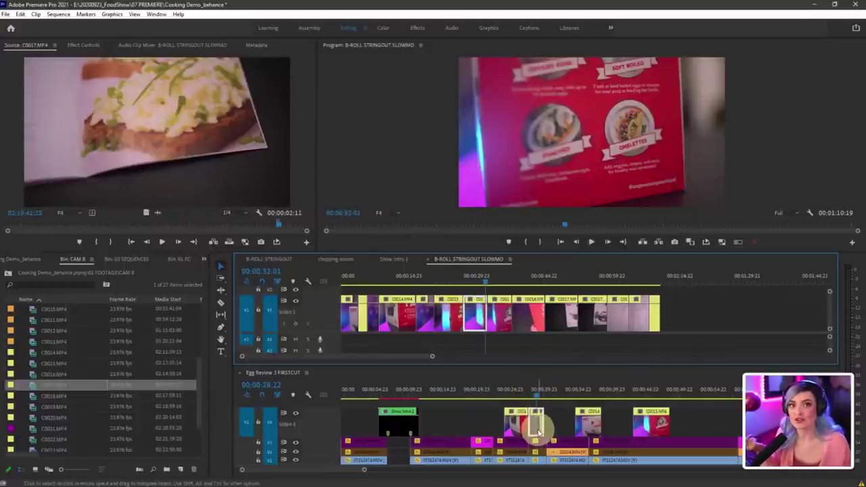
Step: Delete the four stringout b-roll clips from V4 of Egg Review 3 FIRSTCUT, keeping the Show Intro 1 clip
left_click_drag(509, 398, 584, 400)
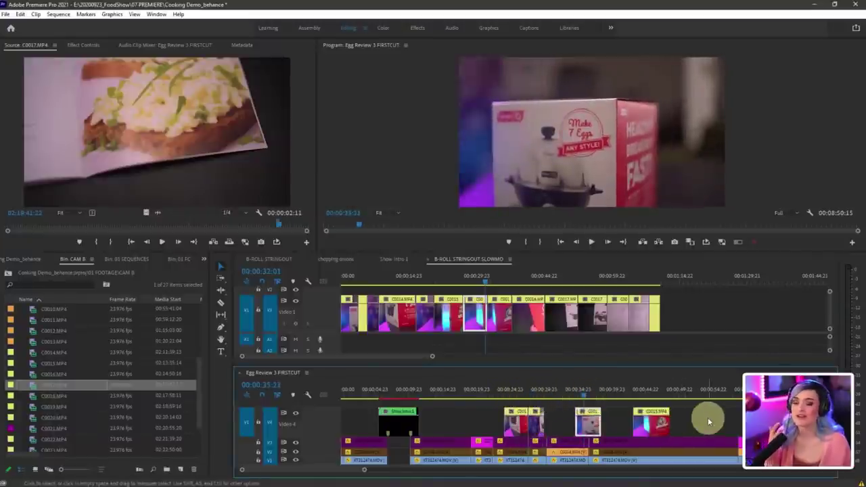
key("Left")
key("Left")
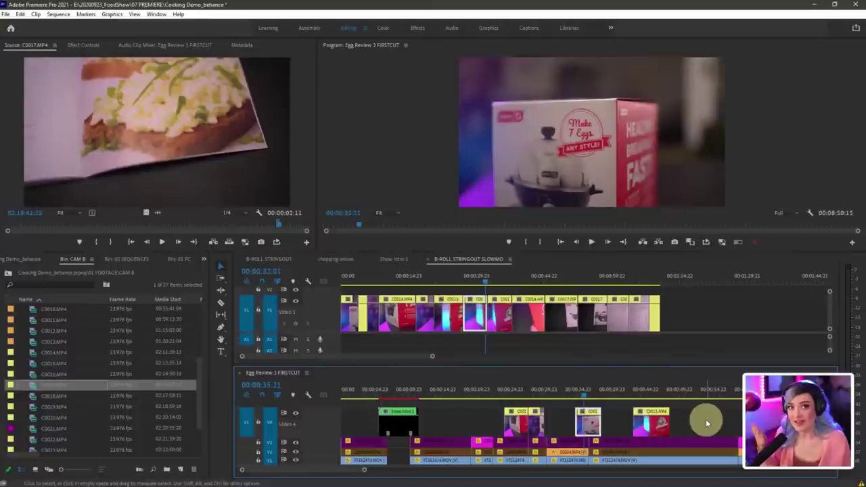
left_click_drag(704, 417, 512, 414)
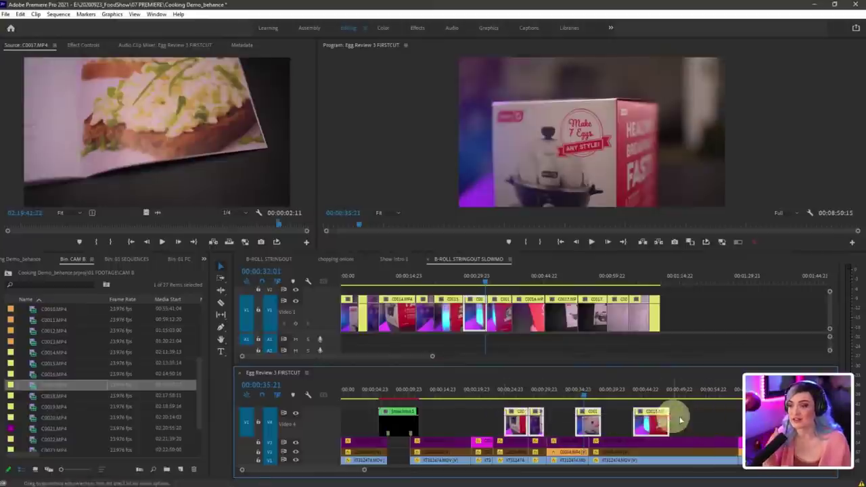
key("Delete")
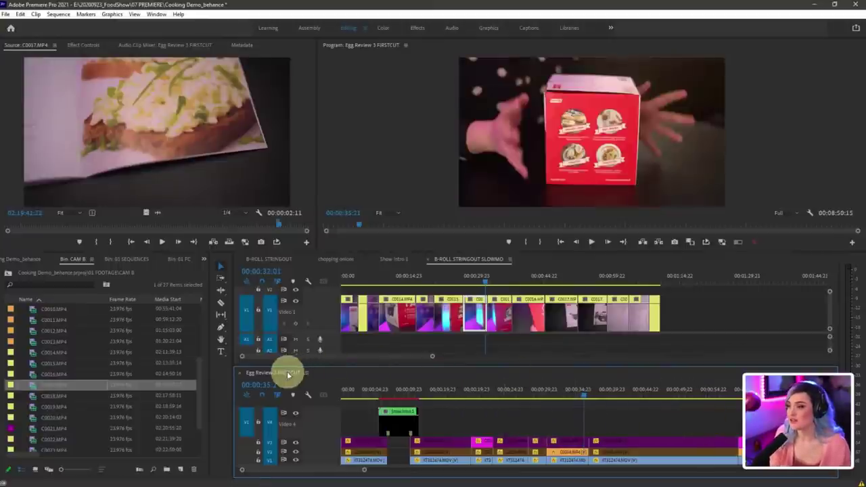
Step: Dock the Egg Review 3 FIRSTCUT timeline back among the other sequences and bring both its video and audio tracks into view
left_click_drag(287, 369, 316, 270)
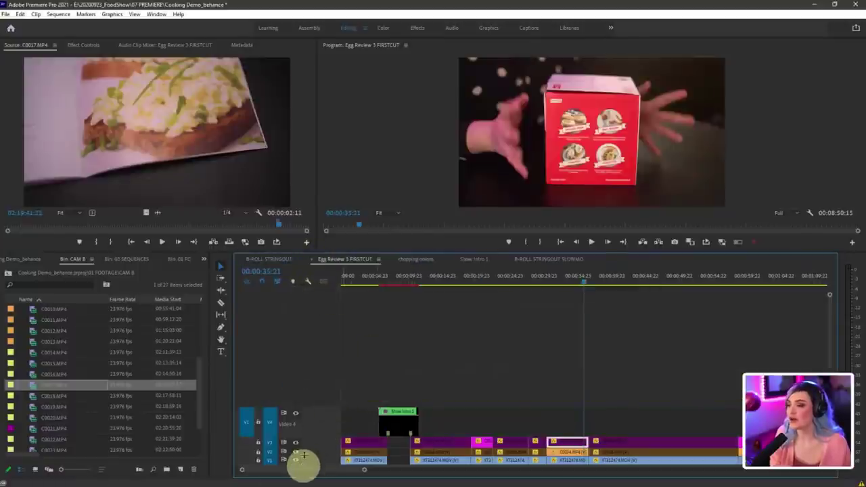
left_click_drag(303, 457, 304, 371)
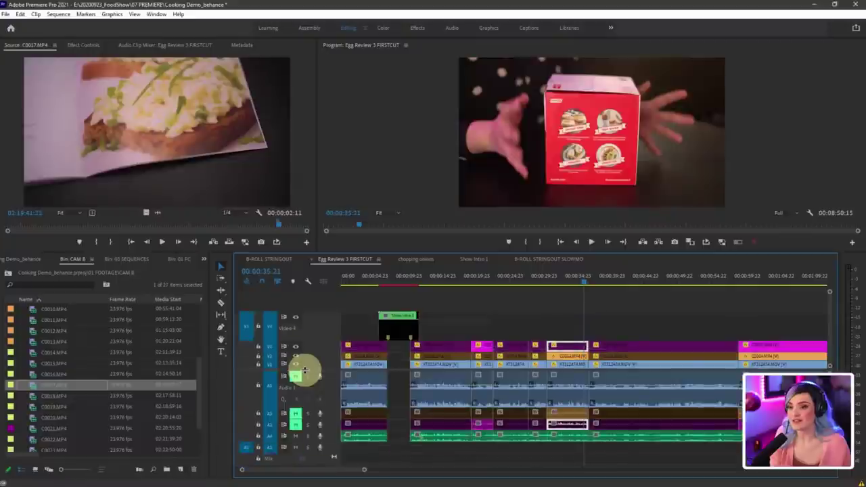
left_click(541, 328)
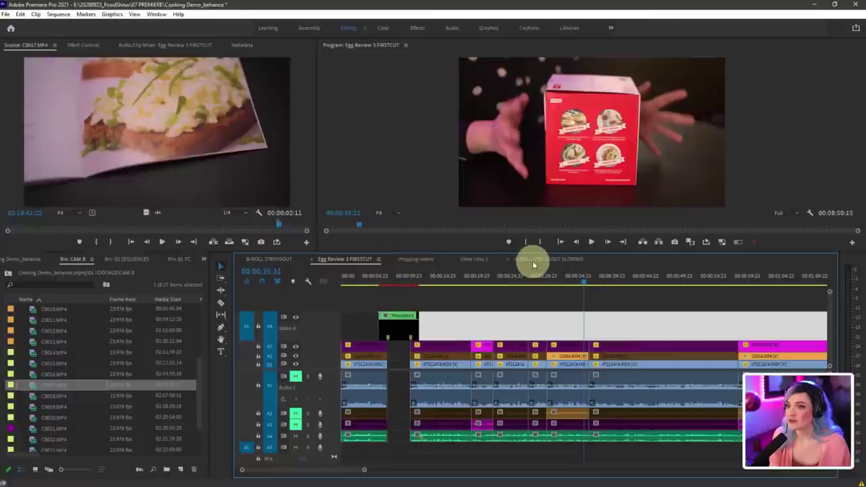
Step: Examine the clip markers on Show Intro 1 against the cuts beneath it, with the playhead at 00:00:06:20
left_click(389, 284)
scroll(391, 354, "up", 6)
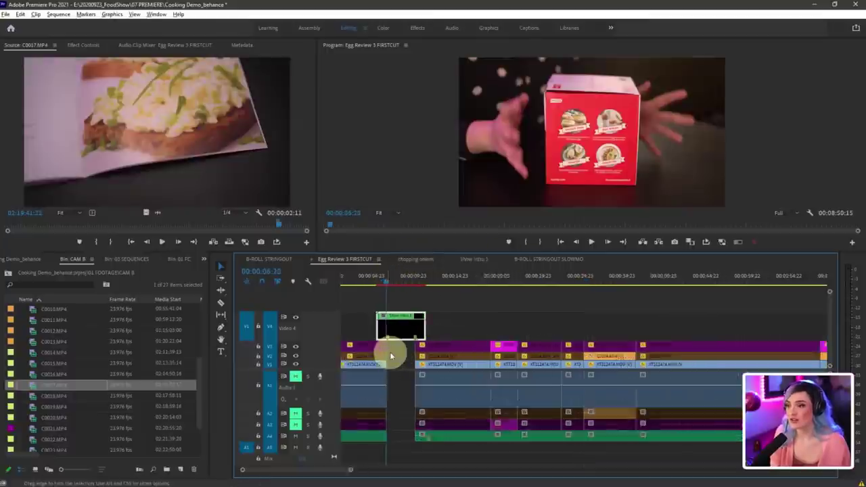
scroll(383, 353, "up", 1)
scroll(375, 347, "up", 3)
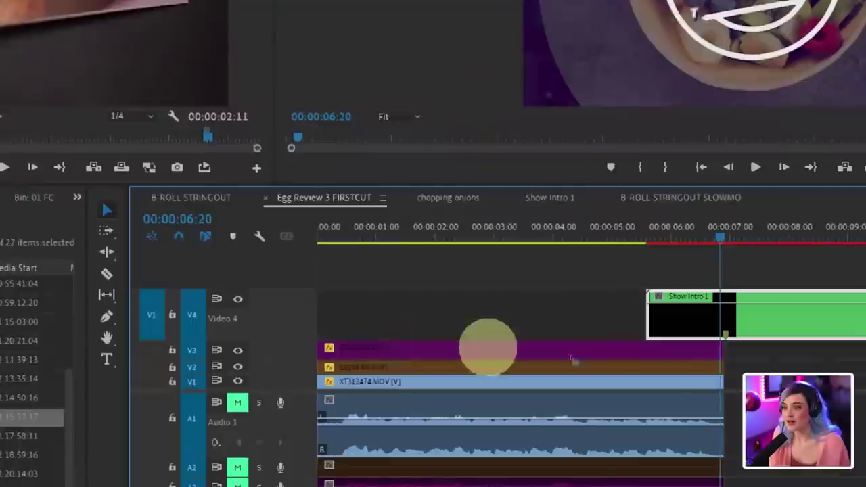
scroll(474, 355, "down", 1)
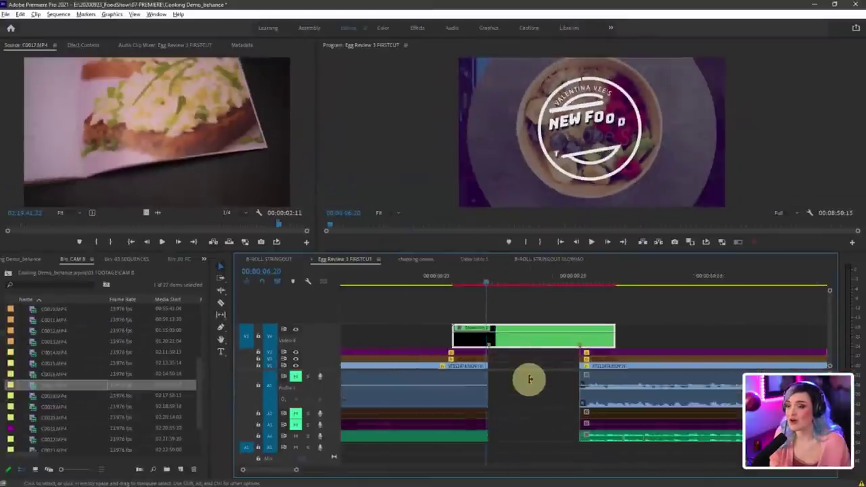
scroll(529, 379, "down", 6, "alt")
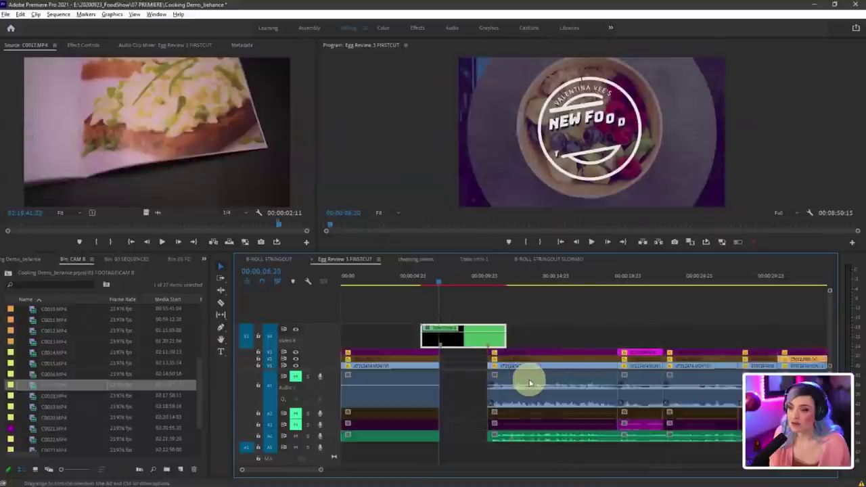
left_click(492, 310)
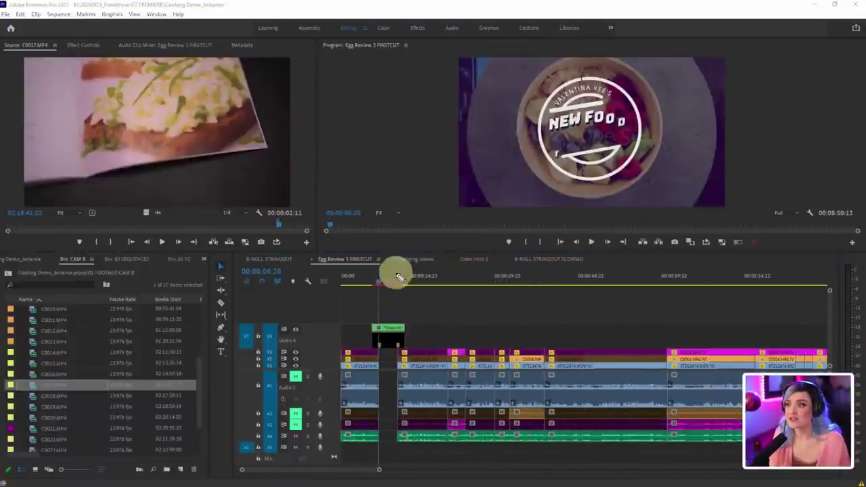
mouse_move(400, 263)
left_mouse_down()
mouse_move(460, 354)
mouse_move(719, 248)
mouse_move(375, 277)
left_mouse_up()
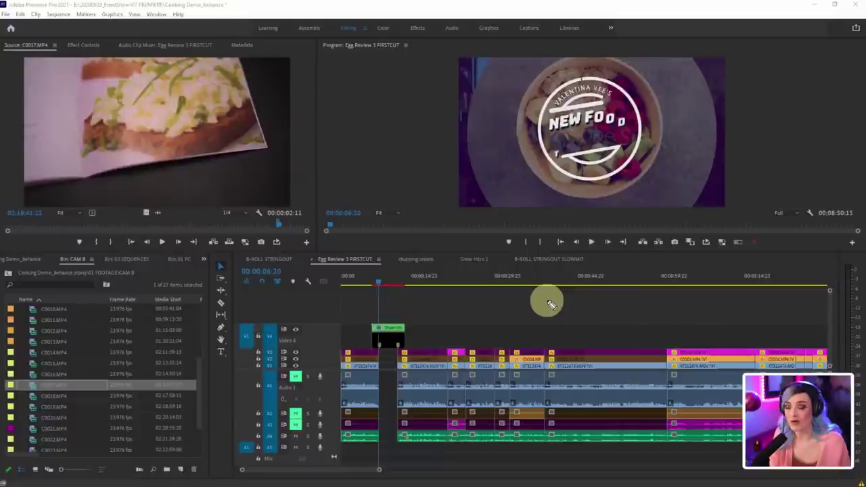
Step: Move the playhead to 00:00:15:09 and increase the height of the V3 track
left_click(435, 282)
mouse_move(433, 283)
left_mouse_down()
mouse_move(429, 277)
mouse_move(464, 280)
mouse_move(426, 285)
left_mouse_up()
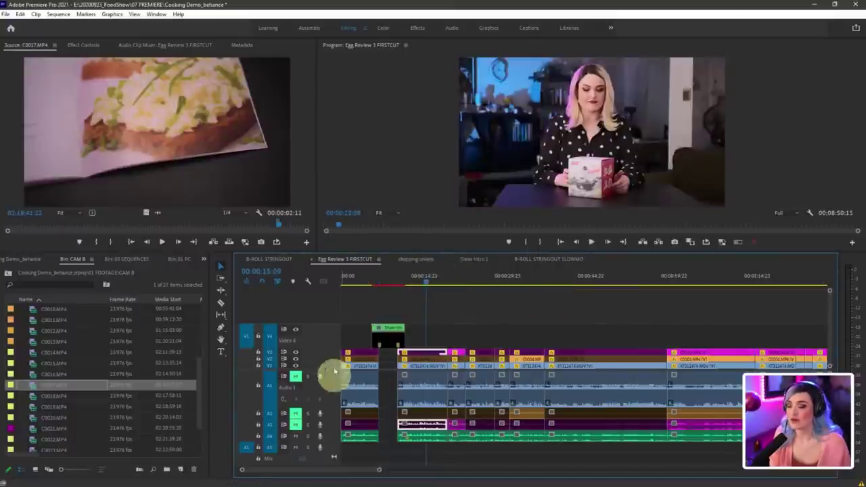
left_click_drag(329, 349, 331, 335)
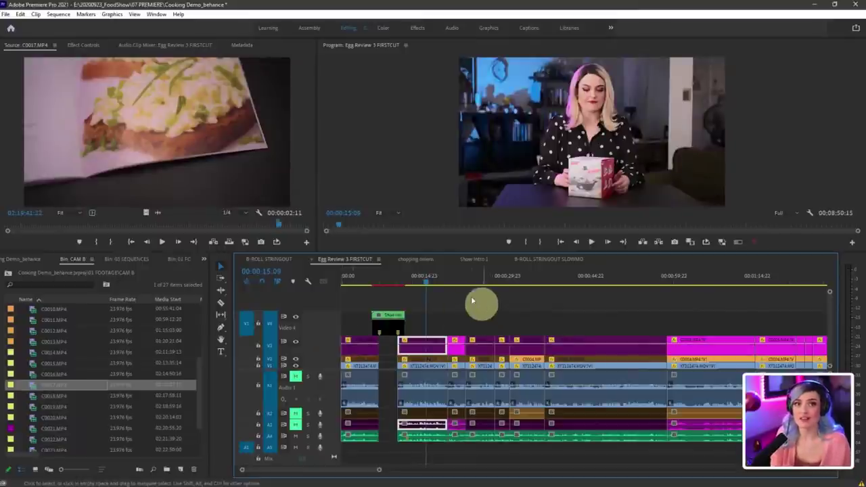
Step: Scrub across the V3 cuts around the overhead box shot to examine how the clip selection follows the playhead, and clear the selection
left_click_drag(460, 280, 478, 279)
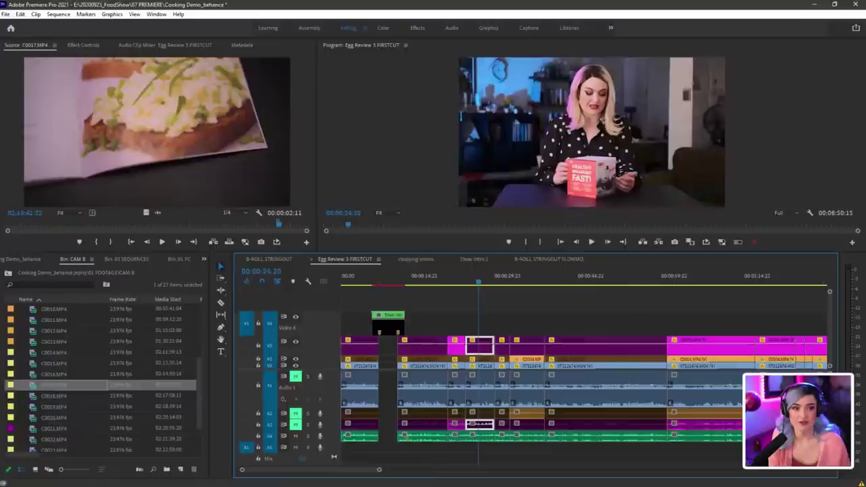
mouse_move(503, 338)
left_mouse_down()
mouse_move(480, 329)
mouse_move(492, 363)
mouse_move(507, 333)
left_mouse_up()
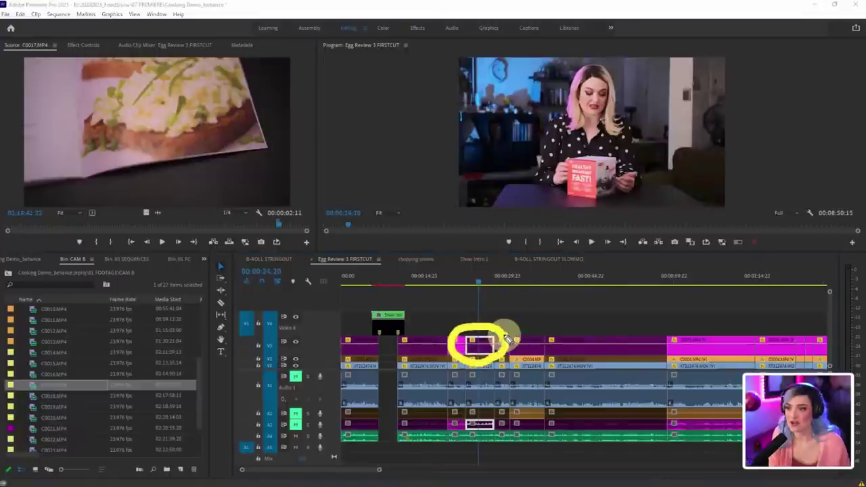
key("Escape")
left_click(510, 284)
left_click_drag(509, 280, 460, 278)
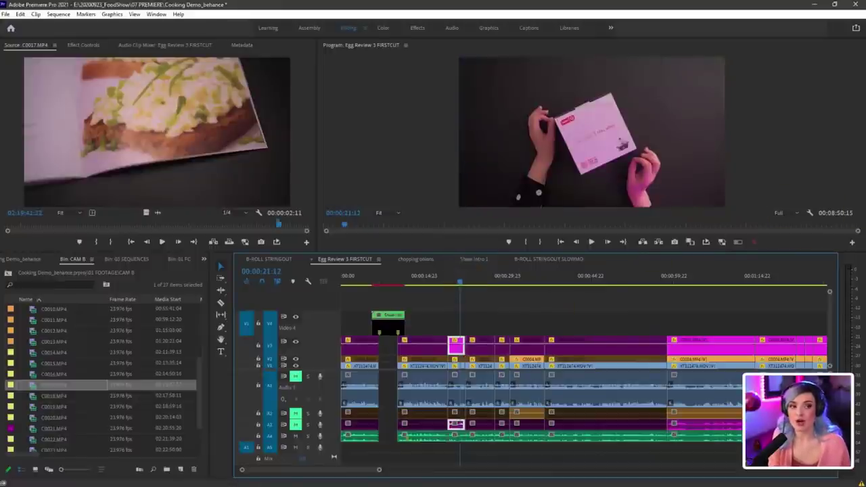
mouse_move(477, 270)
left_mouse_down()
mouse_move(444, 298)
mouse_move(495, 281)
left_mouse_up()
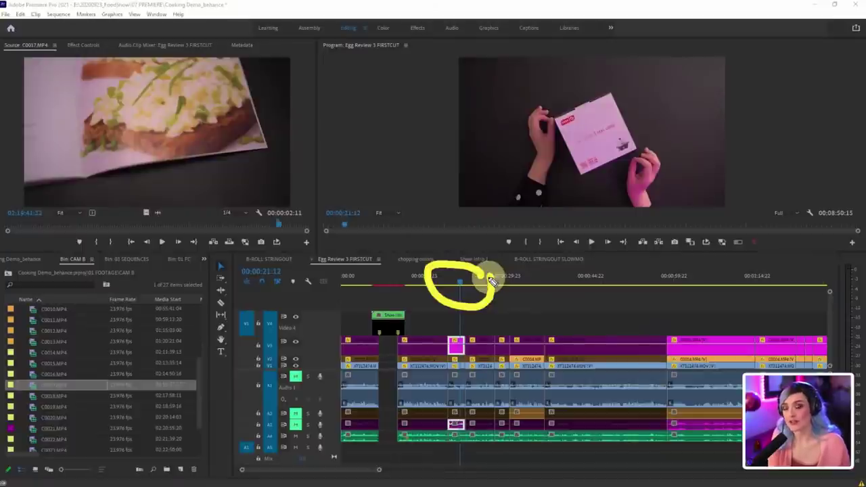
left_click(504, 316)
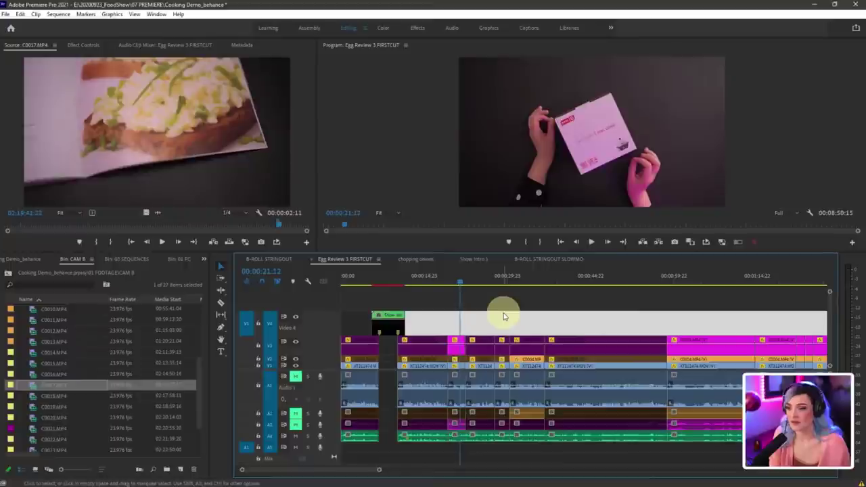
Step: Try placing a marker at 00:00:20:22 while the overhead box clip on V3 is still selected
left_click_drag(461, 284, 458, 277)
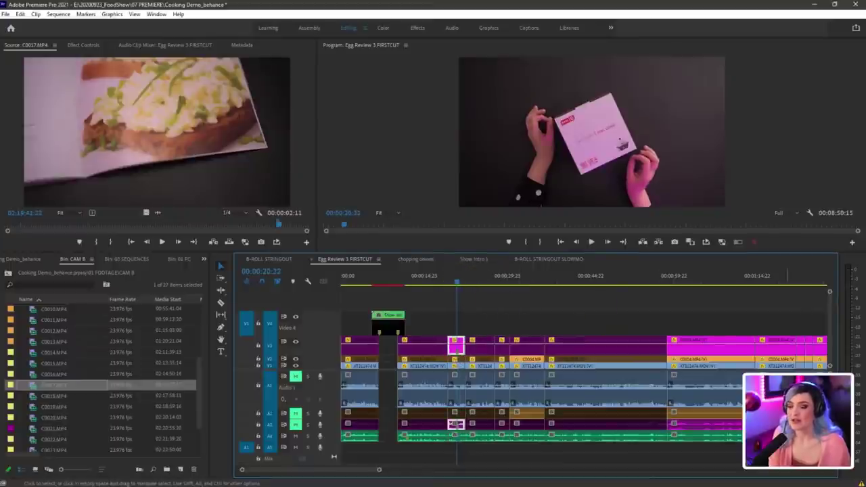
key("ctrl+shift+3")
mouse_move(472, 349)
left_mouse_down()
mouse_move(460, 340)
mouse_move(477, 352)
left_mouse_up()
mouse_move(463, 276)
left_mouse_down()
mouse_move(468, 291)
mouse_move(449, 271)
left_mouse_up()
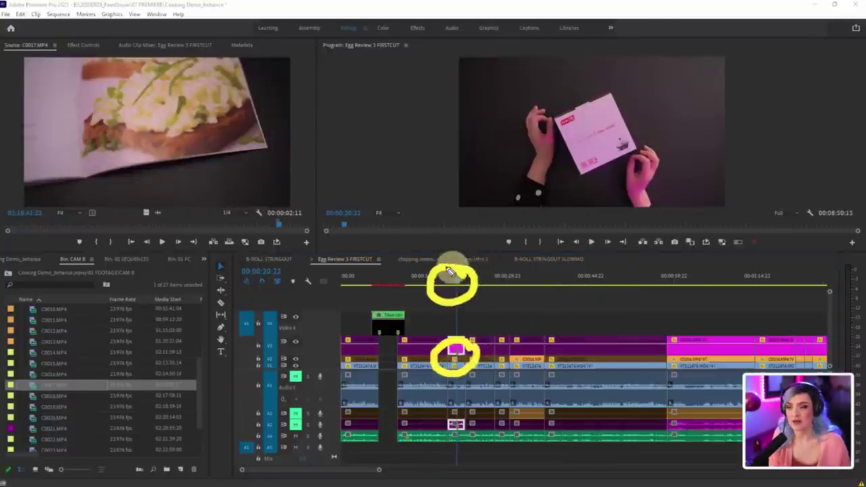
key("ctrl+shift+7")
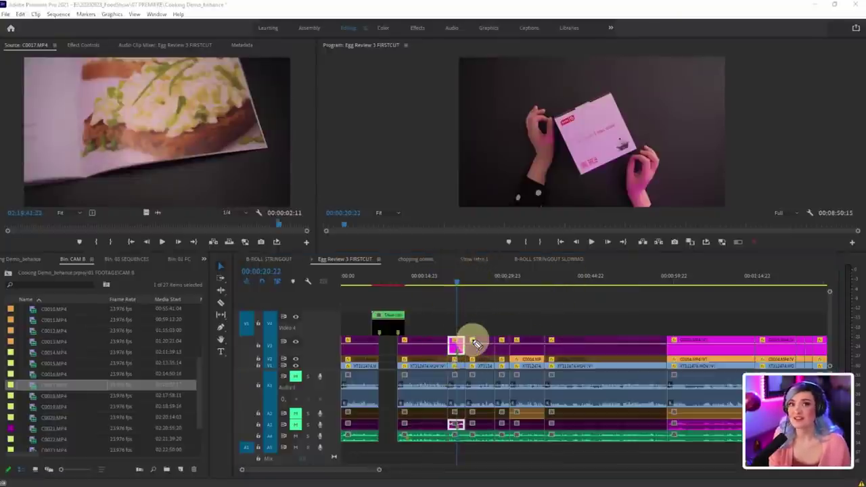
left_click(508, 326)
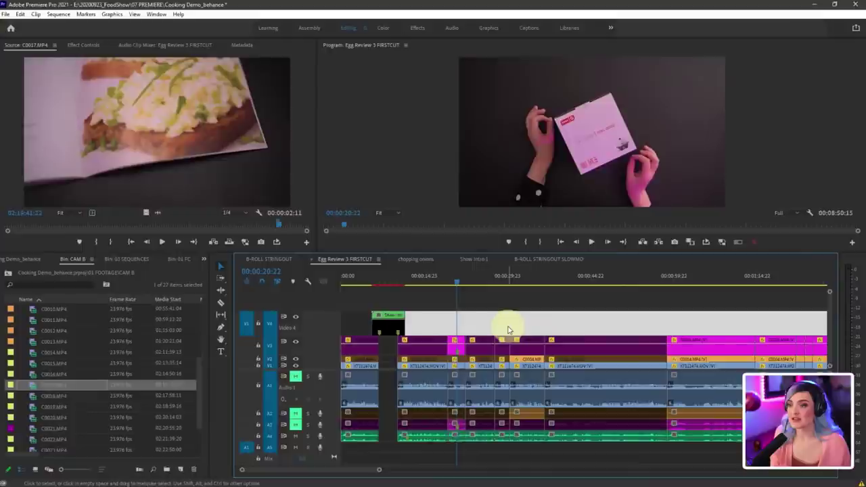
left_click(461, 350)
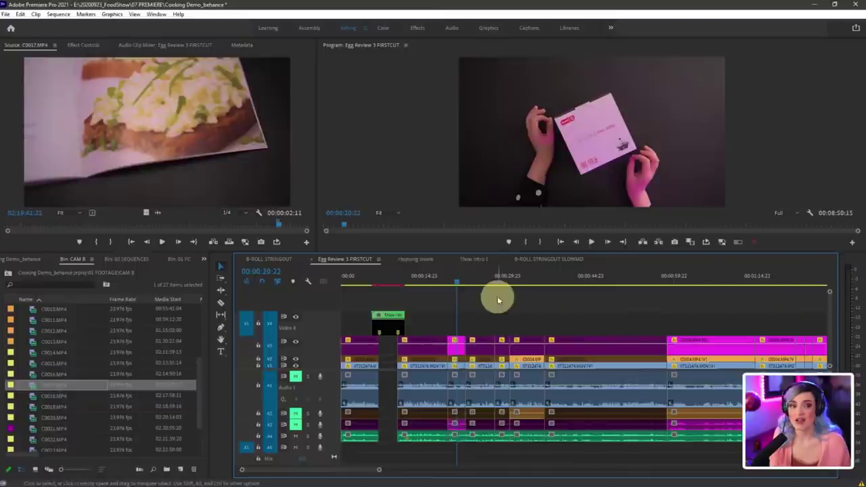
Step: Add sequence markers at 00:00:20:22 and 00:00:44:07 with no clip selected, leaving the first marker's settings unchanged
key("m")
double_click(457, 271)
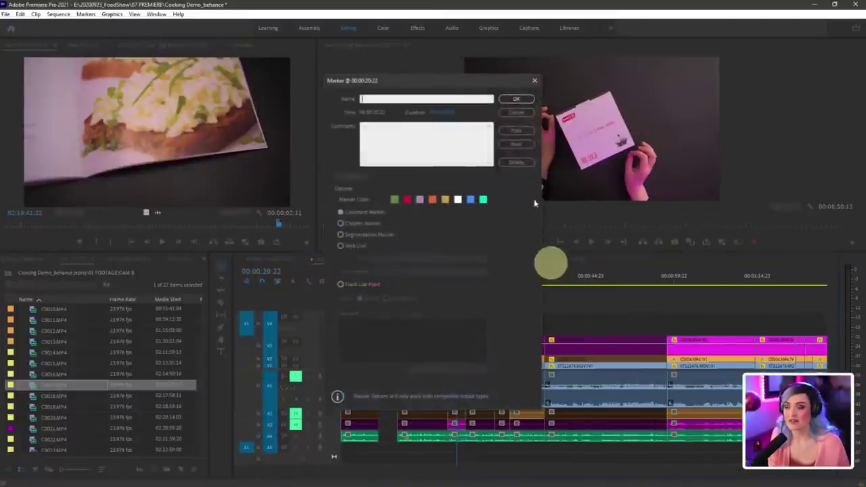
left_click(505, 116)
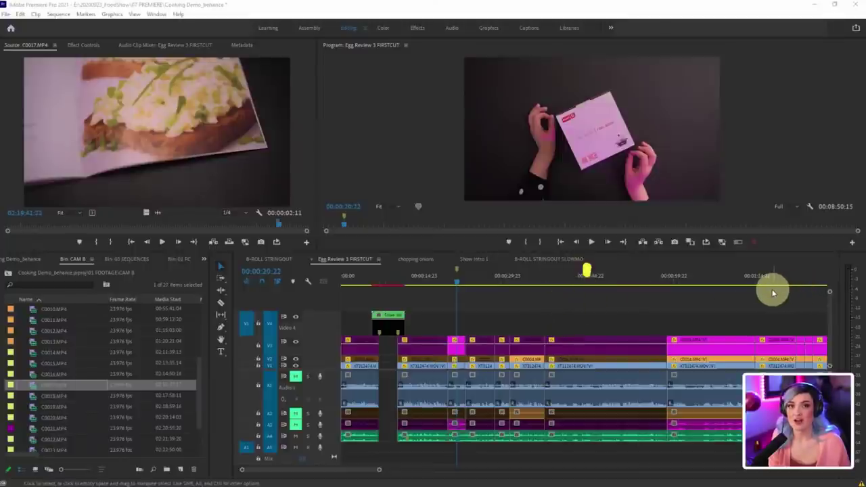
left_click_drag(454, 280, 586, 290)
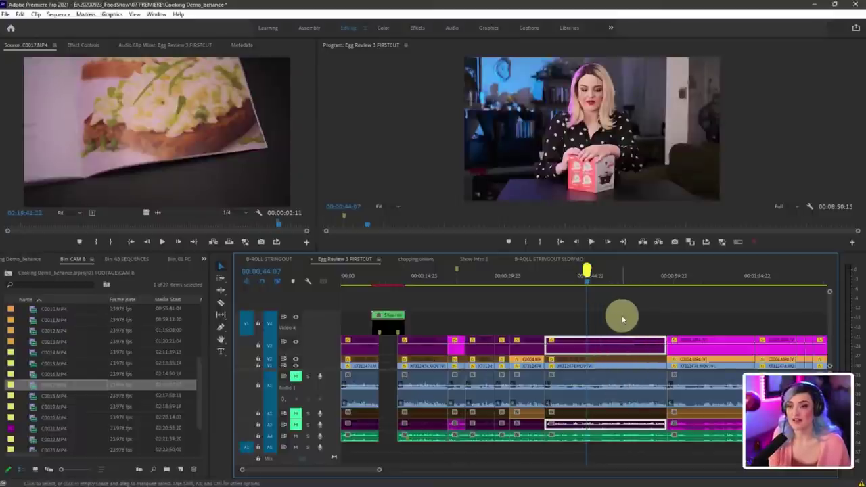
left_click(622, 319)
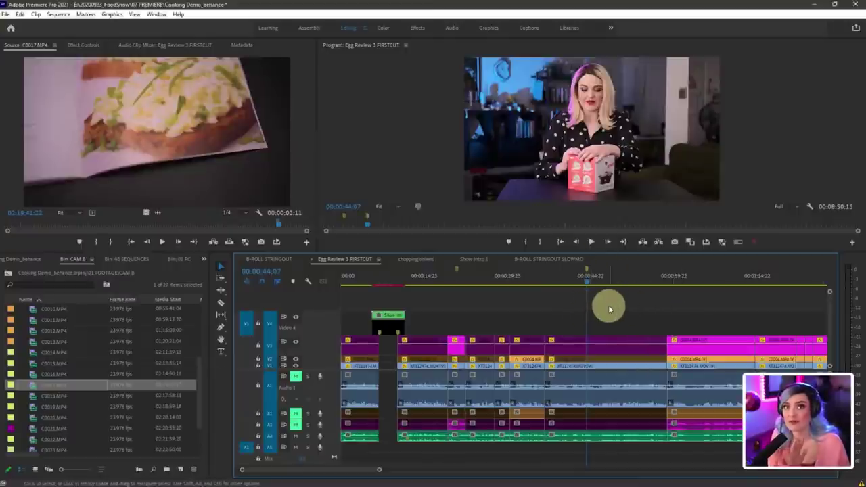
Step: Turn off Selection Follows Playhead for the sequence and add a sequence marker at 00:00:37:03
left_click(522, 283)
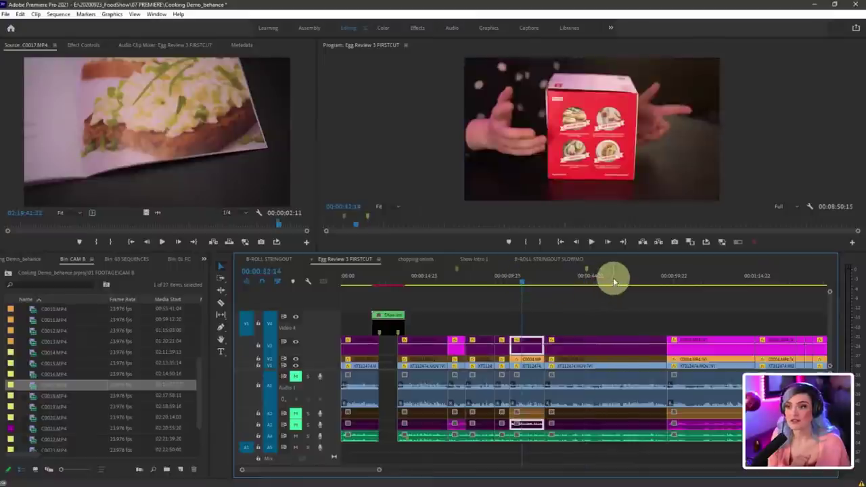
left_click(60, 14)
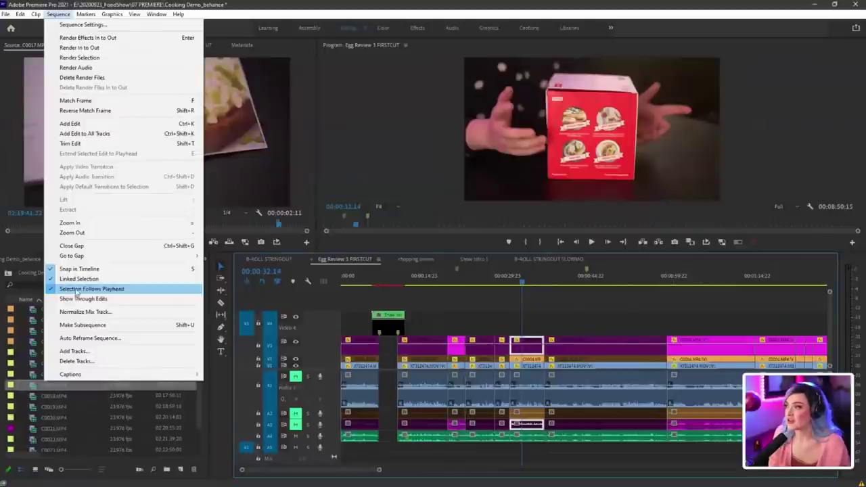
left_click(77, 289)
left_click(509, 321)
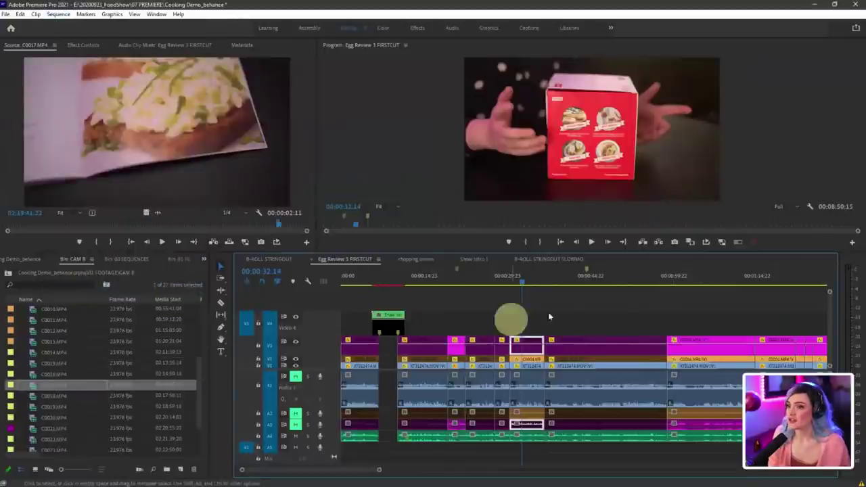
left_click_drag(515, 282, 547, 287)
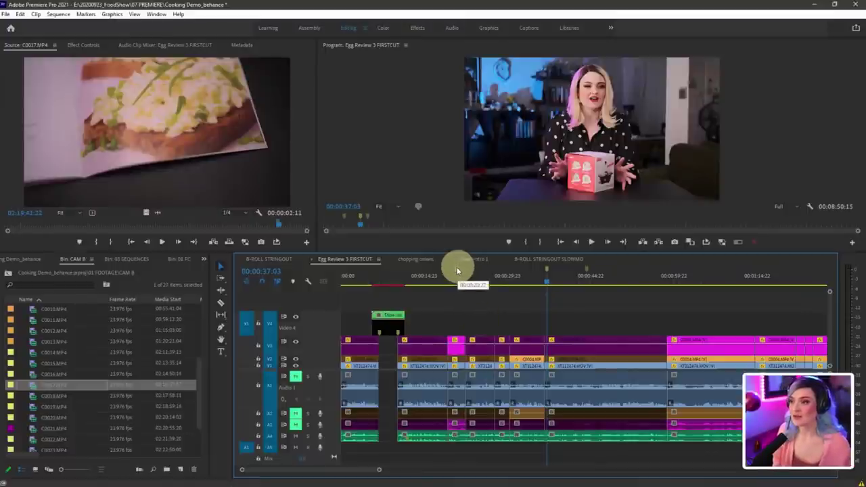
Step: Stretch the sequence marker at 00:00:20:22 into a range marker ending at 00:00:24:11
left_click_drag(357, 473, 356, 473)
left_click(406, 273)
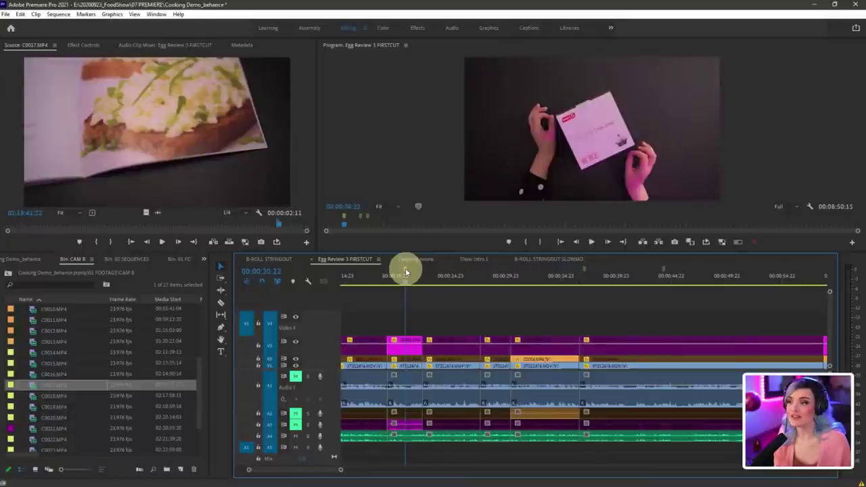
mouse_move(406, 268)
left_mouse_down()
mouse_move(417, 269)
mouse_move(407, 271)
left_mouse_up()
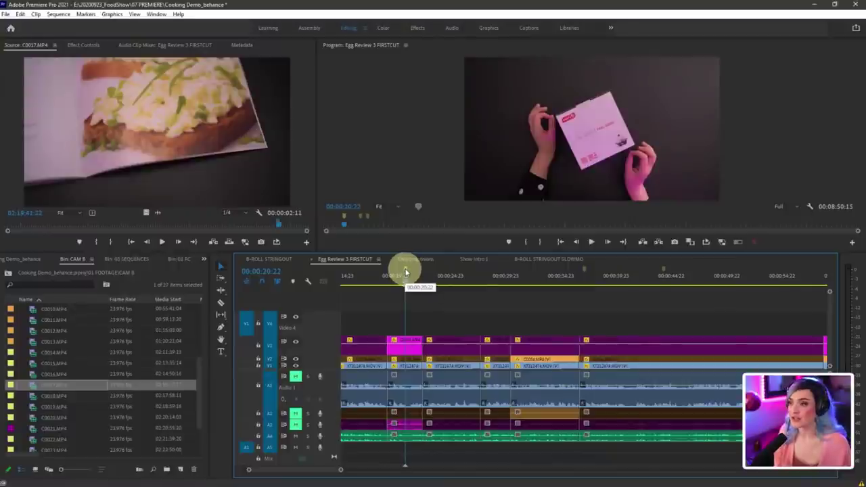
left_click_drag(405, 270, 445, 273)
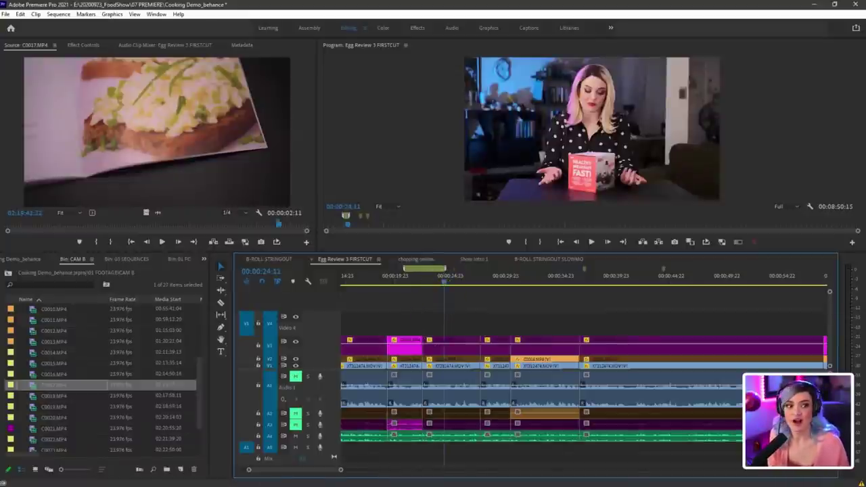
key("ctrl+shift+3")
left_click_drag(405, 274, 405, 296)
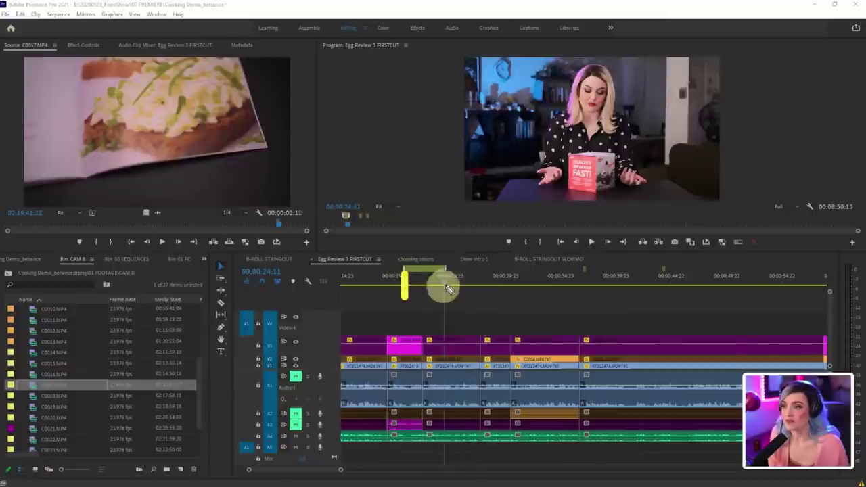
left_click_drag(445, 275, 445, 290)
left_click(432, 348)
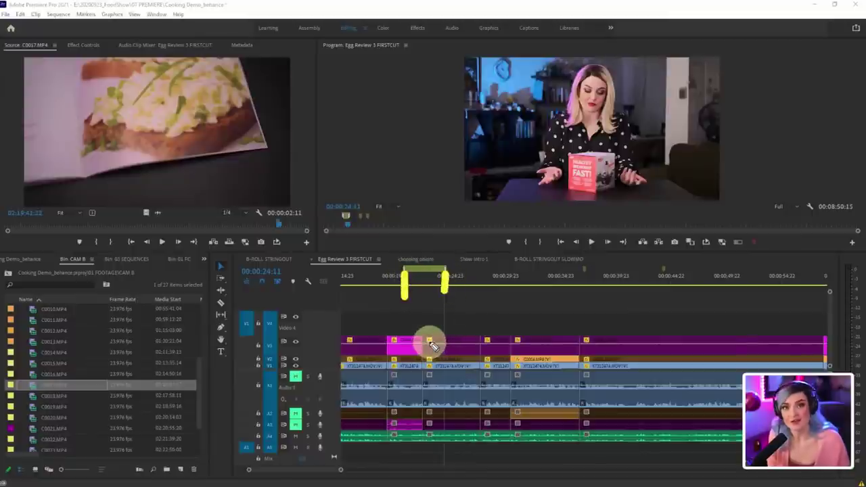
left_click(439, 318)
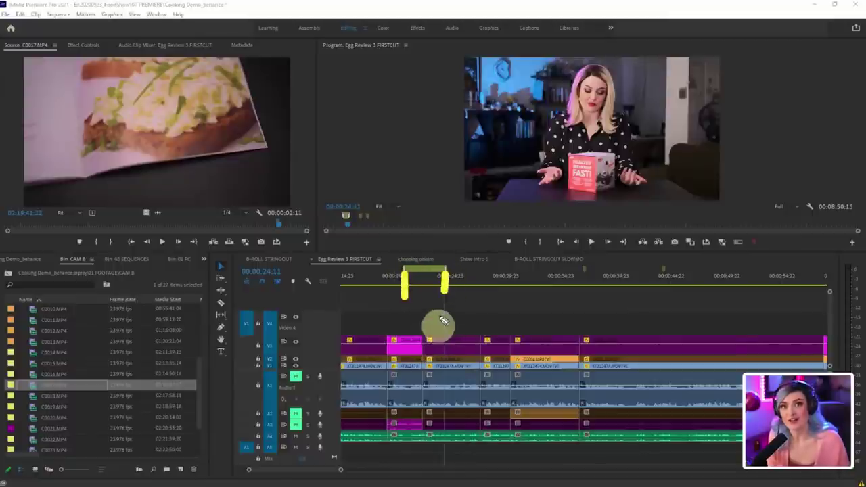
Step: Name the range marker at 00:00:20:22 packaging and set its marker color to red
double_click(419, 269)
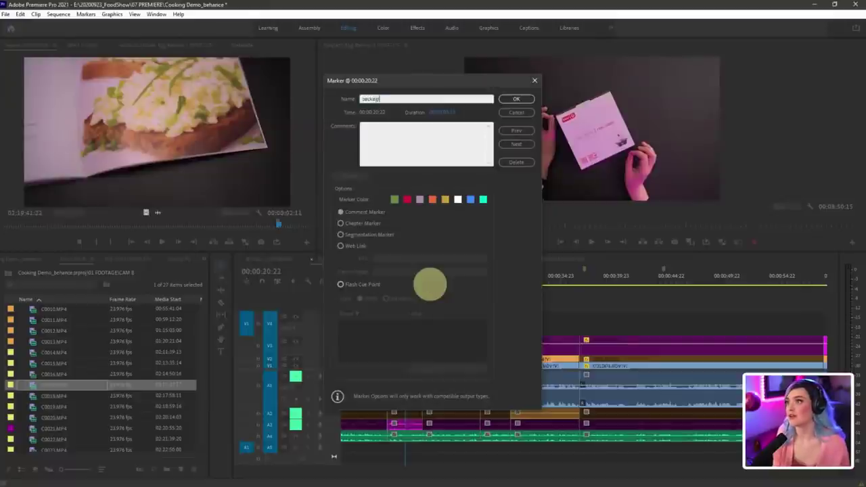
left_click(407, 199)
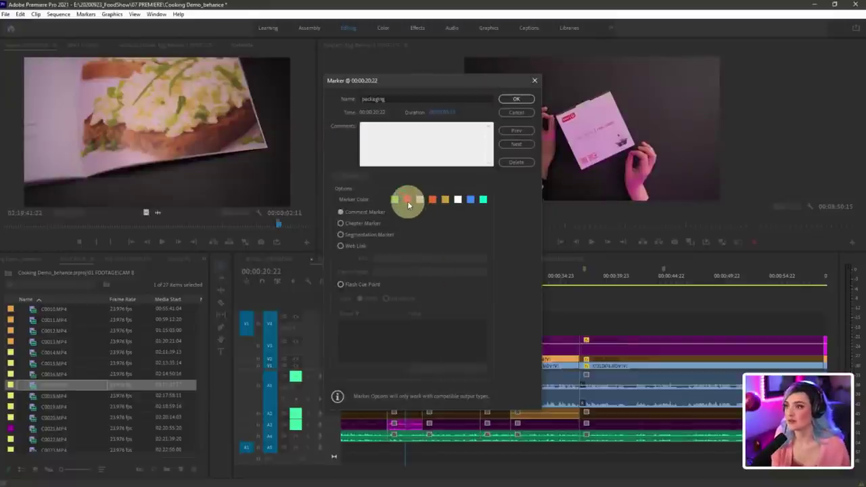
left_click(522, 101)
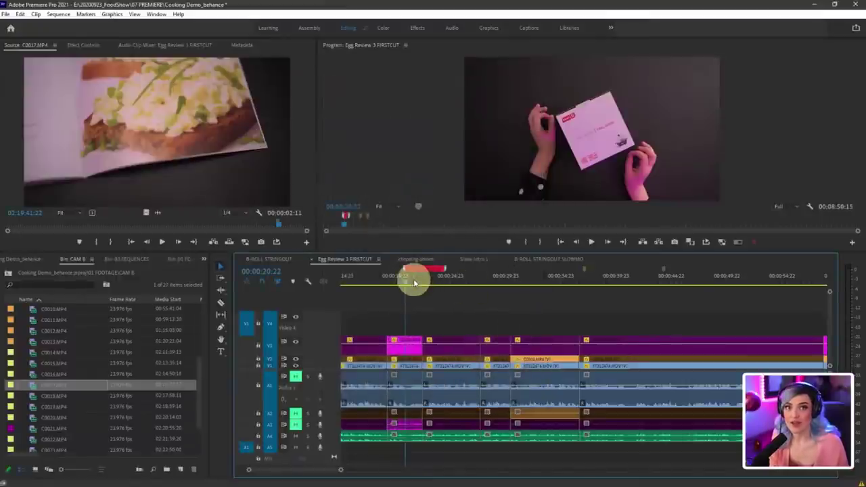
Step: Move the second sequence marker to the cut at 00:00:36:16, stretch it to about 4 seconds, and name it booklet
left_click(579, 271)
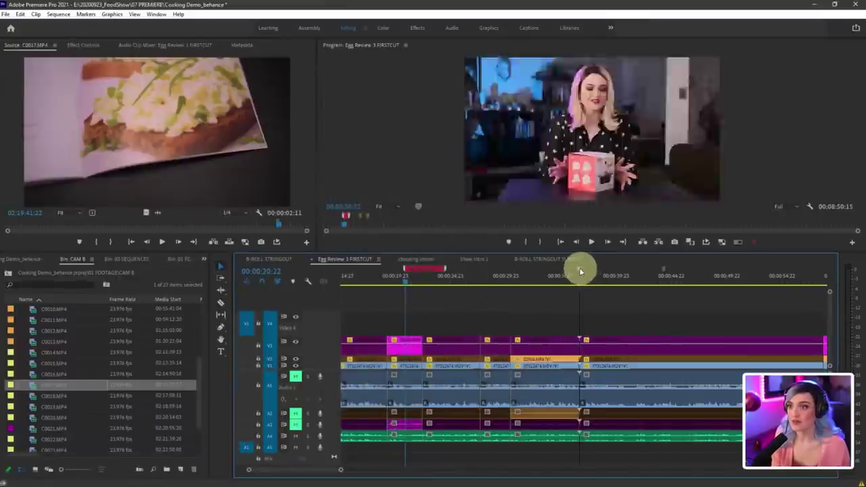
key("m")
left_click_drag(580, 269, 626, 270)
double_click(605, 270)
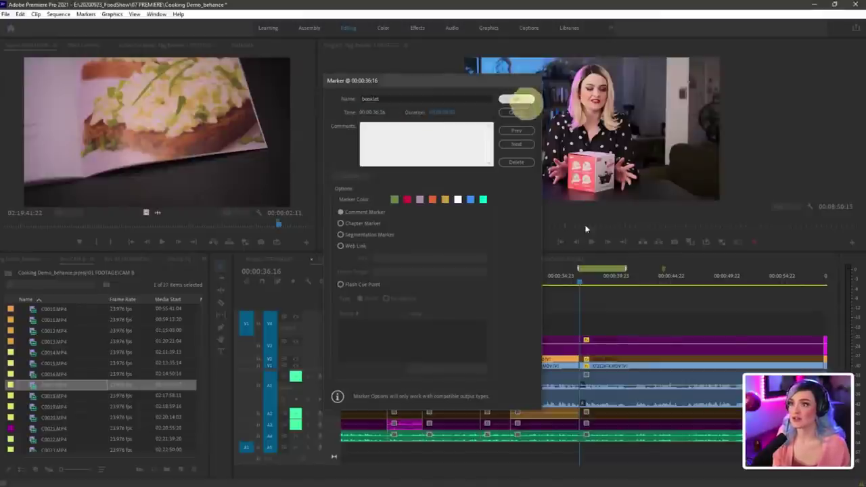
left_click(518, 99)
Step: Move the last sequence marker to 00:00:55:20
scroll(561, 291, "down", 3)
left_click_drag(530, 273, 654, 273)
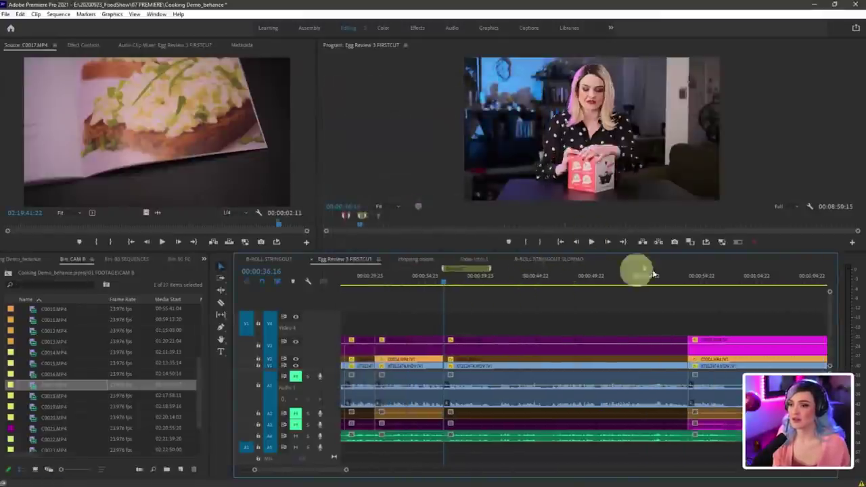
key("m")
Step: Extend the end of the booklet range marker to 00:00:45:06 and place the playhead on the last marker at 00:00:55:20
mouse_move(489, 270)
left_mouse_down()
mouse_move(550, 271)
mouse_move(541, 269)
left_mouse_up()
scroll(588, 307, "down", 1)
scroll(586, 307, "down", 1)
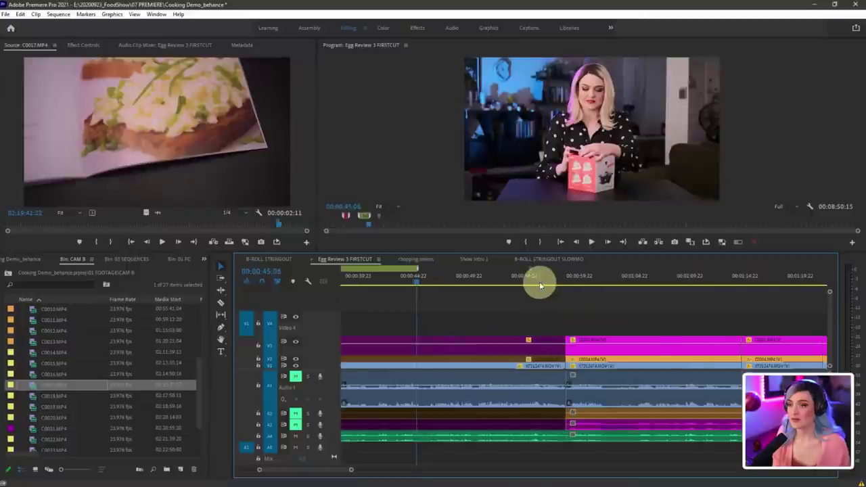
scroll(540, 282, "up", 3)
scroll(561, 293, "down", 1)
key("minus")
key("minus")
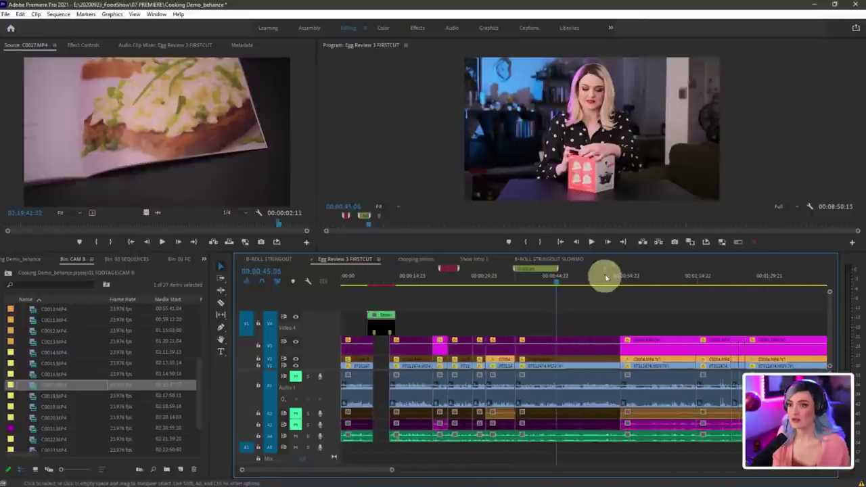
left_click(606, 270)
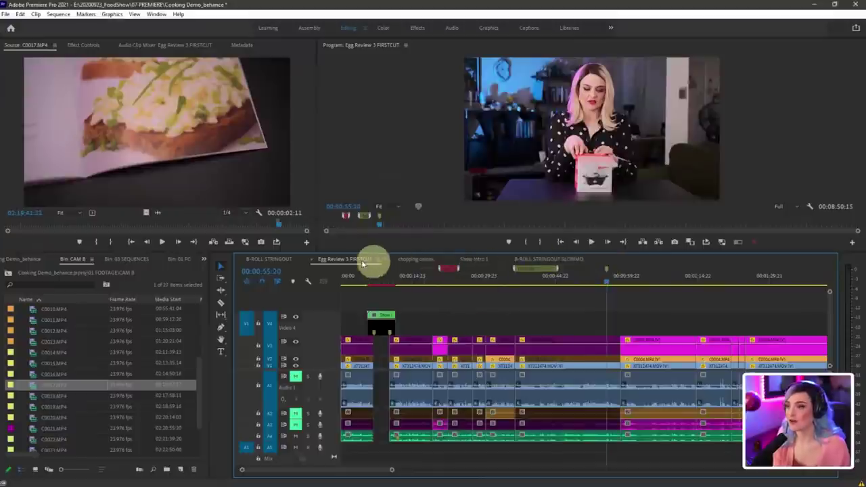
Step: Dock the Egg Review 3 FIRSTCUT sequence in its own timeline below the other open sequences
left_click_drag(383, 382, 396, 462)
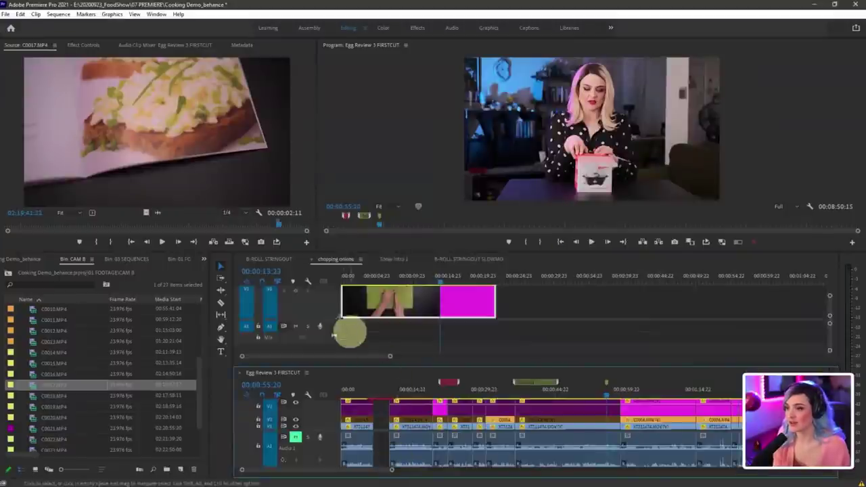
Step: Bring up the B-ROLL STRINGOUT sequence above the edit and show its Video 1 clips
left_click(336, 324)
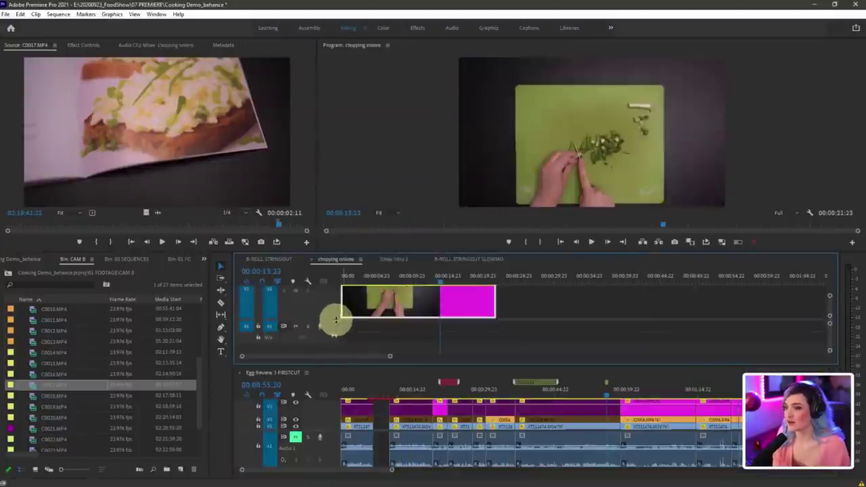
left_click(274, 262)
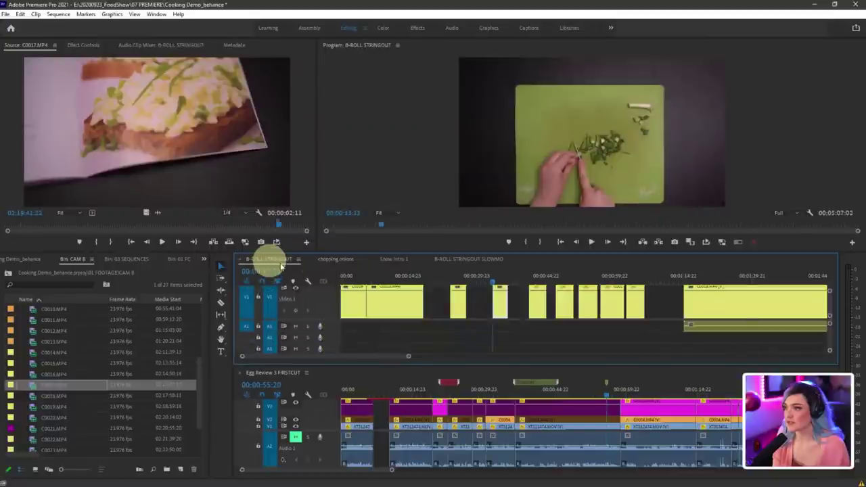
scroll(337, 340, "up", 1)
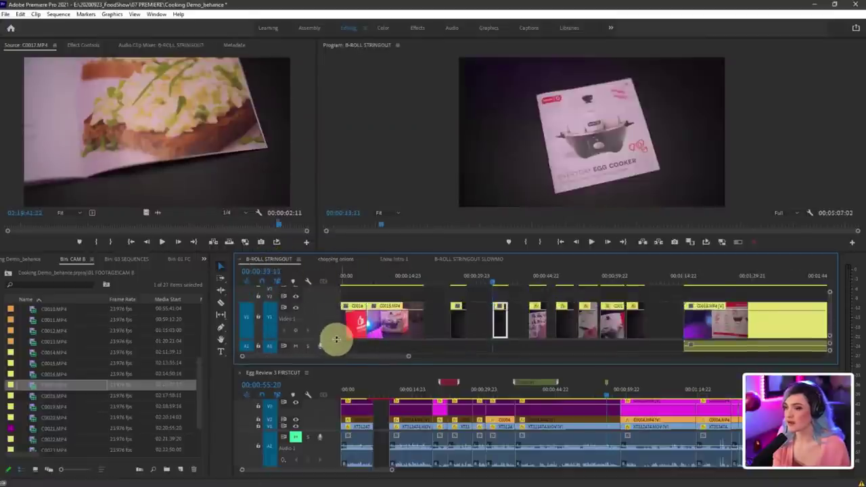
Step: Show the Video 4 track of Egg Review 3 FIRSTCUT and adjust the video track heights to make room for B-roll
left_click(319, 426)
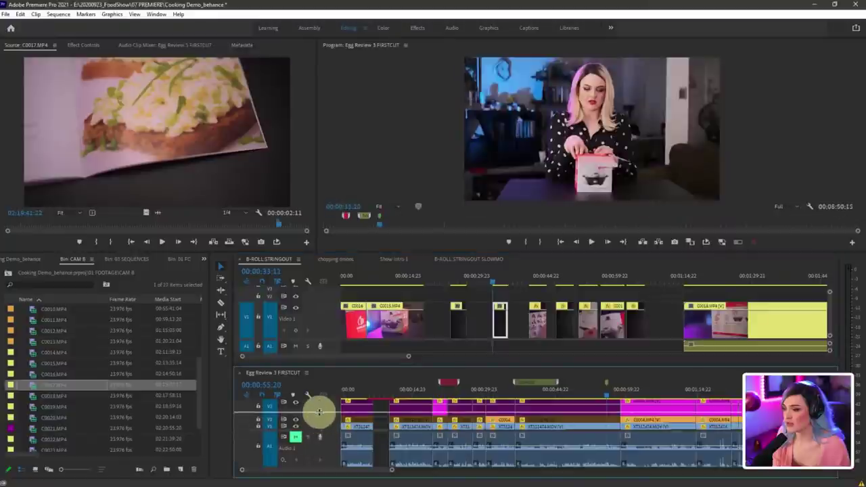
scroll(319, 413, "down", 3)
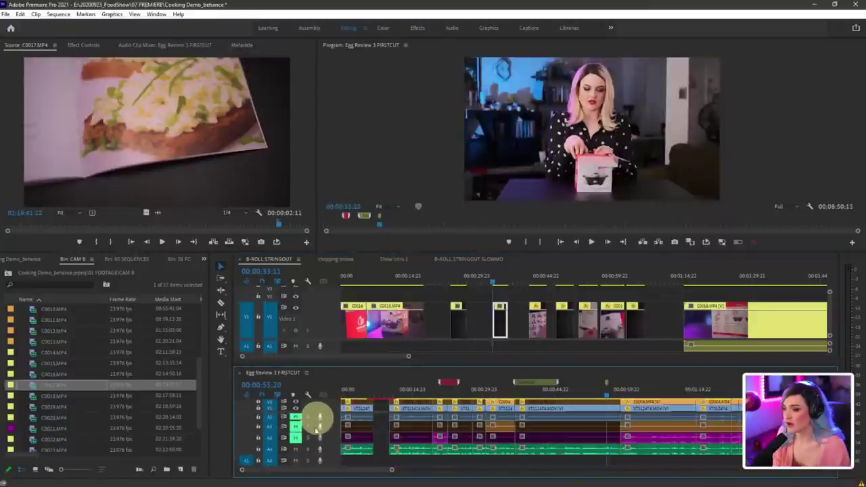
scroll(311, 449, "up", 3)
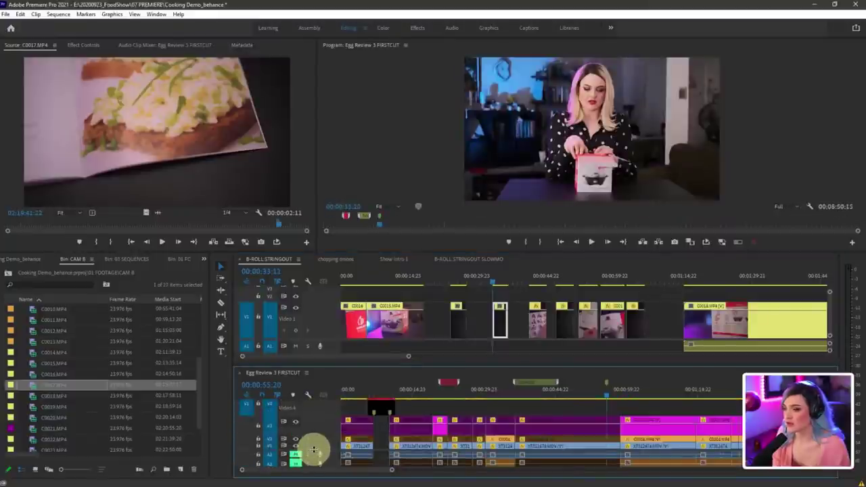
left_click_drag(311, 417, 309, 429)
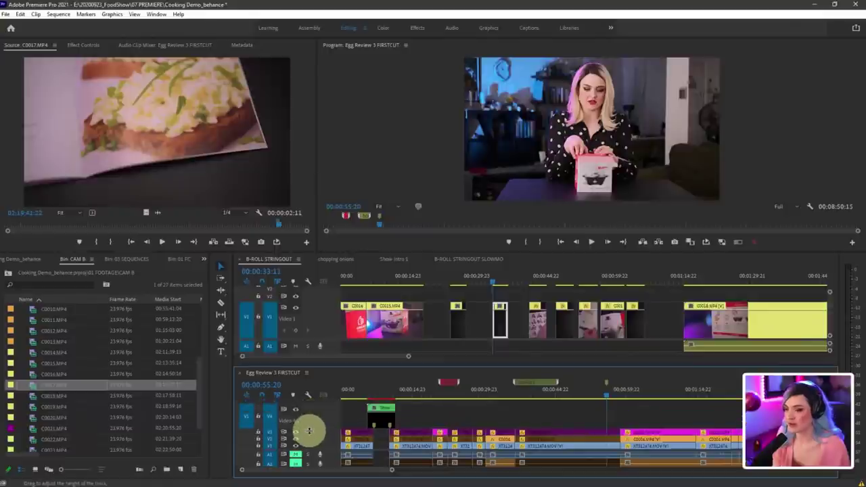
scroll(390, 420, "up", 2)
scroll(390, 421, "up", 1)
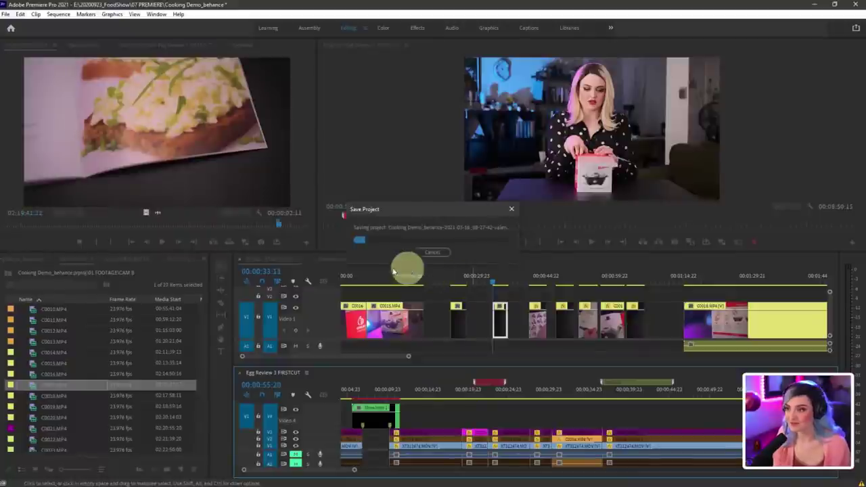
Step: Place the opening clip of the B-ROLL STRINGOUT SLOWMO sequence on Video 4 of Egg Review 3 FIRSTCUT, under the red marker
left_click(470, 260)
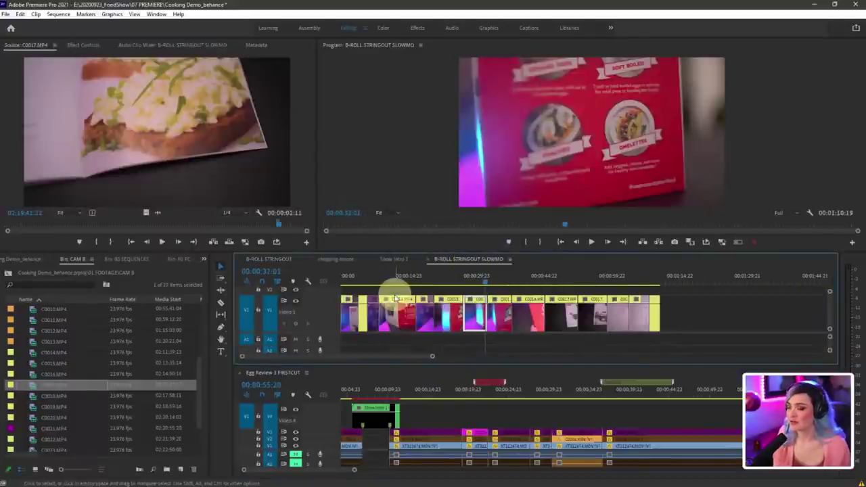
left_click(351, 277)
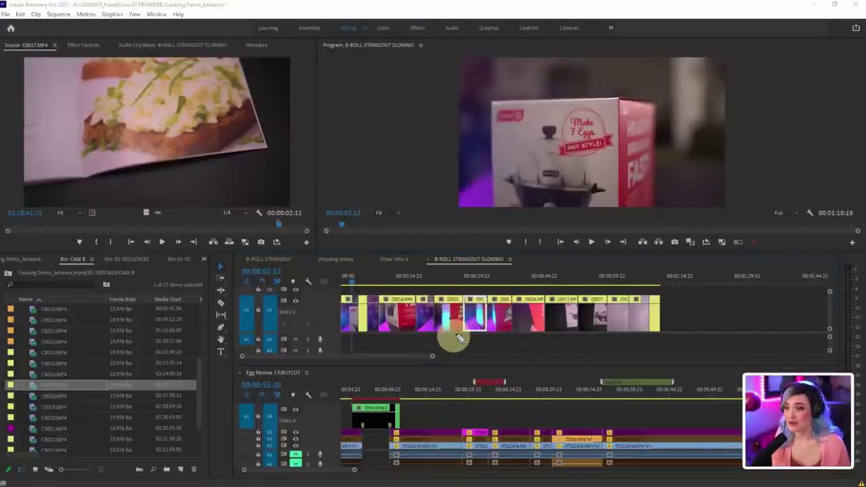
mouse_move(451, 332)
left_mouse_down()
mouse_move(494, 372)
mouse_move(497, 357)
left_mouse_up()
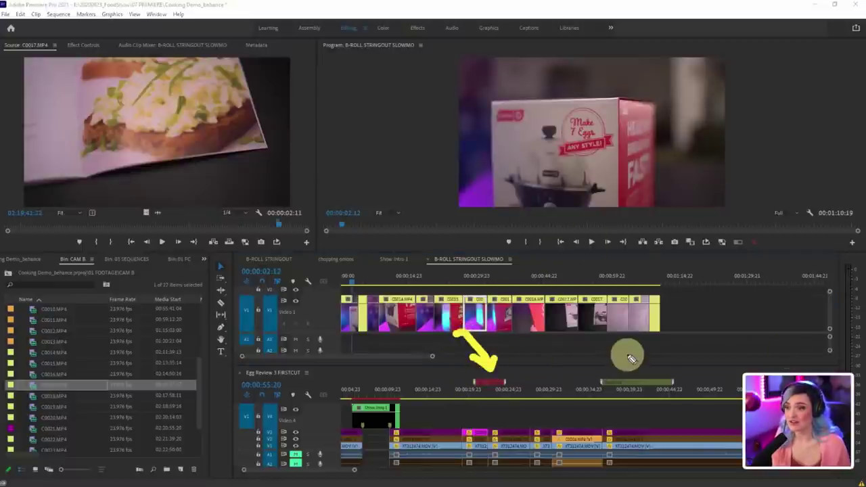
mouse_move(681, 370)
left_mouse_down()
mouse_move(586, 376)
mouse_move(715, 366)
left_mouse_up()
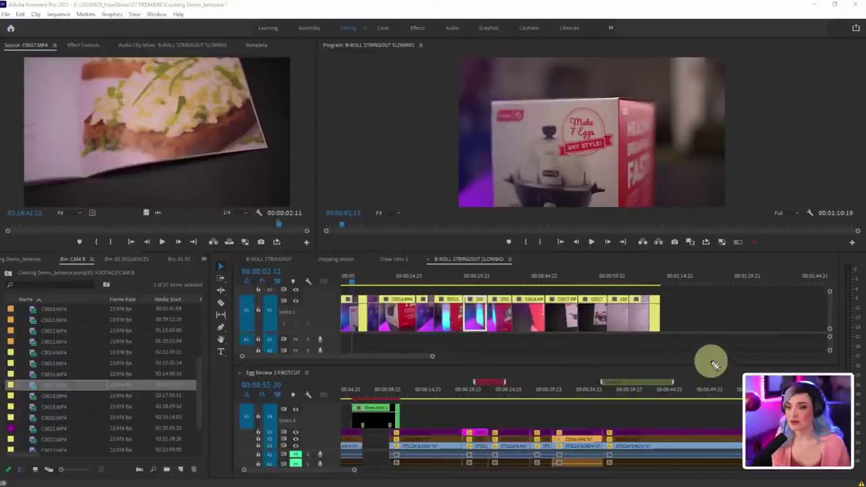
left_click(346, 276)
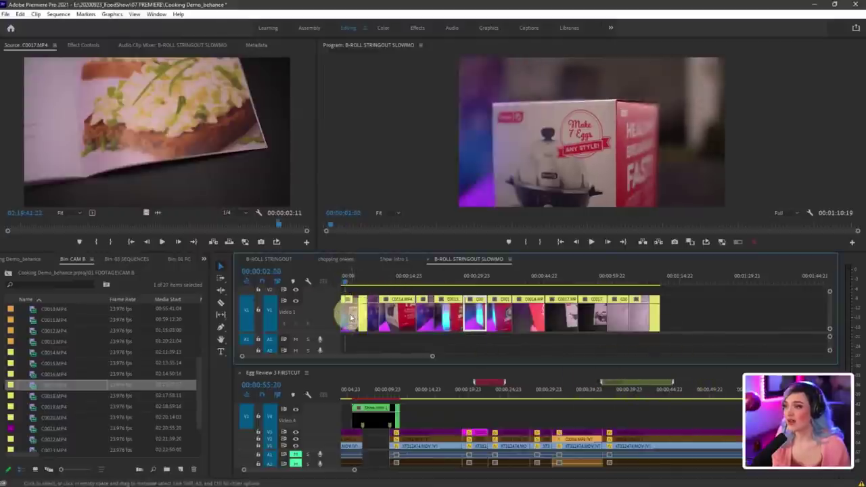
left_click_drag(348, 315, 494, 414)
Step: Find the slow-motion shot of the egg cooker box front and place it on Video 4 directly after the first B-roll clip
left_click(385, 274)
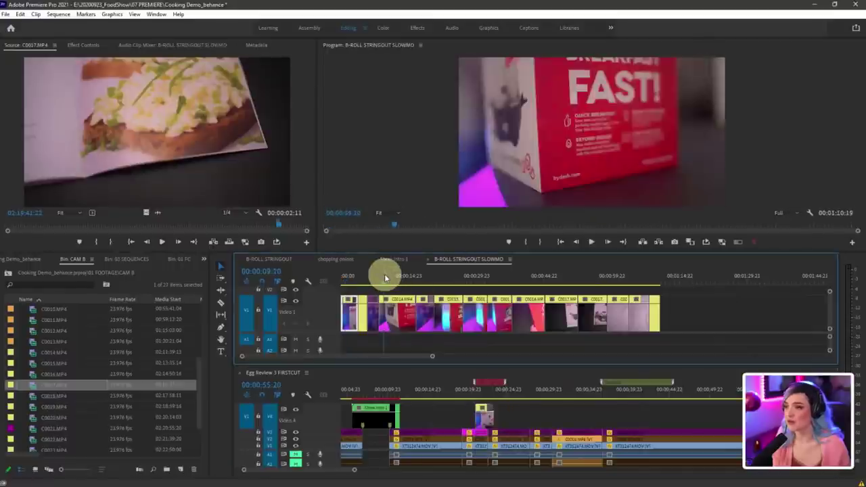
left_click(427, 276)
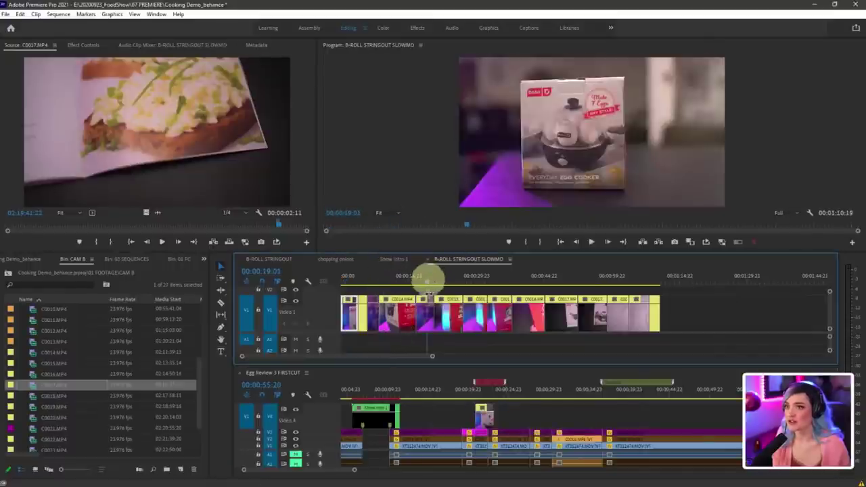
left_click_drag(426, 315, 498, 416)
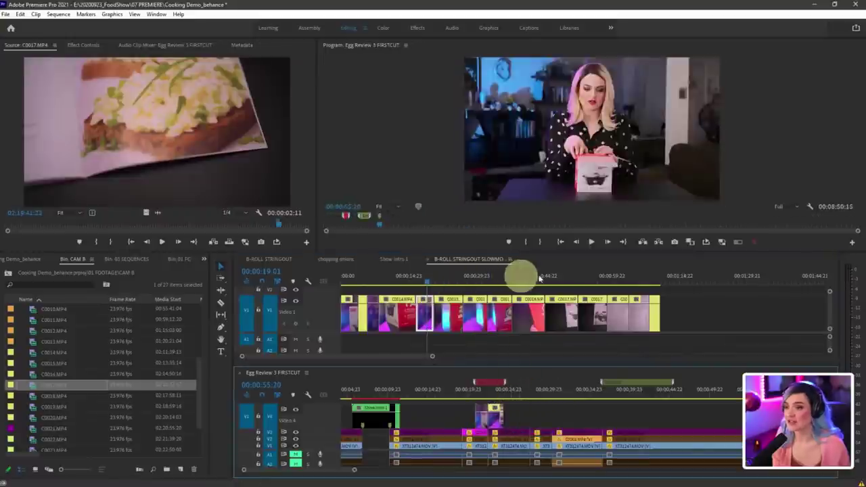
Step: Place the booklet shot and the two recipe book clips after it back to back on Video 4, starting at the green marker
left_click(569, 276)
left_click_drag(561, 316, 657, 417)
left_click_drag(660, 418, 627, 418)
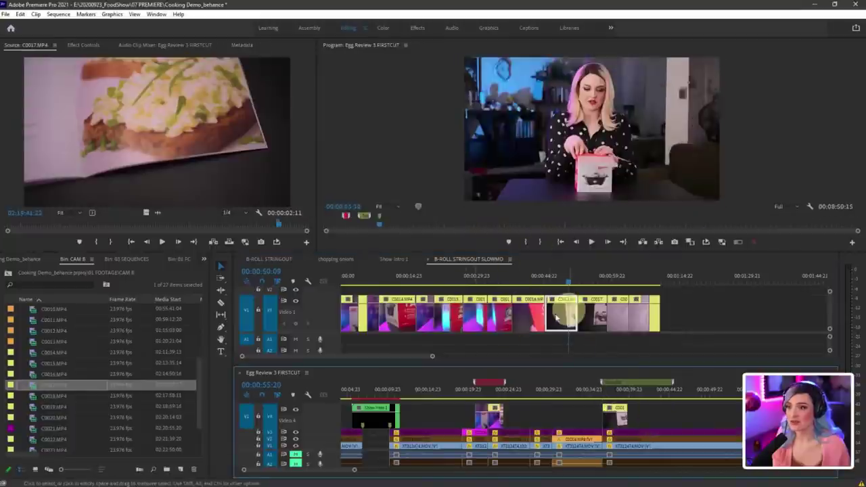
left_click(587, 278)
left_click_drag(597, 328, 655, 418)
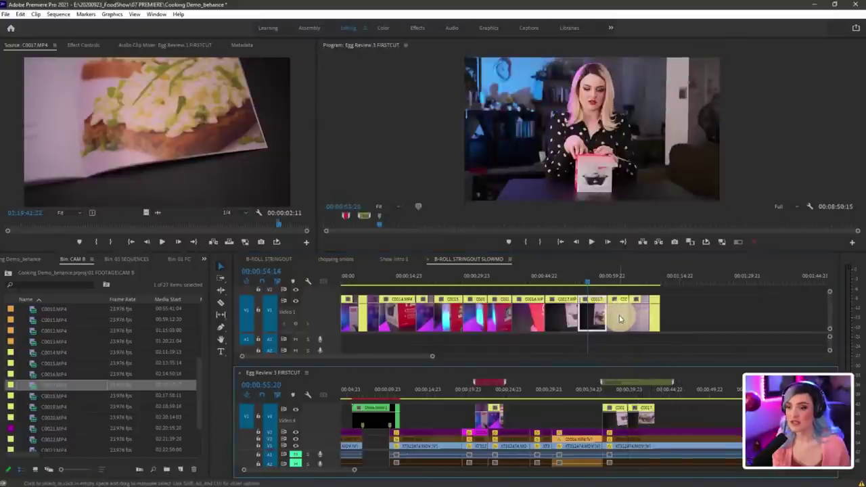
left_click(620, 317)
left_click_drag(646, 349, 671, 417)
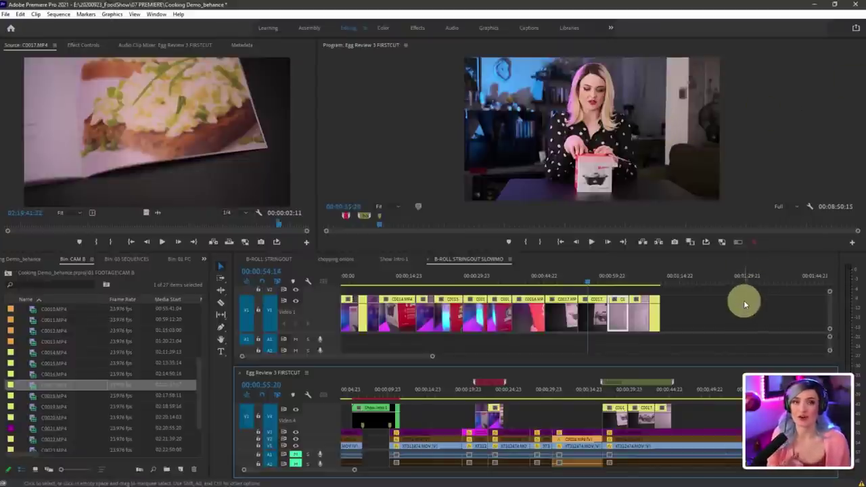
Step: Reveal the B-ROLL STRINGOUT SLOWMO sequence in the project and nest it on Video 4 at the start of the green marker
left_click(481, 260)
right_click(481, 260)
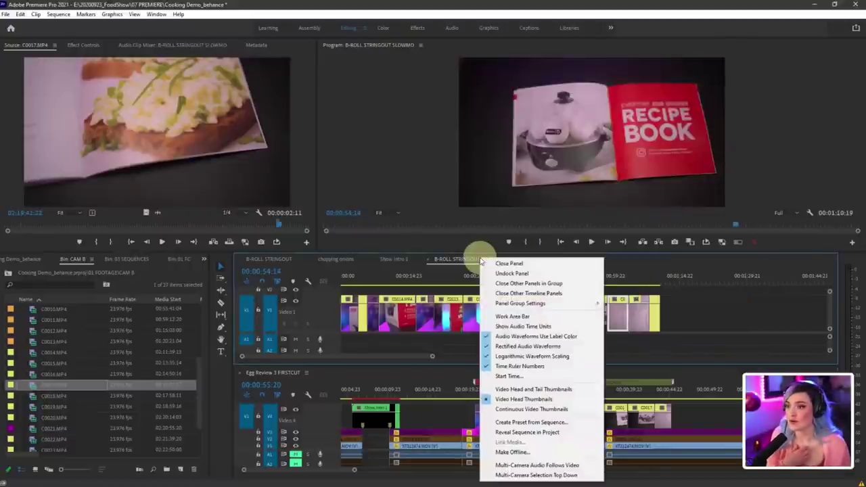
left_click(527, 431)
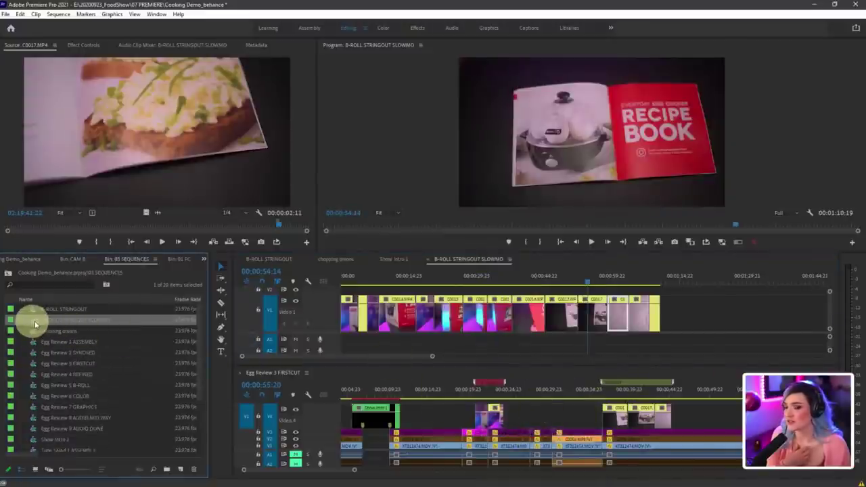
left_click_drag(36, 323, 599, 411)
scroll(571, 412, "down", 3)
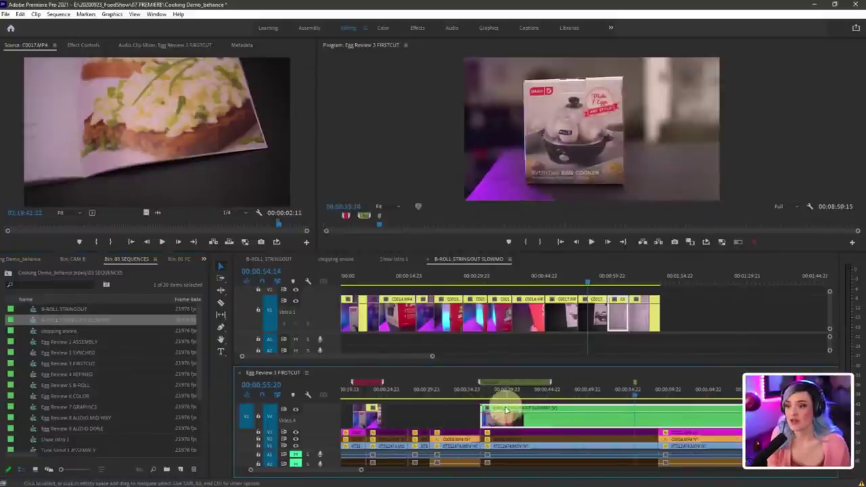
Step: Trim the head of the nested slow-motion sequence to the egg cooker booklet shot, keeping its start at the green marker
left_click(542, 418)
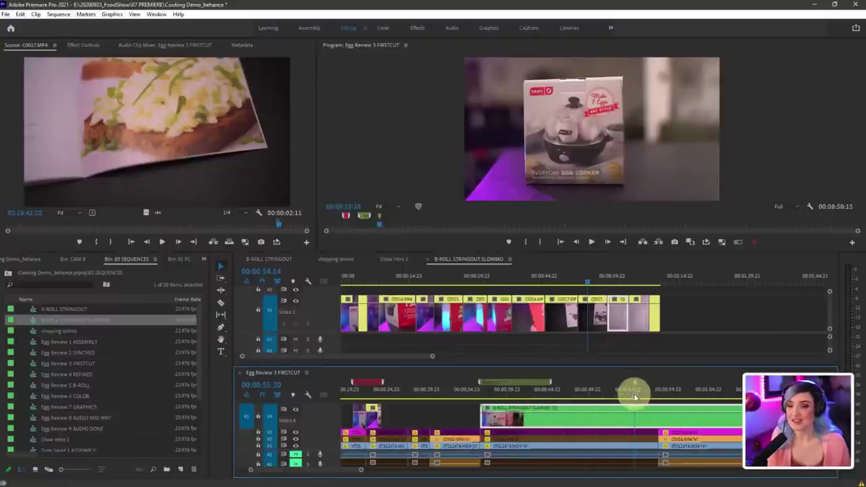
mouse_move(635, 398)
left_mouse_down()
mouse_move(644, 394)
mouse_move(618, 400)
left_mouse_up()
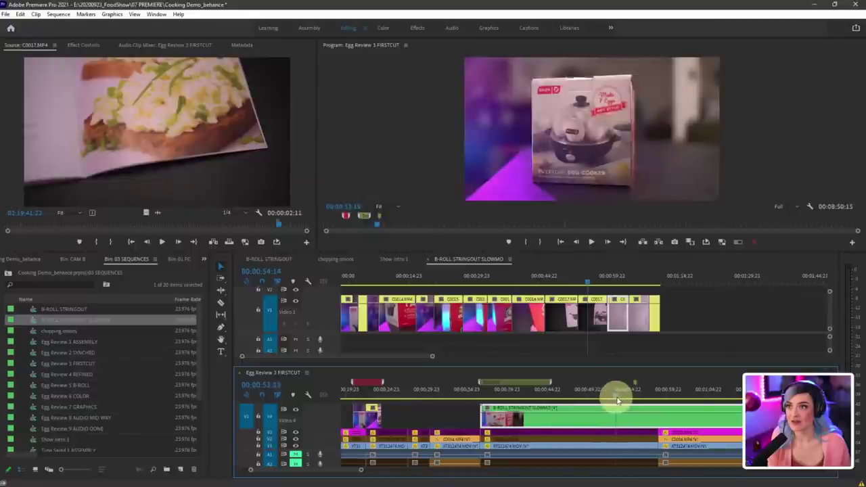
mouse_move(484, 414)
left_mouse_down()
mouse_move(619, 415)
mouse_move(494, 416)
mouse_move(500, 419)
left_mouse_up()
left_click_drag(480, 397, 710, 402)
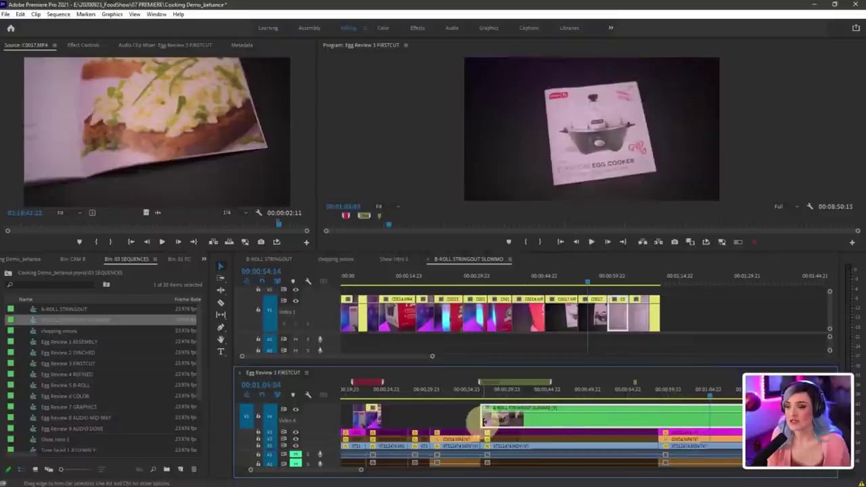
left_click_drag(493, 418, 623, 418)
Step: Cut the nested sequence into three short B-roll pieces and tighten them to fit under the green marker
left_click_drag(506, 397, 532, 428)
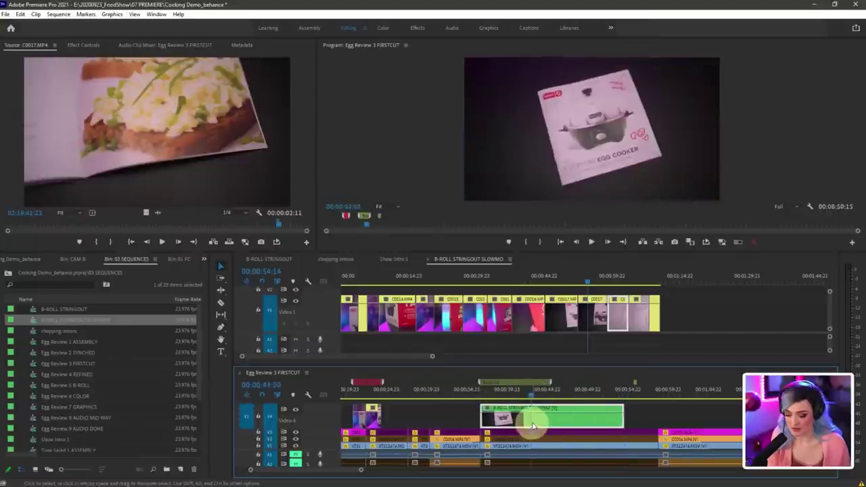
key("ctrl+k")
left_click(507, 392)
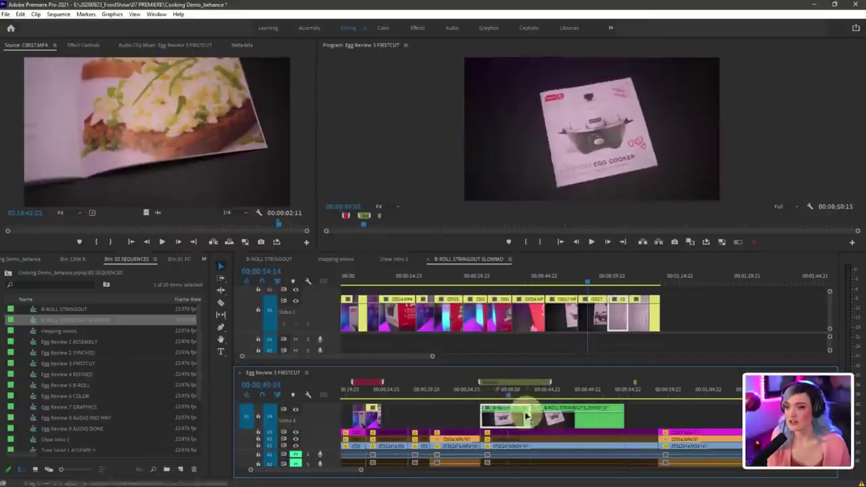
left_click_drag(527, 416, 548, 418)
key("ctrl+k")
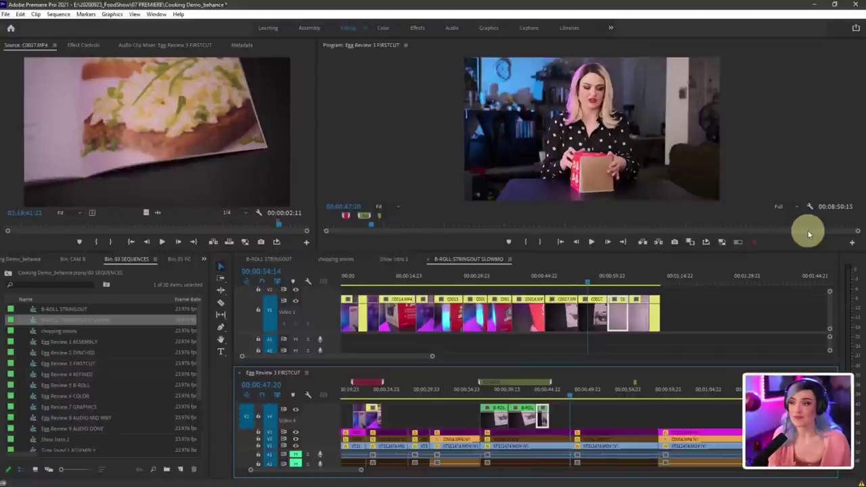
Step: Examine the Show Intro 1 sequence's title animation and footage layers, and return to B-ROLL STRINGOUT SLOWMO
left_click(391, 259)
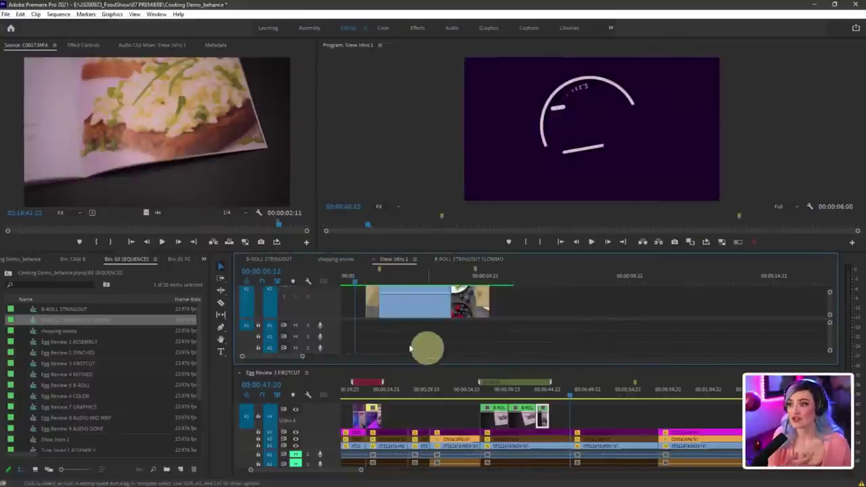
left_click_drag(337, 317, 464, 287)
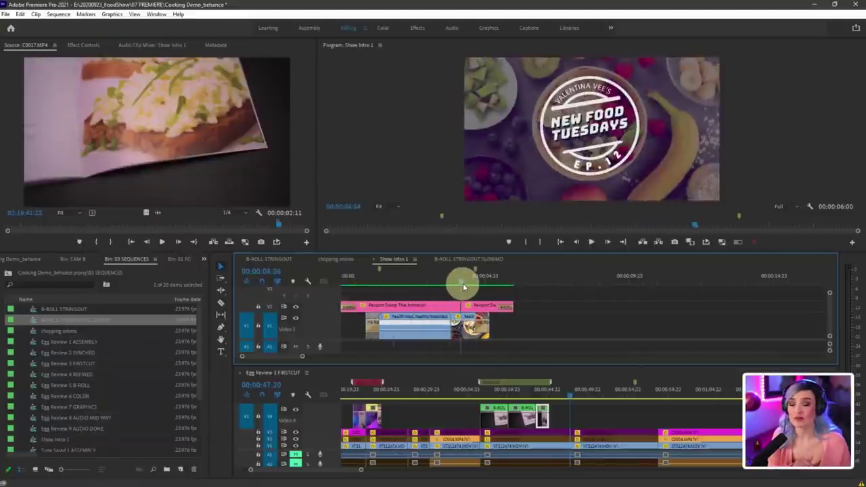
left_click(443, 316)
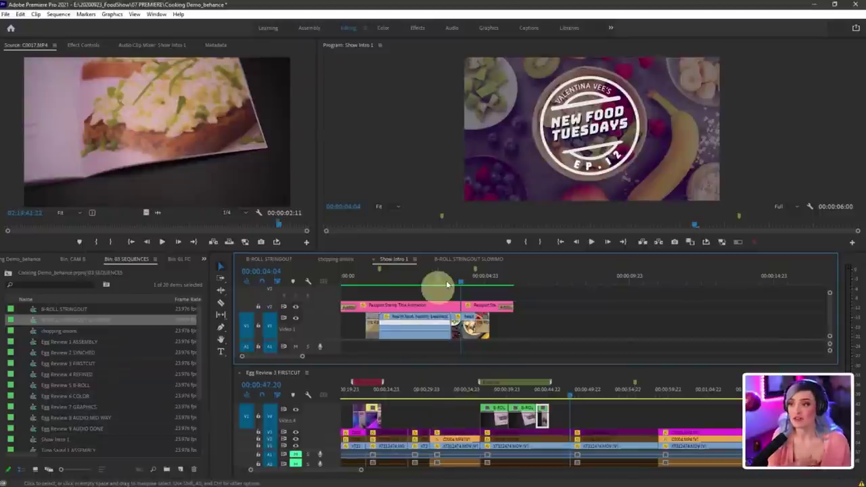
left_click(464, 259)
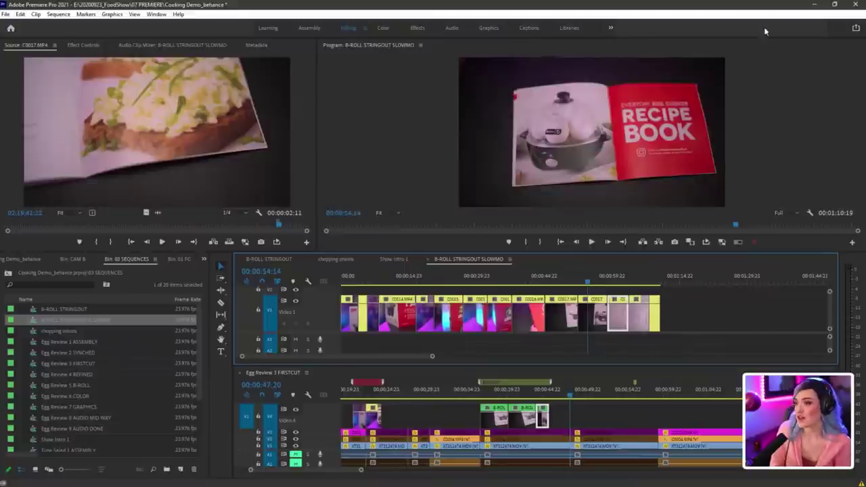
Step: Dock the Egg Review 3 FIRSTCUT timeline in the same group as the other sequences and show all its audio tracks
left_click_drag(270, 371, 441, 269)
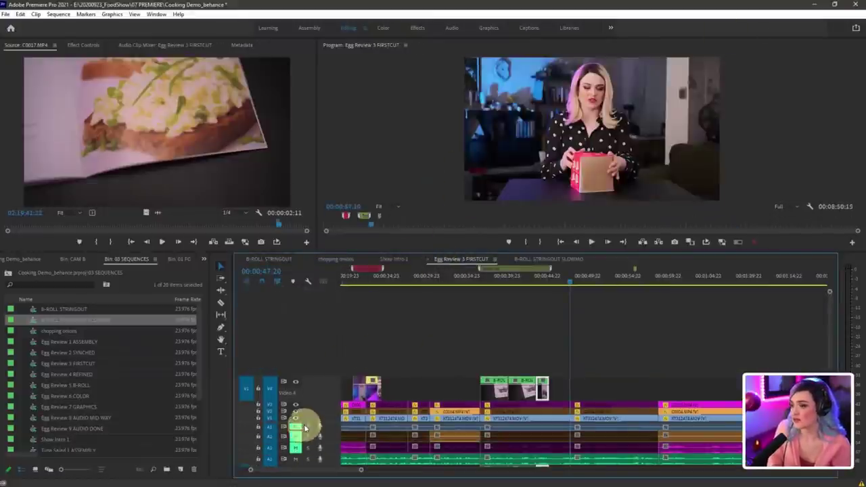
left_click_drag(304, 421, 314, 367)
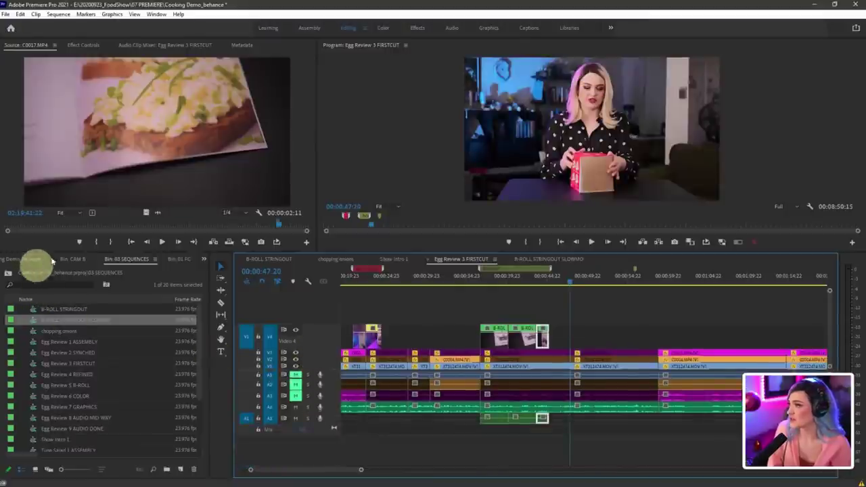
Step: Open the CAM B bin and preview clips such as C0021.MP4, C0020.MP4 and C0018.MP4 in the Source monitor
left_click(204, 258)
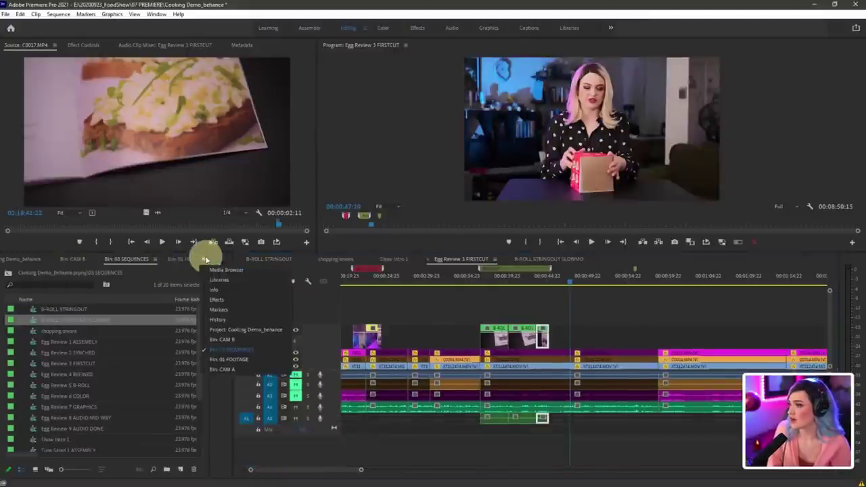
left_click(256, 339)
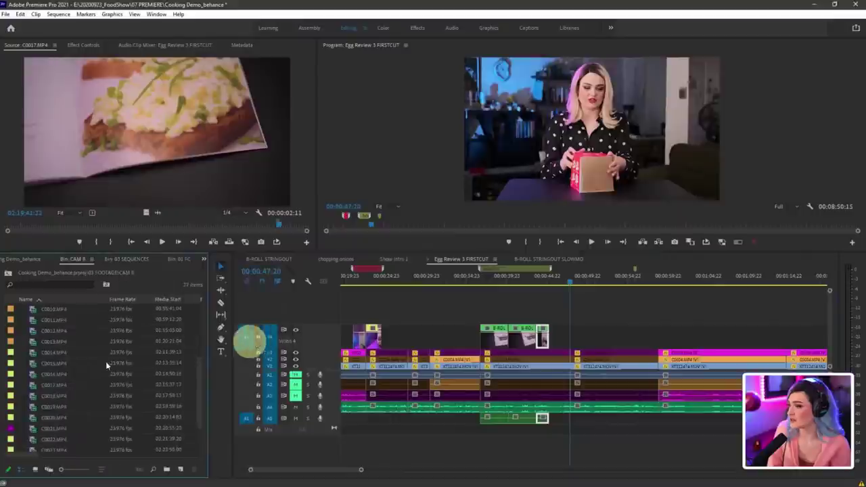
left_click(31, 430)
double_click(32, 430)
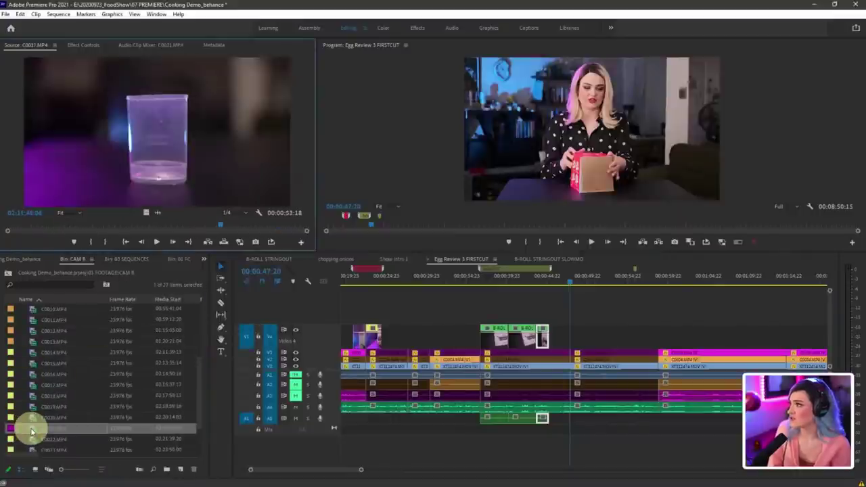
left_click_drag(51, 229, 196, 227)
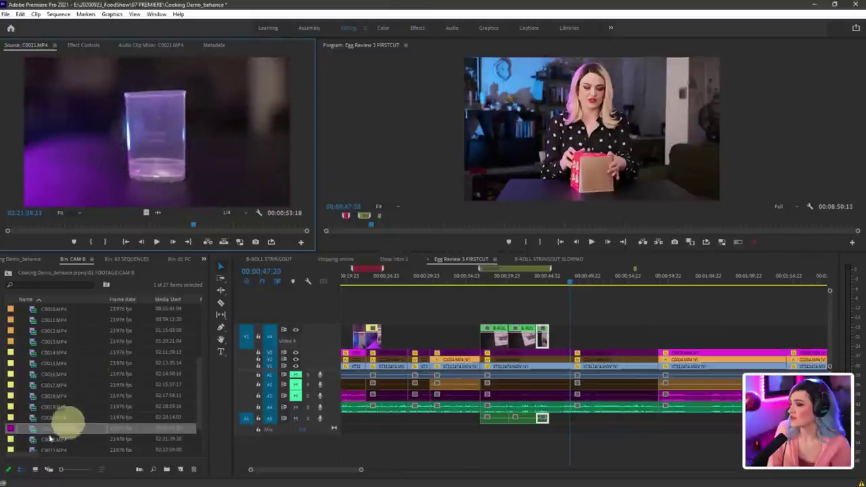
double_click(34, 417)
left_click(148, 226)
double_click(35, 353)
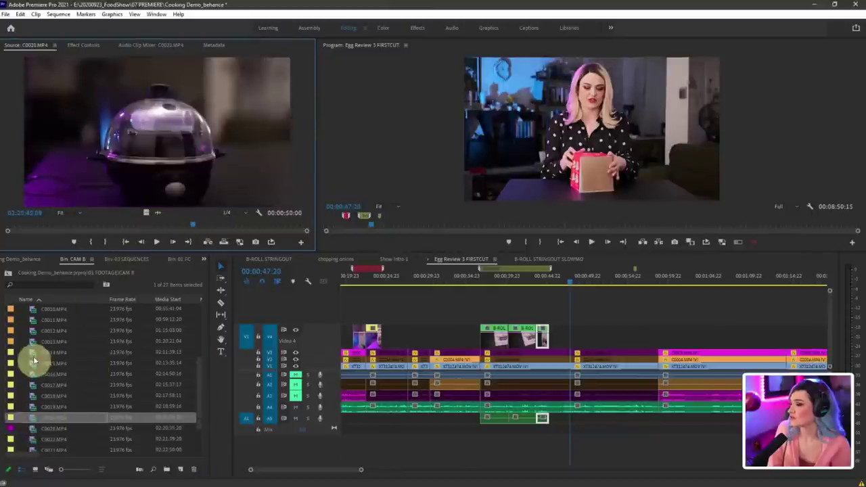
double_click(31, 396)
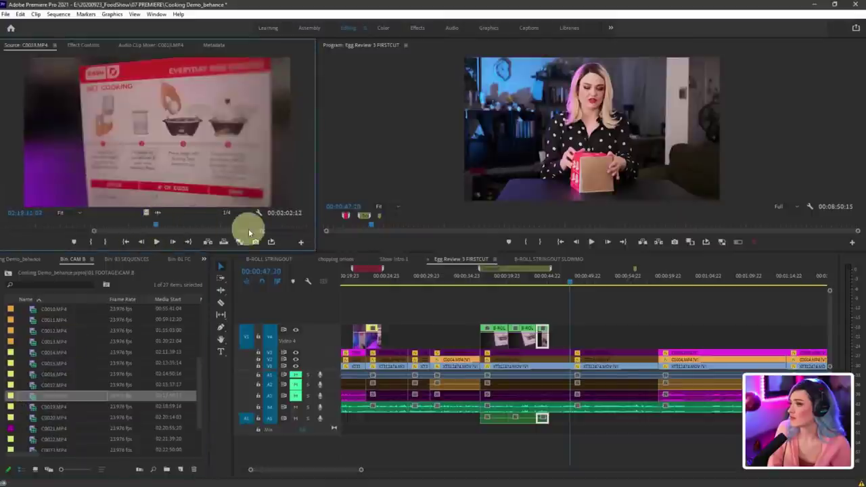
Step: Load C0025.MP4 from the CAM B bin and play its close-up of the fork cutting the egg
scroll(35, 440, "down", 2)
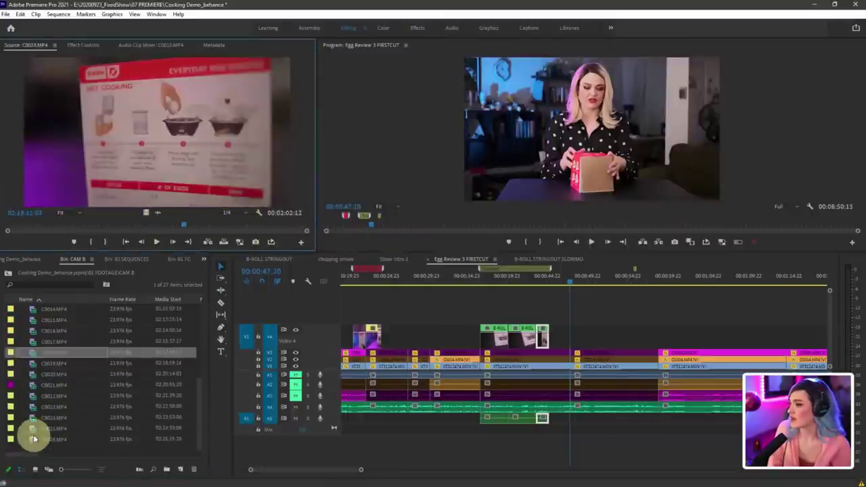
double_click(33, 429)
mouse_move(147, 228)
left_mouse_down()
mouse_move(165, 227)
mouse_move(151, 228)
left_mouse_up()
left_click(155, 241)
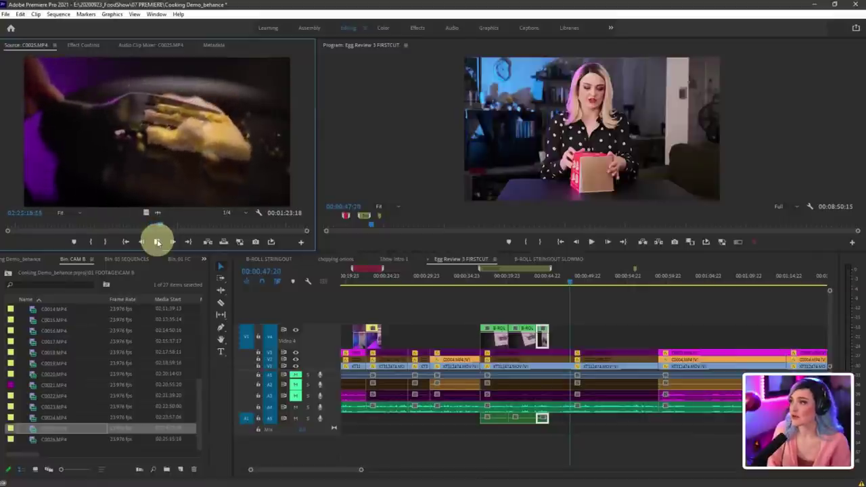
left_click(157, 242)
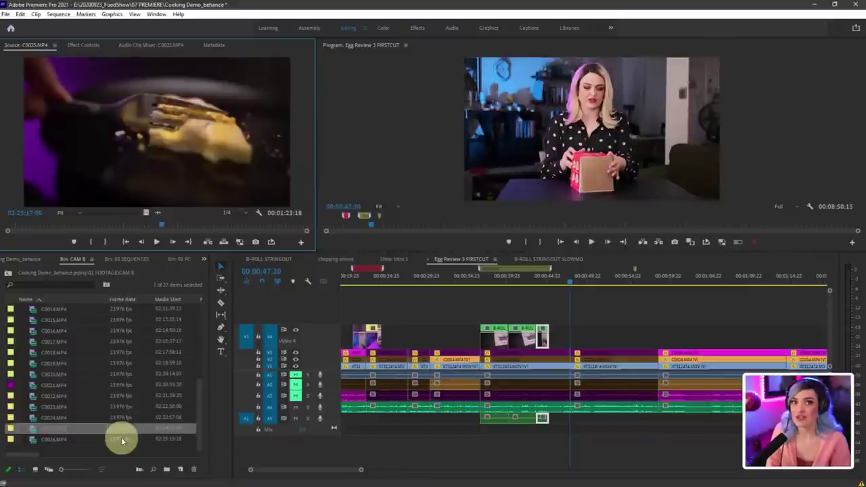
Step: Interpret the footage of C0025.MP4 at a lower assumed frame rate to slow it down
right_click(78, 429)
mouse_move(169, 110)
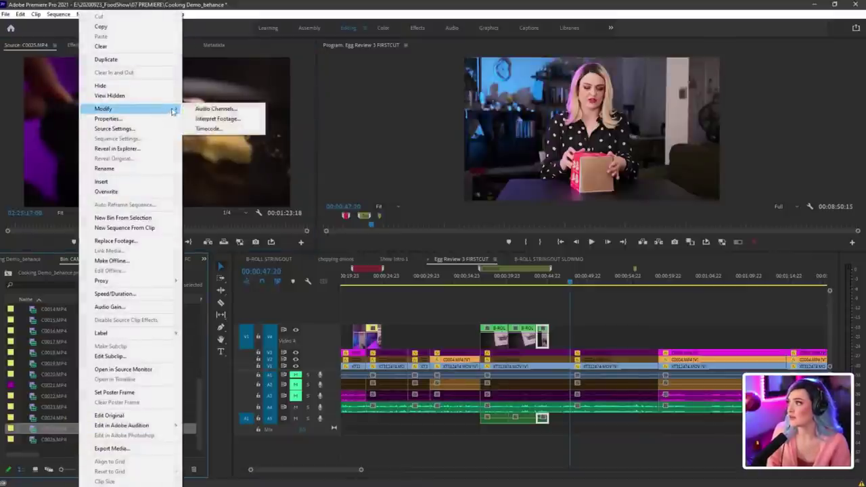
left_click(201, 120)
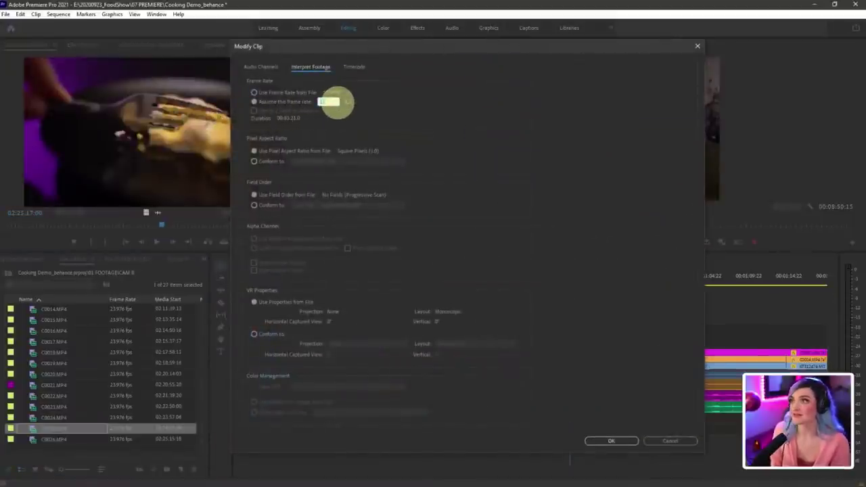
left_click(611, 440)
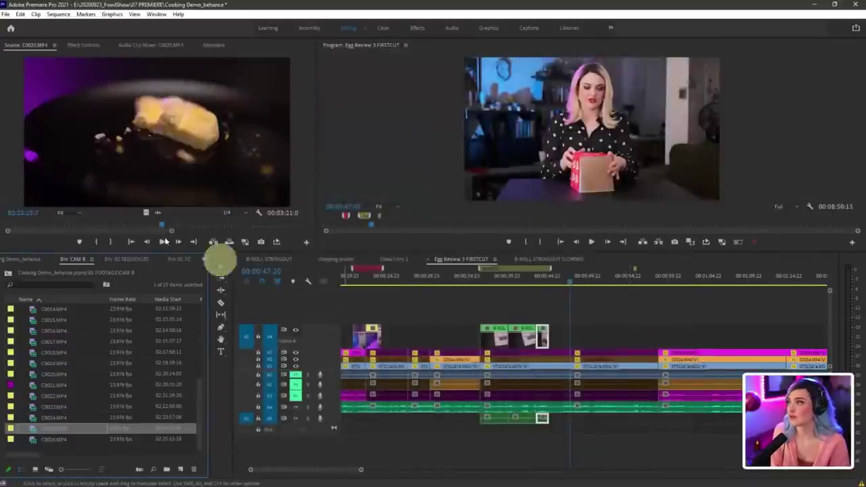
Step: Play the slowed C0025.MP4 fork-and-egg shot from several points to check how smooth the motion is
mouse_move(170, 231)
left_mouse_down()
mouse_move(267, 232)
mouse_move(106, 228)
mouse_move(155, 224)
left_mouse_up()
left_click(163, 243)
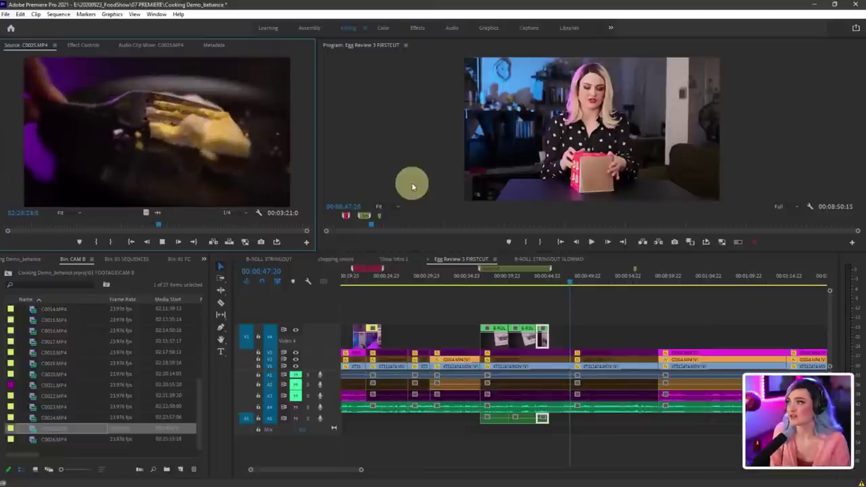
left_click(163, 241)
mouse_move(165, 226)
left_mouse_down()
mouse_move(253, 219)
mouse_move(149, 222)
left_mouse_up()
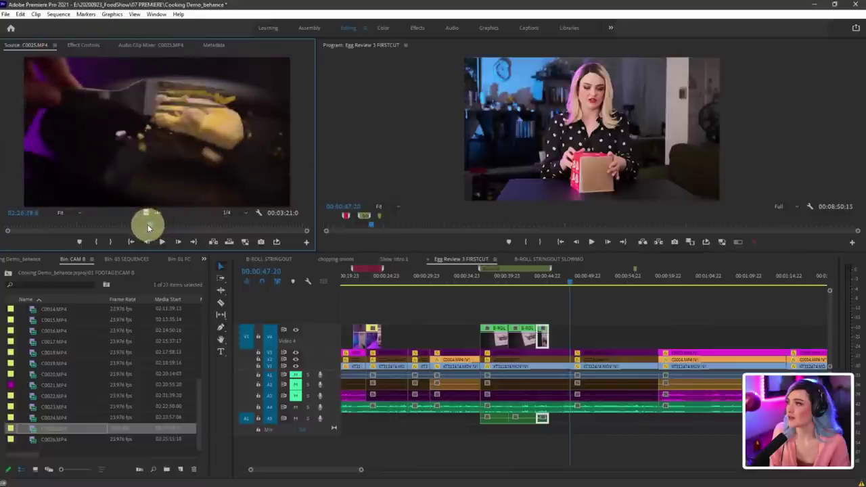
left_click(164, 243)
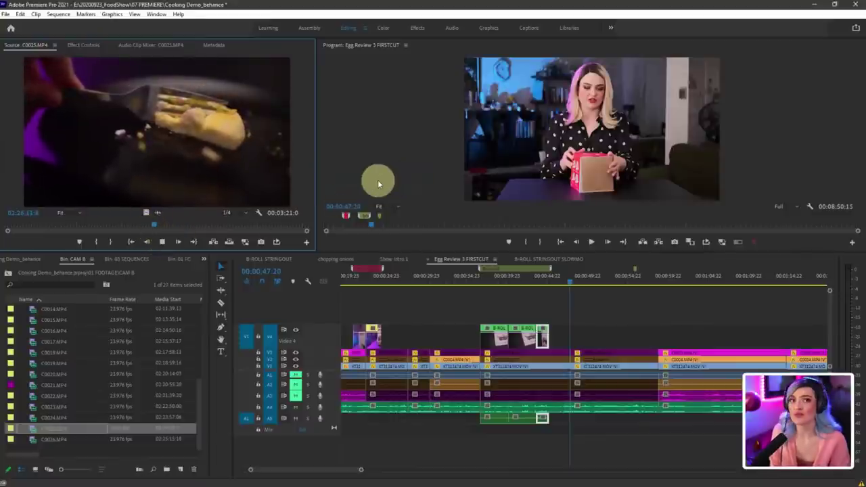
key("space")
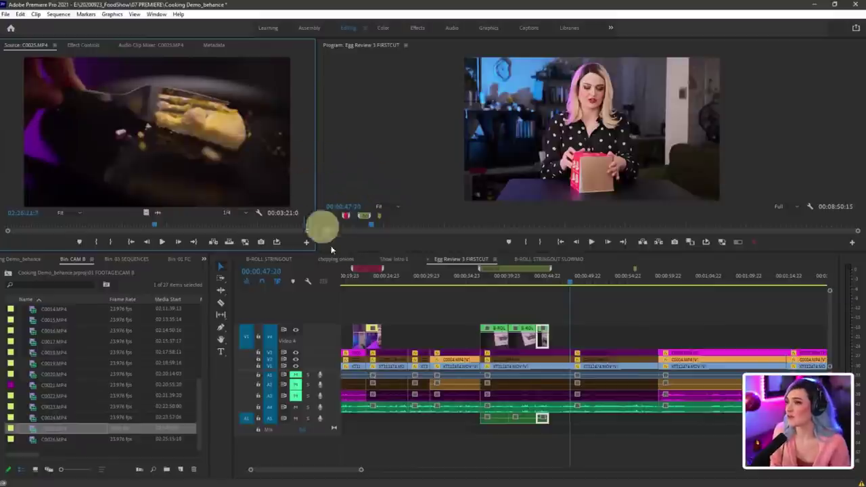
Step: Enlarge the Source monitor to inspect the slowed egg shot closely, and restore the timeline's height
left_click_drag(336, 252, 344, 332)
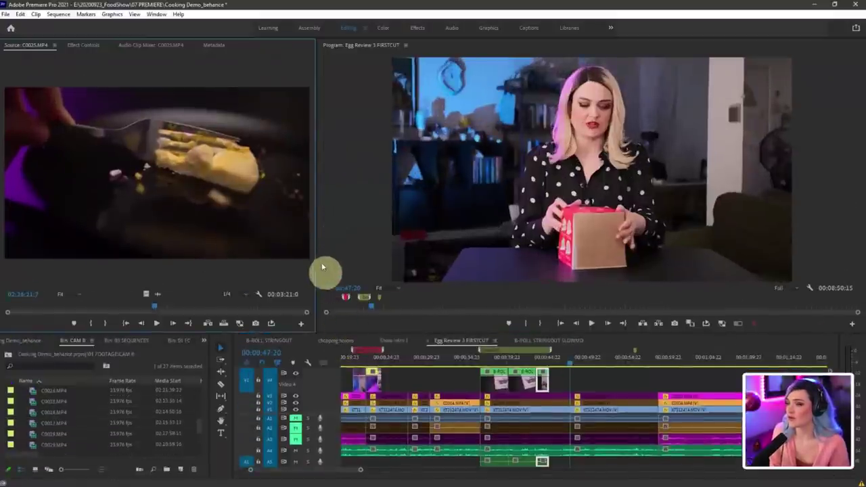
left_click_drag(316, 255, 503, 271)
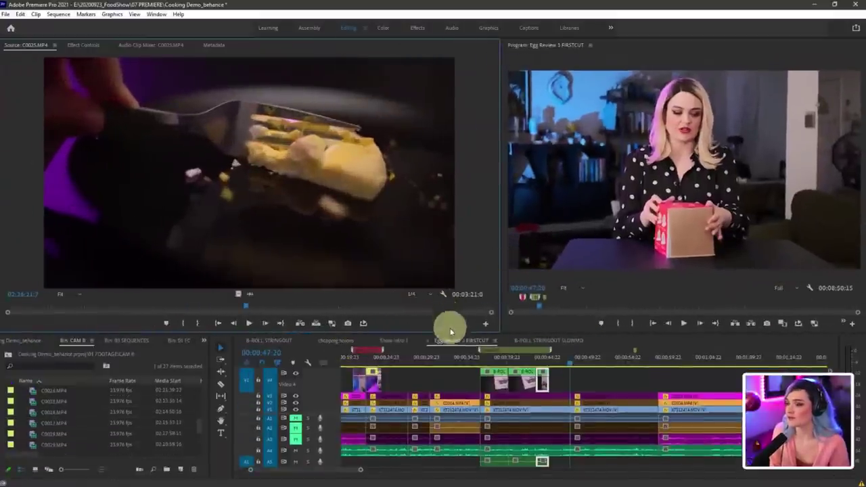
left_click_drag(451, 333, 452, 353)
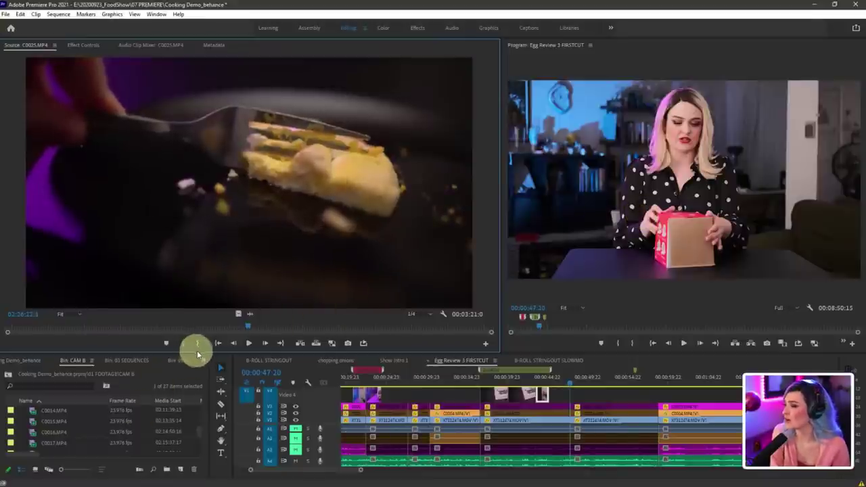
left_click_drag(198, 352, 207, 236)
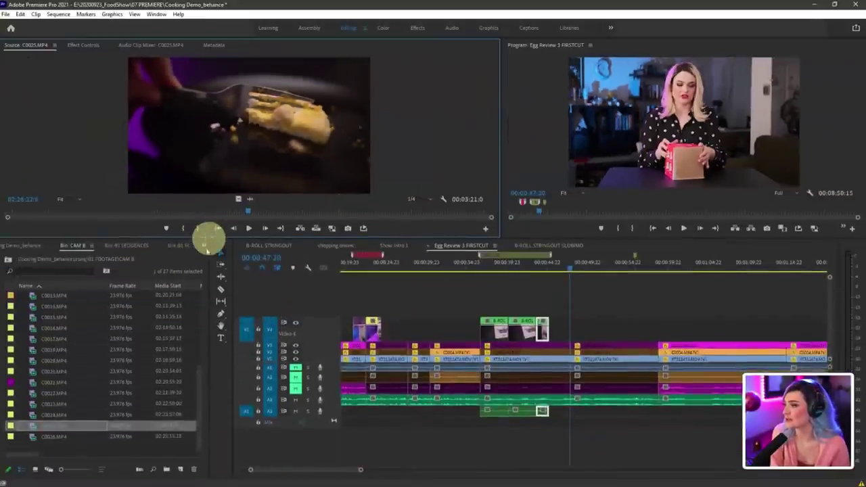
Step: Preview the CAM B clips C0007.MP4, C0010.MP4 and C0011.MP4 in search of an egg-cutting shot
left_click(631, 325)
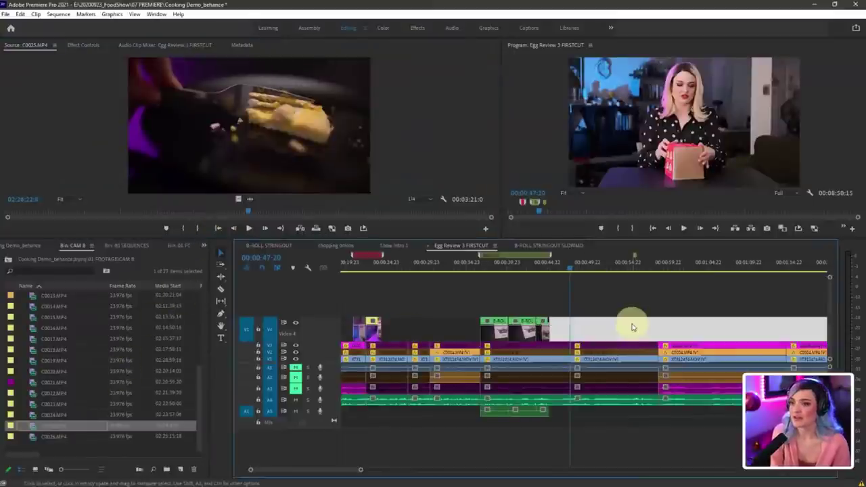
scroll(34, 358, "up", 5)
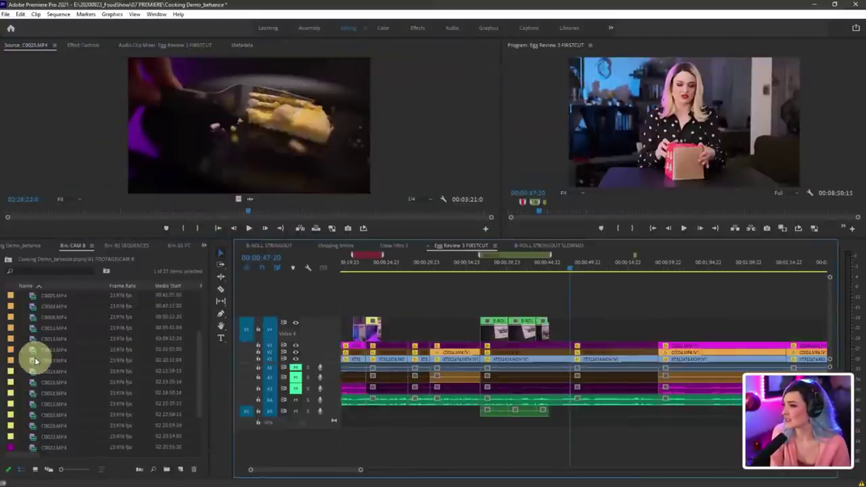
double_click(33, 350)
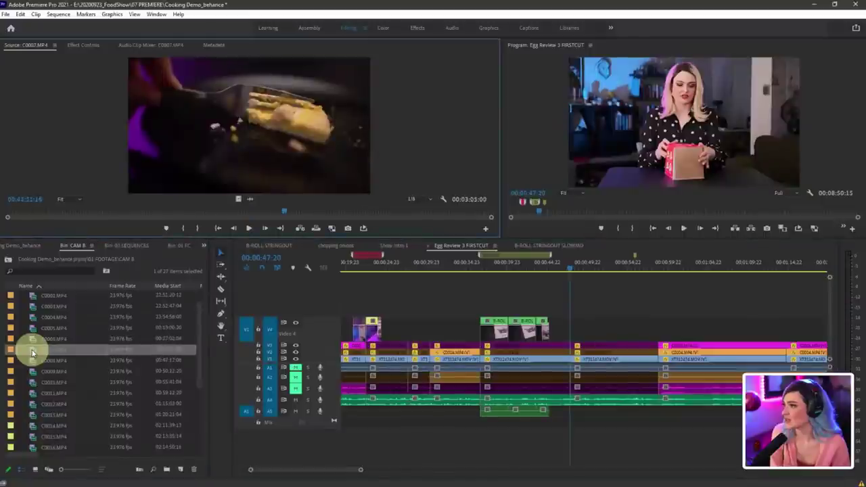
left_click_drag(89, 214, 250, 215)
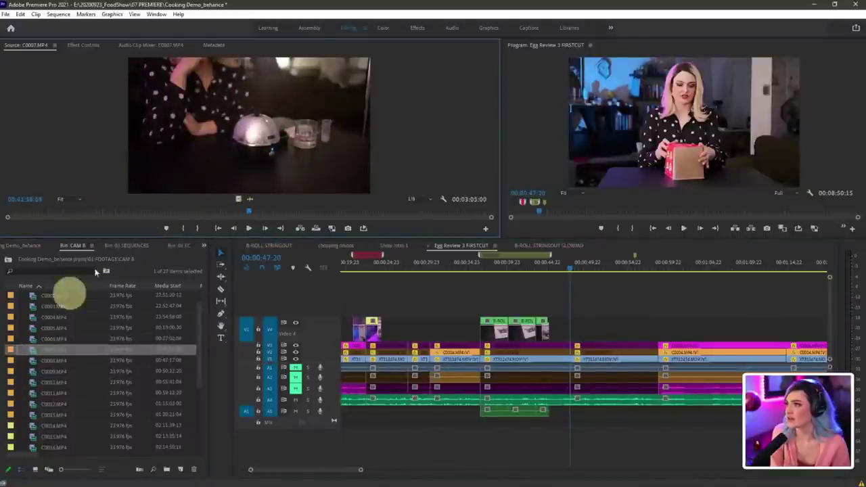
double_click(34, 383)
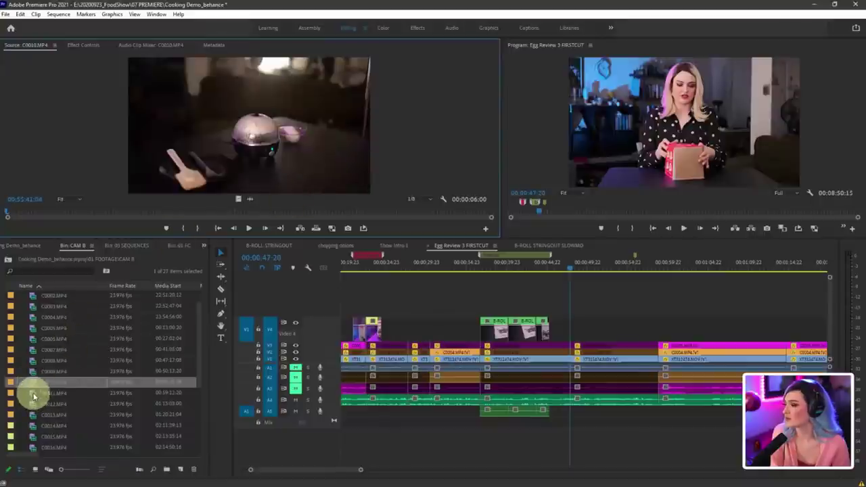
double_click(33, 394)
Step: Load C0012.MP4 and mark an in-to-out range of 00:00:01:23 where the egg is sliced on the plate
double_click(31, 404)
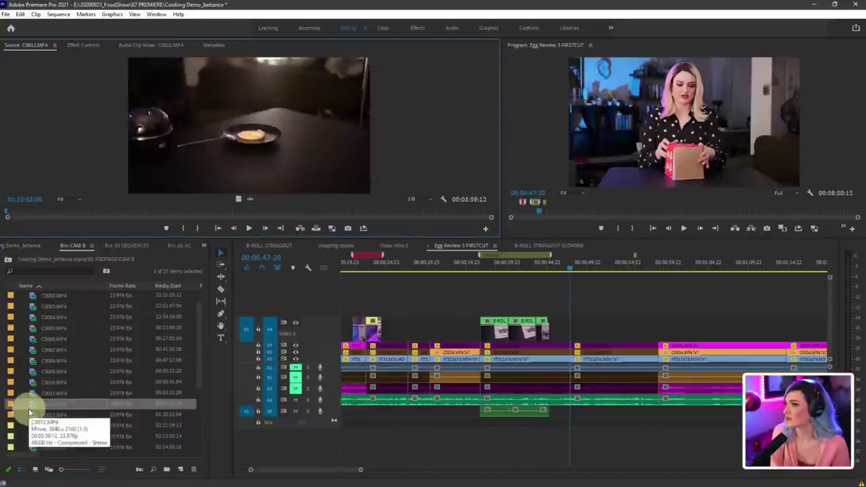
left_click_drag(159, 203, 220, 210)
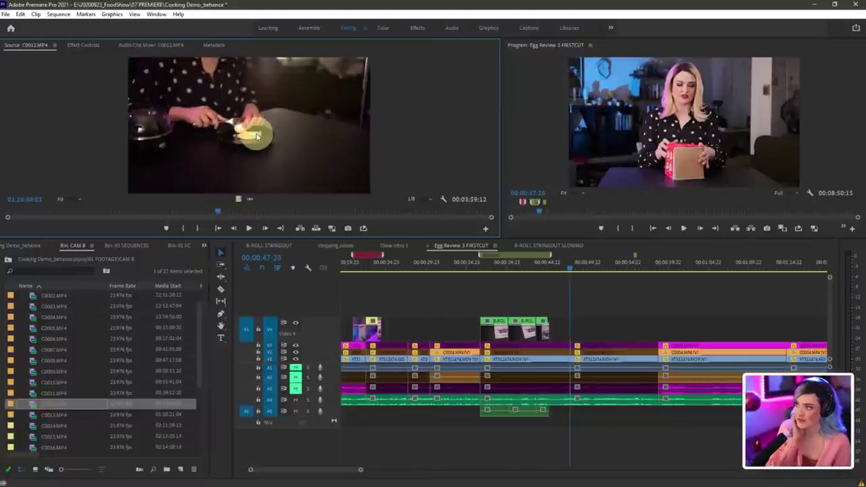
key("space")
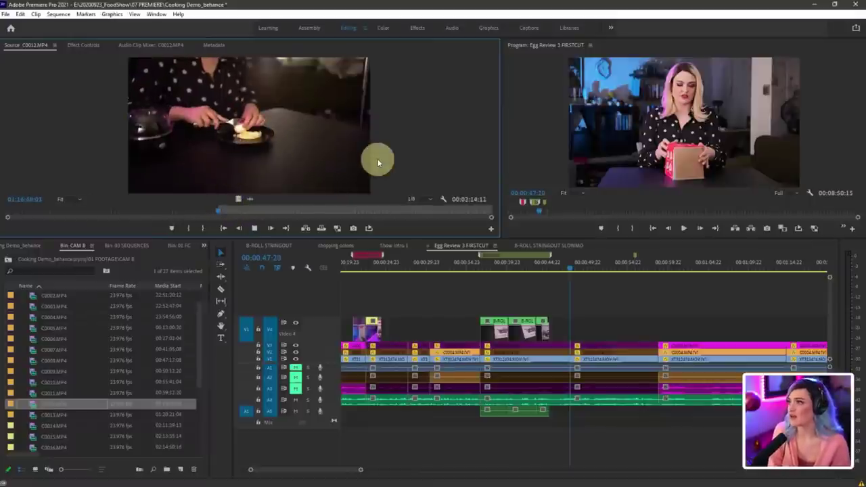
key("space")
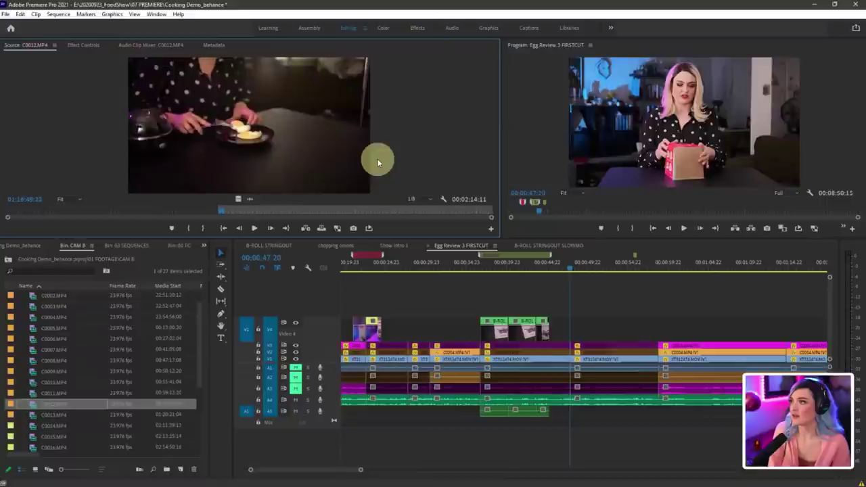
key("o")
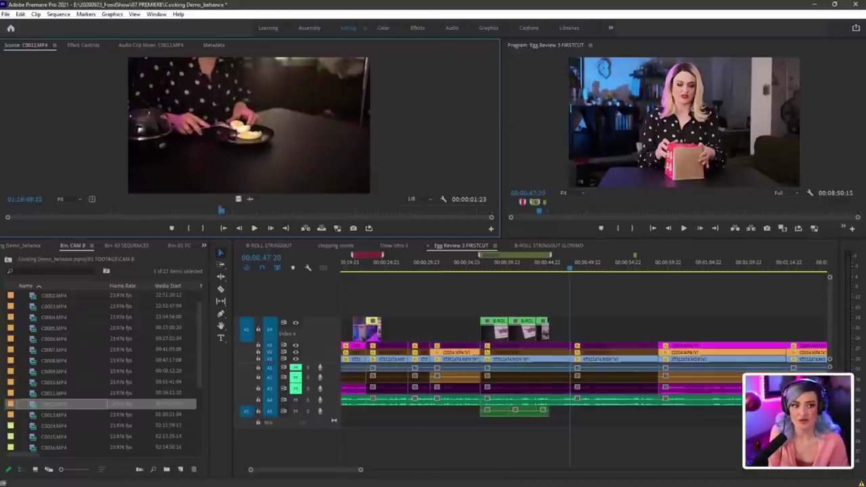
Step: Place only the video of the marked C0012.MP4 range on V4 of Egg Review 3 FIRSTCUT at 00:00:47:20
key("ctrl+shift+3")
mouse_move(247, 191)
left_mouse_down()
mouse_move(228, 193)
mouse_move(243, 214)
mouse_move(242, 197)
mouse_move(533, 238)
mouse_move(581, 298)
mouse_move(605, 277)
mouse_move(621, 281)
left_mouse_up()
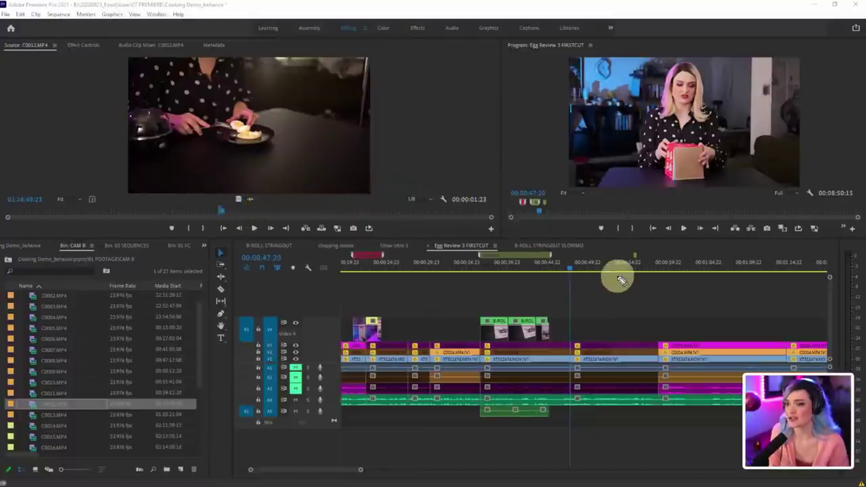
left_click_drag(235, 197, 576, 326)
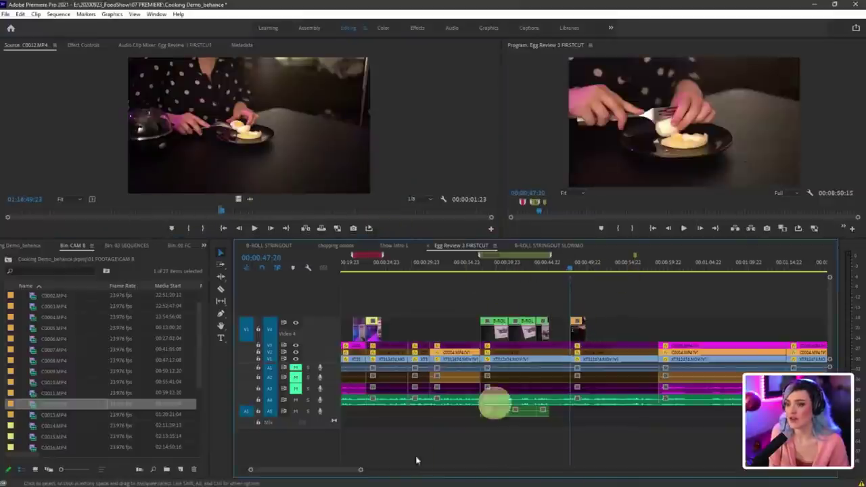
Step: Widen the Program monitor and scale the C0012.MP4 clip on V4 down to fit the sequence frame
left_click(359, 474)
left_click_drag(359, 472, 336, 470)
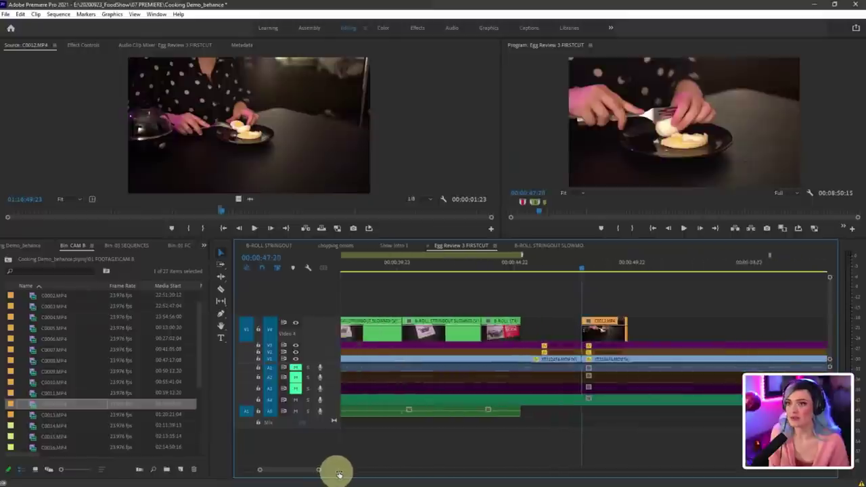
left_click_drag(501, 165, 343, 185)
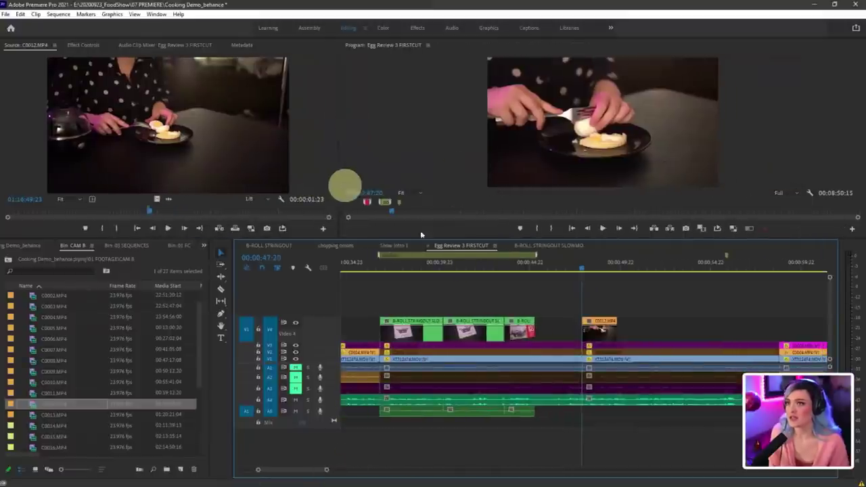
left_click(607, 336)
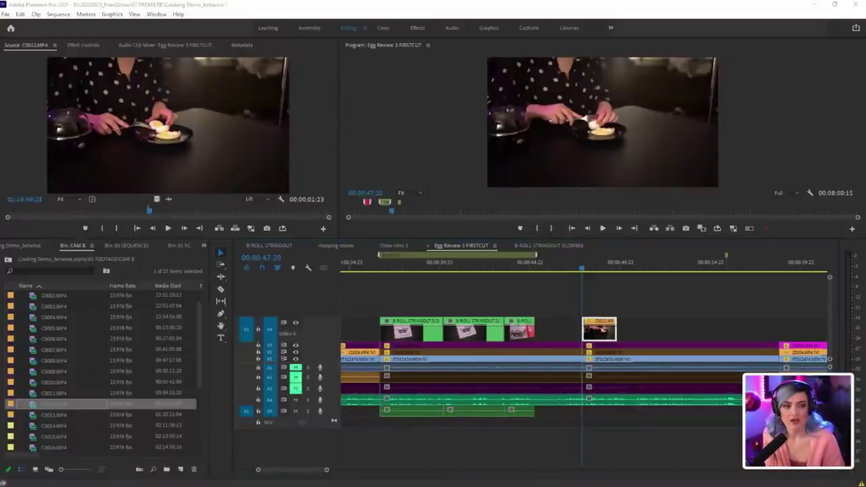
mouse_move(633, 303)
left_mouse_down()
mouse_move(548, 311)
mouse_move(639, 309)
left_mouse_up()
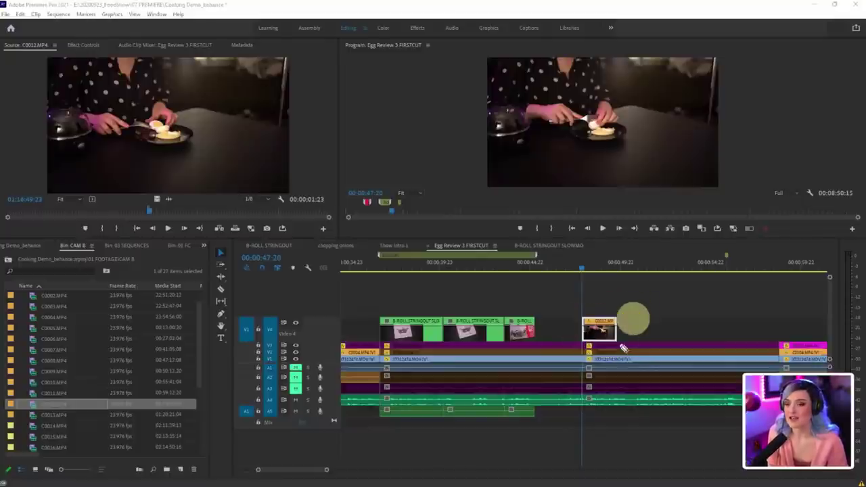
mouse_move(631, 345)
left_mouse_down()
mouse_move(668, 362)
mouse_move(661, 377)
mouse_move(654, 360)
left_mouse_up()
mouse_move(670, 313)
left_mouse_down()
mouse_move(697, 346)
mouse_move(709, 323)
mouse_move(744, 329)
left_mouse_up()
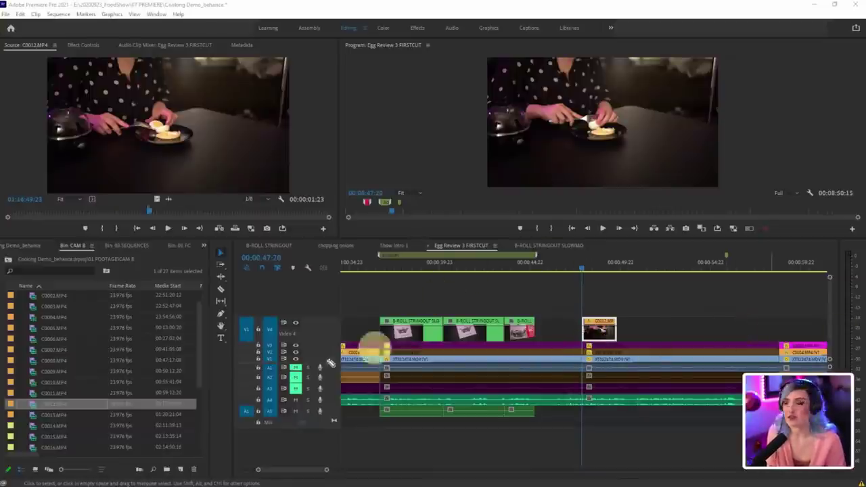
mouse_move(304, 341)
left_mouse_down()
mouse_move(288, 359)
mouse_move(312, 367)
mouse_move(310, 351)
left_mouse_up()
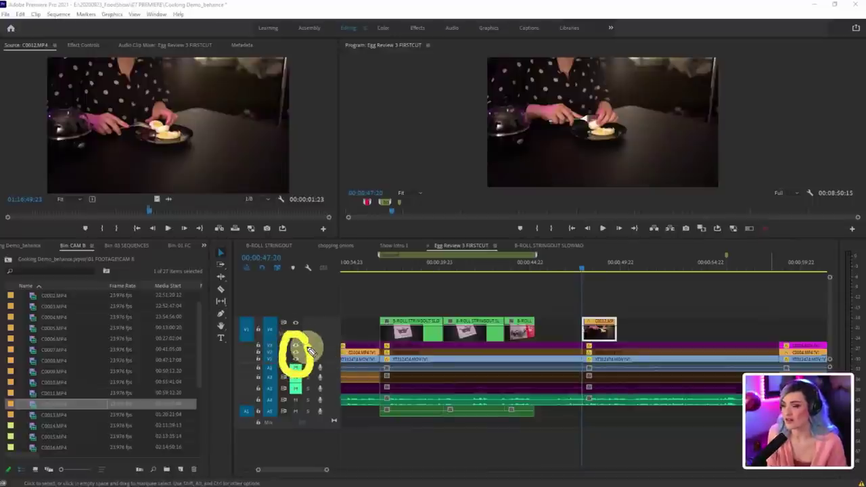
Step: Turn off the output of video tracks V3, V2 and V1 in Egg Review 3 FIRSTCUT
left_click(295, 345)
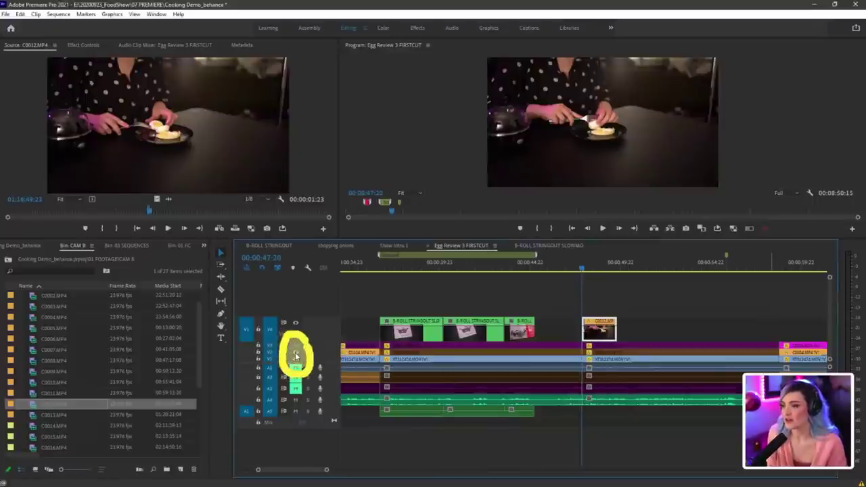
left_click(295, 353)
left_click(296, 359)
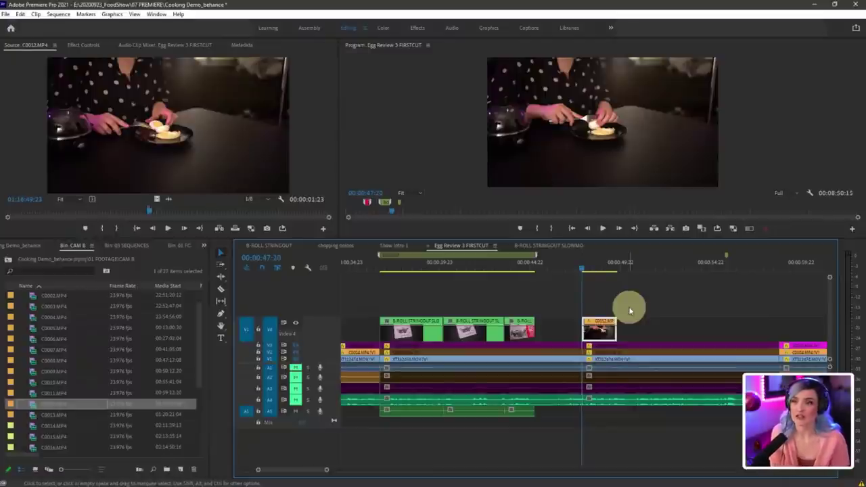
Step: Increase the height of track V4 and play the C0012.MP4 clip from its start
left_click(591, 272)
mouse_move(596, 275)
left_mouse_down()
mouse_move(613, 276)
mouse_move(582, 276)
left_mouse_up()
scroll(514, 335, "down", 2)
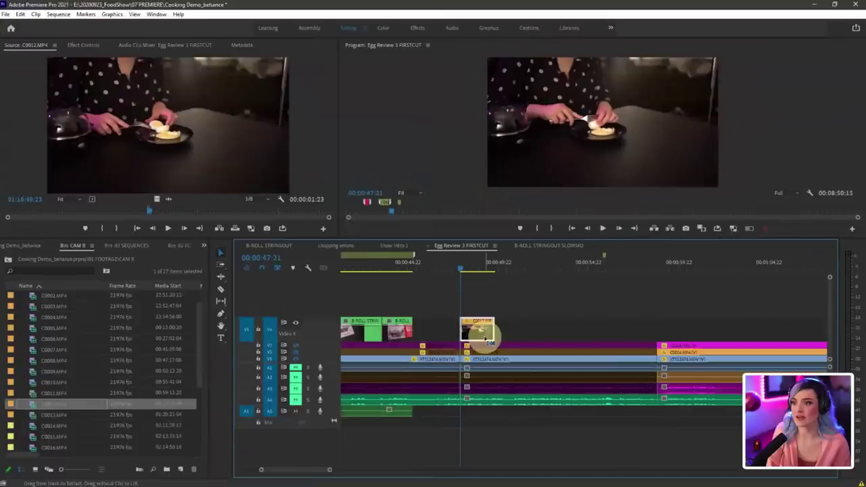
left_click_drag(321, 316, 321, 297)
left_click(545, 317)
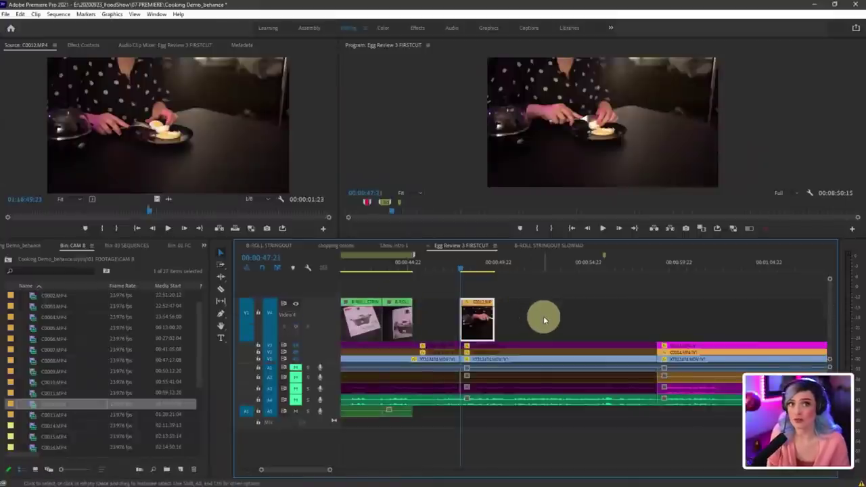
key("space")
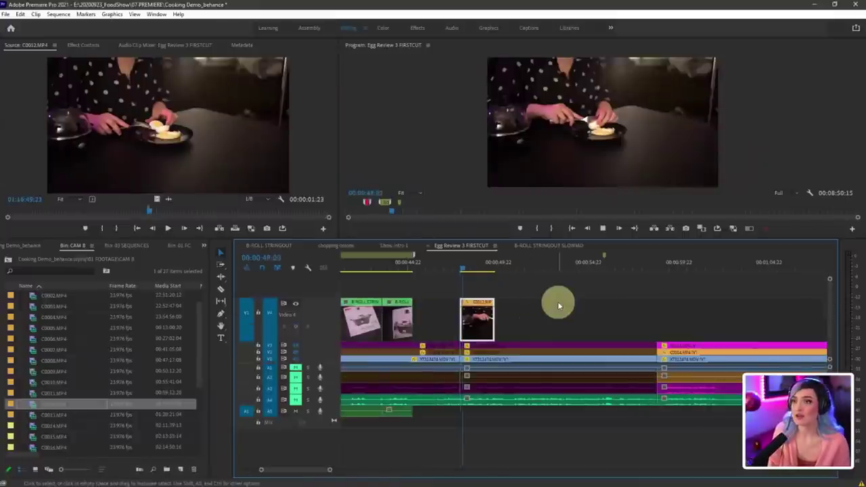
Step: Set the speed of the C0012.MP4 clip on V4 to 50% and play it back
right_click(476, 318)
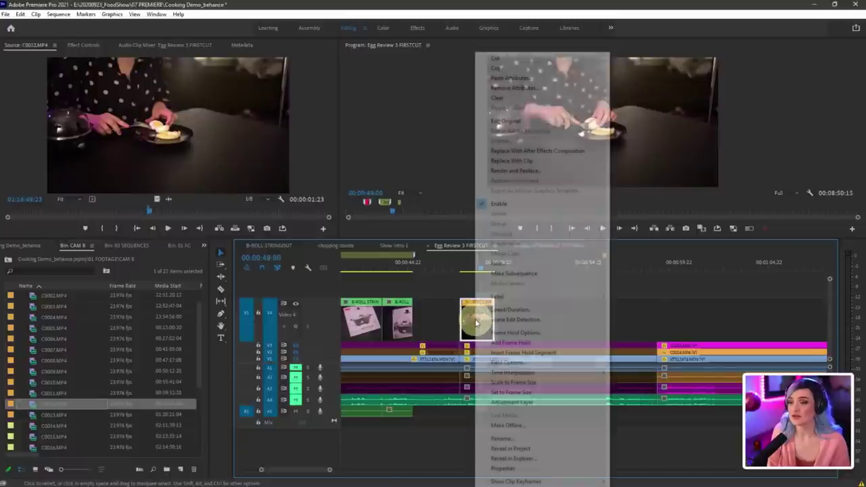
left_click(559, 311)
left_click(435, 217)
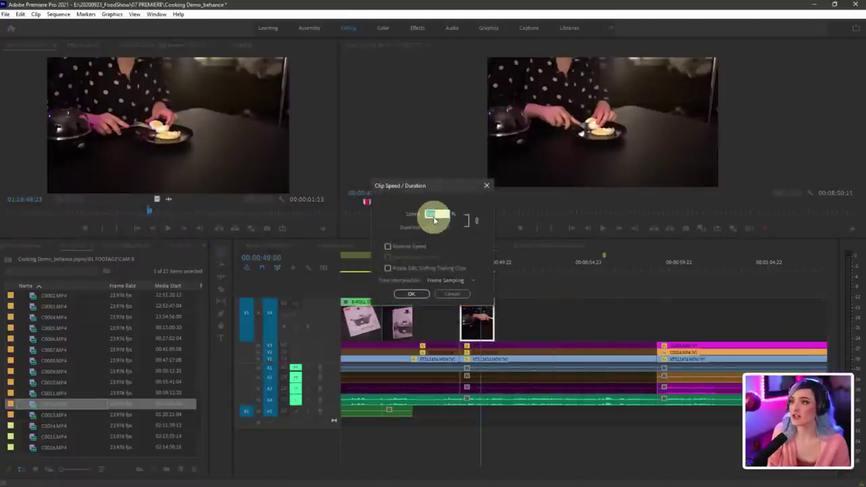
left_click(413, 293)
left_click_drag(475, 276, 465, 270)
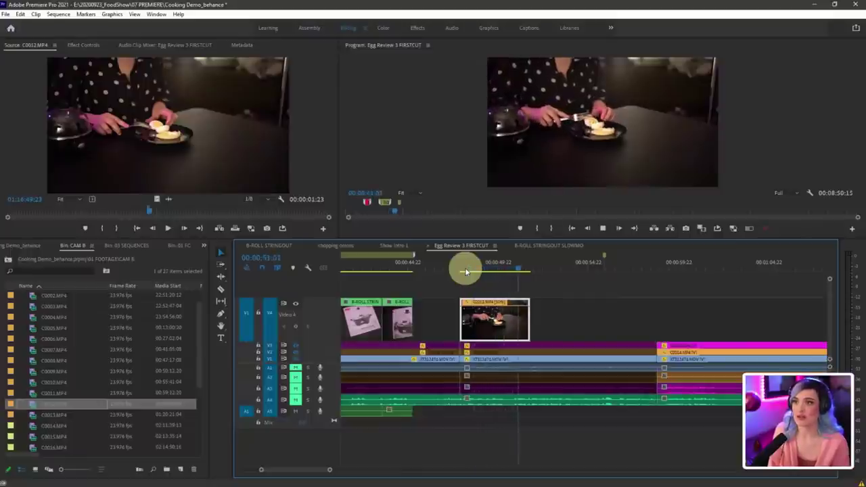
key("space")
Step: Magnify the Program monitor to 75%, make the monitor area taller and play the slowed C0012.MP4 clip
left_click(406, 195)
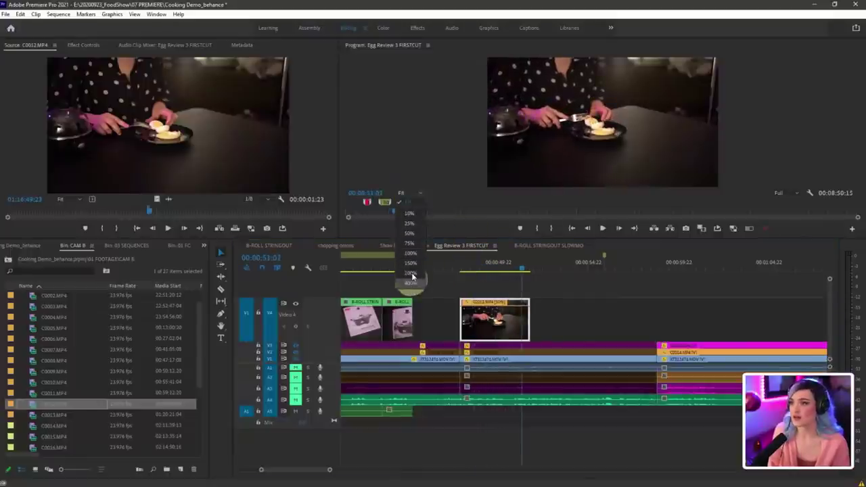
left_click(414, 276)
left_click(406, 194)
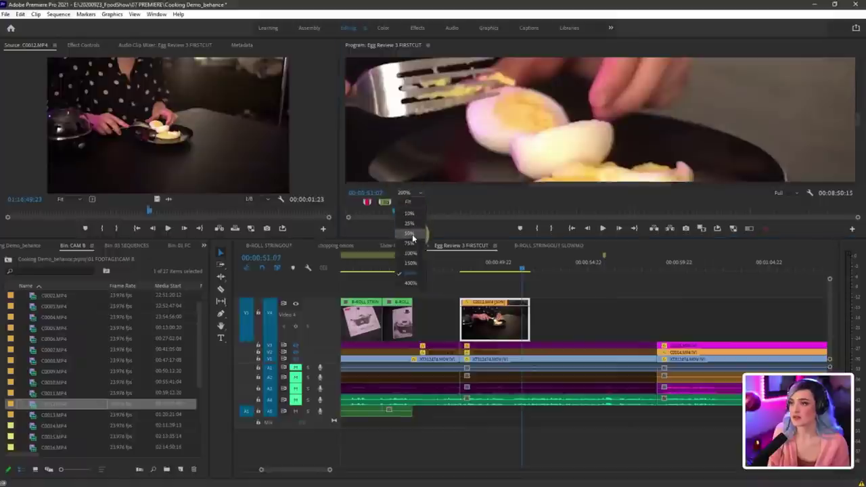
left_click(411, 239)
left_click_drag(410, 239, 404, 282)
left_click(464, 310)
key("space")
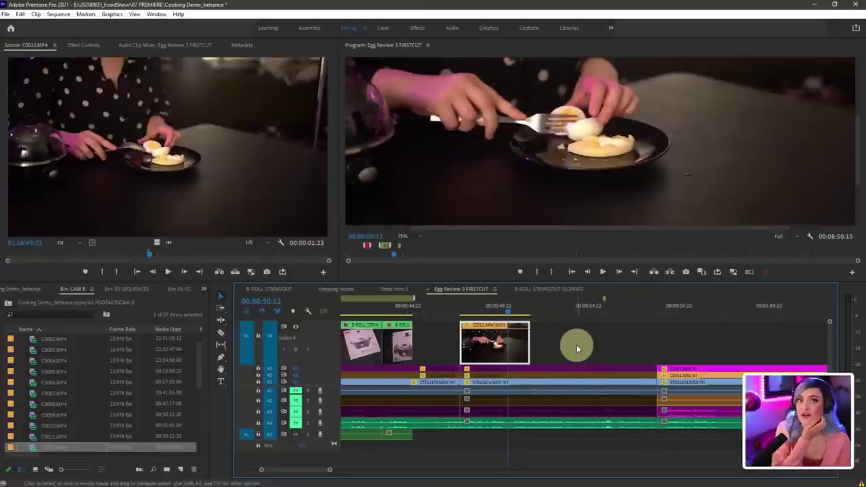
Step: Change the time interpolation of the C0012.MP4 clip to Optical Flow in its speed and duration settings
right_click(484, 343)
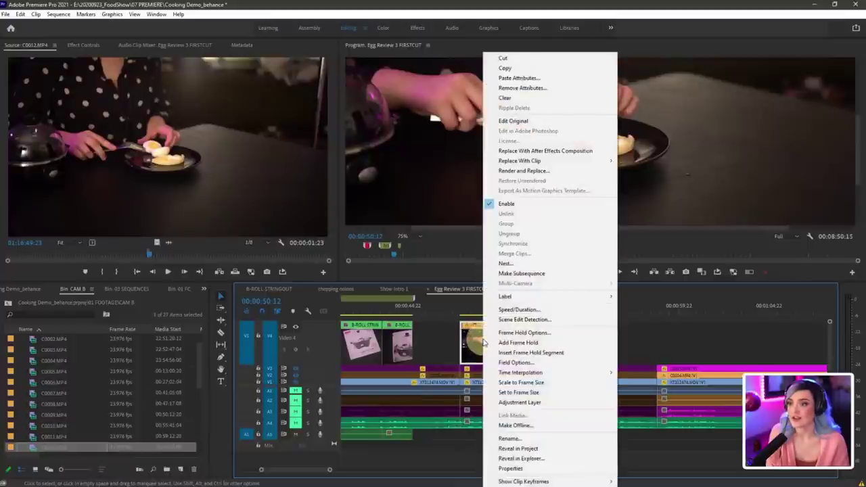
left_click(519, 310)
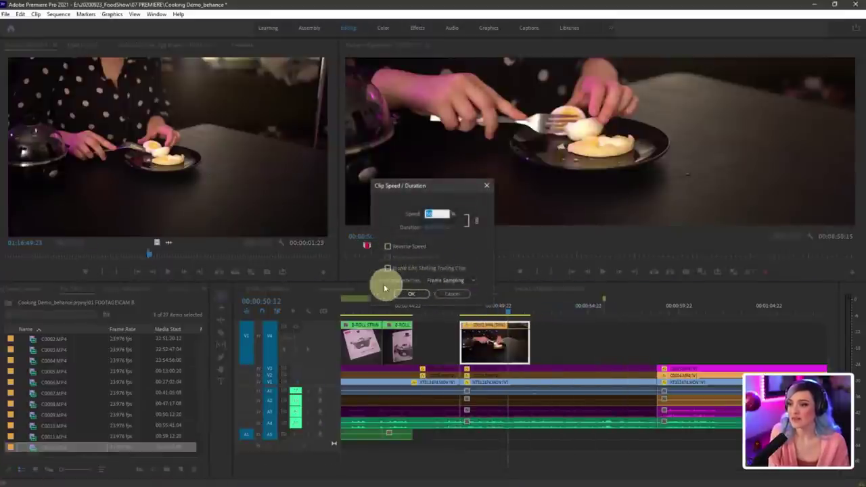
left_click(447, 280)
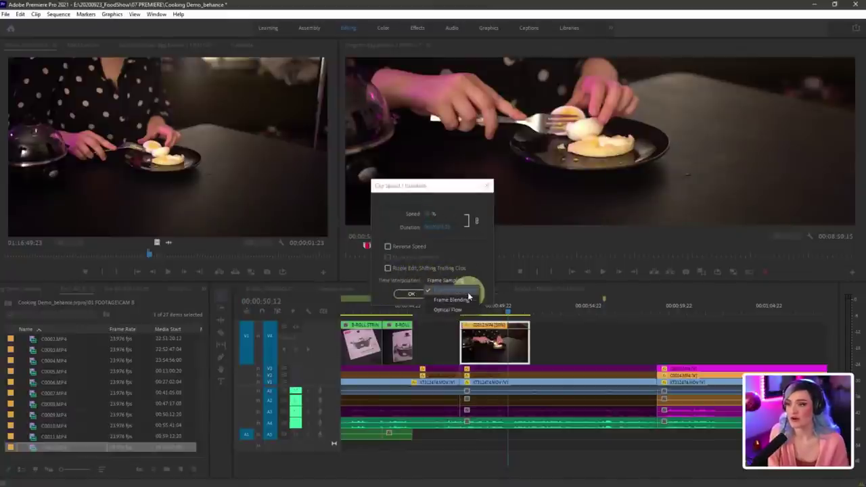
left_click(445, 309)
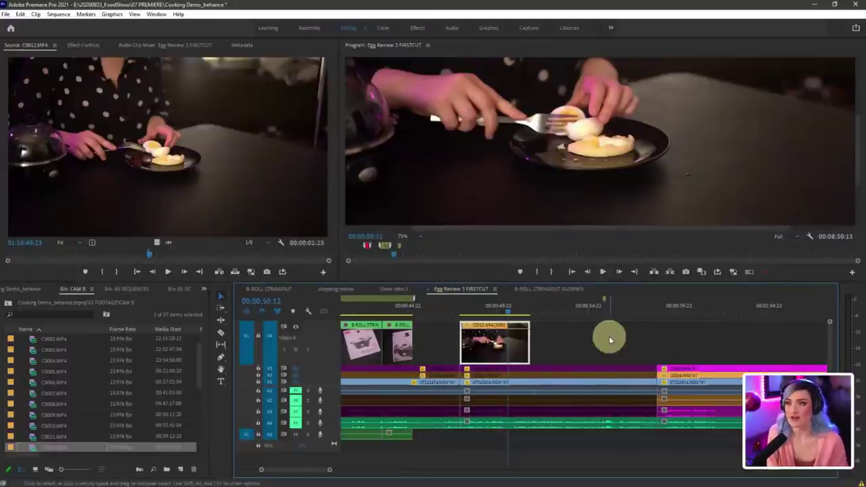
Step: Step forward six frames through the C0012.MP4 clip to inspect the interpolated motion of the fork and egg
key("Right")
key("Right")
key("Right")
key("Right")
key("Right")
key("Right")
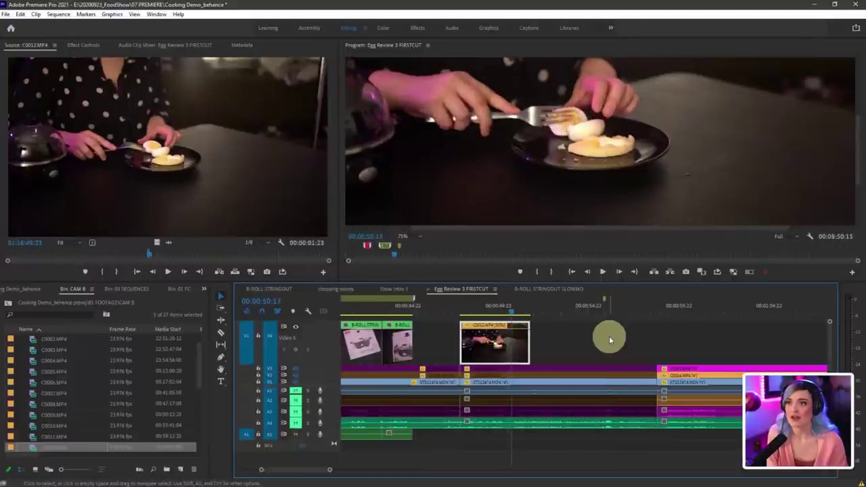
Step: Return the Program monitor zoom to Fit and replay the C0012.MP4 clip from near its start
left_click(419, 237)
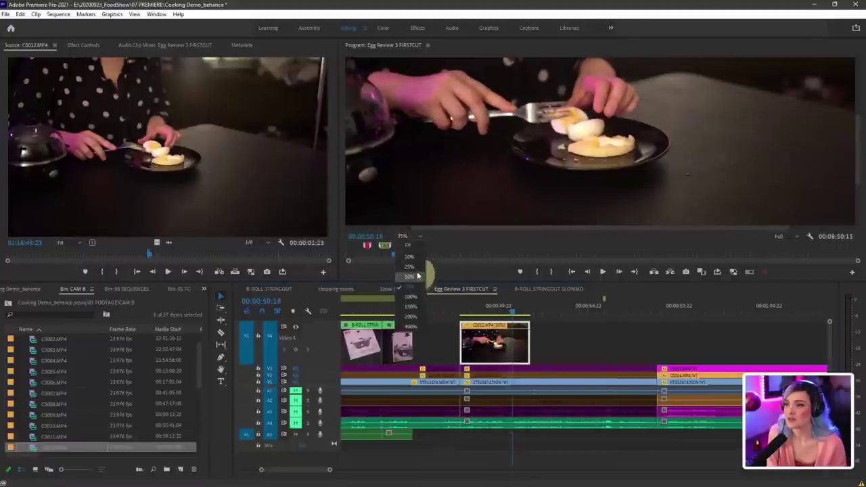
left_click(418, 267)
left_click(420, 236)
left_click(421, 248)
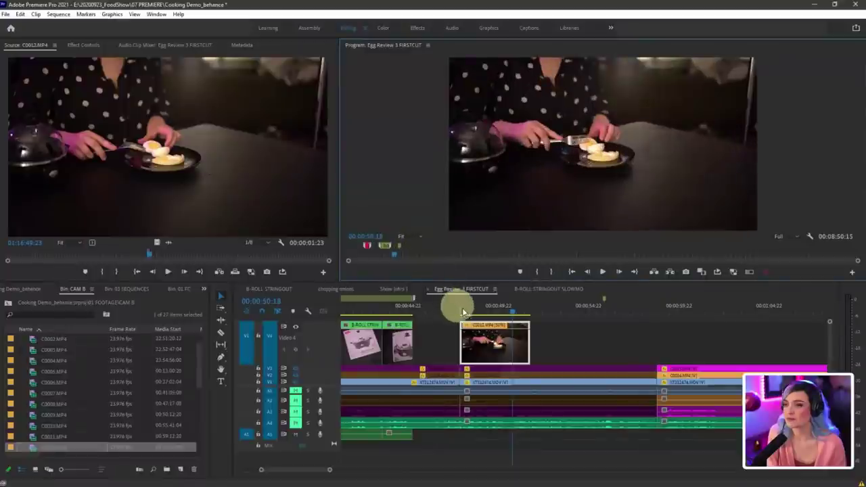
left_click(464, 306)
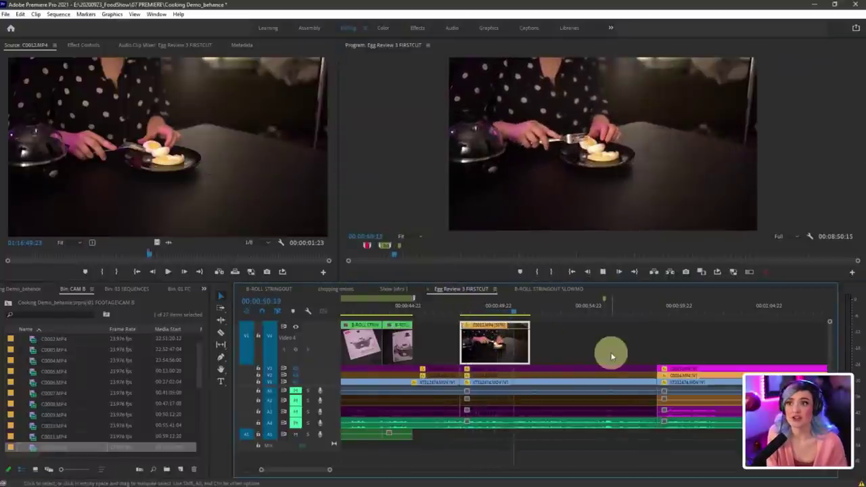
key("space")
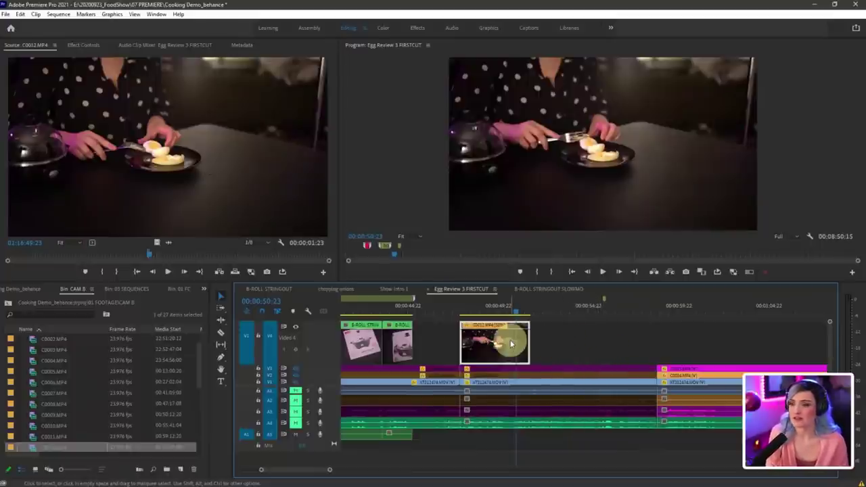
Step: Try a clip speed well below 50% on C0012.MP4 and undo the change
right_click(493, 343)
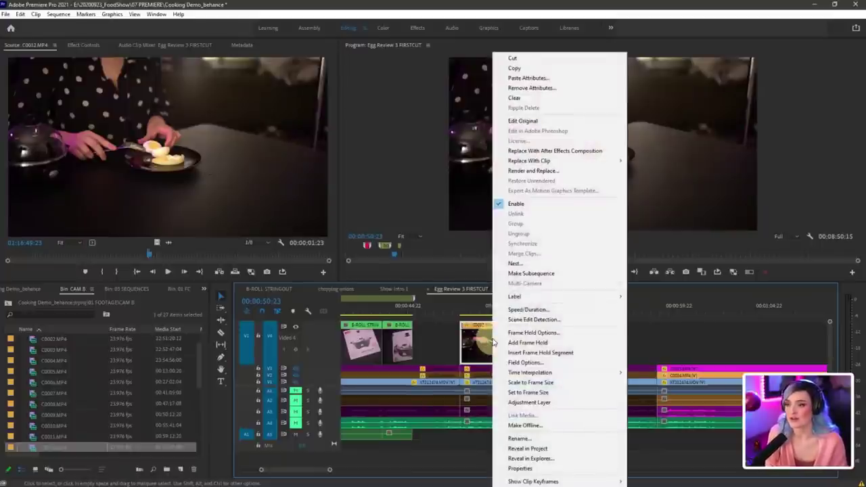
left_click(535, 309)
left_click(438, 211)
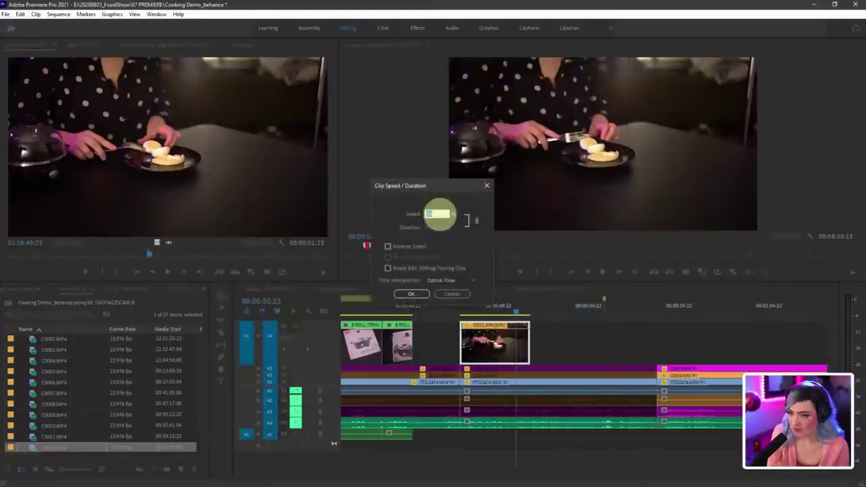
left_click(410, 294)
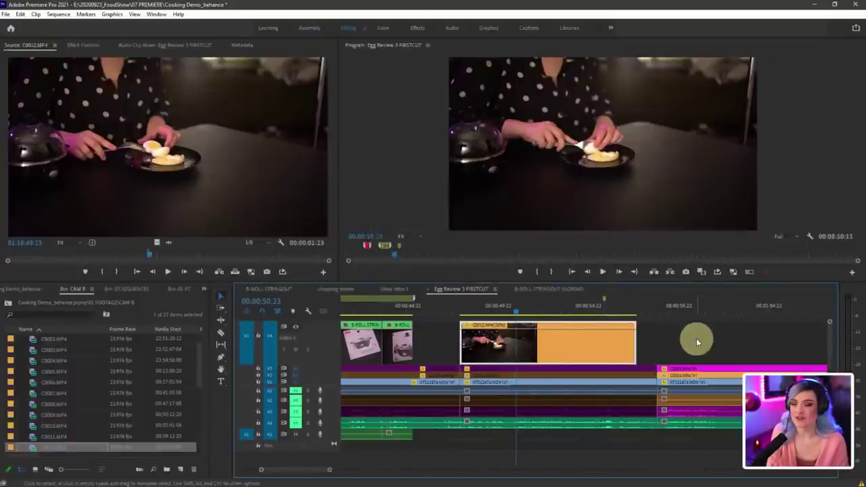
key("ctrl+z")
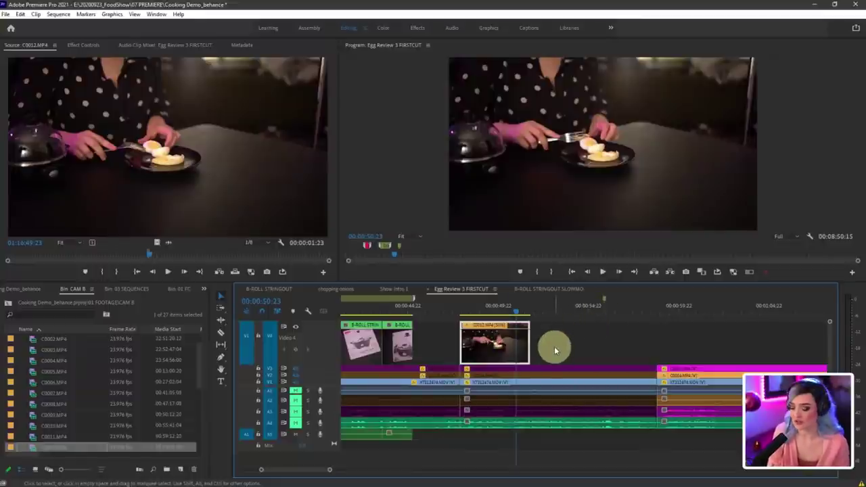
Step: Rate-stretch the end of the C0012.MP4 clip on V4 out to the next cut on the tracks below
key("r")
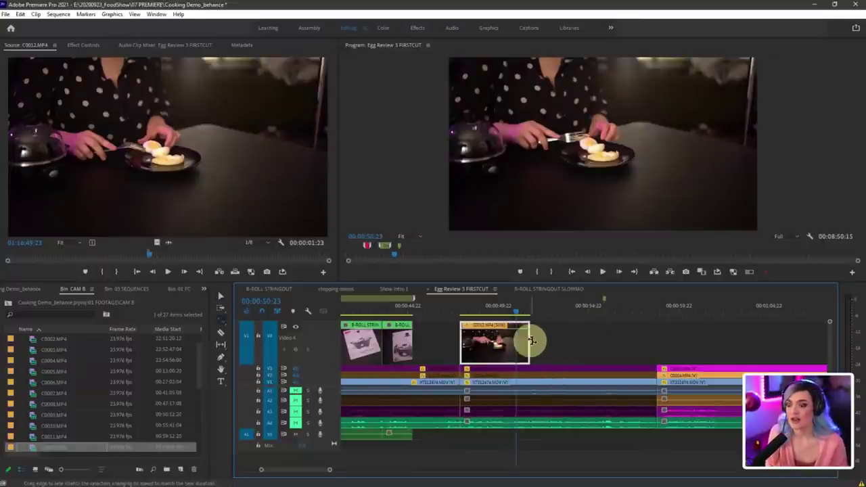
mouse_move(532, 341)
left_mouse_down()
mouse_move(690, 343)
mouse_move(529, 351)
left_mouse_up()
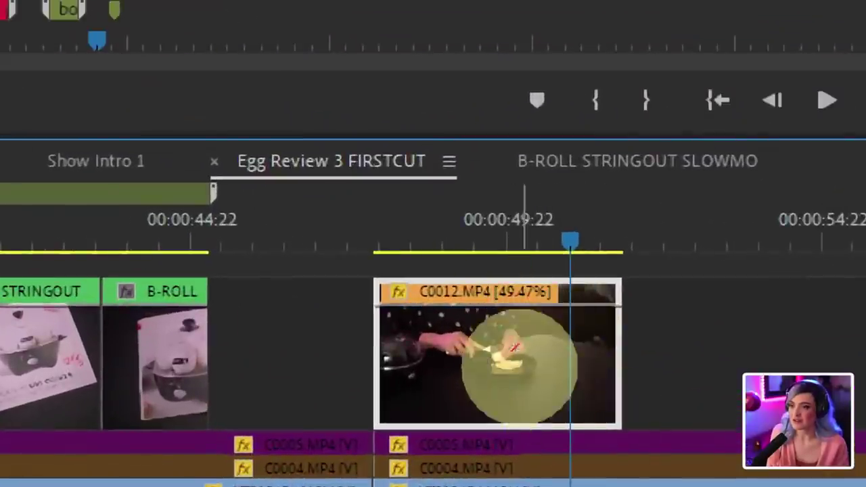
scroll(517, 349, "down", 5)
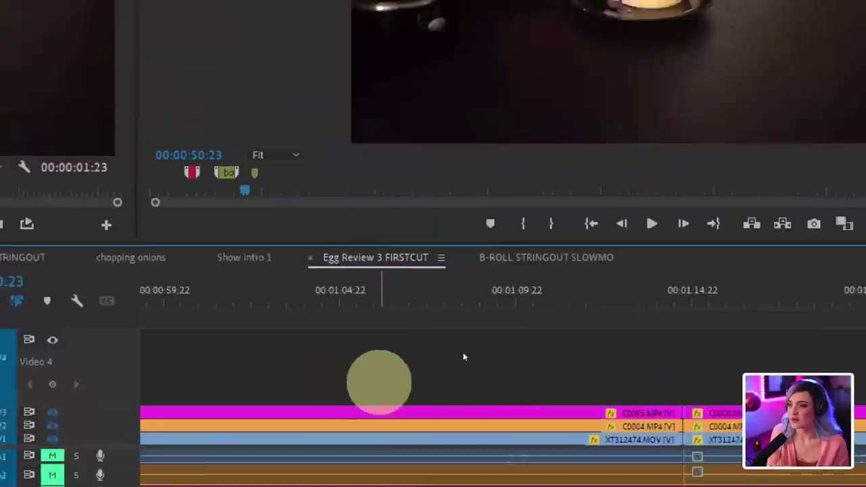
scroll(465, 358, "down", 2)
scroll(468, 359, "up", 5)
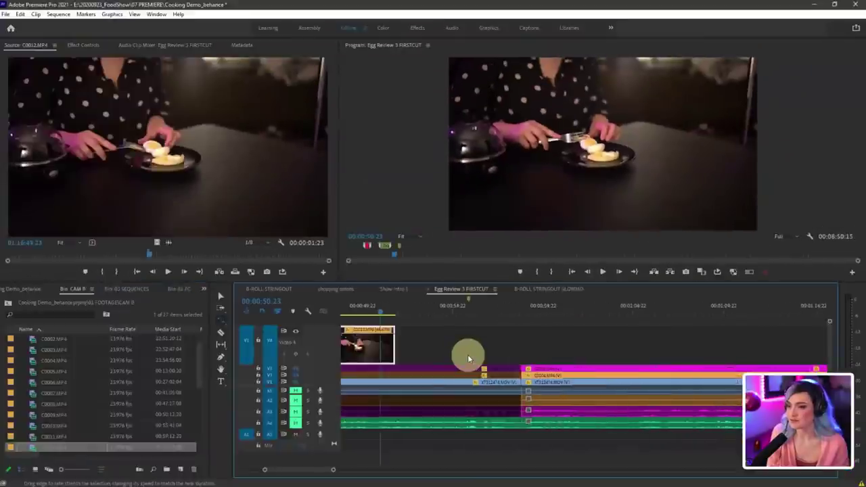
scroll(468, 355, "up", 4)
left_click_drag(581, 350, 707, 347)
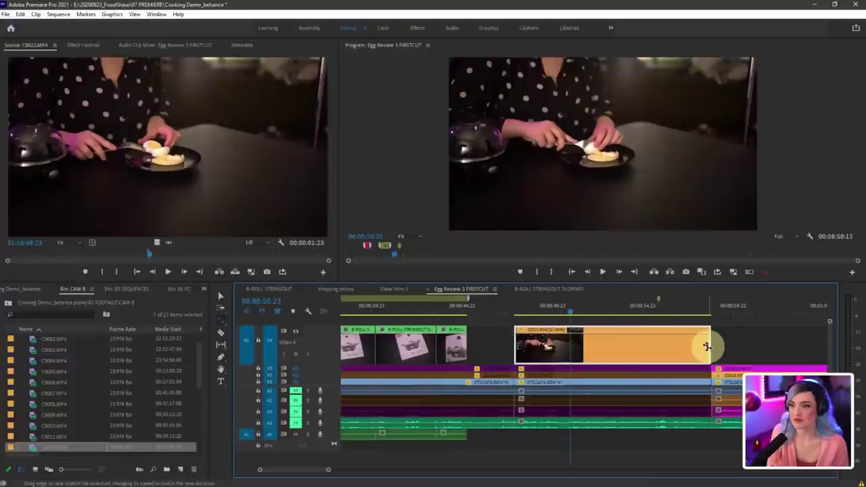
Step: Play the rate-stretched C0012.MP4 clip to check how the extreme slow motion looks
left_click(535, 311)
key("space")
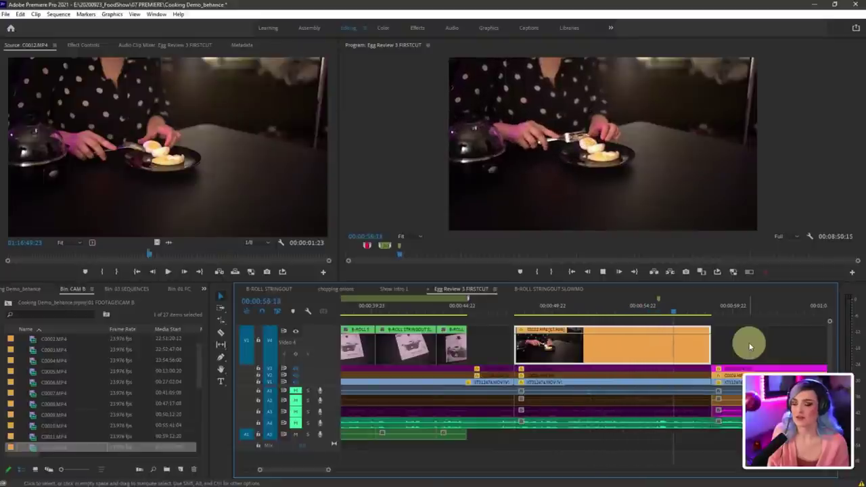
left_click(550, 313)
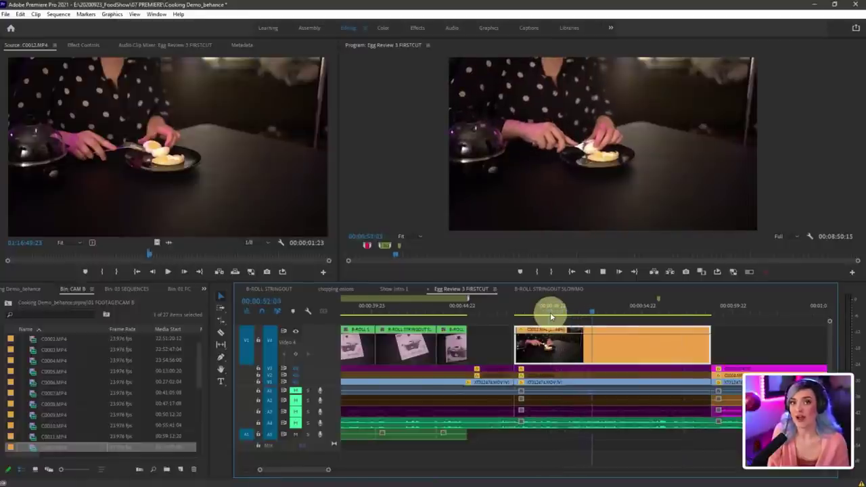
key("space")
Step: Look through the CAM B bin clips and open the fork-and-egg close-up C0025.MP4 in the Source Monitor
scroll(36, 406, "down", 5)
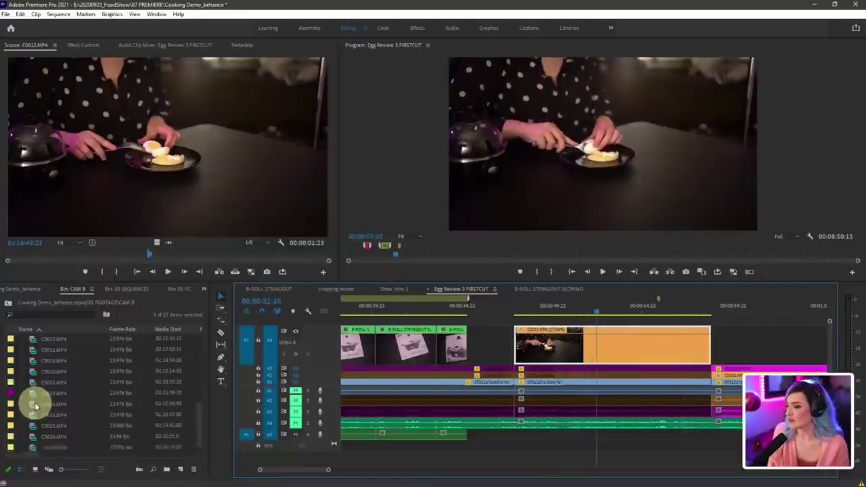
scroll(38, 399, "up", 3)
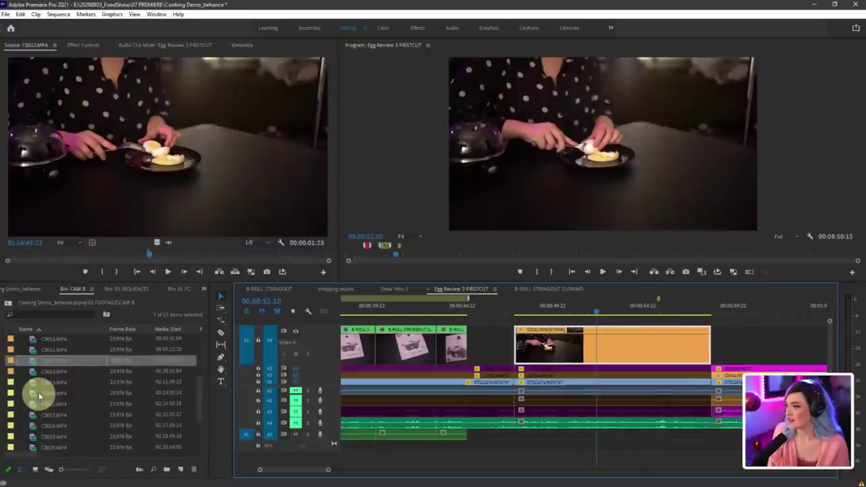
left_click(34, 383)
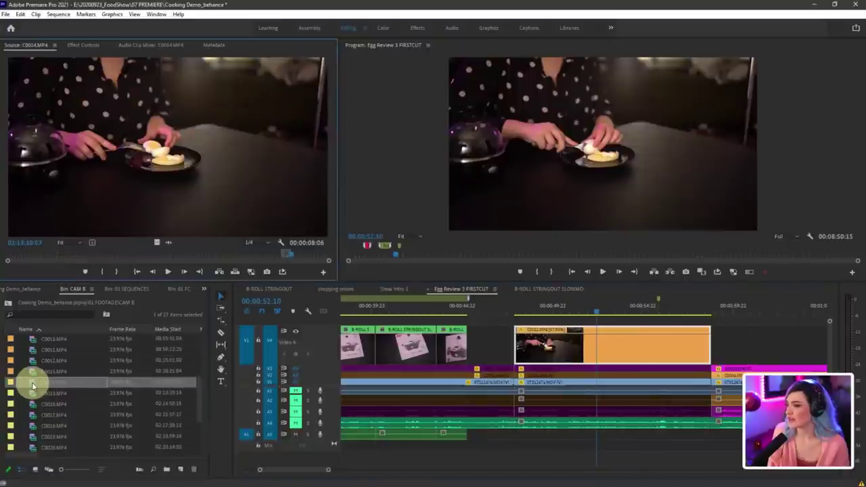
double_click(33, 383)
double_click(33, 426)
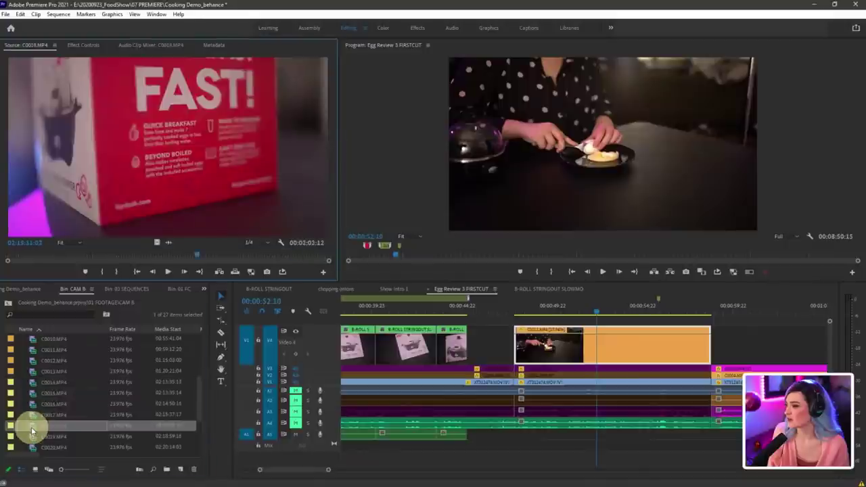
scroll(32, 428, "down", 5)
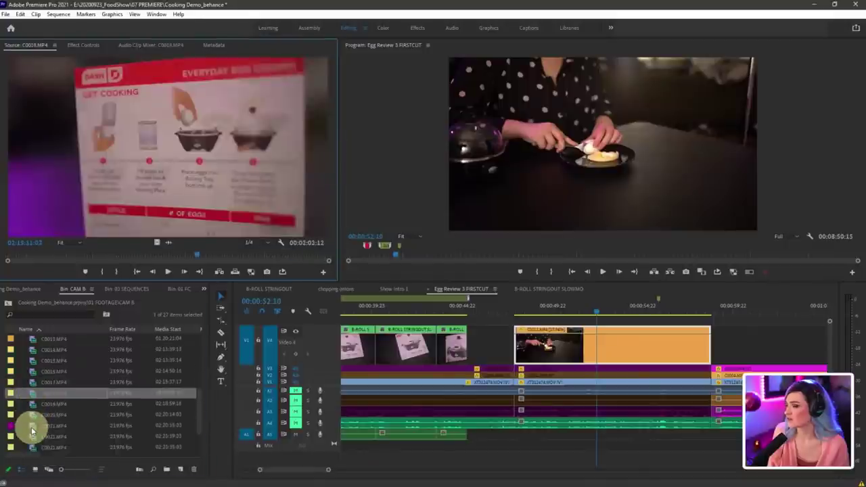
double_click(32, 427)
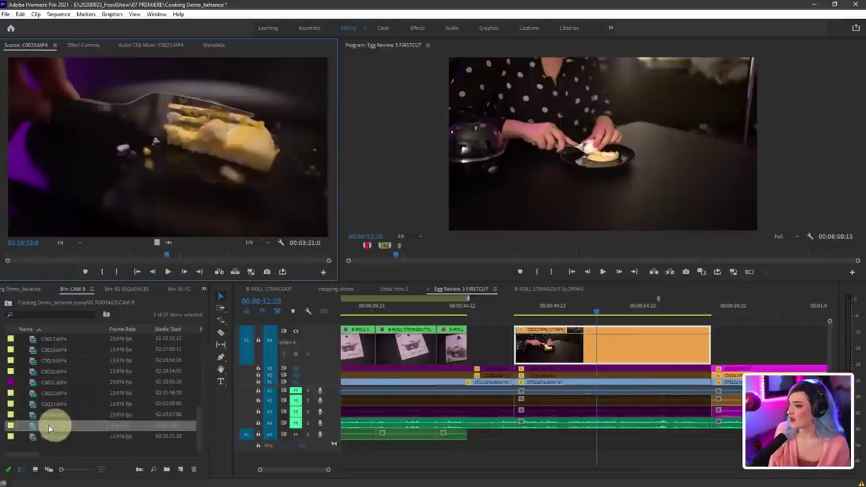
Step: Interpret the C0025.MP4 footage using the frame rate from its file
right_click(48, 425)
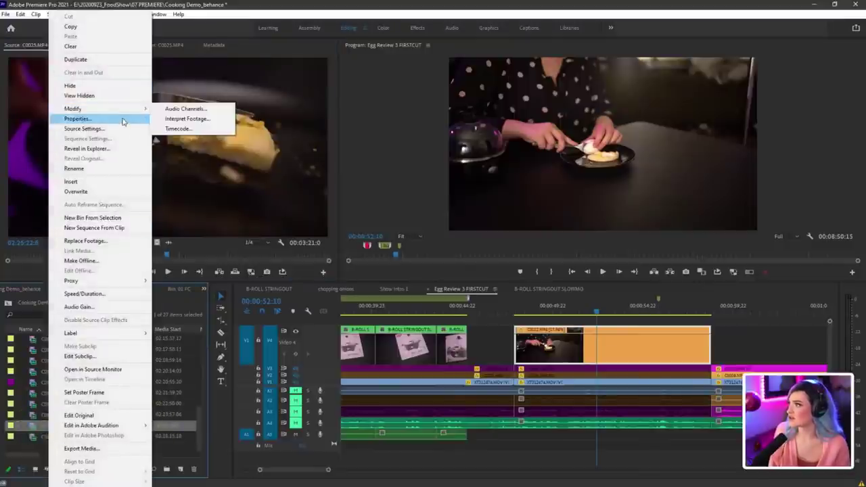
mouse_move(129, 111)
left_click(193, 117)
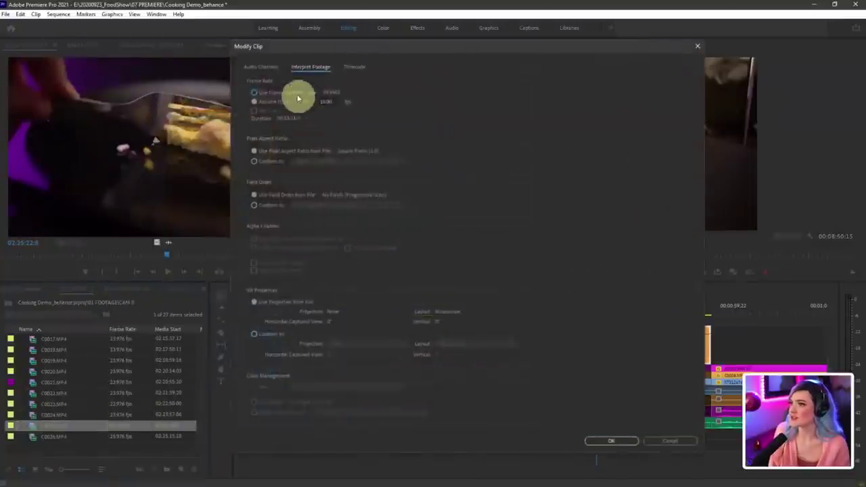
left_click(619, 442)
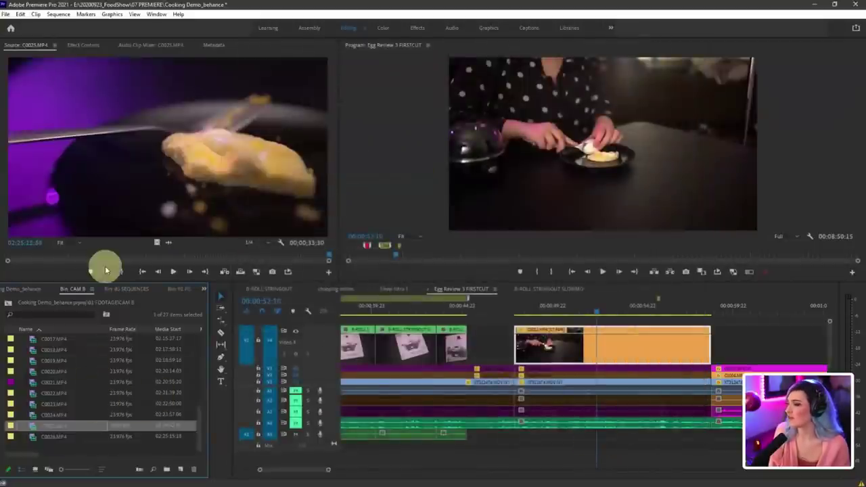
Step: Mark a range of about 1:39 in C0025.MP4 and place it on V4 directly after the C0012.MP4 clip
left_click_drag(256, 256, 721, 348)
key("i")
key("o")
scroll(609, 379, "down", 5)
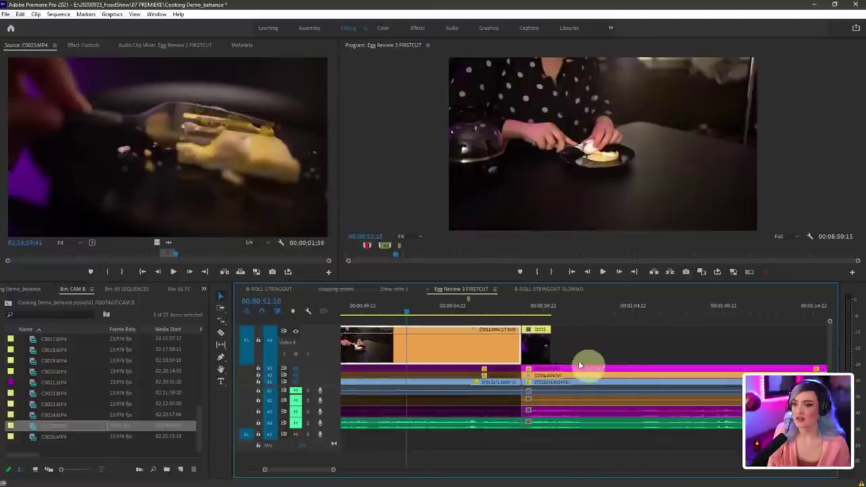
Step: Play the newly placed C0025.MP4 clip from near its start
left_click(527, 310)
key("space")
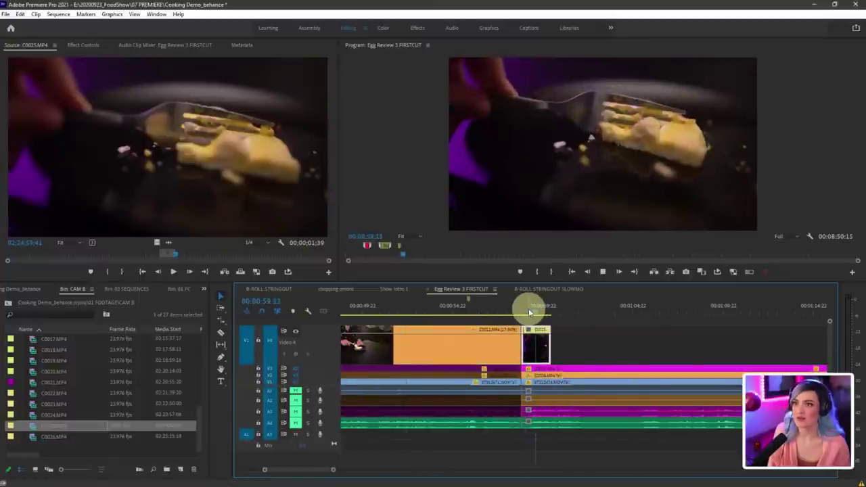
key("space")
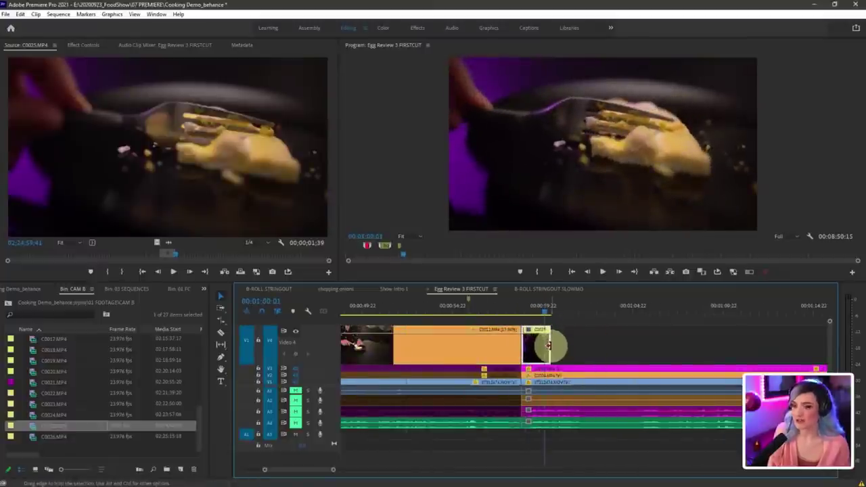
Step: Rate-stretch the end of C0025.MP4 to slow it to about 34.78% and play the clip back
left_click_drag(548, 345, 607, 345)
left_click(528, 311)
key("space")
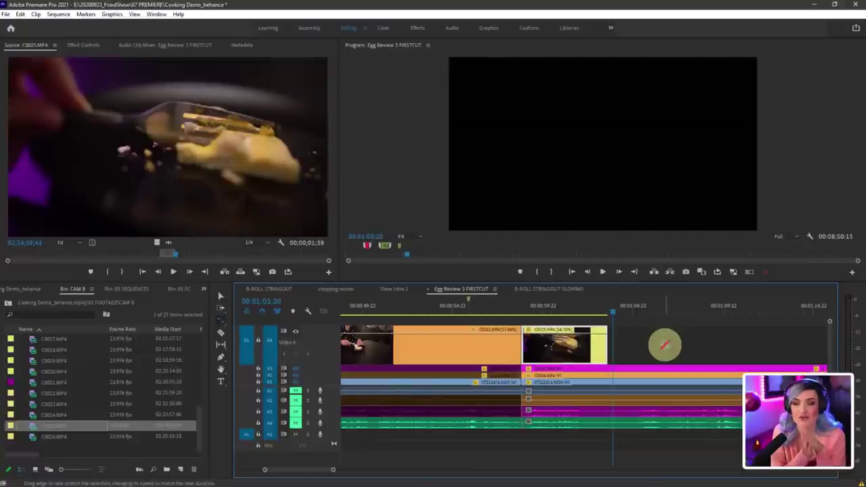
Step: Play and scrub through the rate-stretched C0012.MP4 clip to check its slow motion
left_click(374, 305)
key("space")
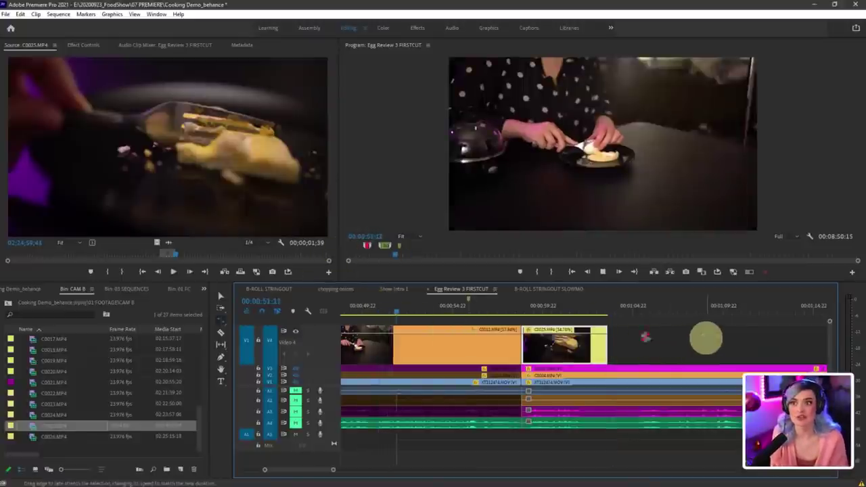
scroll(517, 331, "up", 3)
left_click(477, 313)
left_click_drag(477, 313, 572, 311)
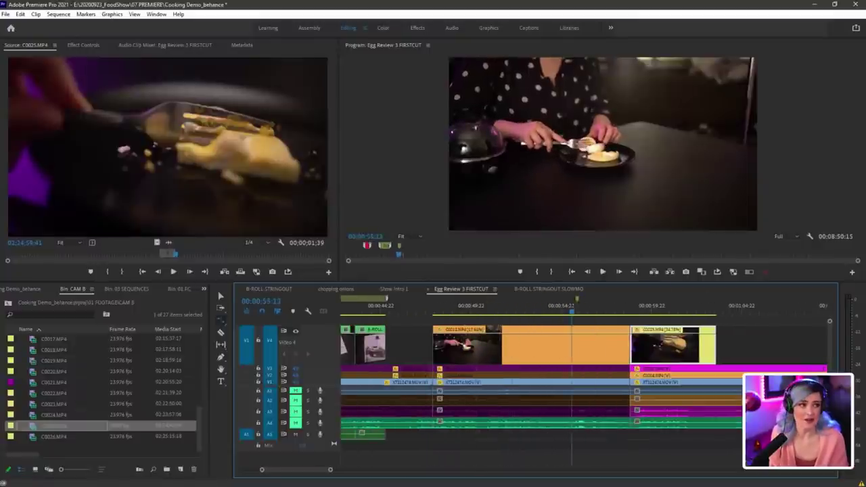
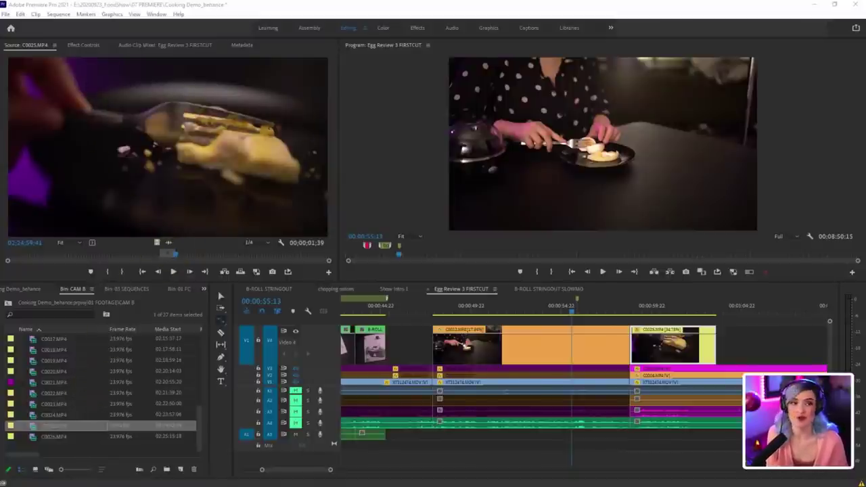
mouse_move(243, 61)
left_mouse_down()
mouse_move(62, 129)
mouse_move(162, 54)
left_mouse_up()
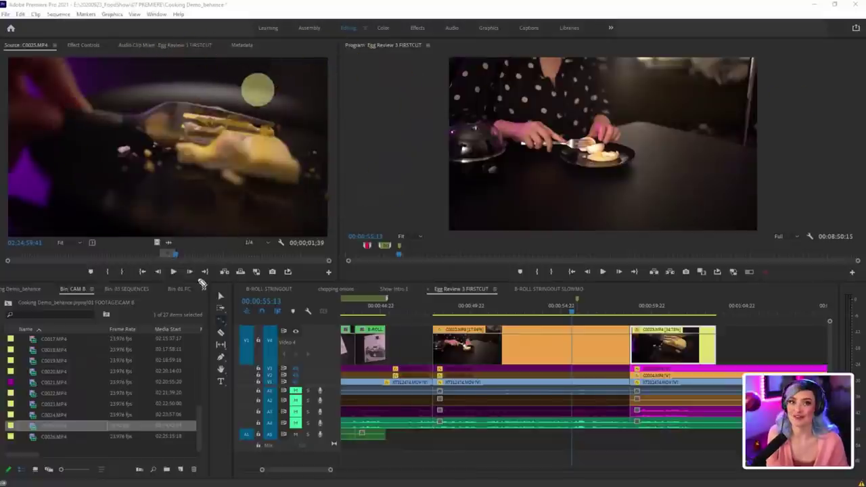
left_click_drag(165, 348, 74, 300)
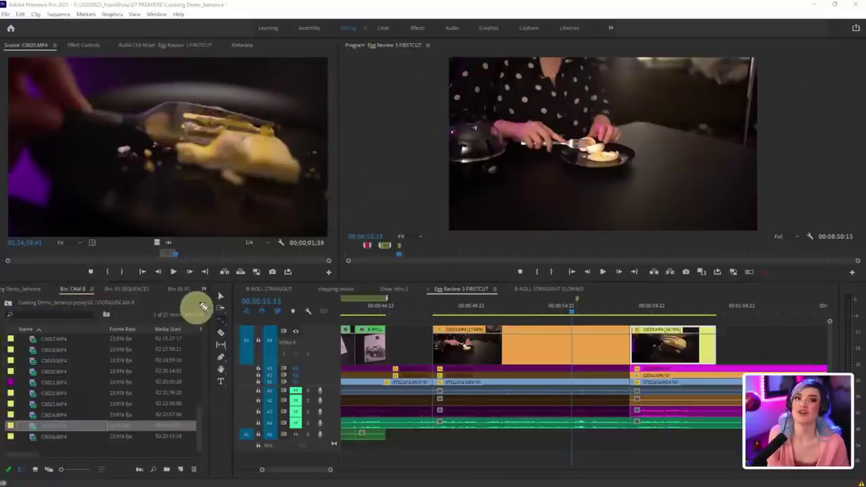
Step: Switch the CAM B bin to icon view, then enlarge the bin area and its thumbnails
left_click(38, 470)
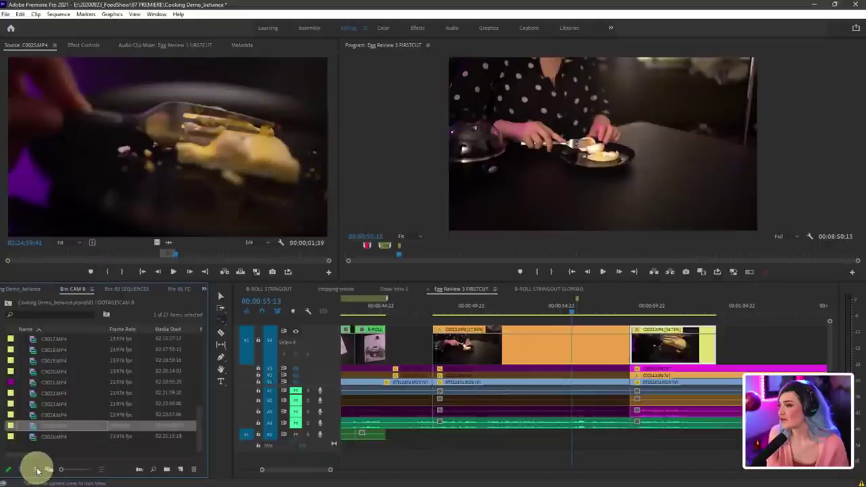
left_click(37, 470)
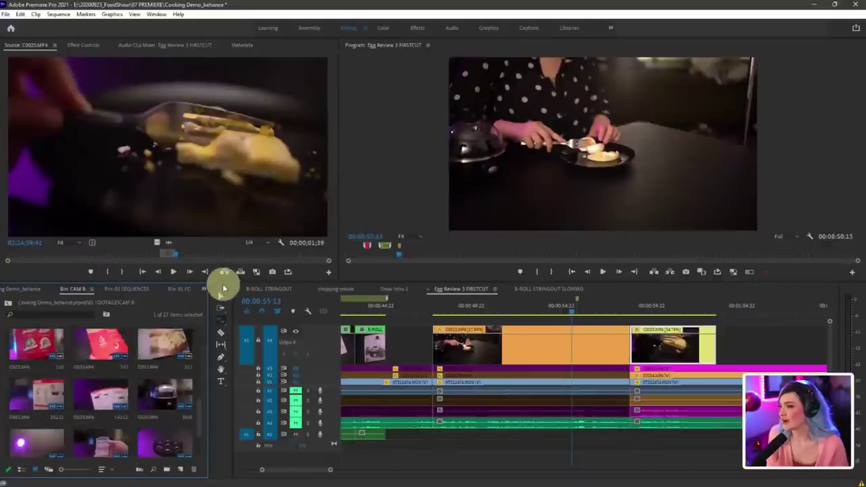
left_click_drag(225, 281, 232, 207)
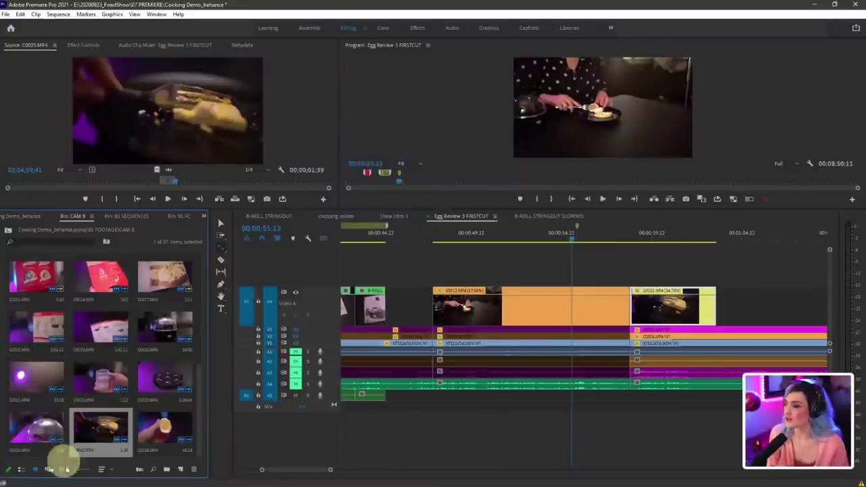
left_click_drag(61, 469, 86, 471)
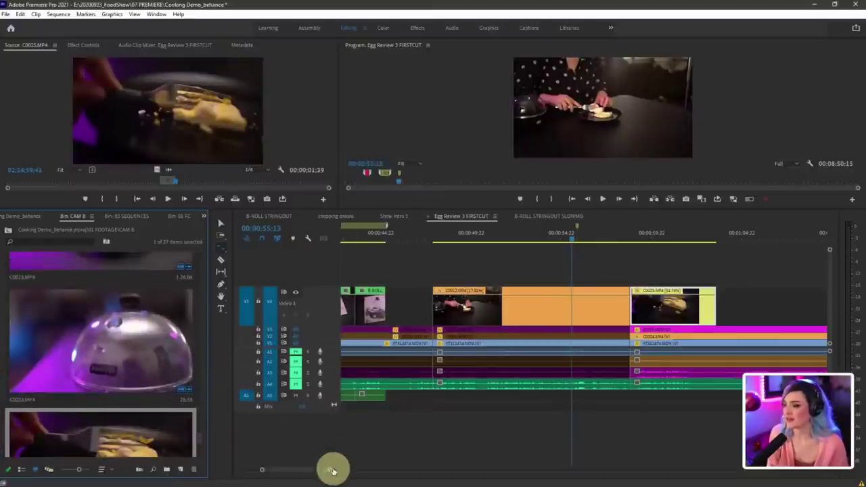
Step: Open the egg-cooker lid shot C0024.MP4 in the Source Monitor and mark a range of about 12:15
left_click_drag(330, 470, 369, 469)
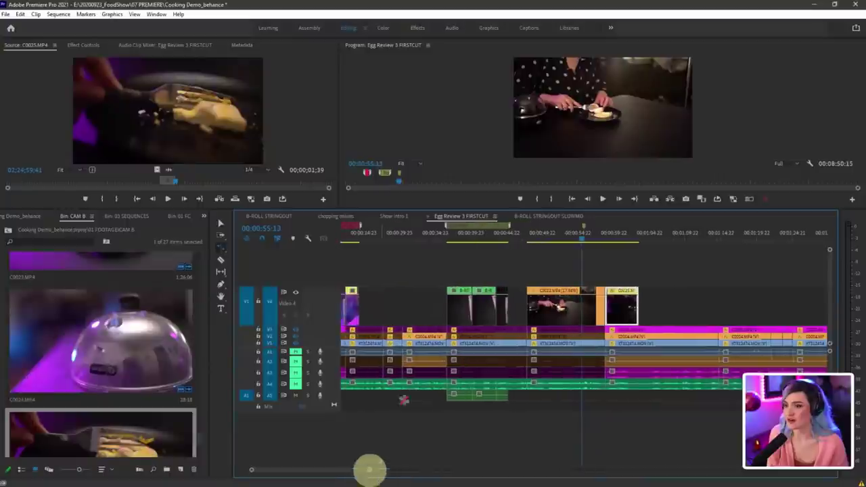
scroll(417, 398, "down", 4)
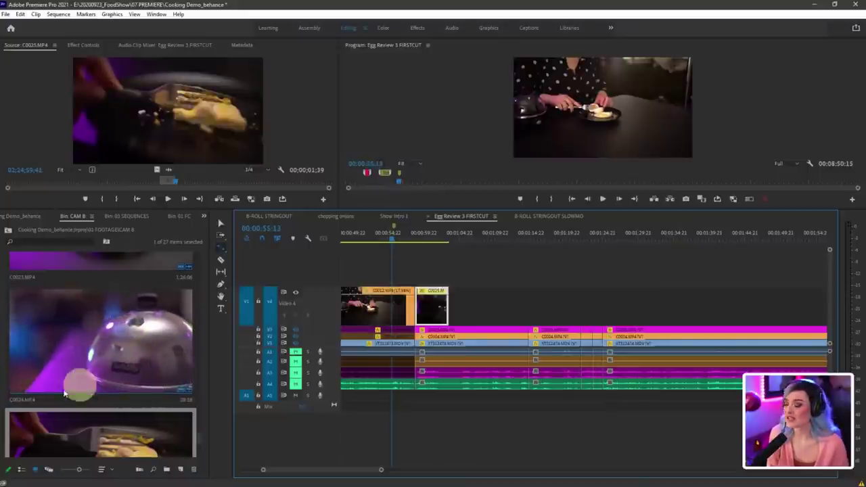
left_click(90, 428)
double_click(119, 321)
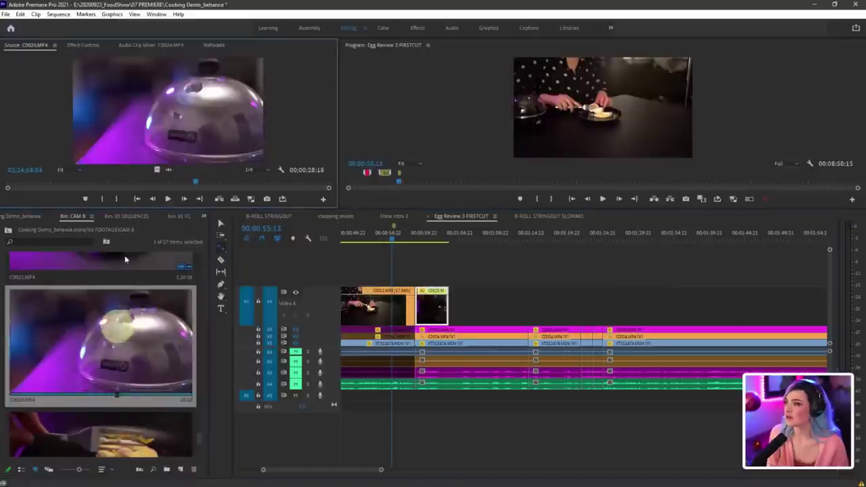
left_click_drag(66, 184, 237, 182)
key("i")
key("o")
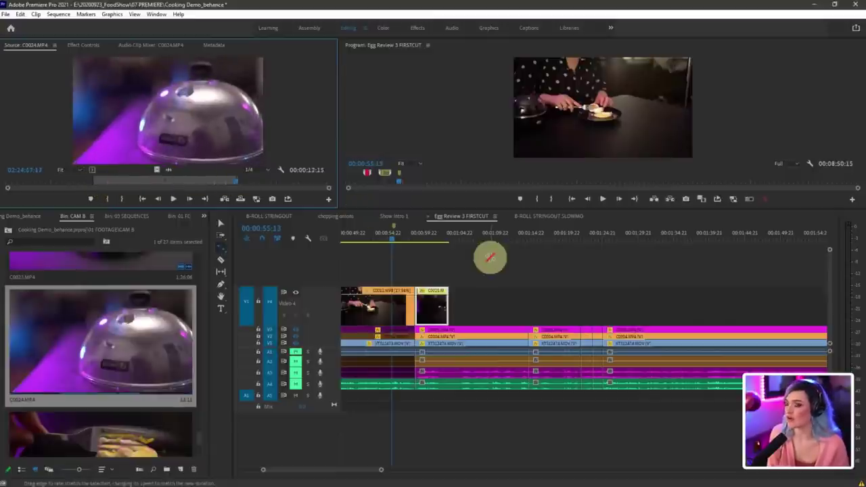
Step: Try an insert edit of C0024.MP4 directly after C0025.MP4 on V4 and undo it
left_click(472, 237)
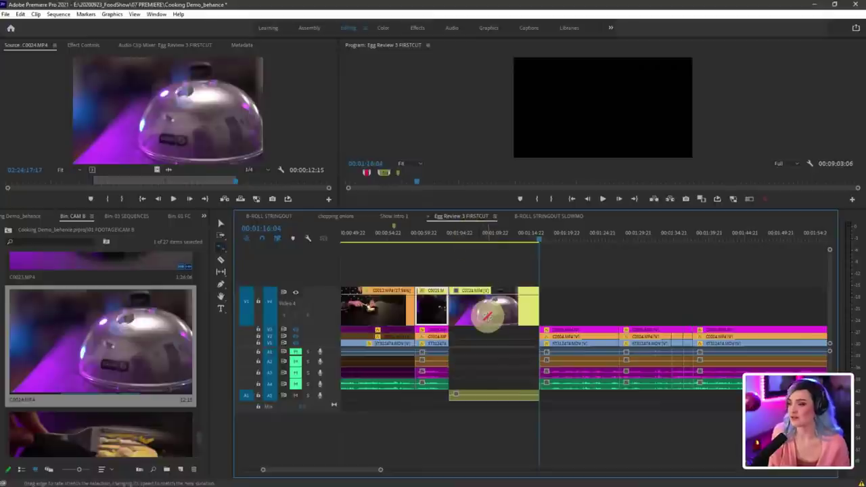
key("ctrl+z")
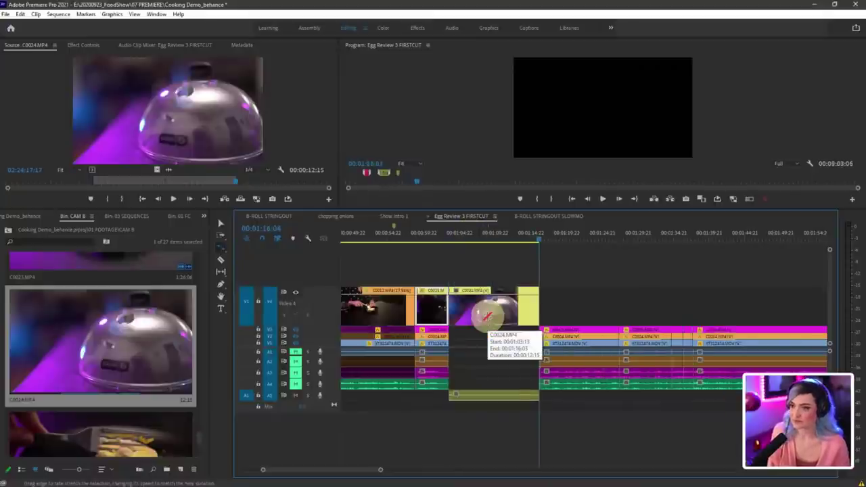
key("ctrl+z")
Step: Overwrite C0024.MP4 onto V4 directly after C0025.MP4, then remove the placed clip and its audio
key(".")
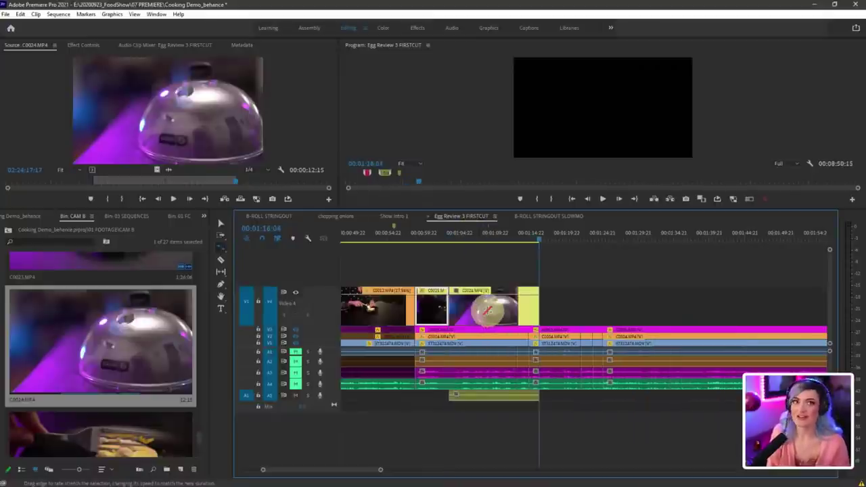
key("v")
left_click(489, 308)
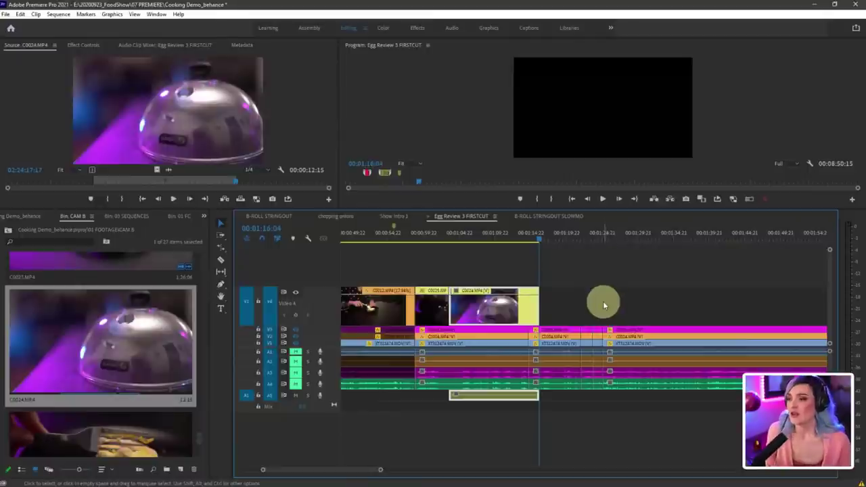
key("Delete")
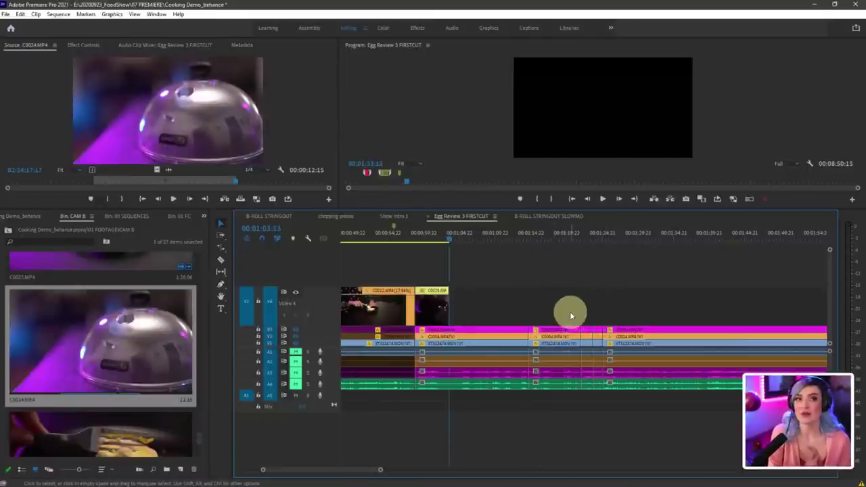
Step: Open the B-ROLL STRINGOUT SLOWMO sequence and park the playhead at the end of its last clip
left_click(559, 220)
left_click(683, 234)
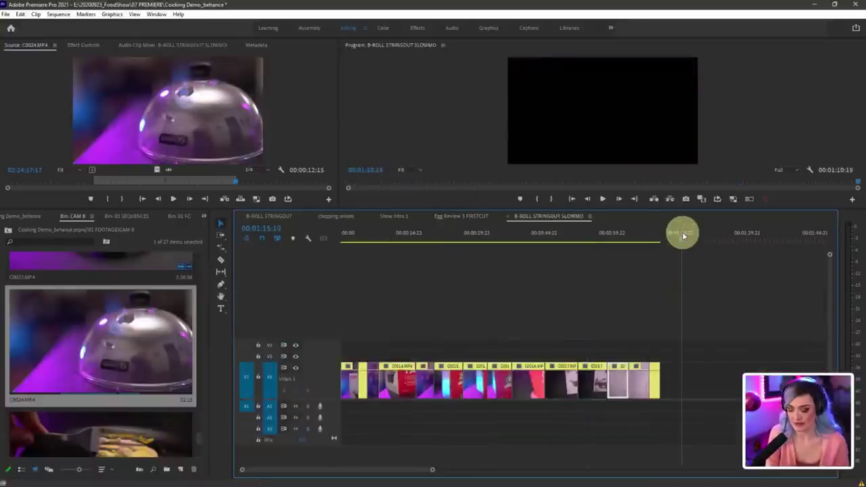
key("Up")
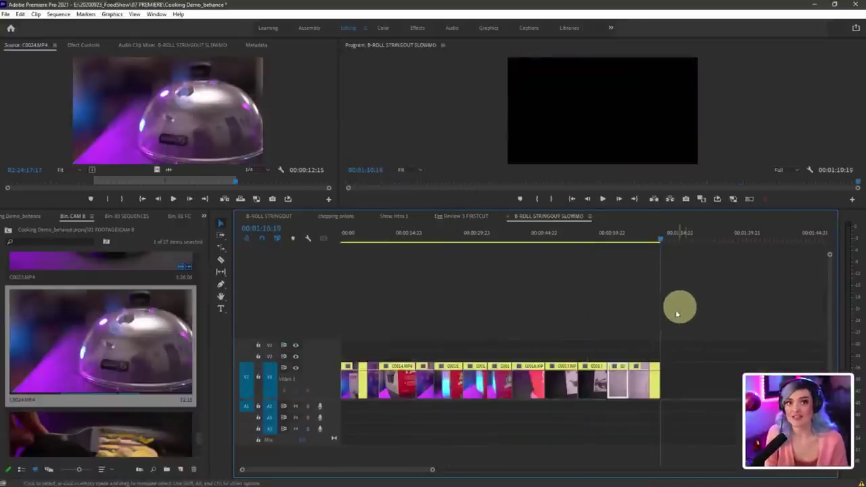
scroll(673, 308, "down", 3)
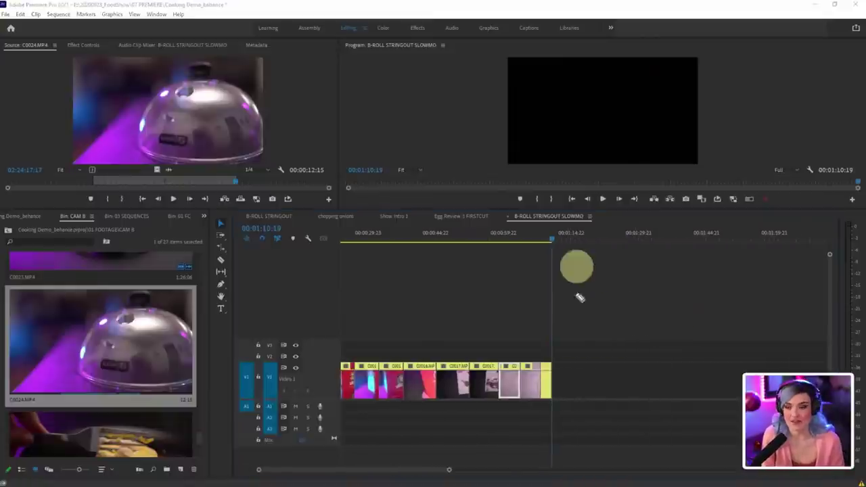
left_click_drag(548, 316, 552, 464)
mouse_move(449, 293)
left_mouse_down()
mouse_move(418, 325)
mouse_move(411, 367)
mouse_move(425, 356)
left_mouse_up()
key("Escape")
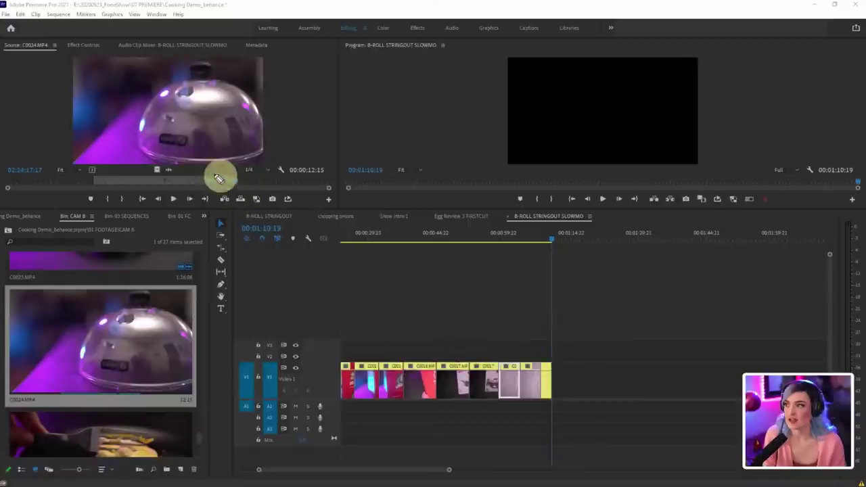
mouse_move(193, 171)
left_mouse_down()
mouse_move(408, 218)
mouse_move(518, 344)
mouse_move(542, 353)
left_mouse_up()
left_click_drag(512, 298, 554, 365)
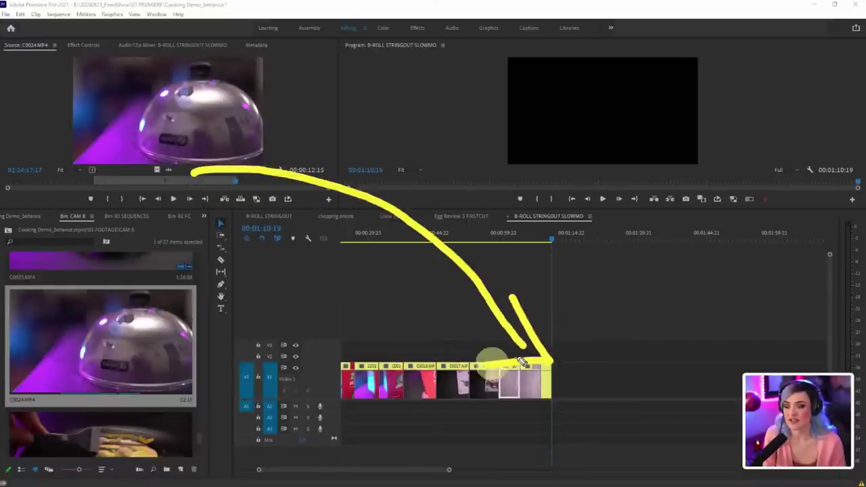
key("Escape")
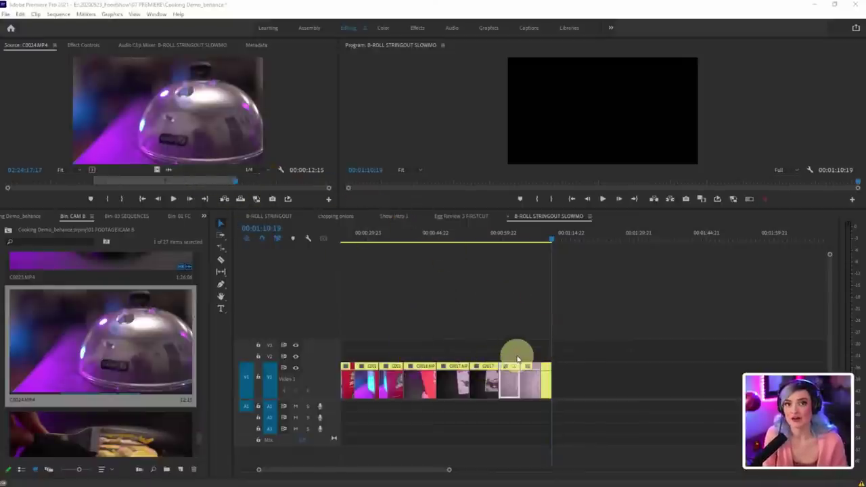
Step: Try overwriting C0024.MP4 repeatedly, back to back, at the end of the slow-motion stringout, then delete all the added copies
left_click(666, 330)
key("period")
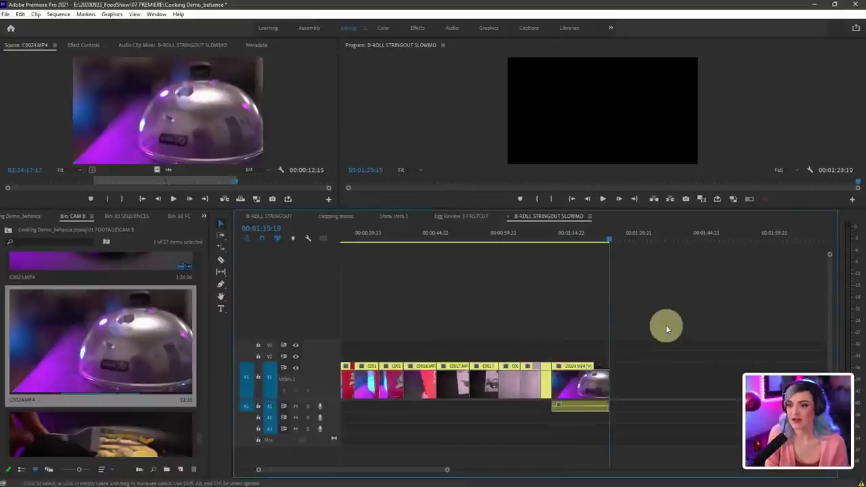
key("period")
key("period")
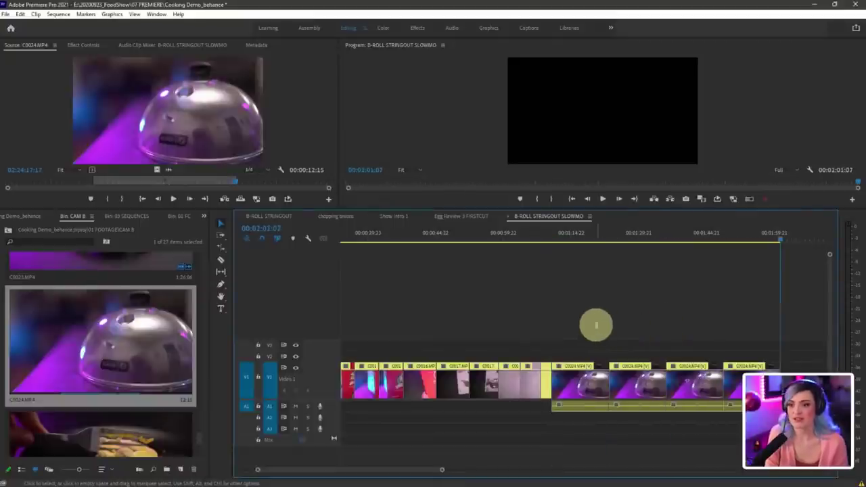
left_click_drag(595, 323, 731, 402)
key("Delete")
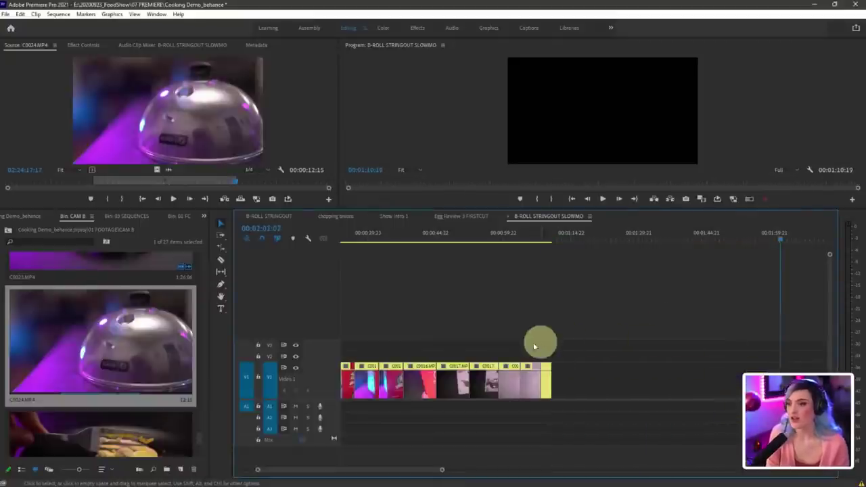
key("ctrl+2")
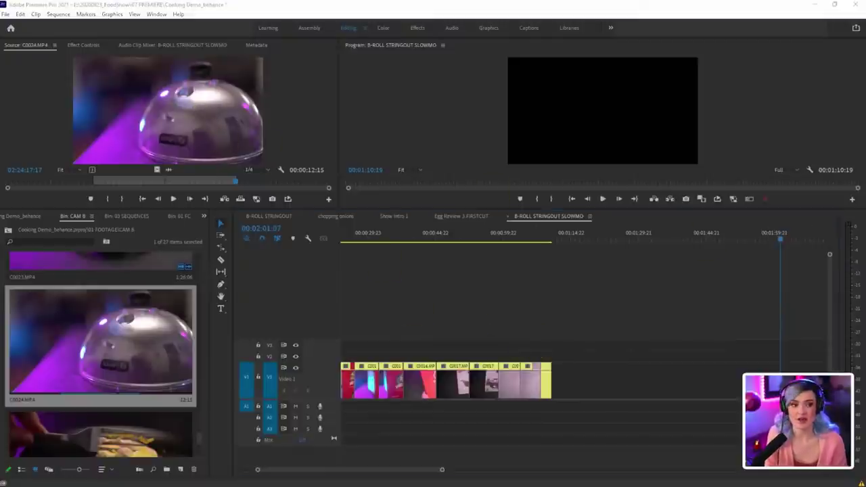
mouse_move(182, 81)
left_mouse_down()
mouse_move(235, 86)
mouse_move(178, 73)
left_mouse_up()
mouse_move(247, 140)
left_mouse_down()
mouse_move(414, 199)
mouse_move(429, 344)
mouse_move(410, 329)
mouse_move(449, 332)
left_mouse_up()
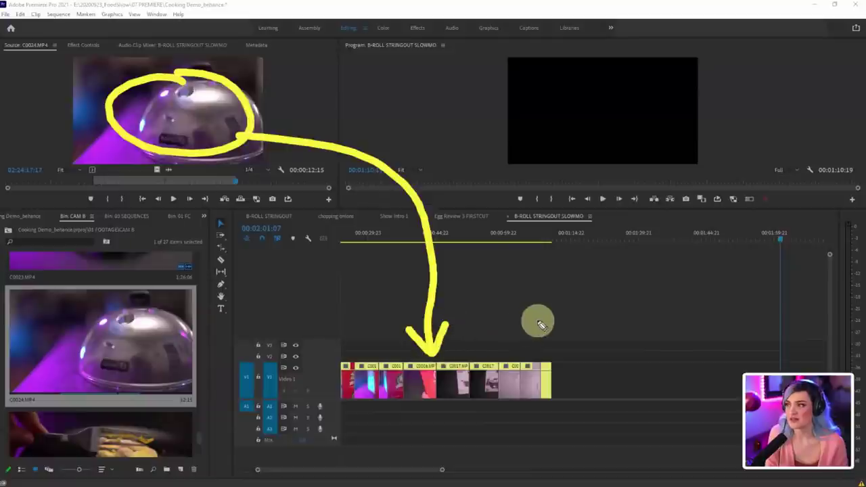
key("Escape")
Step: Try overwriting C0024.MP4 at the cut before the first C0017.MP4 clip, then replace it with an insert edit at the same point
left_click(456, 240)
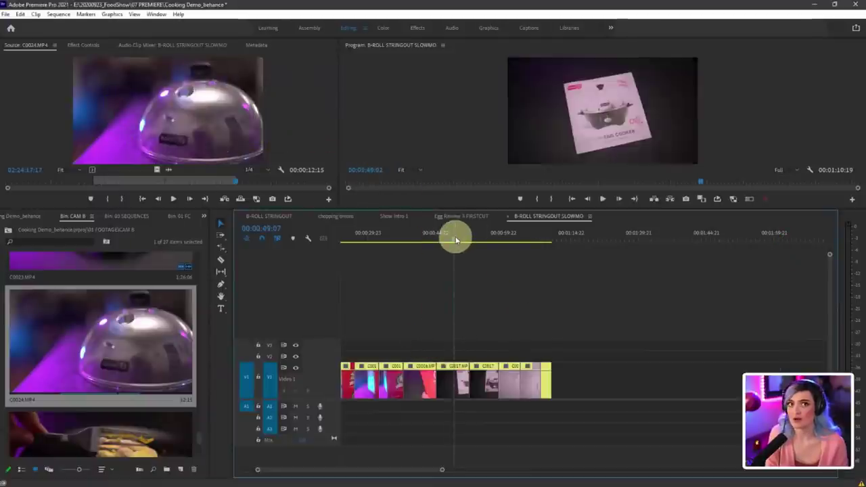
key("Up")
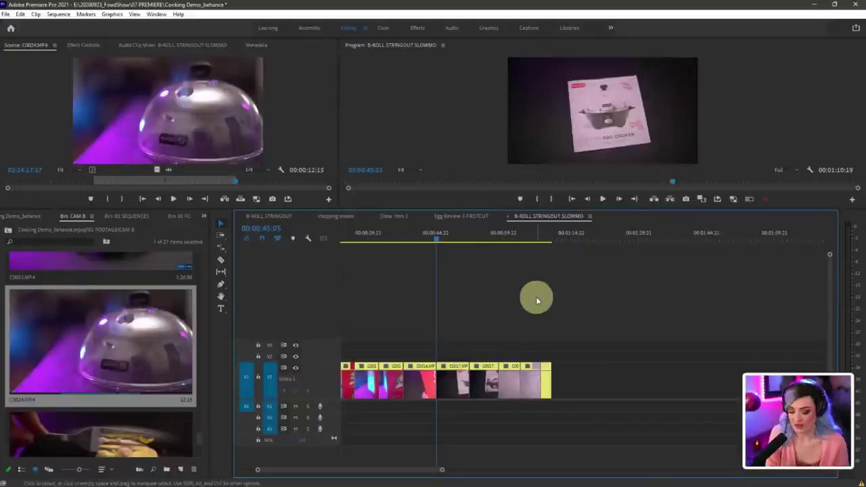
key("period")
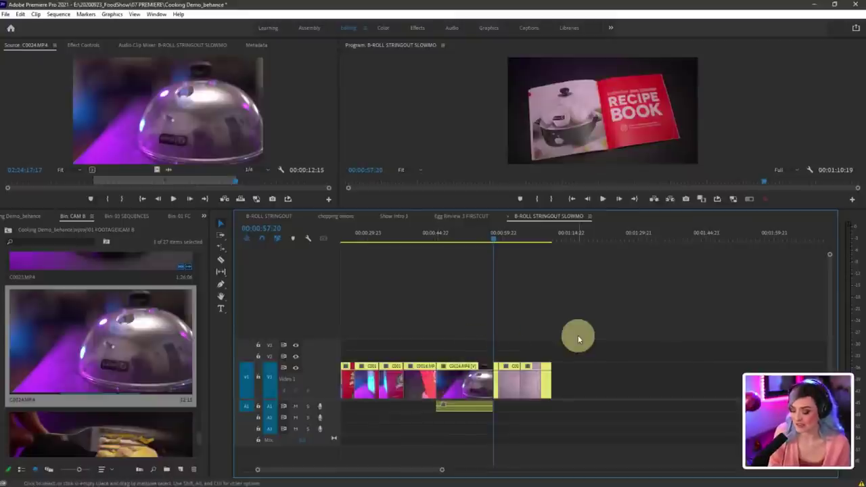
key("ctrl+z")
key("ctrl+shift+z")
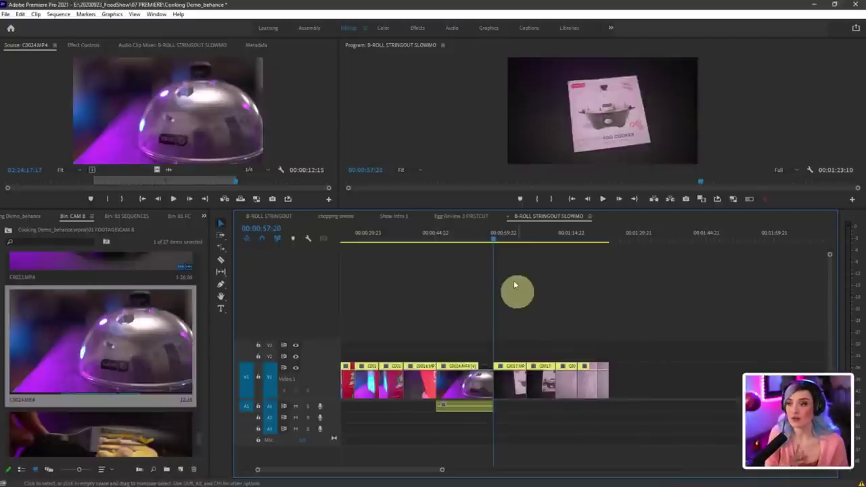
Step: Switch back to the Egg Review 3 FIRSTCUT sequence with the playhead at the end of C0025.MP4
left_click(477, 217)
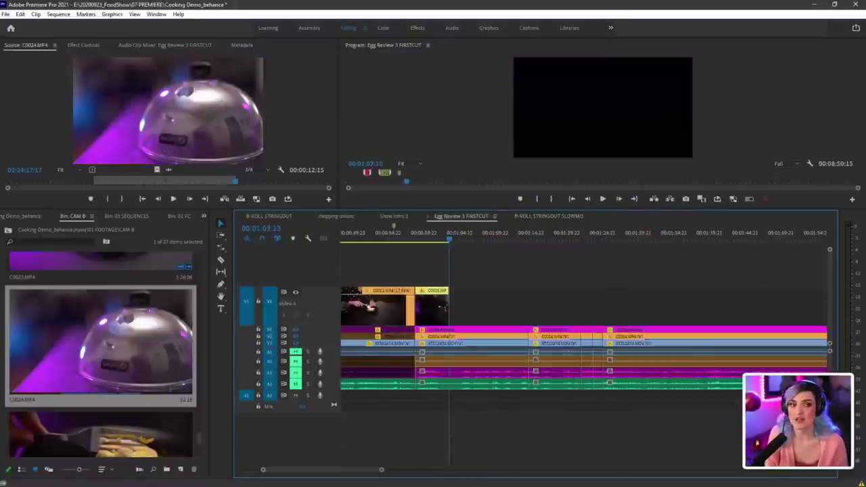
mouse_move(263, 95)
left_mouse_down()
mouse_move(140, 151)
mouse_move(284, 158)
mouse_move(281, 88)
left_mouse_up()
mouse_move(285, 141)
left_mouse_down()
mouse_move(494, 265)
mouse_move(498, 276)
mouse_move(532, 263)
left_mouse_up()
mouse_move(420, 291)
left_mouse_down()
mouse_move(612, 330)
mouse_move(419, 290)
left_mouse_up()
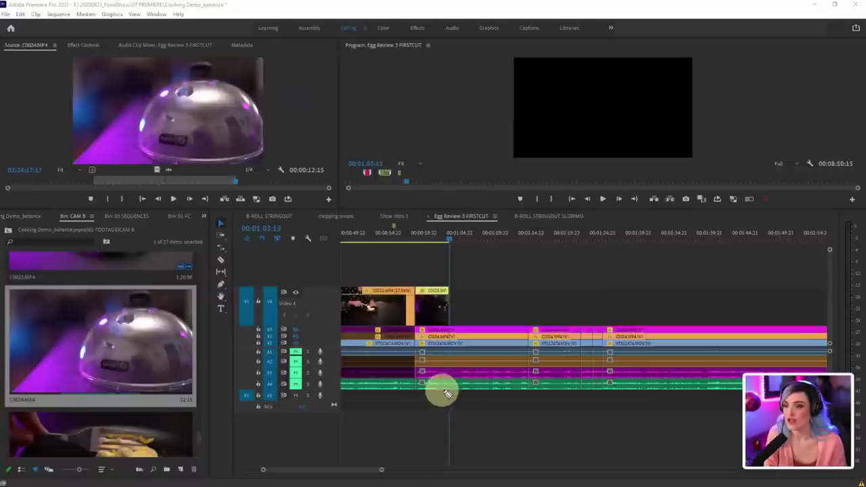
mouse_move(447, 389)
left_mouse_down()
mouse_move(571, 408)
mouse_move(515, 387)
left_mouse_up()
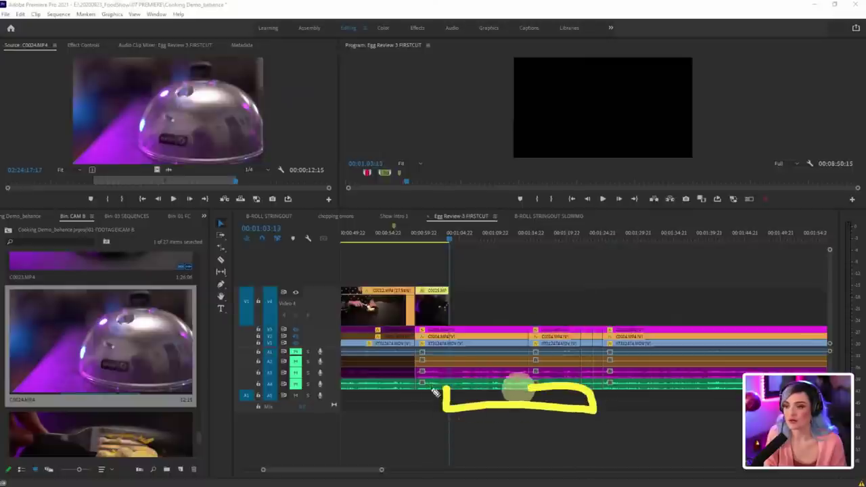
Step: Try overwriting C0024.MP4 onto V4 directly after C0025.MP4, then undo the edit
left_click(526, 298)
key("period")
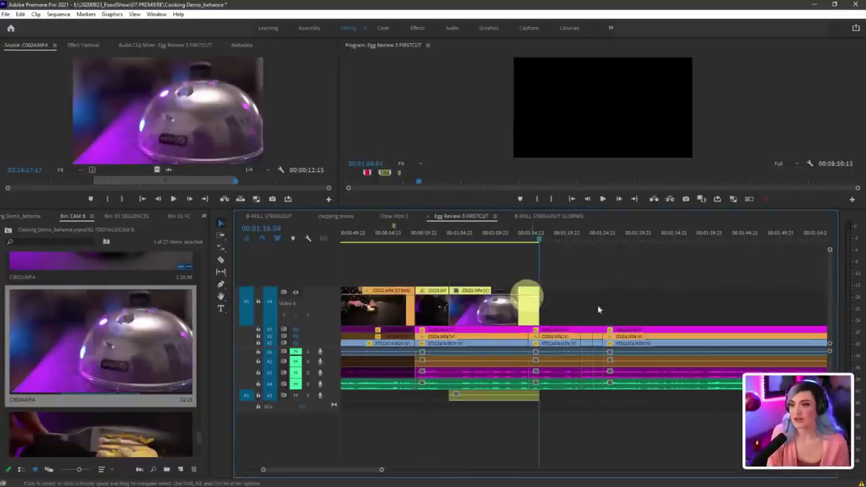
left_click(624, 306)
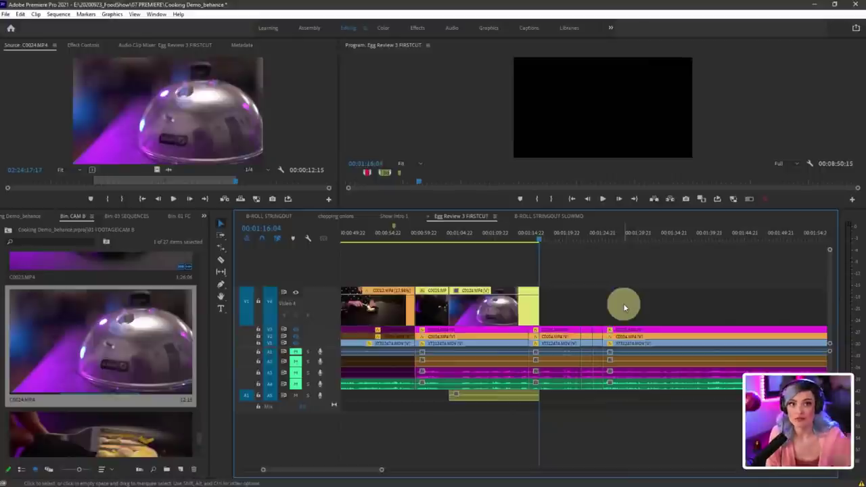
key("ctrl+z")
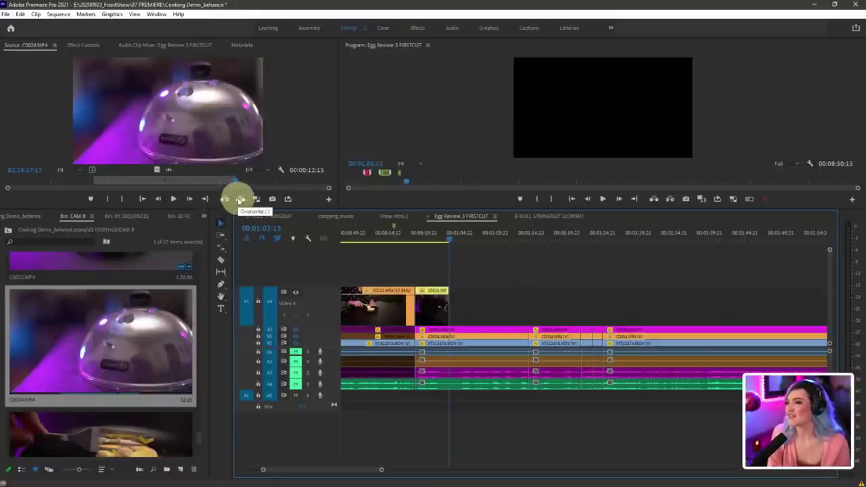
Step: Try an insert edit of C0024.MP4 on V4 at the end of C0025.MP4 and undo it
left_click(533, 284)
left_click(575, 279)
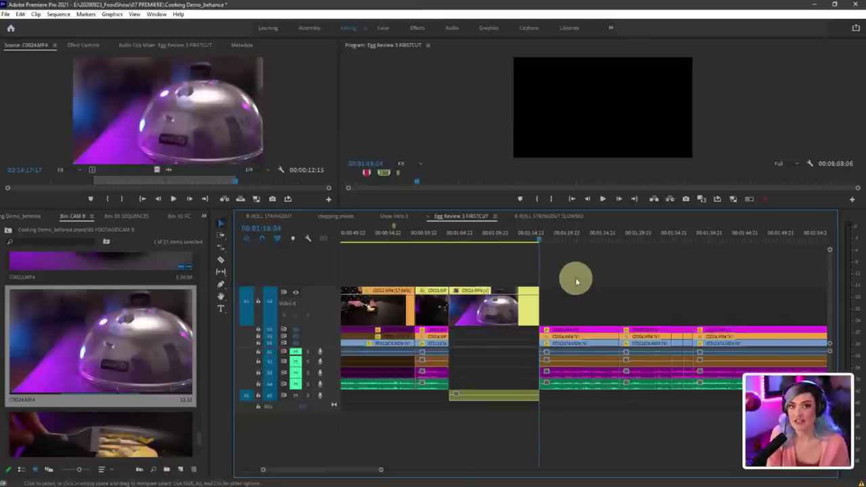
key("ctrl+z")
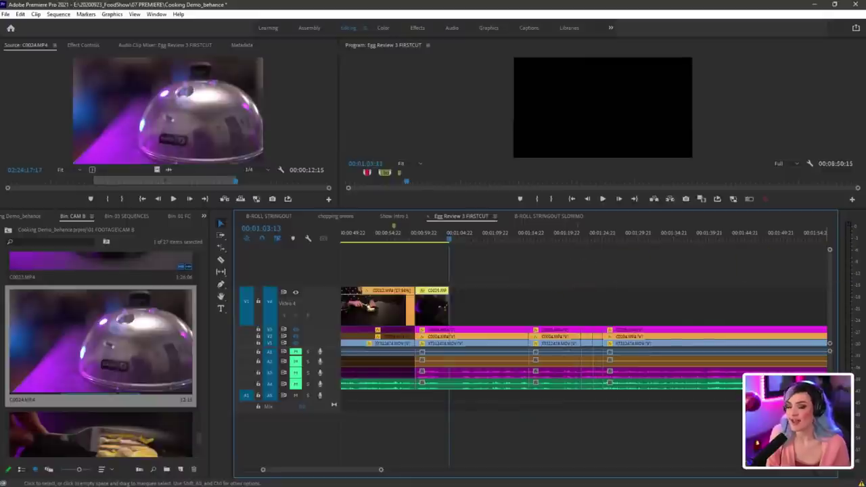
left_click(409, 282)
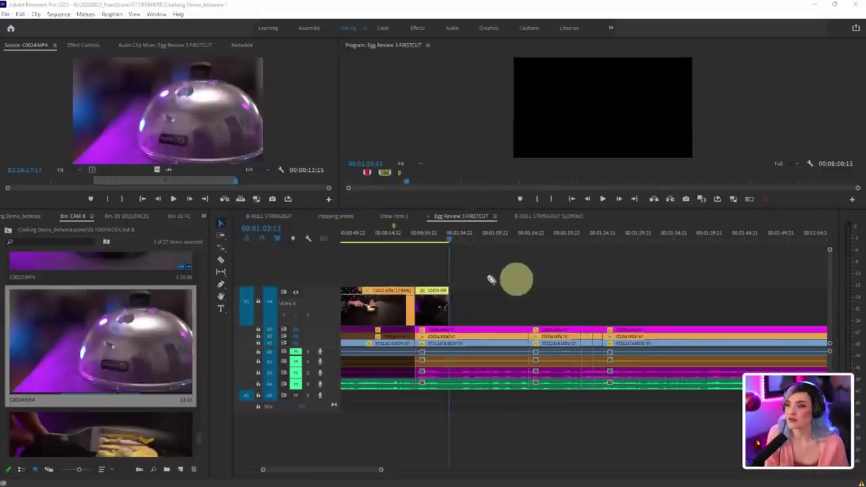
mouse_move(520, 277)
left_mouse_down()
mouse_move(441, 290)
mouse_move(468, 333)
mouse_move(526, 283)
left_mouse_up()
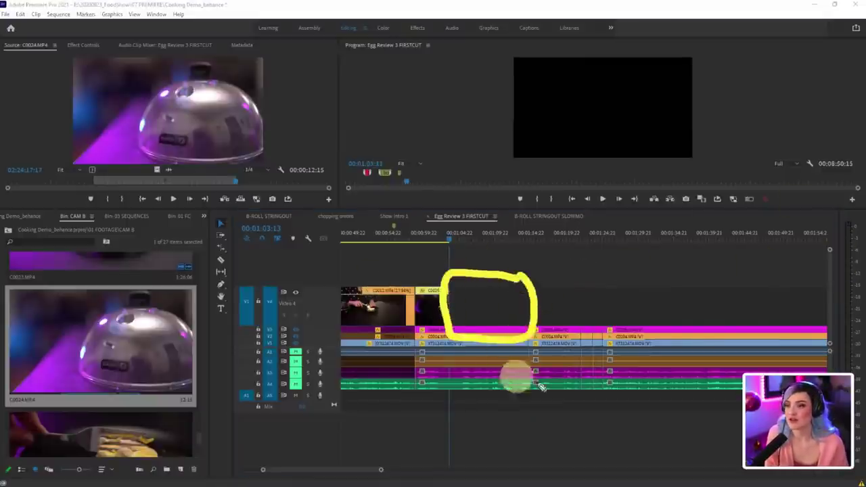
mouse_move(517, 392)
left_mouse_down()
mouse_move(542, 393)
mouse_move(449, 385)
mouse_move(499, 416)
mouse_move(550, 393)
left_mouse_up()
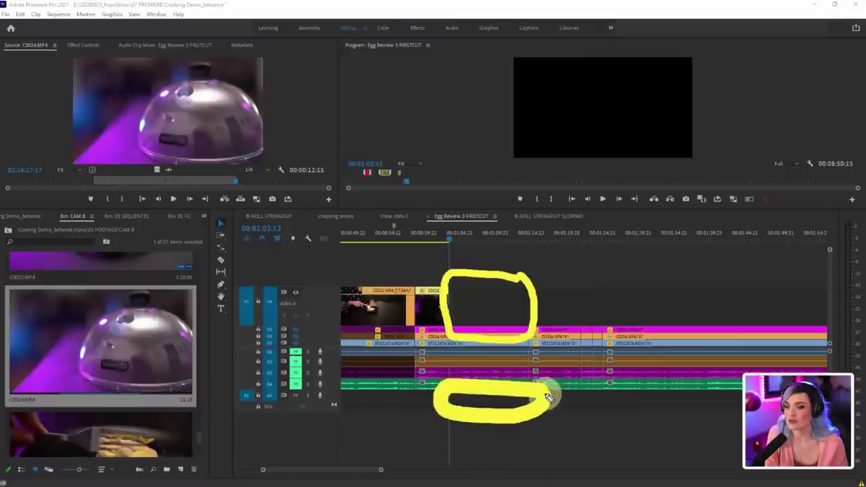
key("Escape")
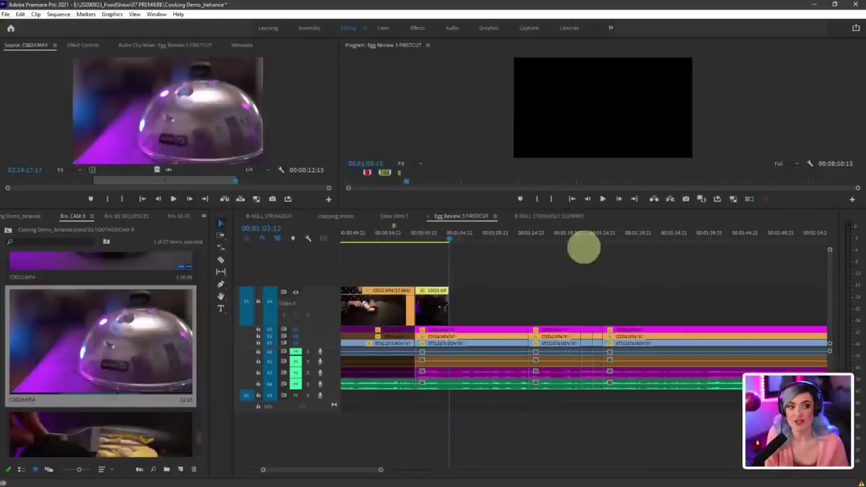
mouse_move(249, 272)
left_mouse_down()
mouse_move(223, 326)
mouse_move(252, 274)
left_mouse_up()
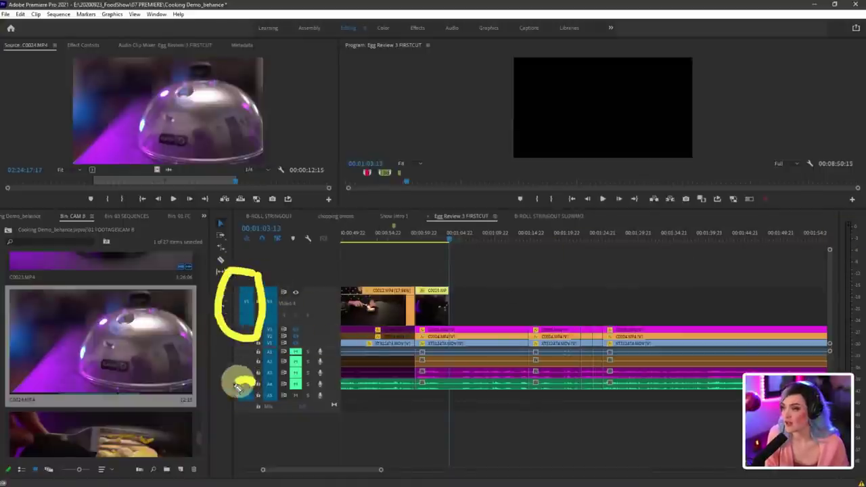
mouse_move(238, 386)
left_mouse_down()
mouse_move(253, 407)
mouse_move(254, 380)
left_mouse_up()
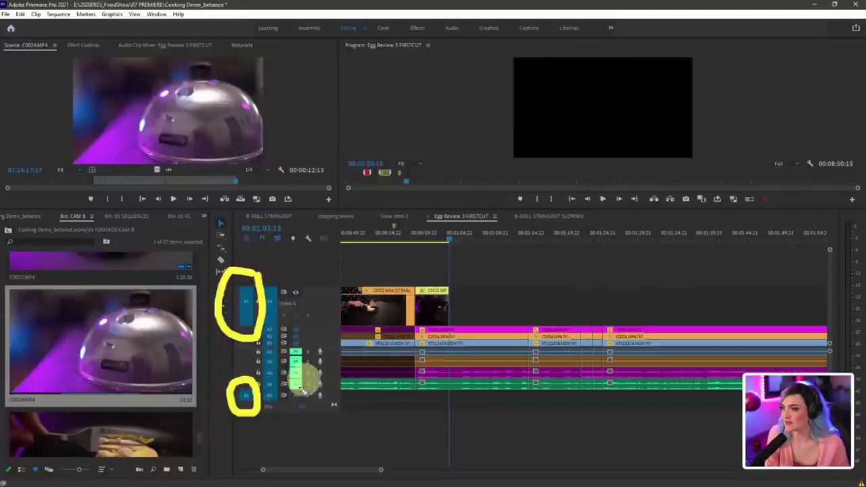
mouse_move(315, 393)
left_mouse_down()
mouse_move(522, 400)
mouse_move(316, 392)
left_mouse_up()
key("Escape")
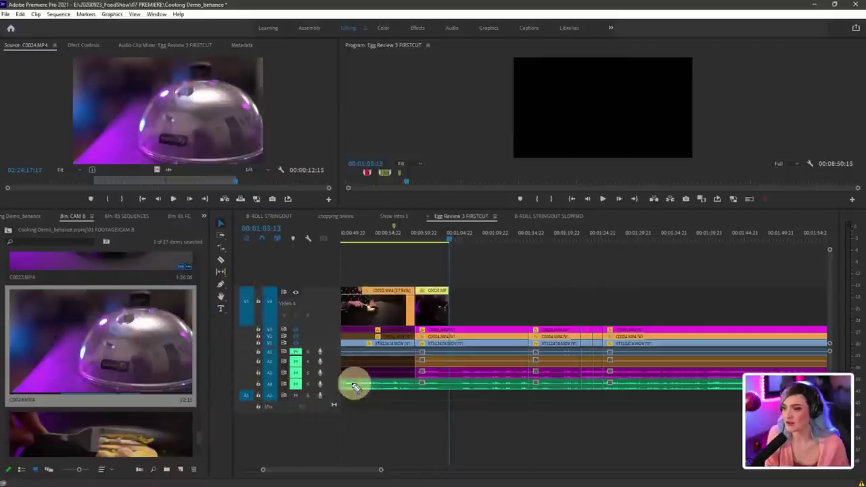
Step: Patch the source video and audio to V1 and A1, try inserting C0024.MP4 at the playhead, and undo the insert
left_click(249, 355)
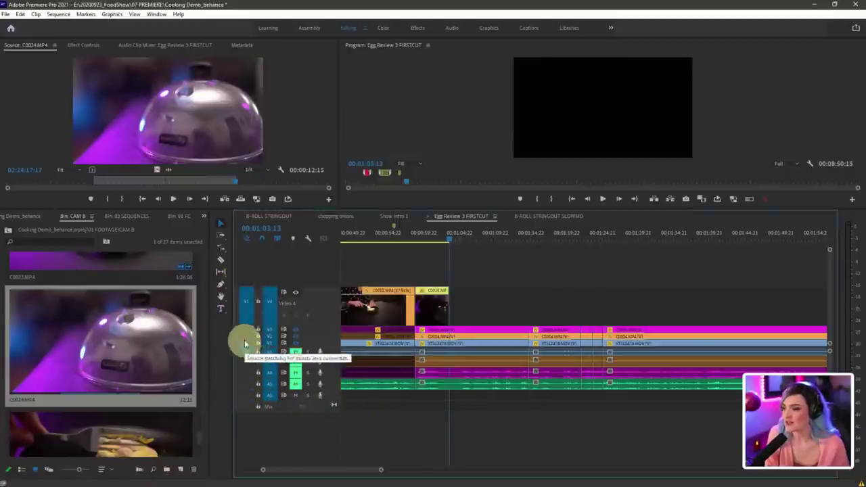
left_click(246, 343)
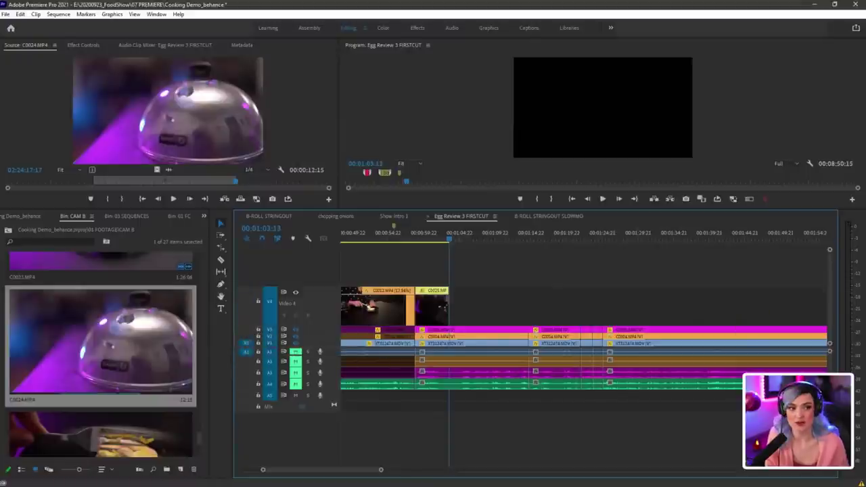
mouse_move(232, 335)
left_mouse_down()
mouse_move(233, 348)
mouse_move(296, 344)
mouse_move(213, 340)
left_mouse_up()
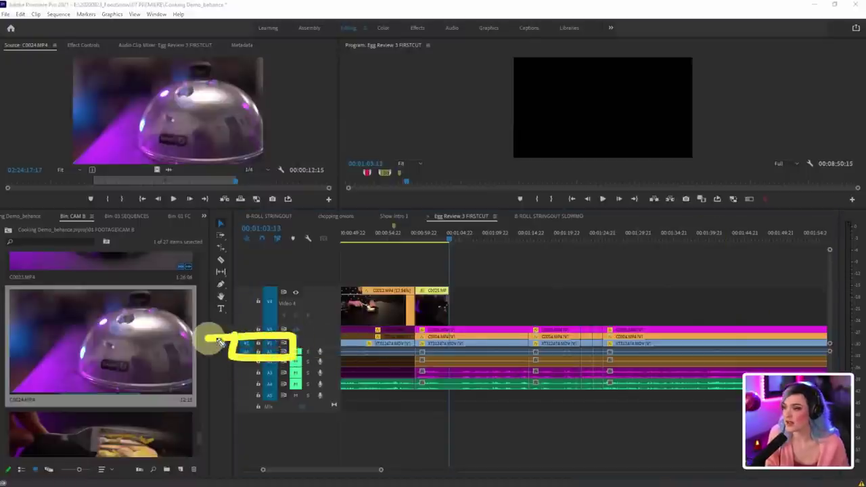
left_click(558, 273)
key("comma")
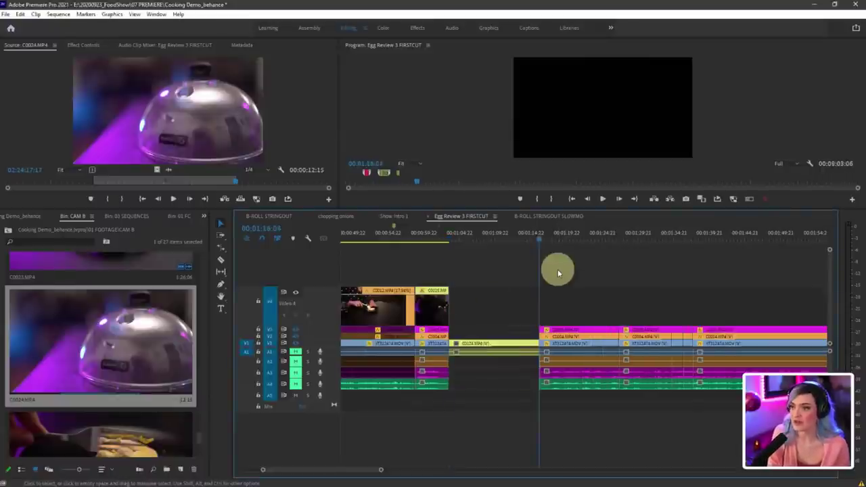
key("ctrl+z")
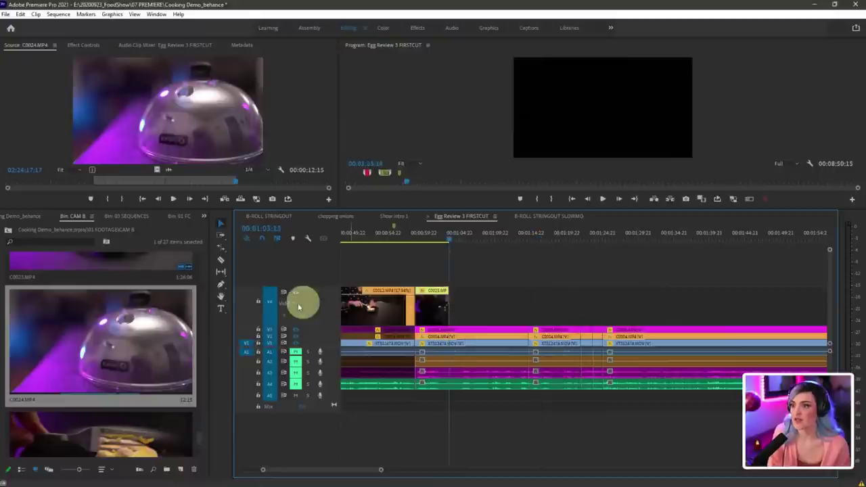
Step: Patch the source video to V4 and audio to A5, then overwrite C0024.MP4 directly after C0025.MP4 and scrub through it
left_click(247, 305)
left_click(247, 396)
left_click(562, 287)
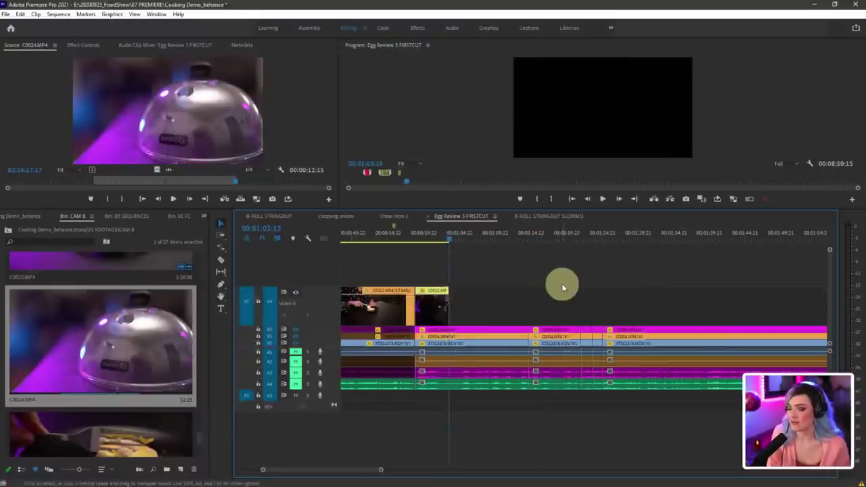
key("period")
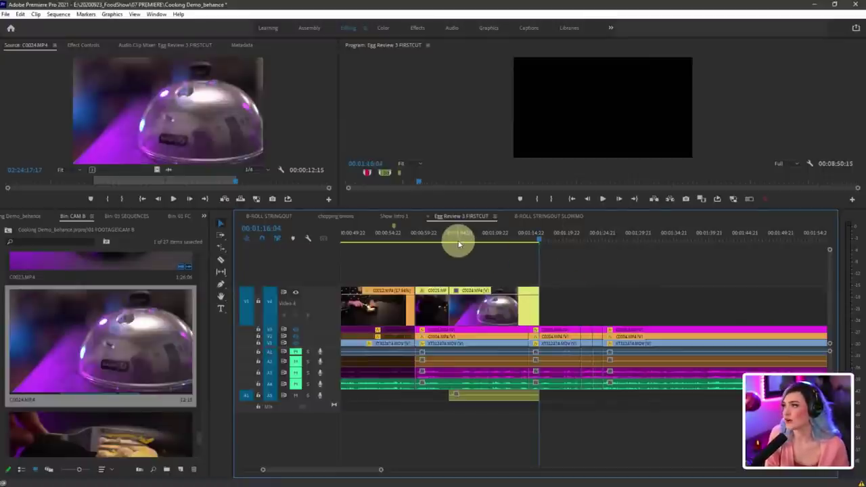
left_click_drag(454, 239, 486, 250)
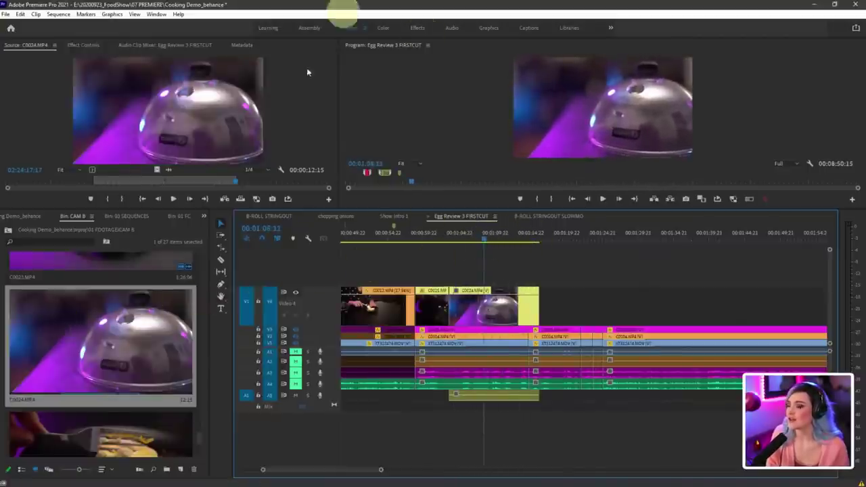
key("ctrl+shift+3")
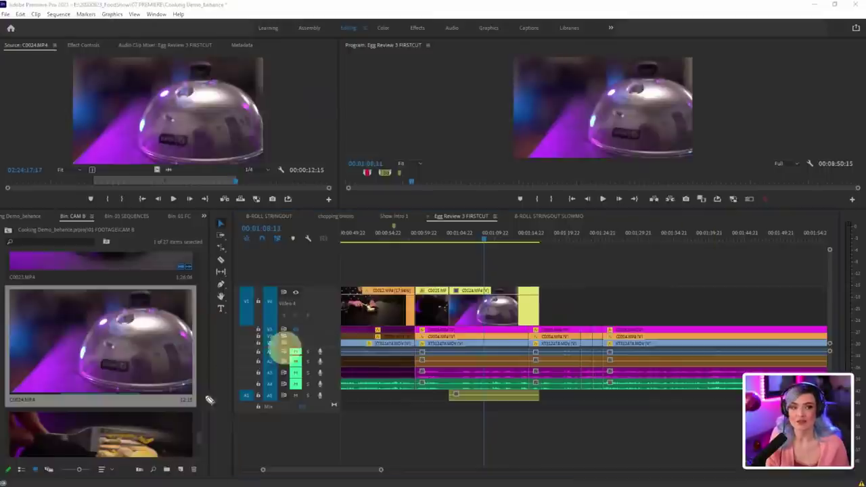
mouse_move(187, 295)
left_mouse_down()
mouse_move(201, 274)
mouse_move(186, 270)
left_mouse_up()
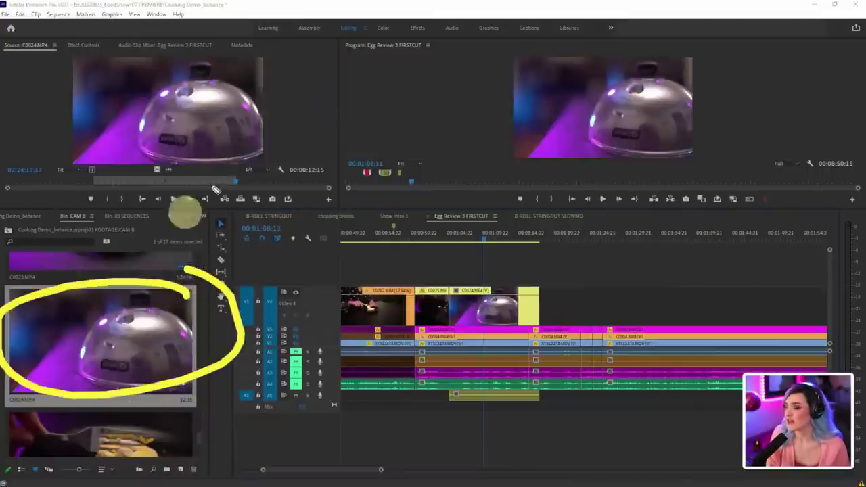
mouse_move(242, 165)
left_mouse_down()
mouse_move(228, 184)
mouse_move(257, 186)
mouse_move(249, 168)
left_mouse_up()
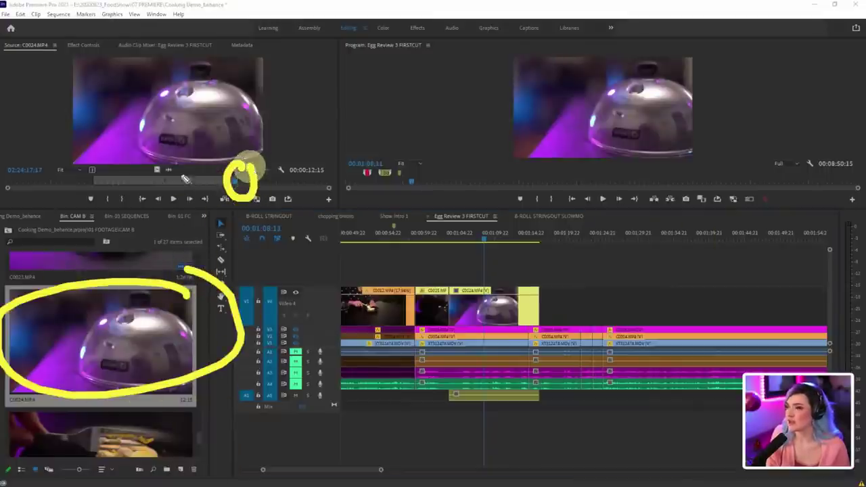
key("Escape")
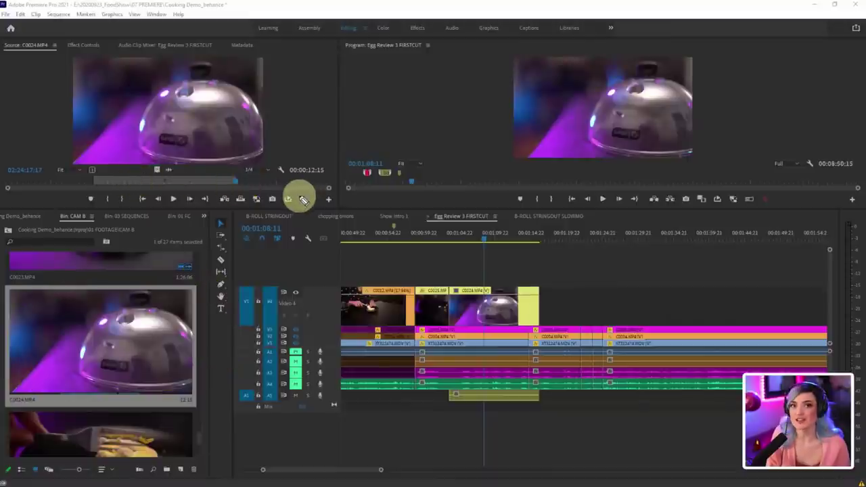
Step: Overwrite two consecutive sections of C0026.MP4 from the CAM B bin onto V4 and A5, starting at the end of C0024.MP4
scroll(115, 332, "down", 3)
scroll(115, 331, "up", 1)
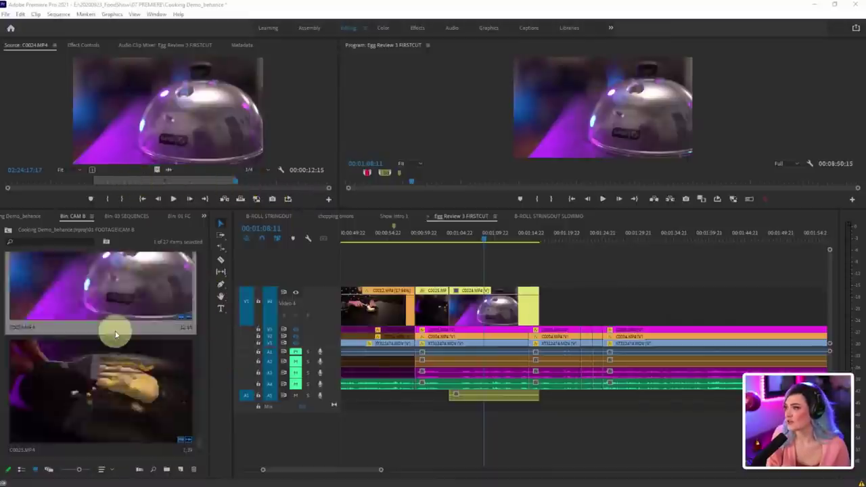
scroll(116, 328, "down", 1)
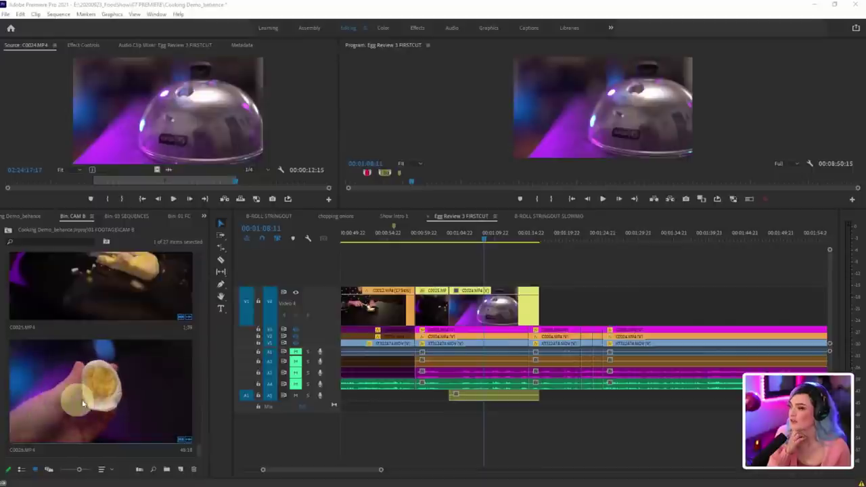
left_click(584, 276)
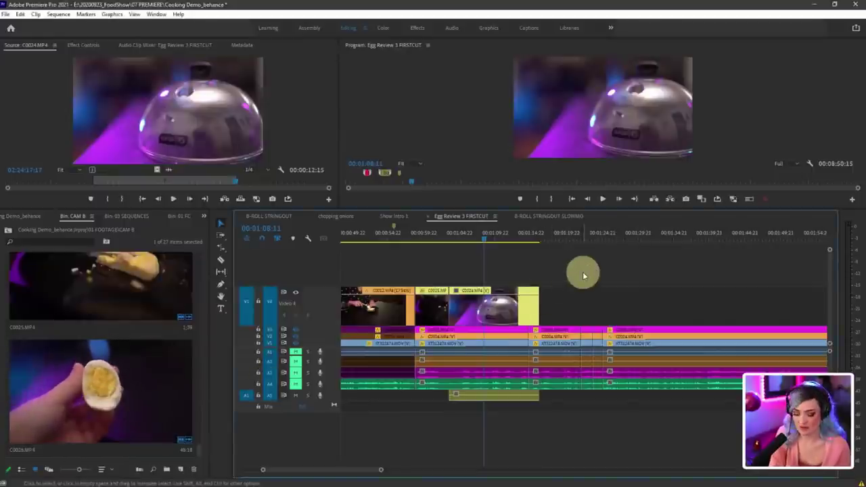
key("space")
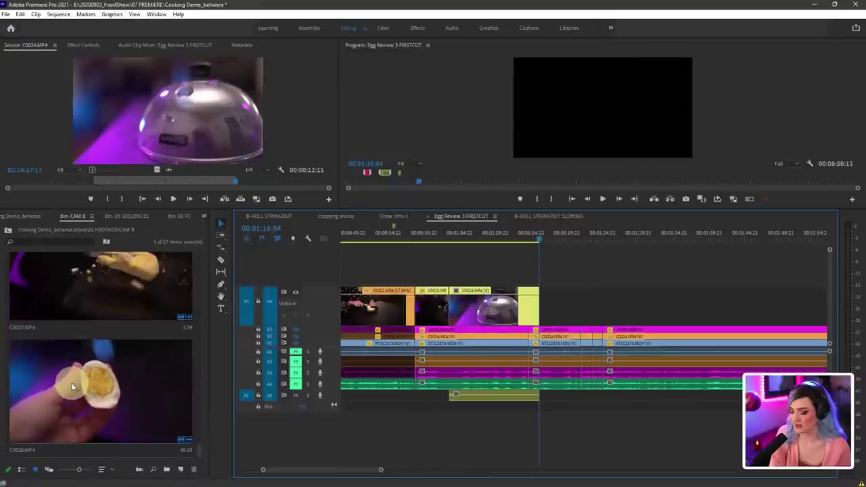
key("i")
key("ctrl+shift+x")
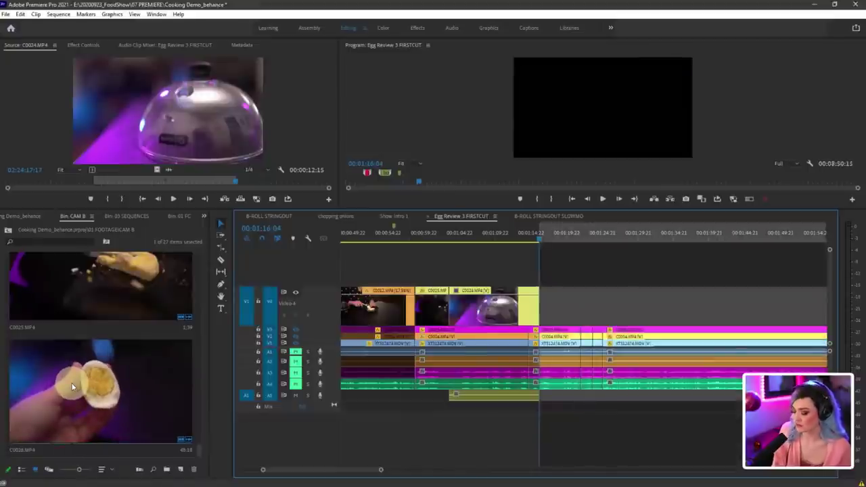
left_click(72, 386)
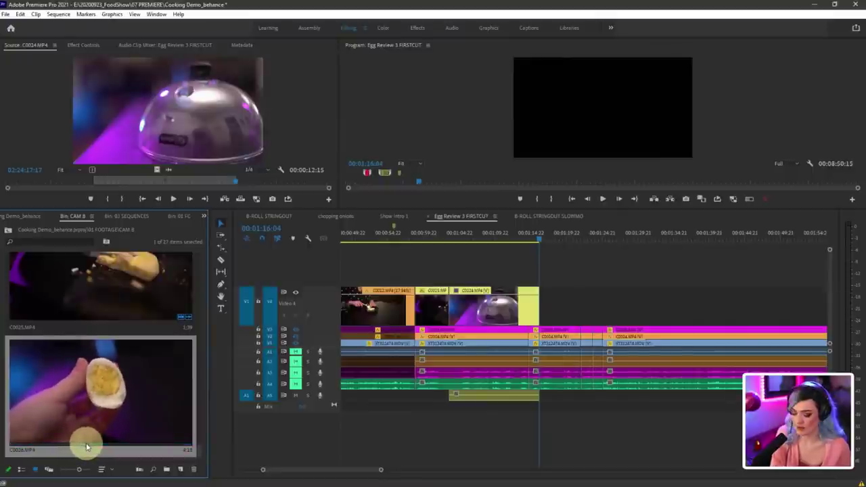
key(".")
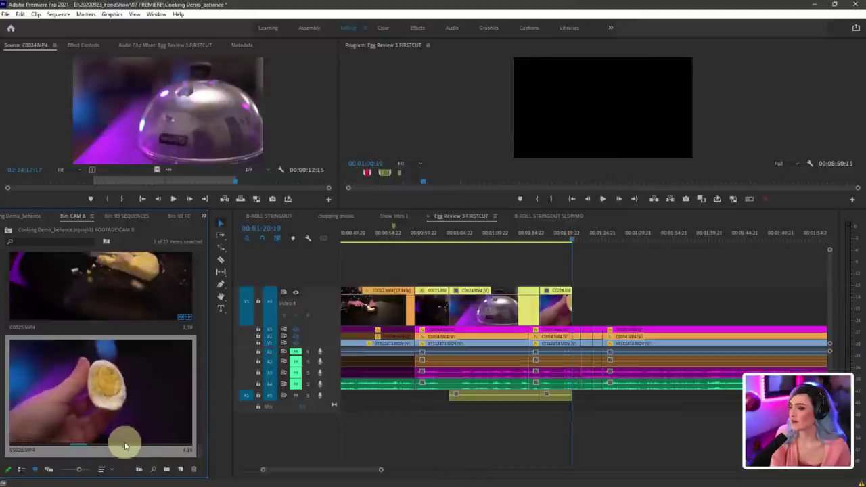
key(".")
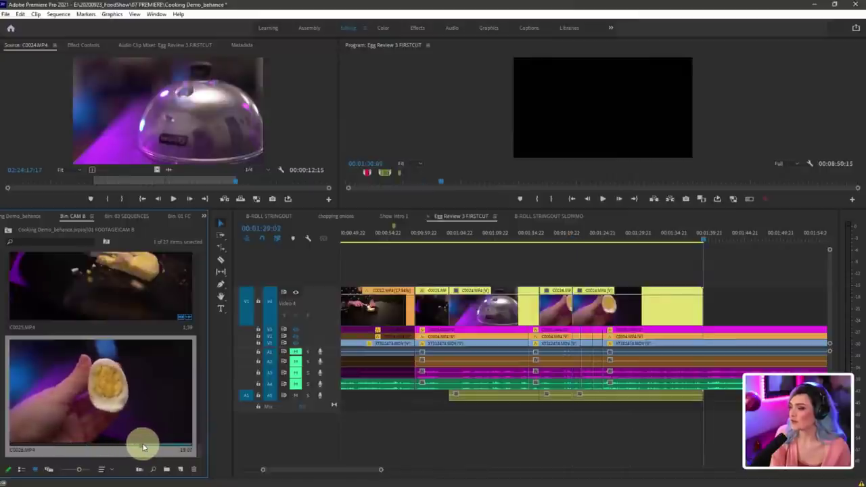
Step: Open the B-ROLL STRINGOUT SLOWMO sequence with the playhead at its last clip's end, and show the CAM B bin in Freeform View
left_click(545, 216)
left_click(621, 238)
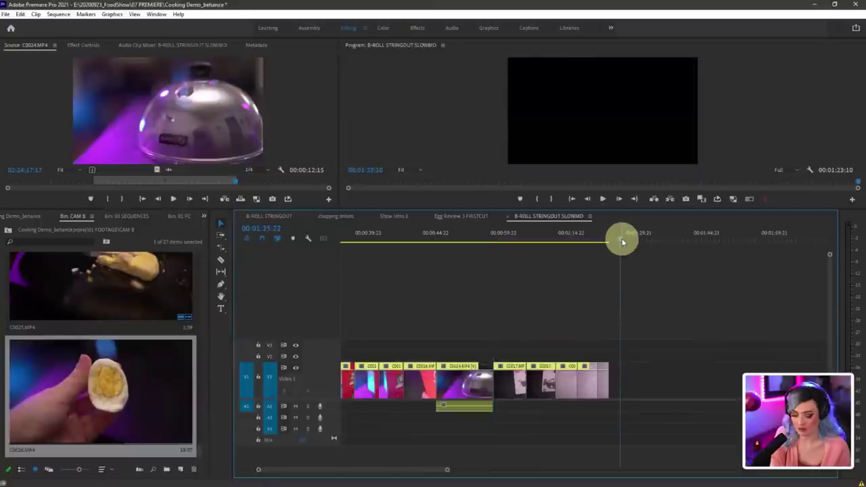
key("Up")
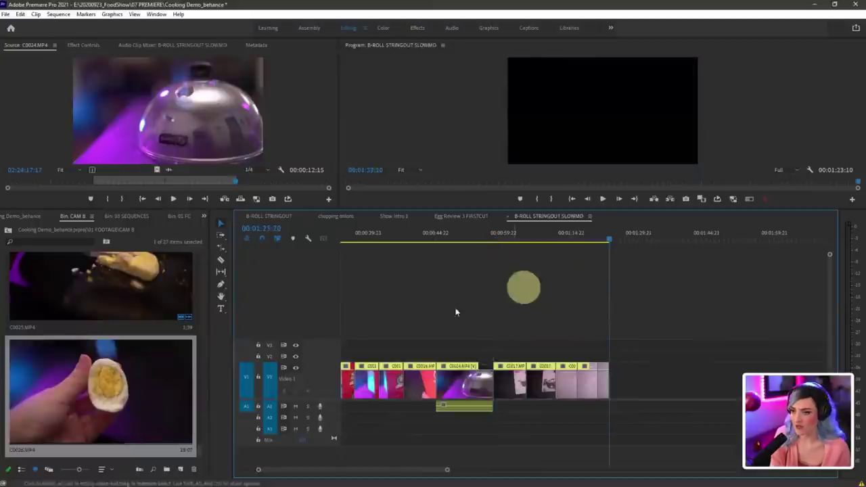
left_click(49, 469)
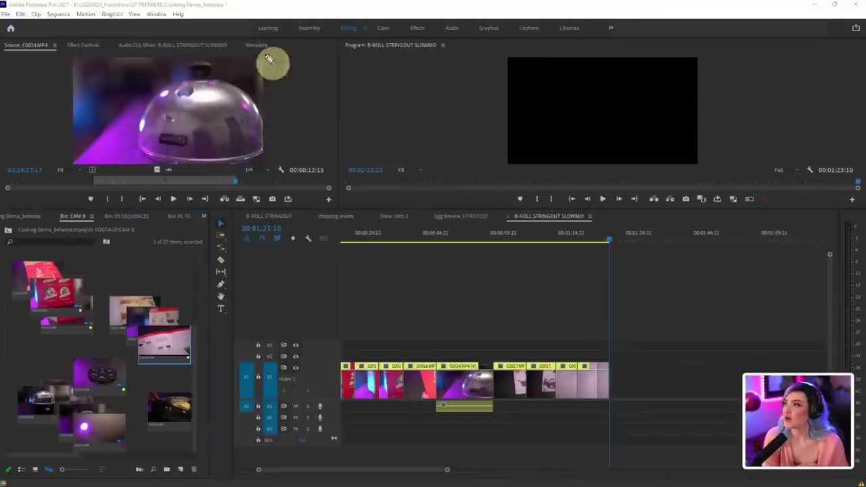
left_click_drag(273, 62, 251, 58)
left_click_drag(578, 37, 803, 29)
key("Escape")
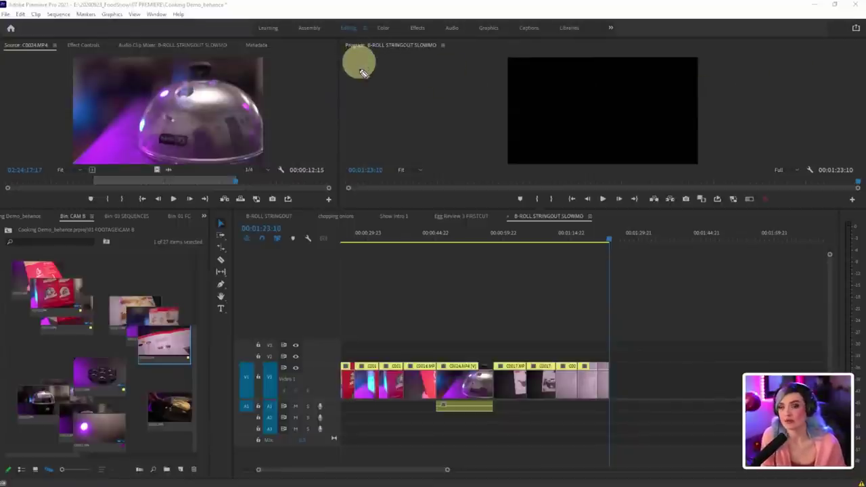
Step: Close the Source monitor, Effect Controls, Audio Clip Mixer, Metadata and Program monitor so only the bin and timeline remain
left_click(54, 45)
left_click(64, 48)
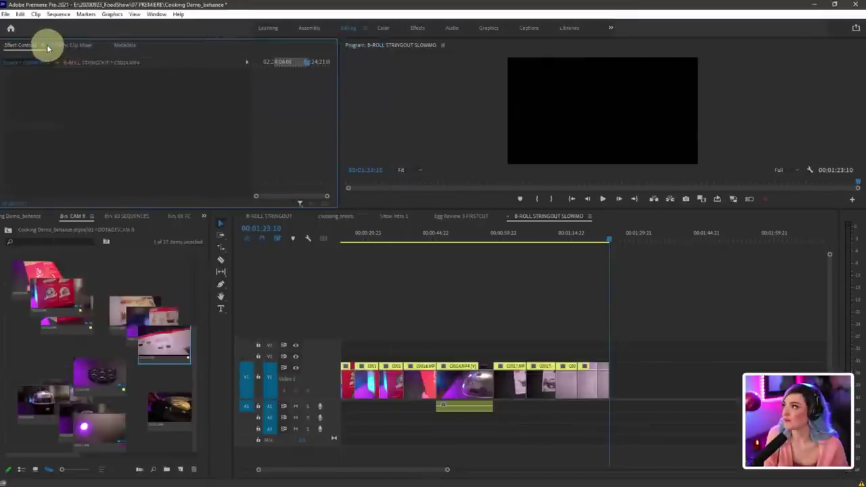
left_click(47, 45)
left_click(52, 48)
left_click(48, 45)
left_click(54, 47)
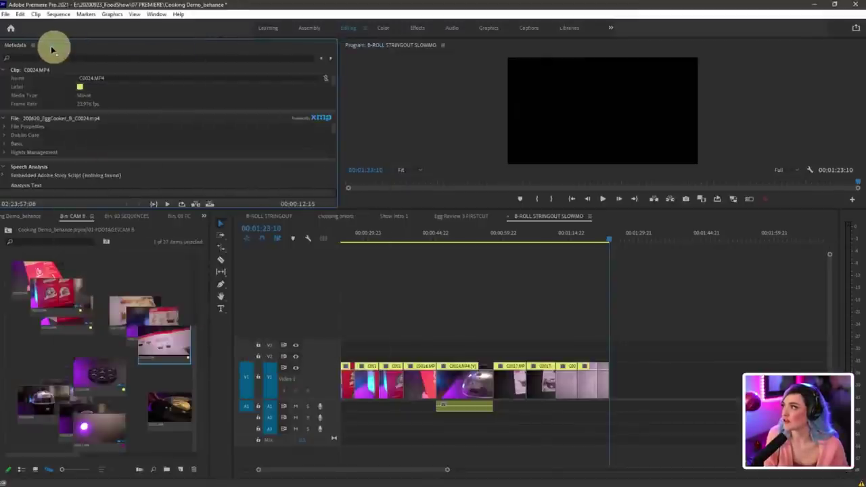
left_click(37, 44)
left_click(45, 49)
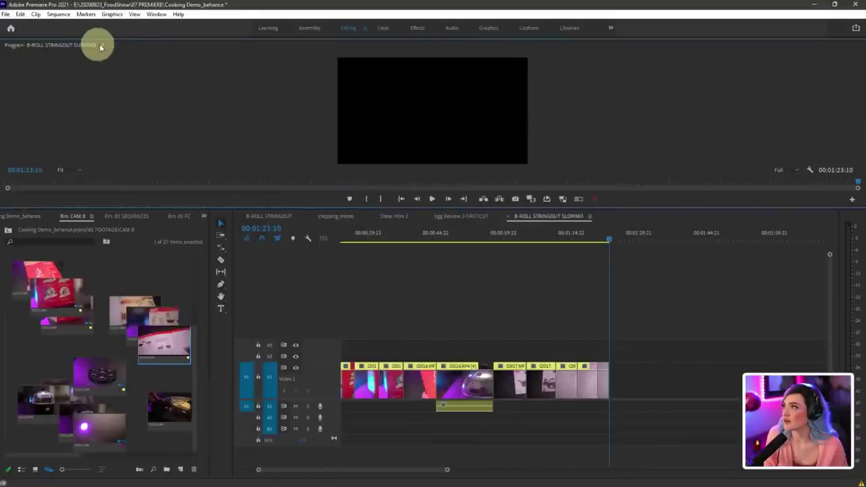
left_click(102, 44)
left_click(113, 48)
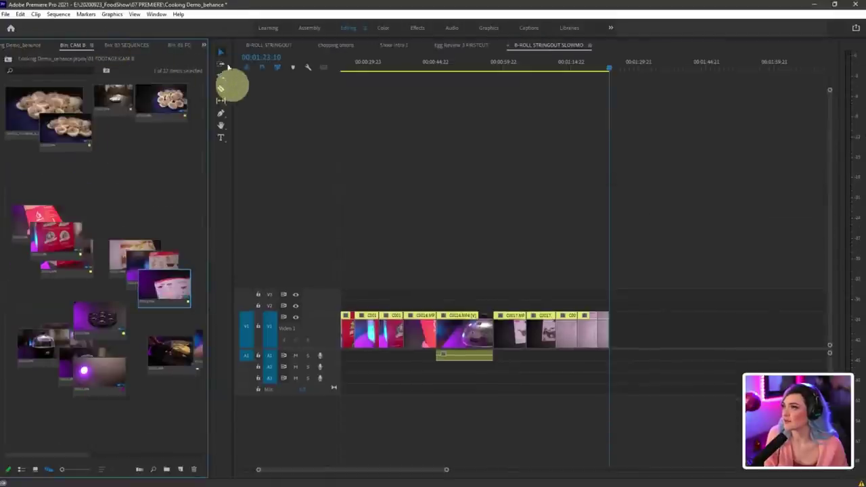
Step: Widen the CAM B bin area beside the timeline and increase the height of video track V1
left_click_drag(202, 78, 456, 85)
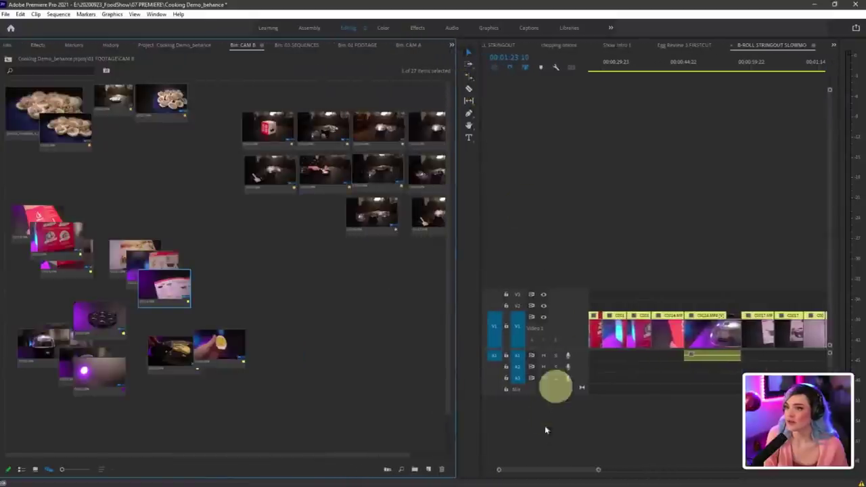
left_click_drag(519, 340, 522, 260)
scroll(582, 405, "down", 3)
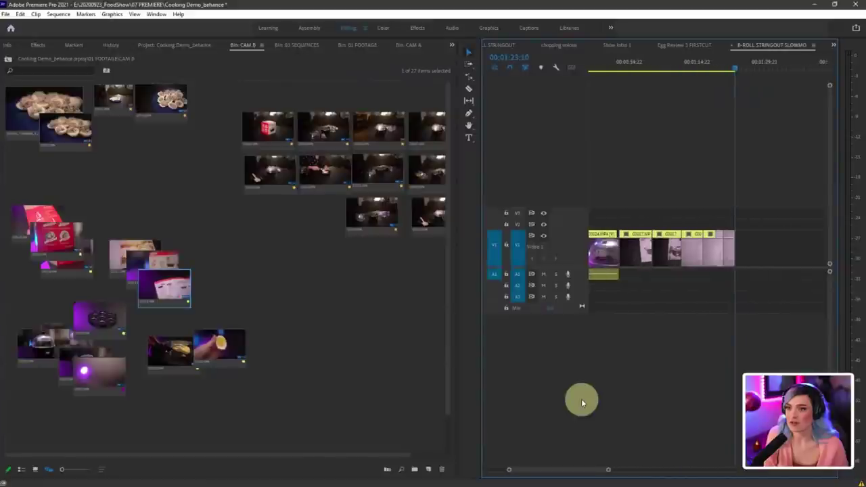
left_click_drag(522, 232, 518, 147)
left_click_drag(479, 265, 379, 277)
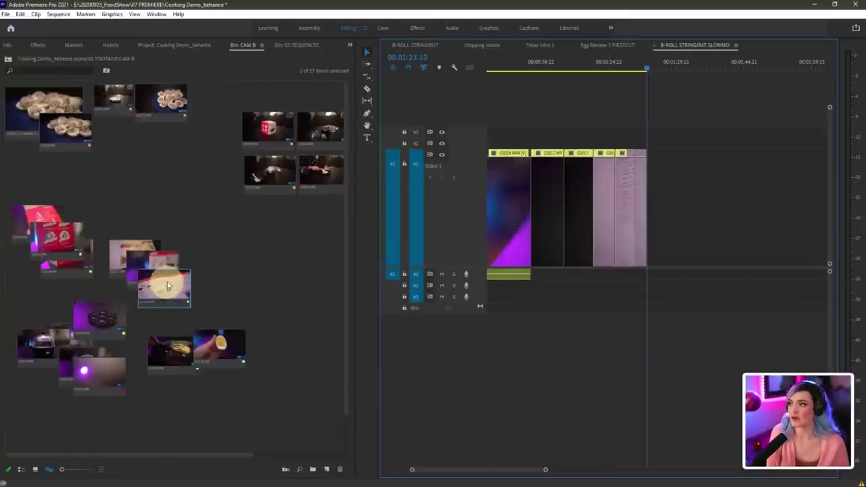
Step: Select the purple-lit B-roll clips in the CAM B bin, set their clip size to Large, and enlarge the freeform view slightly
left_click_drag(300, 239, 54, 404)
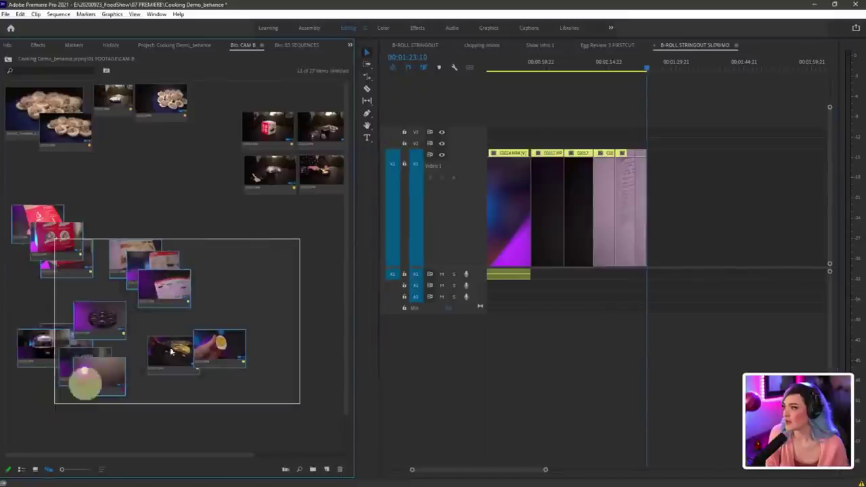
left_click_drag(171, 352, 162, 352)
right_click(162, 352)
mouse_move(253, 484)
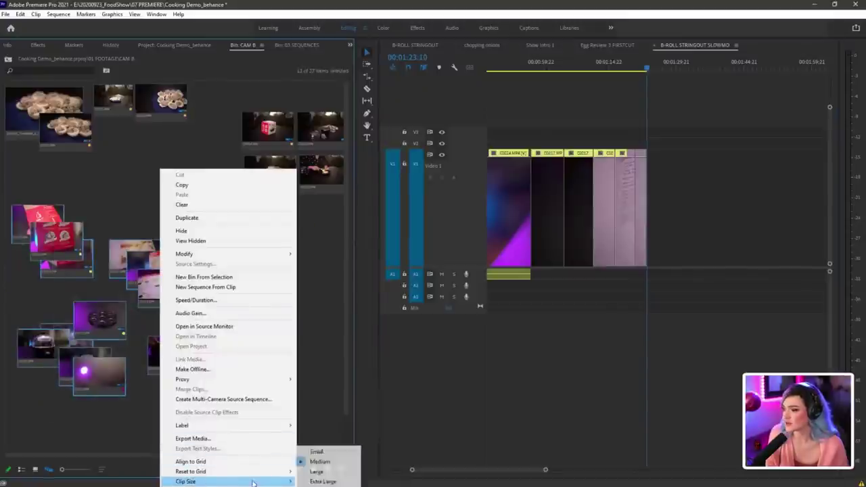
left_click(319, 472)
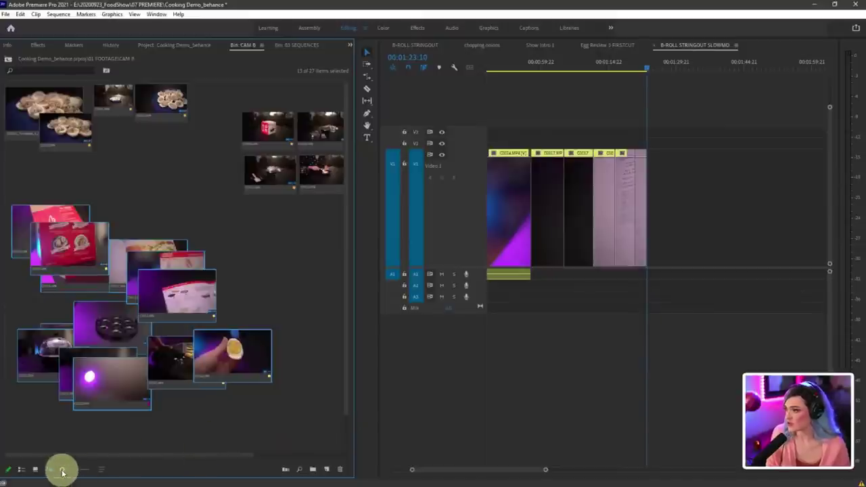
left_click_drag(62, 471, 67, 469)
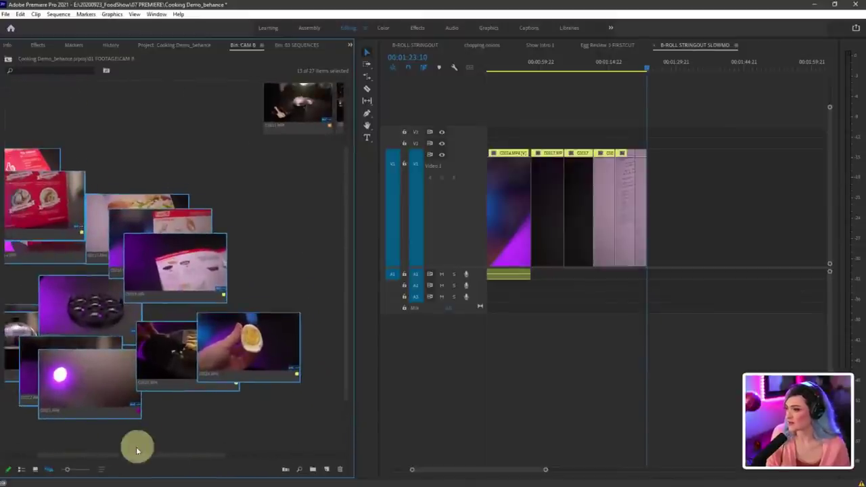
left_click_drag(131, 456, 98, 457)
left_click(622, 276)
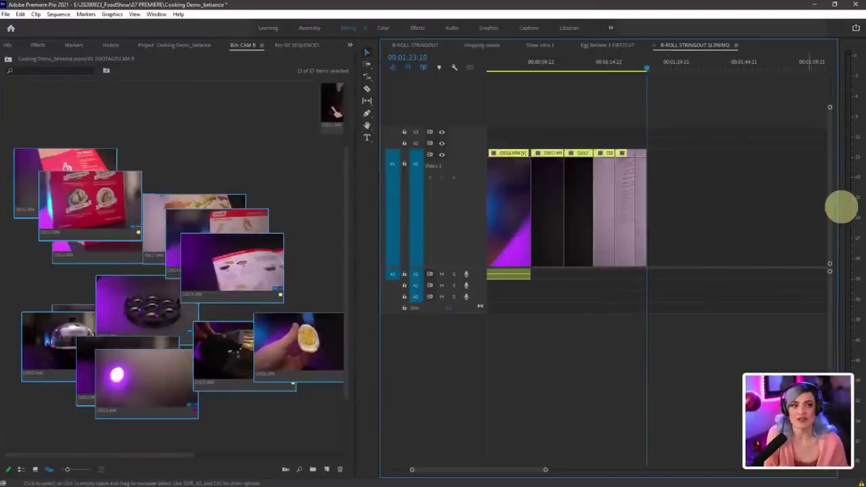
mouse_move(731, 126)
left_mouse_down()
mouse_move(724, 298)
mouse_move(626, 107)
left_mouse_up()
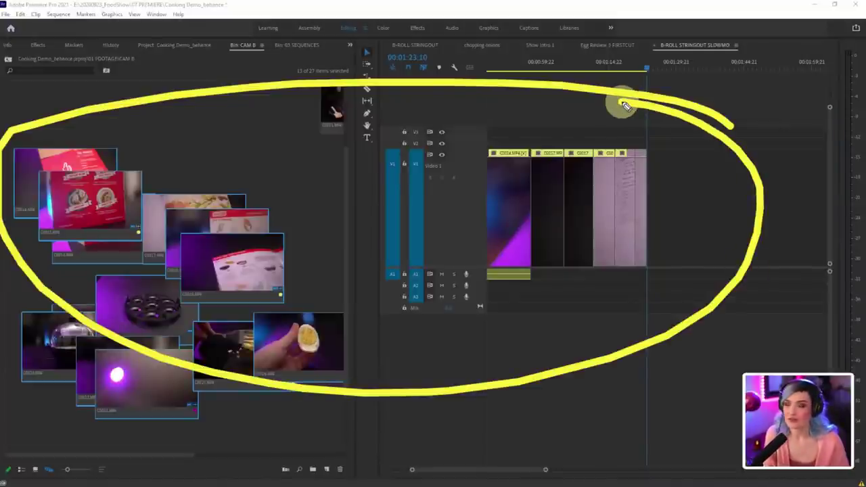
key("Escape")
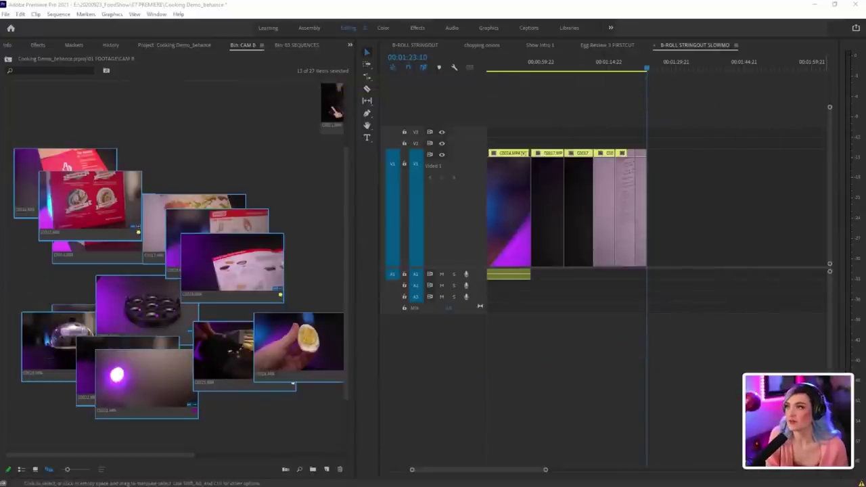
mouse_move(396, 23)
left_mouse_down()
mouse_move(410, 27)
mouse_move(381, 36)
left_mouse_up()
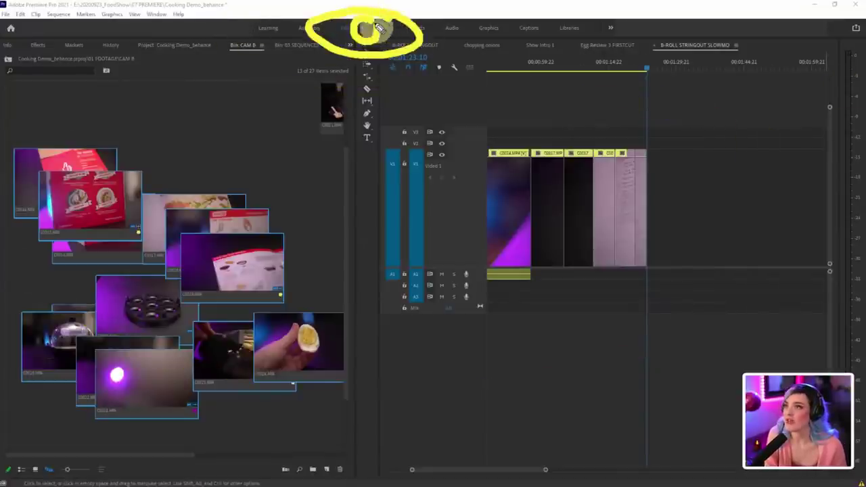
key("Escape")
Step: Save the current layout as a new workspace named STRINGOUT, and return to the Editing workspace
left_click(366, 29)
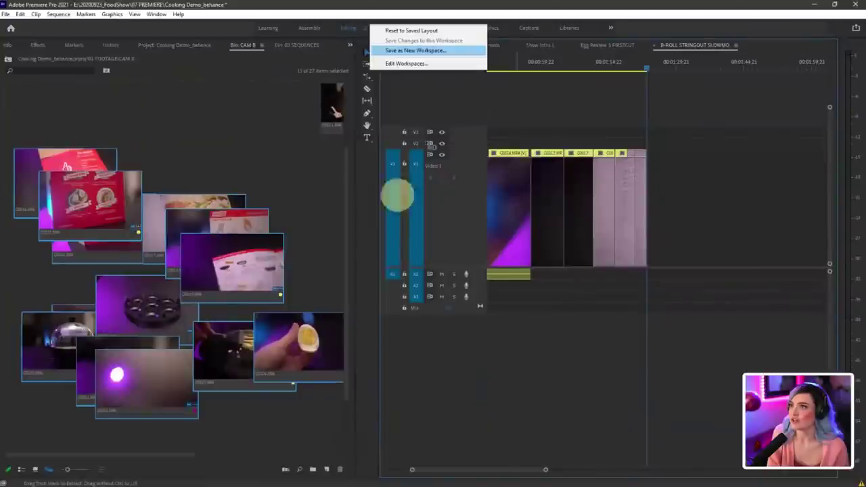
left_click(415, 50)
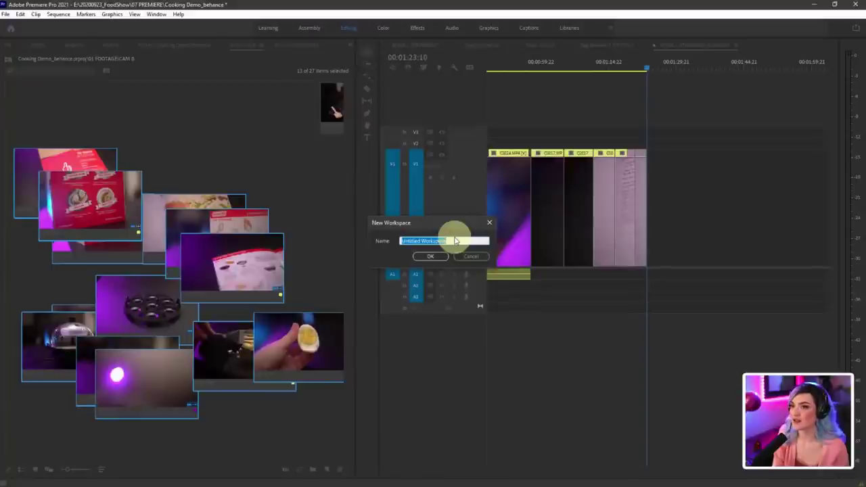
key("BackSpace")
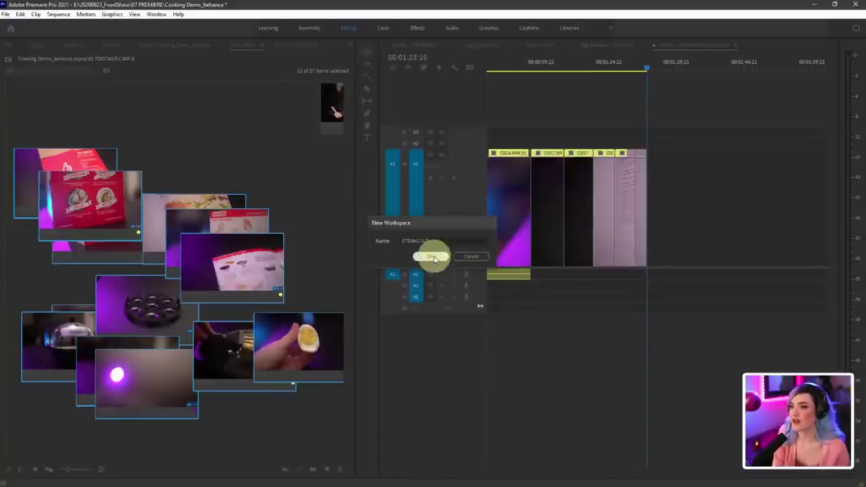
left_click(431, 256)
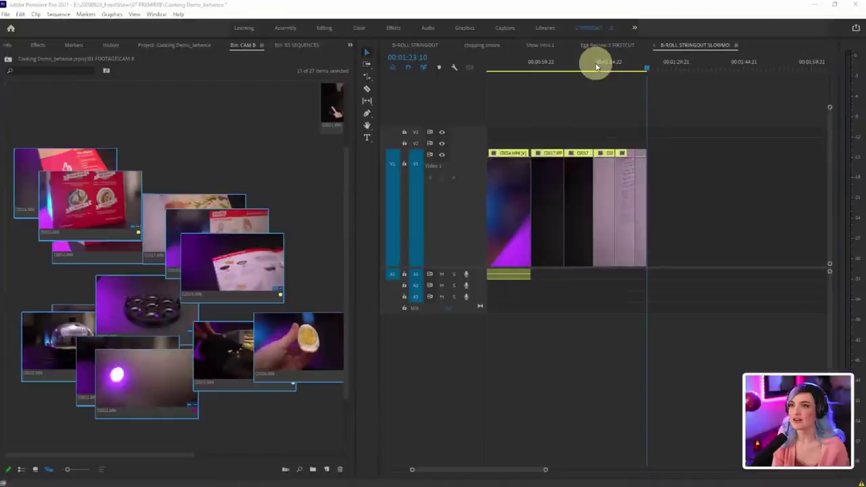
left_click(325, 33)
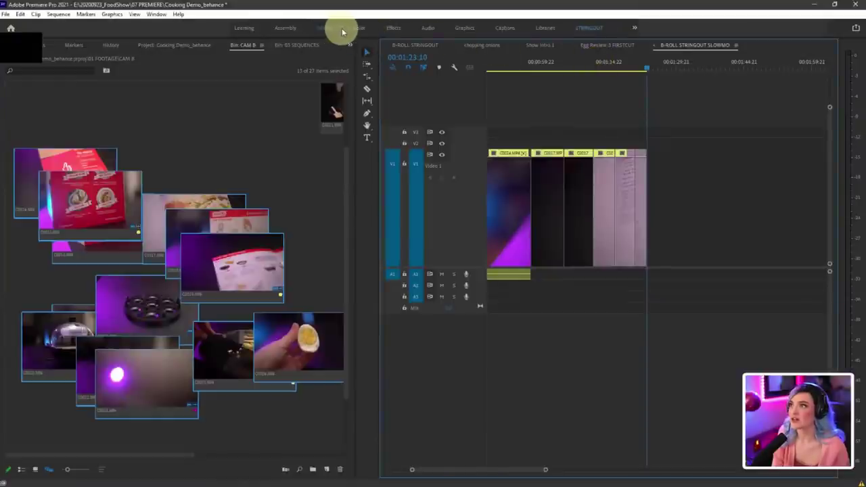
Step: Reset the Editing workspace to its saved layout and reduce the height of video track V1 in the stringout timeline
left_click(343, 32)
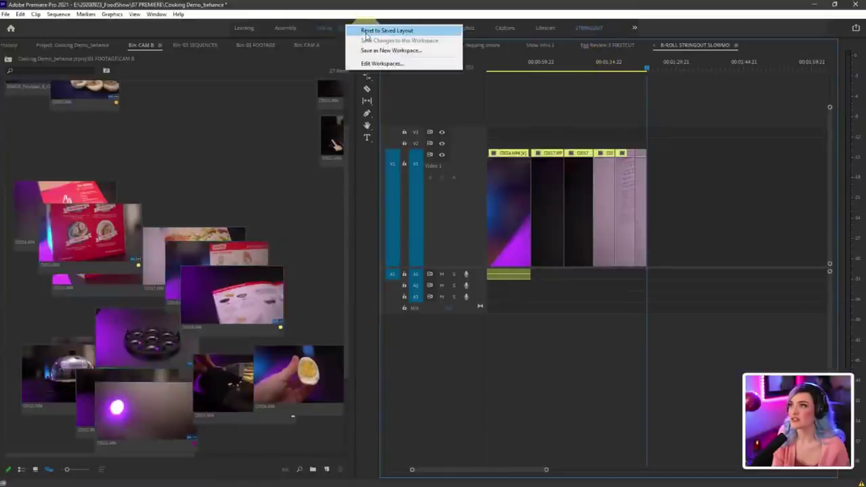
left_click(366, 31)
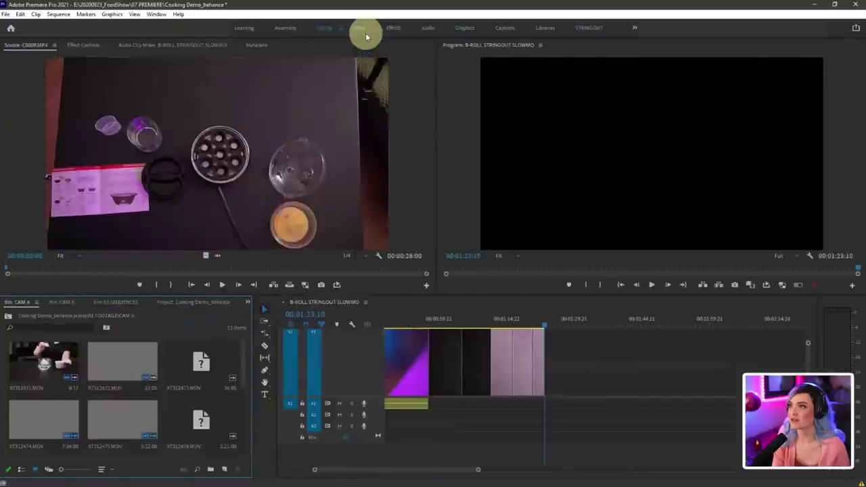
left_click(445, 322)
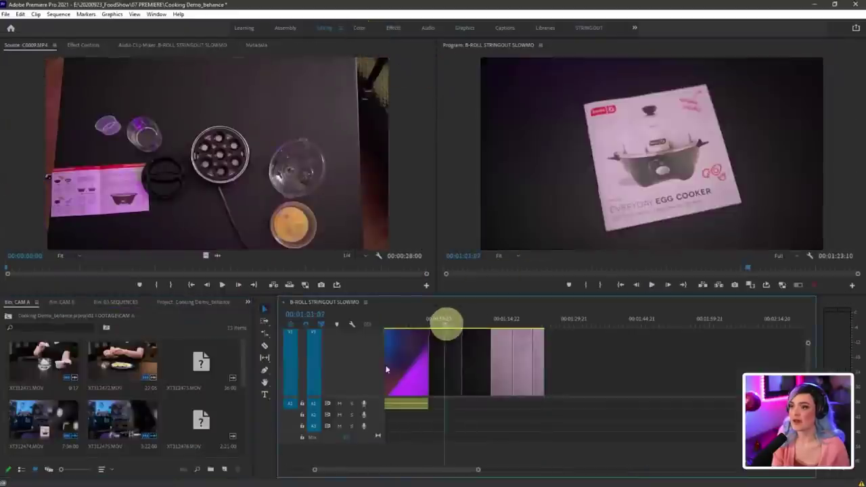
double_click(349, 366)
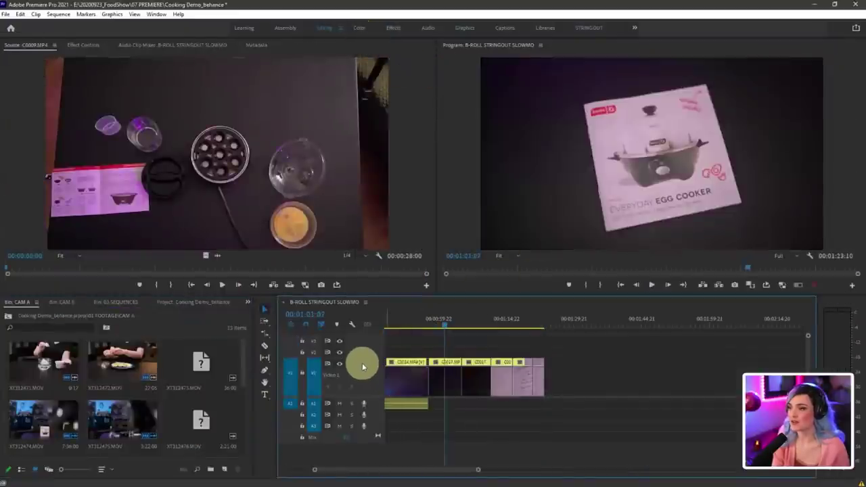
mouse_move(364, 360)
left_mouse_down()
mouse_move(359, 388)
mouse_move(363, 338)
mouse_move(364, 375)
left_mouse_up()
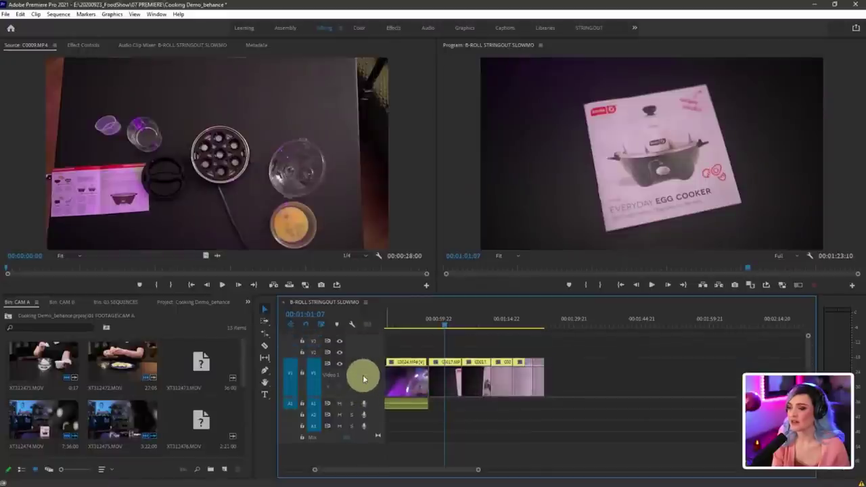
Step: Switch to the STRINGOUT workspace and overwrite three sections of the instruction-booklet clip from the CAM B bin after the stringout's last clip
left_click(588, 29)
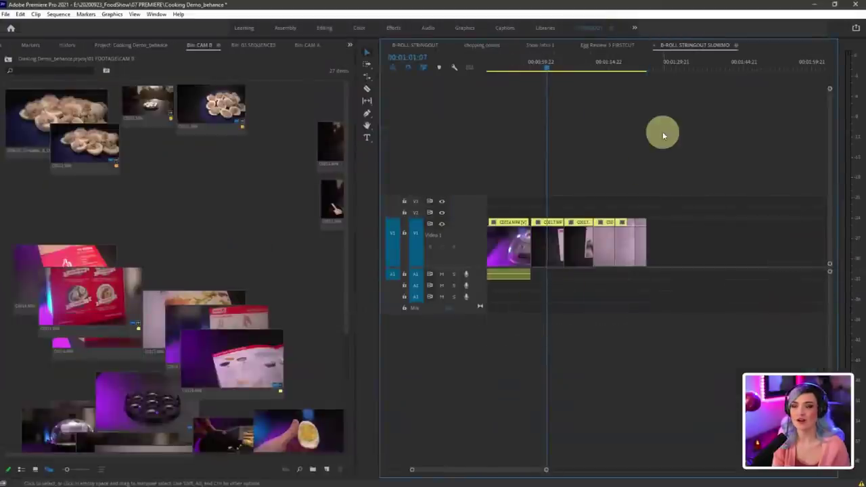
left_click(667, 69)
key("Up")
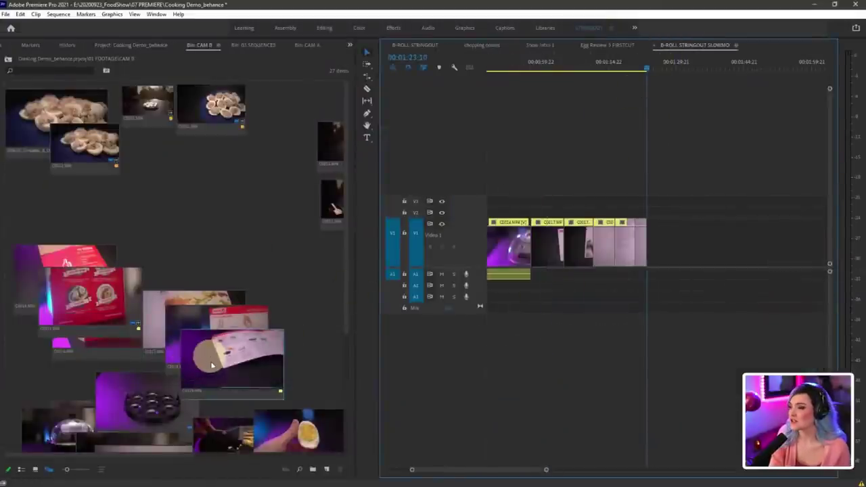
left_click(214, 386)
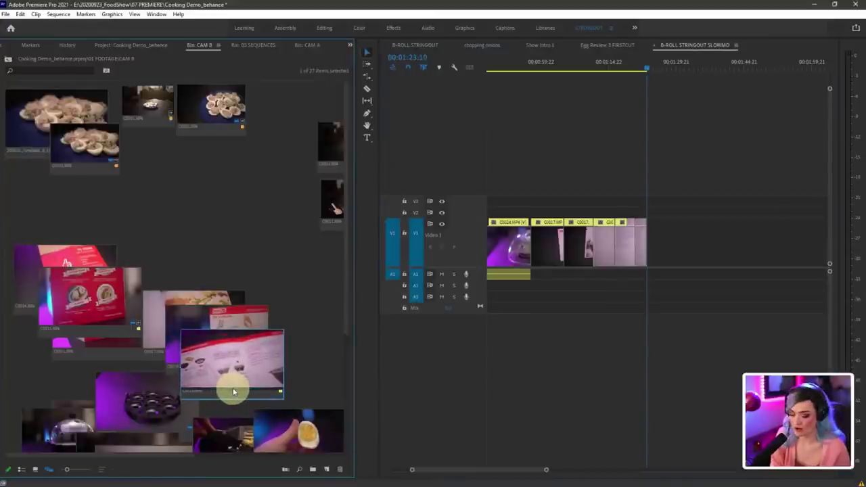
key(".")
left_click_drag(240, 386, 247, 386)
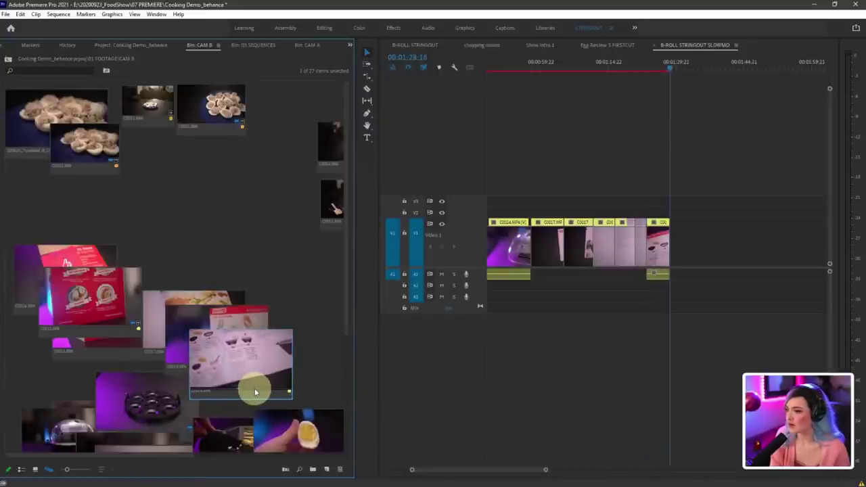
key(".")
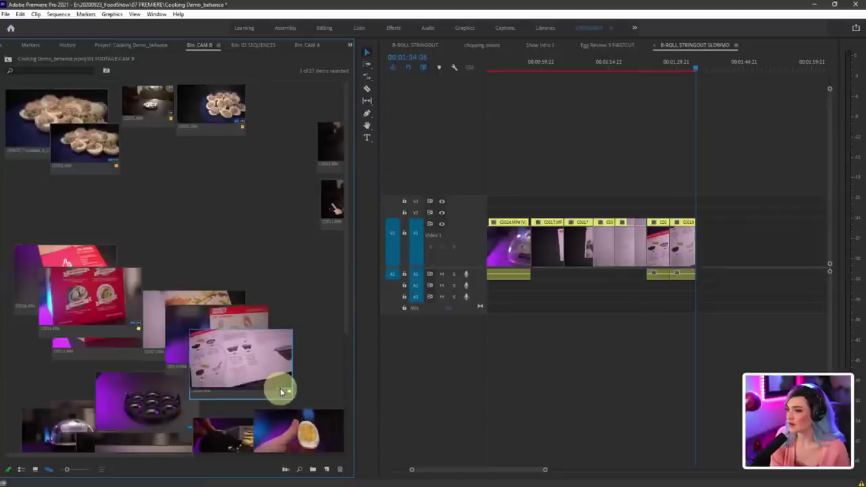
key(".")
Step: Append three sections of the egg tray clip from the CAM B bin to the stringout and widen the timeline area slightly
left_click(145, 395)
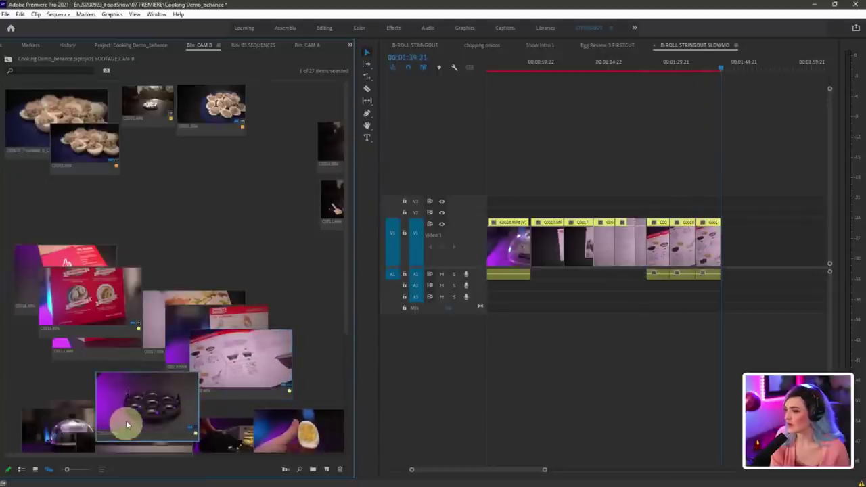
scroll(121, 420, "down", 4)
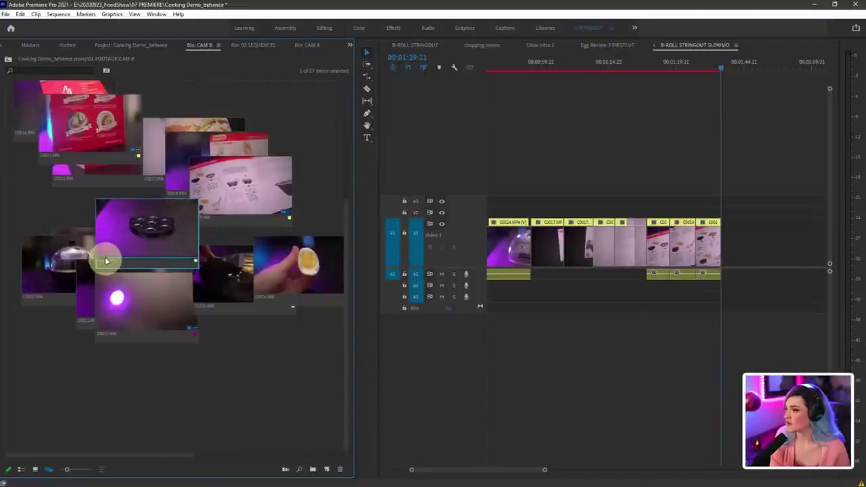
key(".")
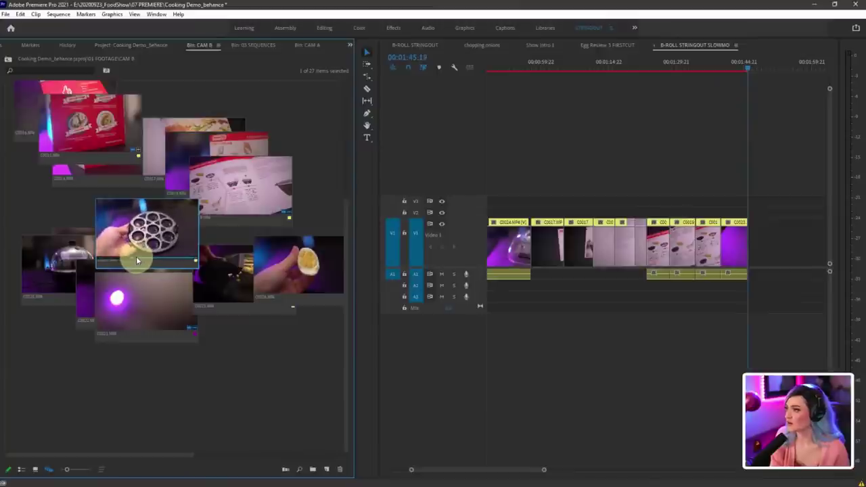
key(".")
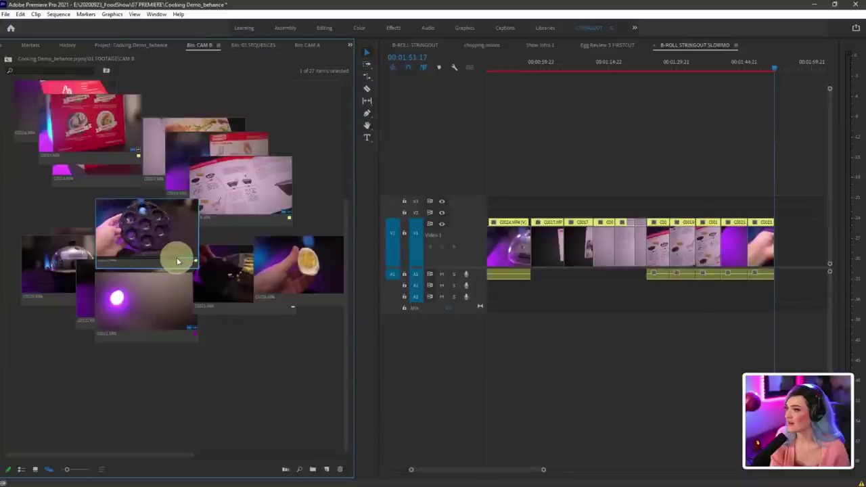
key(".")
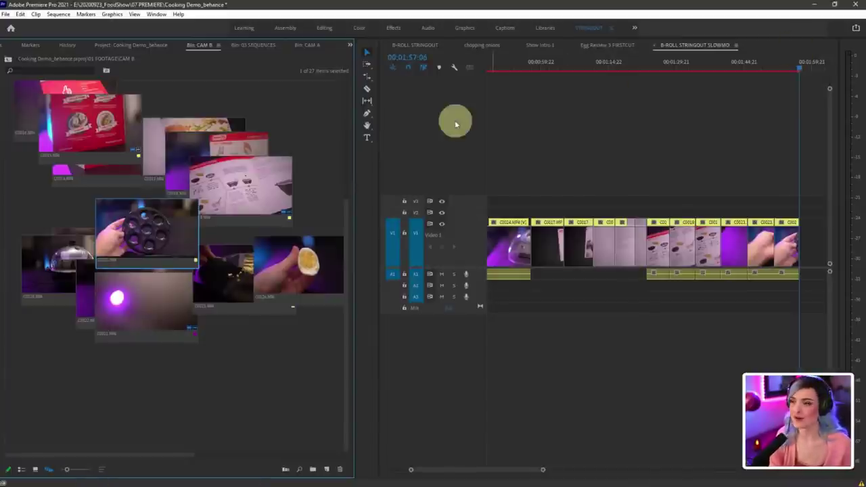
left_click_drag(378, 138, 359, 144)
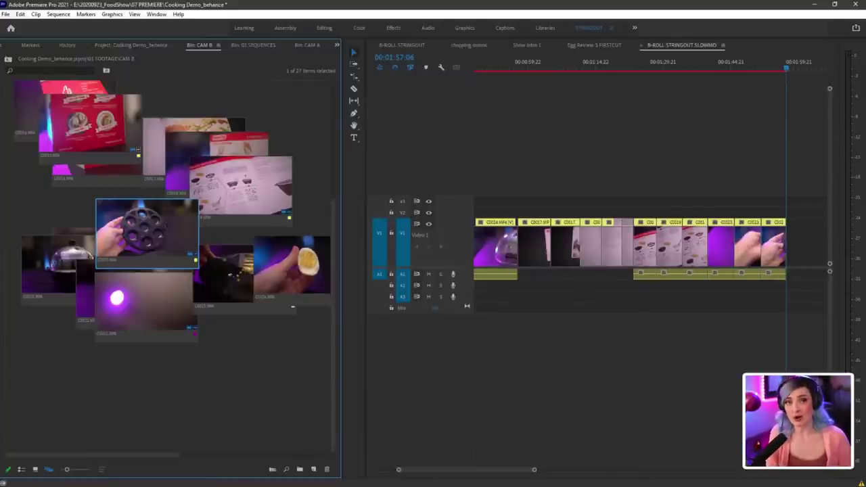
Step: Return to the Editing workspace, open the Egg Review 9 AUDIO DONE sequence, and close the B-ROLL STRINGOUT SLOWMO timeline
left_click(328, 32)
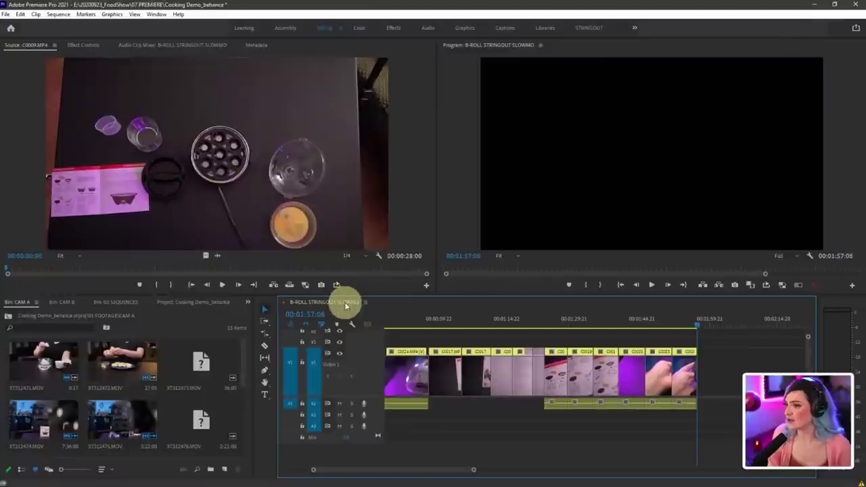
left_click(116, 302)
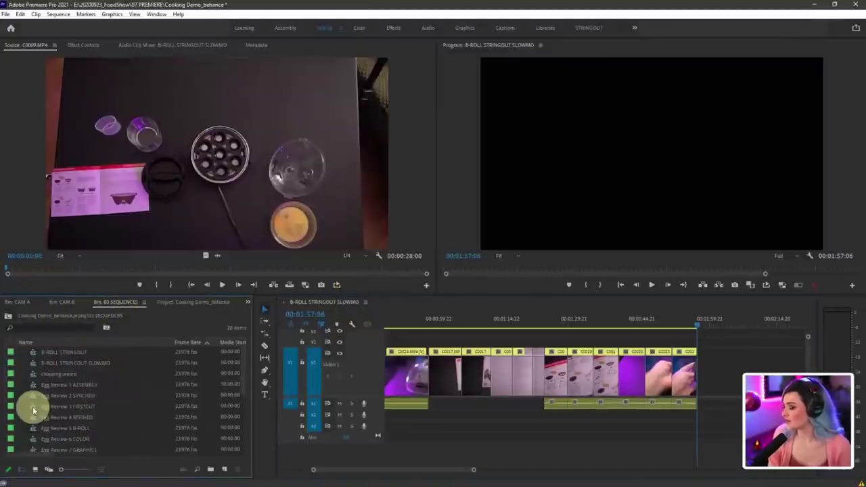
scroll(32, 406, "down", 2)
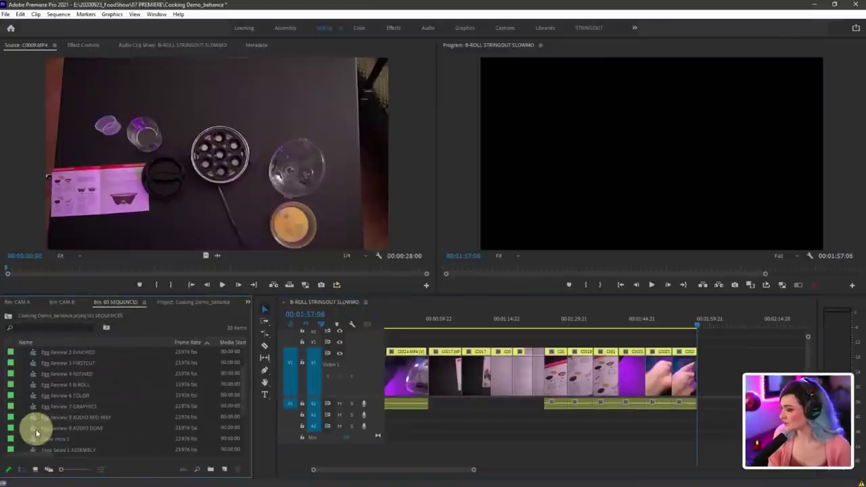
double_click(34, 429)
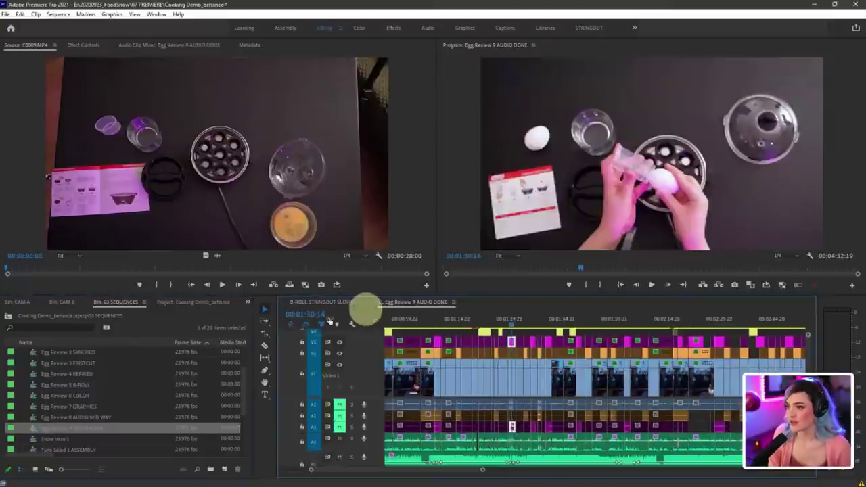
left_click(284, 306)
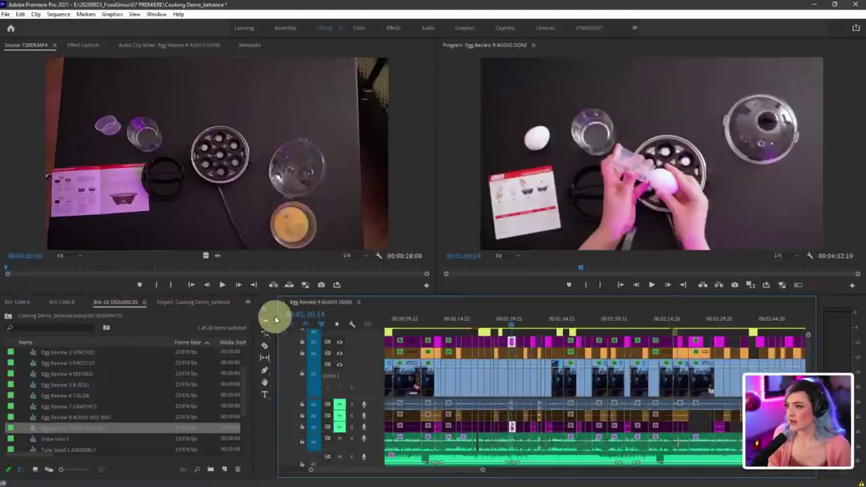
Step: Widen the timeline area and shrink video track V1 so the upper video tracks fit in the Egg Review 9 AUDIO DONE timeline
left_click_drag(264, 311, 207, 314)
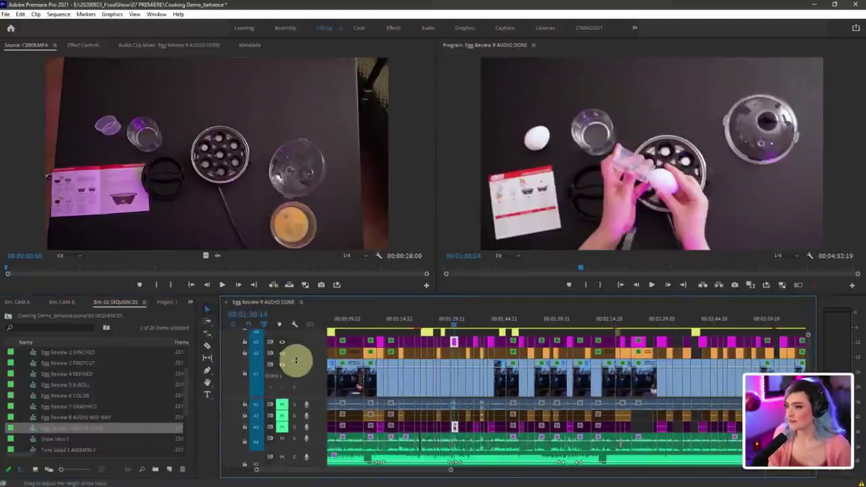
scroll(296, 369, "up", 3)
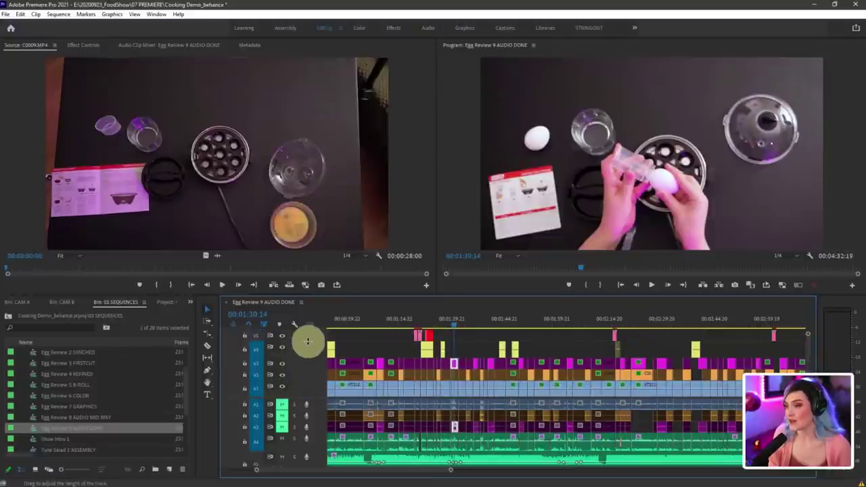
left_click_drag(308, 345, 309, 348)
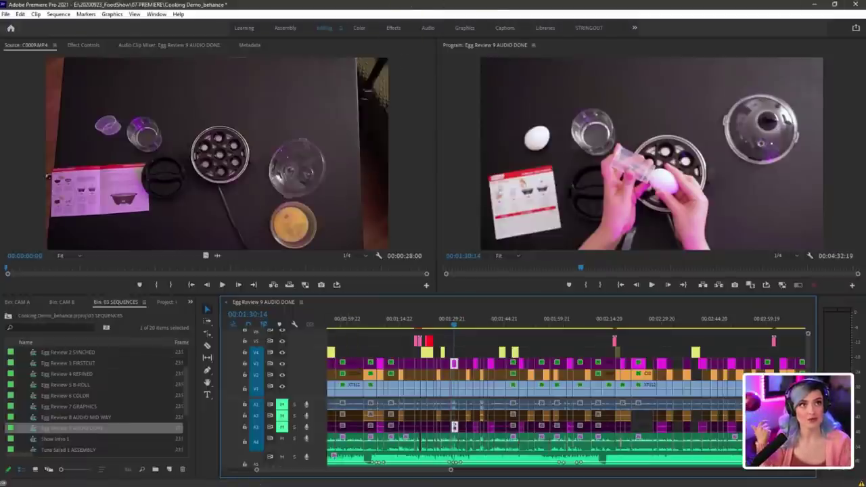
key("alt+Tab")
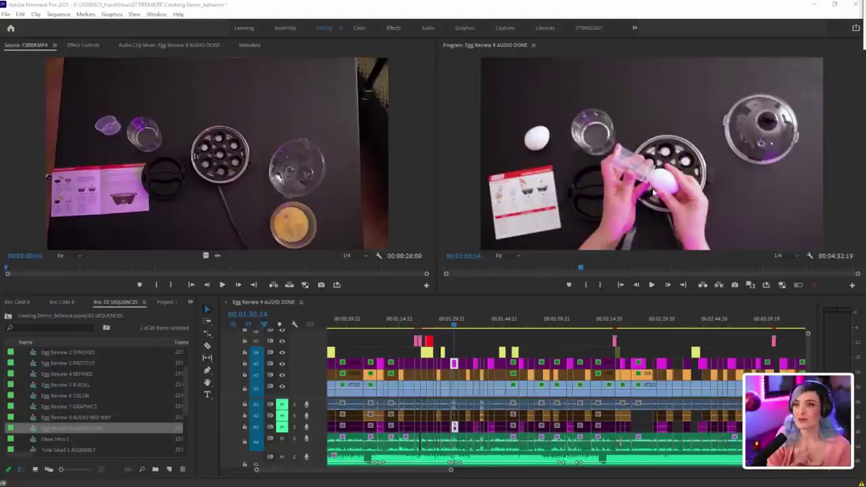
left_click(465, 327)
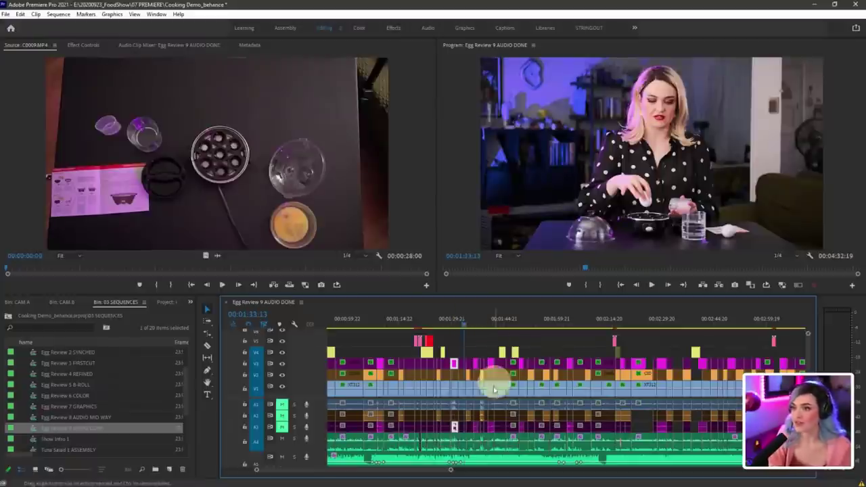
left_click_drag(319, 381, 318, 387)
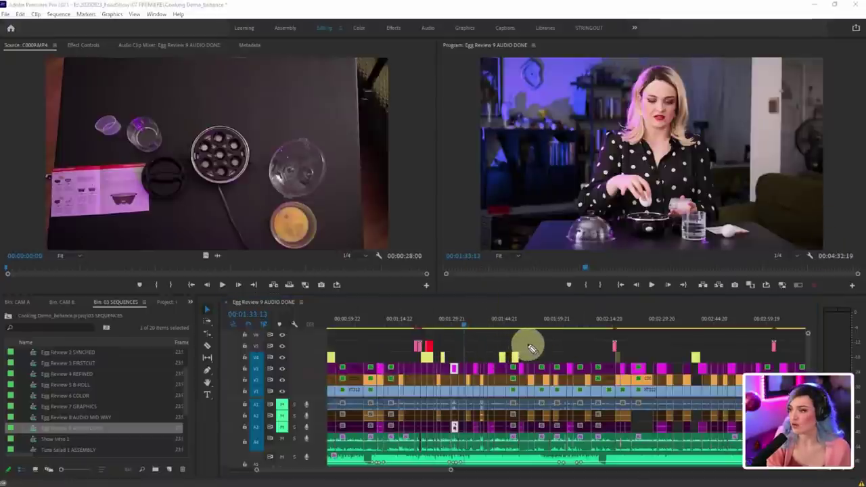
mouse_move(529, 344)
left_mouse_down()
mouse_move(493, 344)
mouse_move(514, 371)
mouse_move(467, 347)
mouse_move(429, 345)
mouse_move(457, 375)
mouse_move(482, 357)
left_mouse_up()
mouse_move(707, 346)
left_mouse_down()
mouse_move(670, 344)
mouse_move(731, 359)
mouse_move(676, 350)
left_mouse_up()
key("Escape")
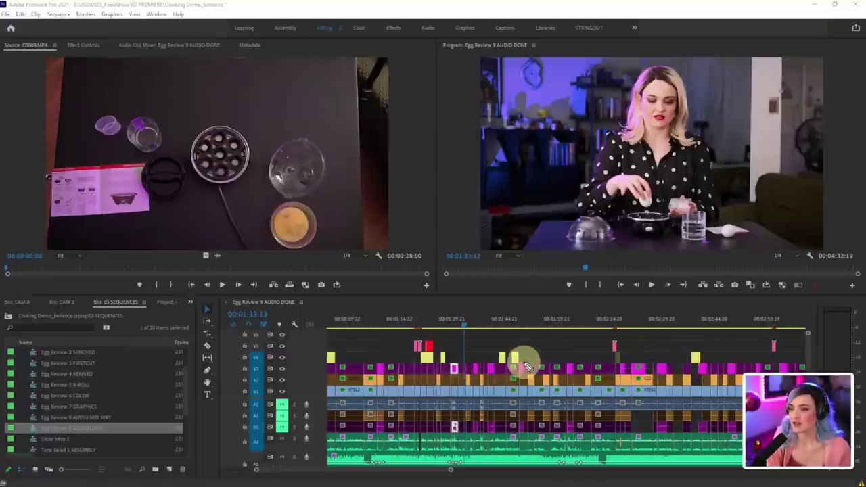
Step: Preview the two yellow B-roll clips on V4 around 00:01:44 and increase that track's height to show their thumbnails
scroll(515, 366, "up", 6)
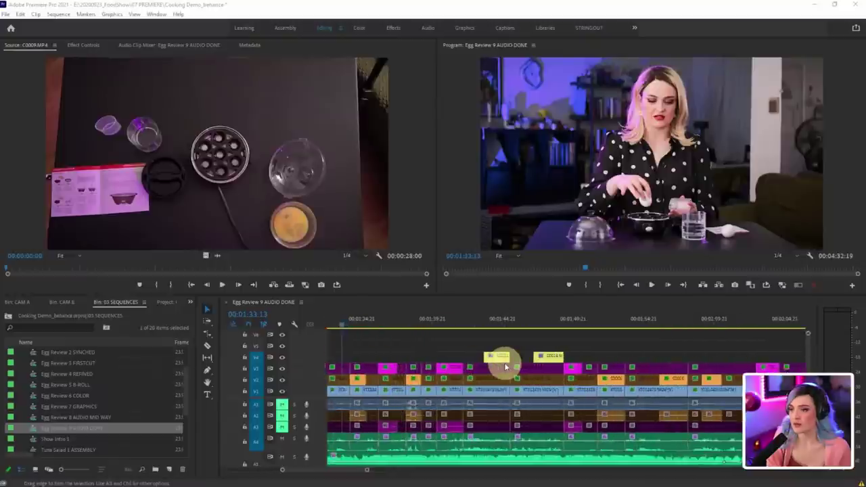
left_click(474, 326)
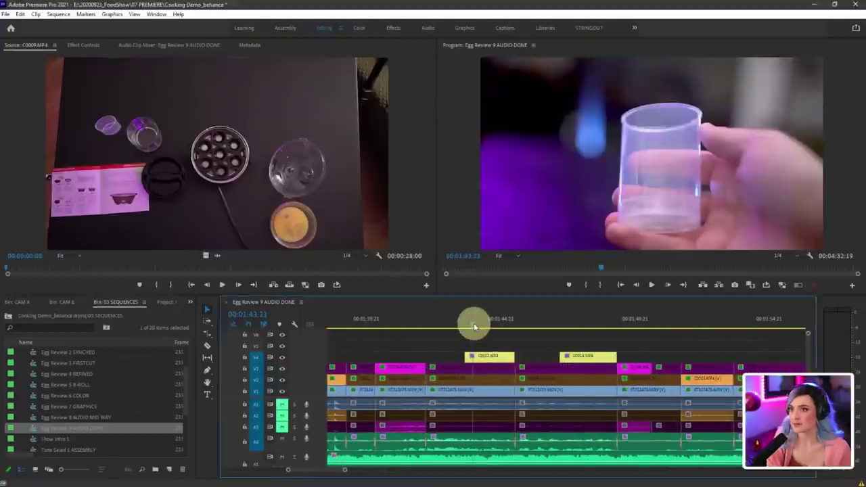
left_click_drag(474, 326, 584, 327)
scroll(536, 356, "down", 2)
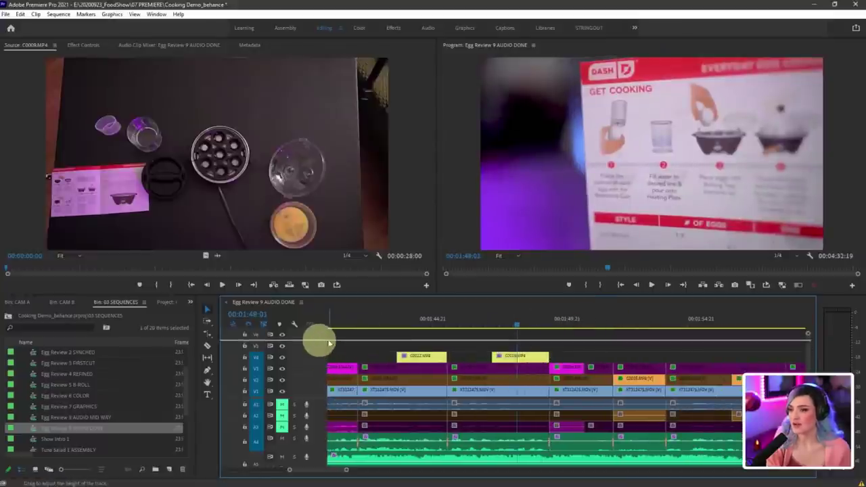
left_click_drag(328, 343, 512, 348)
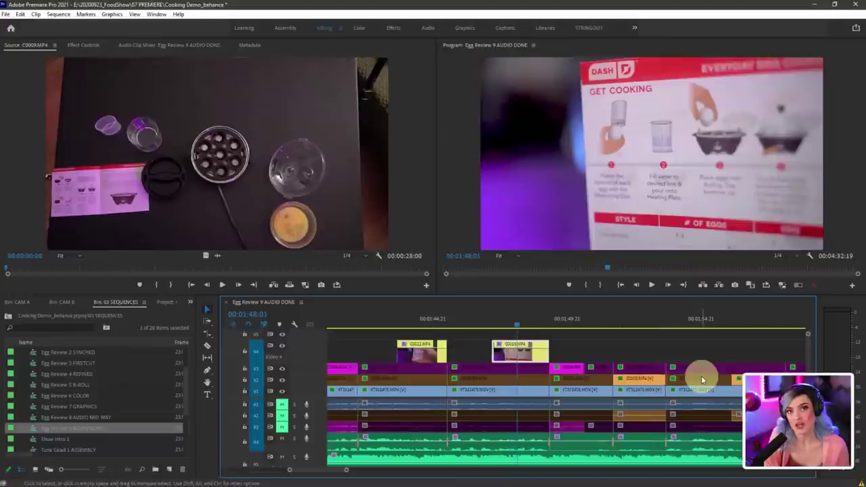
Step: Load the C0018.MP4 clip from V4 into the Source monitor and view a frame beyond its used range
double_click(520, 357)
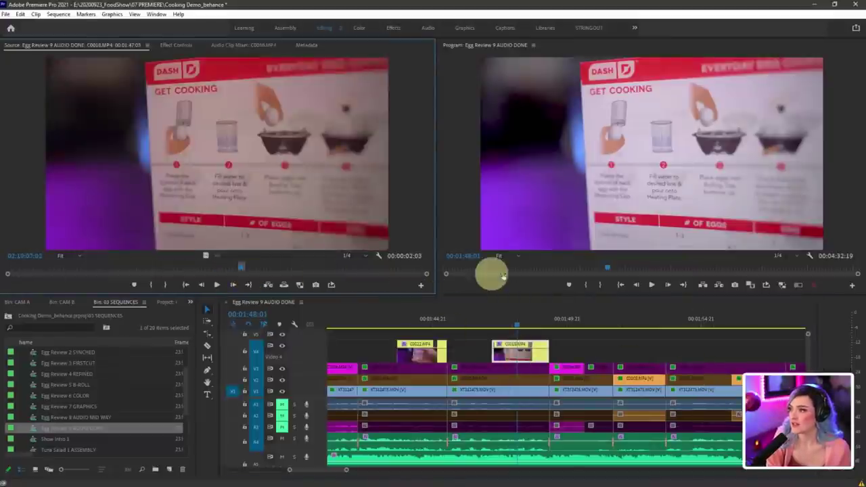
key("ctrl+shift+3")
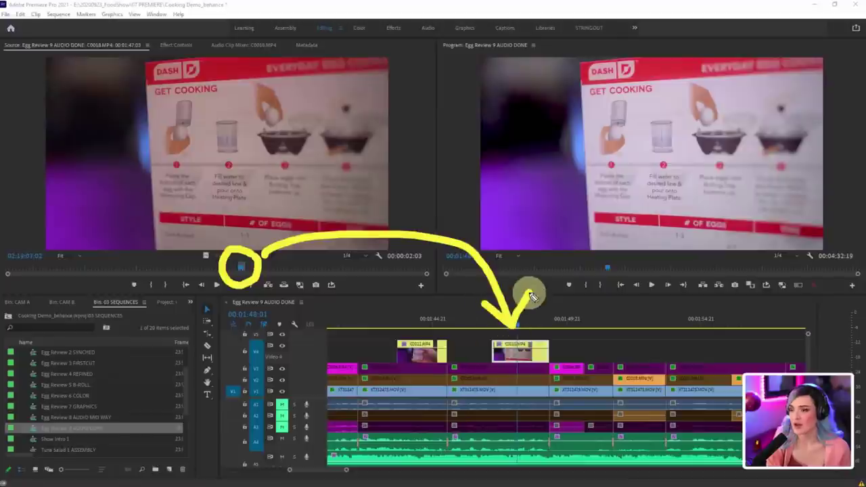
key("Escape")
left_click(314, 267)
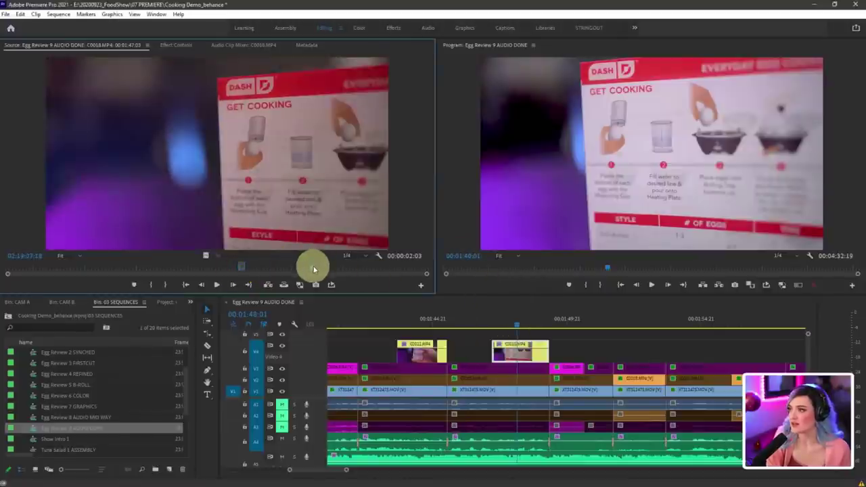
Step: Scrub the C0018.MP4 source to the full Everyday Egg Cooker card at 02:19:41:16 and hide the floating meeting controls
left_click_drag(313, 270, 361, 268)
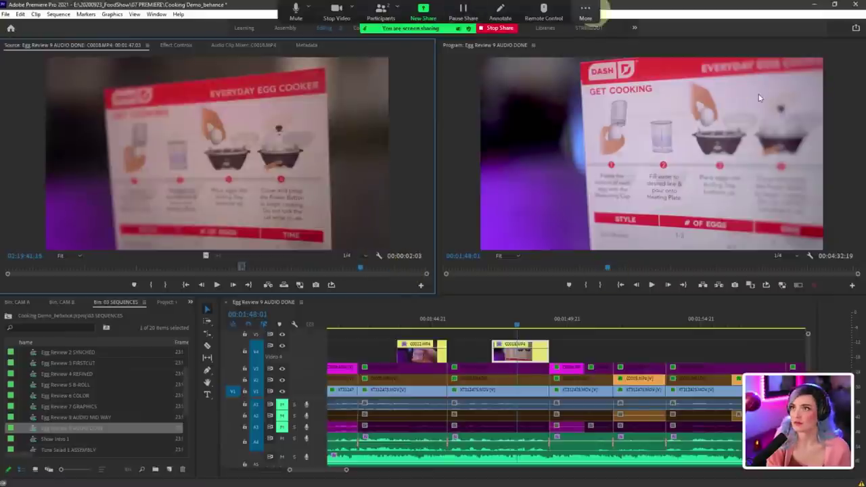
left_click(586, 13)
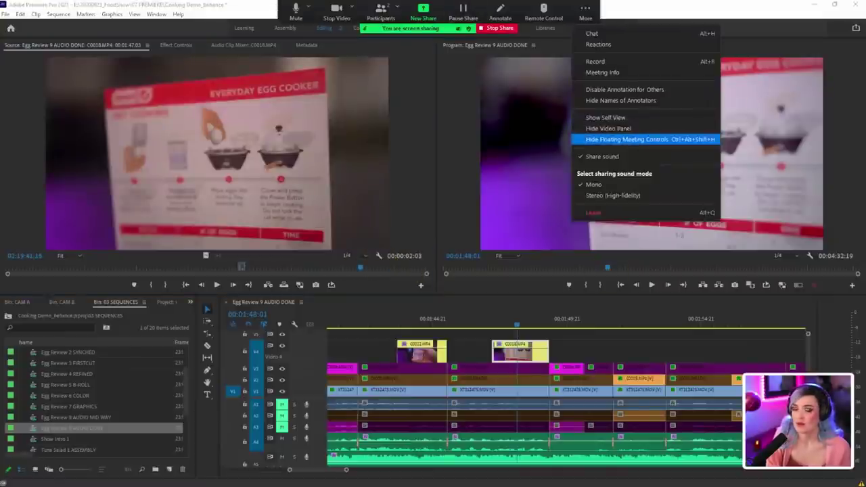
left_click(626, 139)
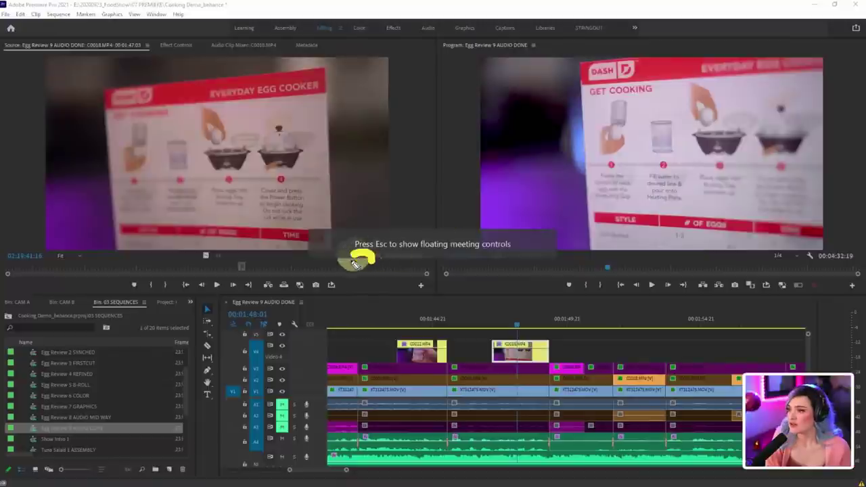
Step: Circle the used range and current frame in the Source monitor, outline the areas around C0018.MP4 on V4, and clear the annotations
mouse_move(352, 261)
left_mouse_down()
mouse_move(376, 276)
mouse_move(372, 259)
left_mouse_up()
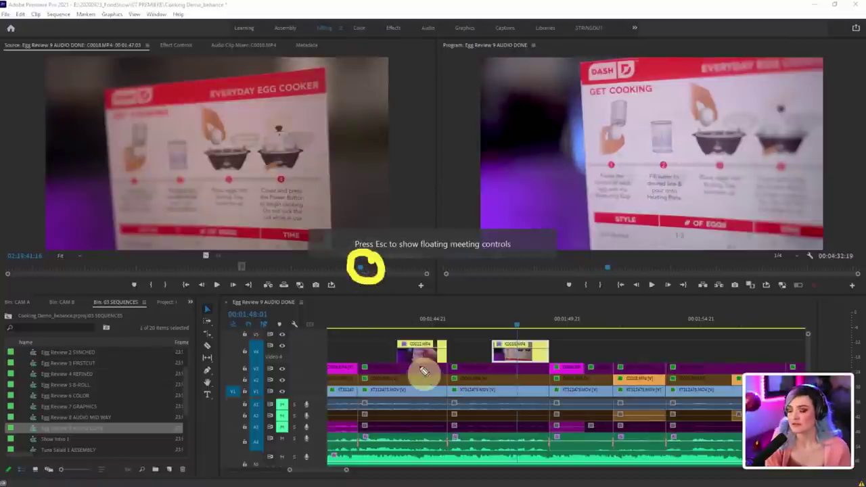
mouse_move(252, 258)
left_mouse_down()
mouse_move(223, 275)
mouse_move(252, 260)
left_mouse_up()
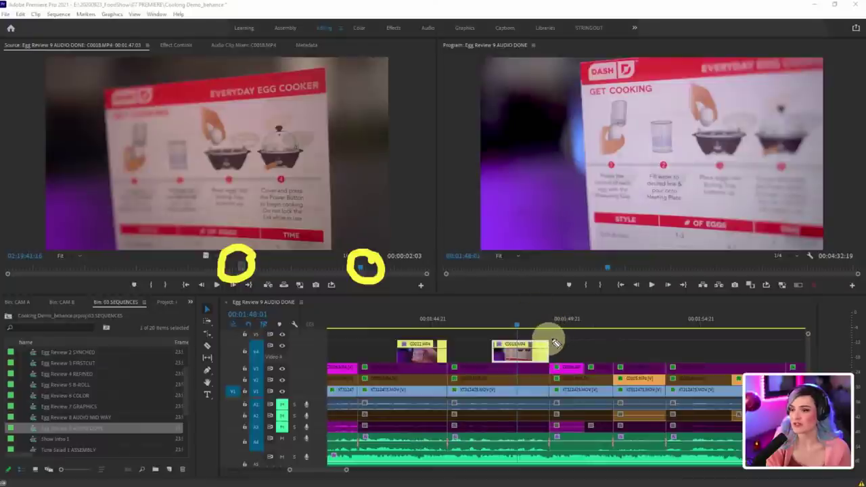
mouse_move(553, 343)
left_mouse_down()
mouse_move(774, 340)
mouse_move(583, 357)
left_mouse_up()
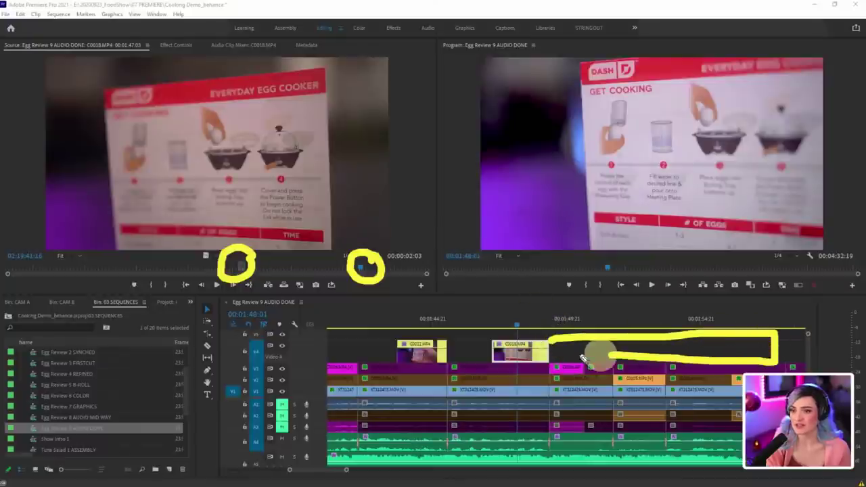
mouse_move(515, 337)
left_mouse_down()
mouse_move(332, 353)
mouse_move(492, 363)
left_mouse_up()
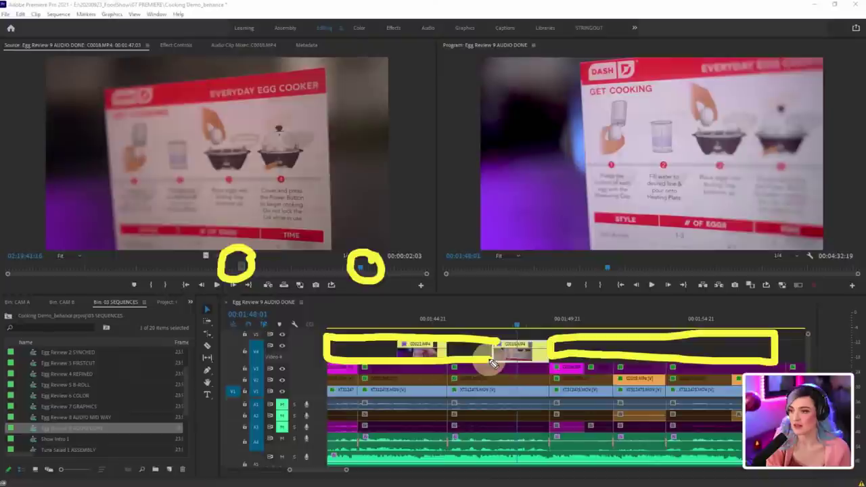
key("Escape")
Step: Extend the end of C0018.MP4 on V4 to a duration of about 00:00:28:21 and scrub through the exposed footage
scroll(479, 367, "down", 2)
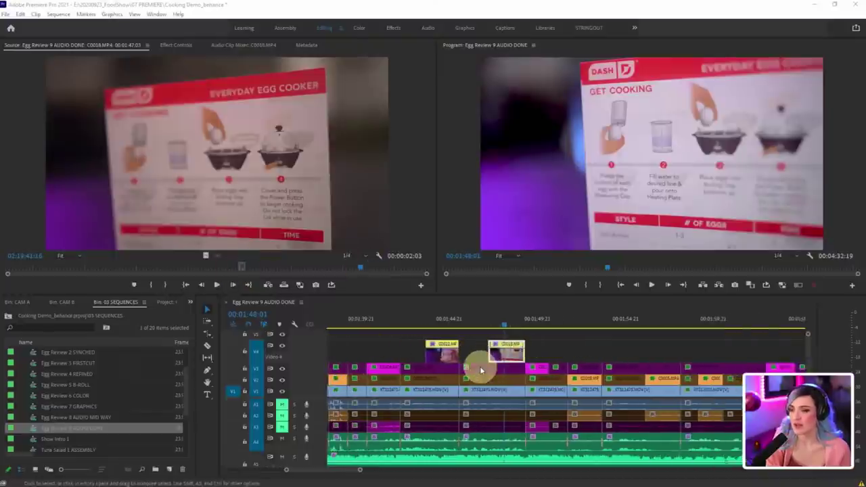
key("minus")
key("minus")
key("minus")
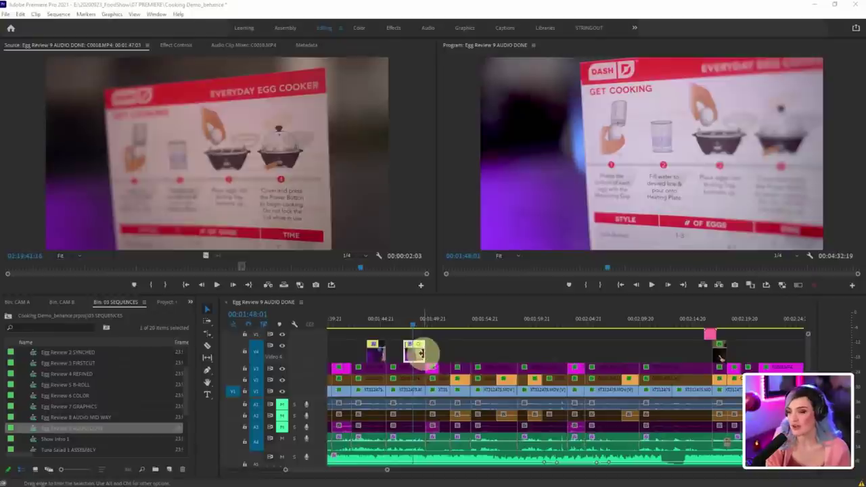
left_click_drag(421, 351, 652, 355)
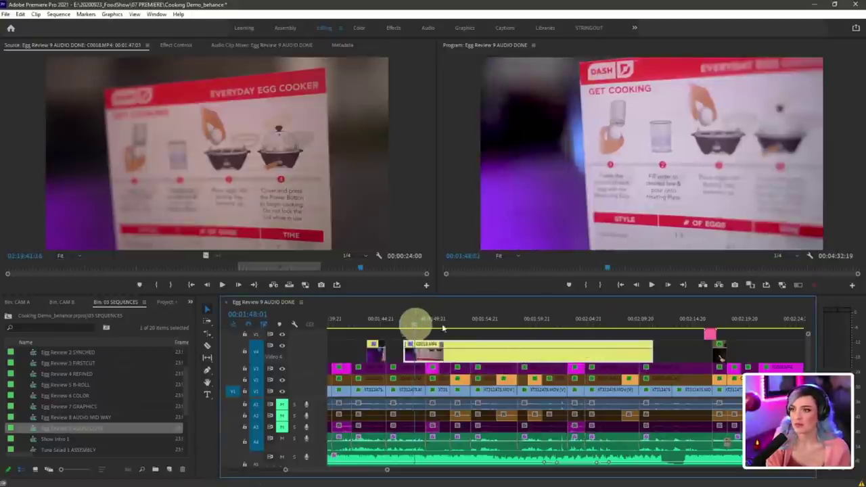
left_click_drag(443, 328, 635, 355)
scroll(537, 370, "down", 2)
left_click_drag(642, 317, 609, 323)
scroll(586, 348, "down", 2)
scroll(503, 359, "up", 1)
Step: Move C0018.MP4 up to V6, extend its end to a duration of 00:00:51:10, and scrub to the frame at 00:02:23:15
left_click(503, 367)
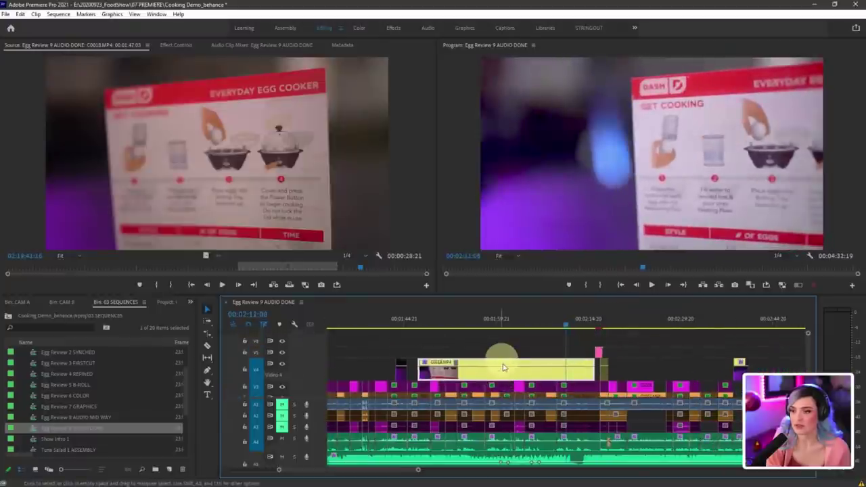
left_click_drag(503, 368, 503, 340)
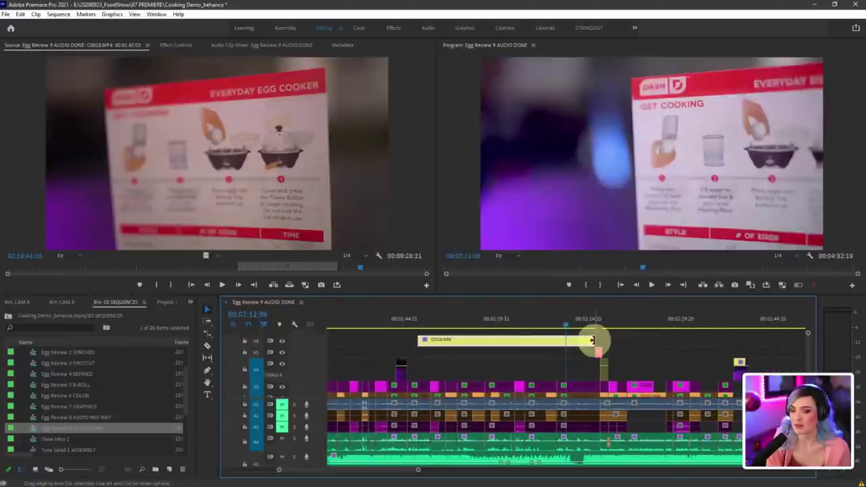
left_click_drag(593, 341, 733, 341)
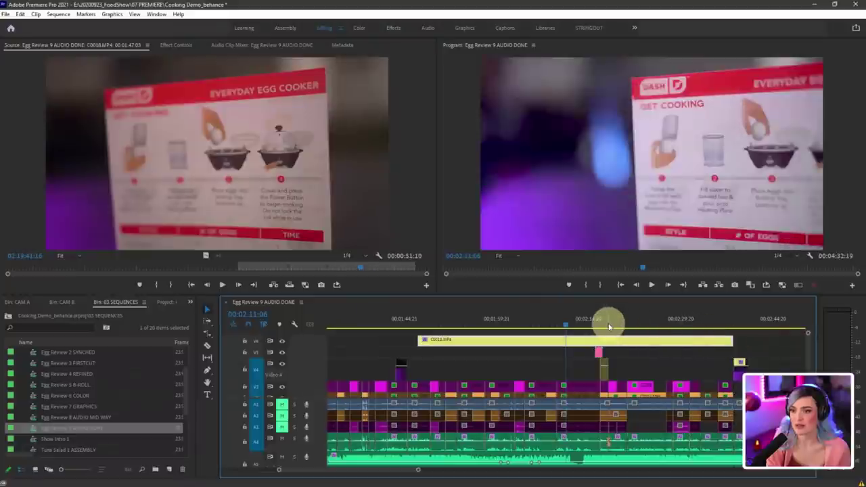
left_click_drag(609, 327, 642, 326)
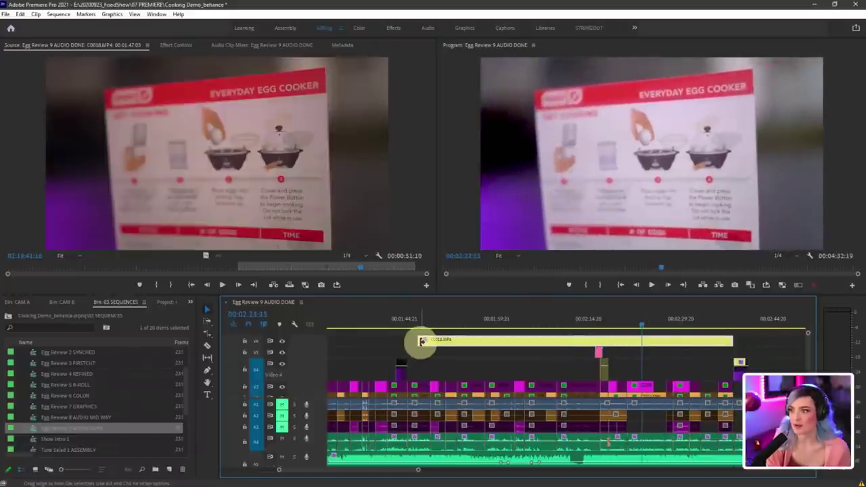
Step: Trim the start of C0018.MP4 to the chosen frame, move it back near 00:01:49, and shorten it to 00:00:02:09
left_click_drag(421, 341, 444, 343)
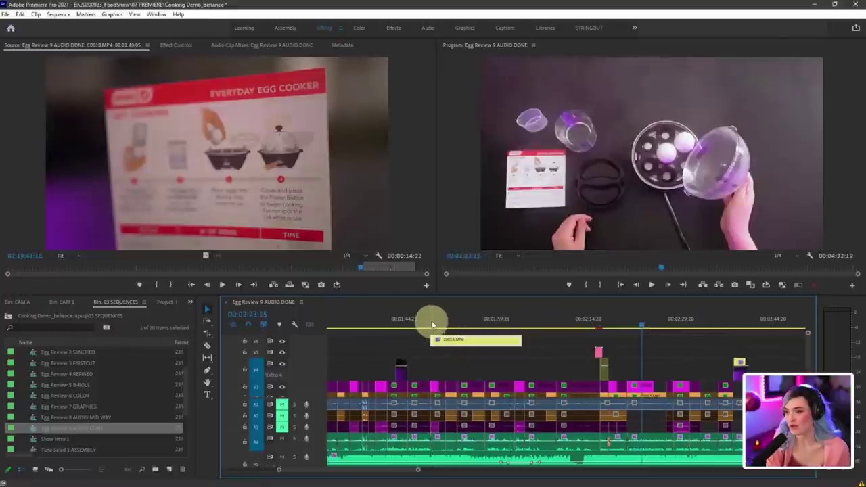
left_click_drag(518, 341, 443, 340)
left_click(439, 328)
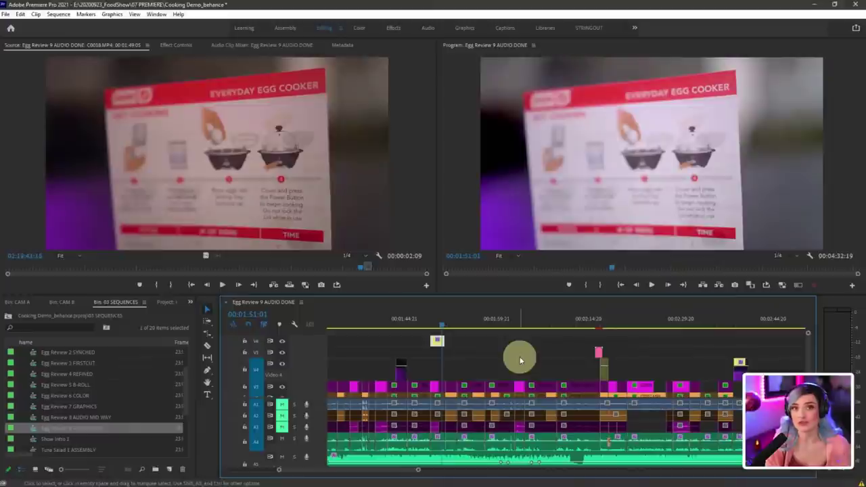
Step: Undo the trimming and repositioning of the C0018.MP4 clip on V6
key("ctrl+z")
key("ctrl+z")
key("ctrl+z")
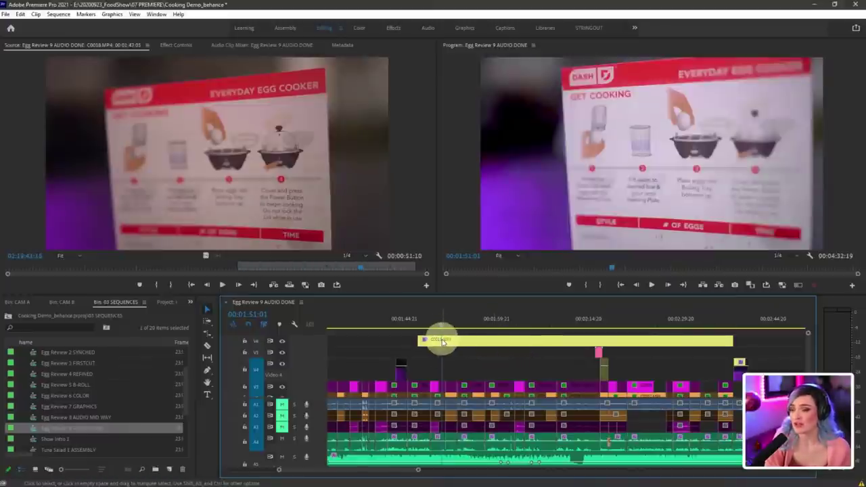
Step: Target video track V6 and move the playhead to the start of C0018.MP4 at 00:01:47:03
left_click_drag(414, 323, 421, 323)
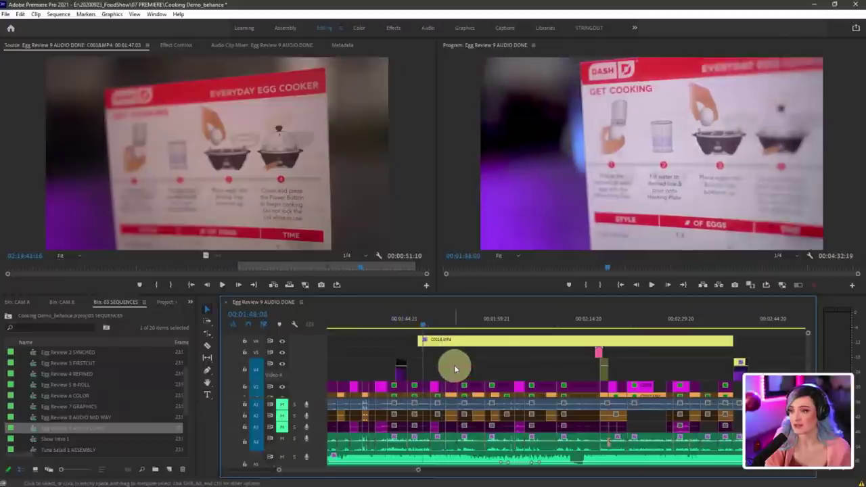
key("Up")
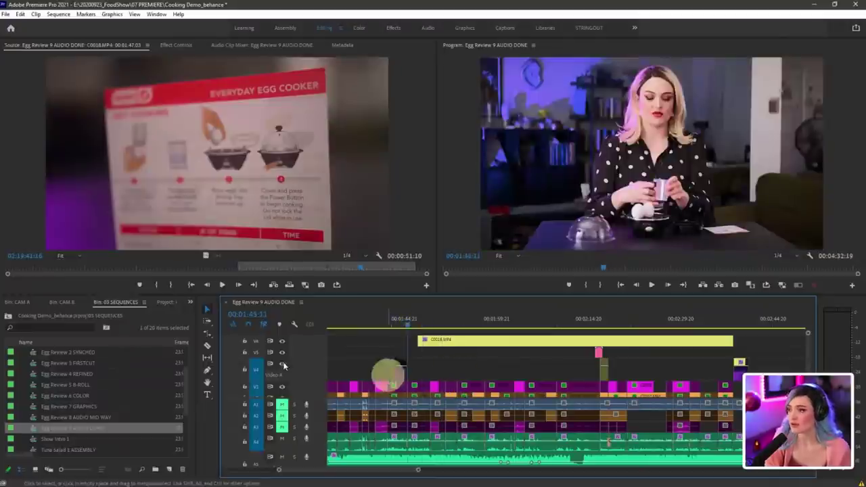
left_click(259, 342)
key("Down")
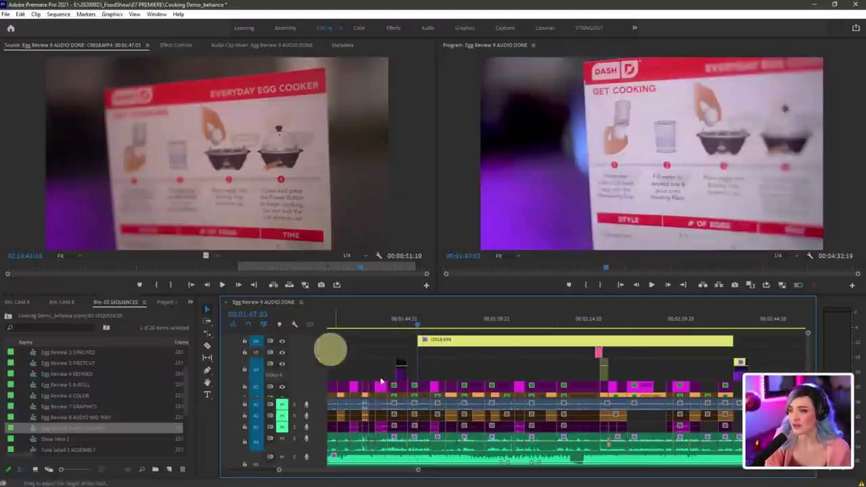
Step: Add a sequence marker at the start of the extended C0018.MP4 clip
left_click(435, 368)
key("m")
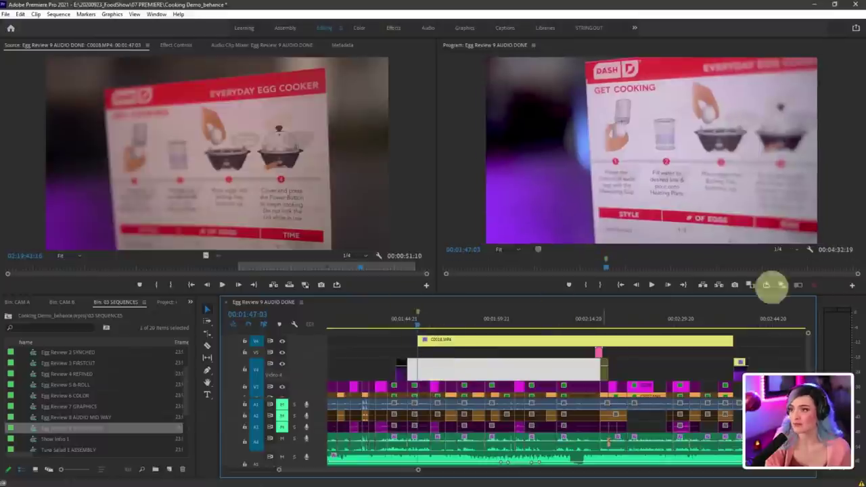
left_click(410, 316)
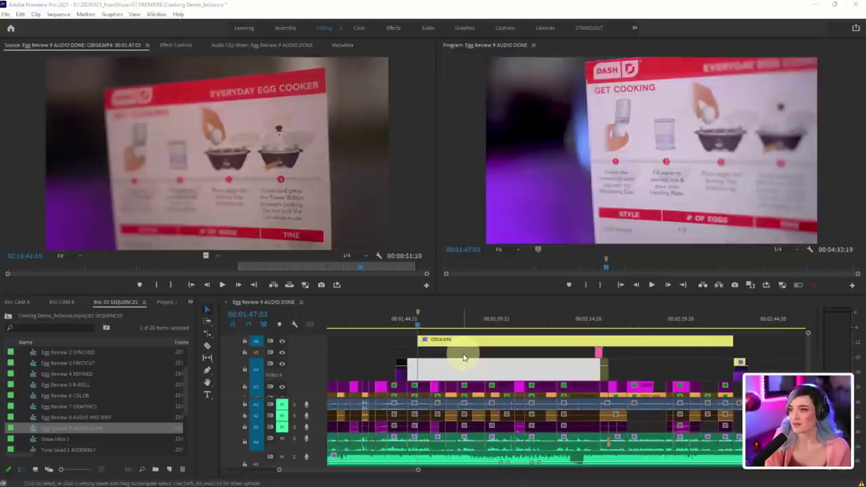
Step: Undo the sequence marker along with the move of C0018.MP4 to V6 and its extension
left_click_drag(461, 355, 477, 354)
key("ctrl+z")
key("ctrl+z")
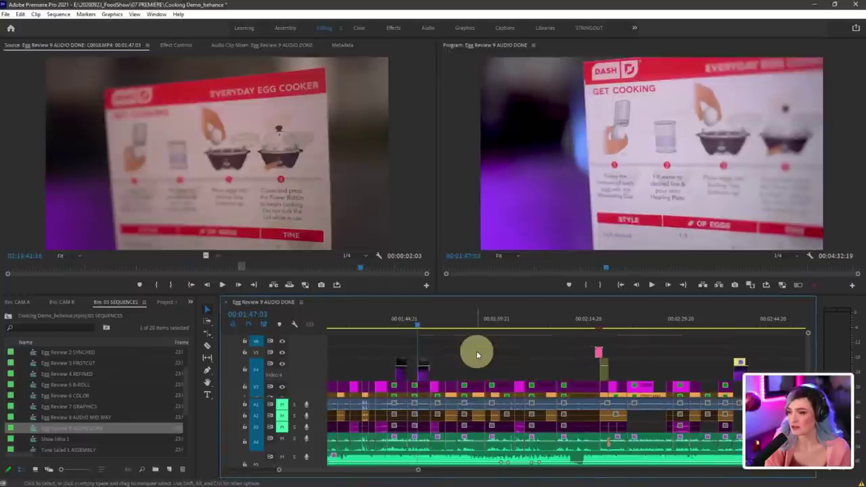
Step: Hide the floating meeting controls and add sequence markers at the start and end of C0018.MP4, at 00:01:47:03 and 00:01:49:06
scroll(420, 379, "up", 4)
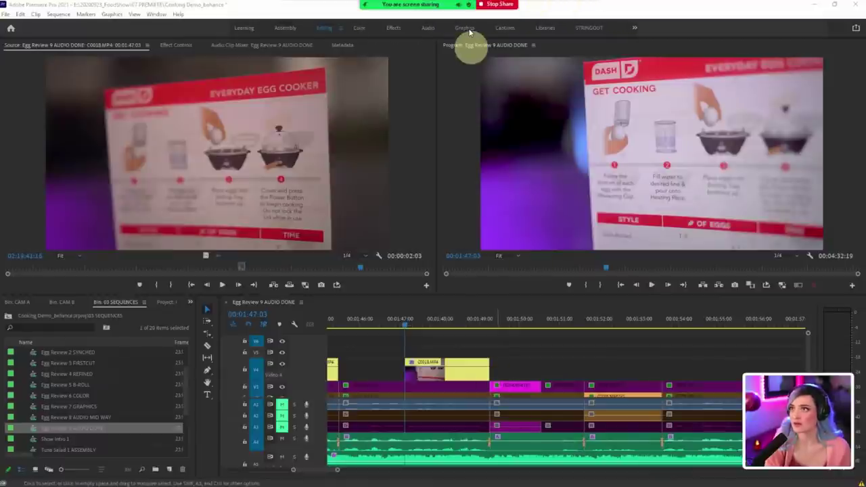
left_click(580, 11)
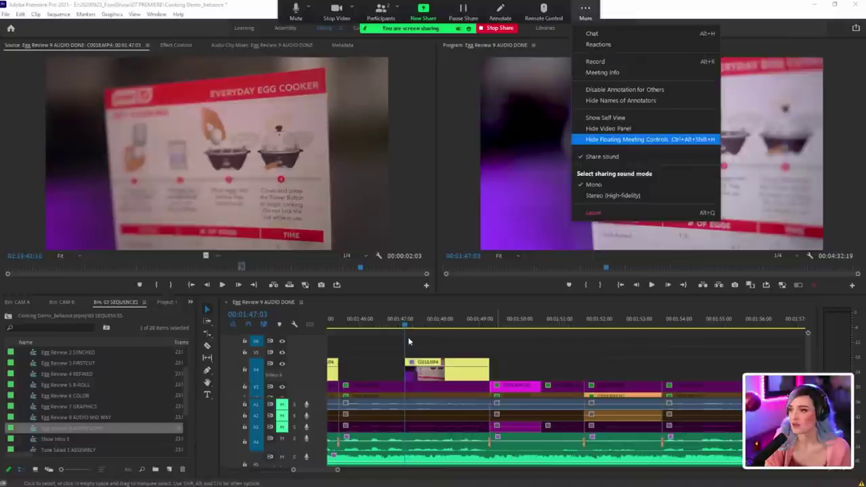
left_click(640, 140)
left_click(403, 323)
left_click(446, 354)
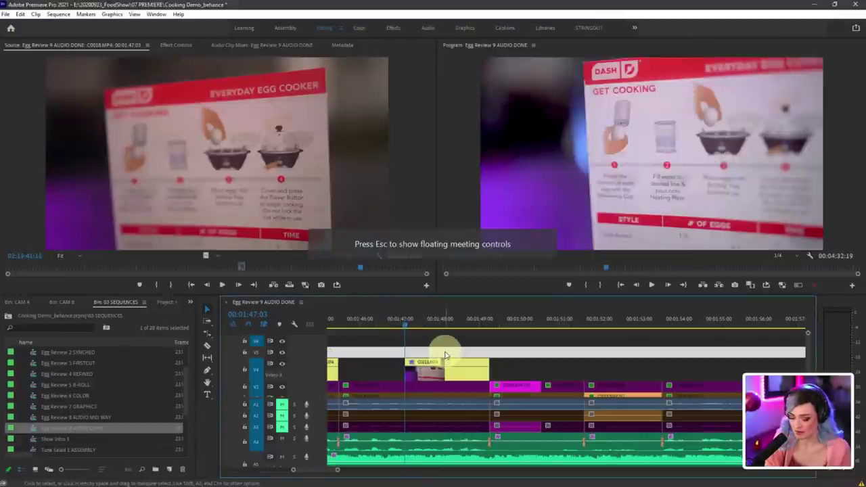
left_click(486, 327)
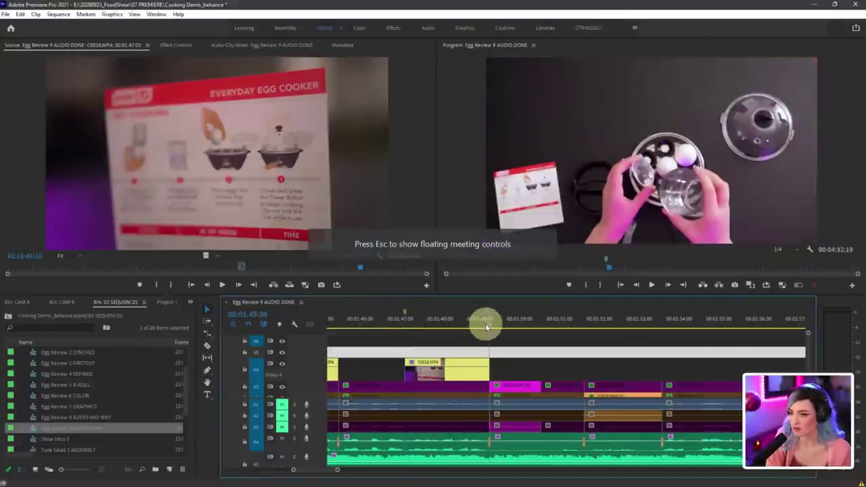
left_click(492, 339)
Step: Move C0018.MP4 to V6, extend its end to a duration of 00:00:54:08, and scrub to the full egg cooker card near 00:02:25
scroll(465, 359, "down", 6)
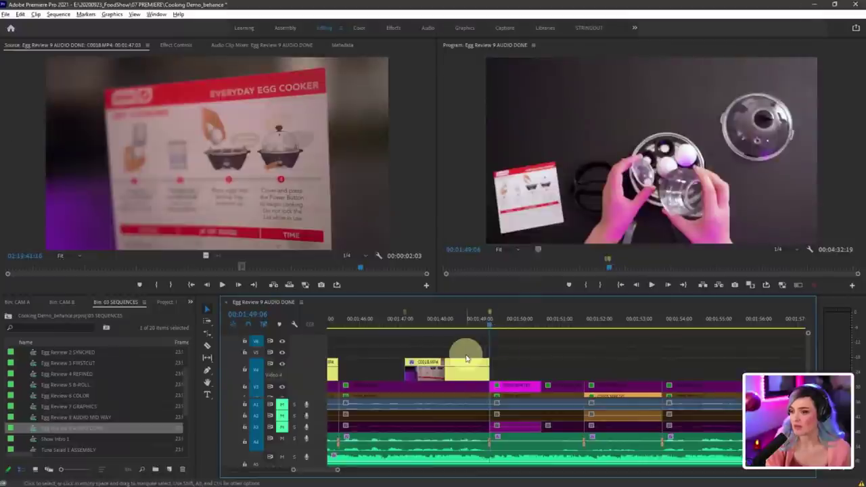
scroll(465, 365, "down", 2)
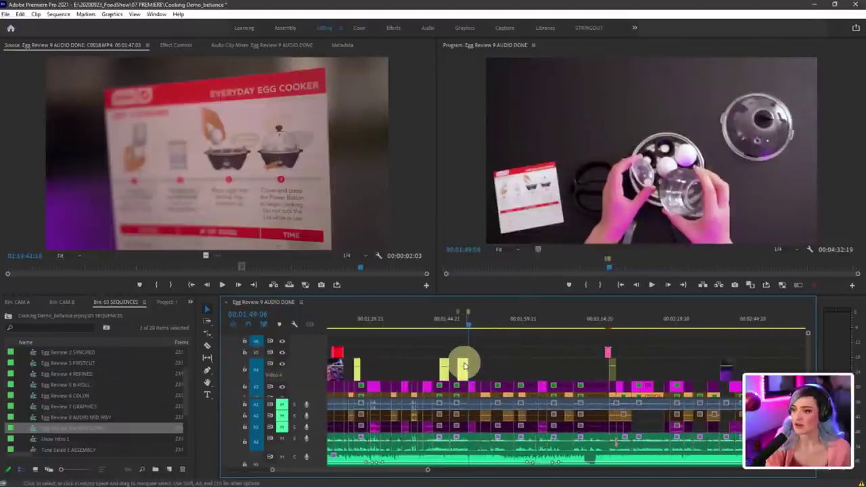
left_click_drag(461, 344, 754, 337)
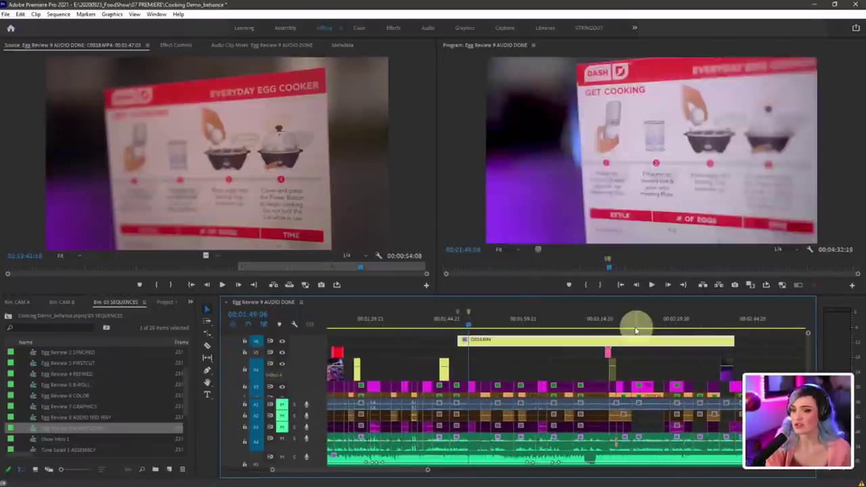
left_click_drag(628, 326, 653, 328)
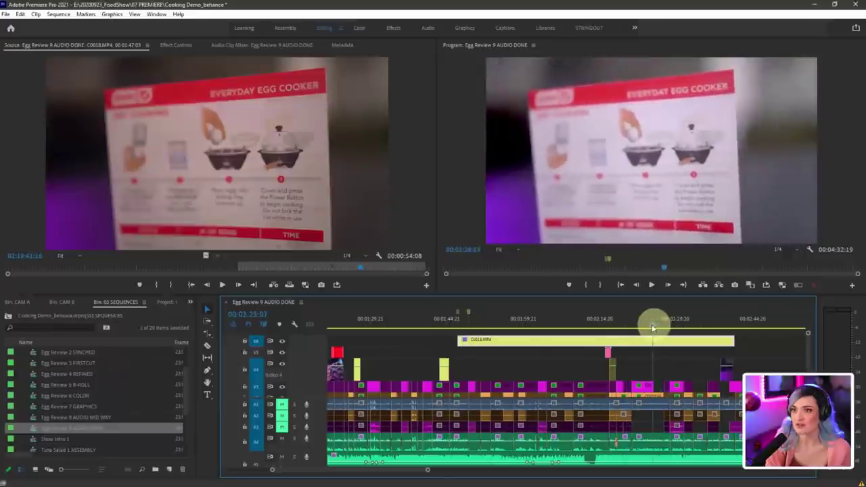
Step: Trim the start of C0018.MP4 to the playhead and move the clip back to the first marker on V6
left_click_drag(460, 343, 653, 340)
left_click(473, 344)
left_click_drag(474, 349, 474, 347)
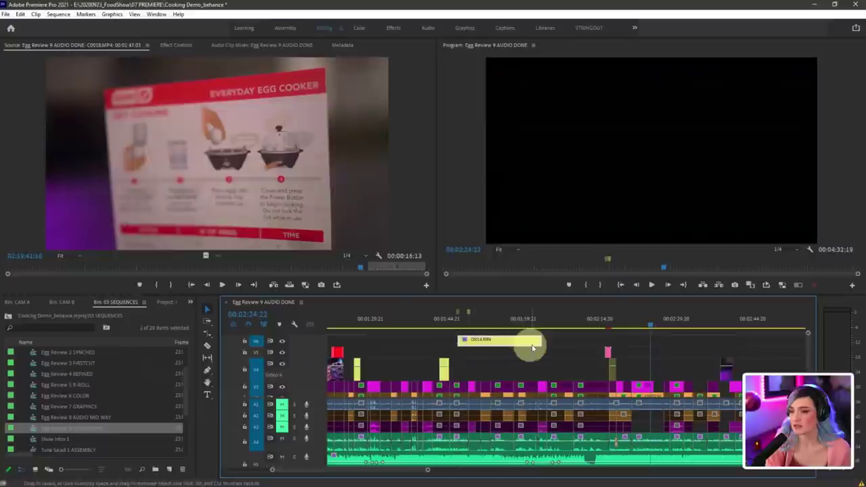
Step: Trim the end of C0018.MP4 to the second marker and place the clip back on V4 between the two markers
left_click_drag(540, 342, 457, 367)
scroll(464, 368, "up", 3)
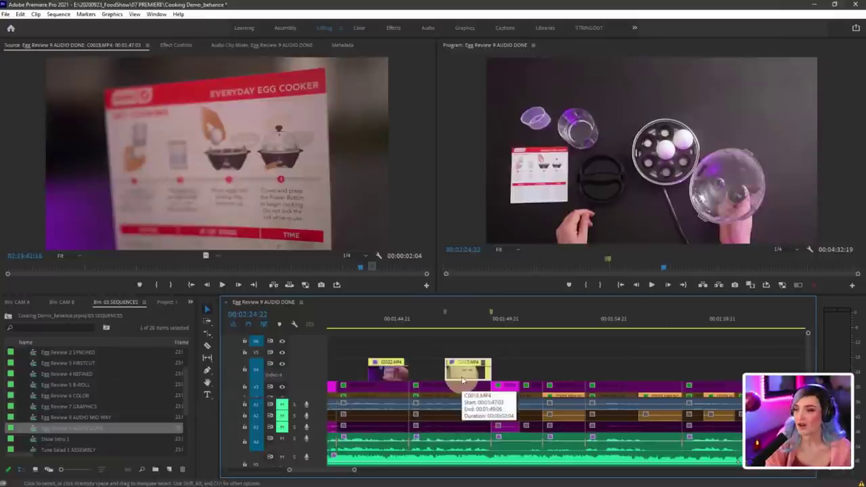
left_click(486, 366)
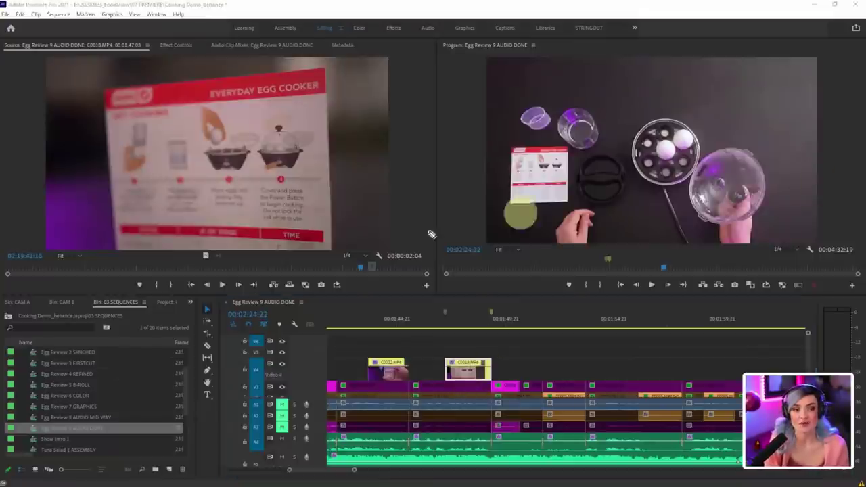
Step: Circle the two sequence markers above C0018.MP4 with the annotation pen
left_click_drag(456, 302, 452, 298)
left_click_drag(504, 299, 521, 318)
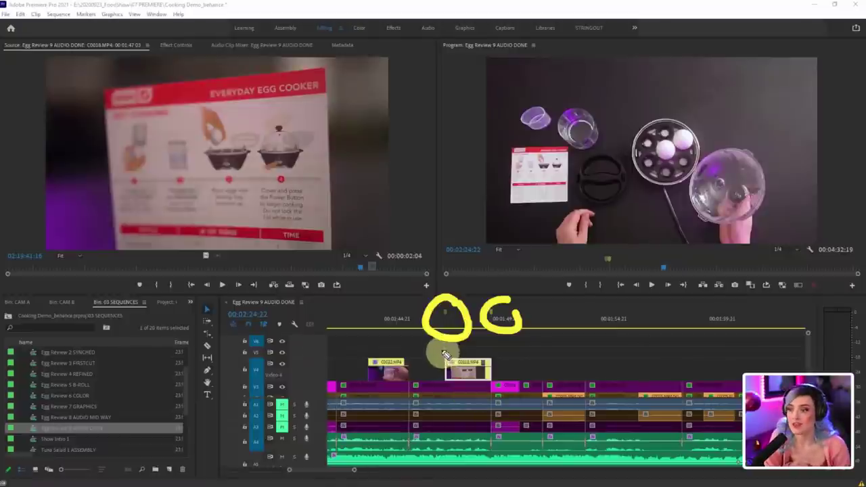
Step: Draw vertical pen strokes at the start and end of C0018.MP4 on V4, and clear the annotations
left_click_drag(442, 349, 437, 405)
left_click_drag(494, 350, 495, 403)
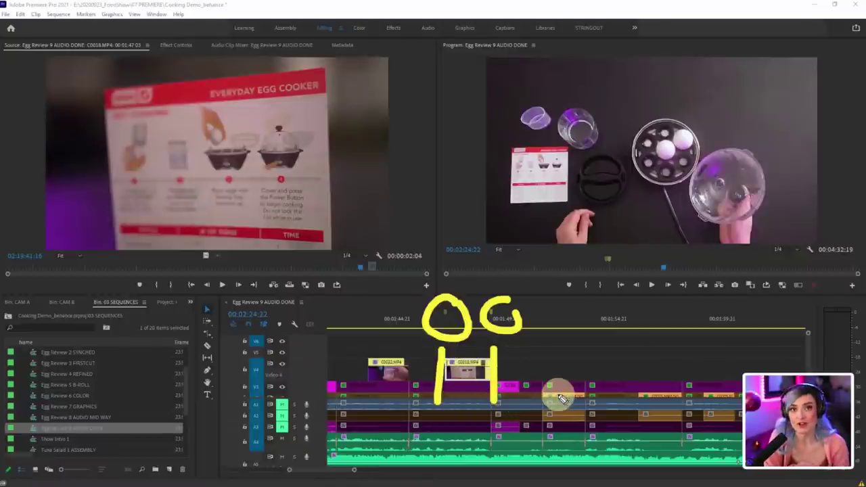
key("Escape")
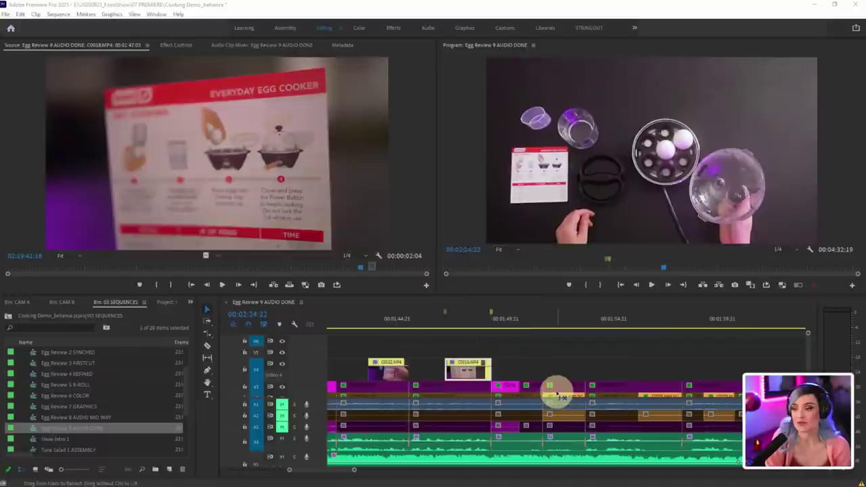
Step: Place the playhead at 00:01:47:18 and move C0018.MP4 up to V6 and back down to V4
left_click(460, 328)
key("alt+Up")
key("alt+Up")
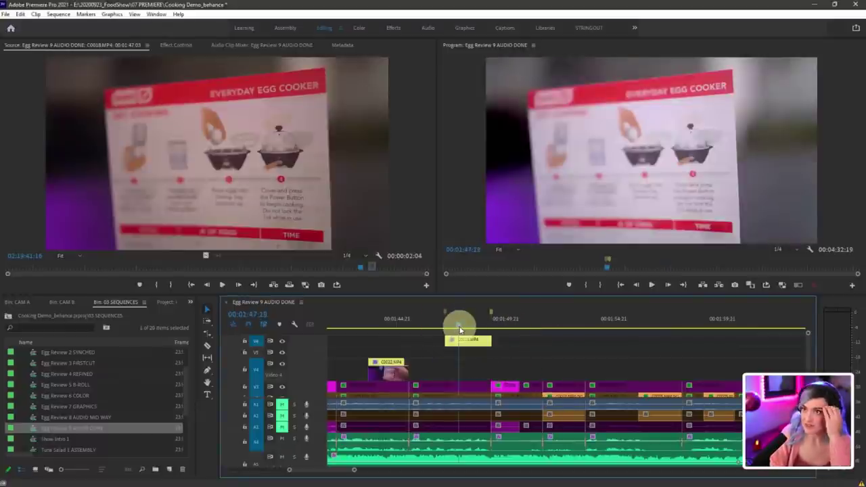
key("alt+Down")
key("alt+Down")
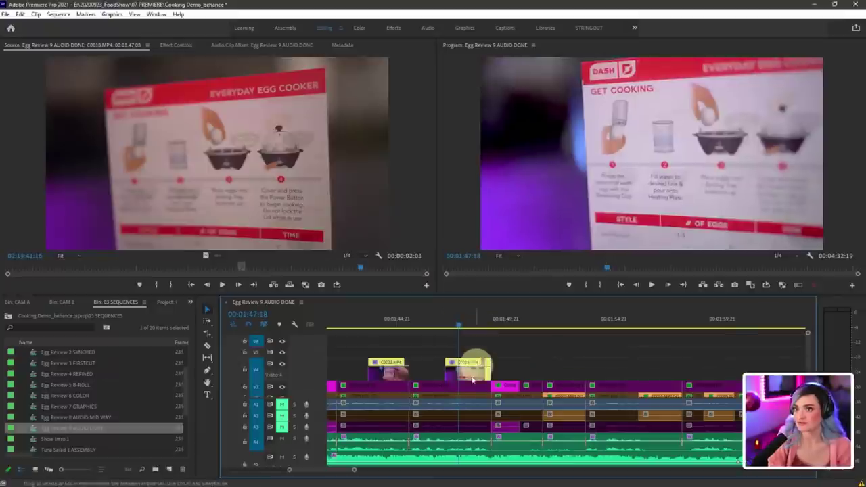
Step: Sketch a freehand pen line from the Source monitor around the clips in the timeline, and clear it
scroll(470, 377, "down", 3)
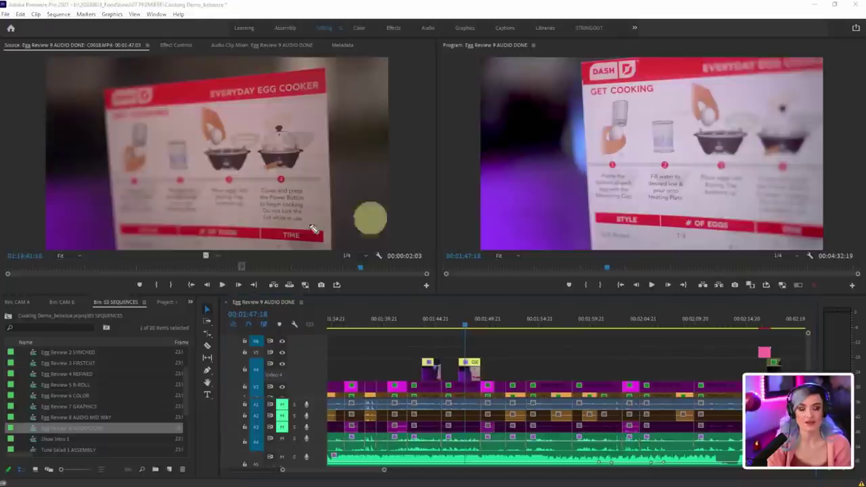
mouse_move(242, 159)
left_mouse_down()
mouse_move(455, 270)
mouse_move(381, 358)
mouse_move(629, 356)
left_mouse_up()
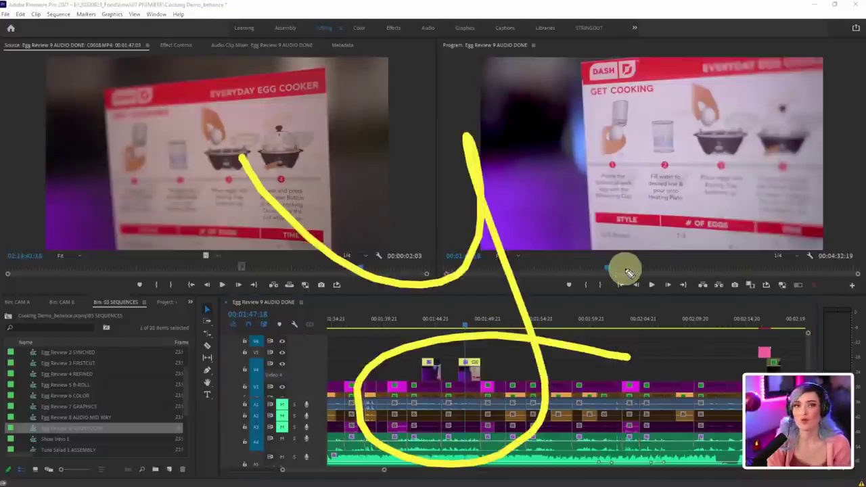
key("Escape")
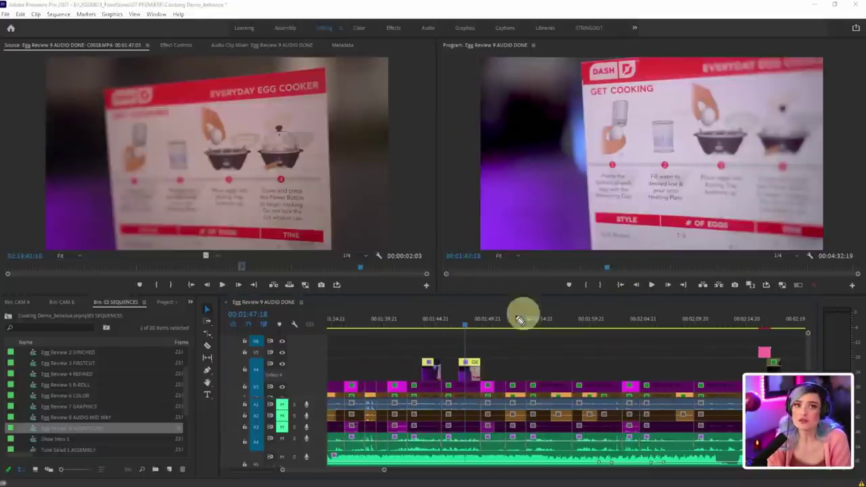
Step: Select C0018.MP4 on V4, activate the Slip tool, and frame the clip close up in the timeline
left_click(471, 378)
scroll(471, 378, "right", 5)
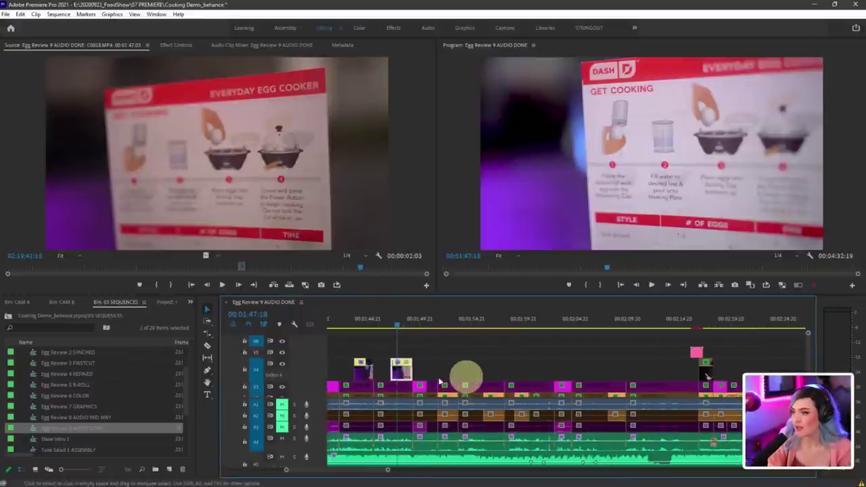
key("y")
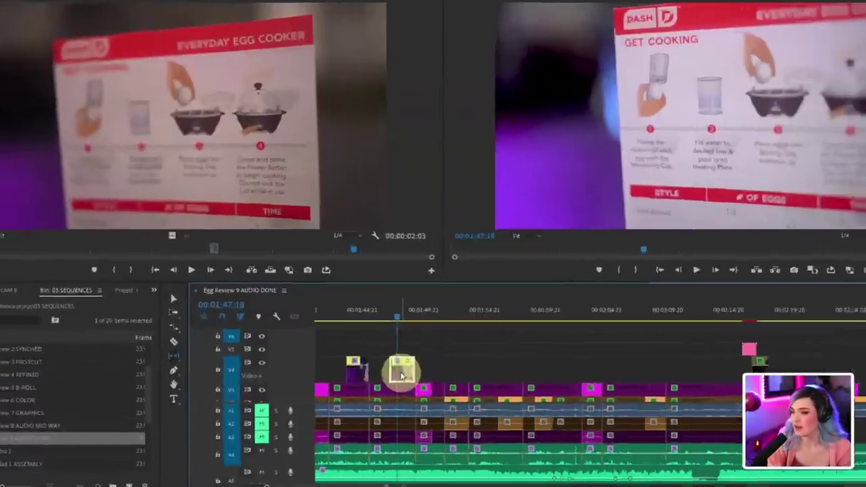
scroll(401, 372, "left", 10)
scroll(438, 377, "right", 8)
scroll(483, 385, "right", 6)
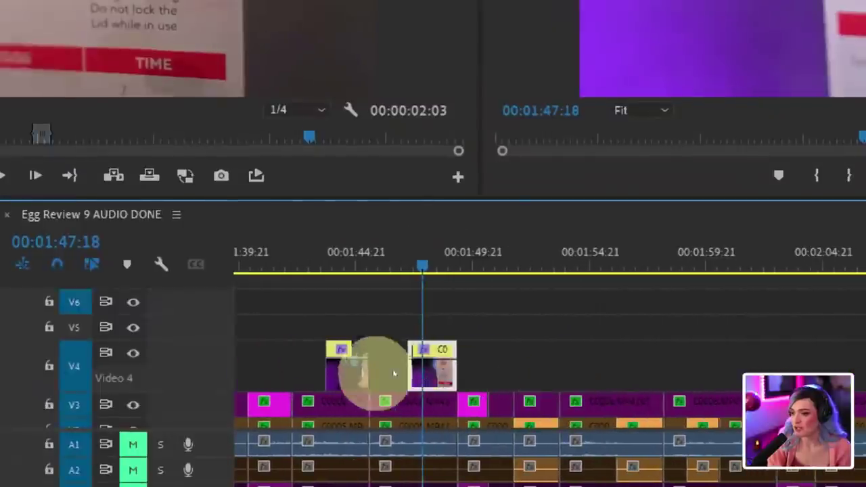
key("v")
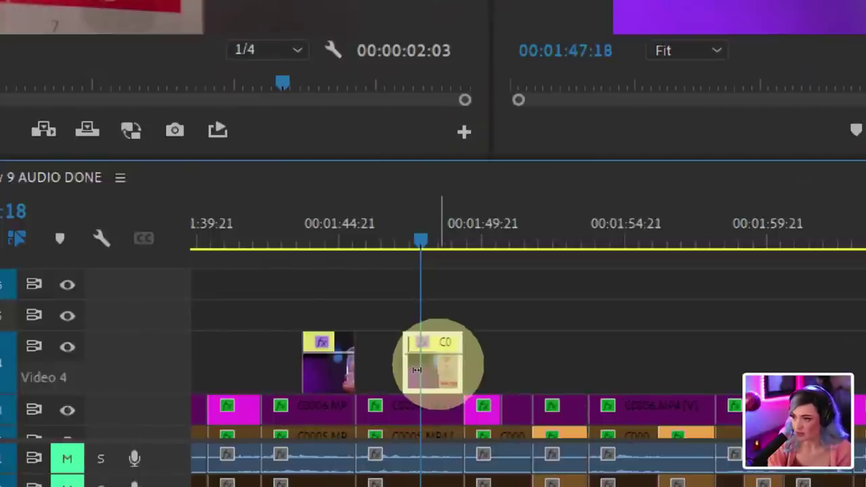
scroll(418, 371, "down", 8)
scroll(386, 369, "up", 3)
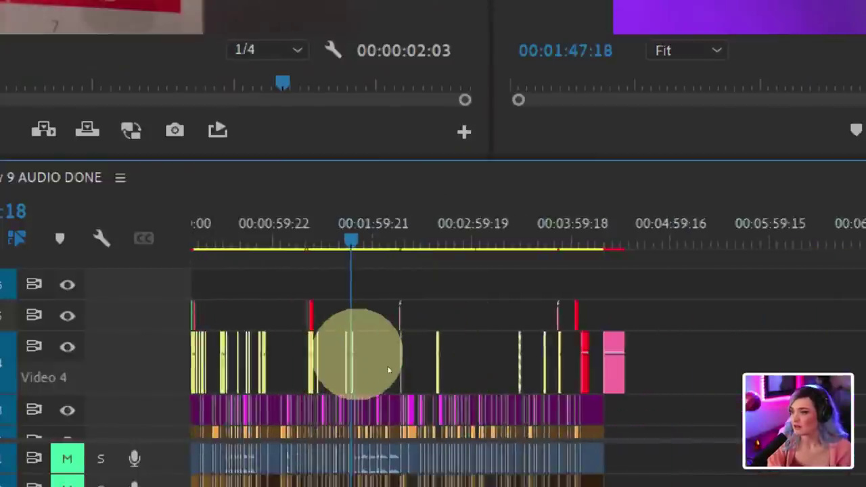
scroll(385, 367, "up", 5)
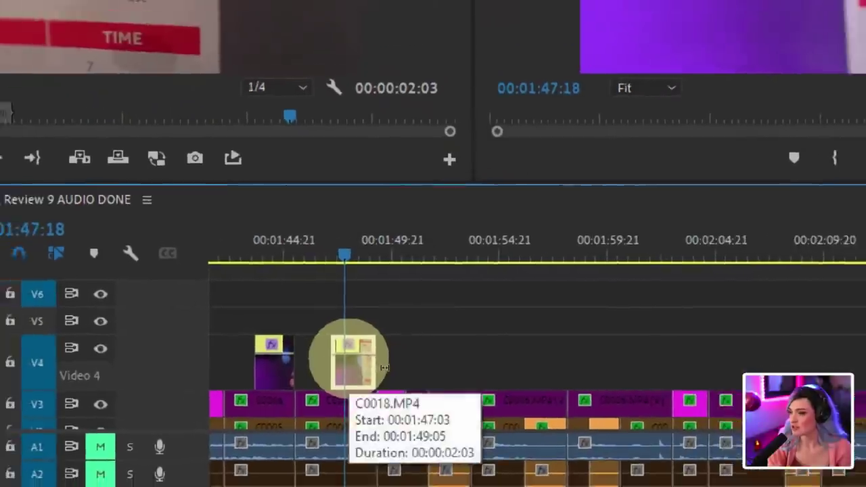
scroll(385, 368, "down", 1)
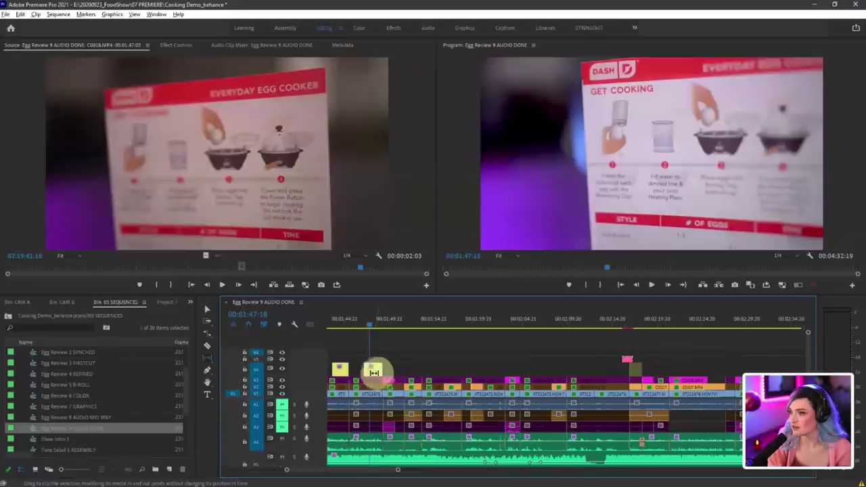
scroll(362, 364, "up", 3)
scroll(371, 374, "up", 2)
left_click_drag(305, 363, 305, 346)
scroll(344, 367, "up", 5)
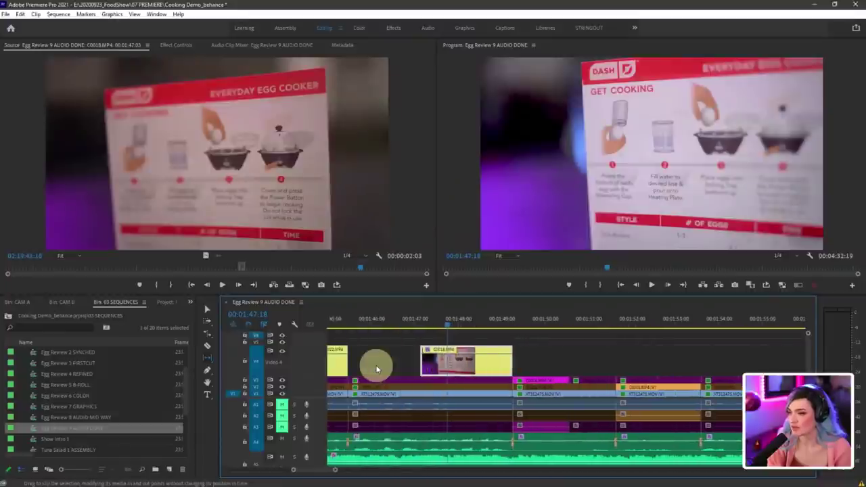
left_click_drag(377, 369, 401, 362)
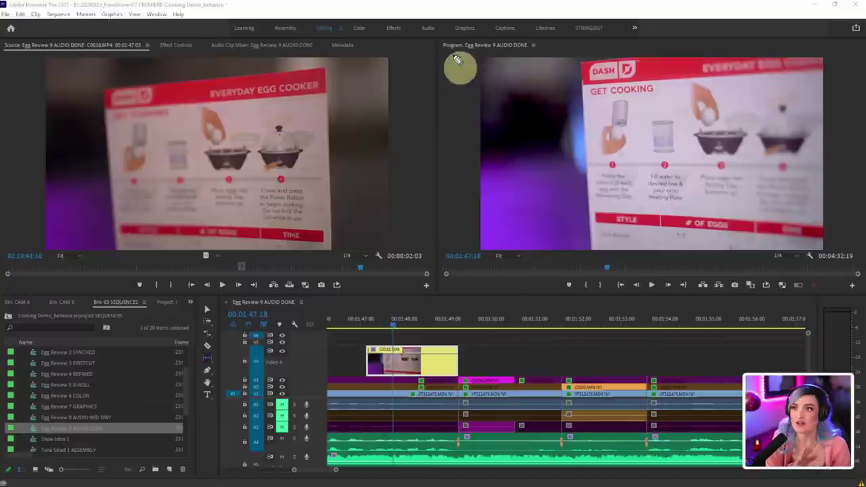
Step: Widen the Program monitor by shrinking the Source monitor beside it
mouse_move(438, 48)
left_mouse_down()
mouse_move(439, 233)
mouse_move(789, 273)
mouse_move(846, 112)
mouse_move(464, 42)
mouse_move(443, 53)
left_mouse_up()
key("Escape")
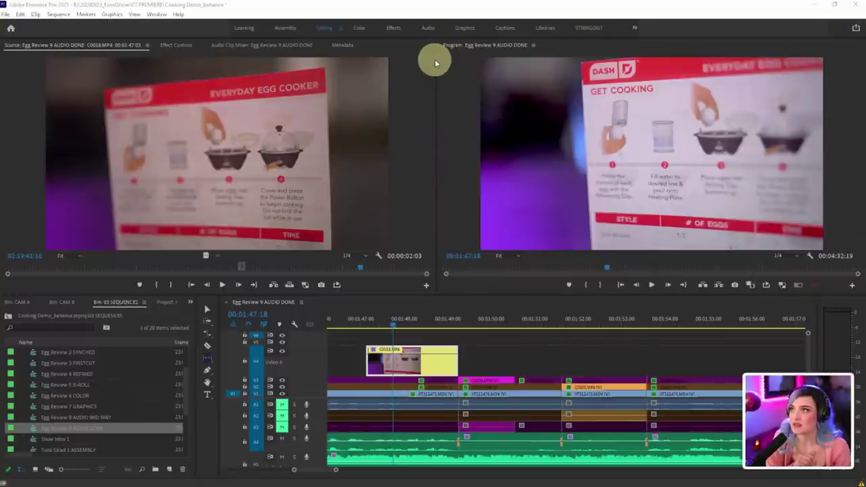
left_click_drag(438, 61, 196, 83)
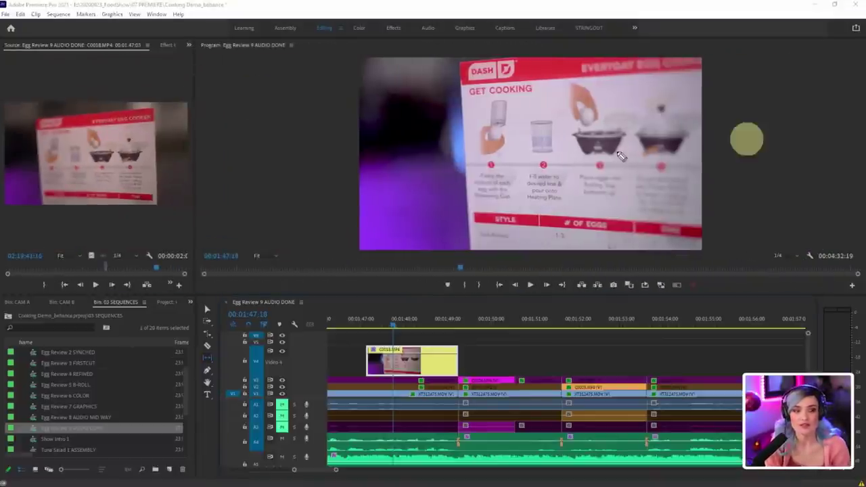
Step: Draw two side-by-side rectangles over the Program monitor image with the annotation pen, and clear them
mouse_move(348, 131)
left_mouse_down()
mouse_move(339, 222)
mouse_move(499, 146)
mouse_move(344, 130)
left_mouse_up()
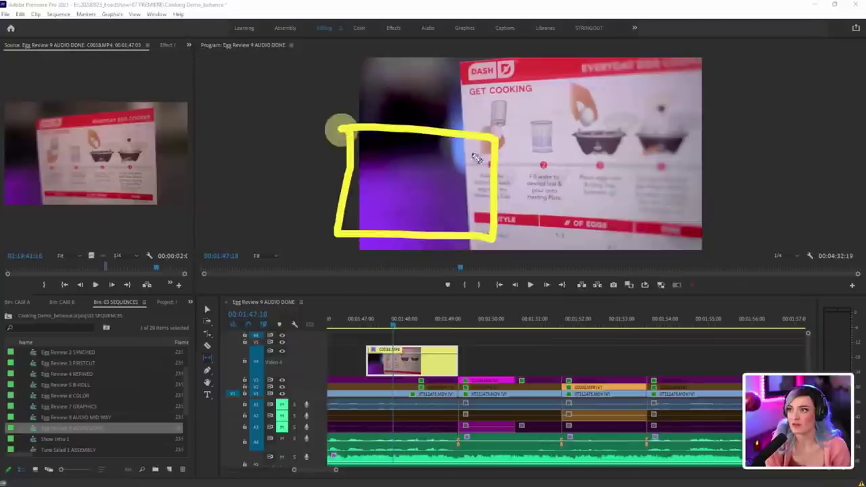
mouse_move(547, 130)
left_mouse_down()
mouse_move(731, 232)
mouse_move(622, 120)
mouse_move(528, 127)
left_mouse_up()
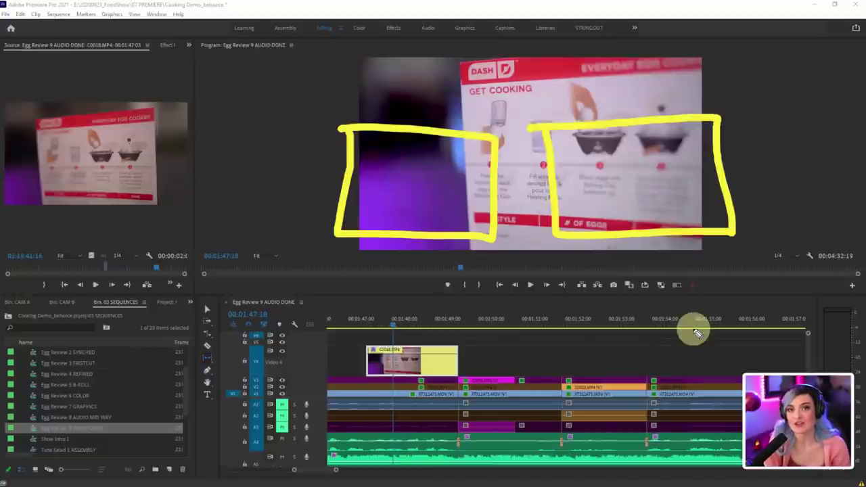
key("Escape")
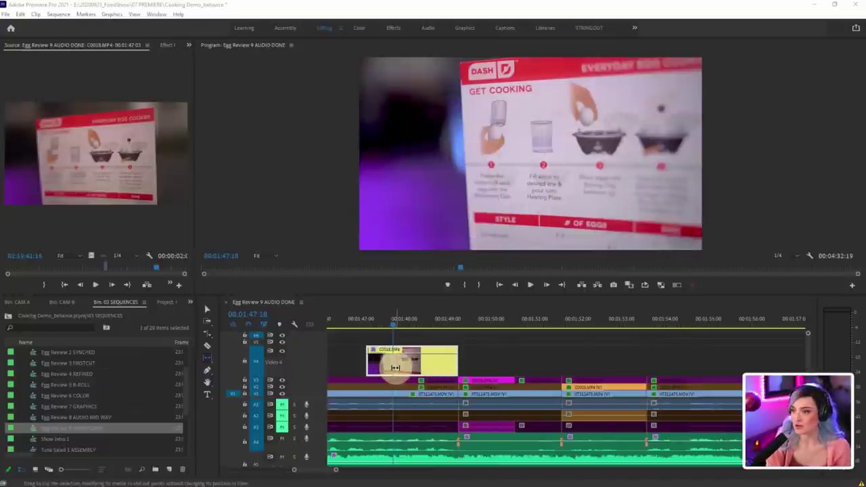
Step: Slip C0018.MP4 on V4 to the part showing the whole Everyday Egg Cooker card, and scrub through it to 00:01:48:07
left_click_drag(398, 371, 9, 369)
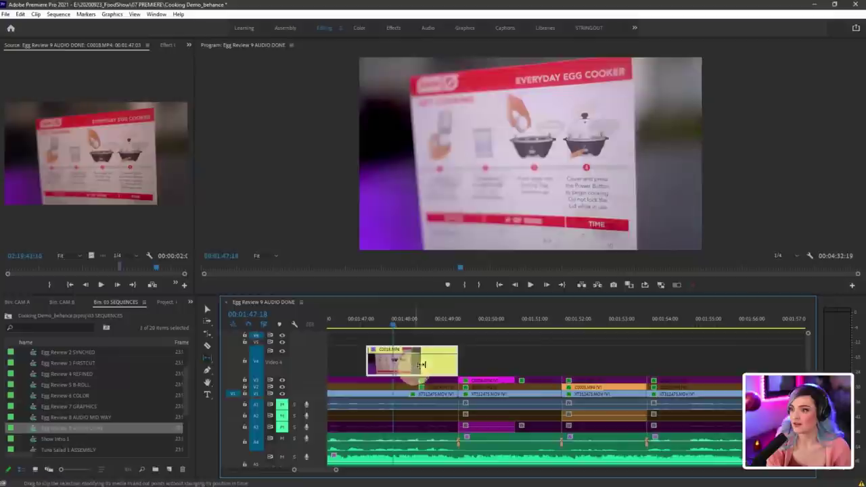
left_click_drag(419, 366, 54, 383)
left_click_drag(428, 365, 156, 389)
left_click_drag(363, 328, 454, 329)
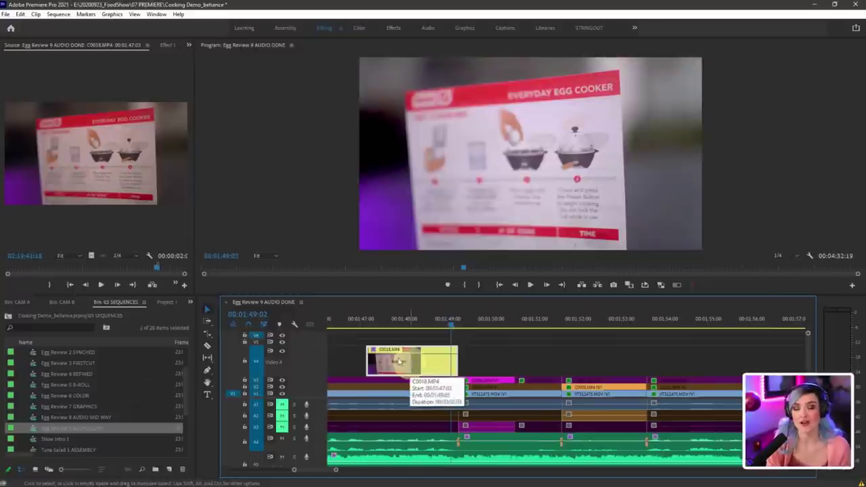
left_click_drag(362, 319, 419, 329)
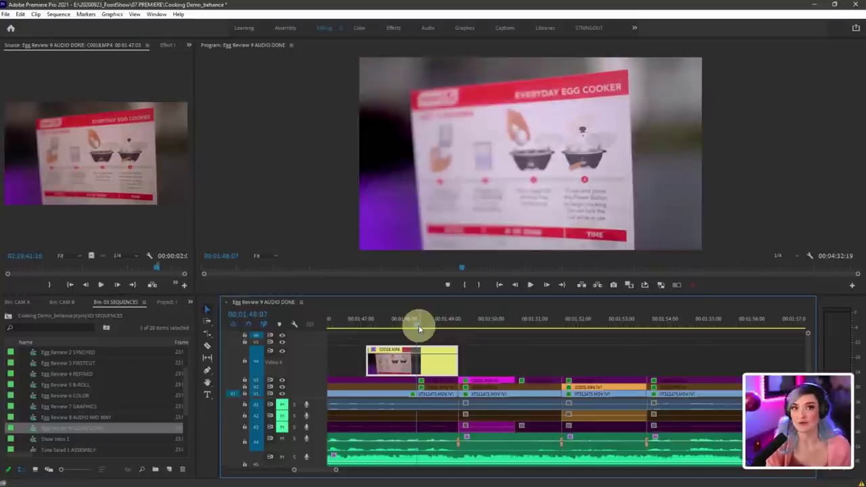
Step: Reveal C0018.MP4 in its project bin, and try placing the full source clip after the existing one on V4
right_click(411, 369)
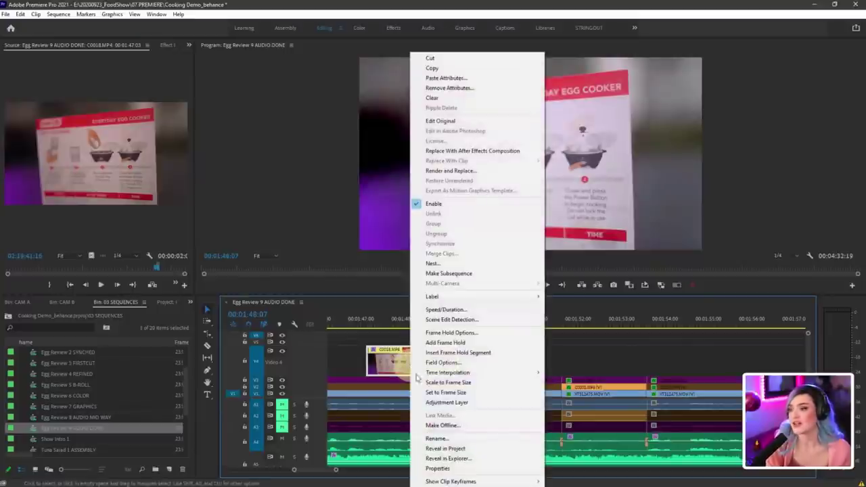
left_click(464, 449)
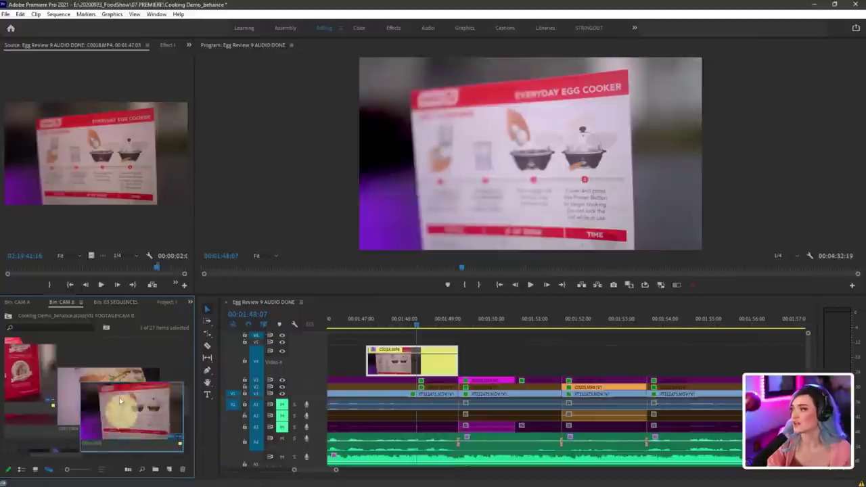
left_click_drag(129, 401, 471, 366)
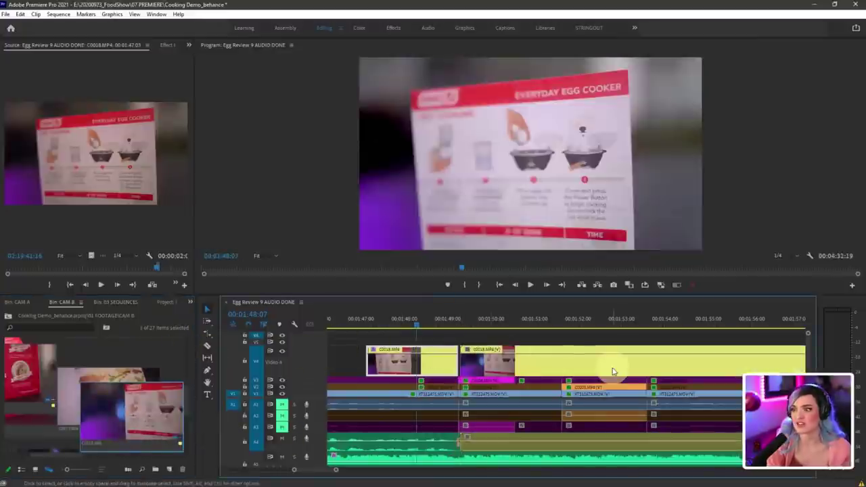
key("ctrl+z")
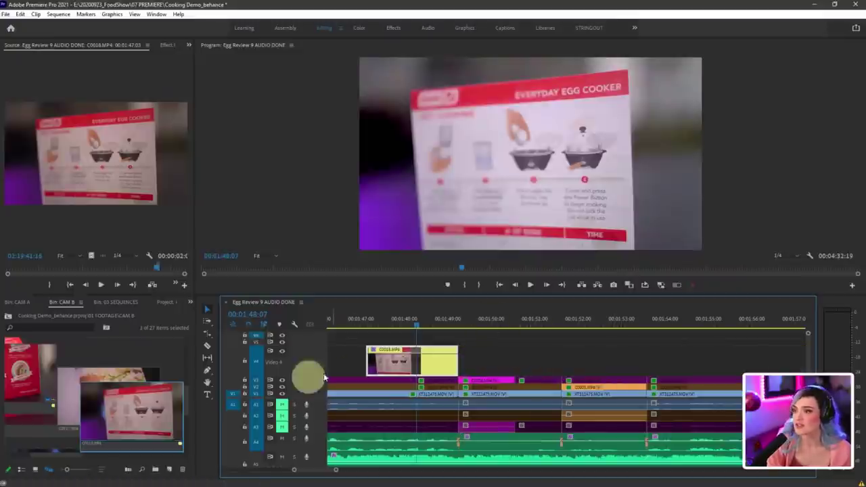
Step: Mark an in-to-out range of the source clip C0018.MP4, place it on V4 after the existing clip, and delete it
double_click(132, 405)
left_click_drag(33, 268, 603, 367)
key("i")
key("o")
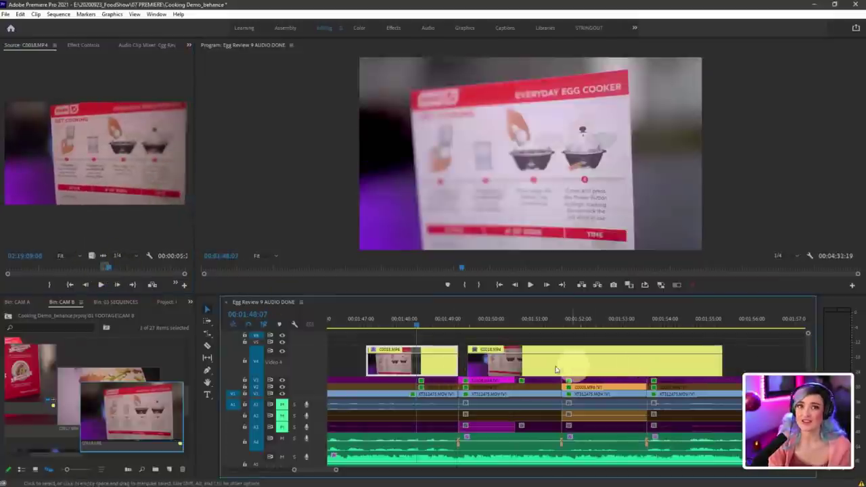
key("Delete")
Step: Duplicate C0018.MP4 directly after the original clip on V4
left_click(410, 363)
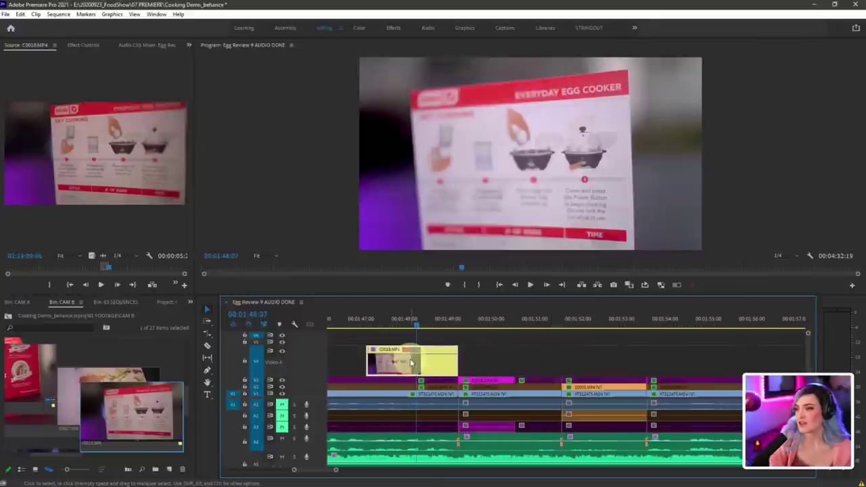
left_click_drag(410, 364, 494, 369)
key("ctrl+z")
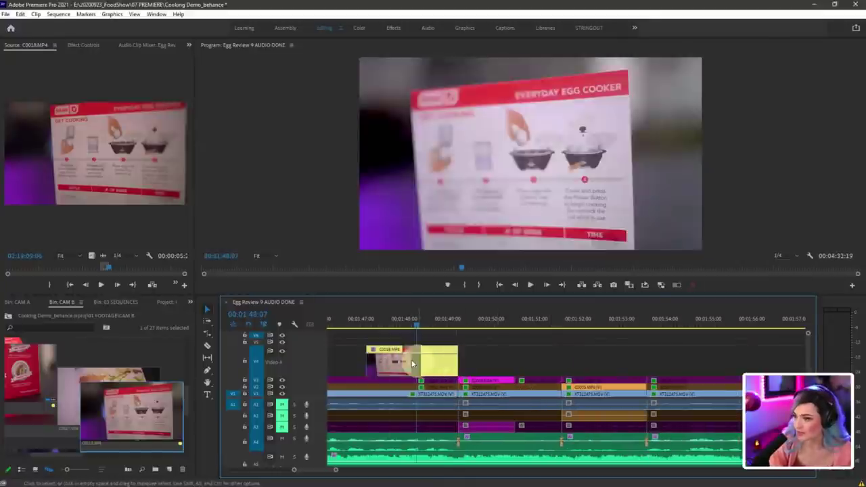
left_click_drag(405, 362, 499, 364)
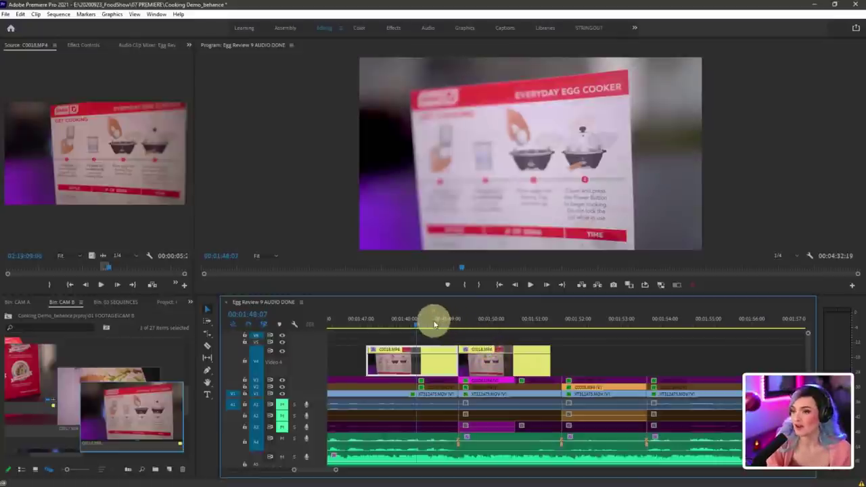
Step: Slip the duplicated C0018.MP4 to the part showing the card's Get Cooking side, and scrub through it to 00:01:51:08
left_click_drag(435, 321, 522, 330)
left_click(509, 371)
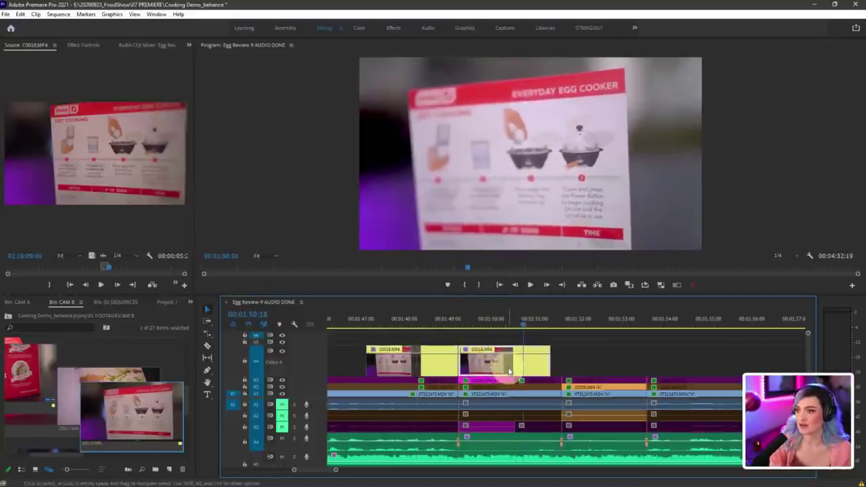
key("y")
left_click_drag(508, 371, 521, 376)
left_click_drag(711, 372, 859, 366)
left_click_drag(478, 366, 697, 373)
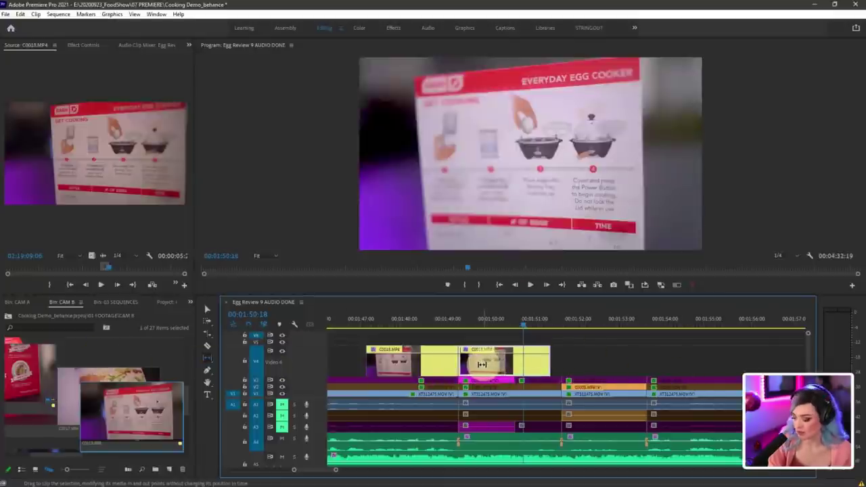
left_click_drag(484, 359, 43, 337)
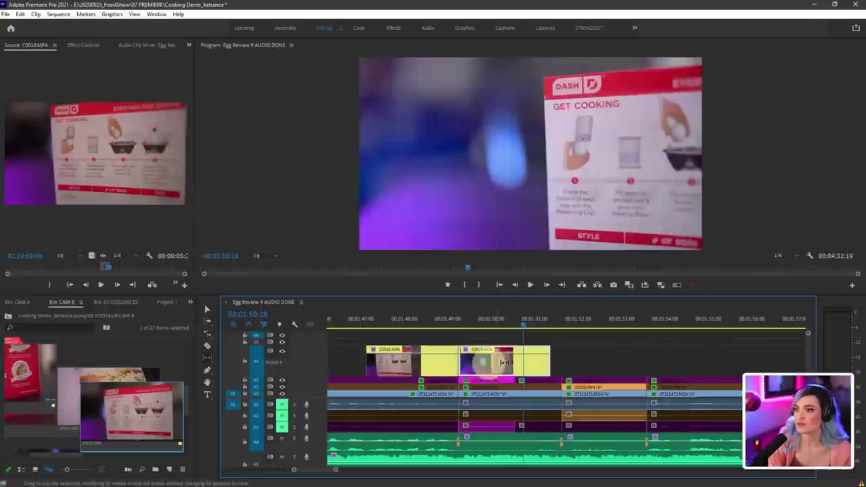
left_click_drag(489, 362, 281, 360)
left_click_drag(337, 360, 229, 354)
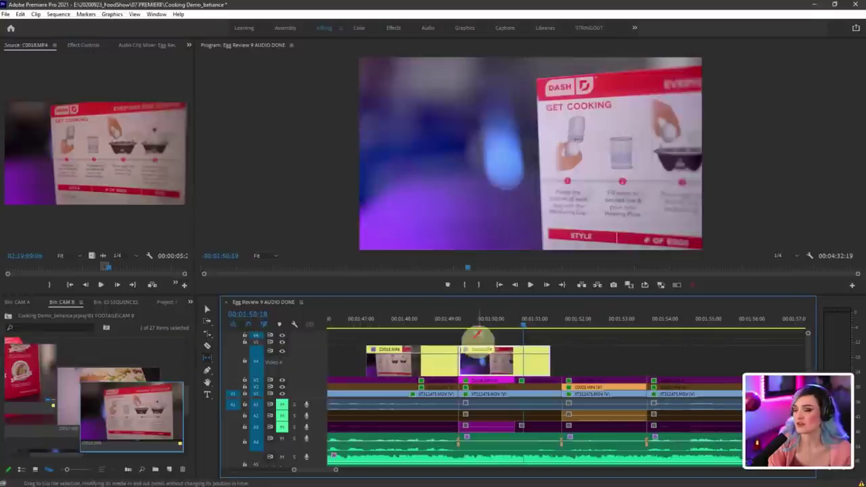
left_click_drag(434, 325, 548, 331)
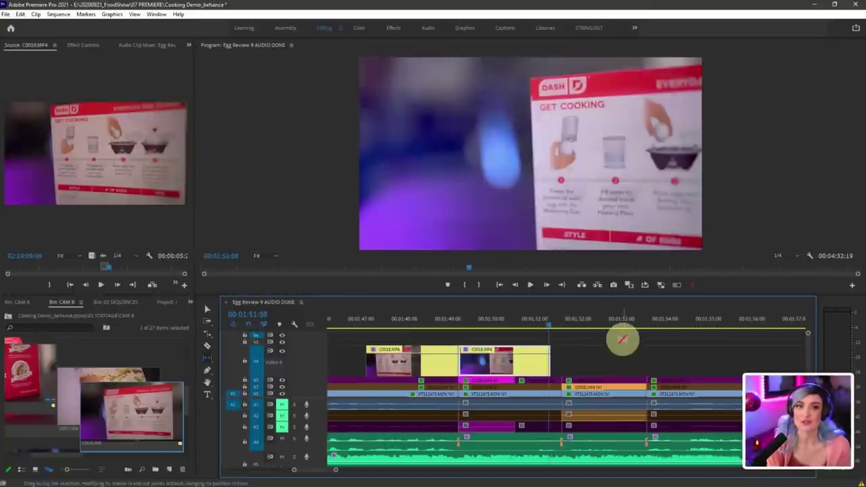